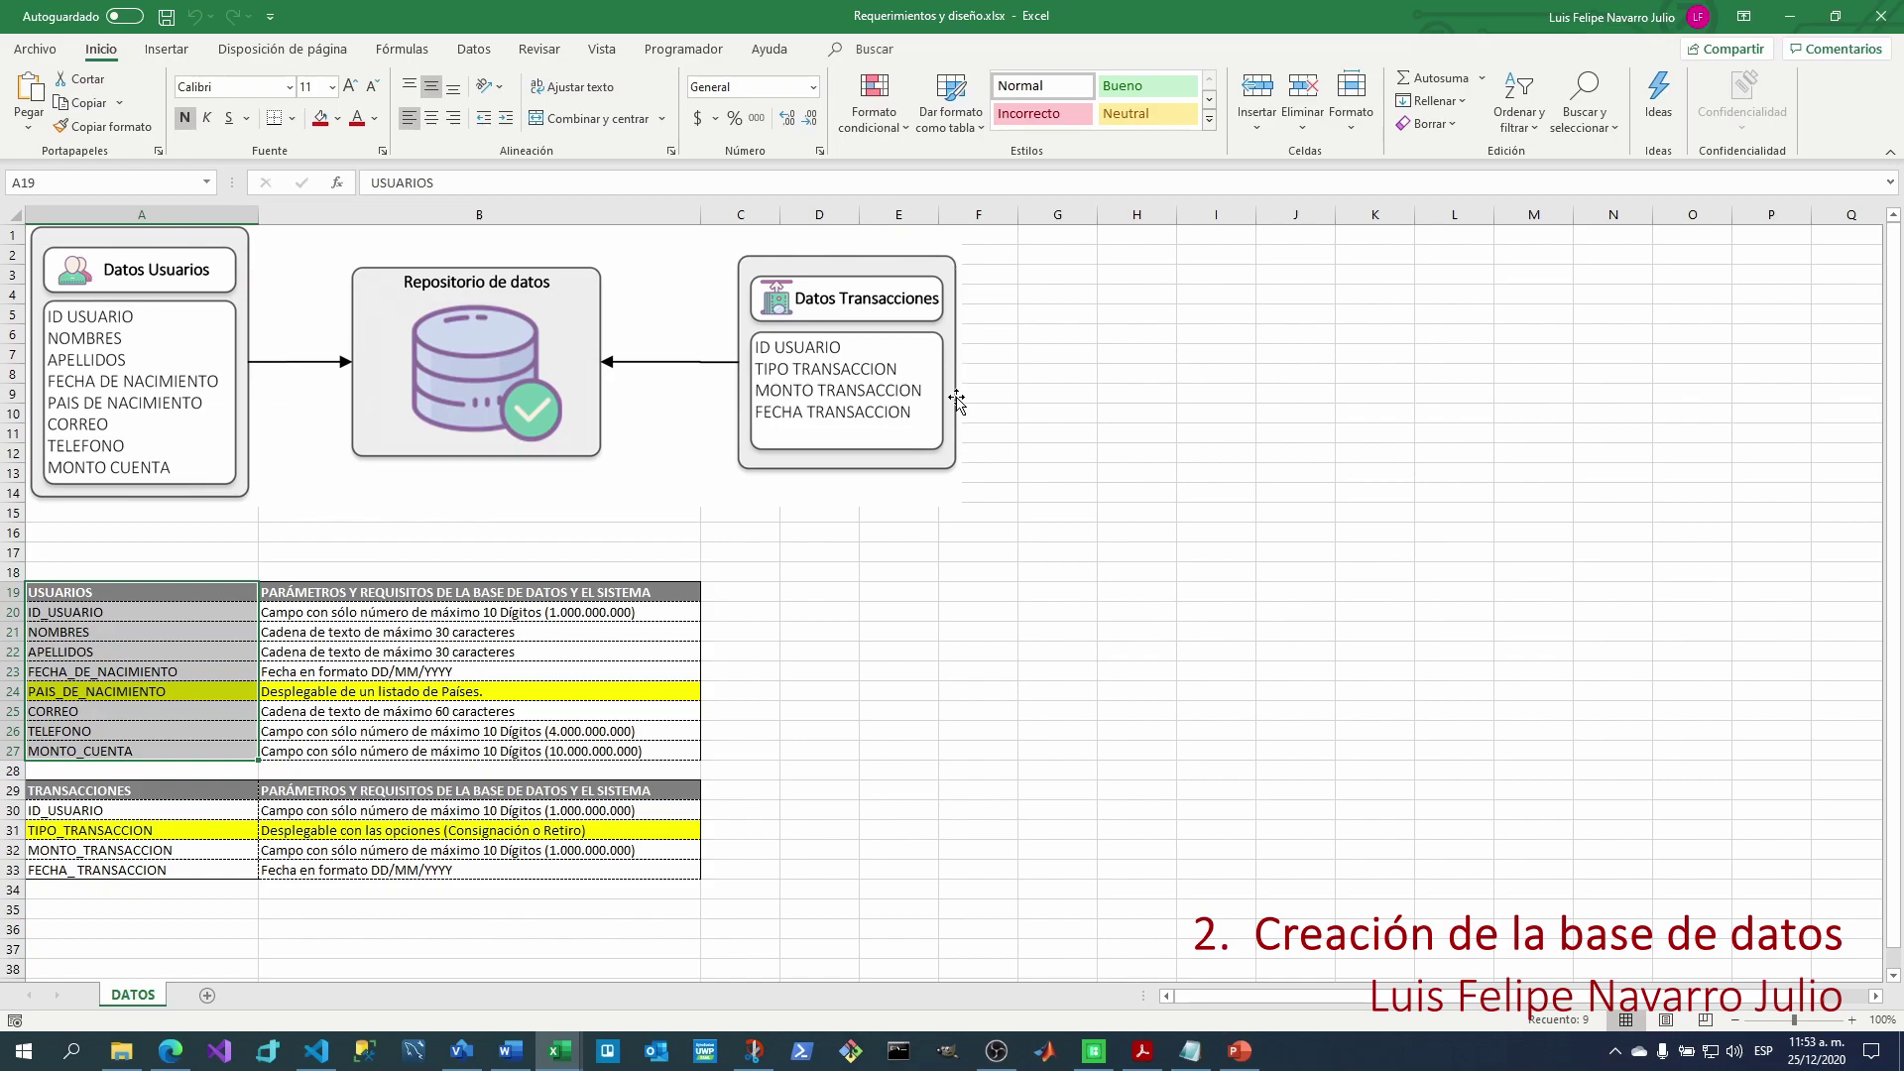
Examine the field names listed in the USUARIOS and TRANSACCIONES tables.
key("ctrl+c")
key("ctrl+v")
left_click(100, 593)
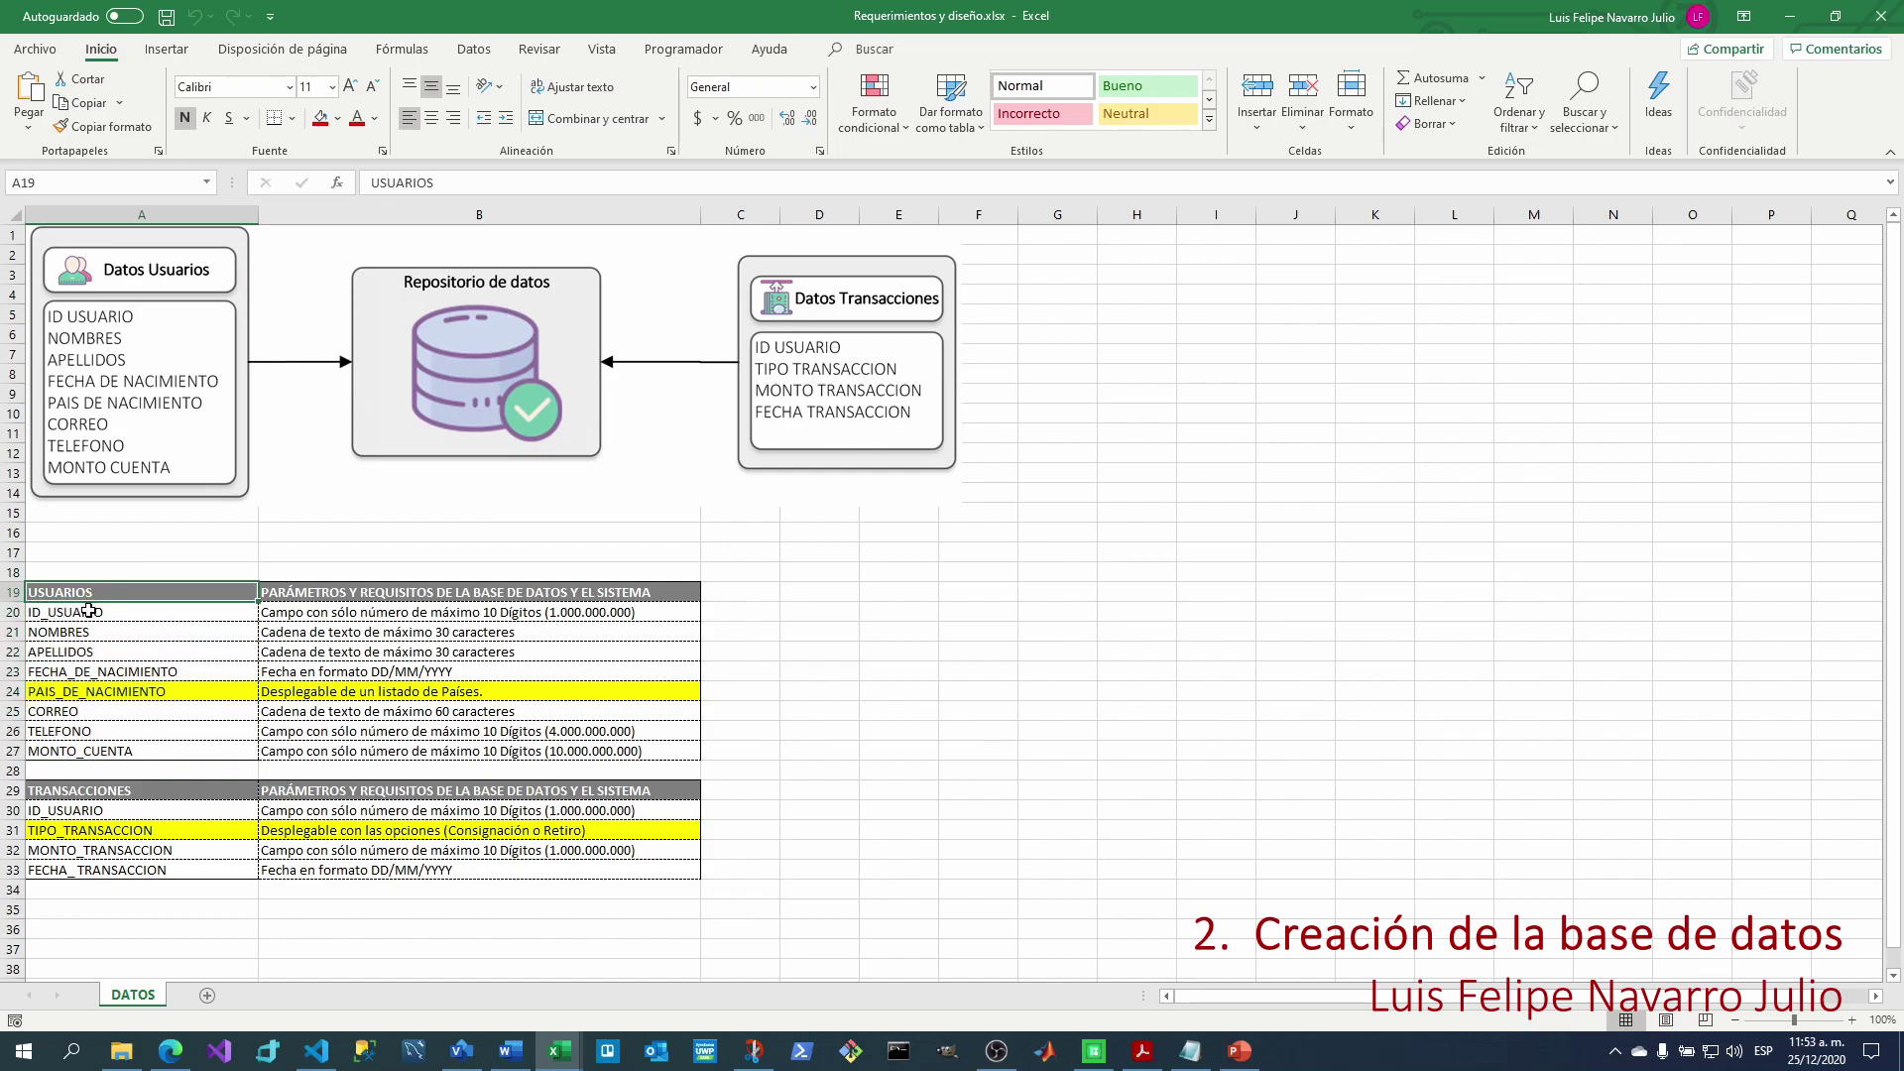
left_click(88, 612)
left_click(85, 632)
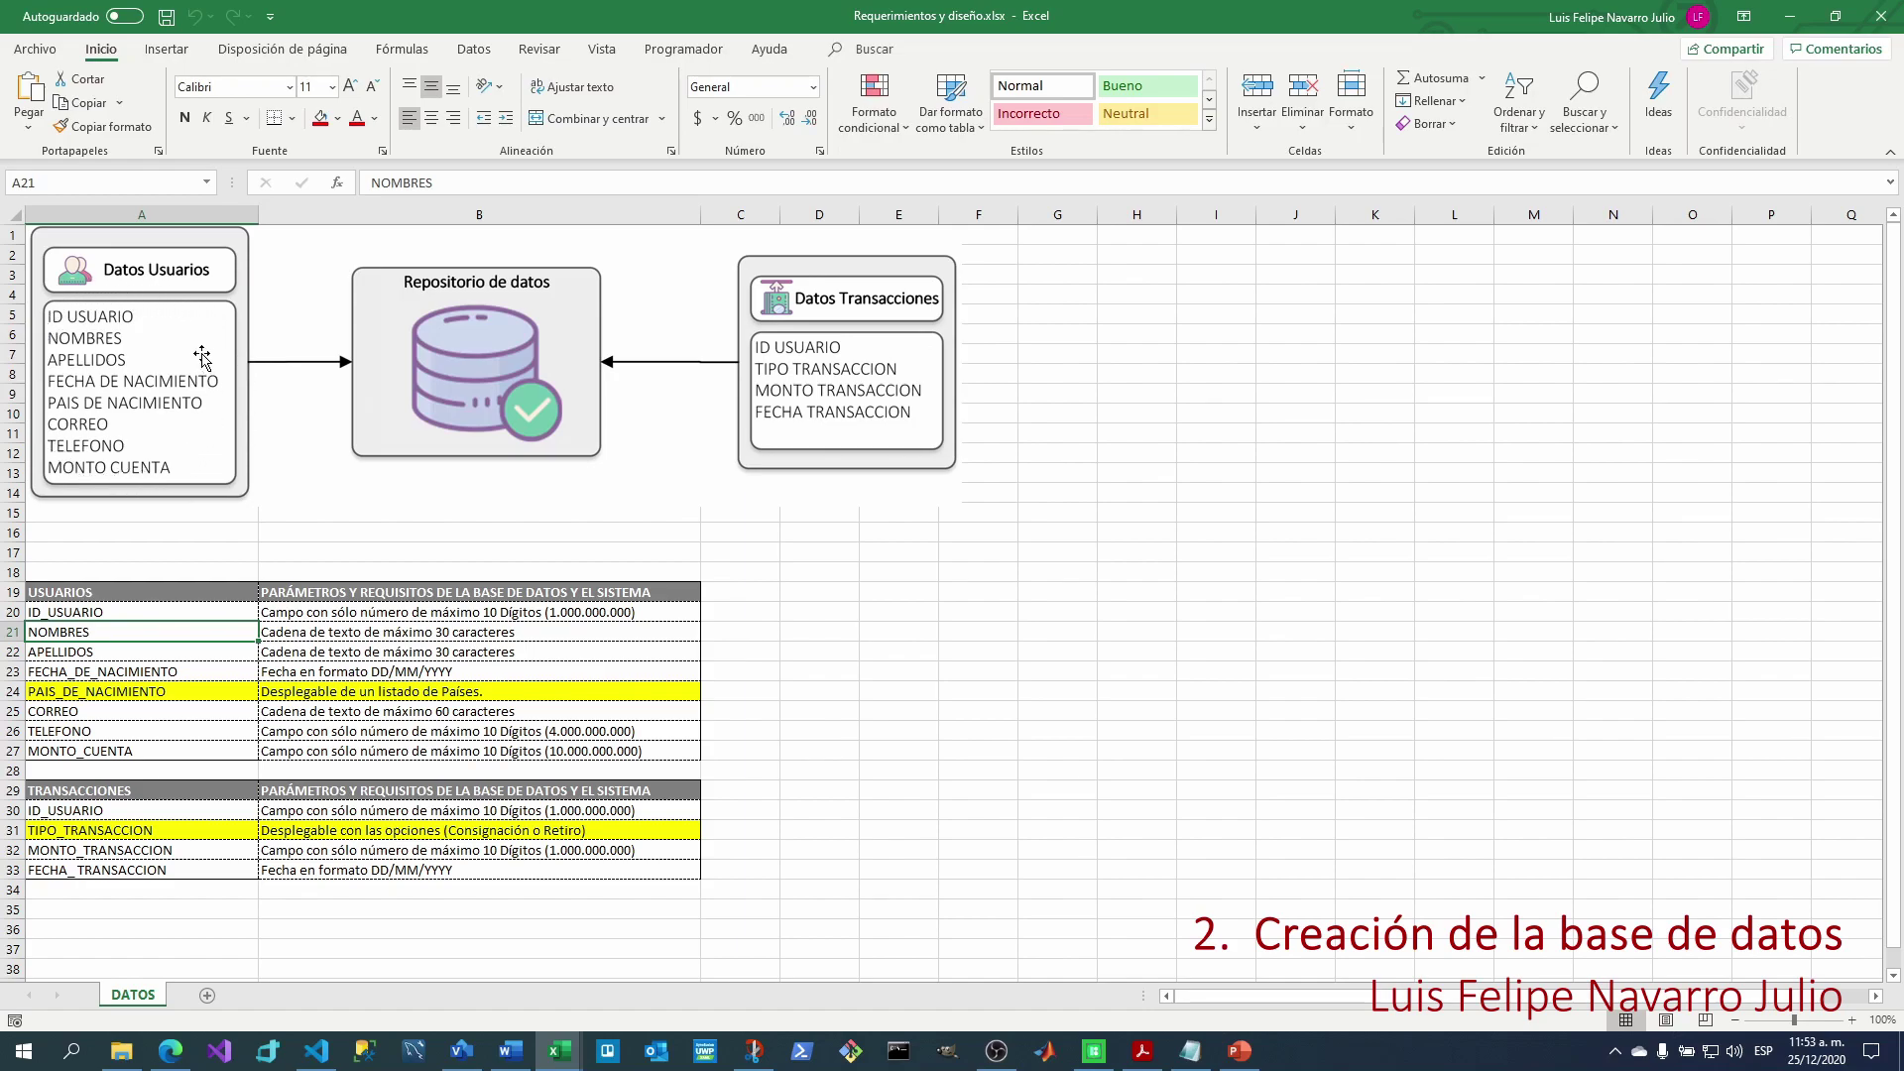
left_click(120, 607)
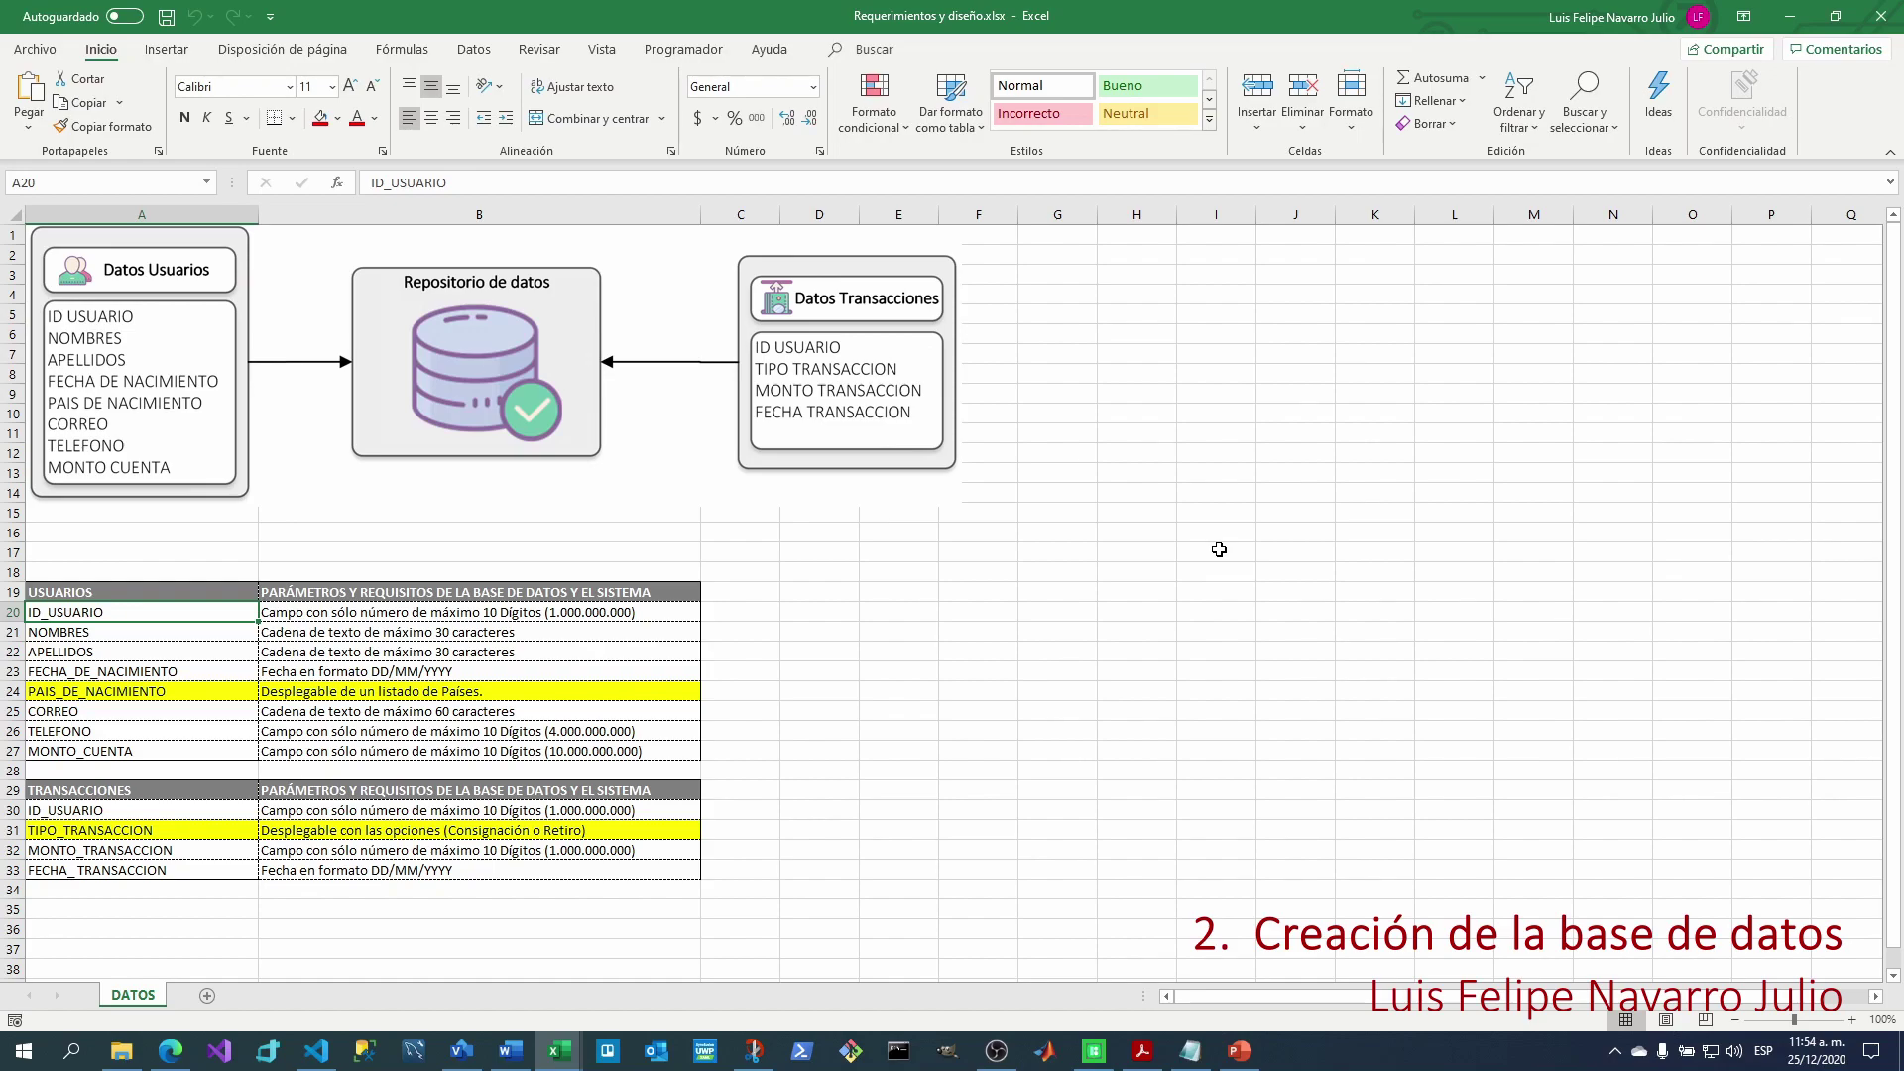
left_click(170, 671)
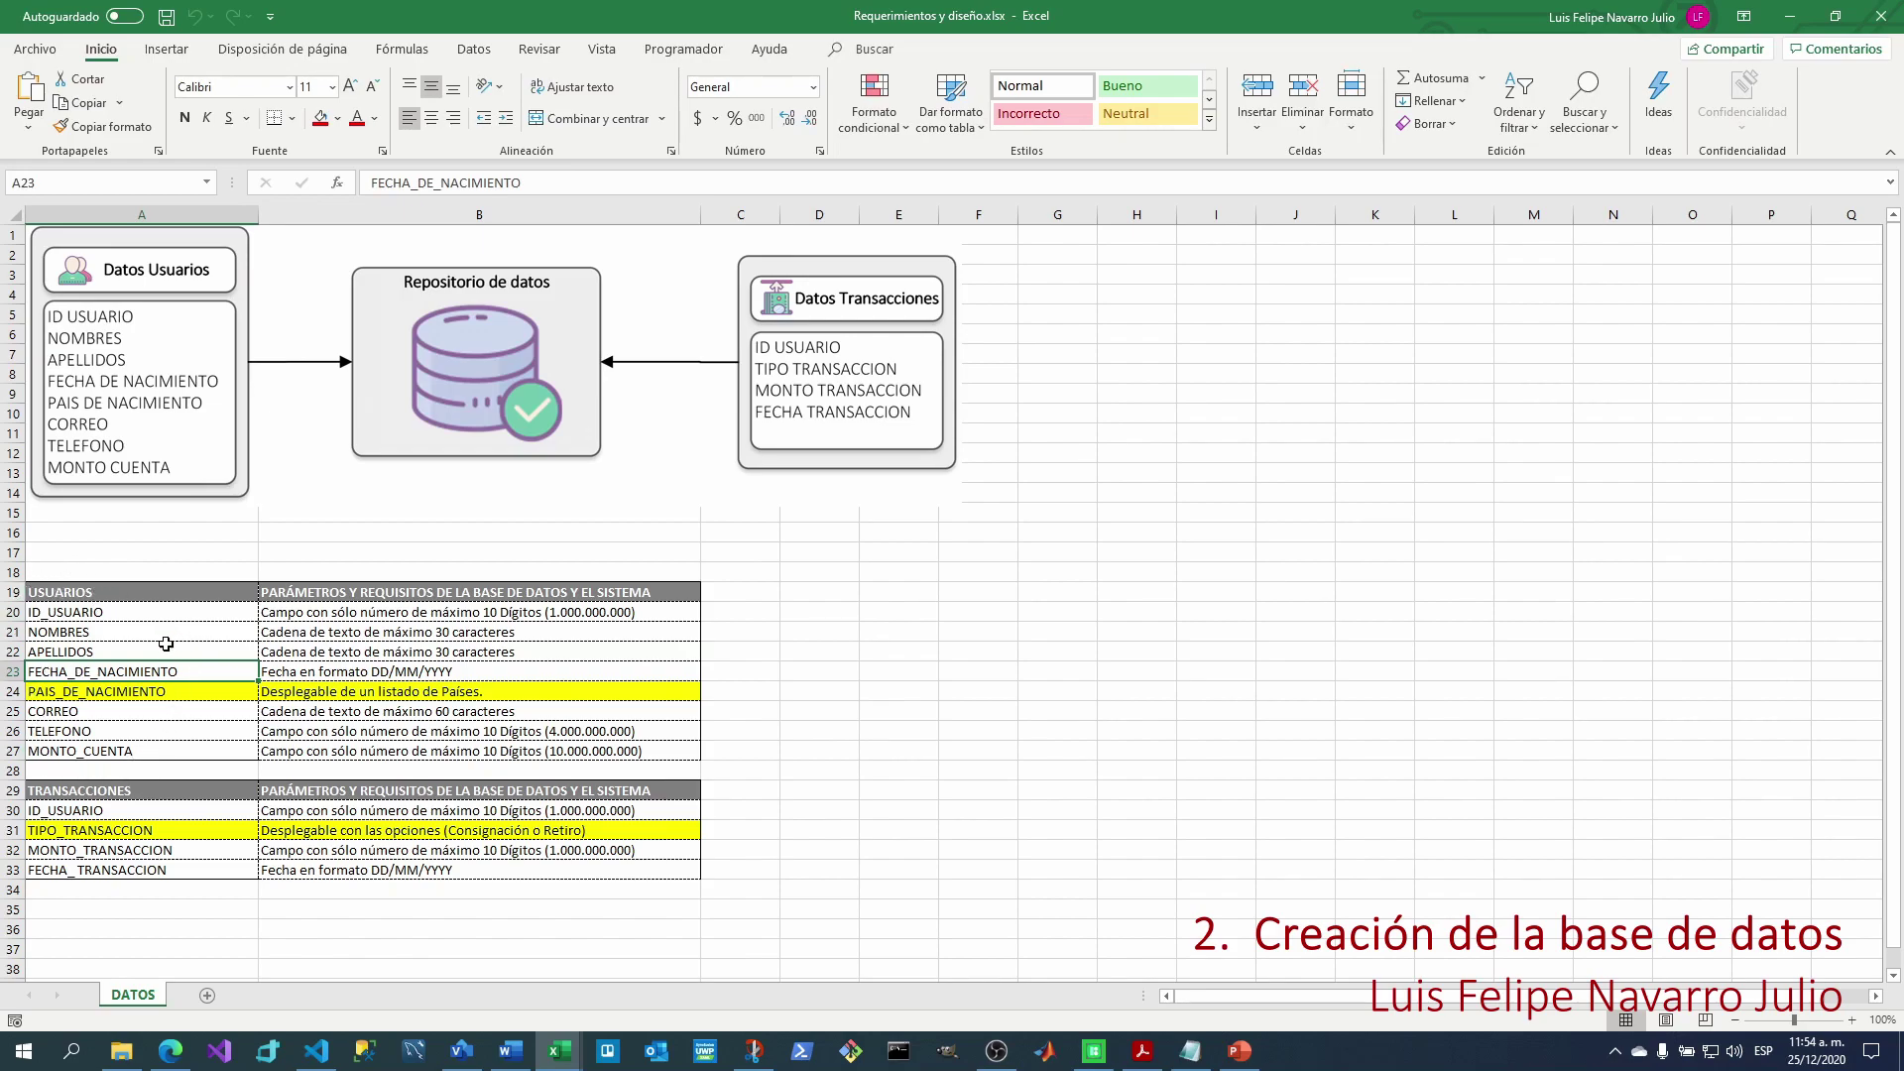
left_click_drag(83, 591, 79, 870)
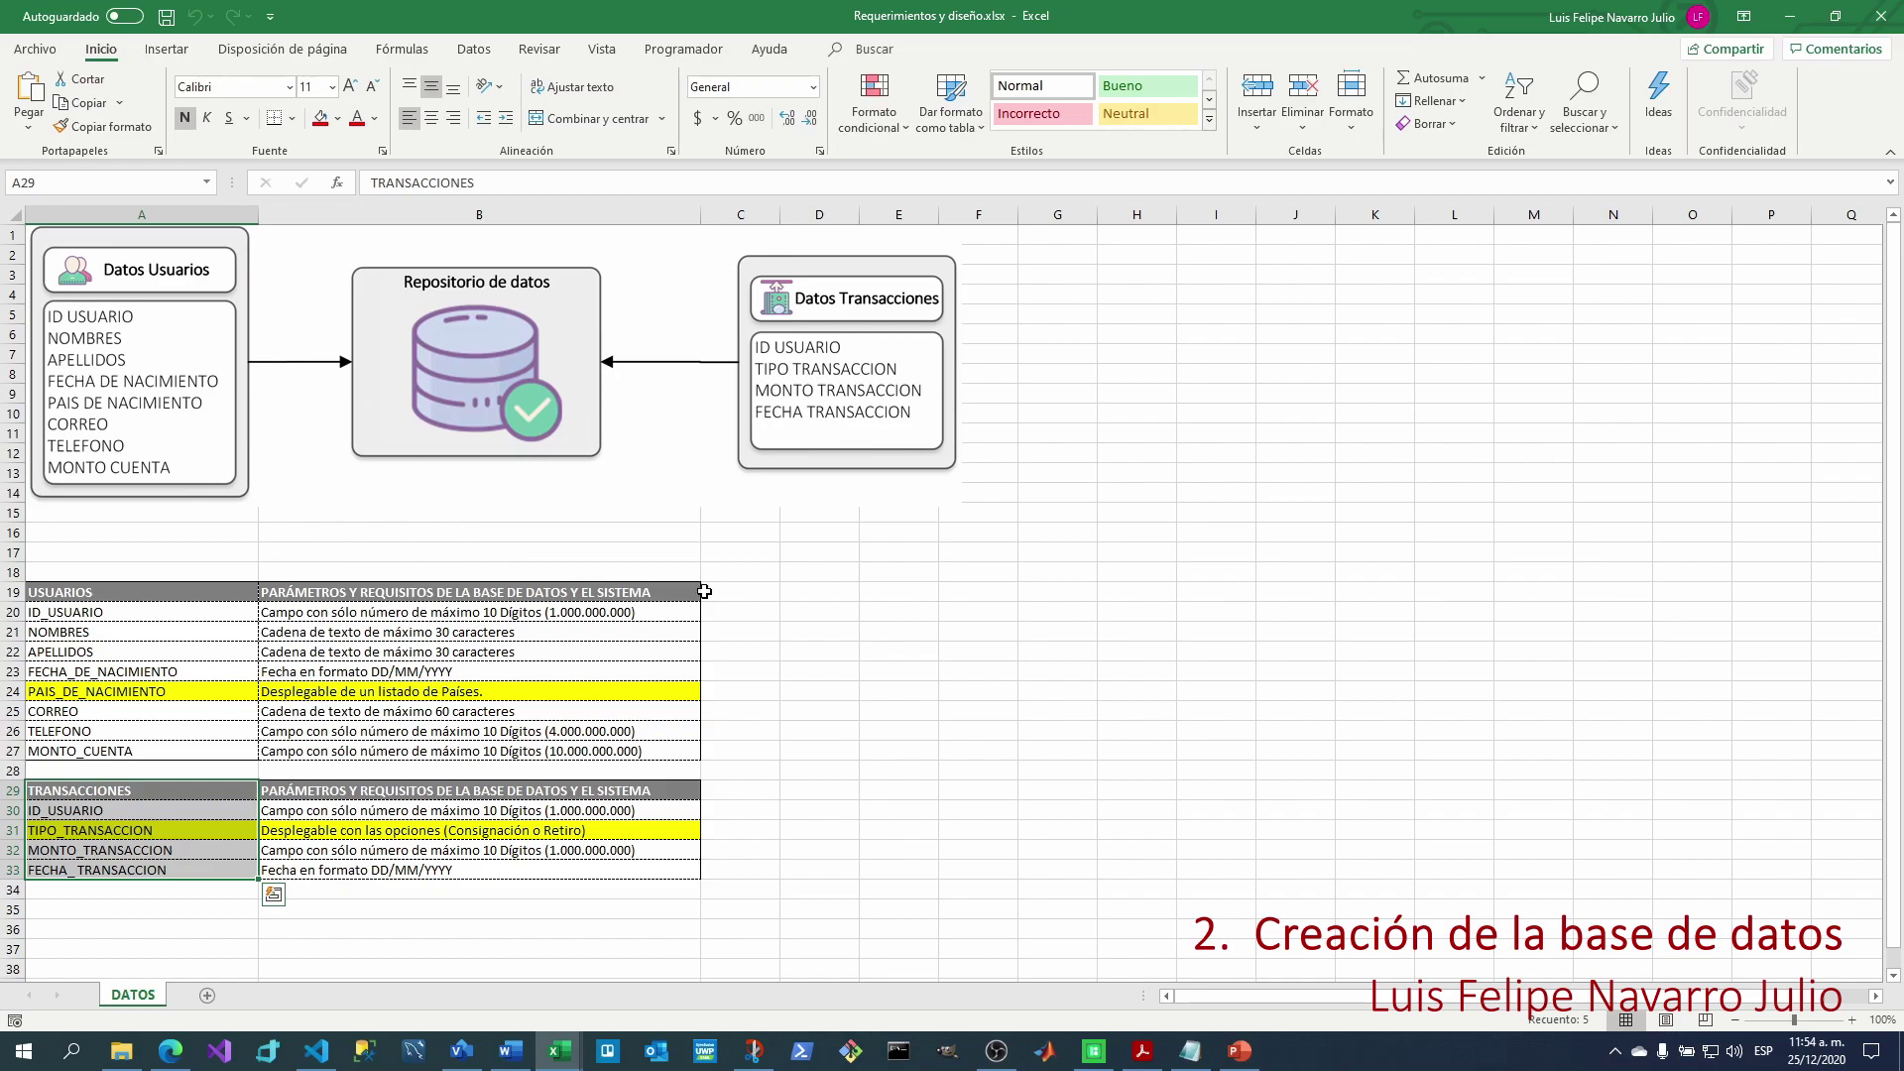
Examine the requirements for the USUARIOS fields from ID_USUARIO through TELEFONO in the parameters column.
left_click(328, 592)
key("alt+o+a+j")
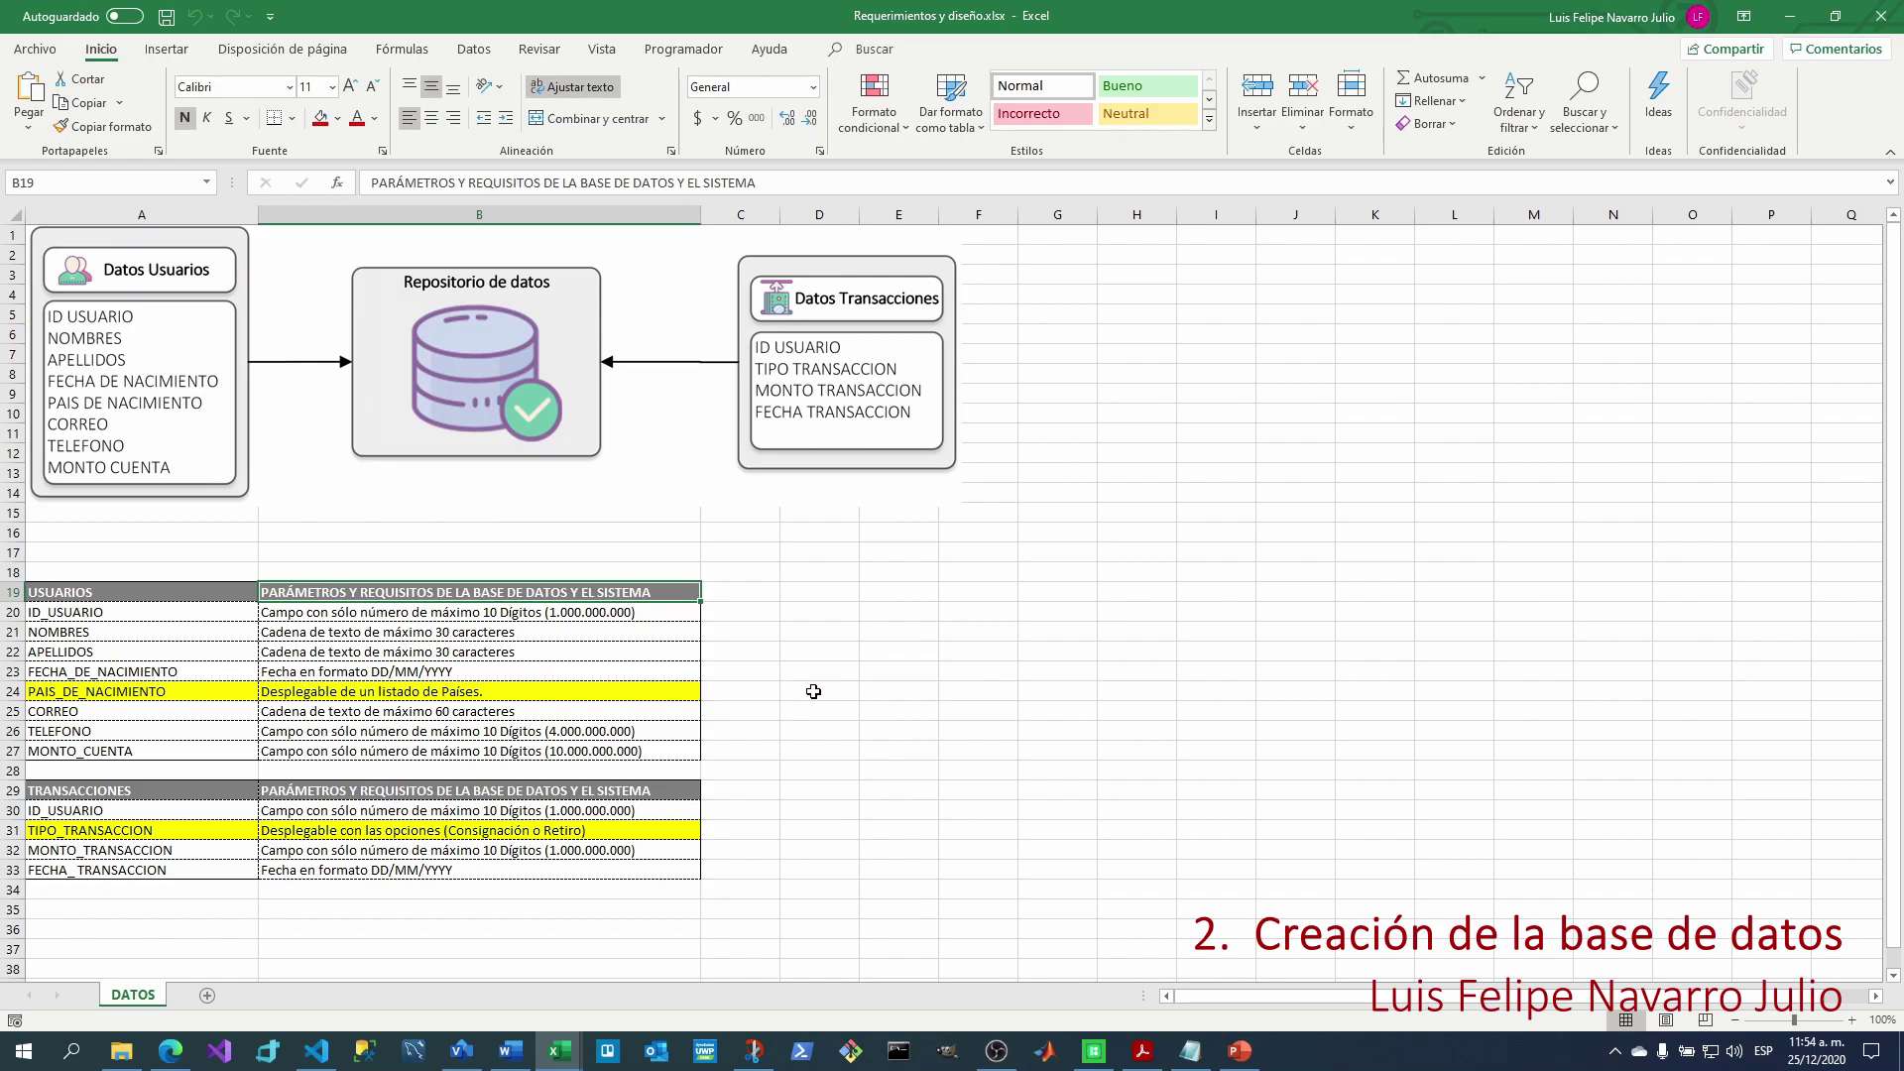
key("Down")
key("Left")
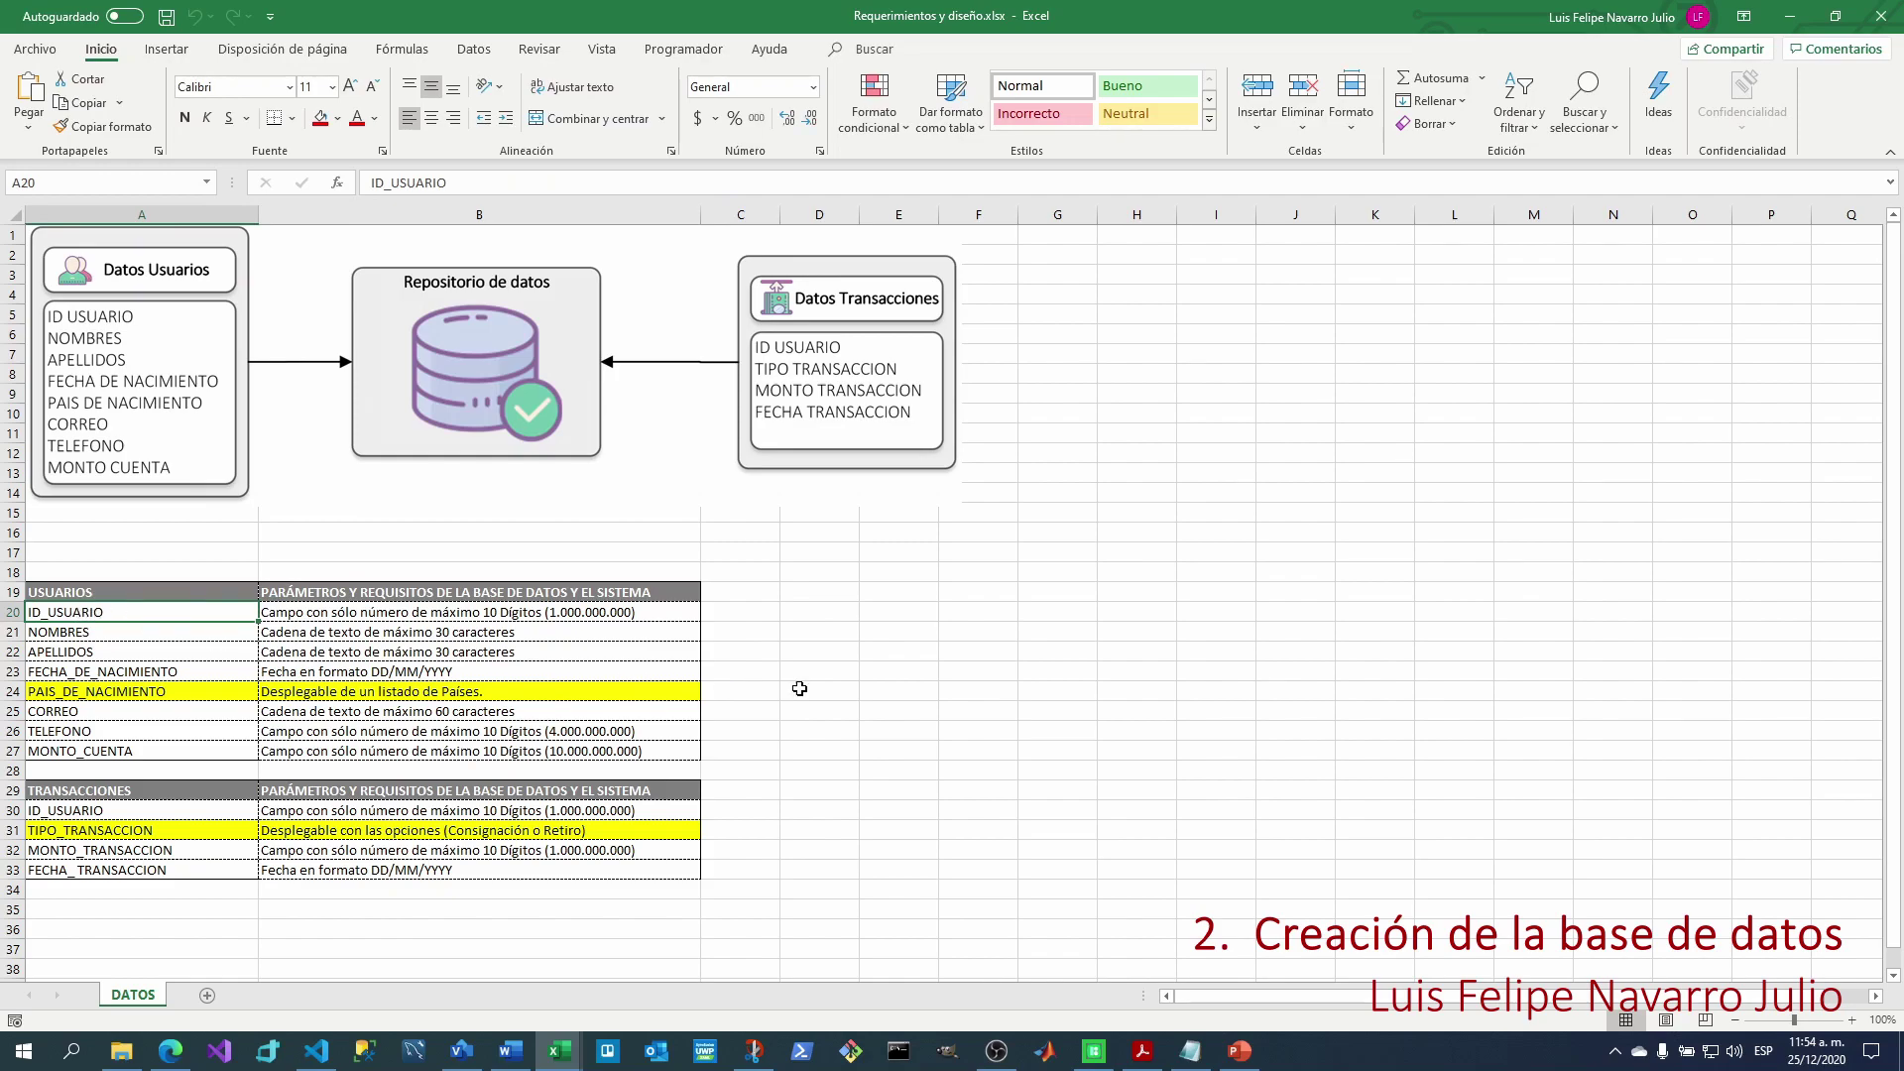
left_click(331, 614)
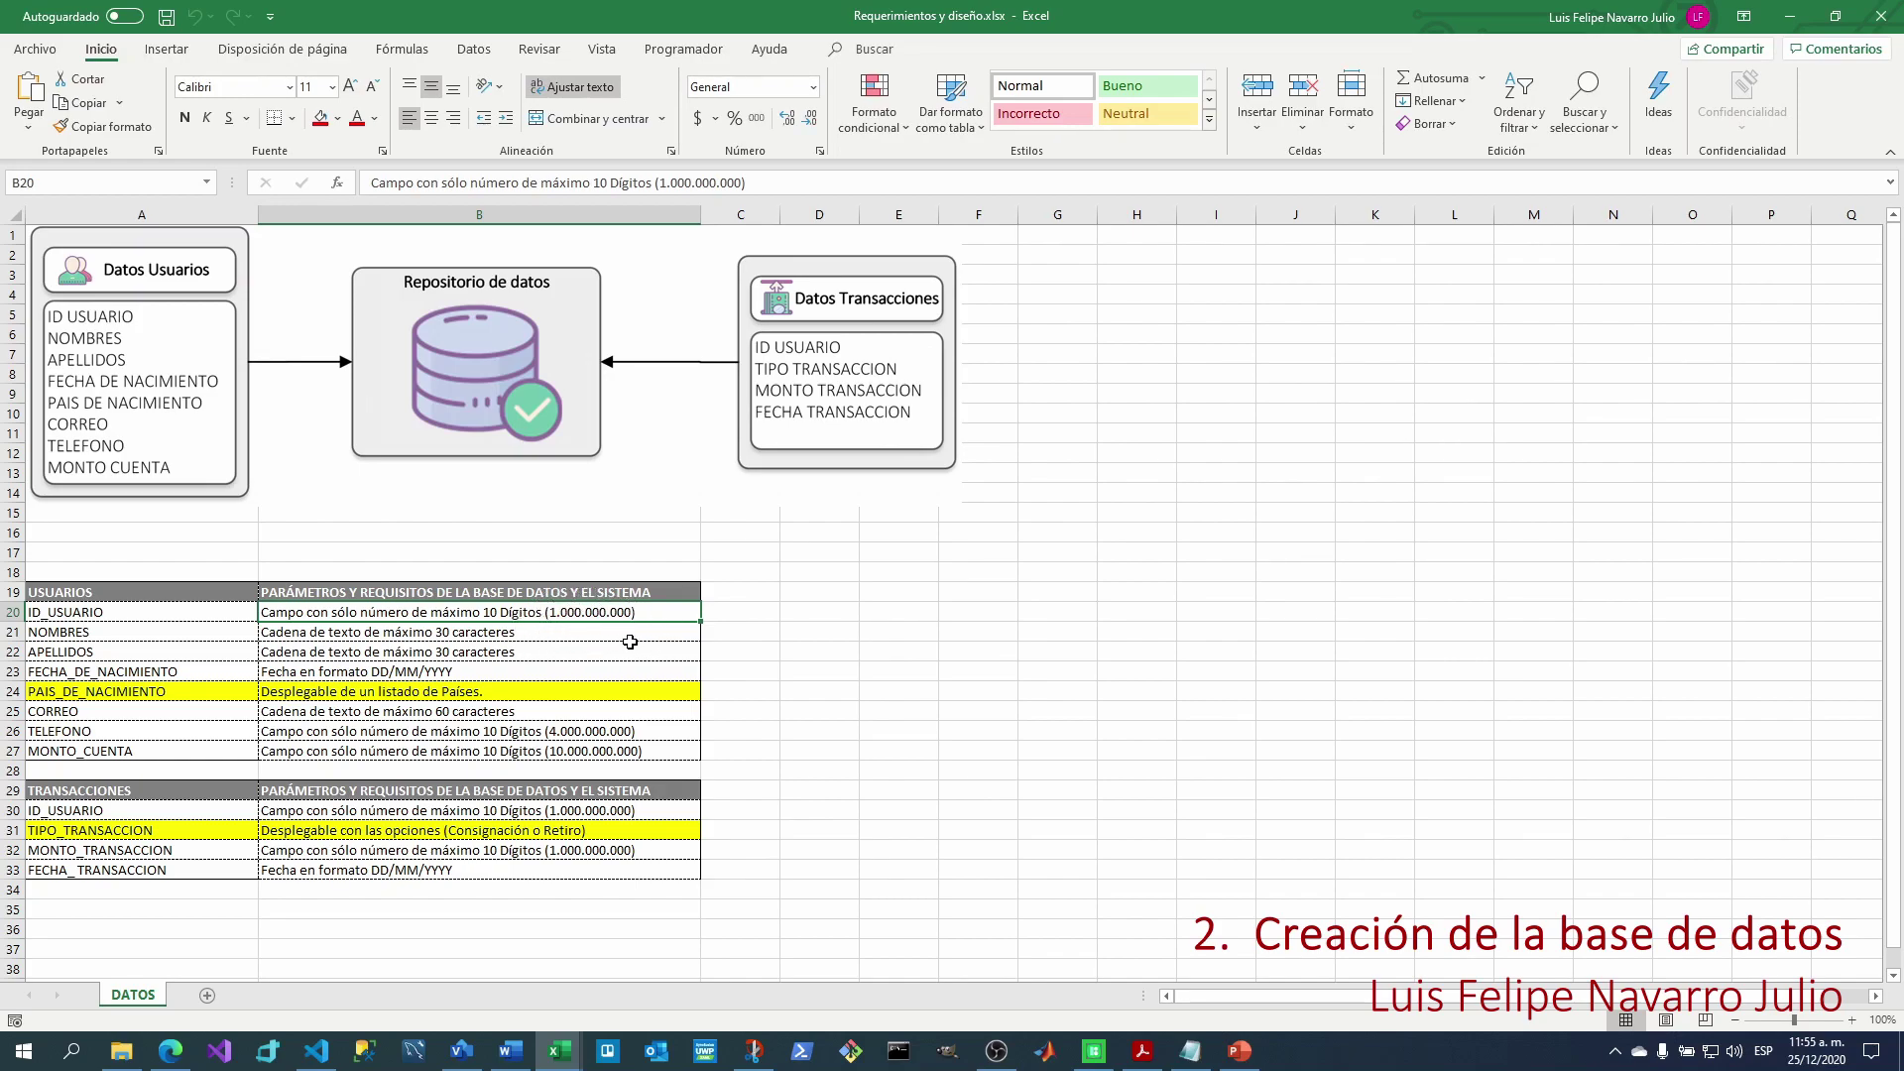
left_click_drag(100, 632, 345, 652)
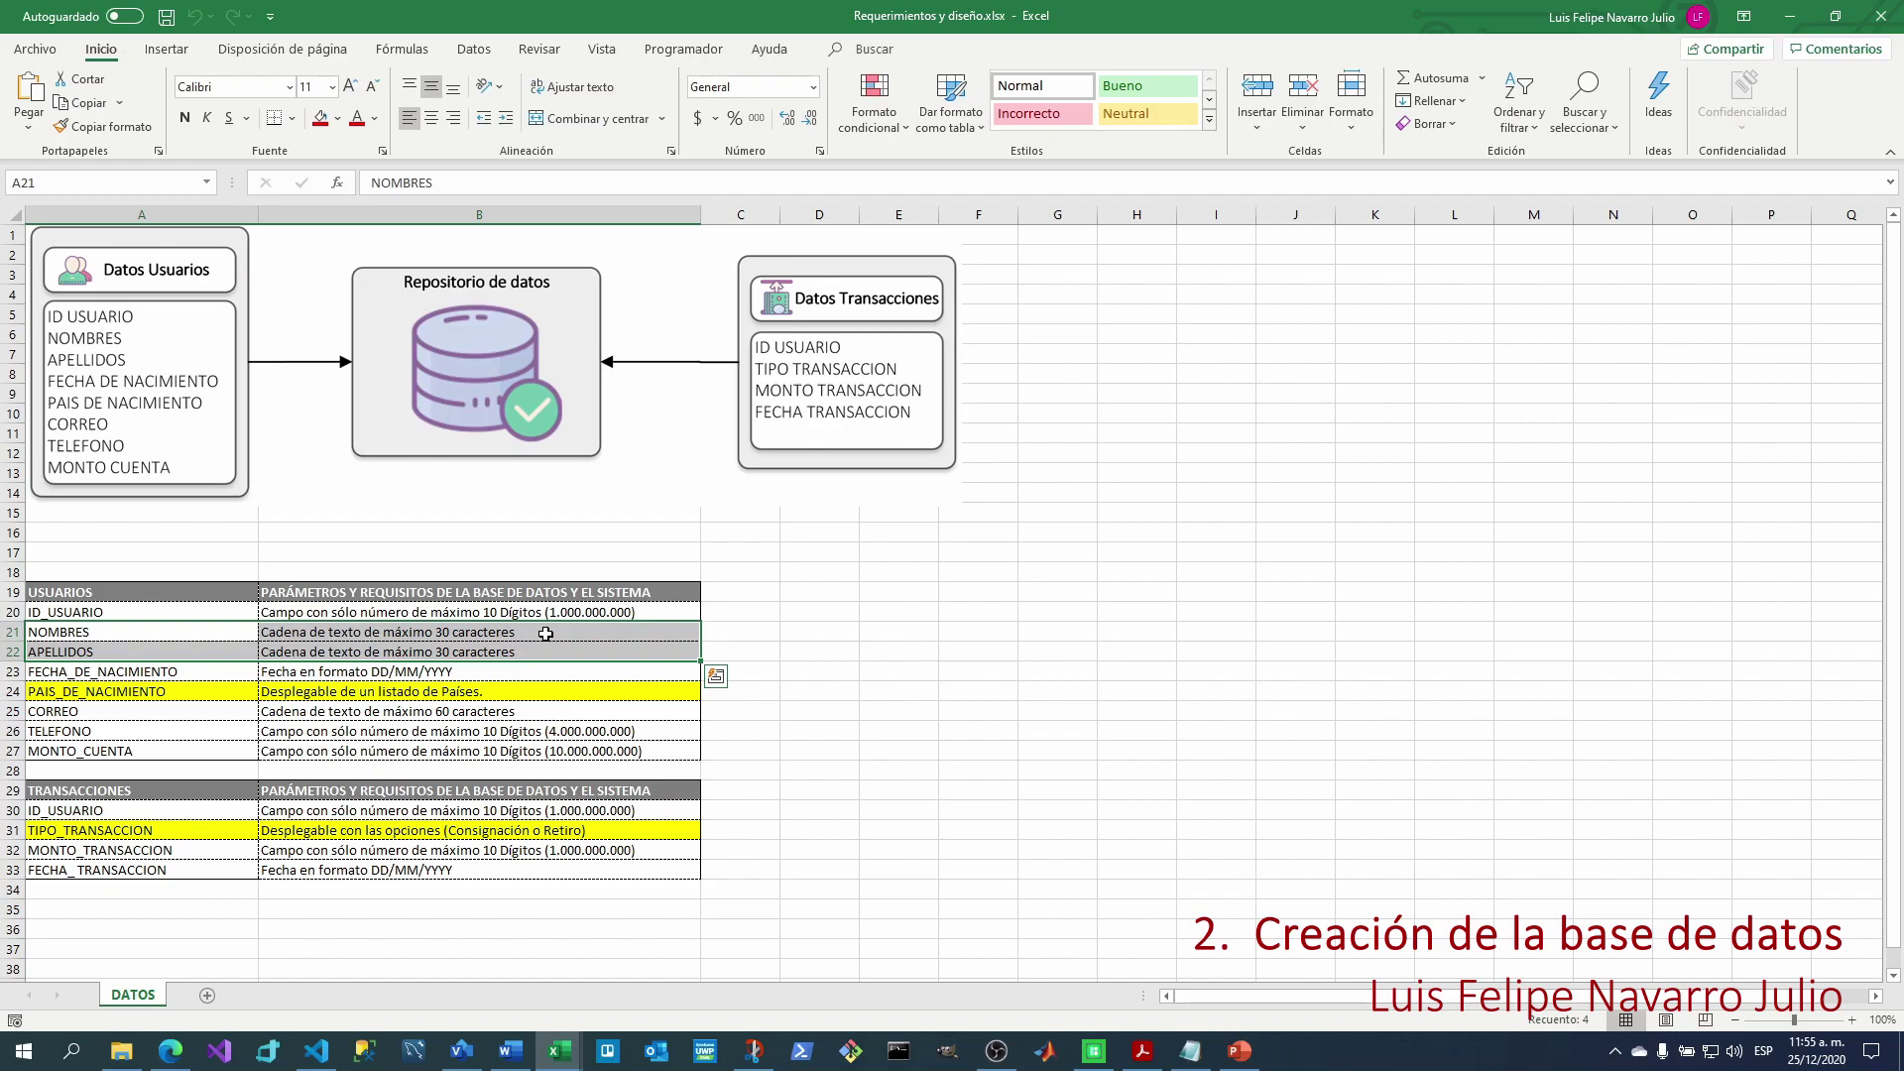
left_click(126, 675)
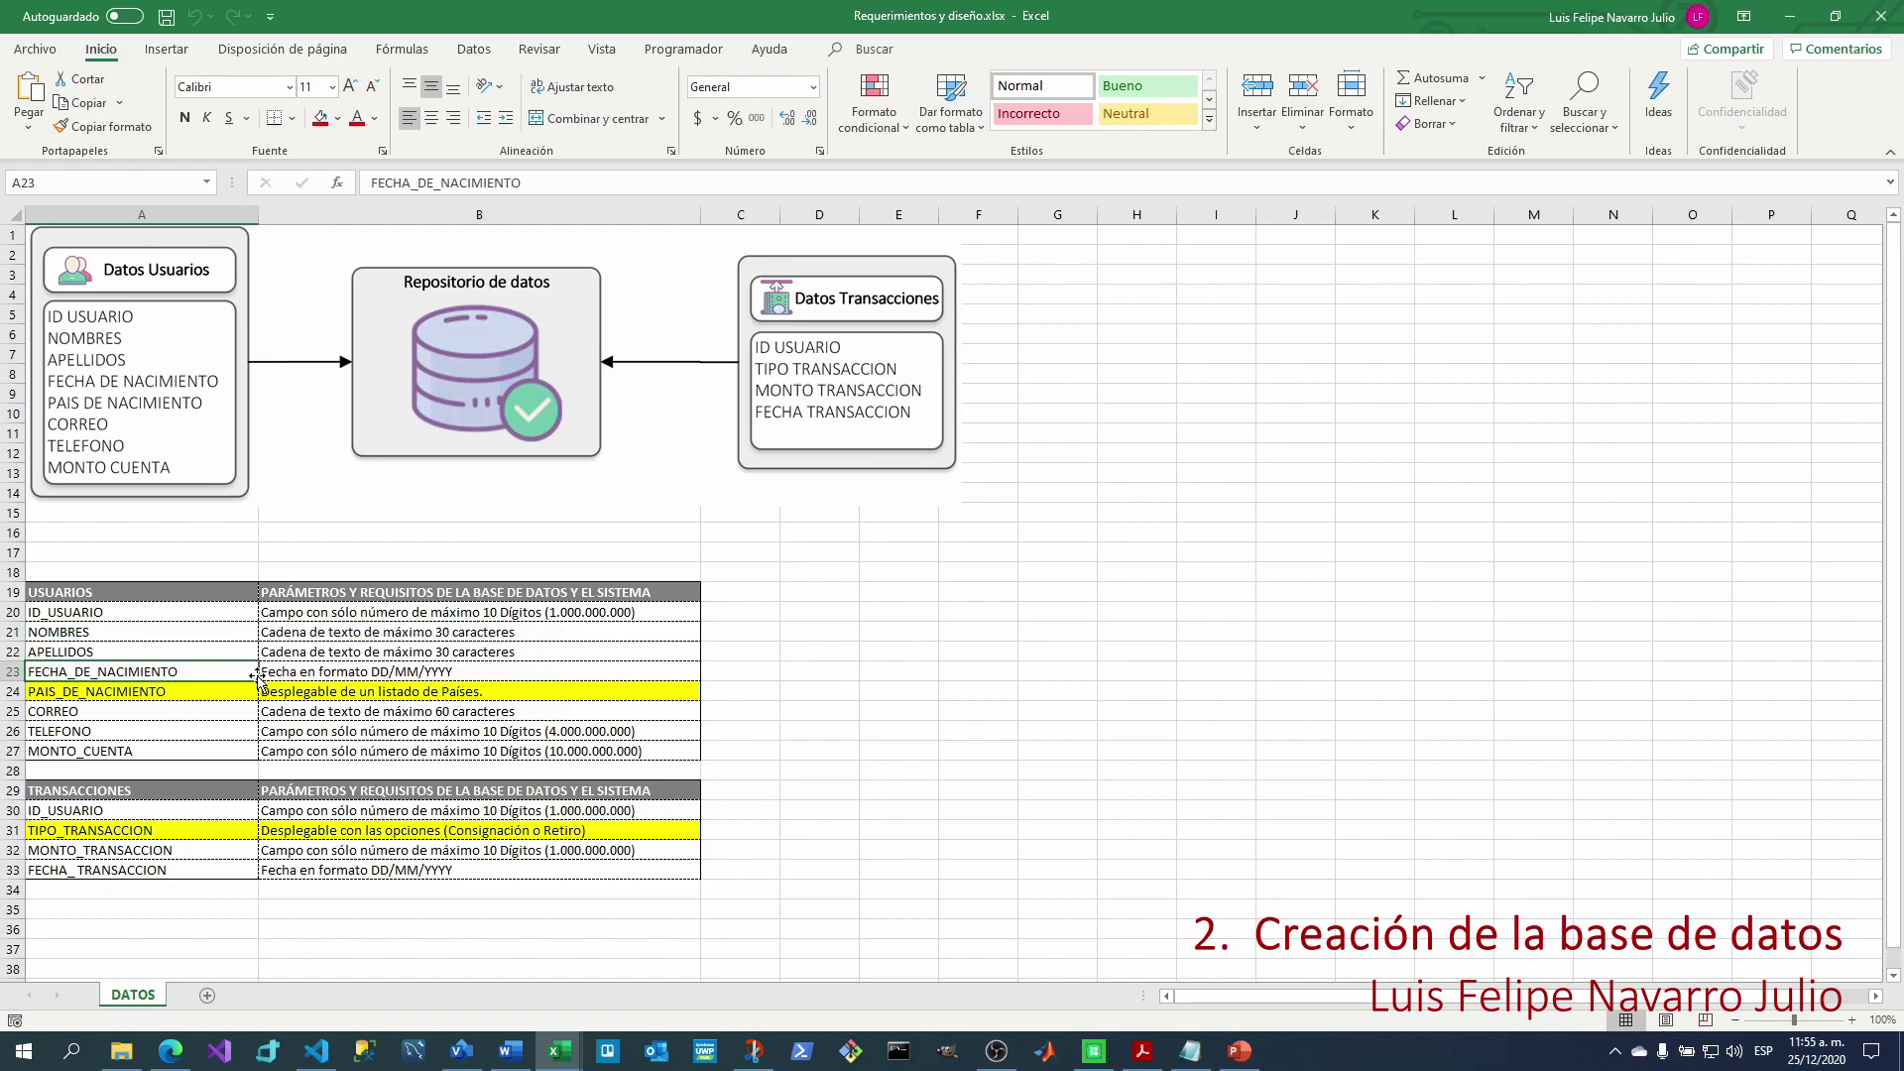
left_click(355, 673)
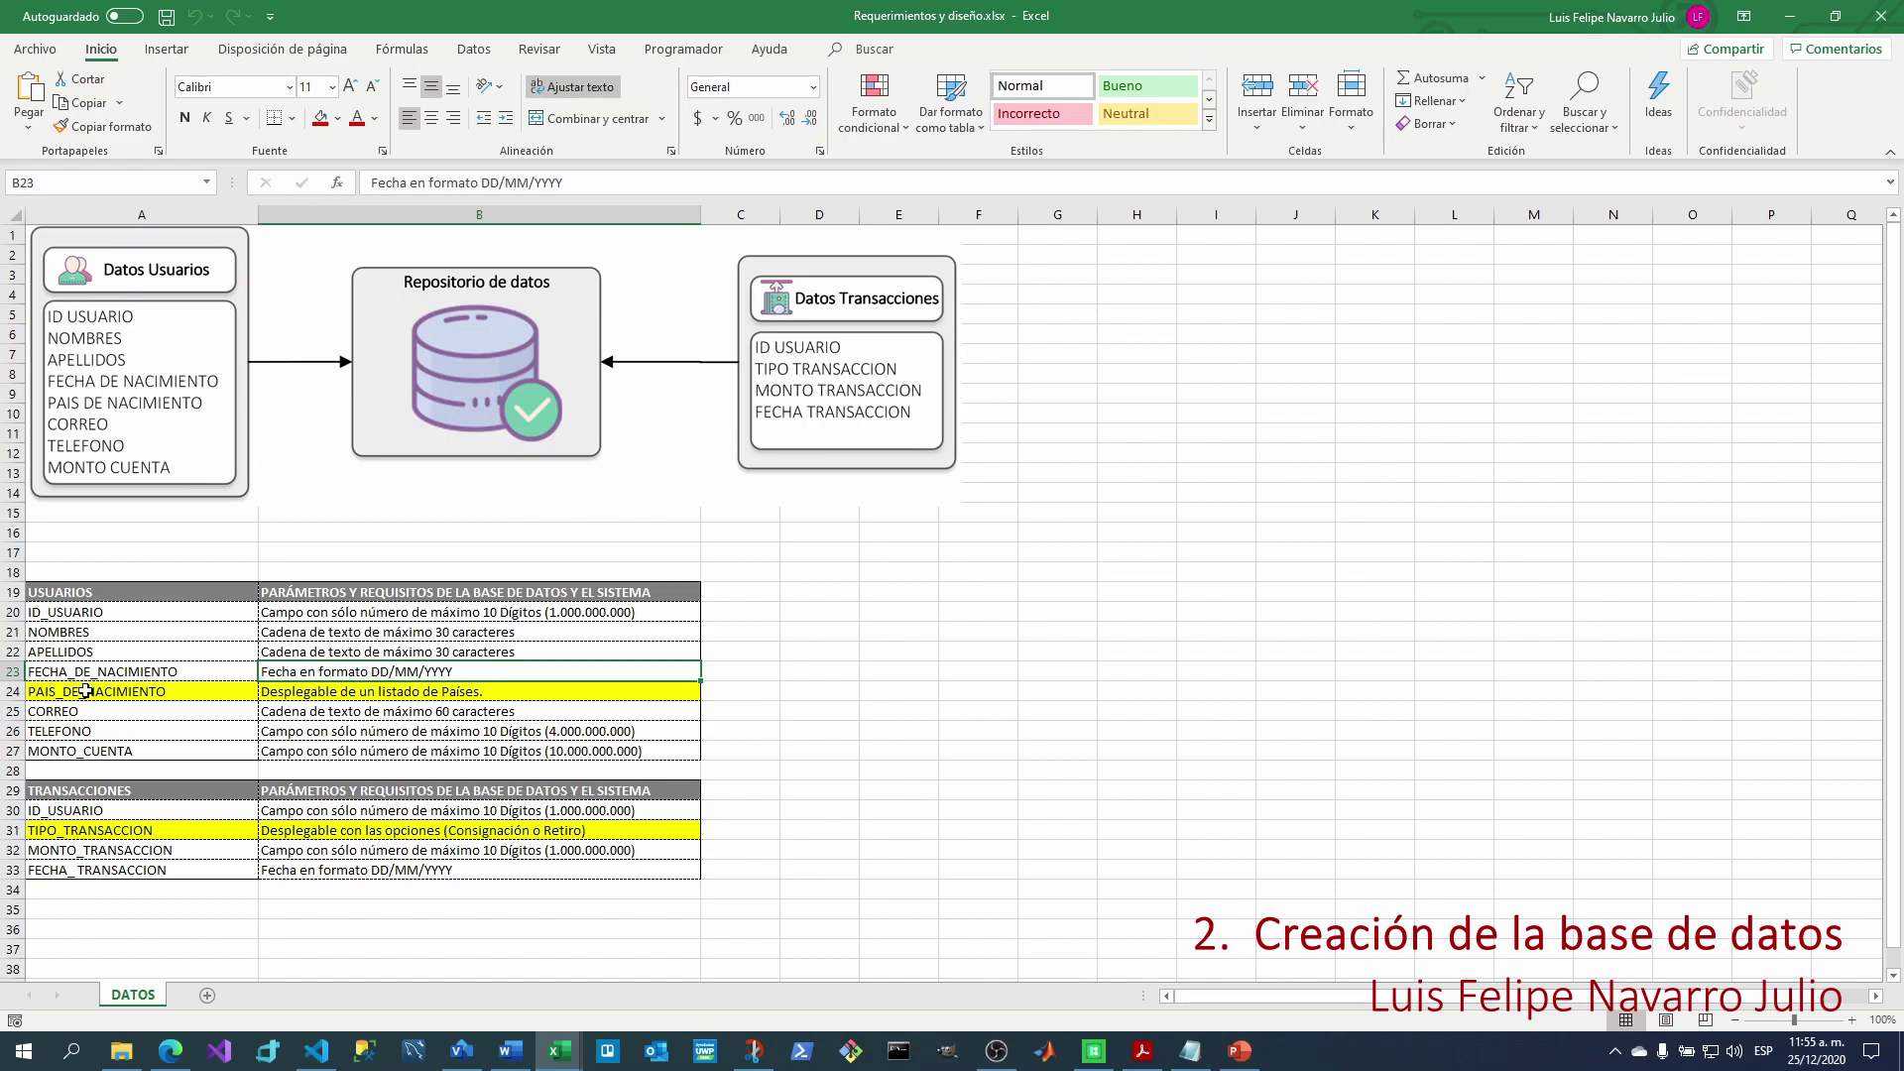
left_click_drag(82, 691, 472, 689)
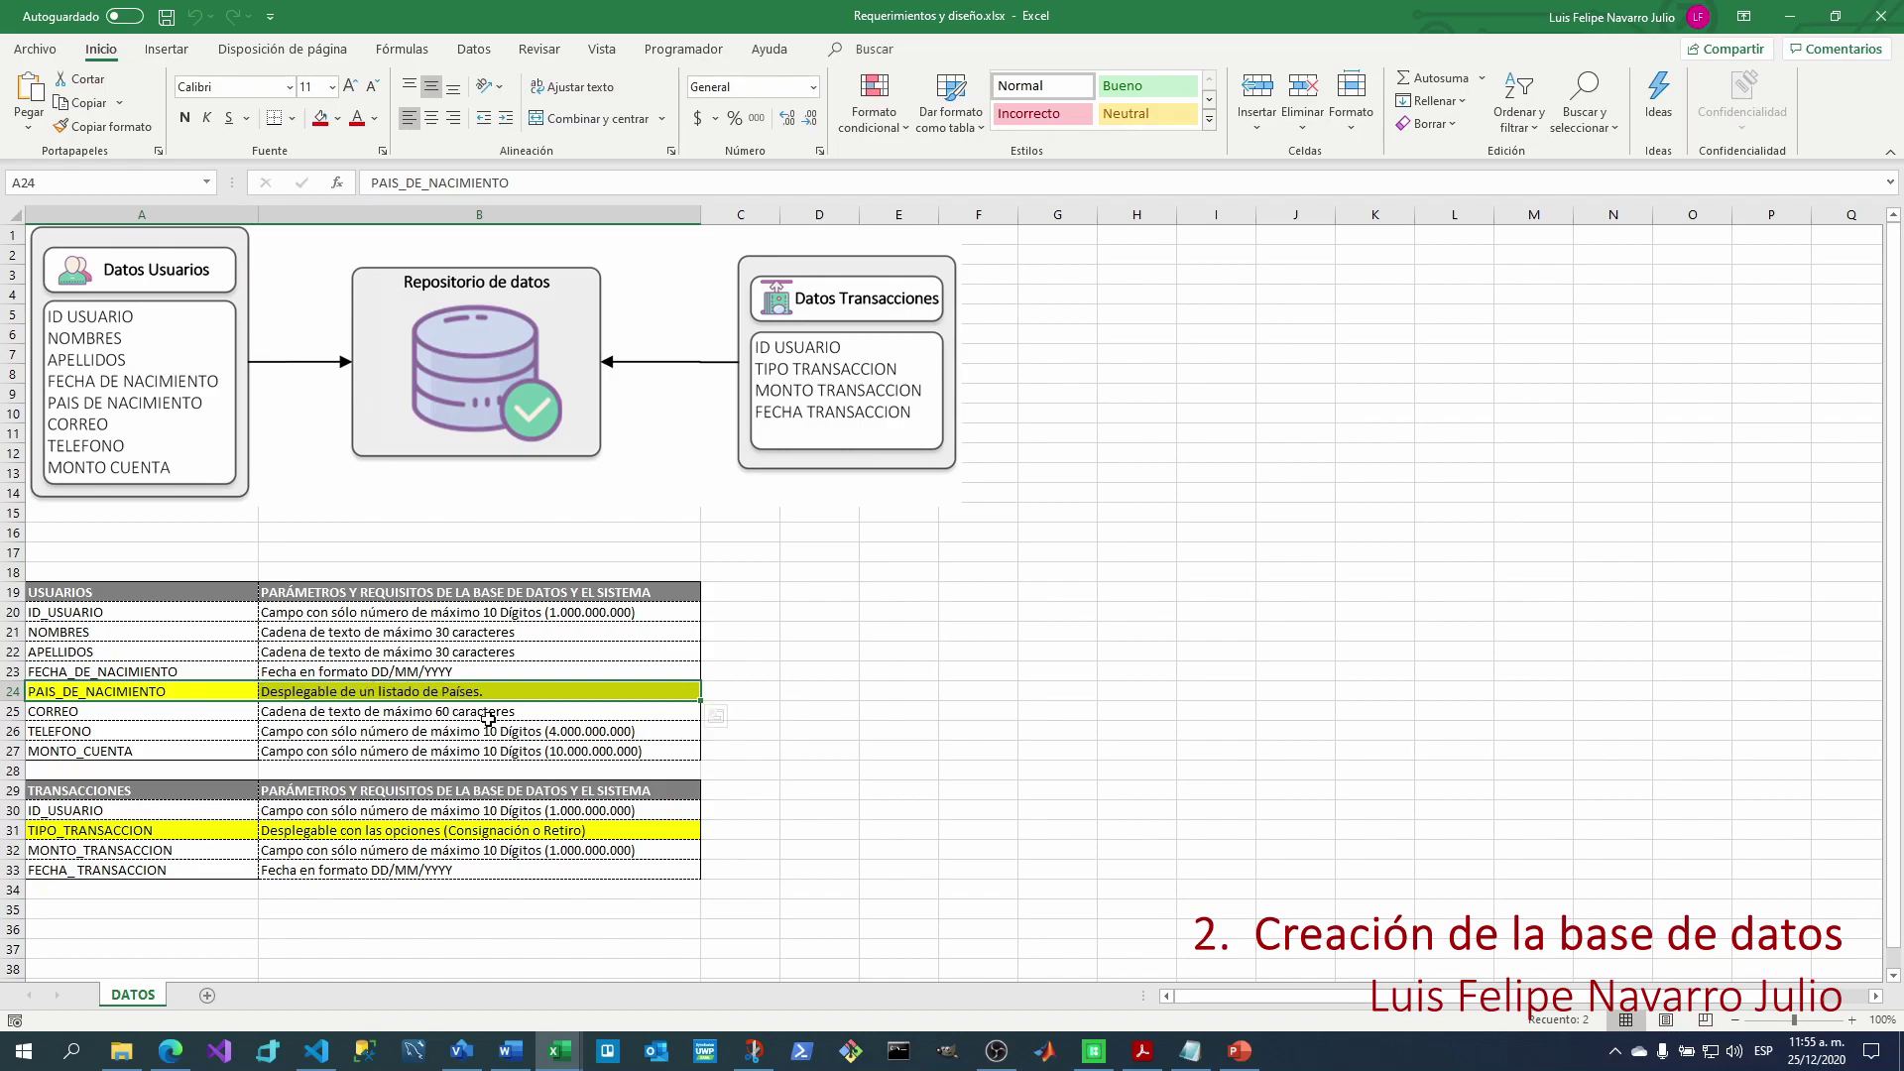
left_click(83, 717)
left_click(406, 712)
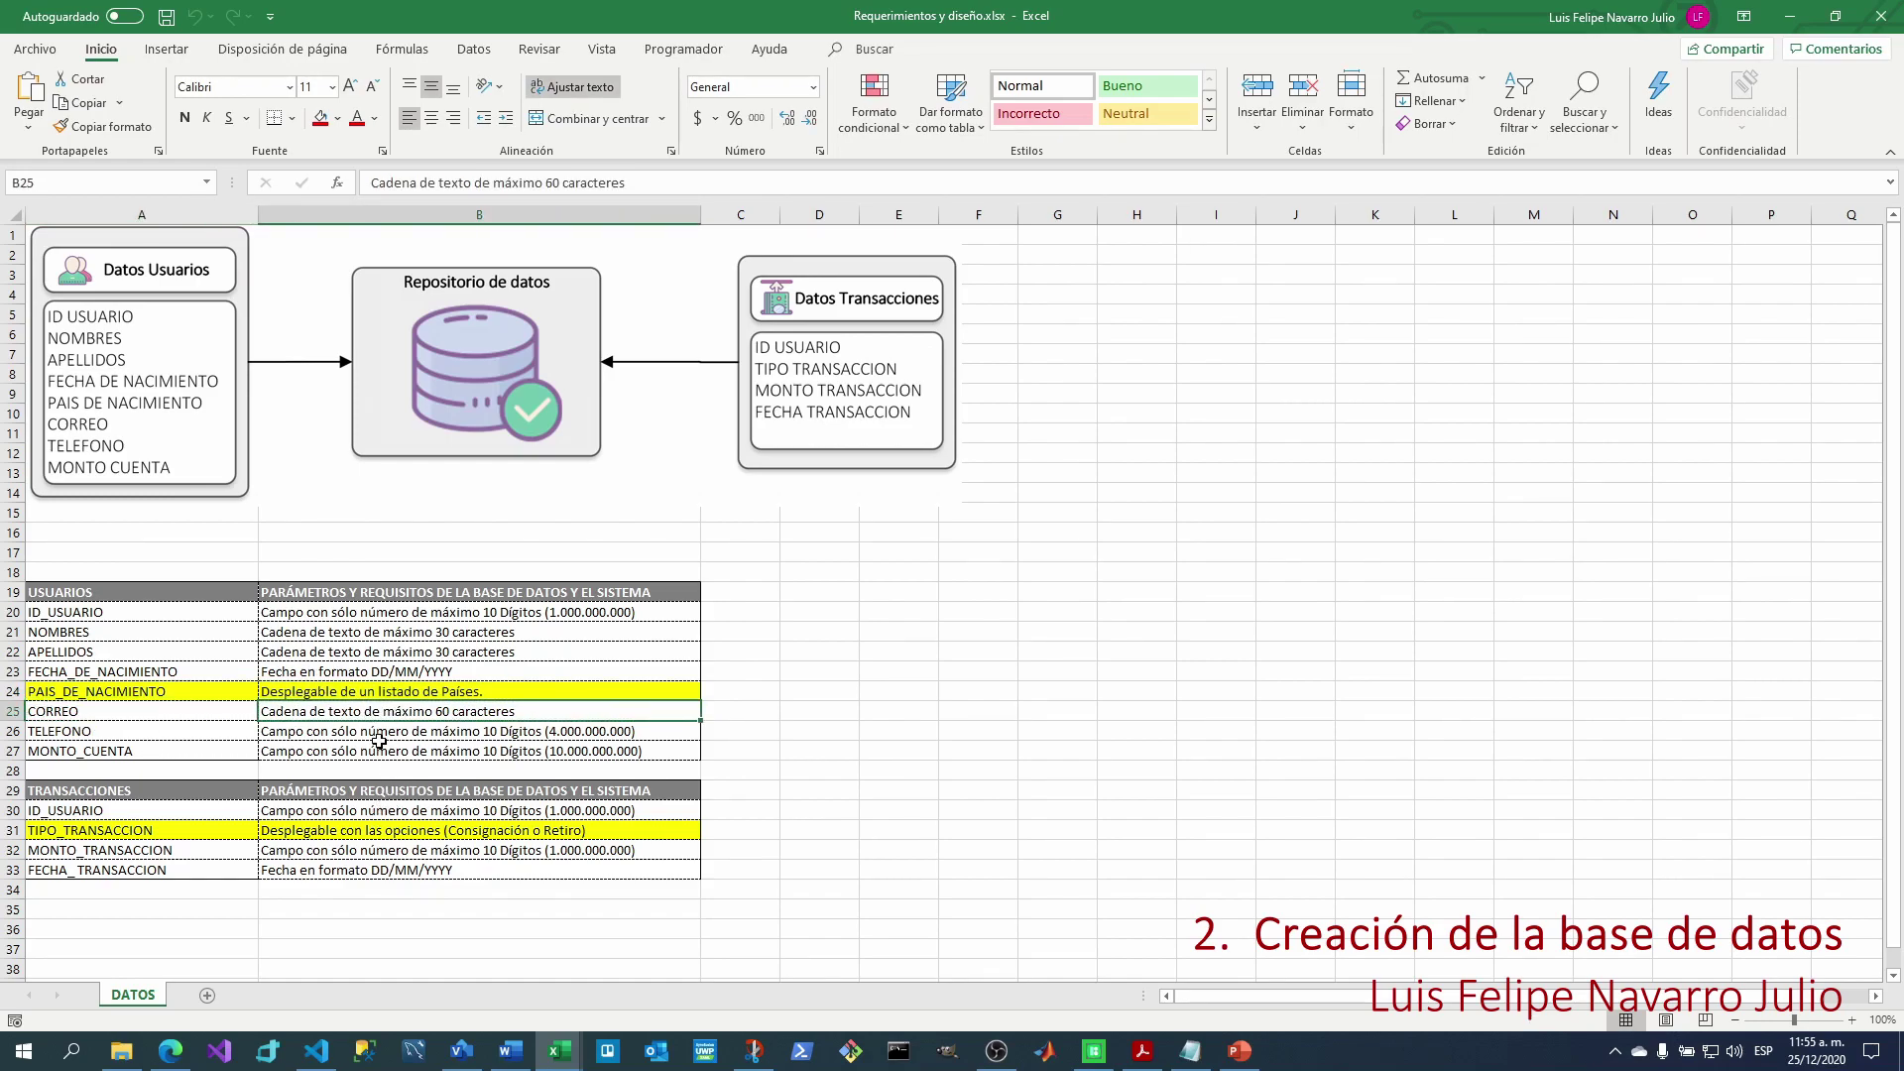
left_click_drag(111, 732, 609, 732)
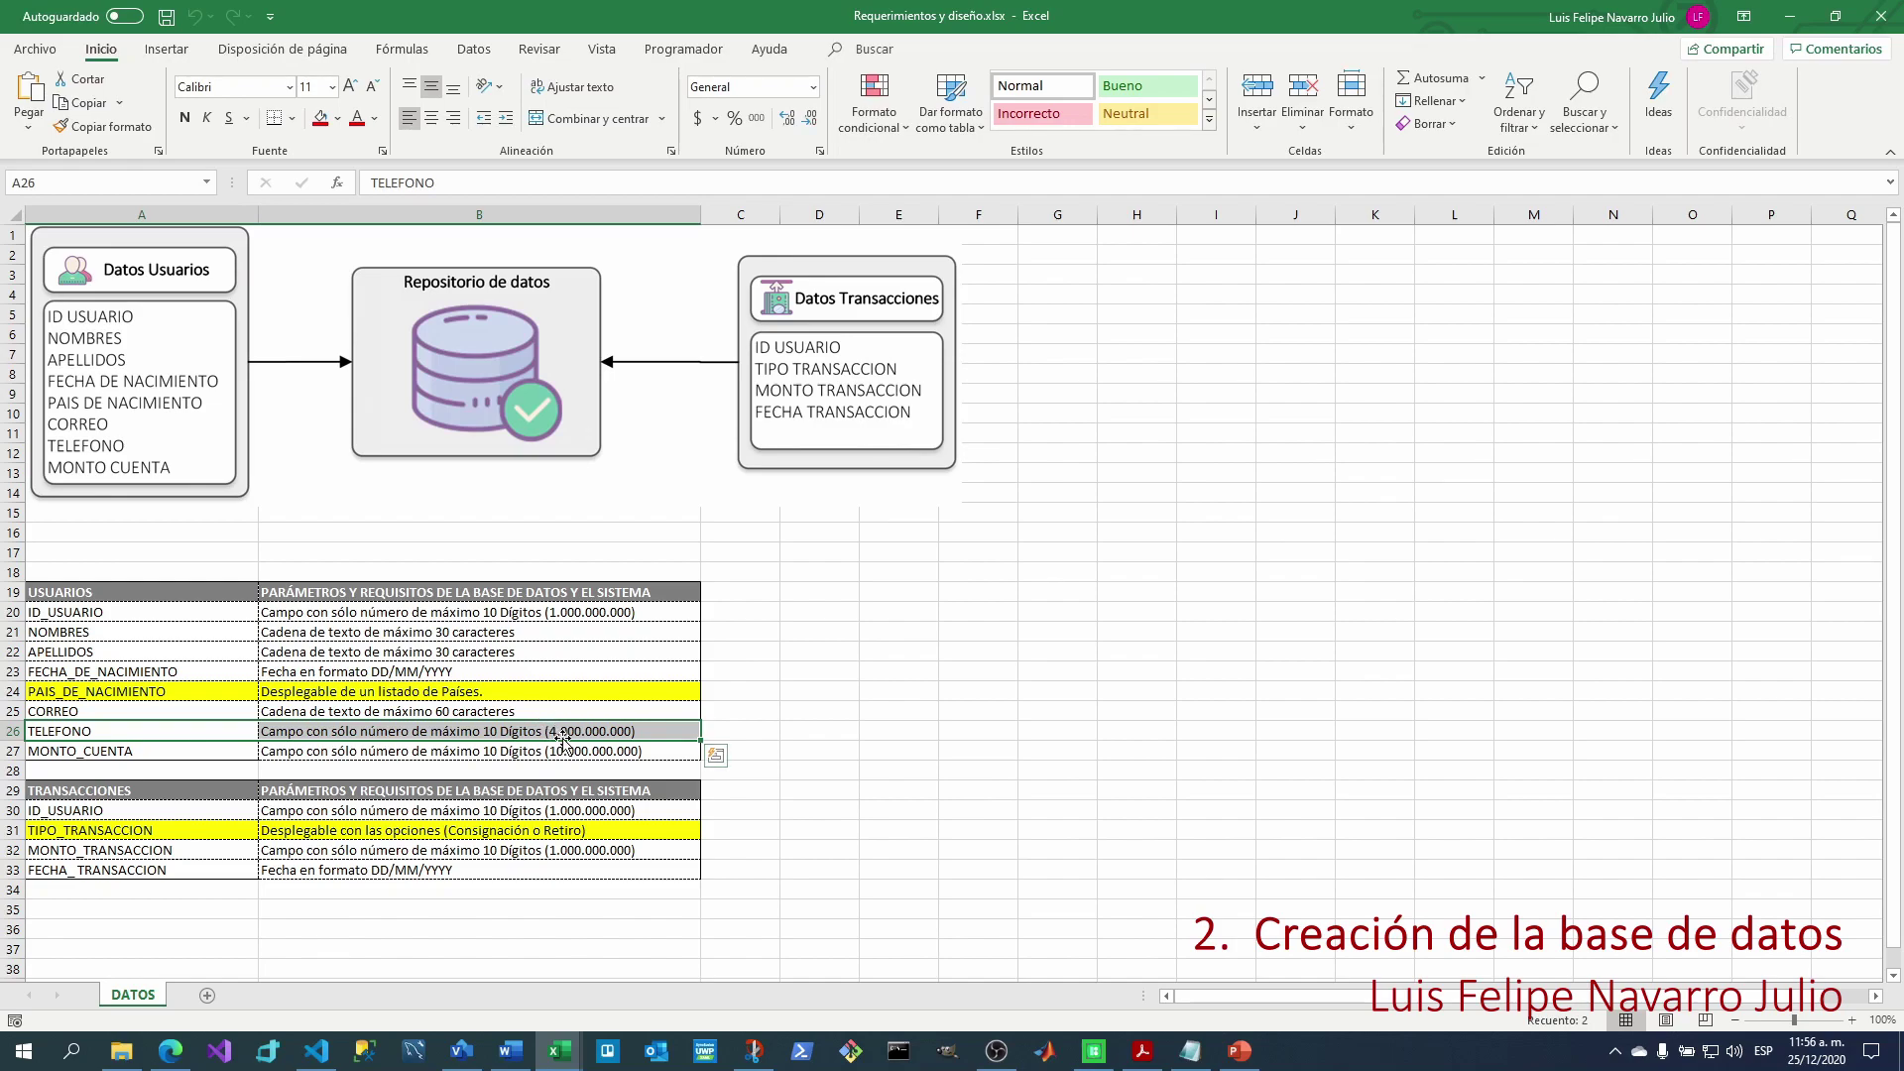
Change the MONTO_CUENTA requirement in B27 to a maximum of 11 digits.
left_click(77, 751)
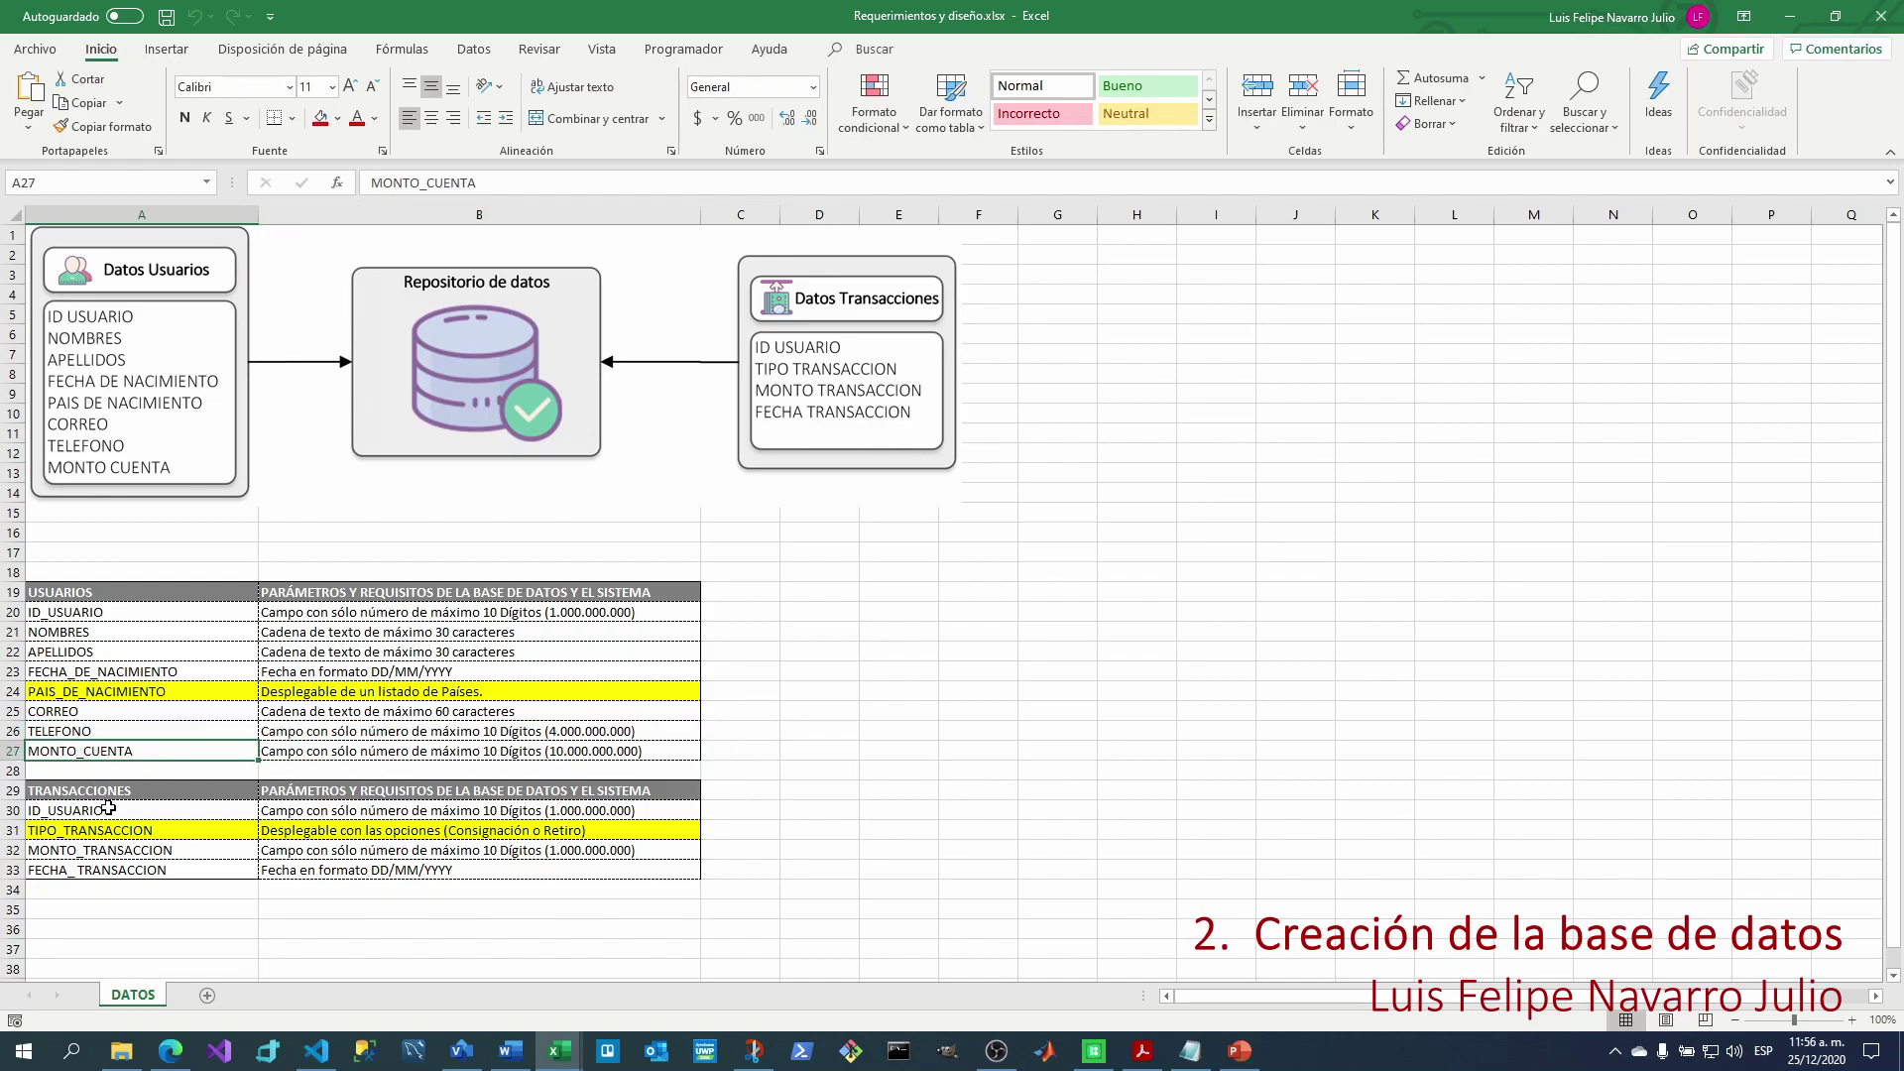
double_click(498, 751)
key("BackSpace")
type("1")
key("ctrl+Return")
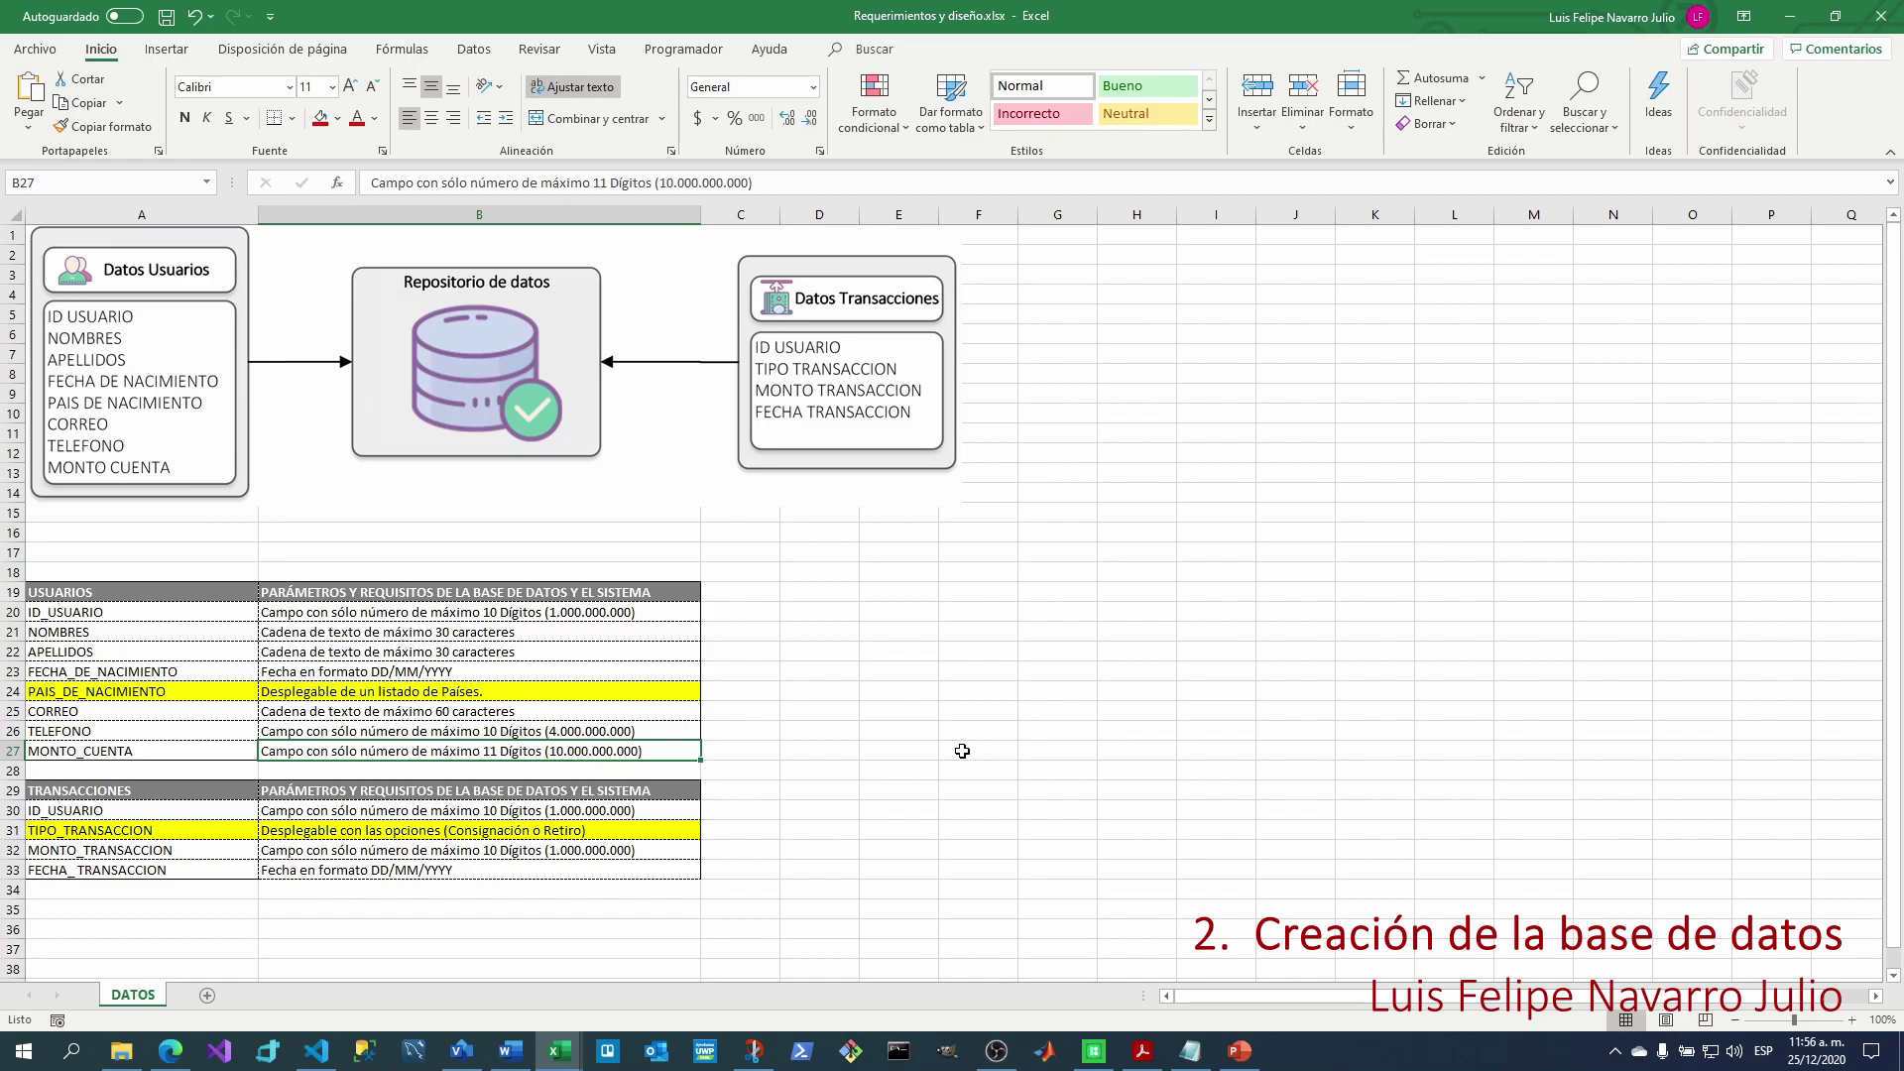
Review the requirements for ID_USUARIO and TIPO_TRANSACCION in the TRANSACCIONES table.
left_click(45, 810)
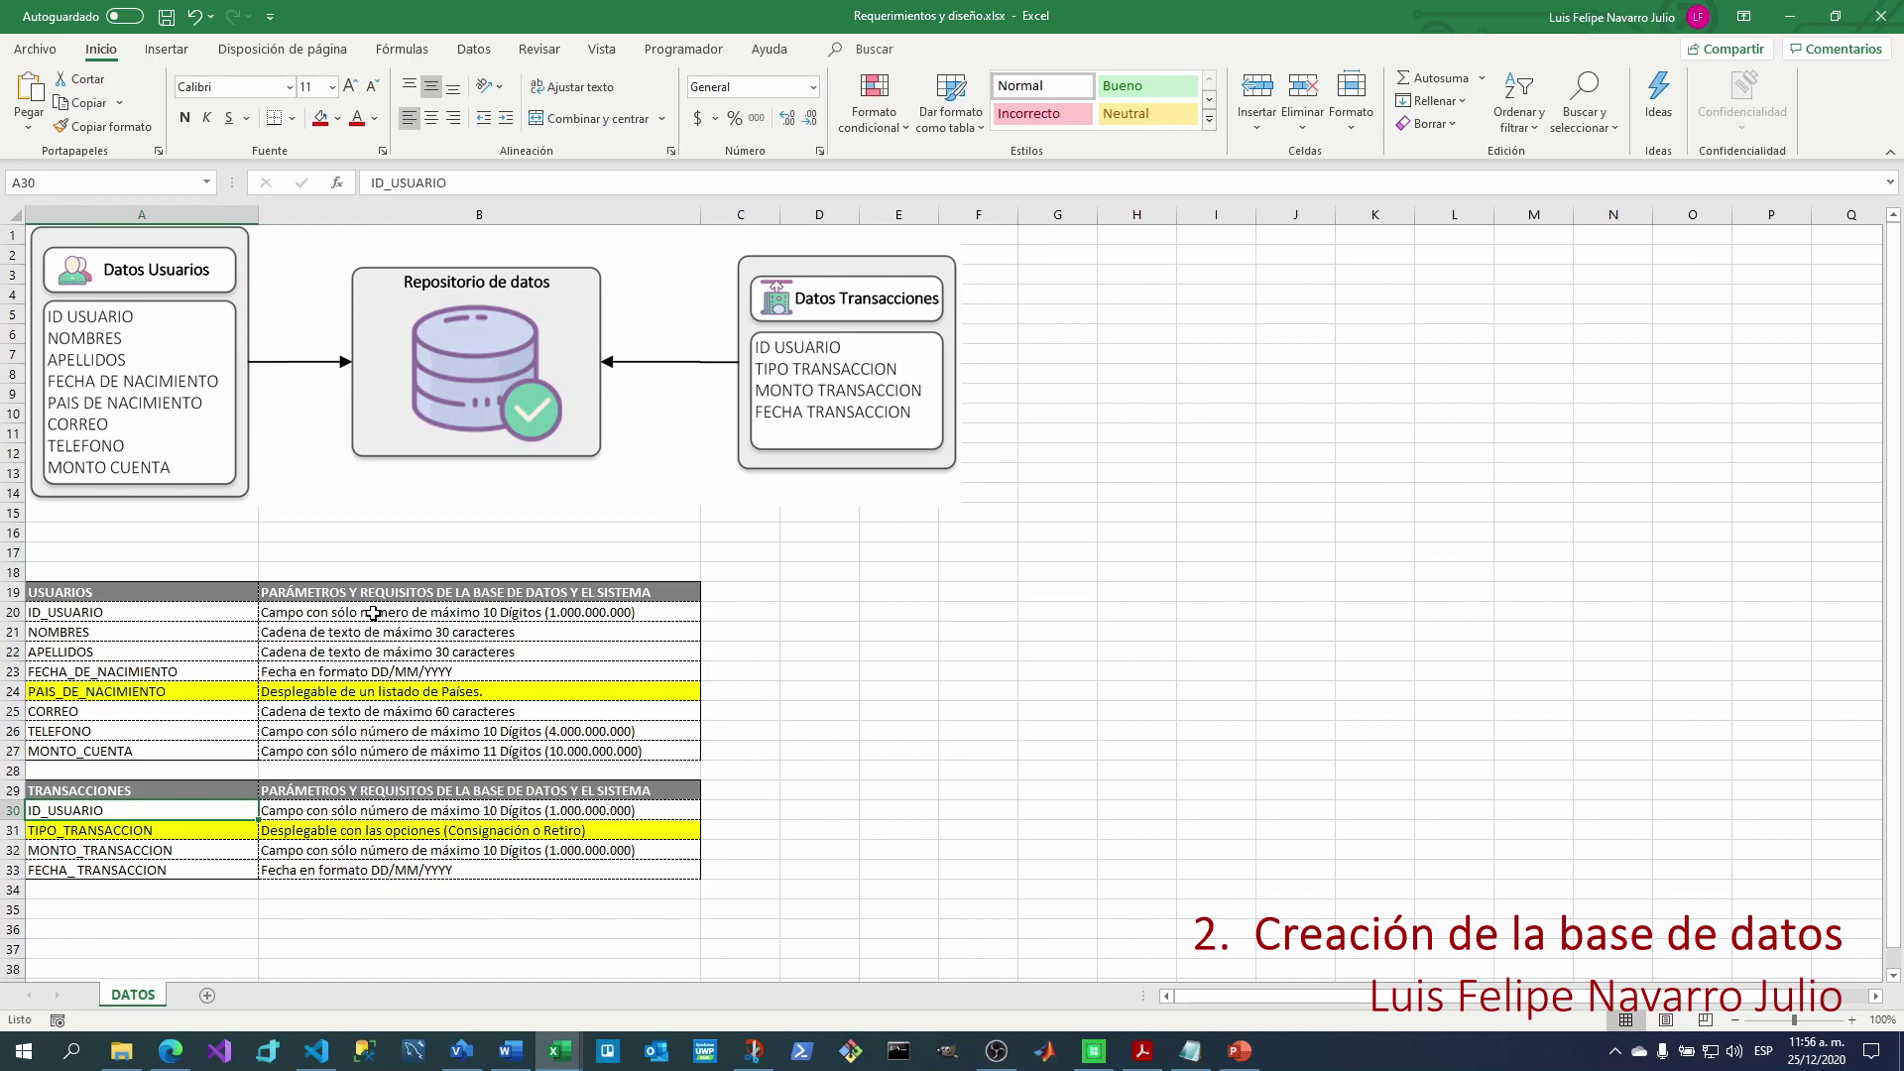
key("Right")
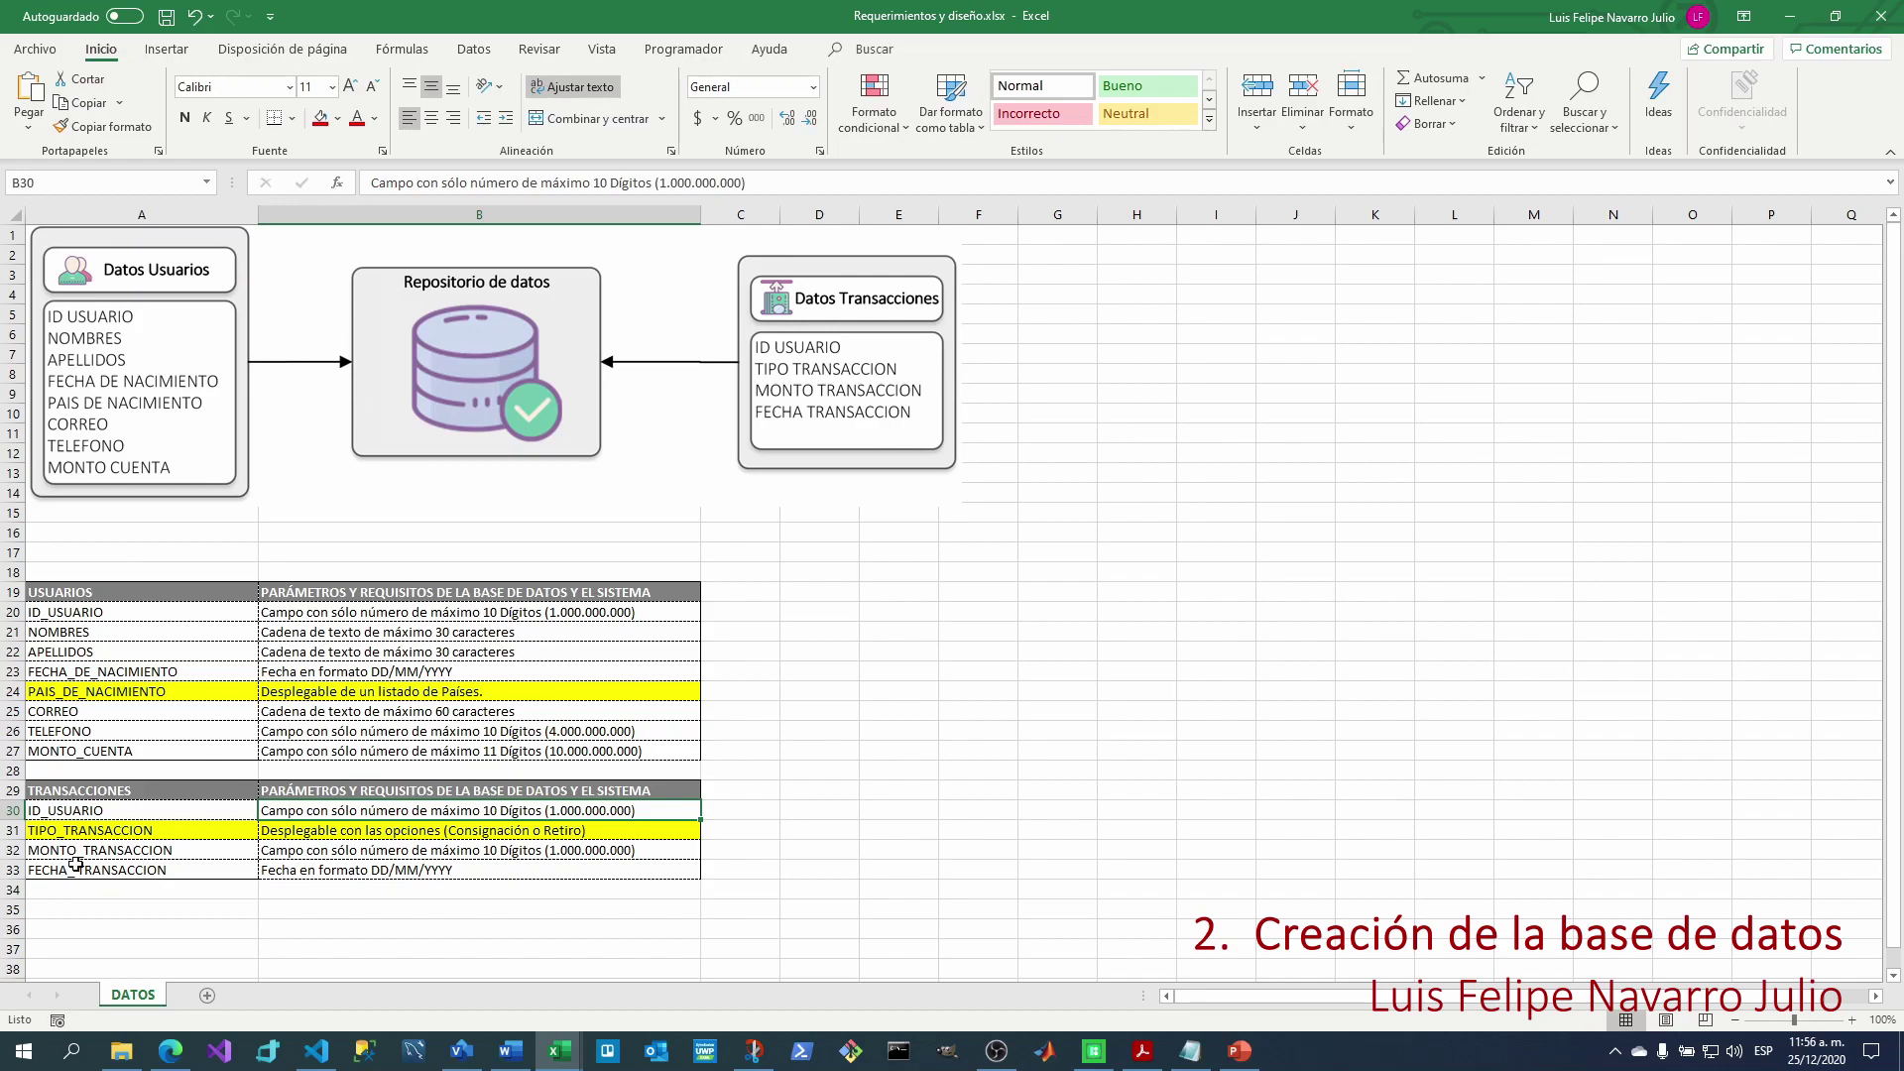
left_click(65, 831)
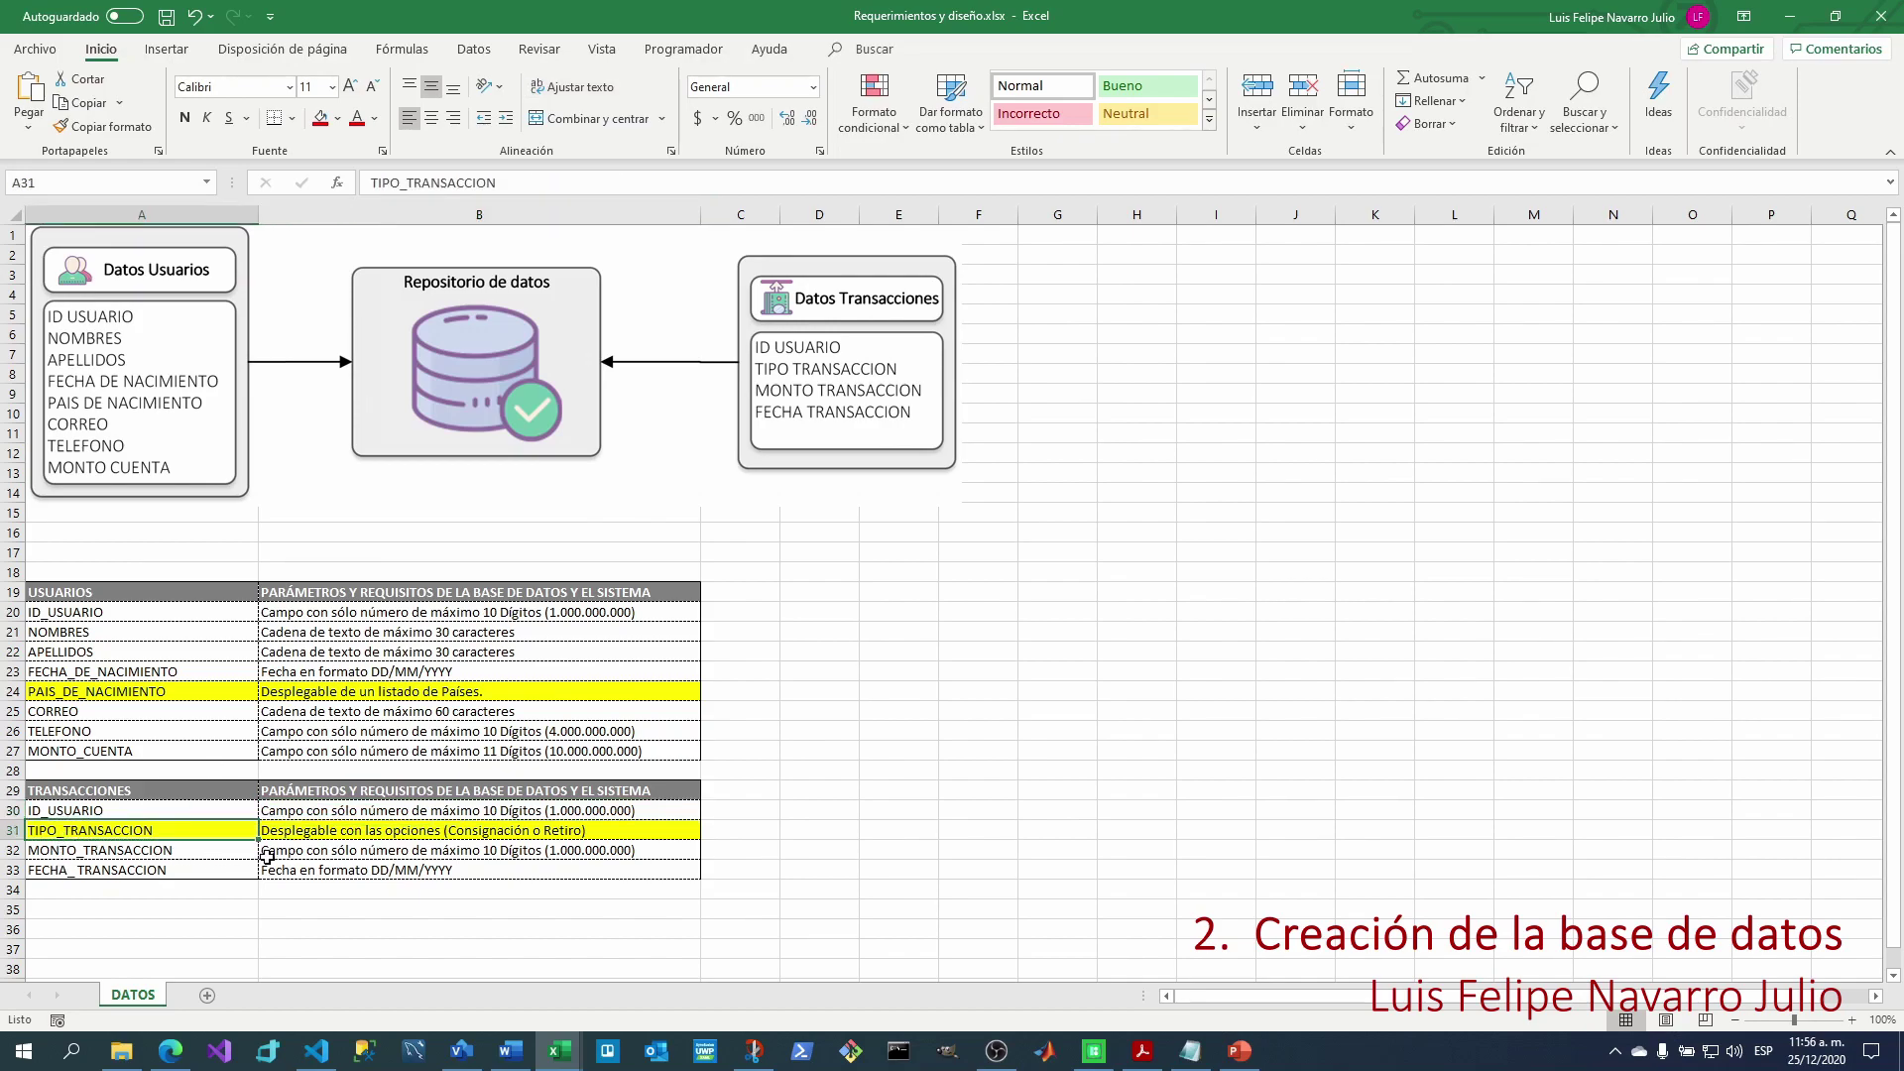
left_click(349, 833)
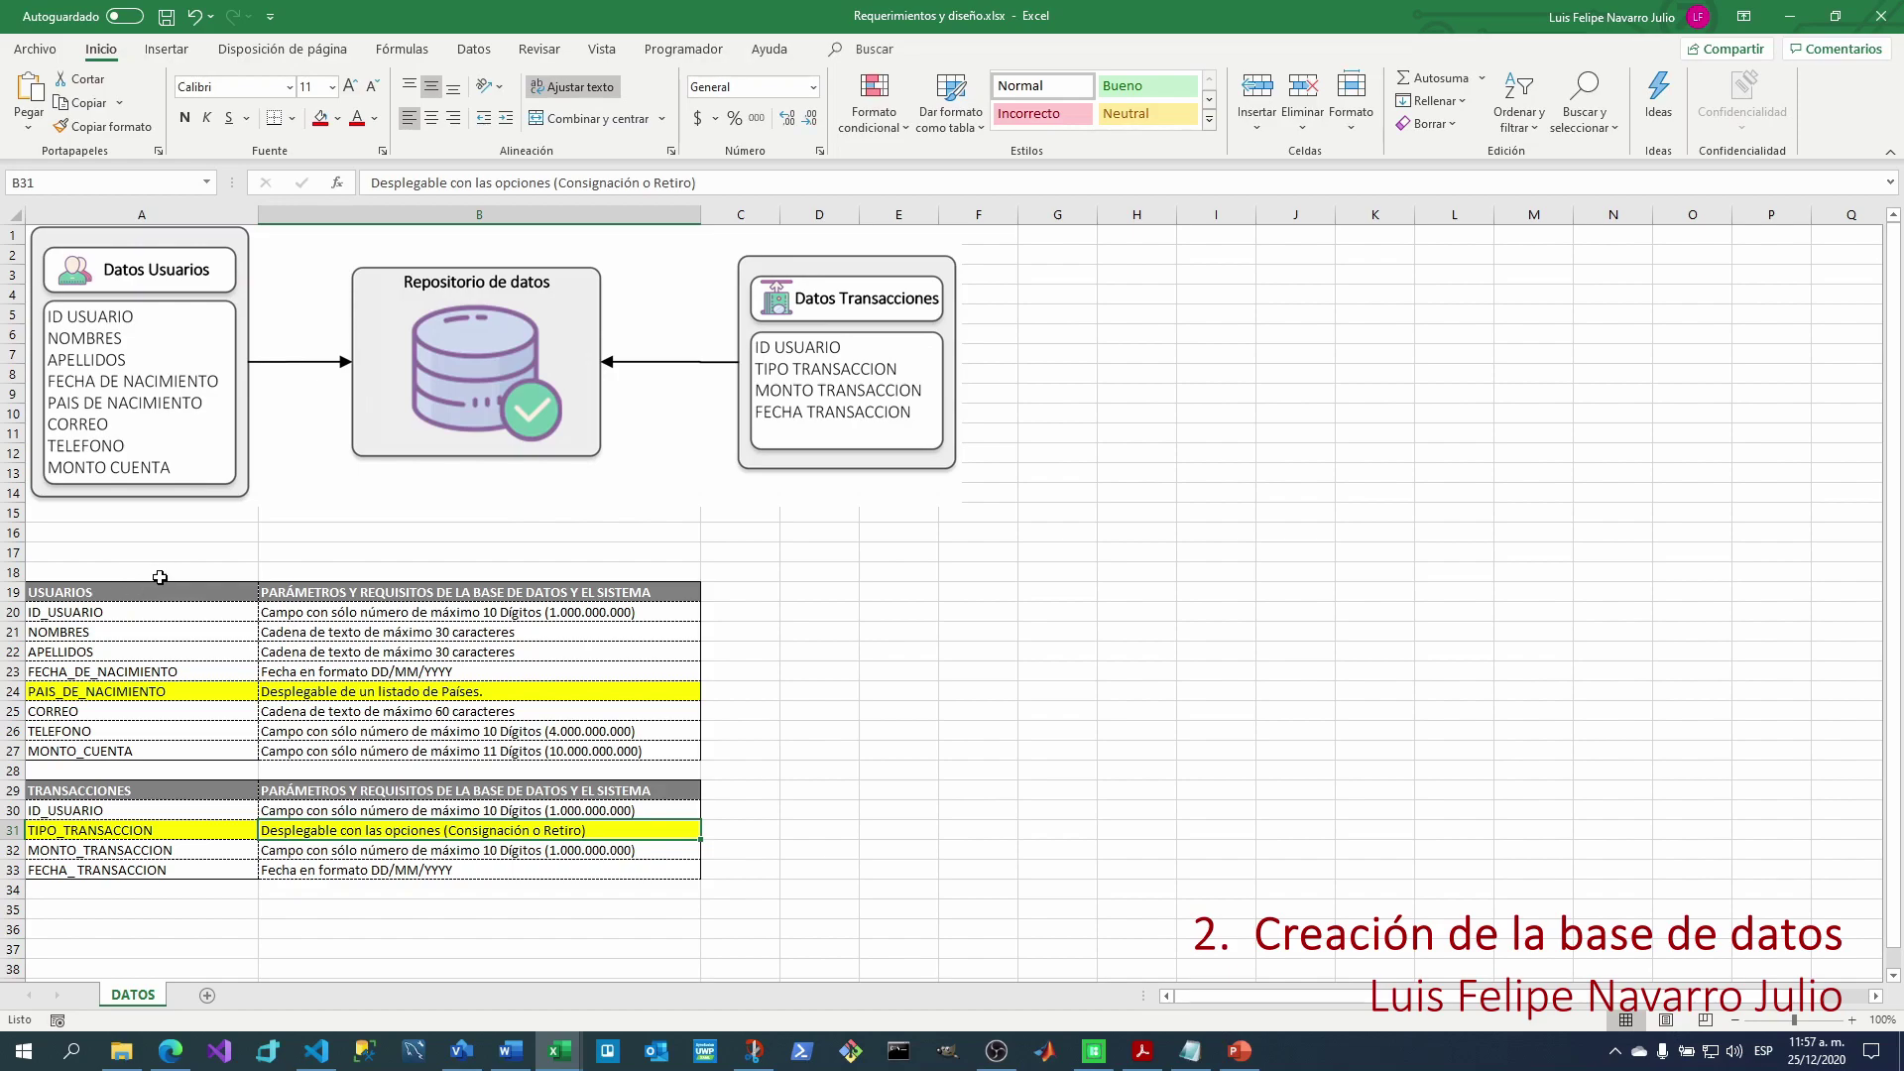
Copy the USUARIOS heading and field names to I17 without formatting, and autofit column I.
left_click_drag(144, 593, 146, 640)
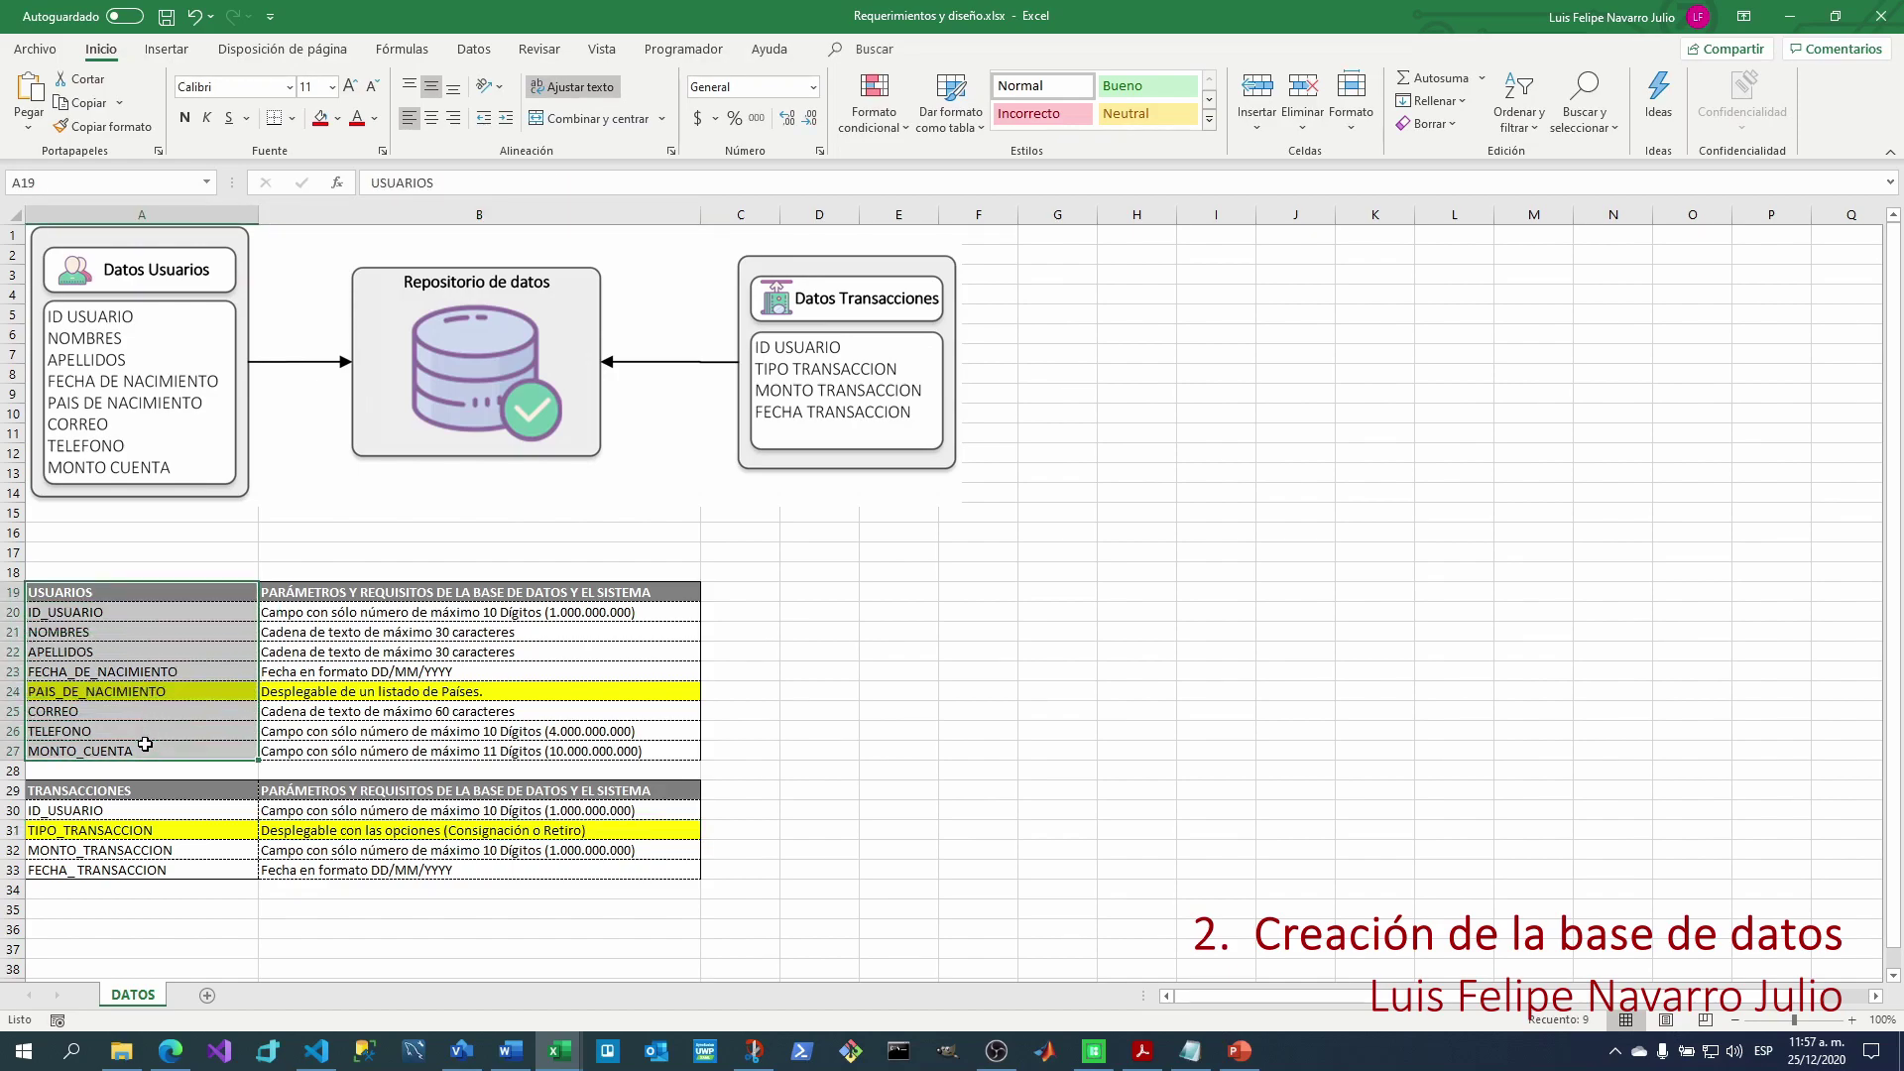
key("ctrl+c")
left_click(1186, 548)
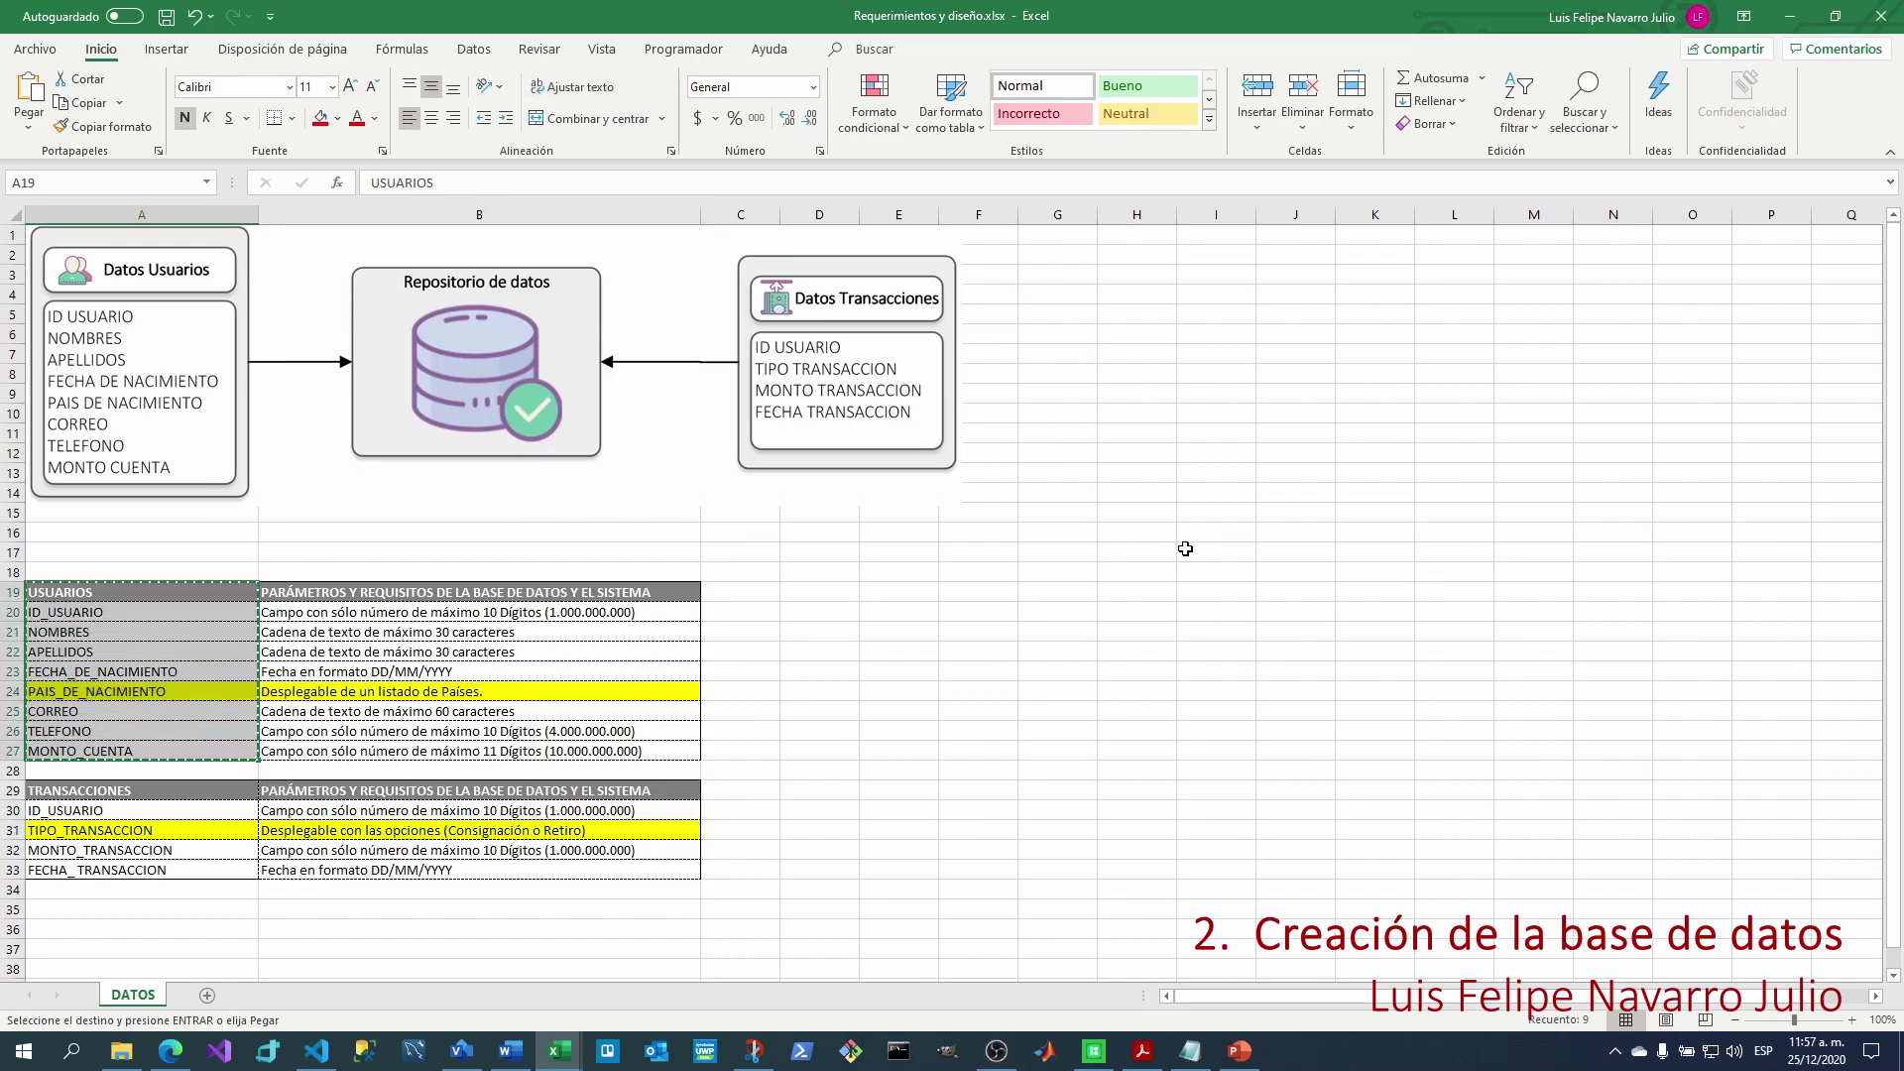
key("ctrl+v")
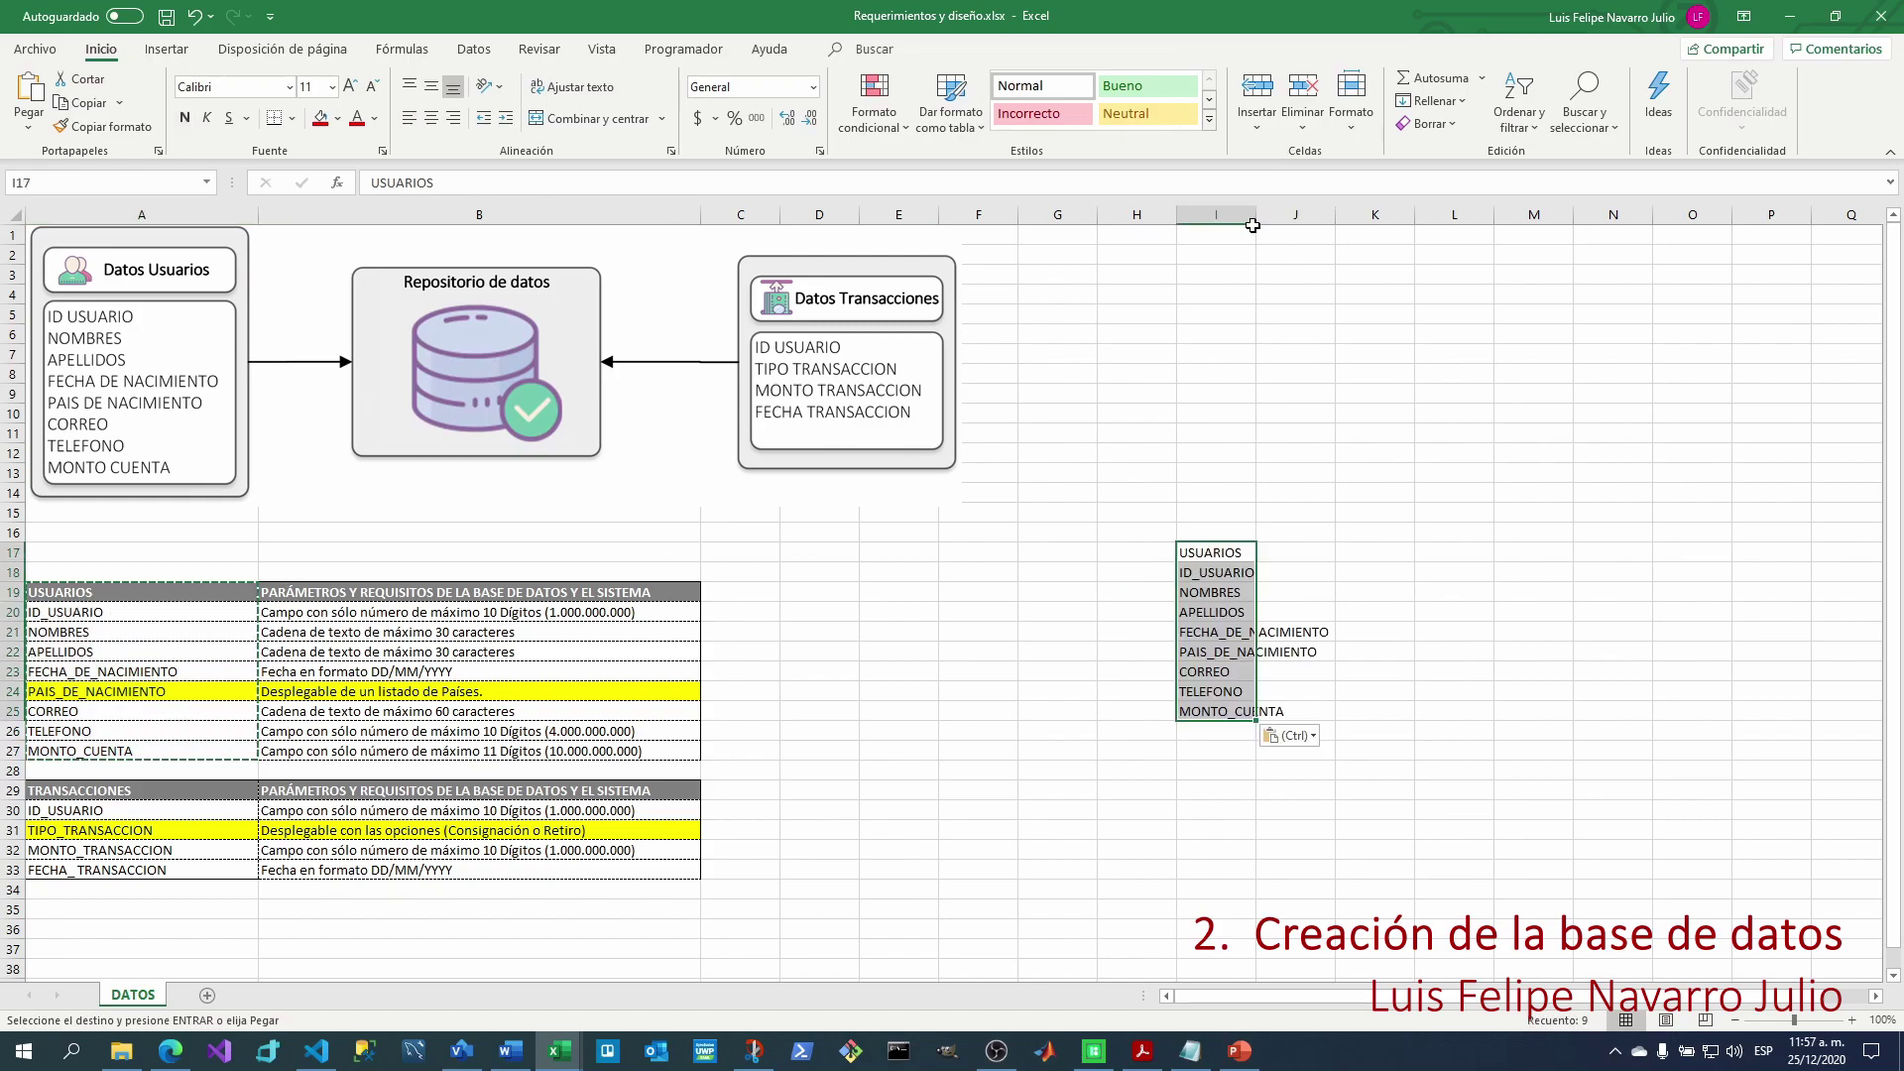
double_click(1258, 213)
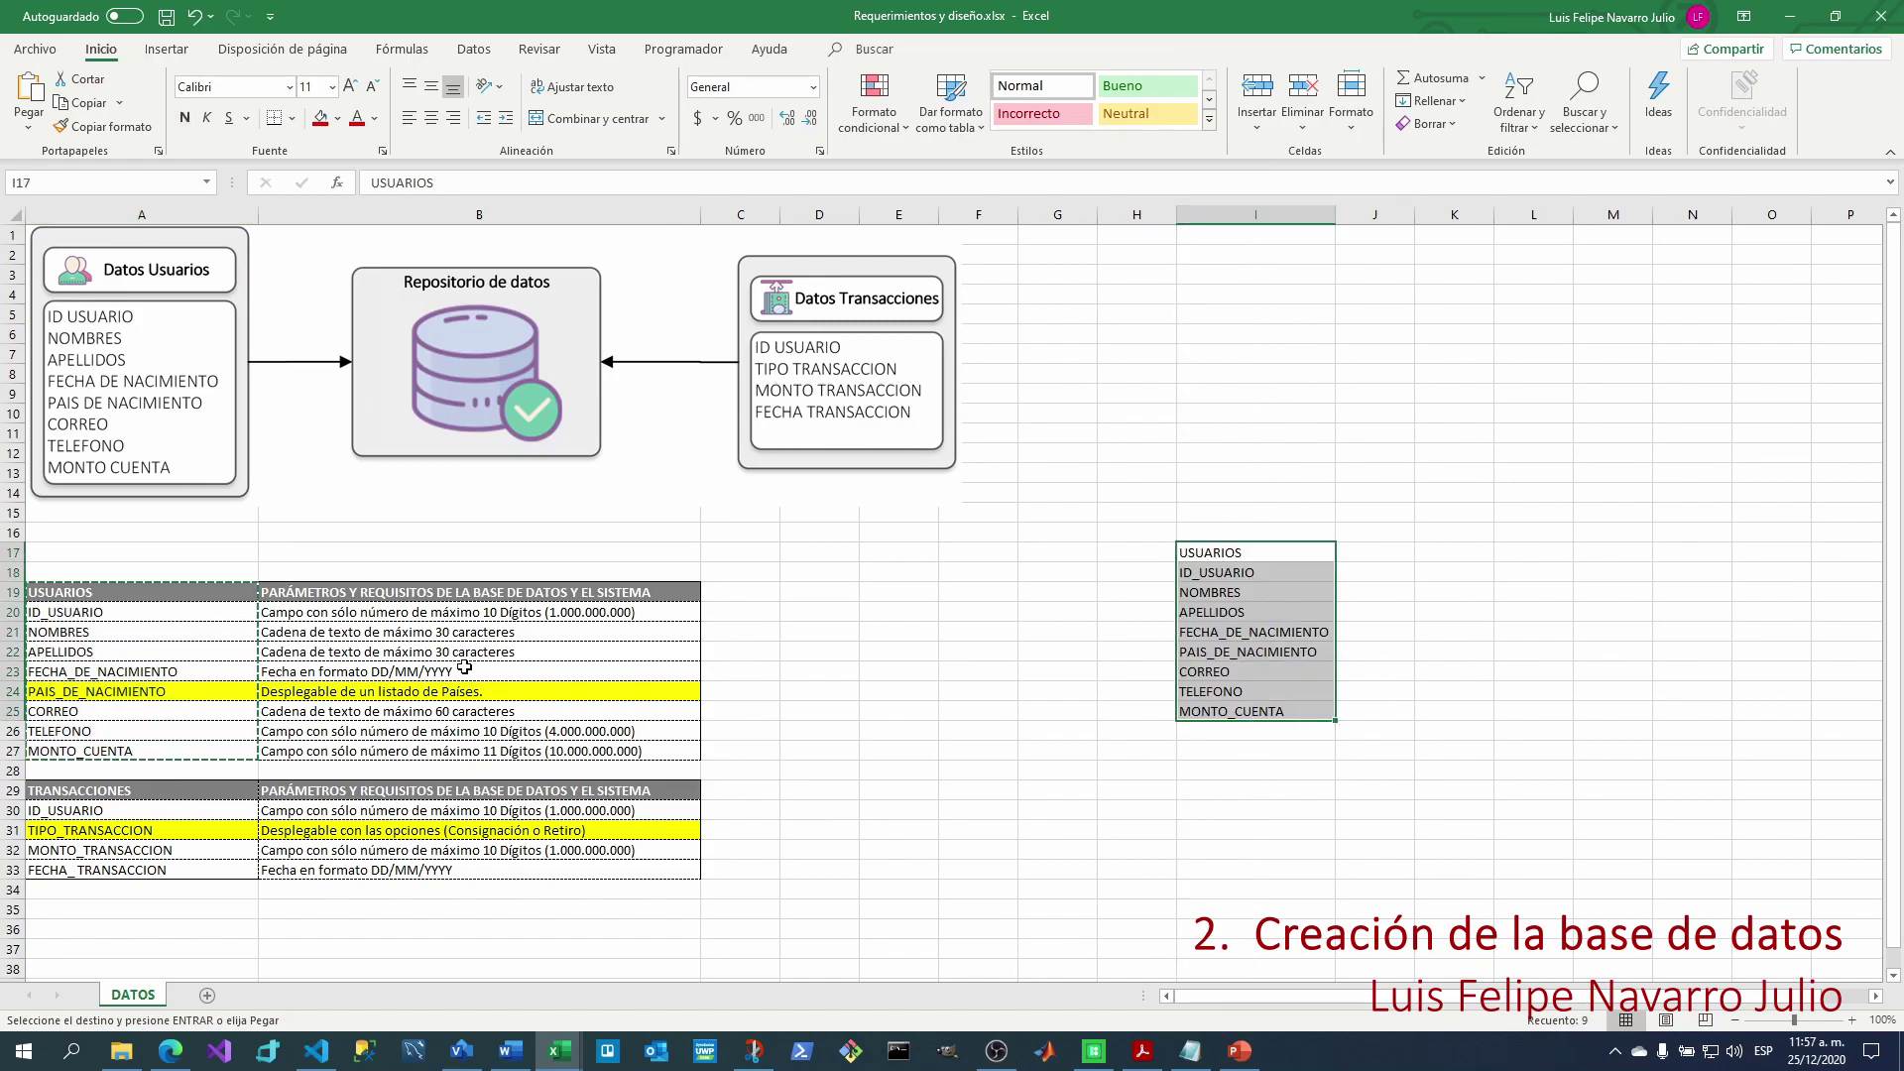
Copy the TRANSACCIONES heading and field names to N3 without formatting, and autofit column N.
left_click_drag(90, 793, 94, 870)
key("ctrl+c")
right_click(1708, 273)
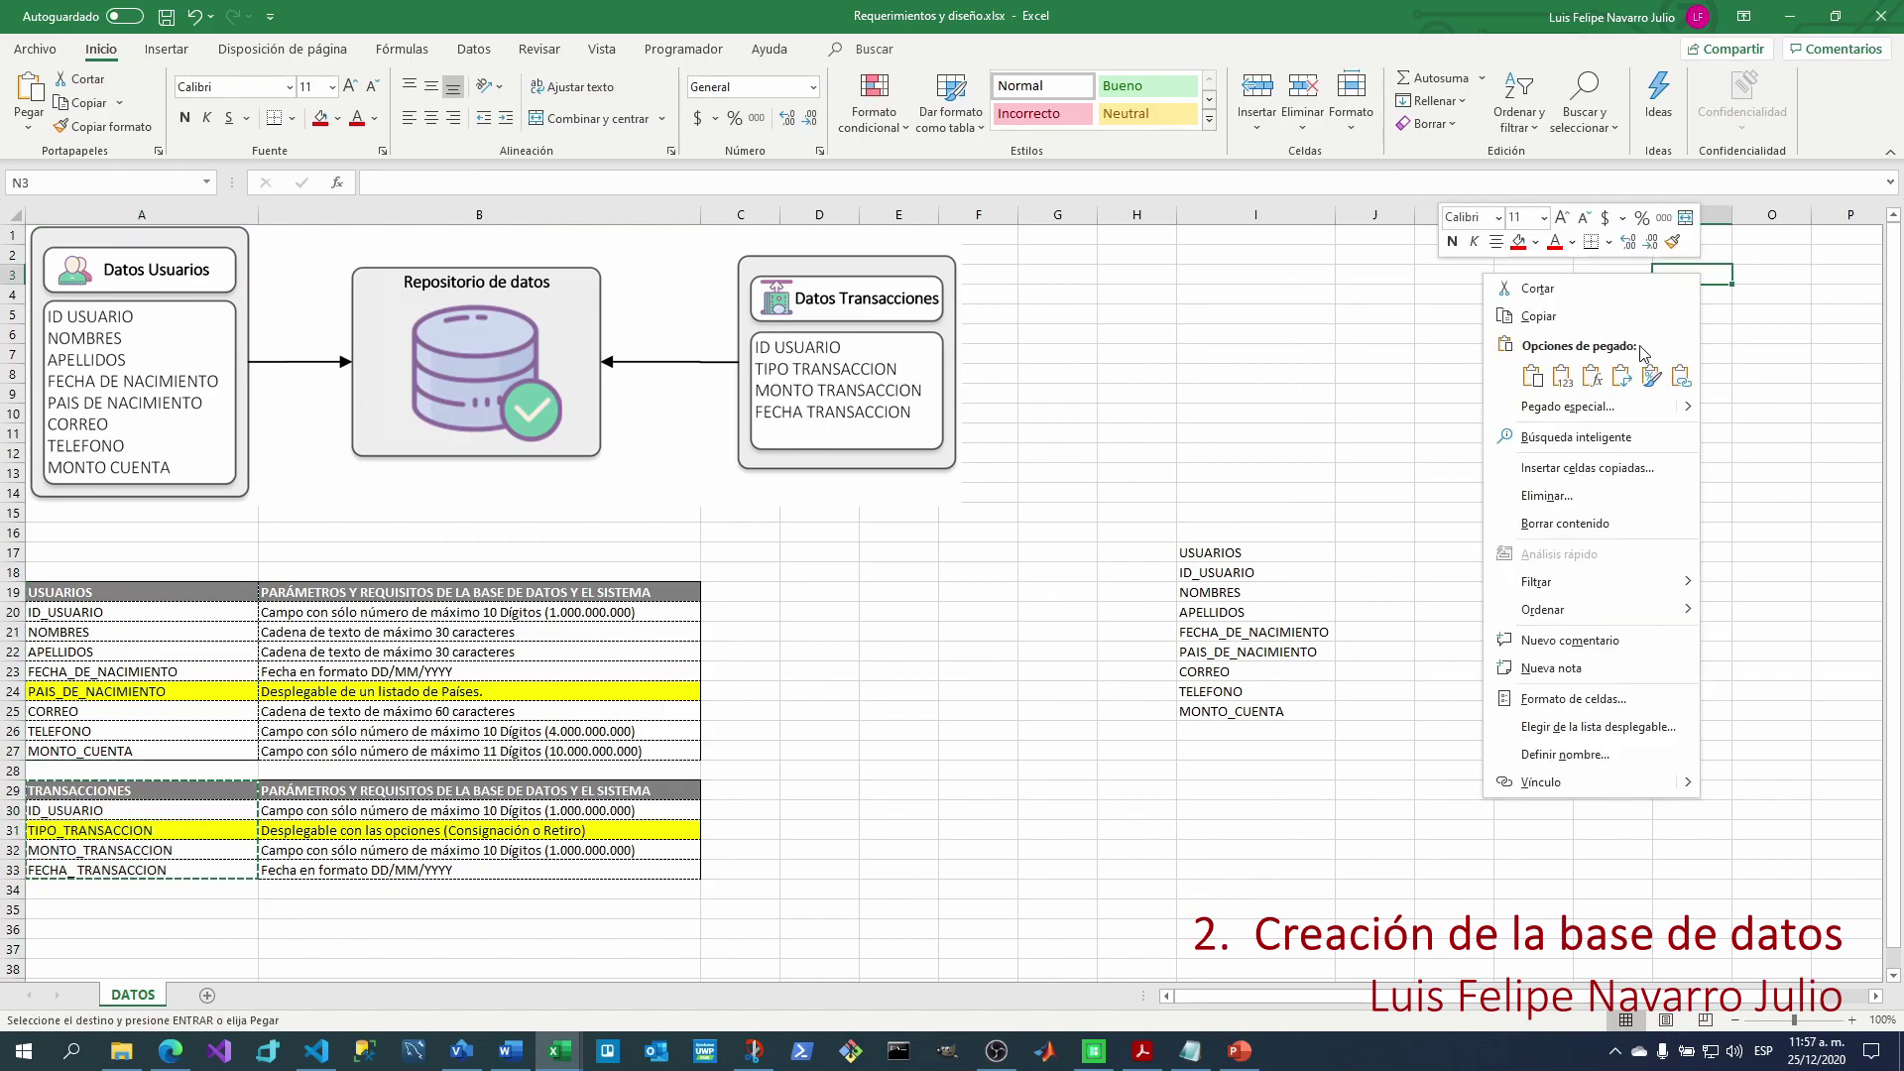
left_click(1587, 374)
left_click(1577, 531)
left_click(1691, 275)
double_click(1733, 215)
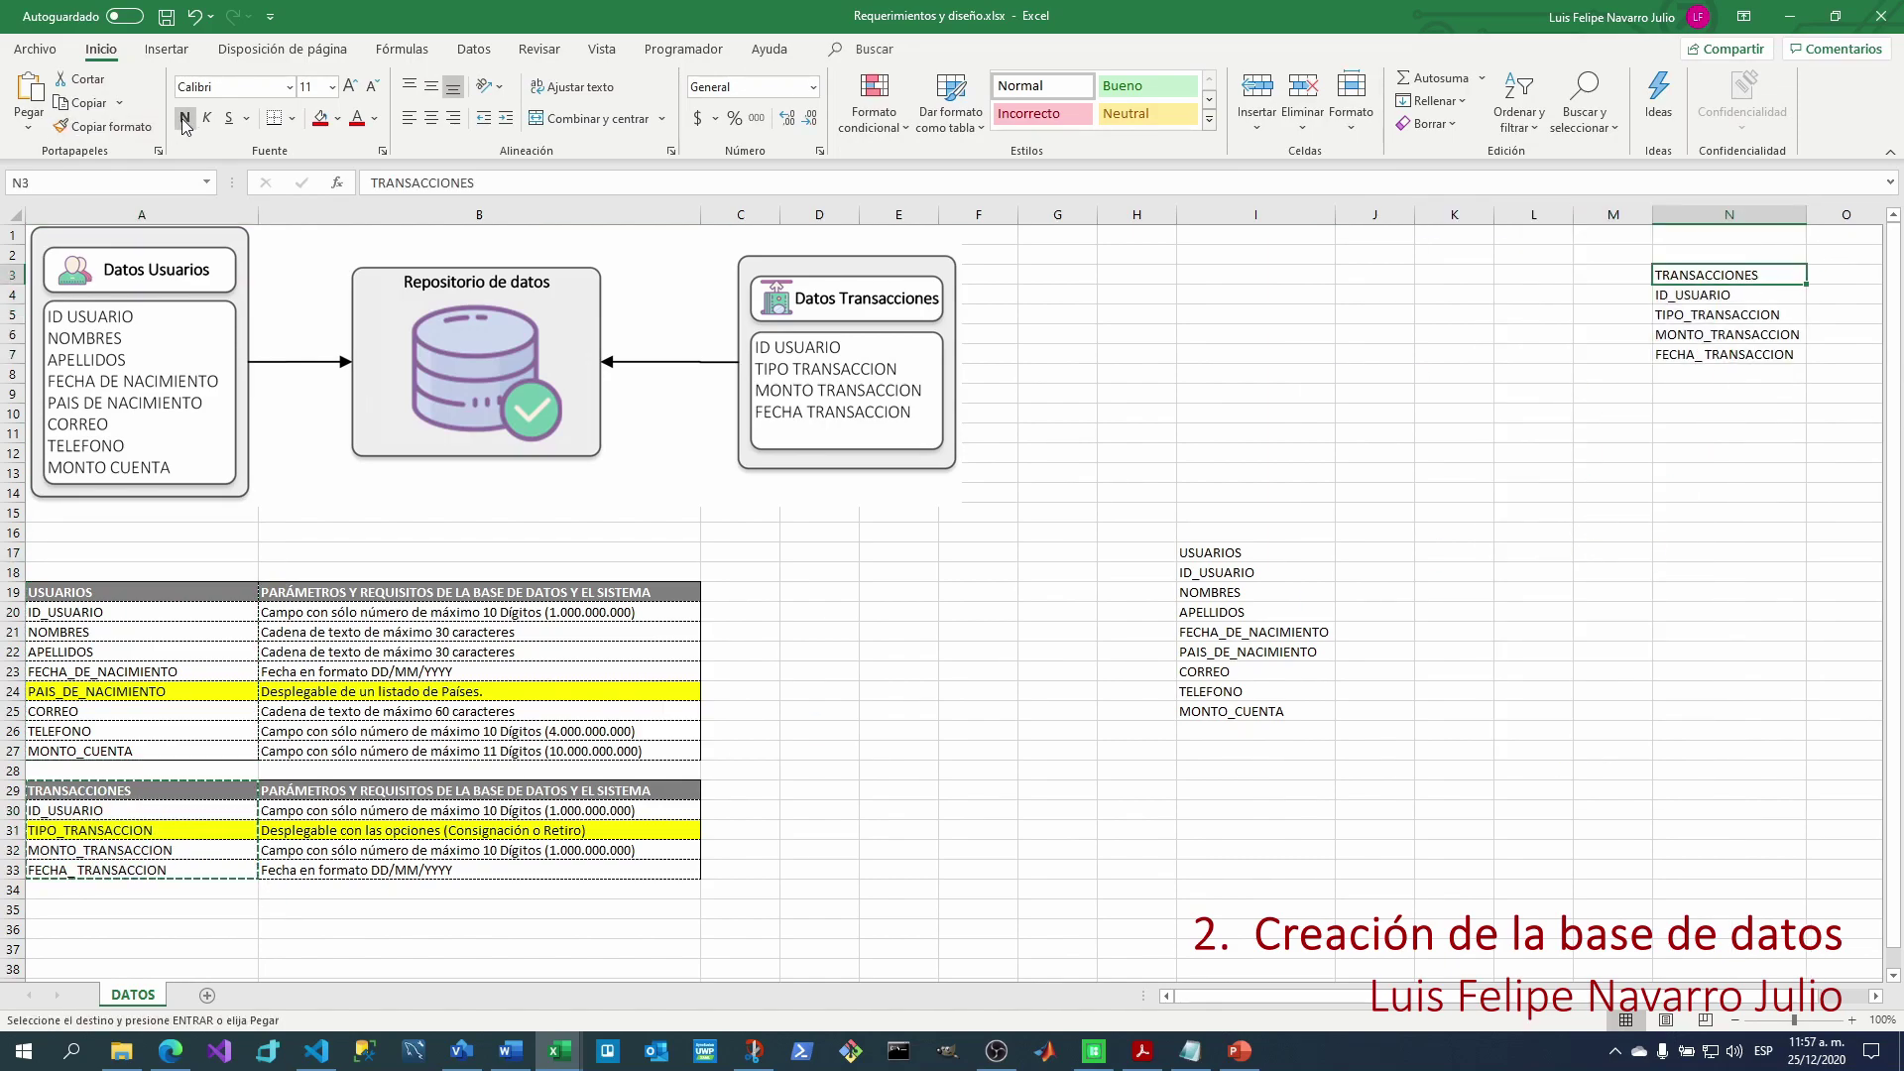
Fill the copied TRANSACCIONES and USUARIOS heading cells, N3 and I17, with light gray.
left_click(338, 120)
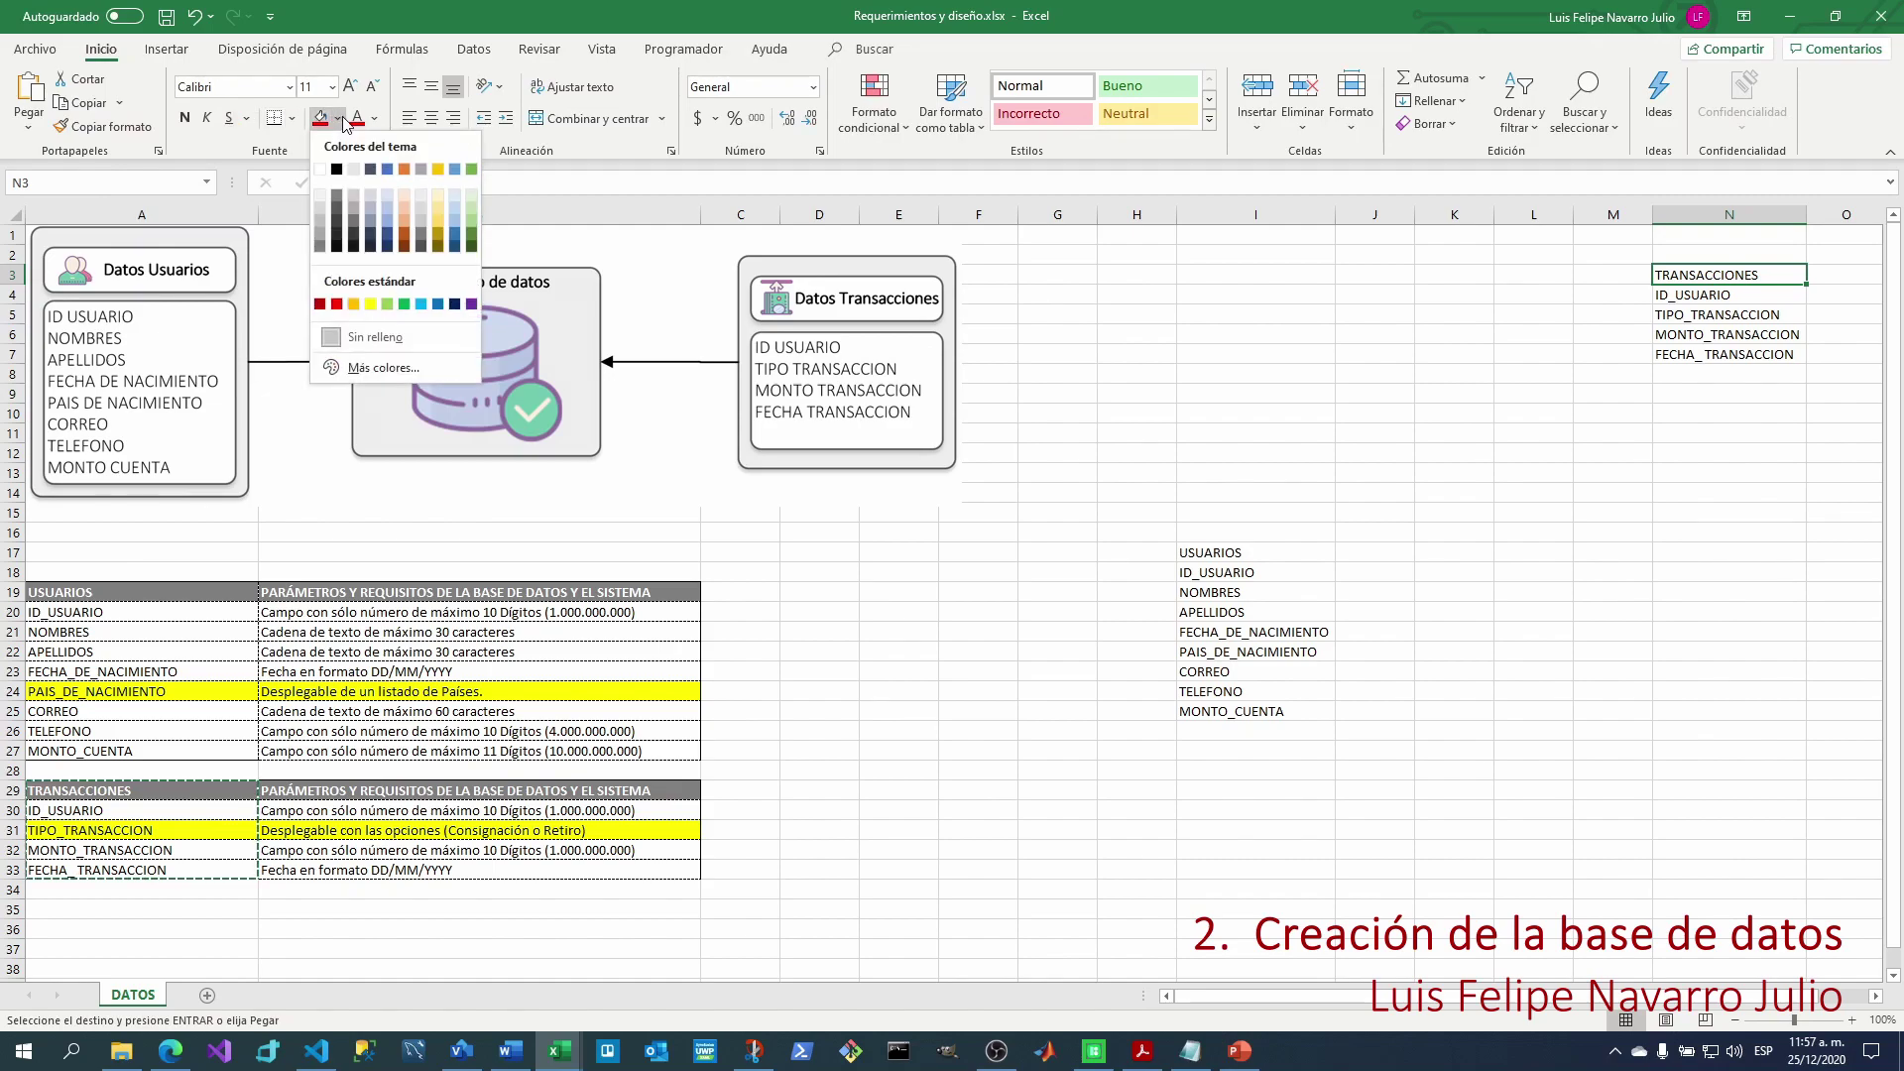
left_click(354, 195)
left_click(1230, 552)
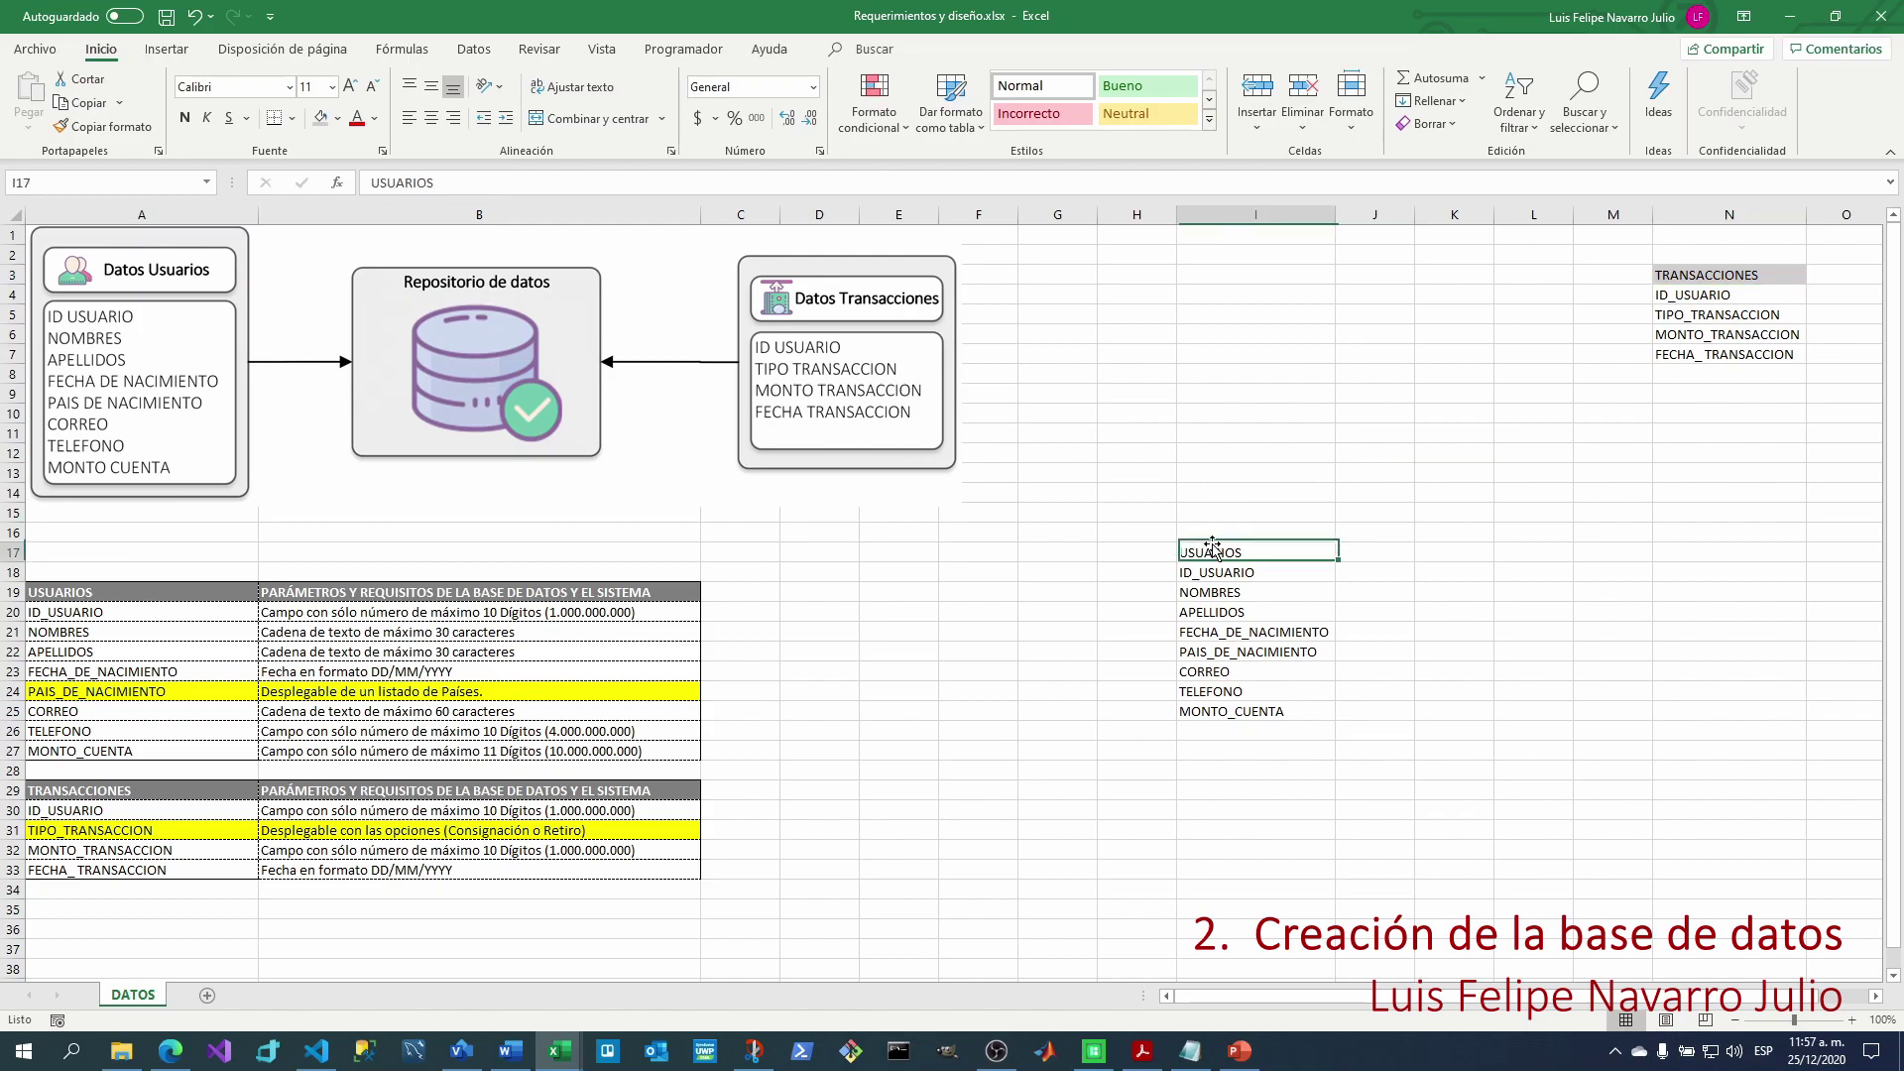
left_click(321, 118)
left_click(1464, 635)
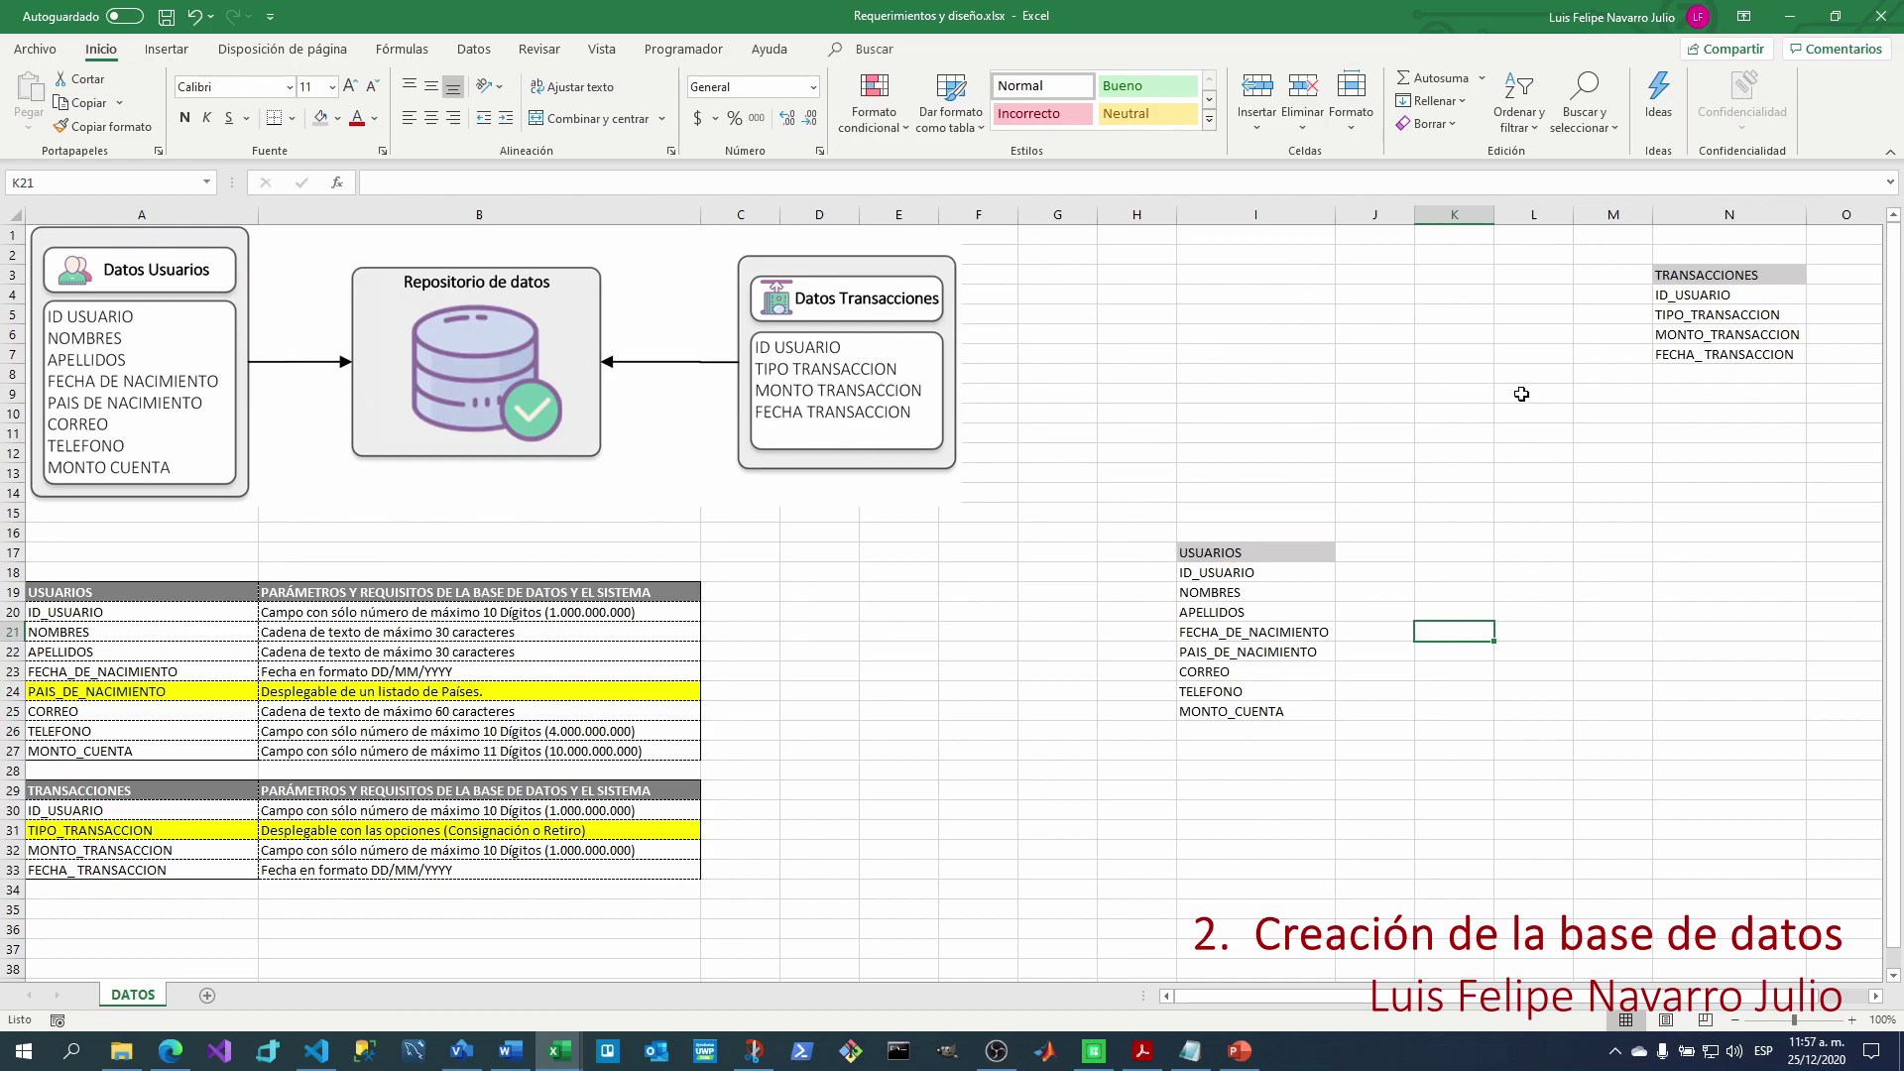
Start a countries list with the heading PAISES in K27 and the field ID_PAIS in K28.
left_click(1278, 650)
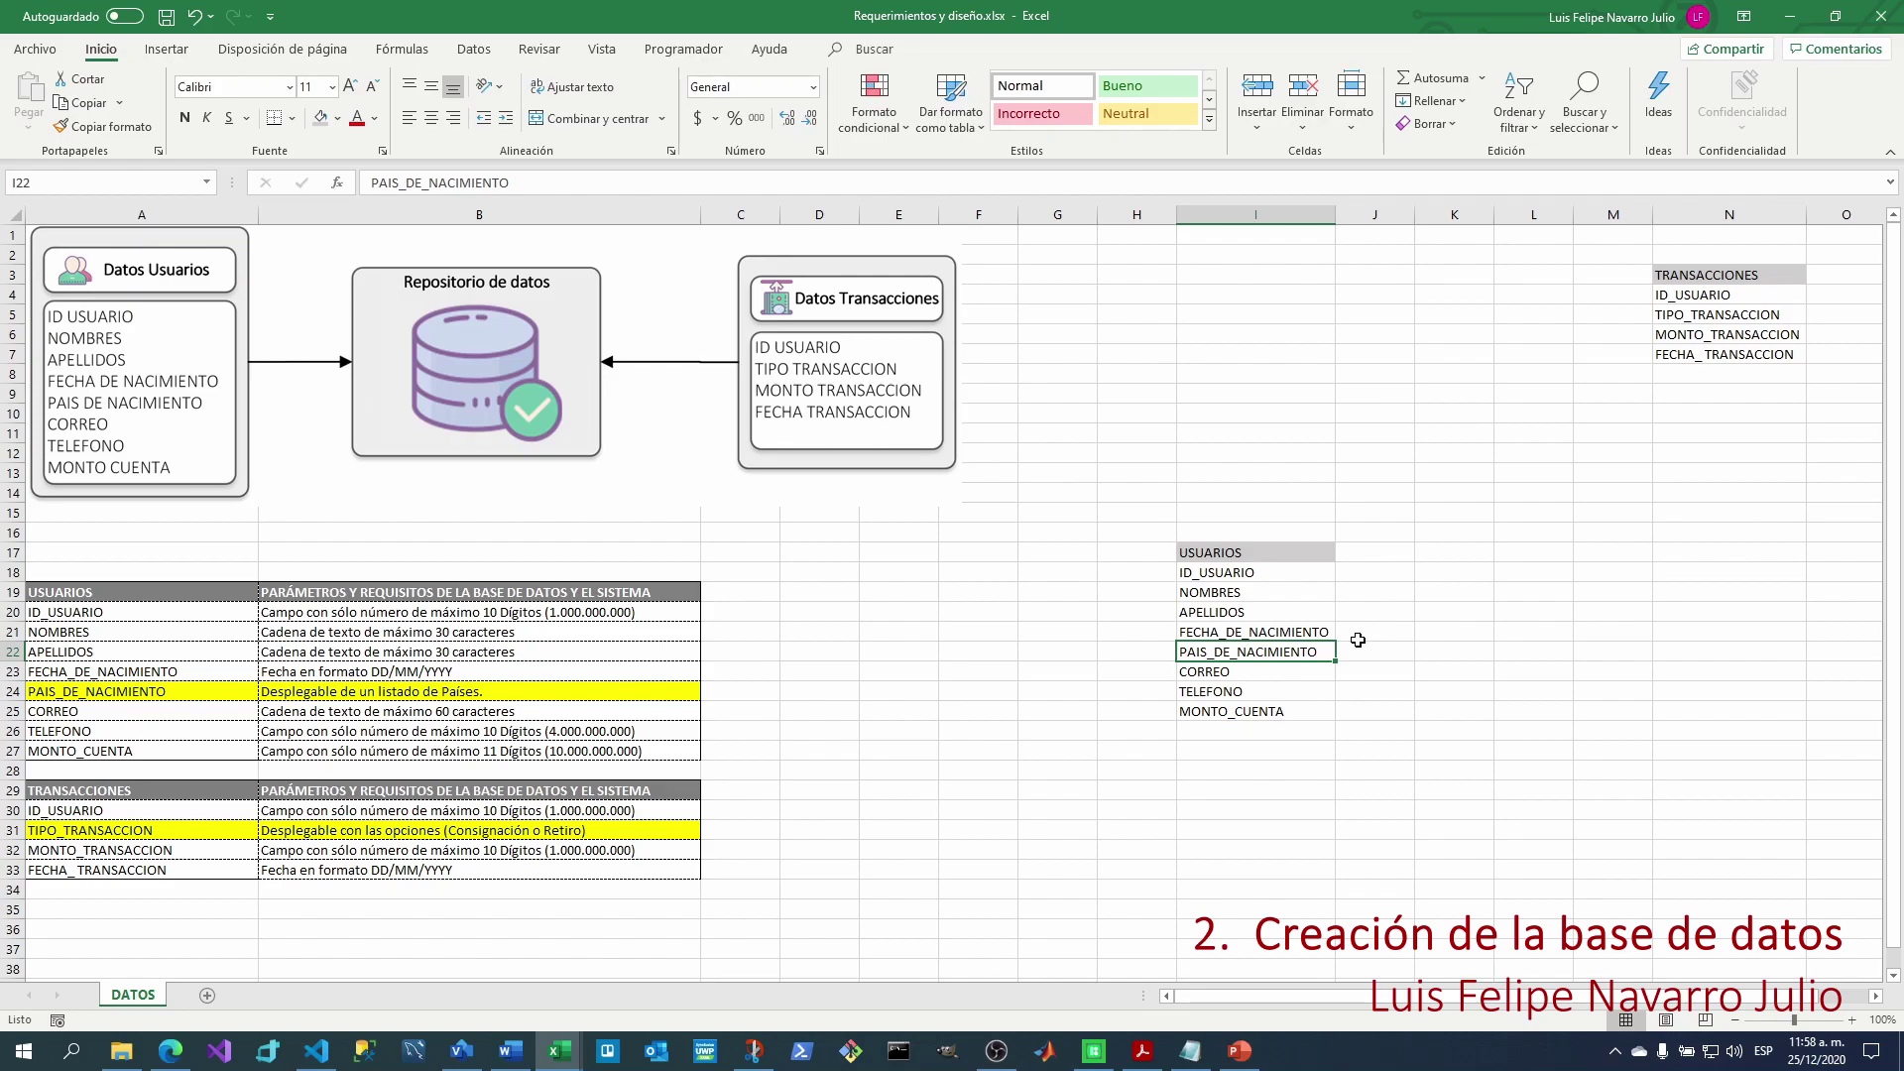
left_click(1389, 749)
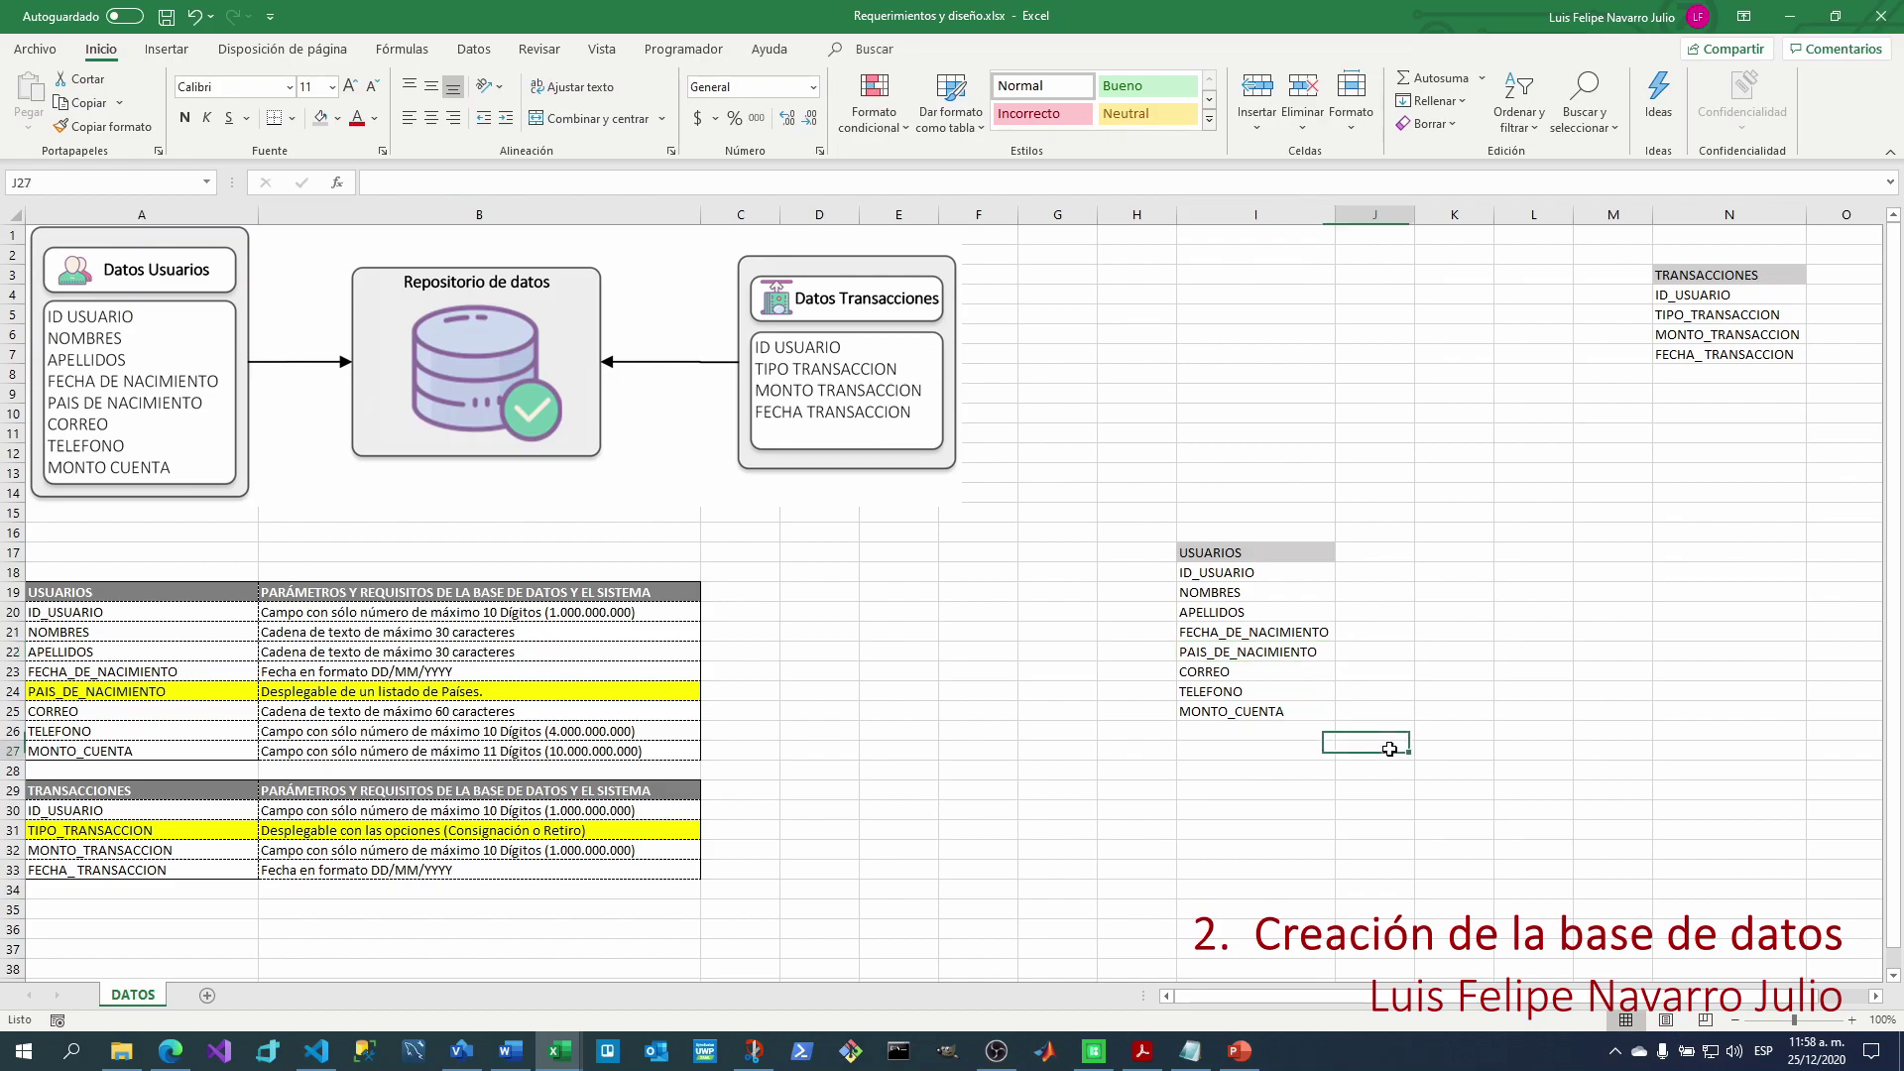
left_click(1463, 752)
type("PIS")
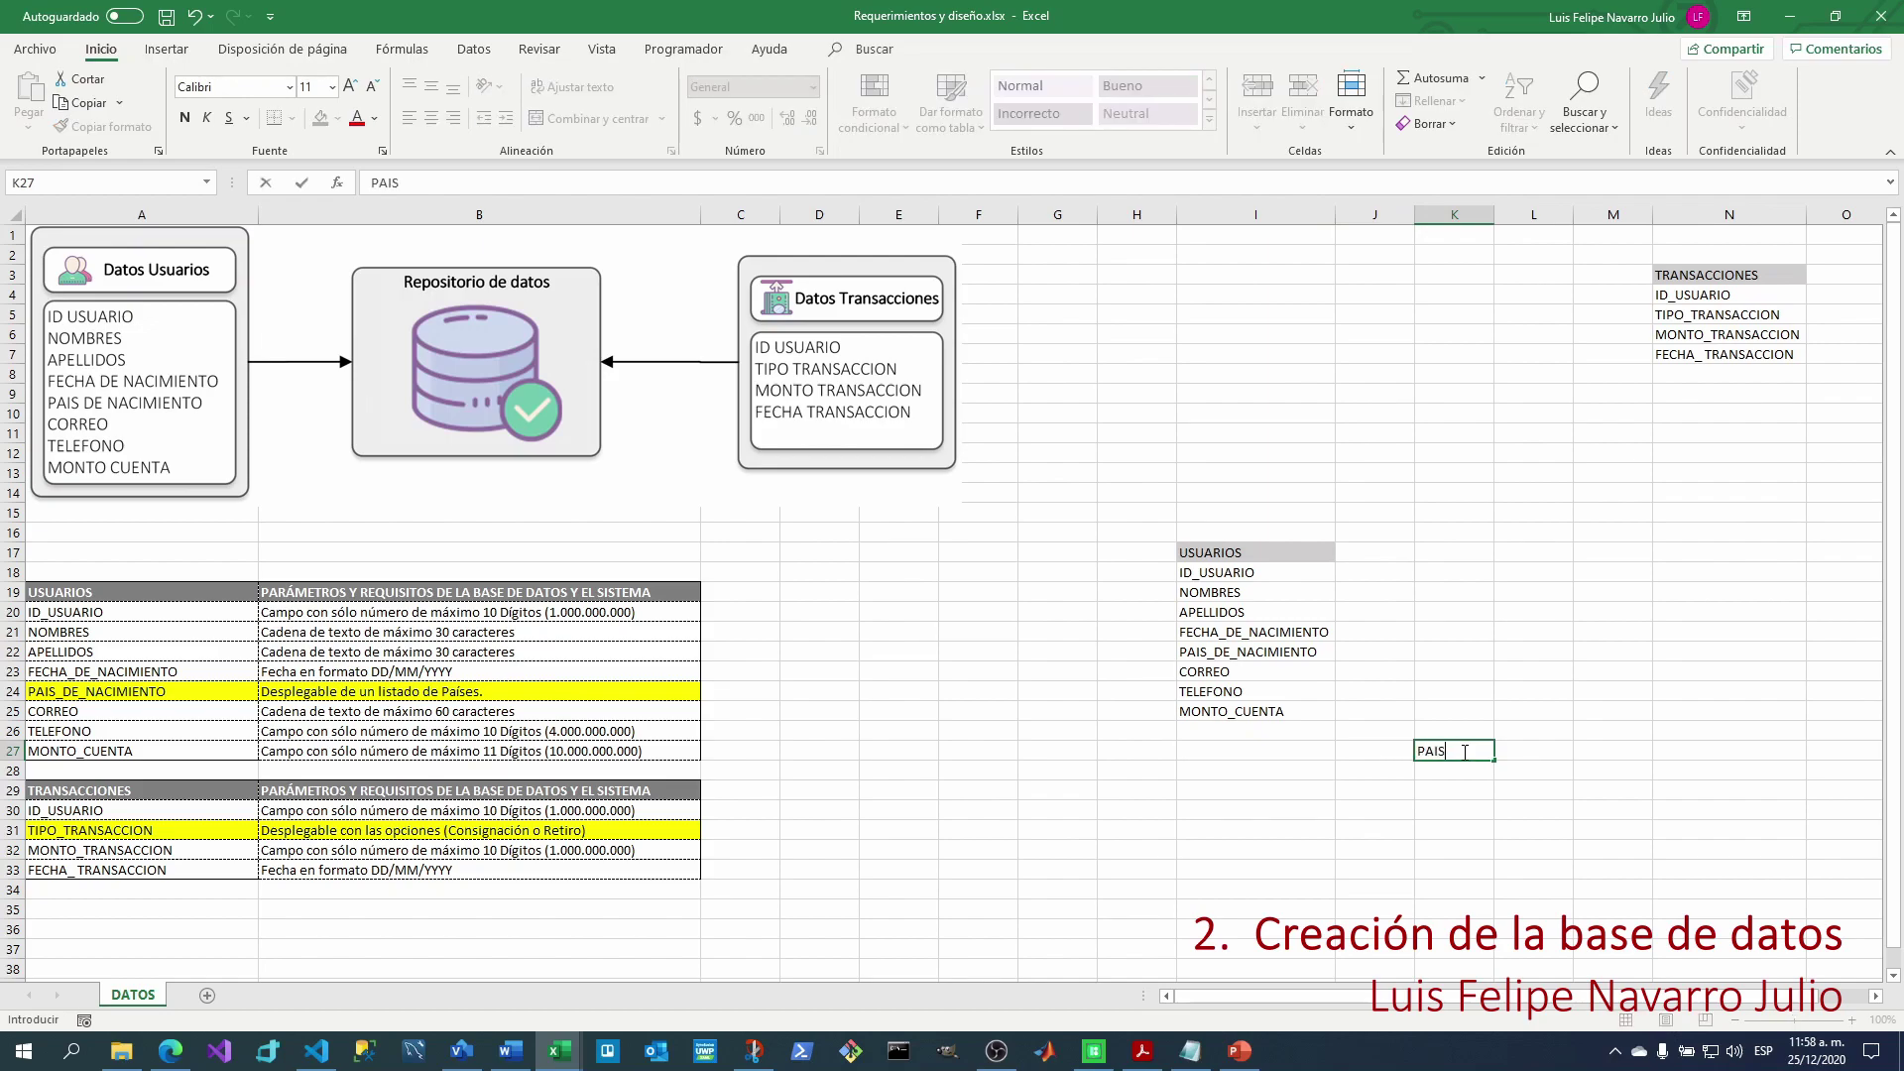
key("Return")
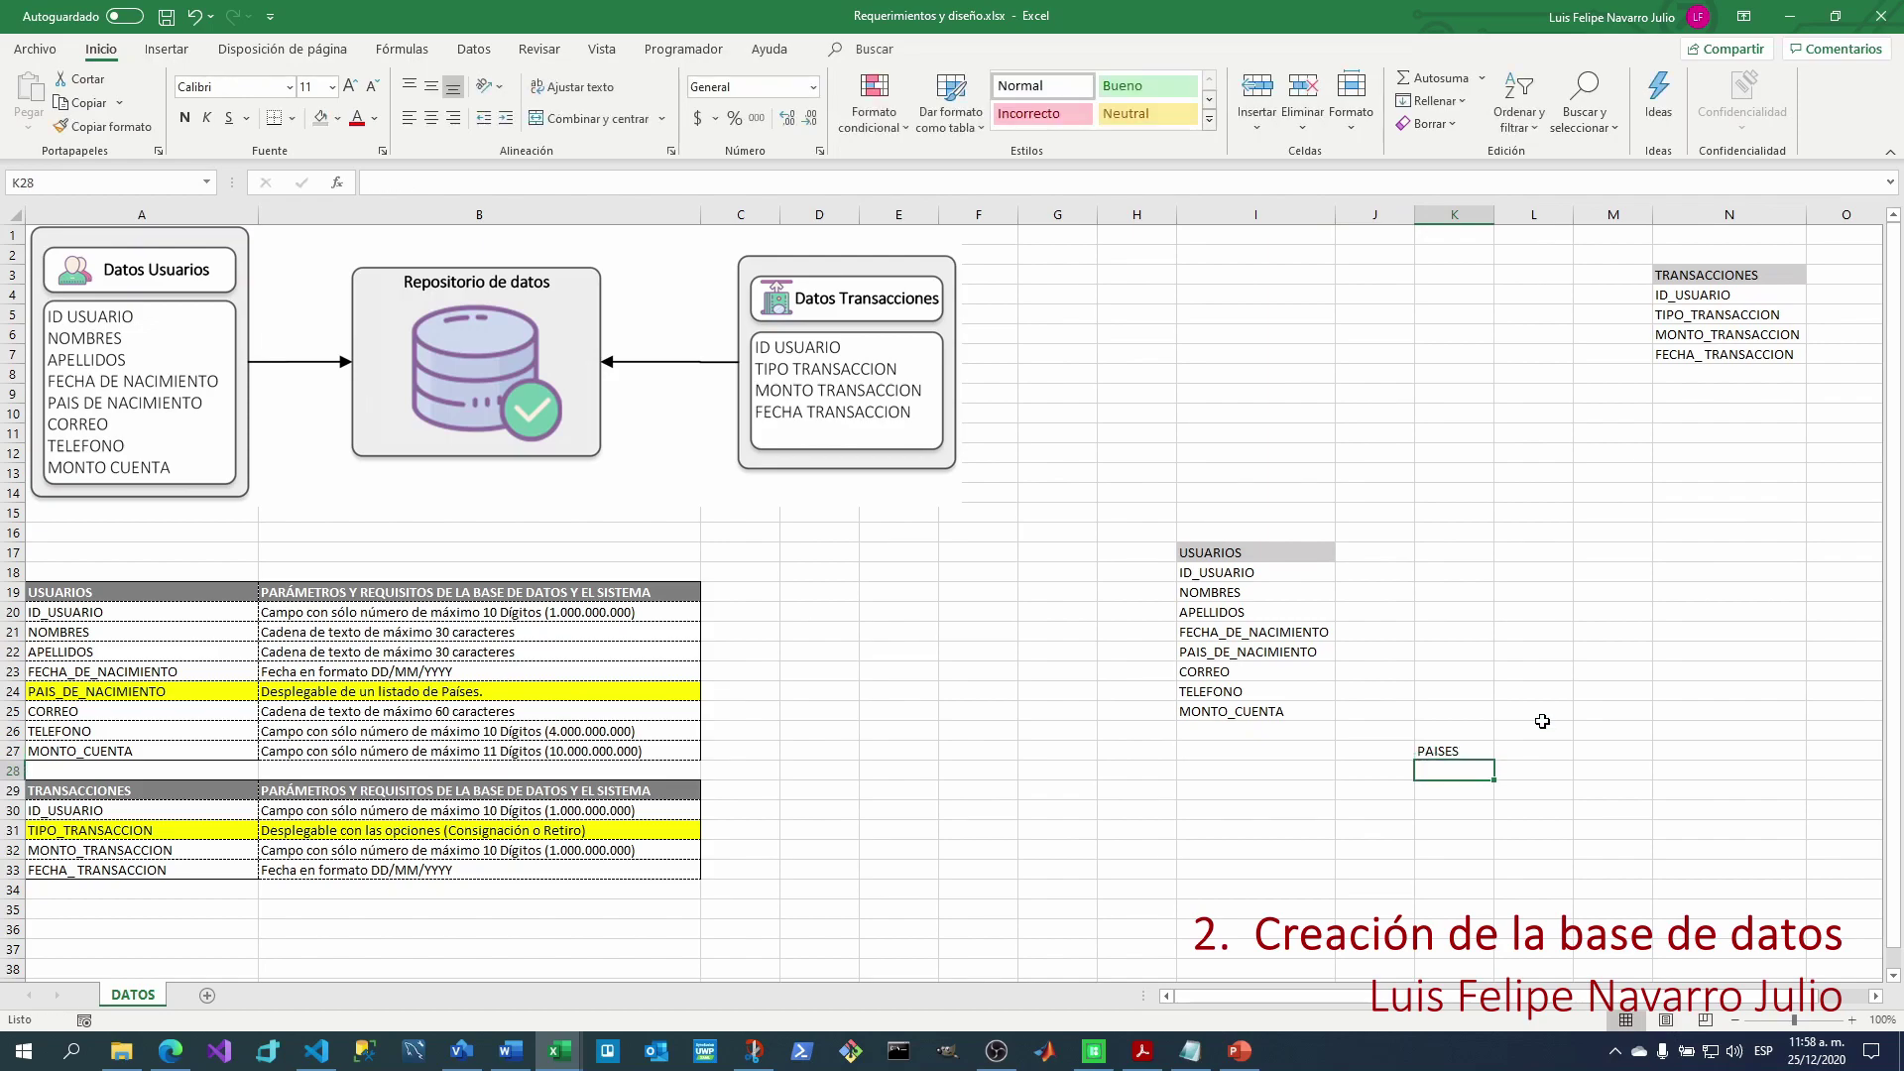
type("ID_PA")
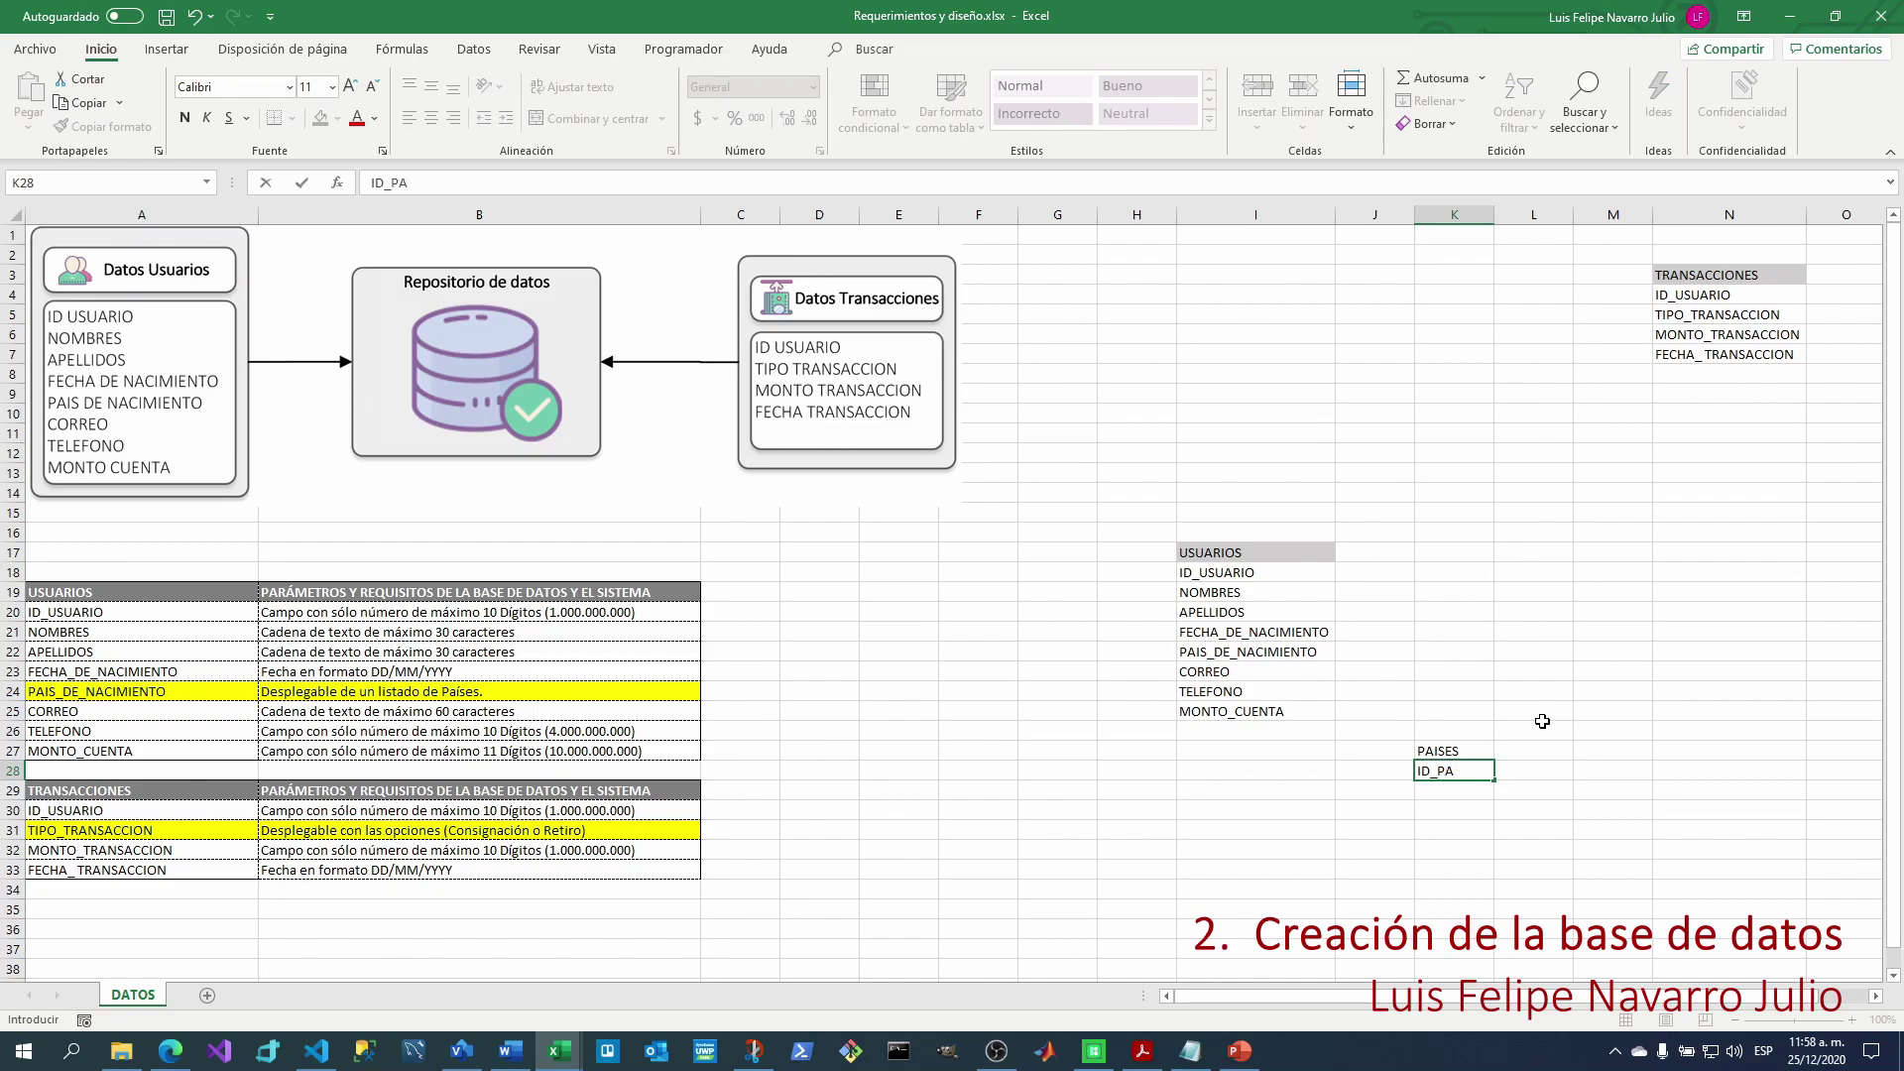
type("IS")
key("Return")
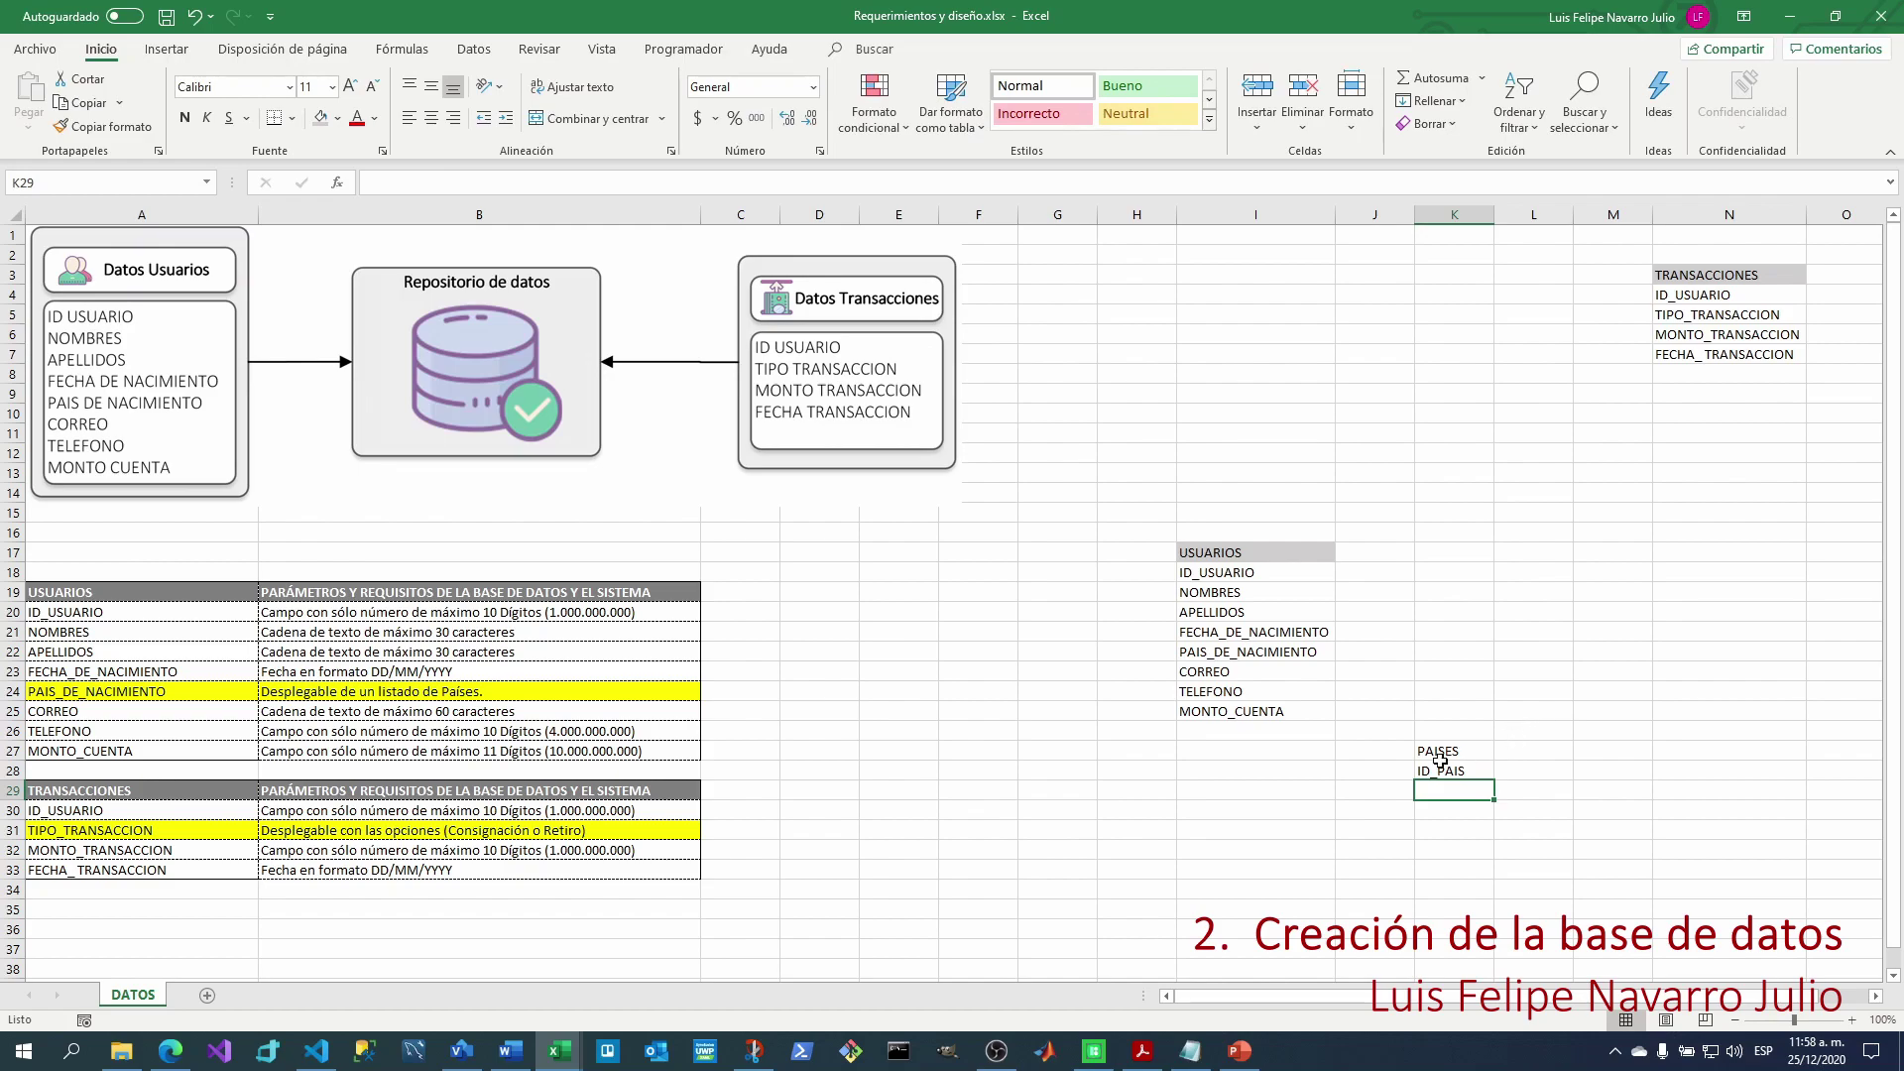
Enter the field NOMBRE_PAIS in K29 and autofit column K.
type("NOMBRE_PA")
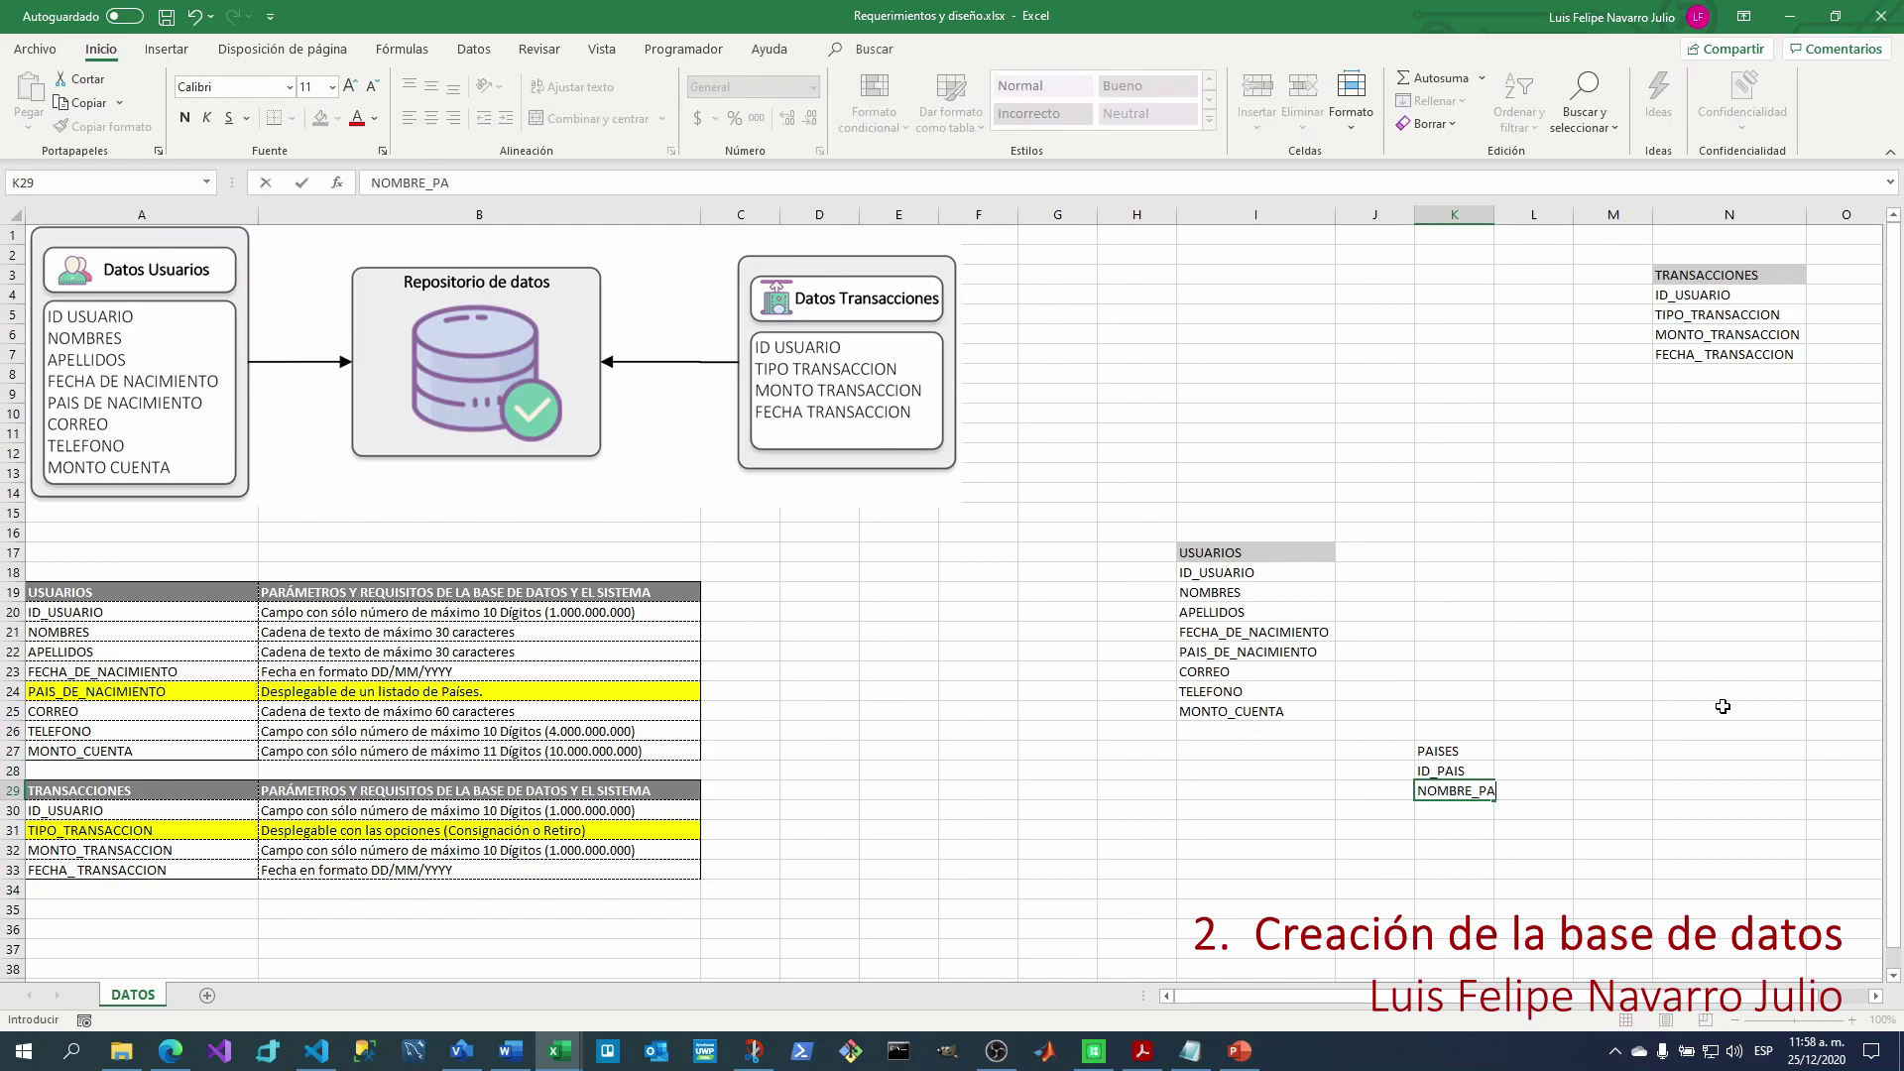
key("Return")
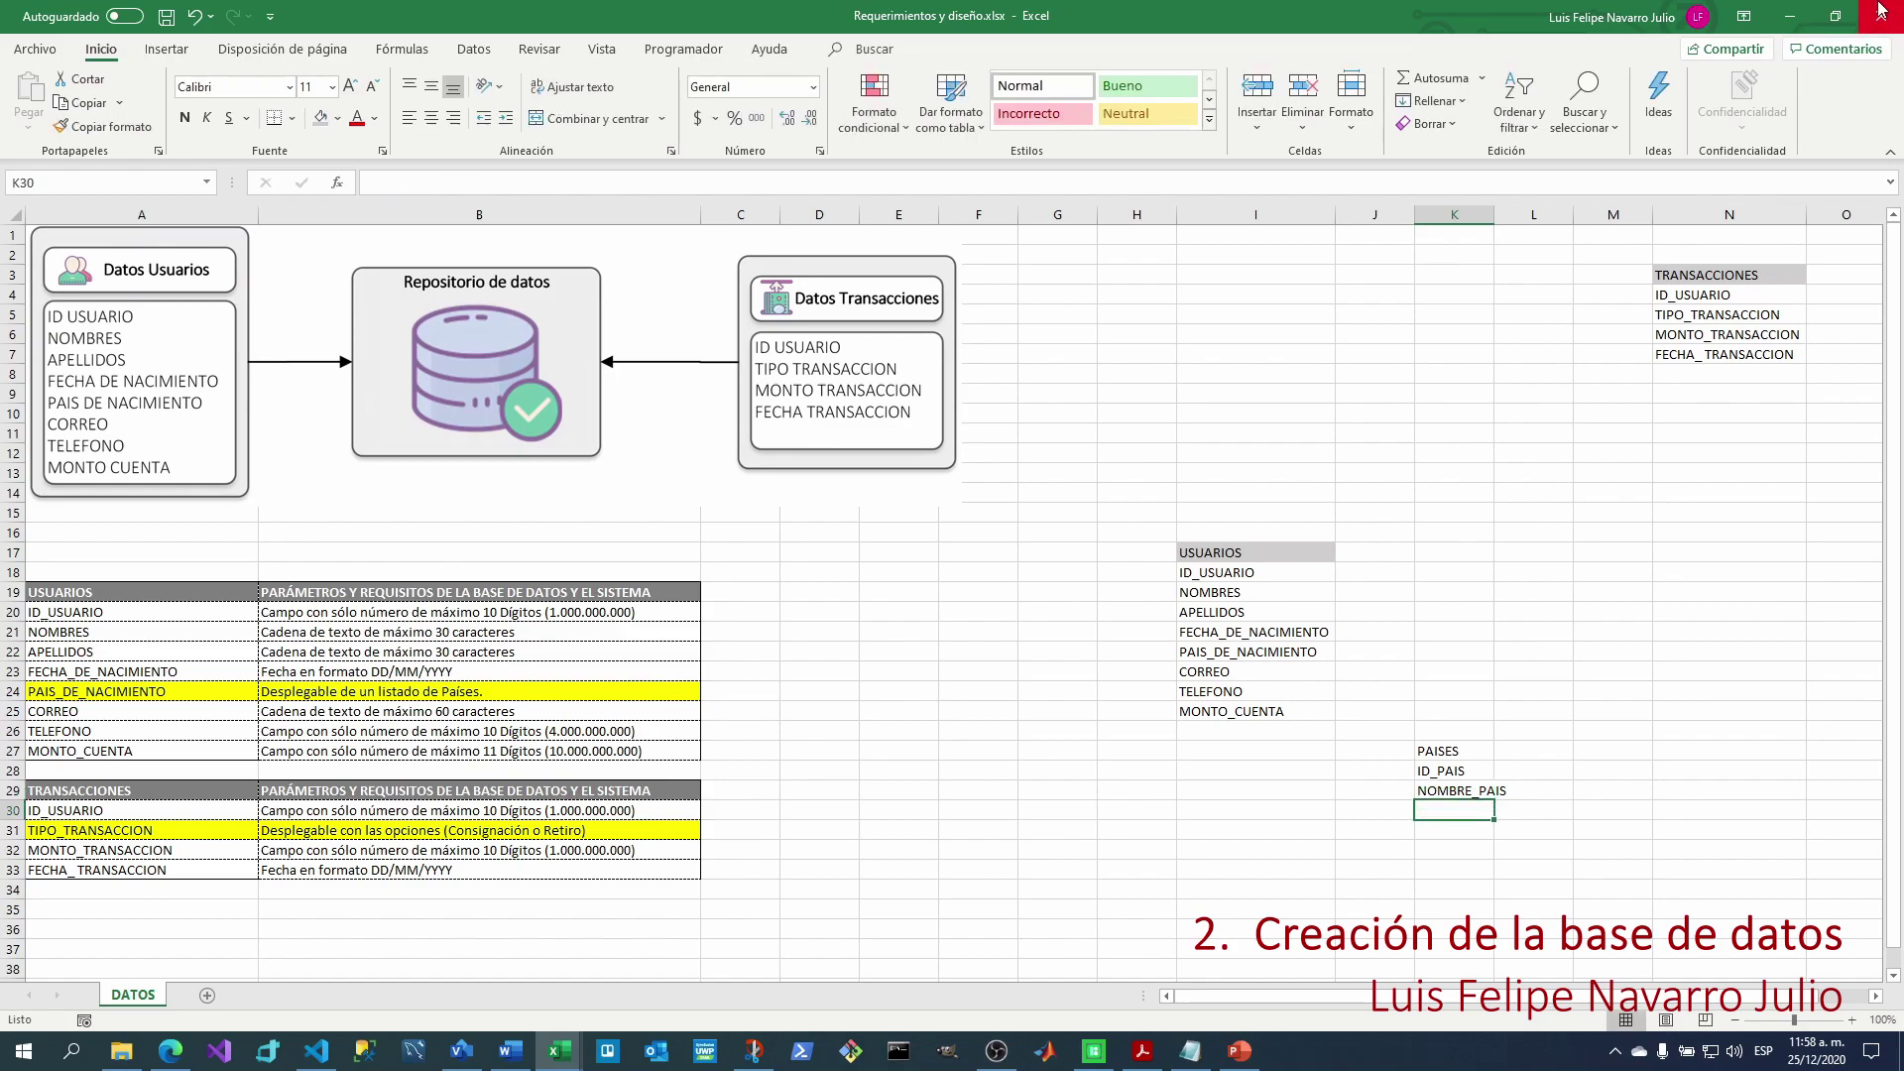
double_click(1494, 214)
Copy the USUARIOS heading's formatting from I17 to the PAISES heading in K27.
left_click(1226, 555)
left_click(105, 126)
left_click_drag(1460, 751, 1463, 790)
left_click(1428, 831)
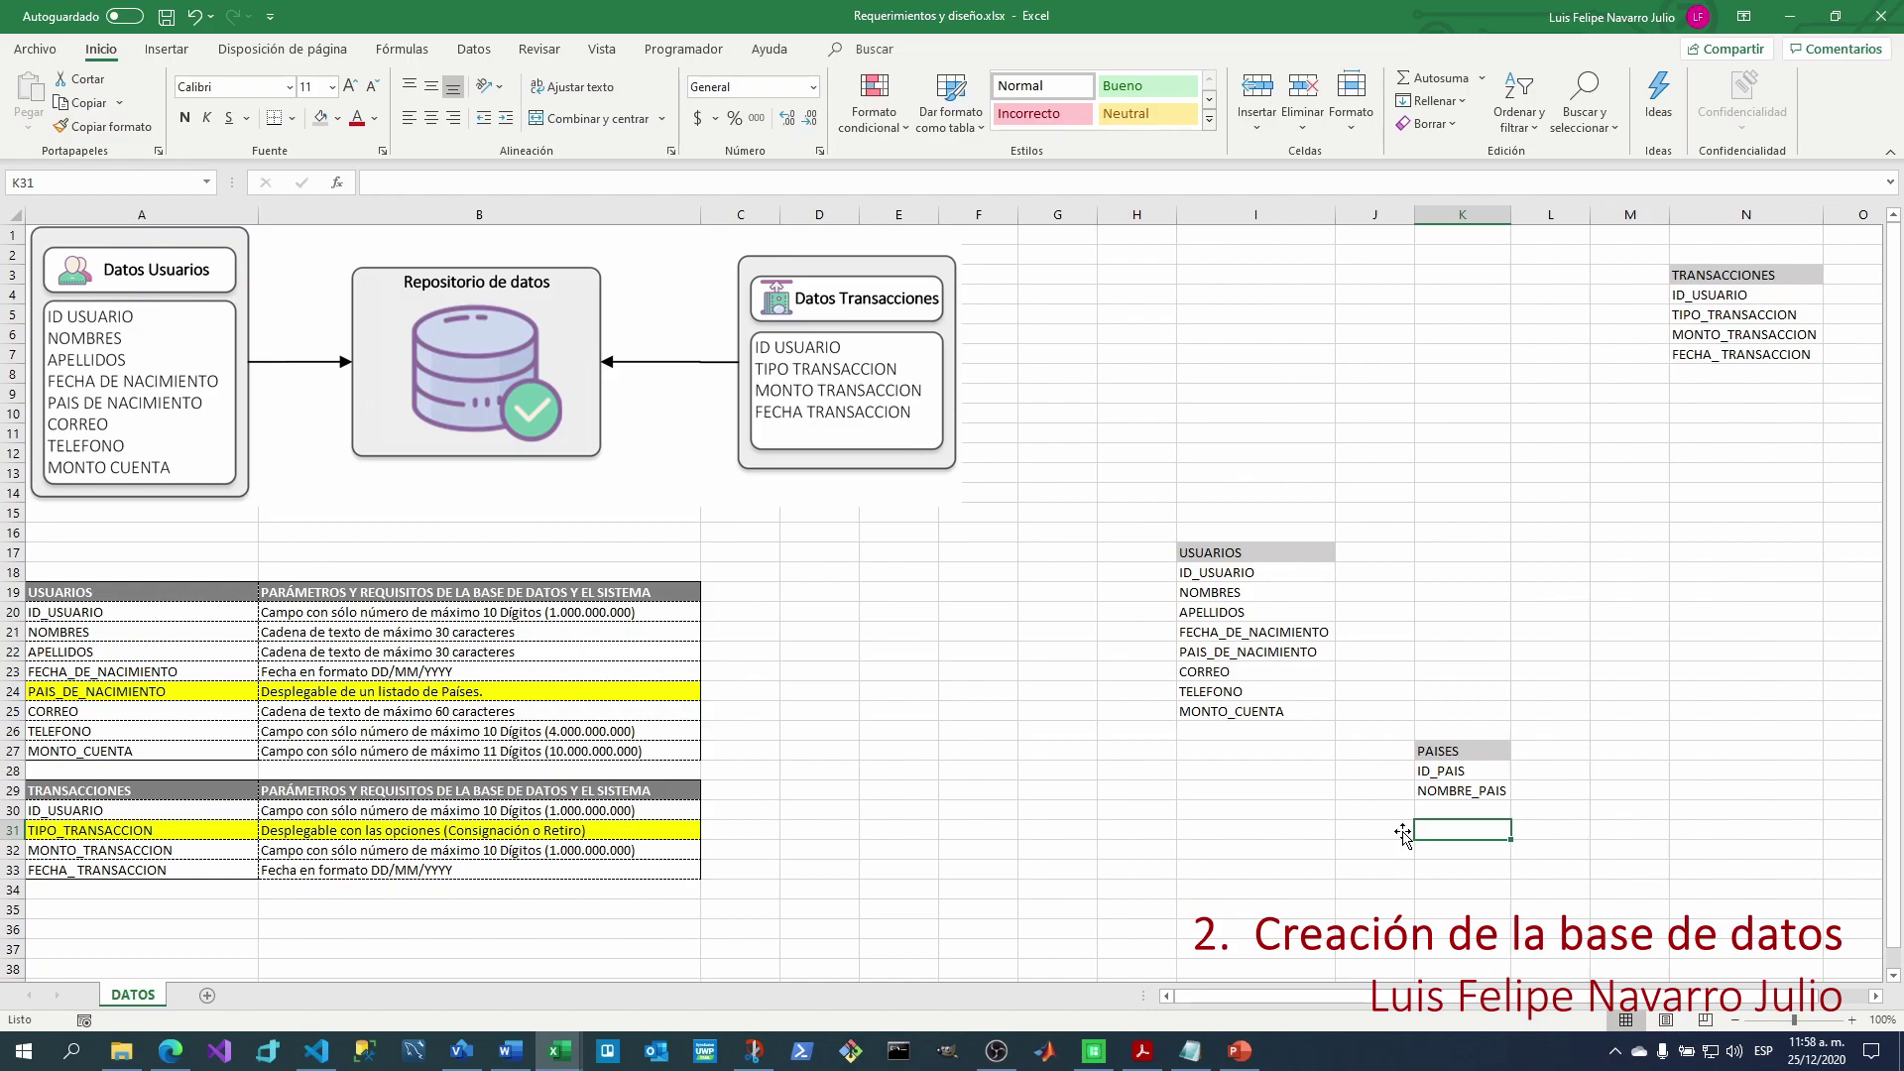
Copy TIPO_TRANSACCION to M27 as a gray-filled table heading, and autofit column M.
left_click(1612, 755)
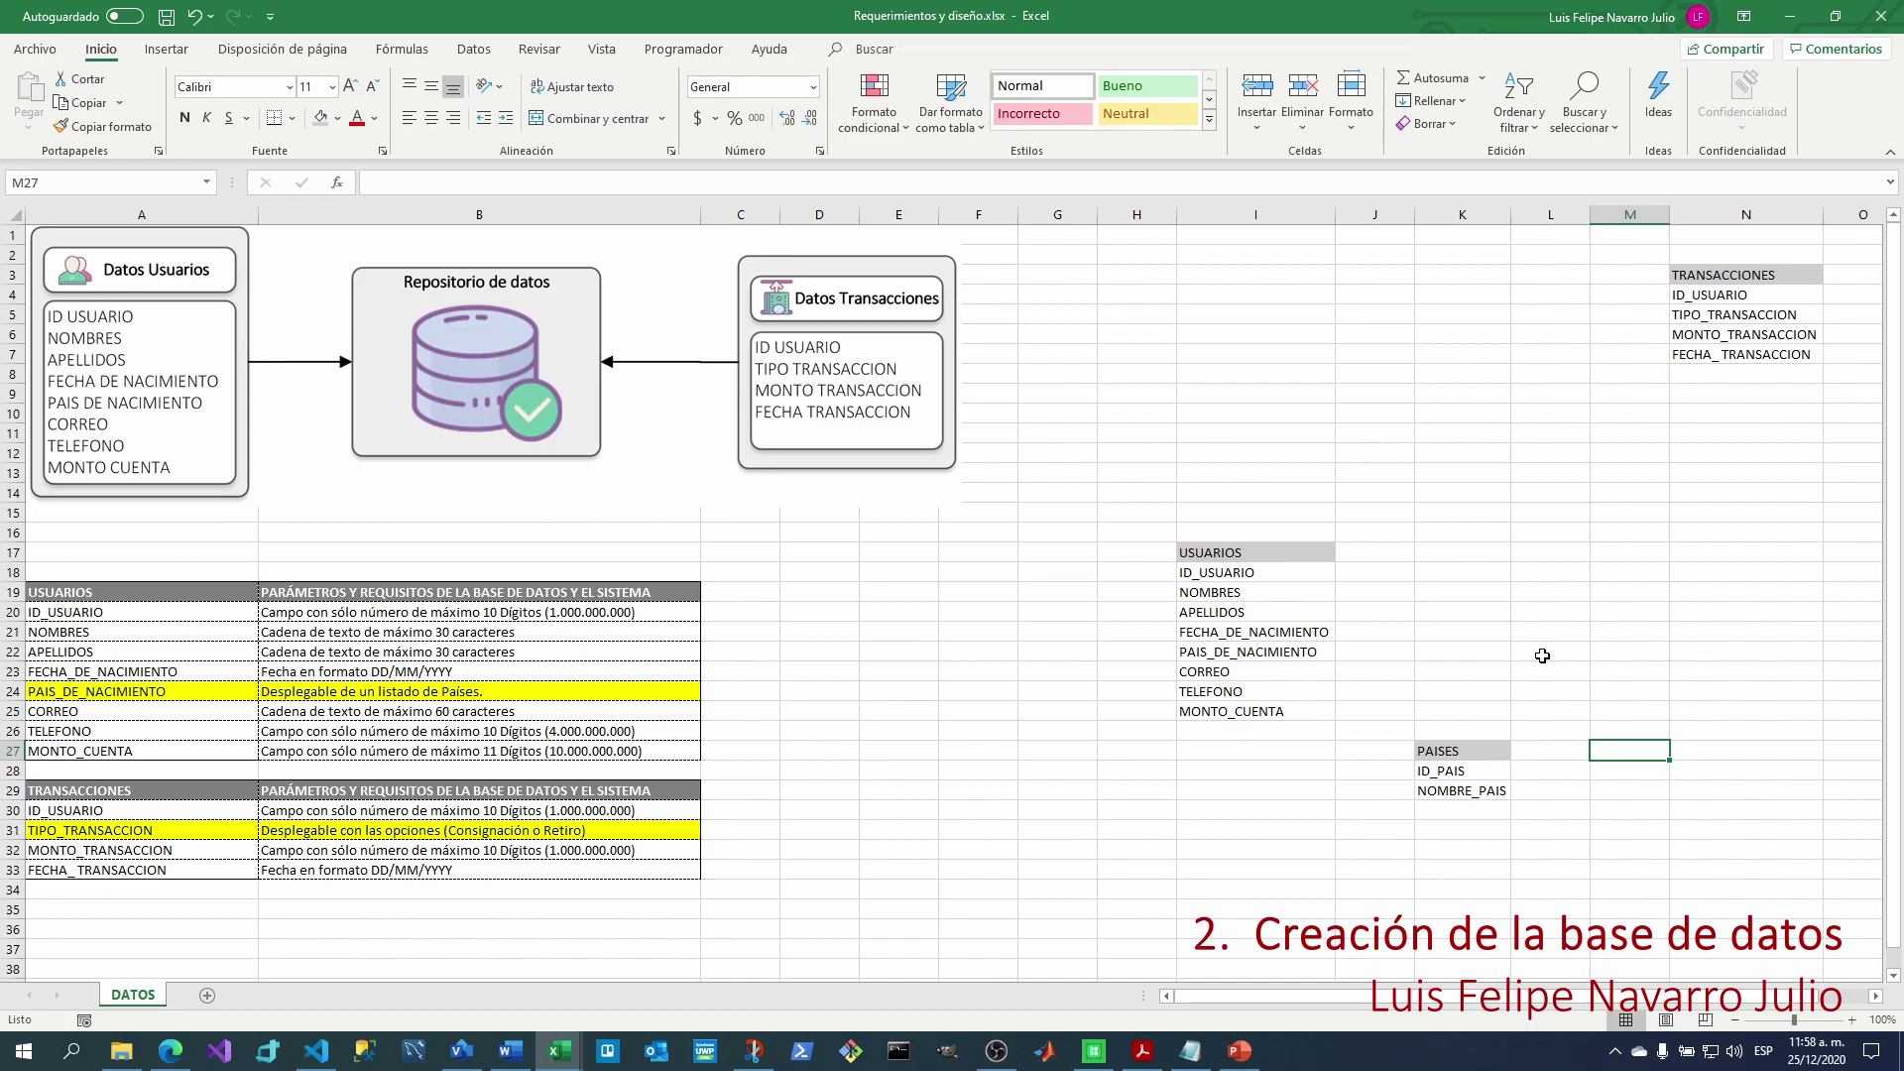
left_click(1723, 320)
key("ctrl+c")
right_click(1633, 746)
left_click(1716, 319)
left_click(1446, 744)
key("Escape")
left_click(1627, 751)
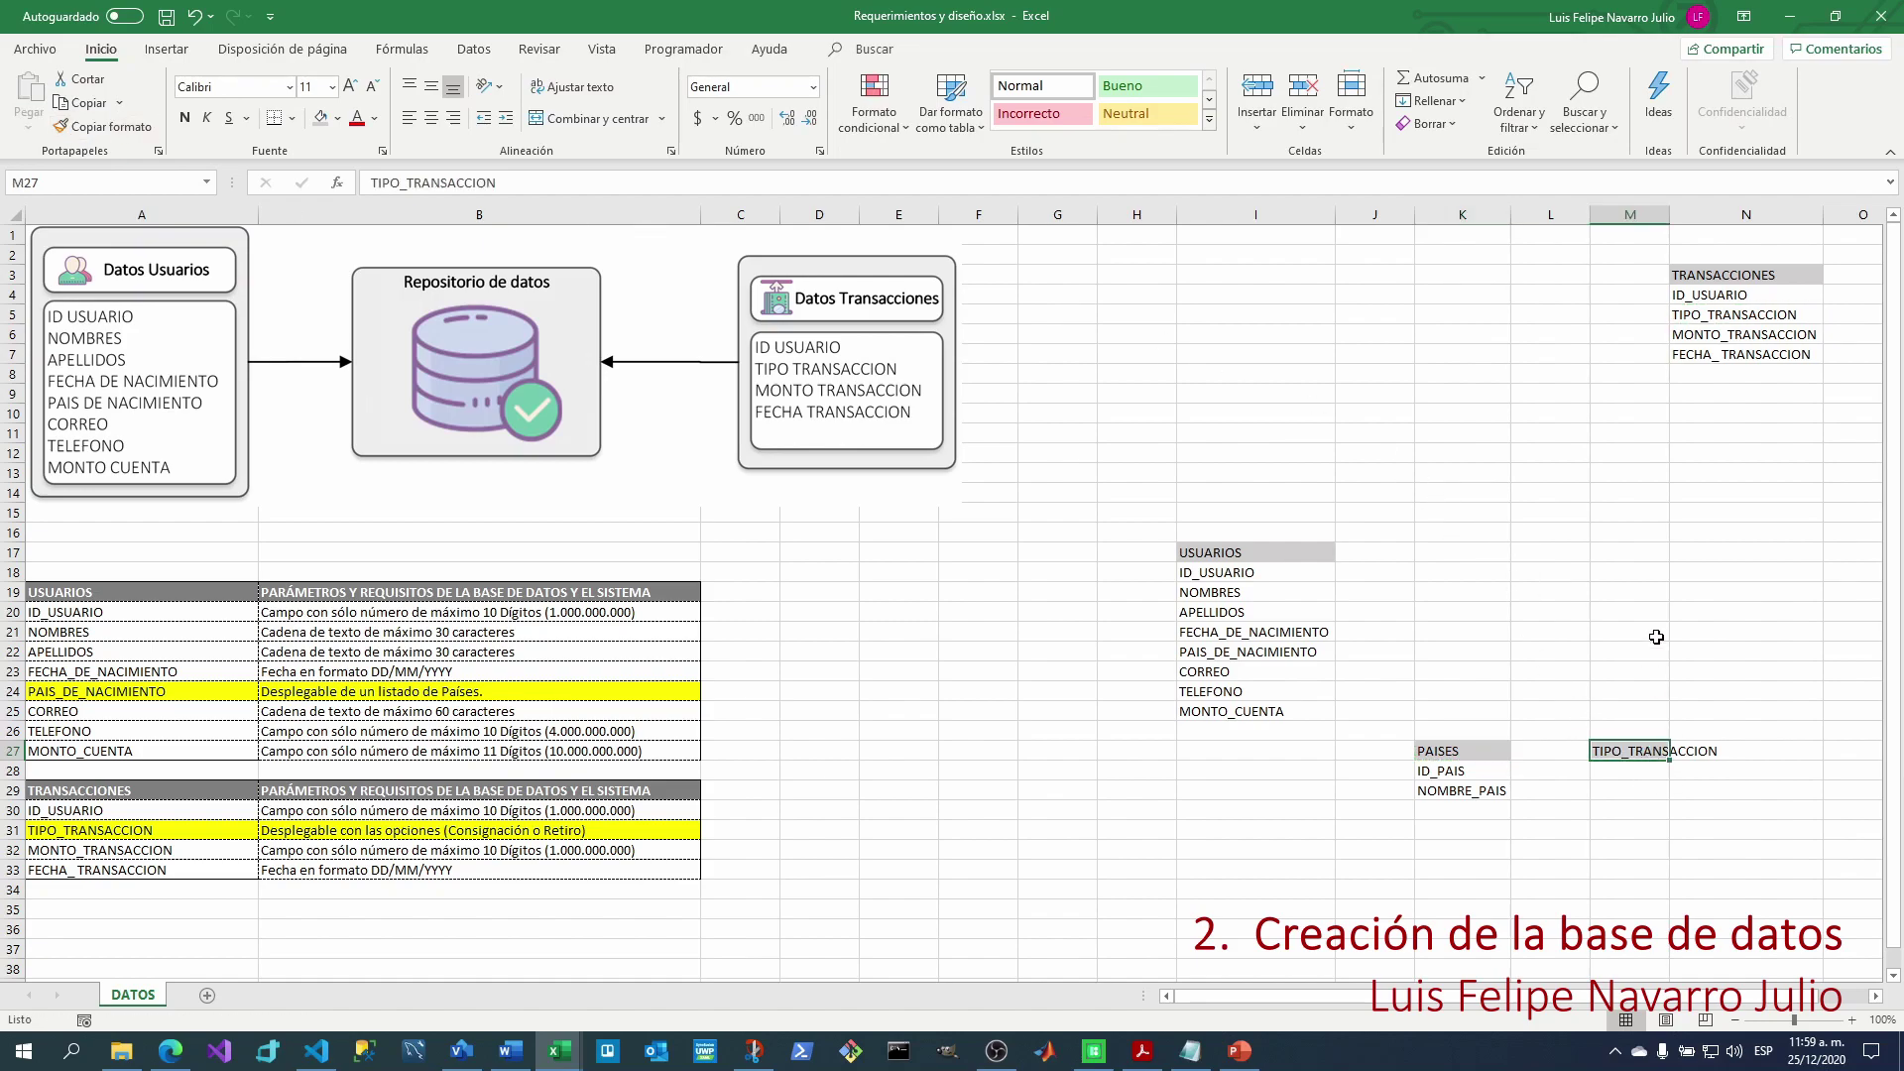
double_click(1674, 214)
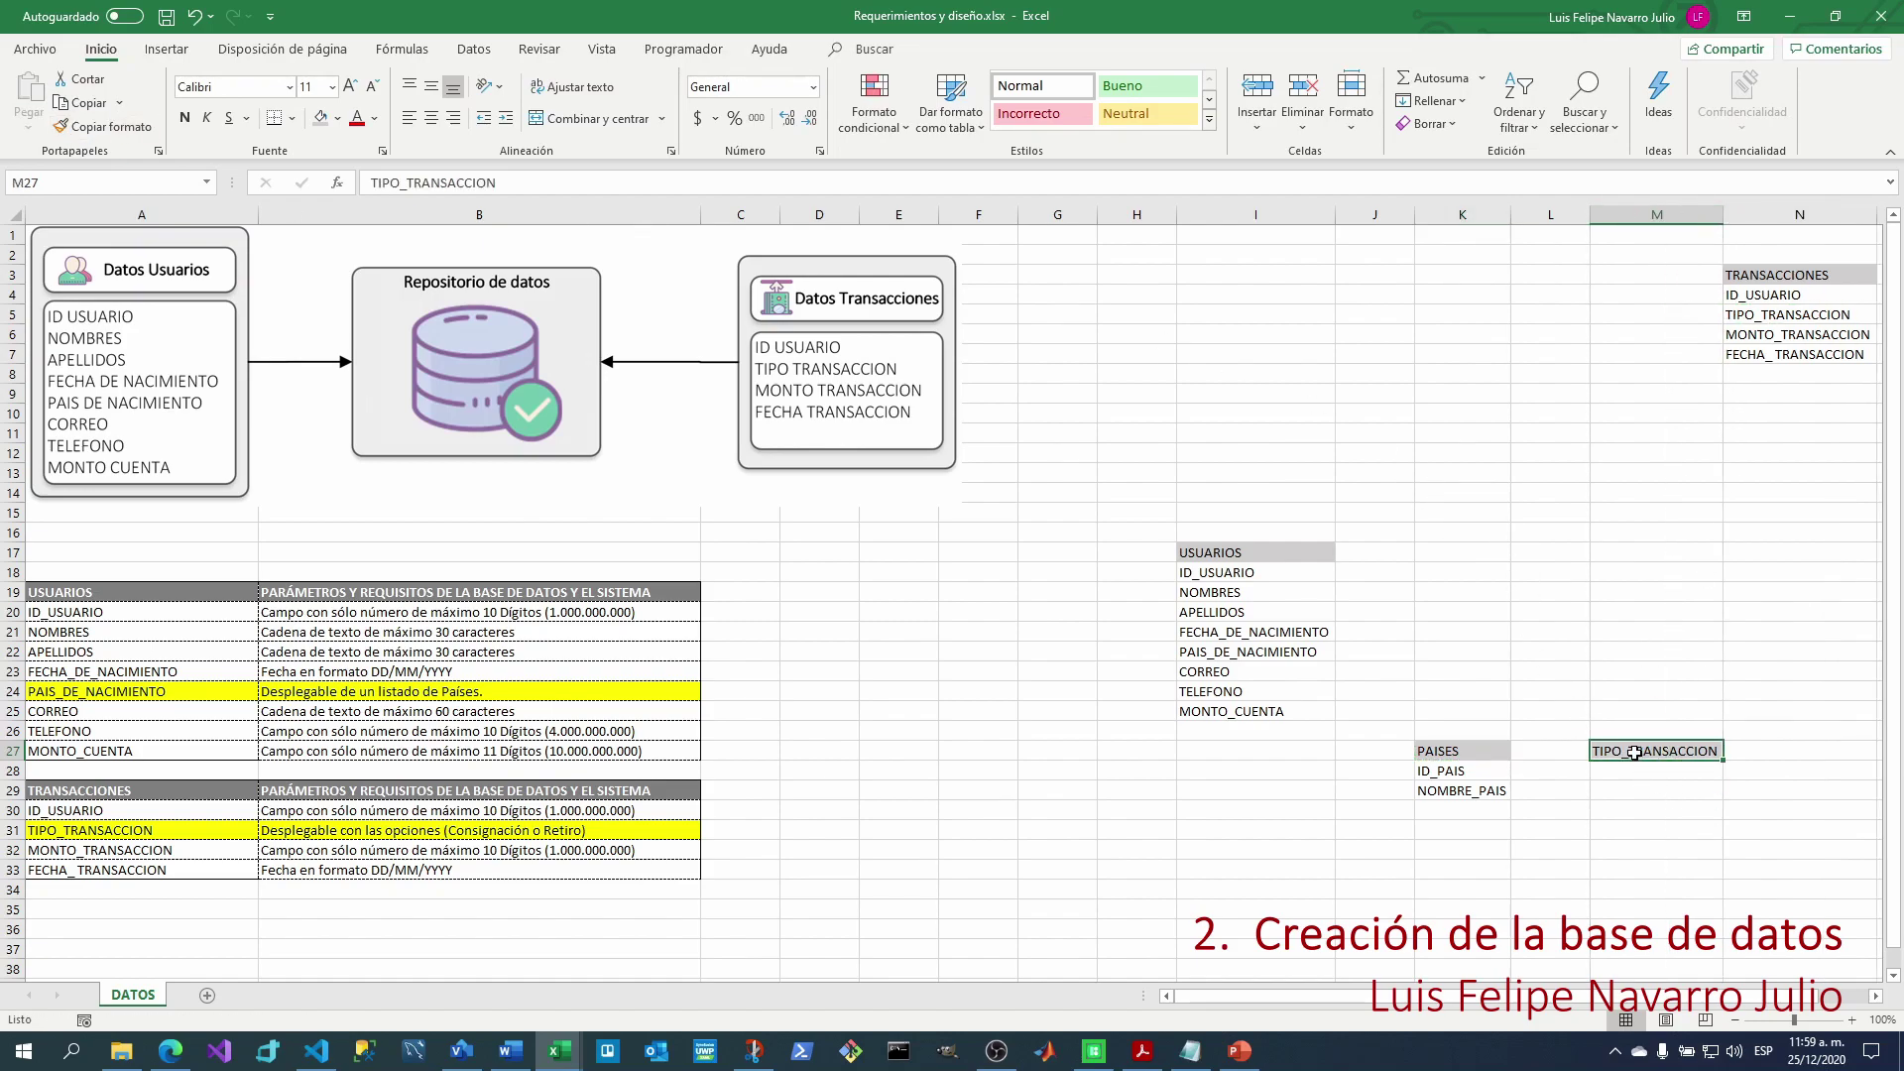
Duplicate the TIPO_TRANSACCION heading into M28, remove its fill, and rename it ID_TIPO_TRANSACCION.
key("Down")
key("shift+Up")
key("ctrl+d")
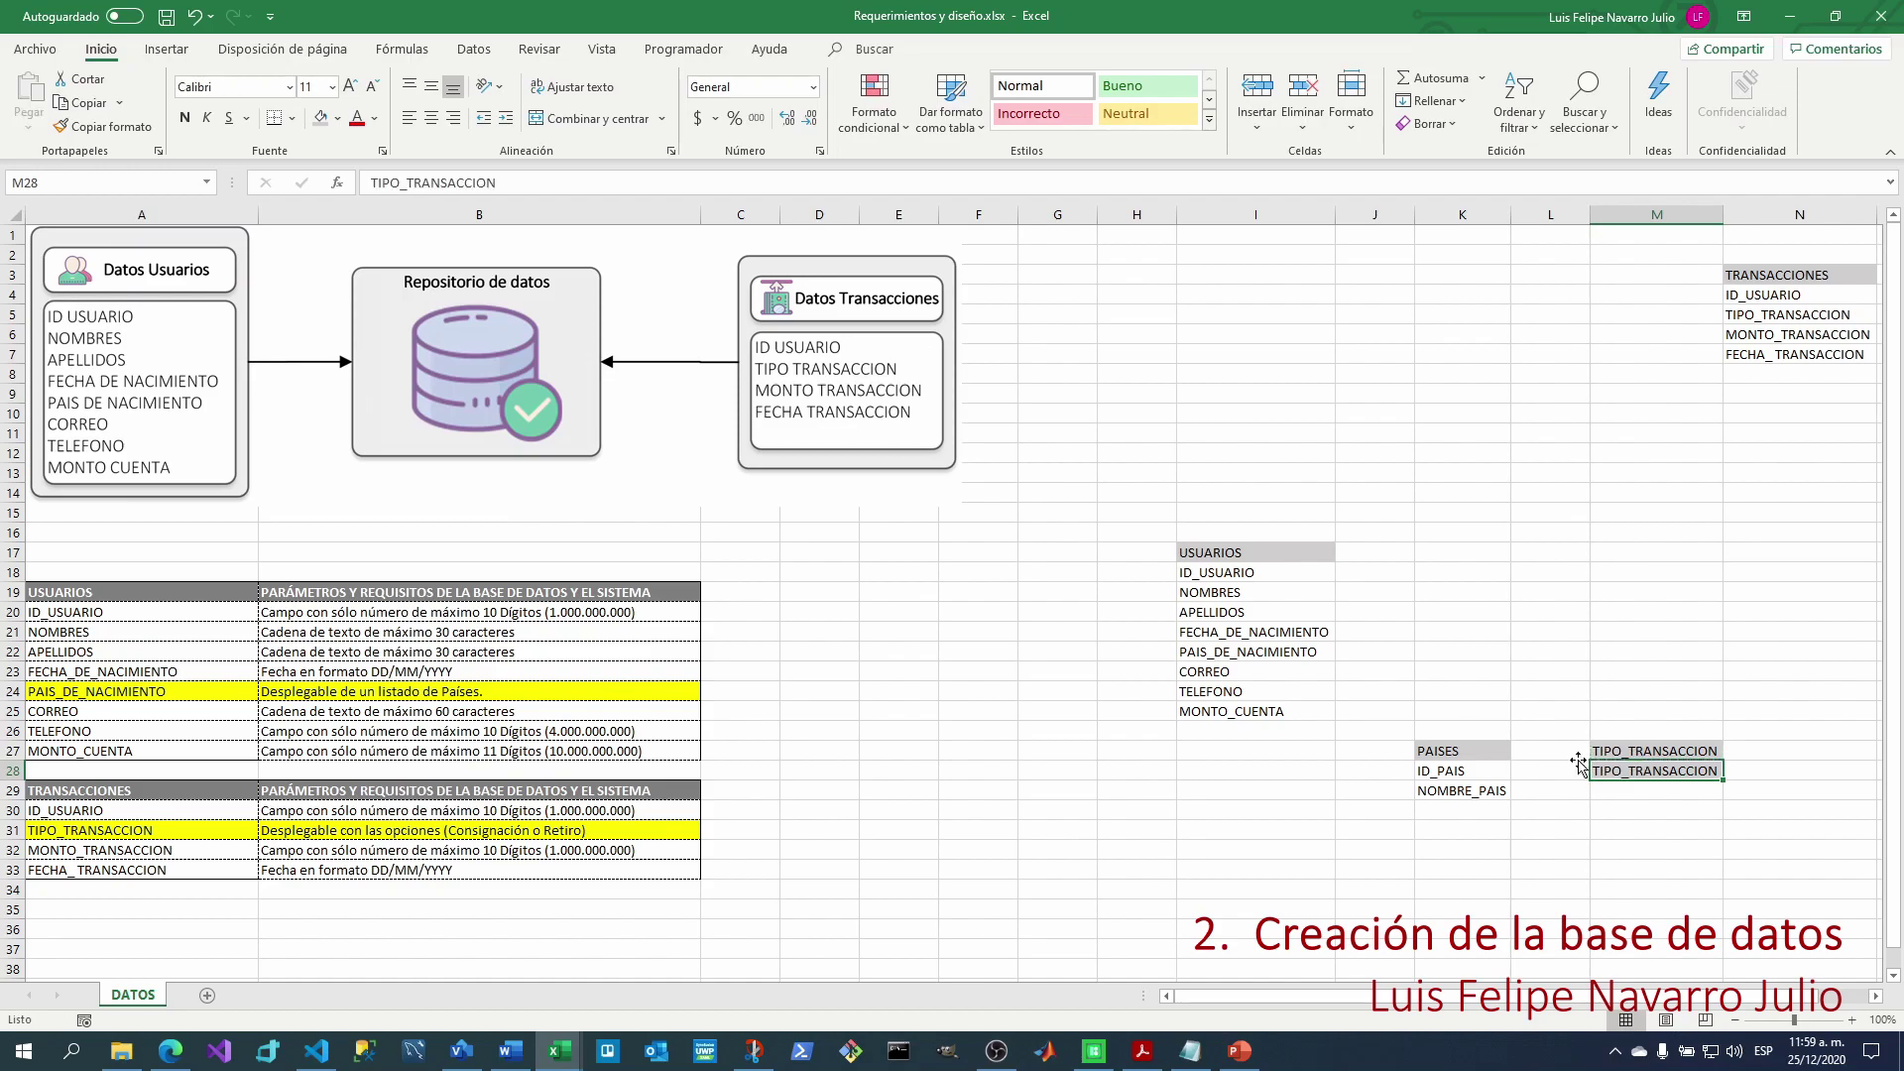
left_click(338, 118)
left_click(377, 338)
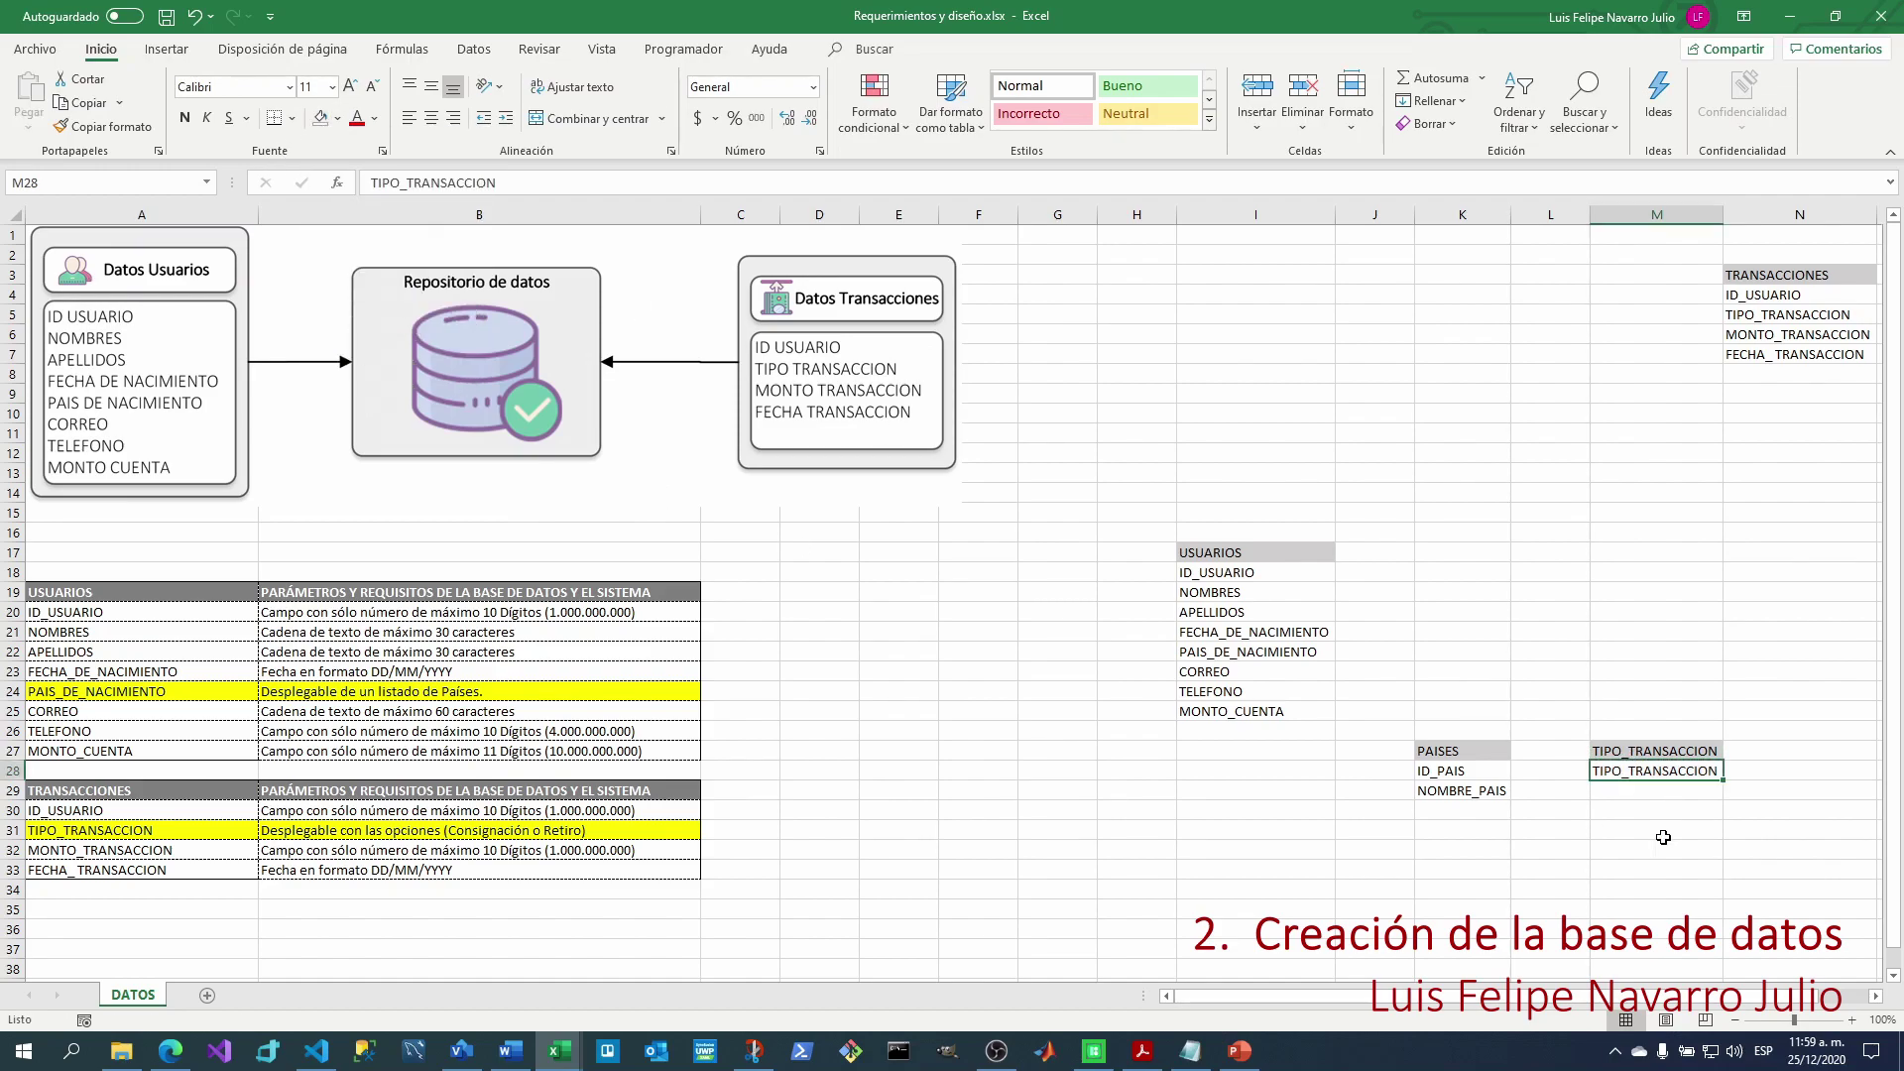
double_click(1594, 771)
type("ID_")
key("Return")
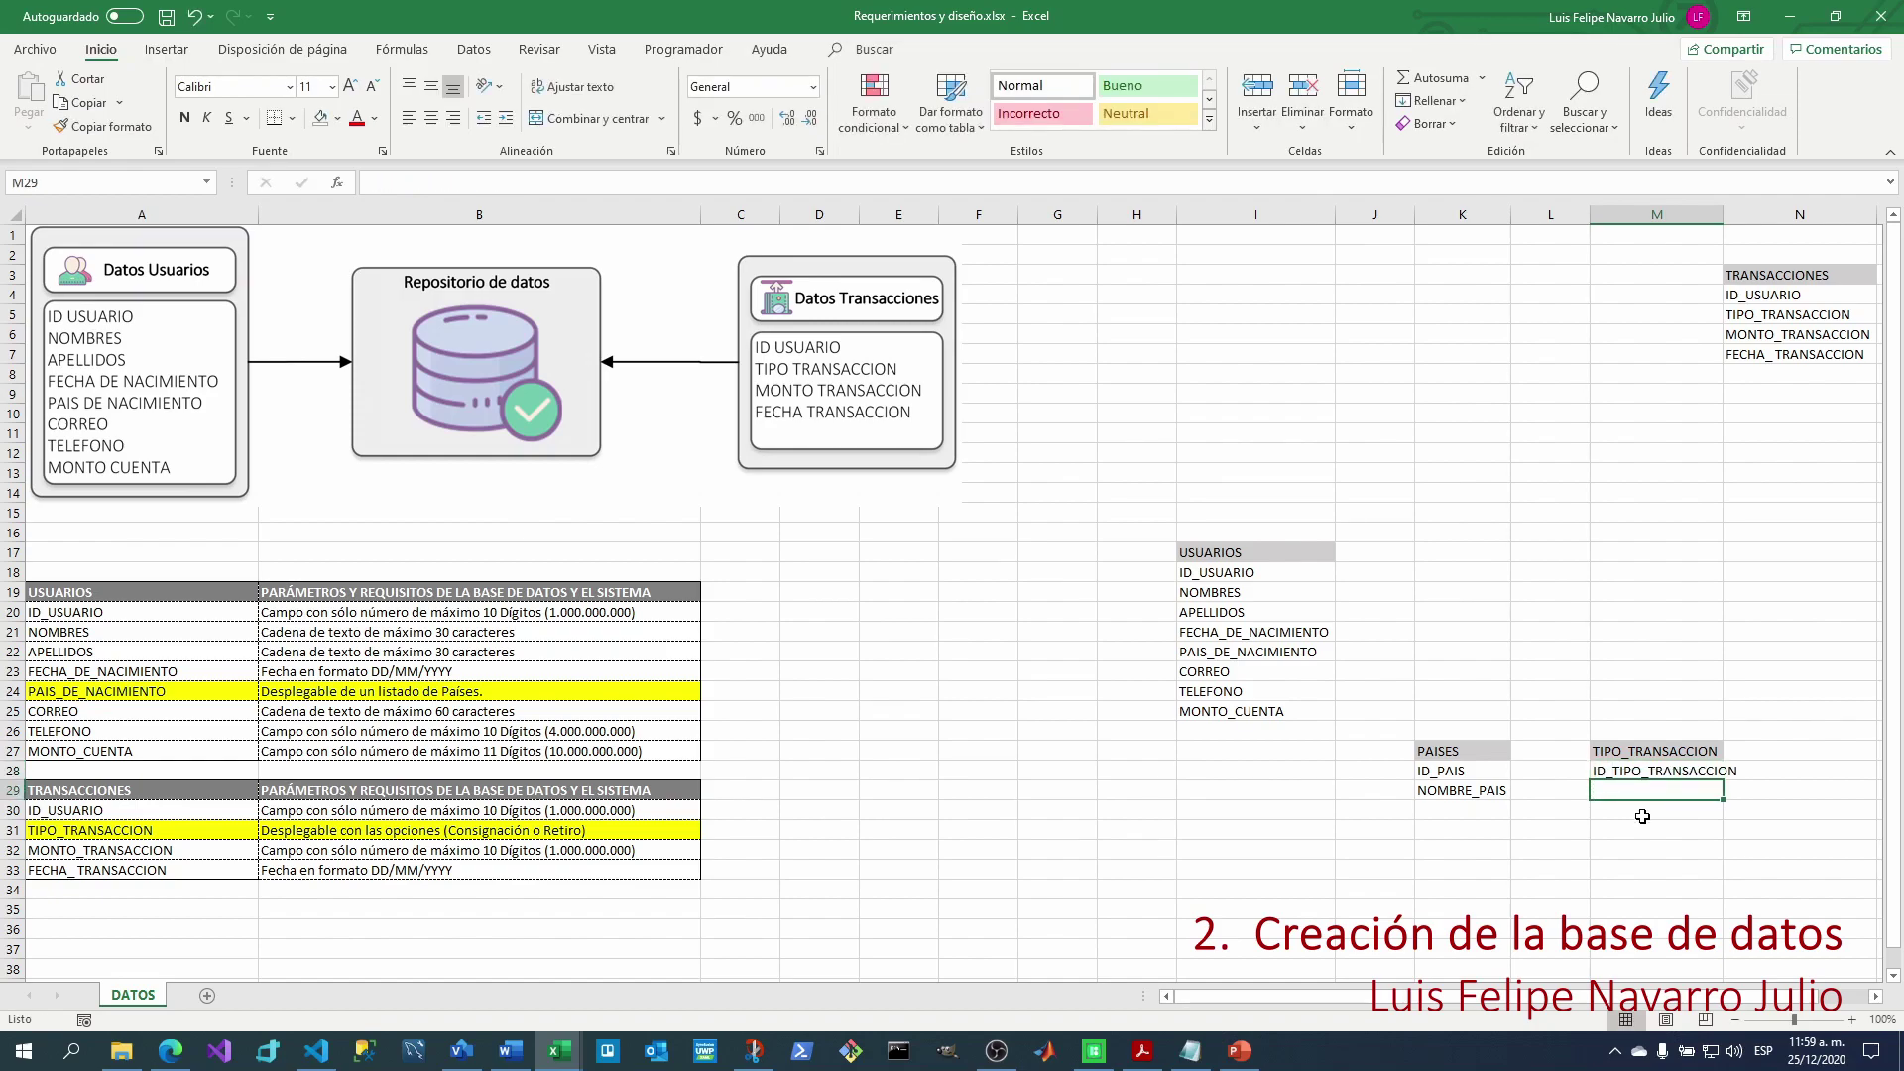
Copy the TIPO_TRANSACCION heading from M27 to M29 and remove the copy's fill.
key("Up")
key("Up")
key("ctrl+c")
key("Down")
key("Down")
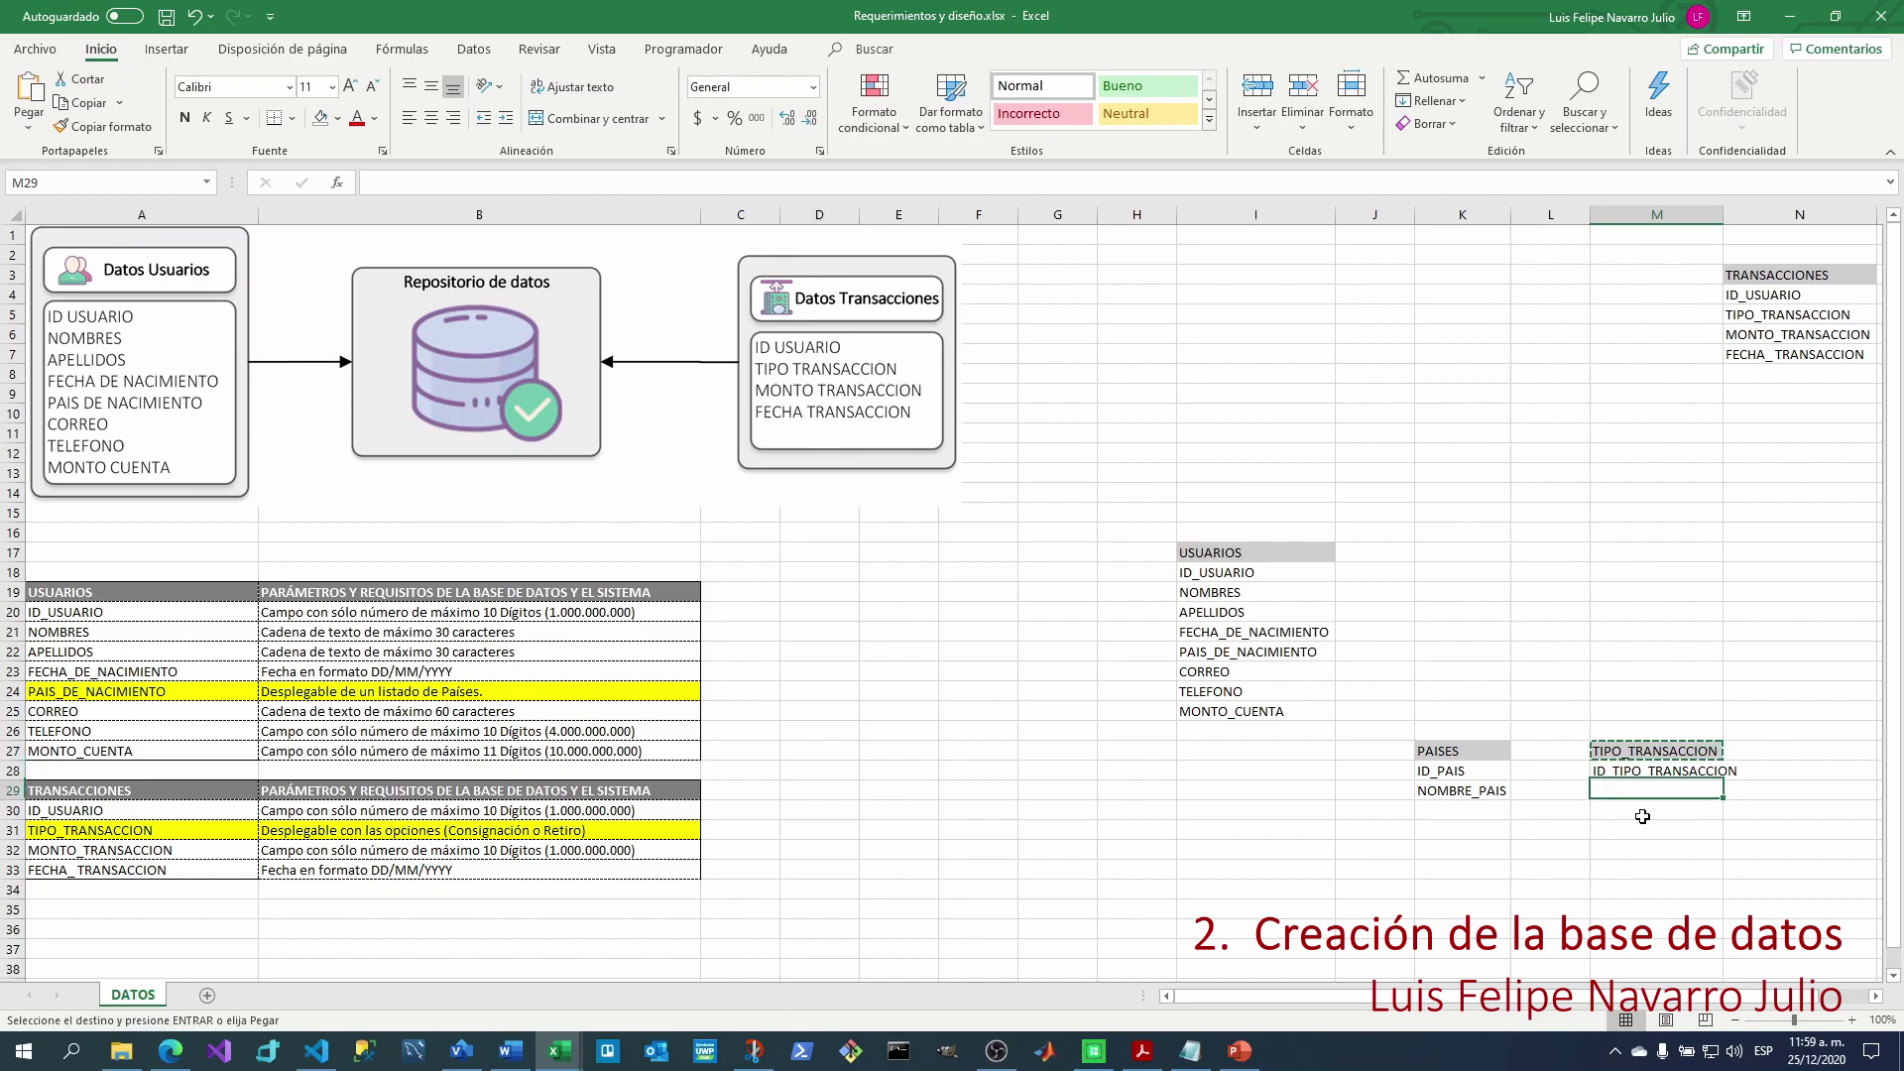
key("ctrl+v")
key("alt+h")
key("h")
key("n")
left_click(1563, 830)
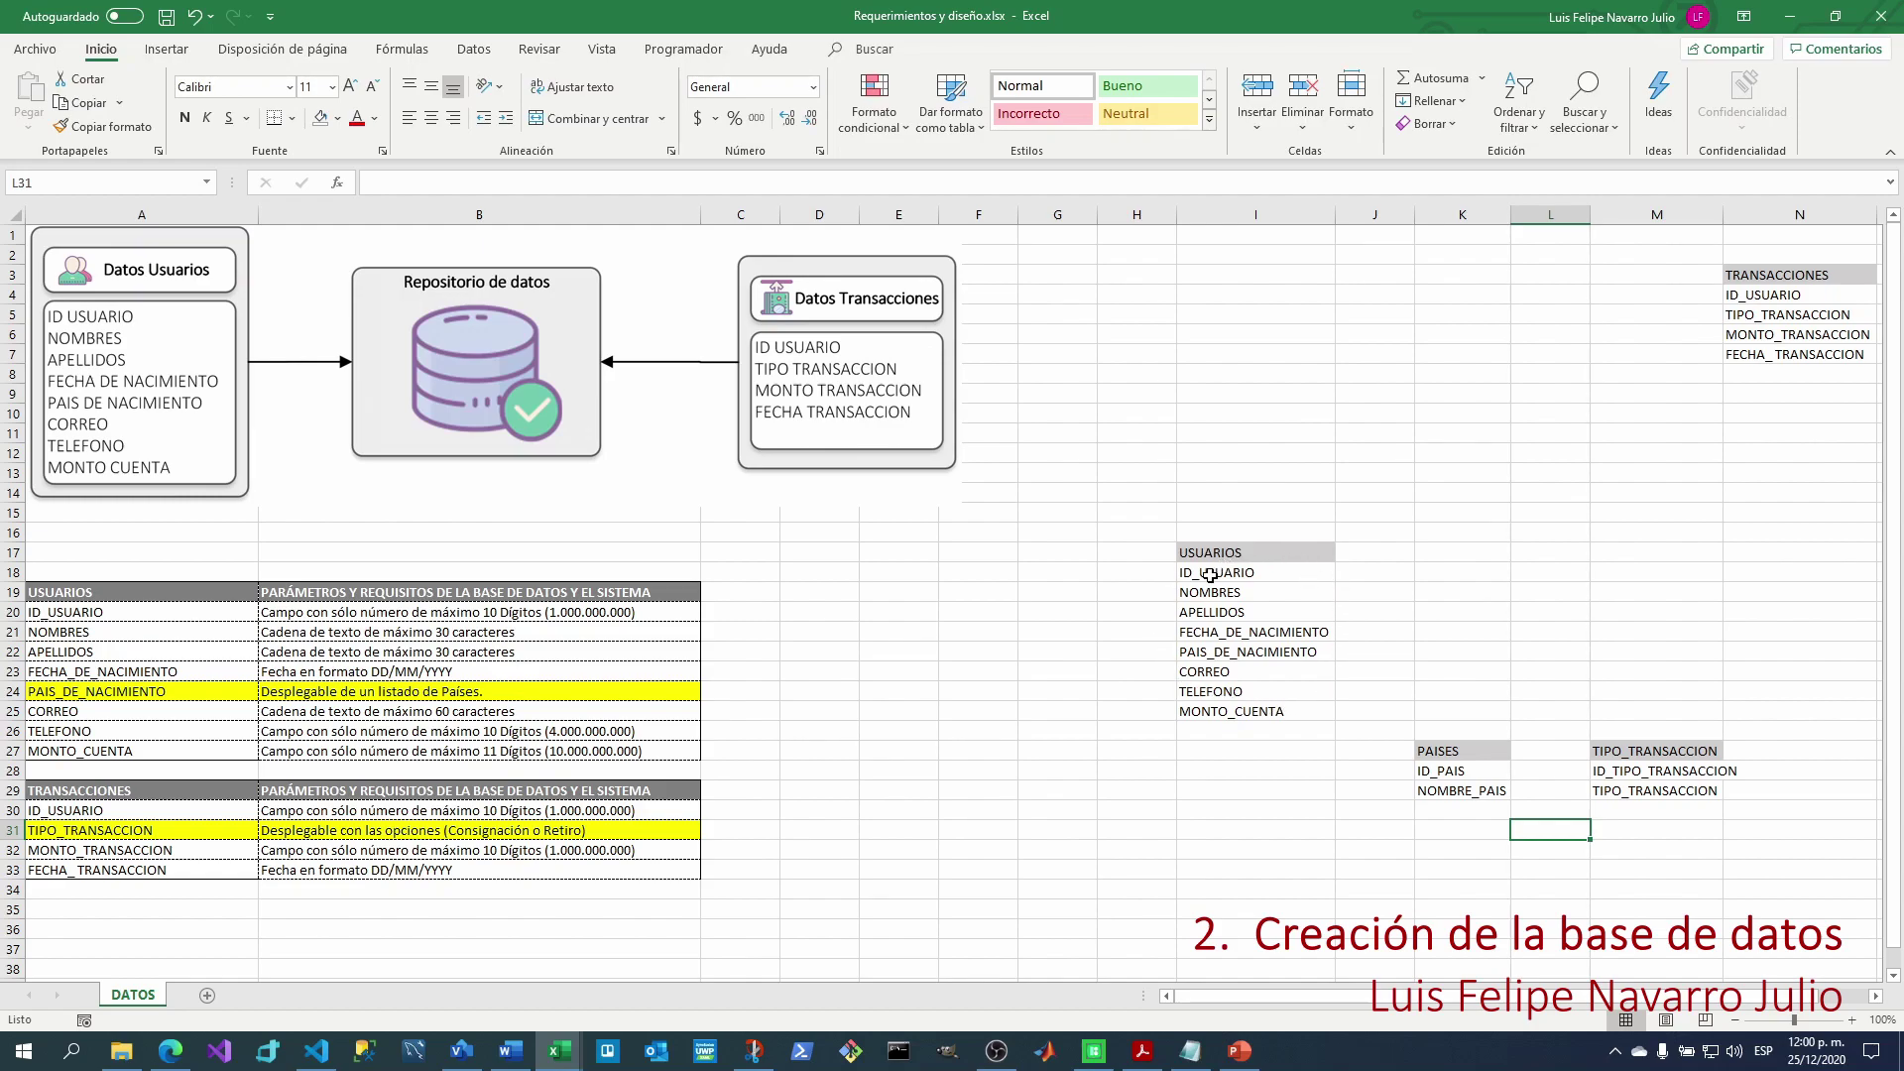
Fill the ID_USUARIO cell I18 in the USUARIOS table with red.
left_click_drag(1220, 573, 1218, 712)
left_click(1242, 574)
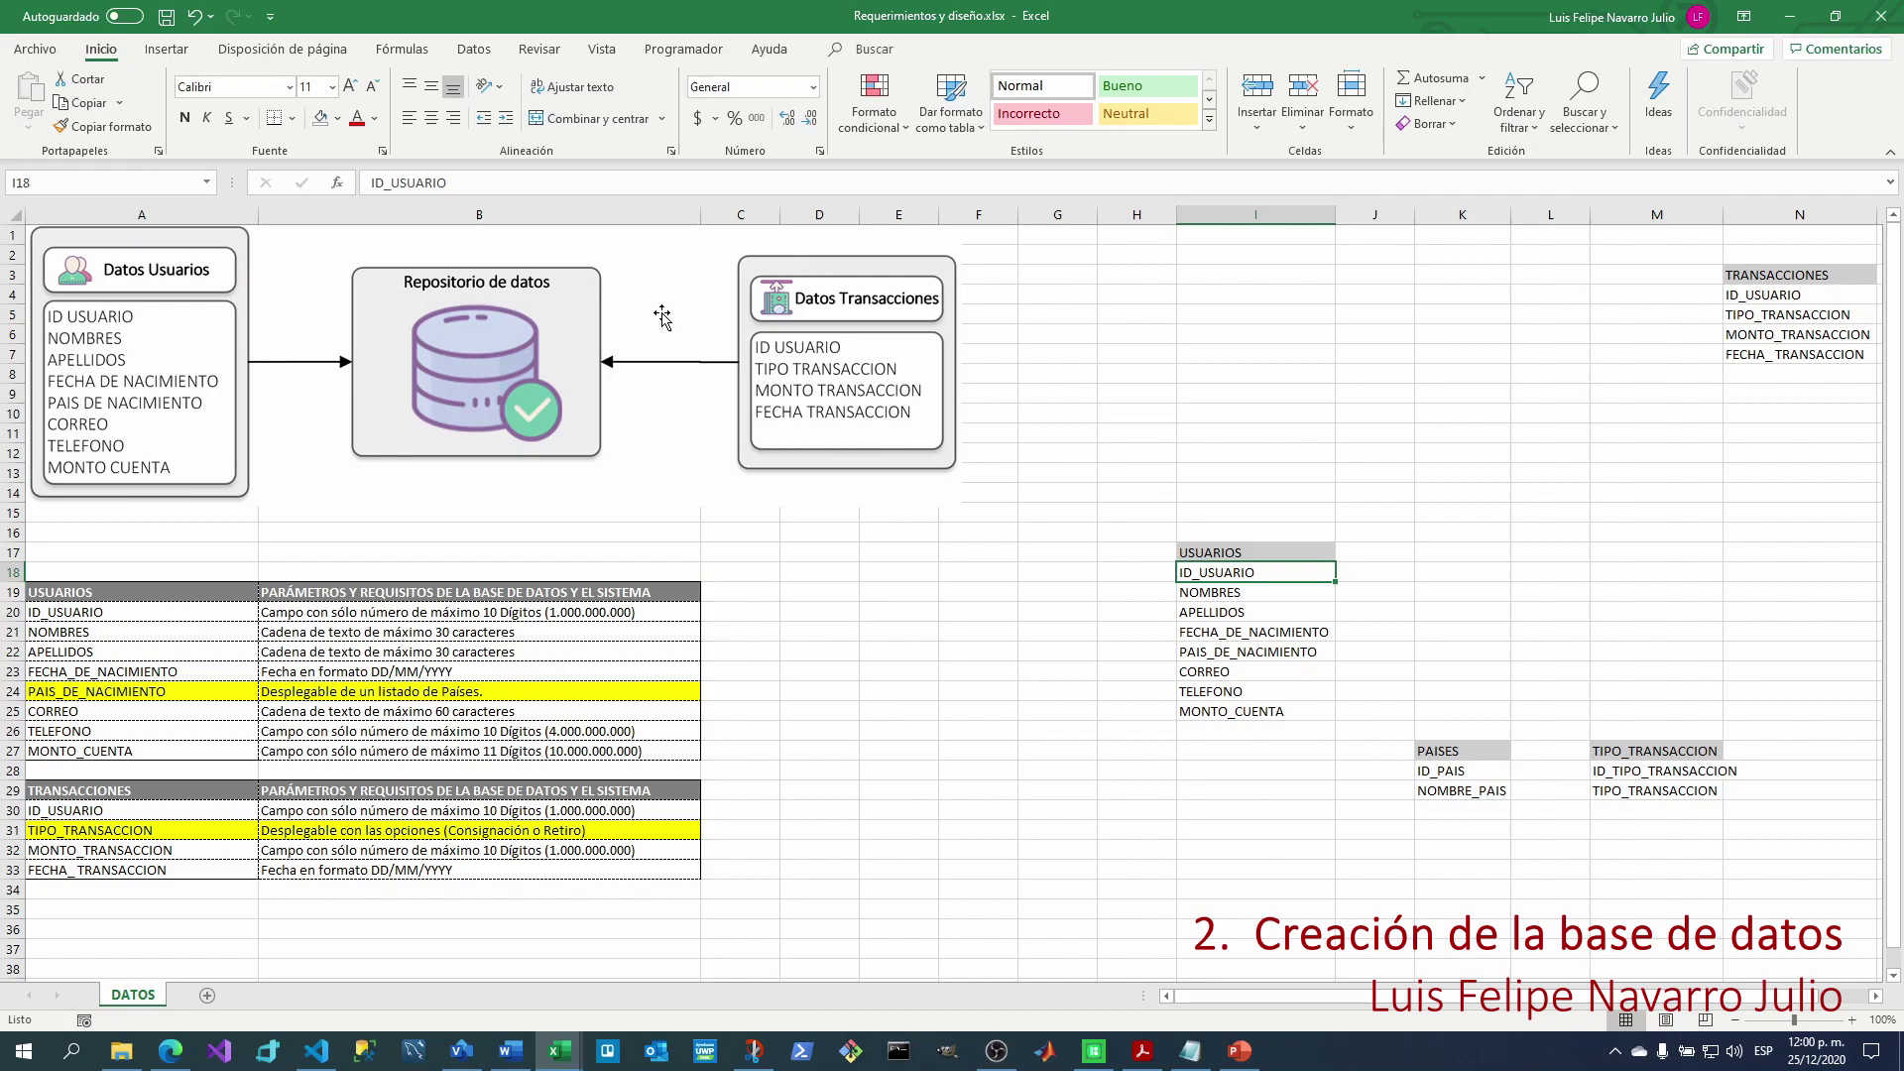
left_click(340, 123)
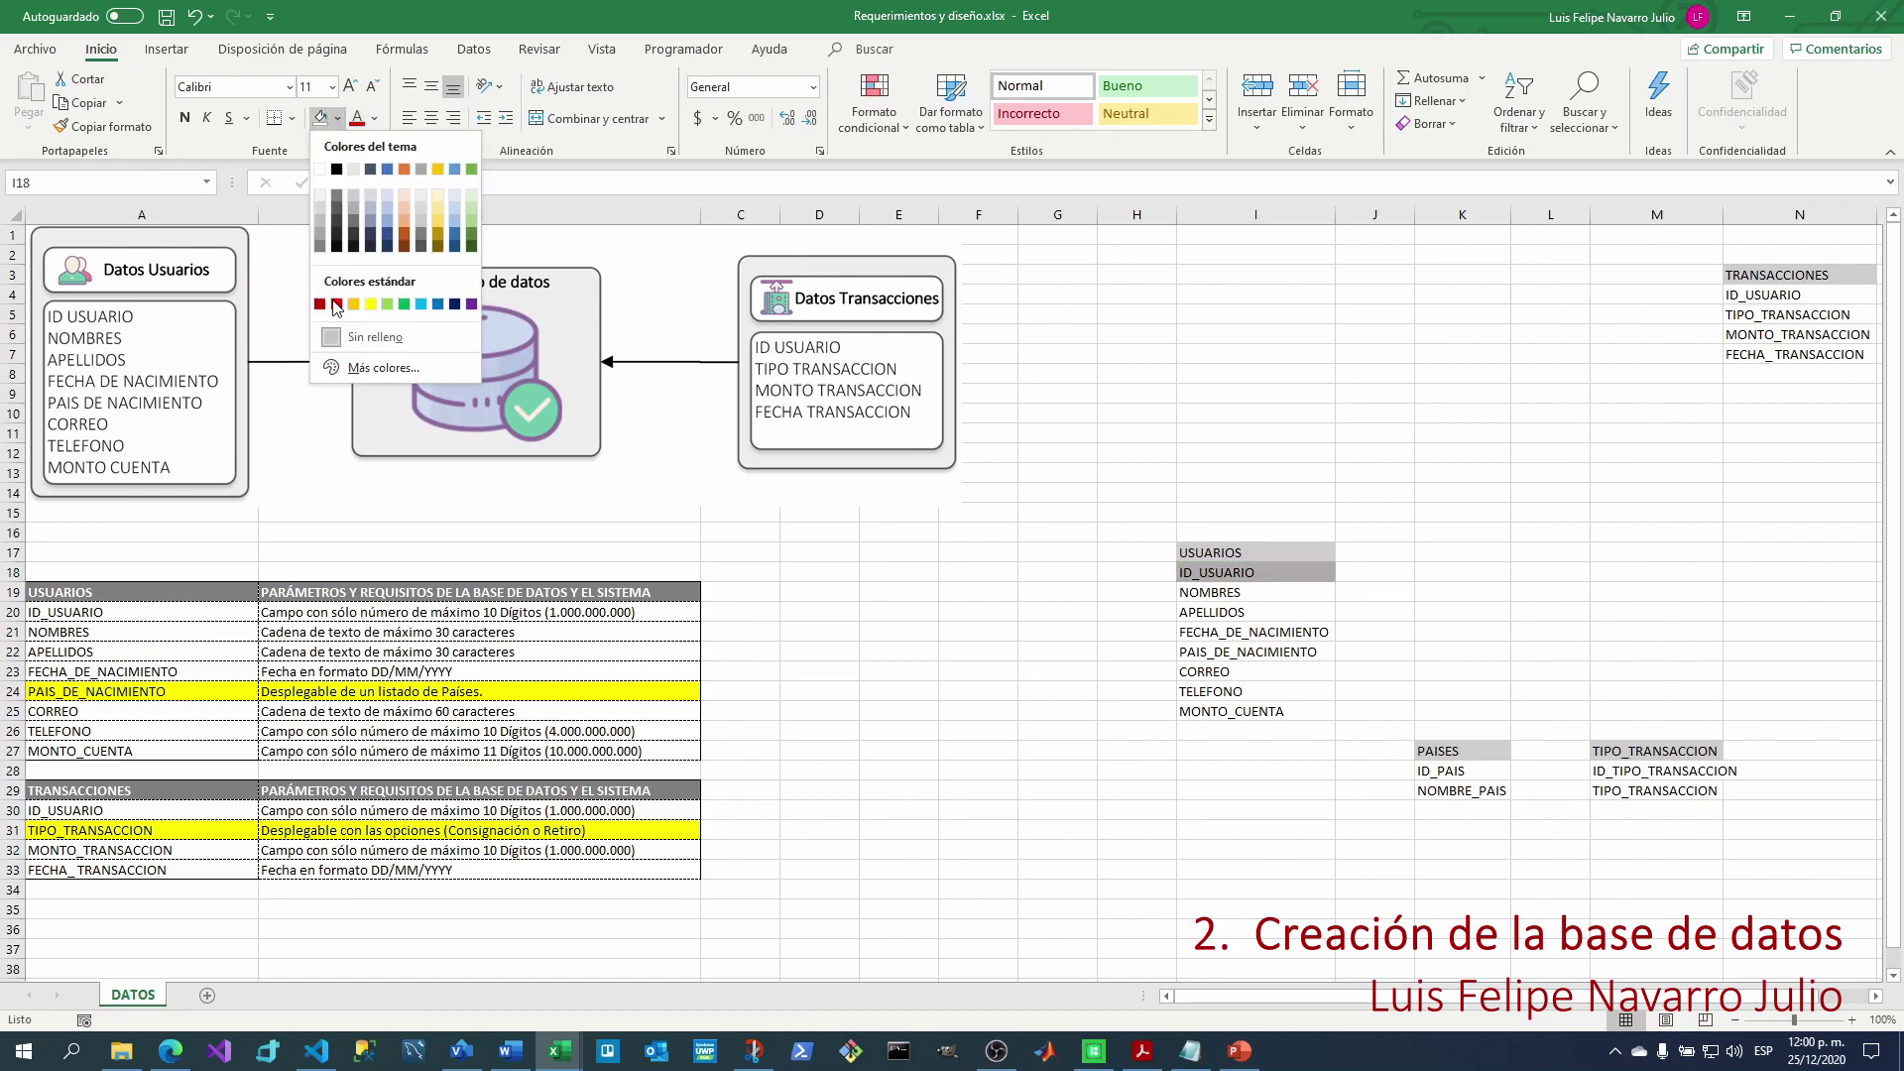
left_click(334, 335)
Fill the ID_PAIS cell K28 and the ID_TIPO_TRANSACCION cell M28 with the same red.
left_click(1466, 769)
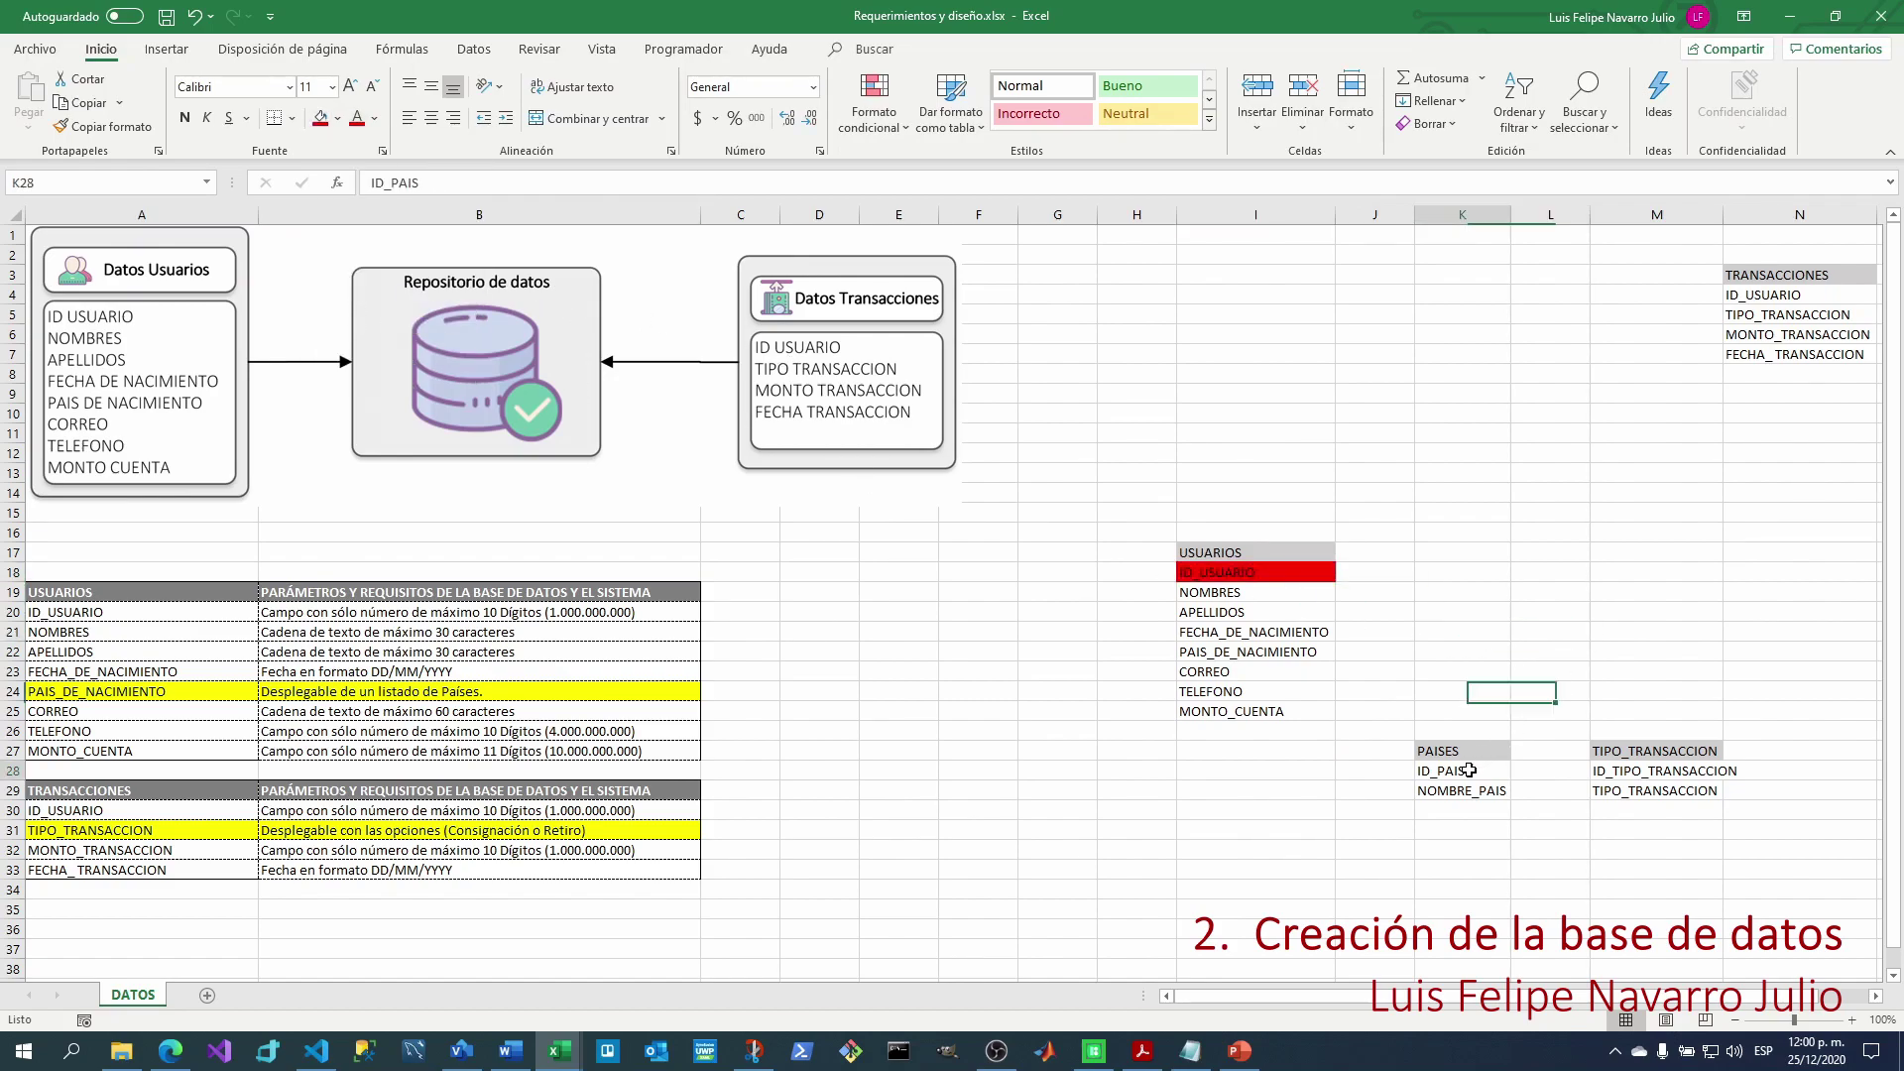
left_click(320, 118)
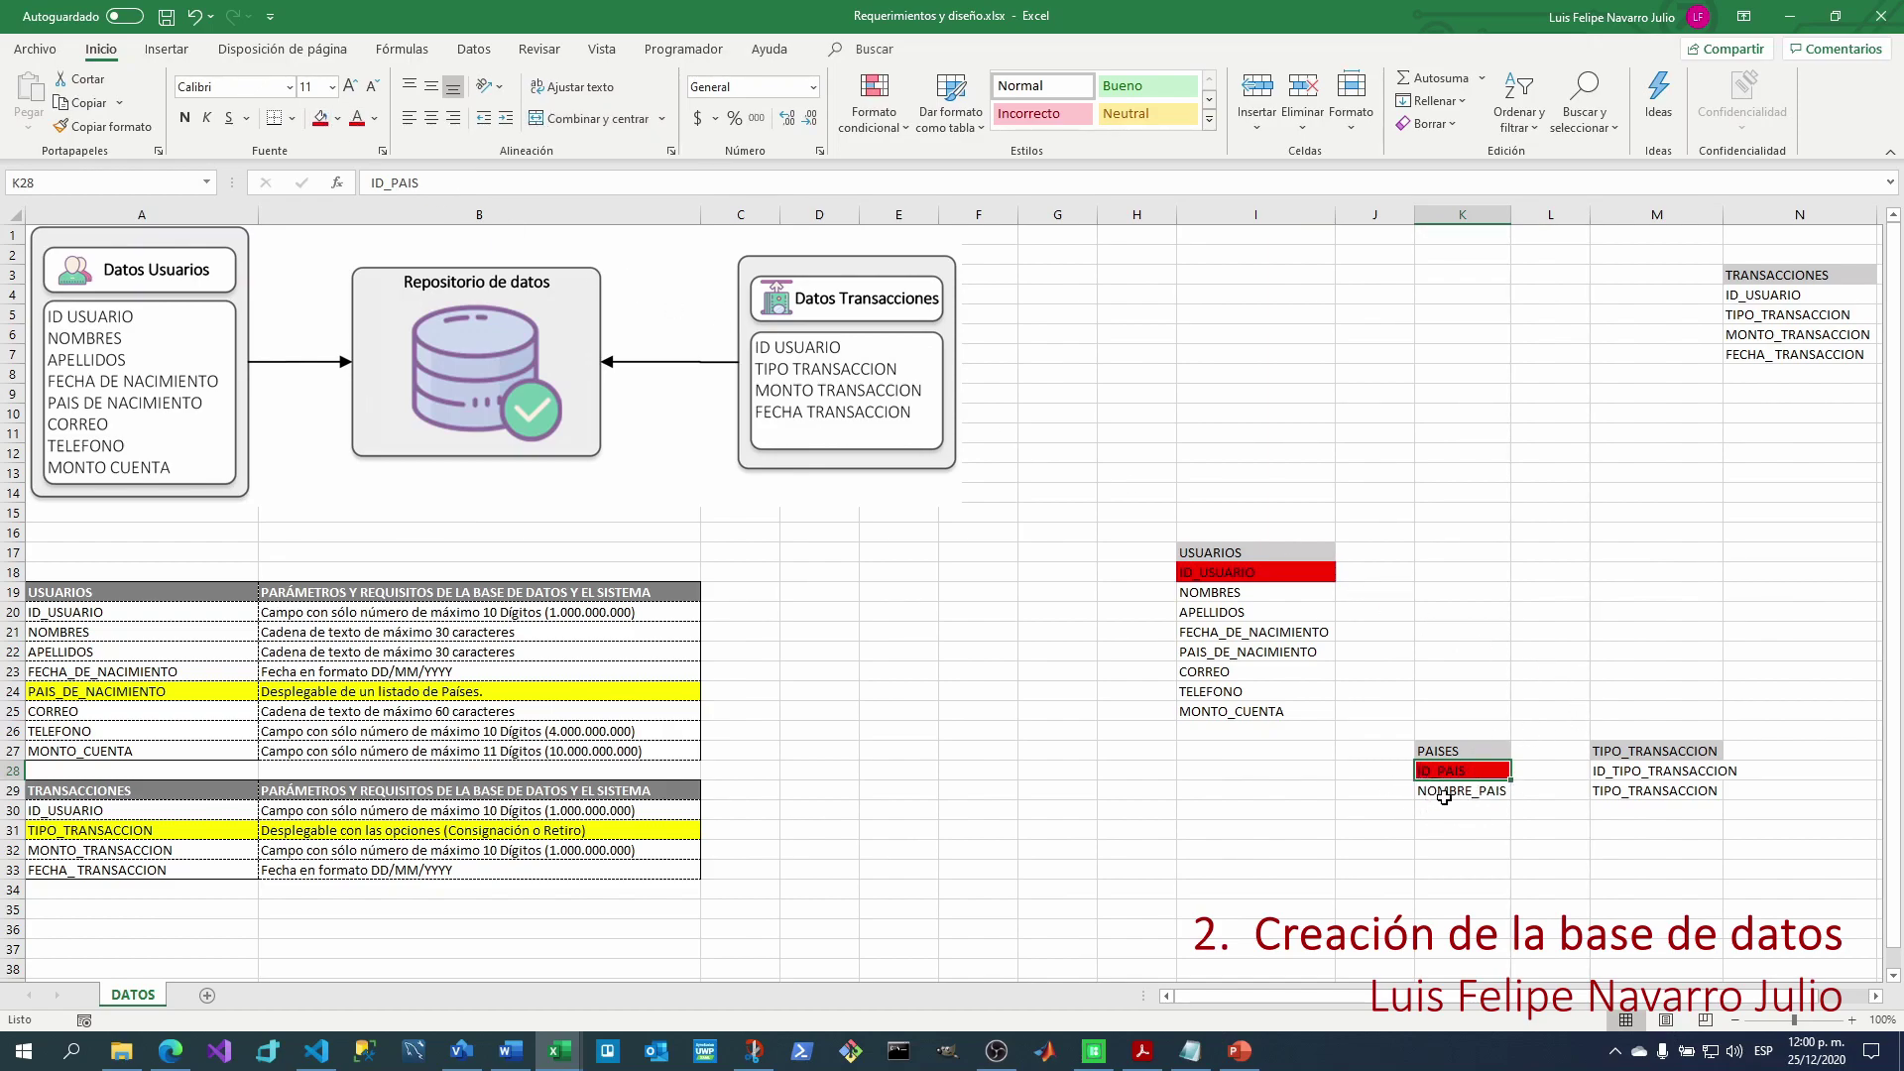
left_click(1682, 770)
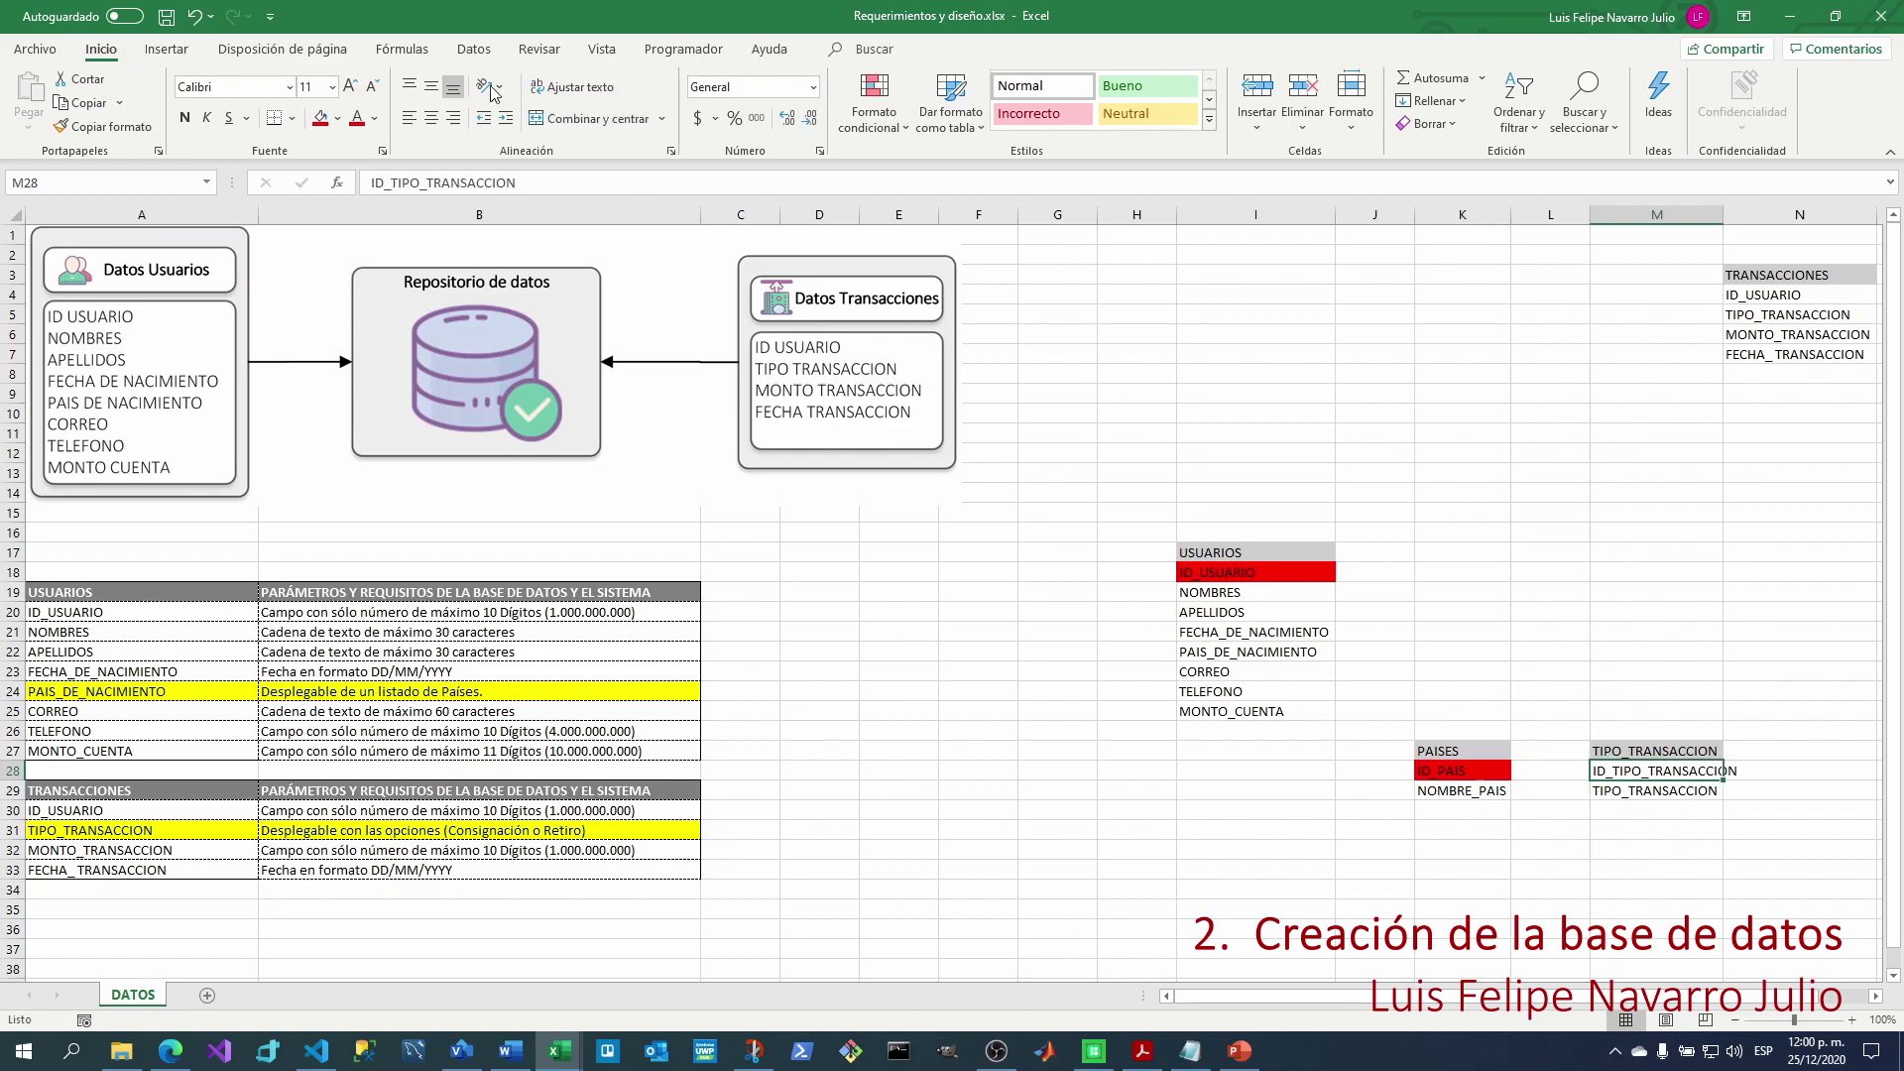
left_click(321, 119)
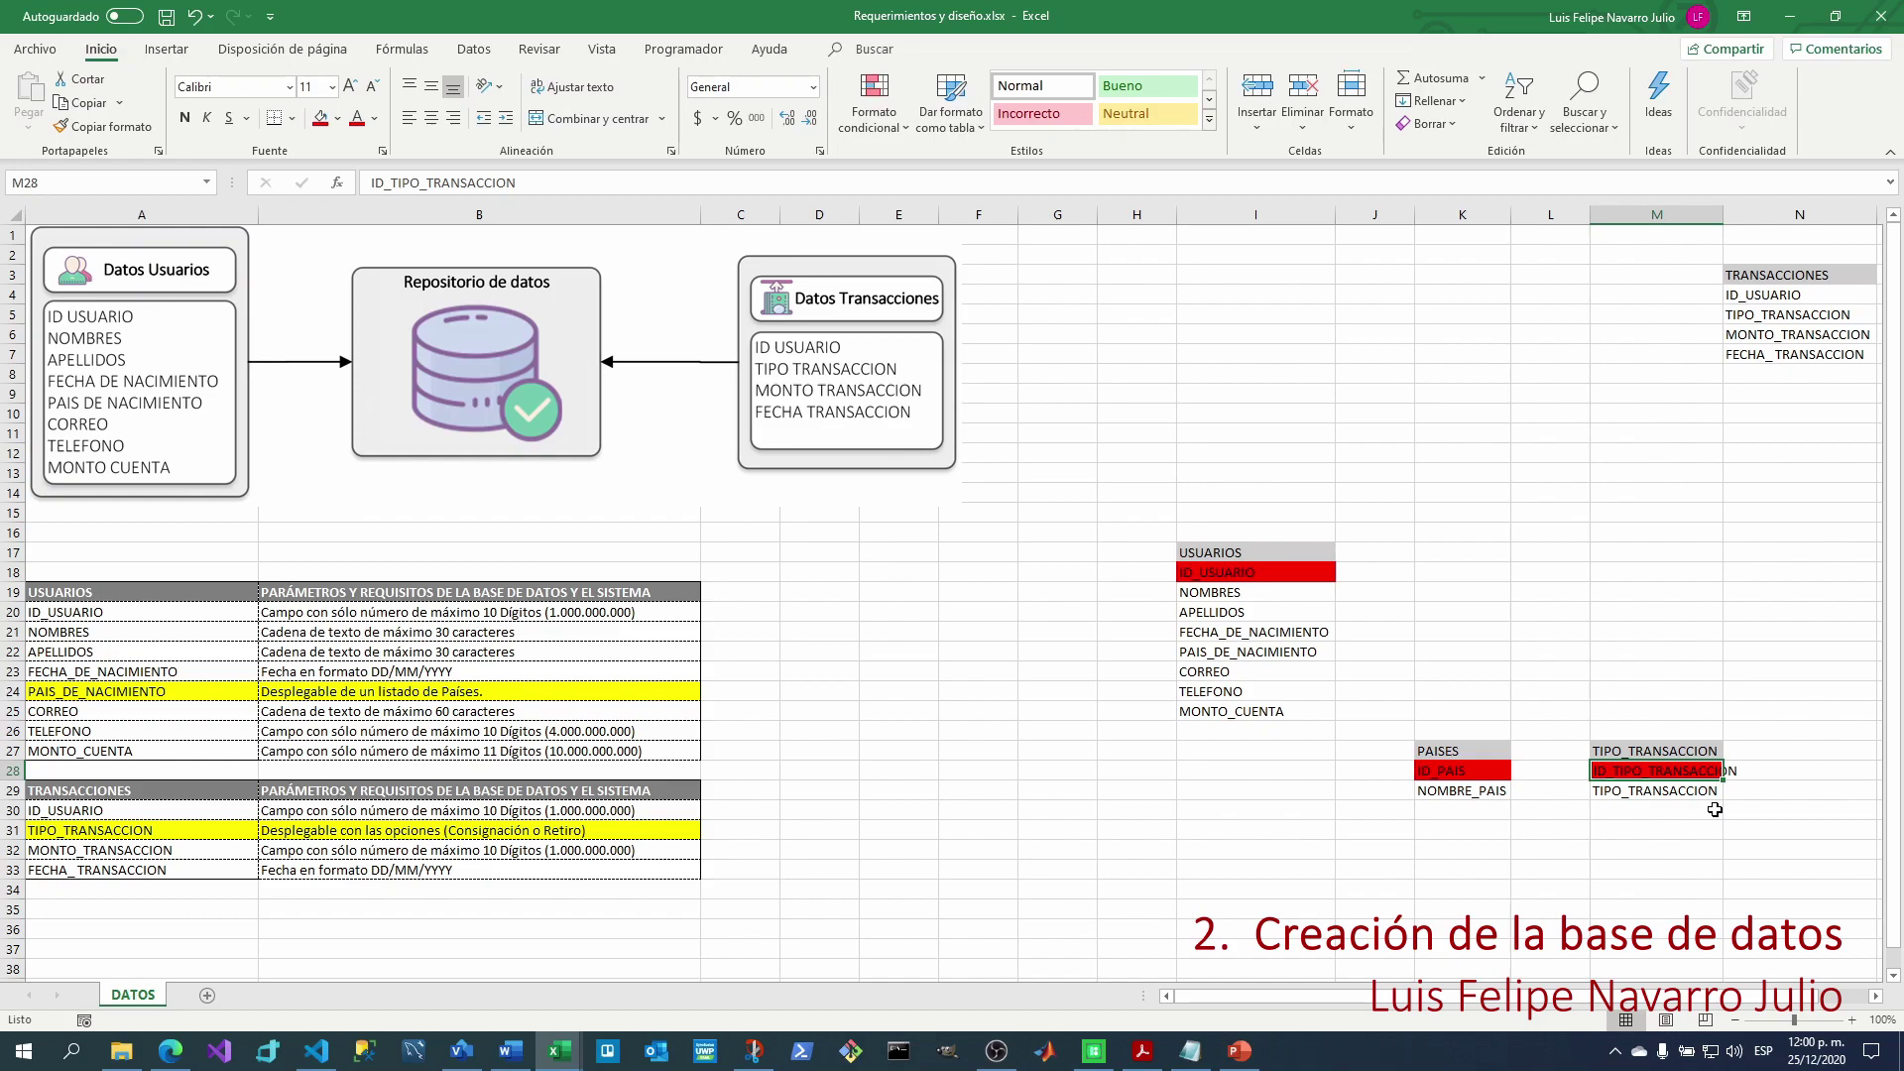
Shift the TRANSACCIONES field names down one row to N5:N8 and enter ID_TRANSACCION in N4.
left_click(1766, 295)
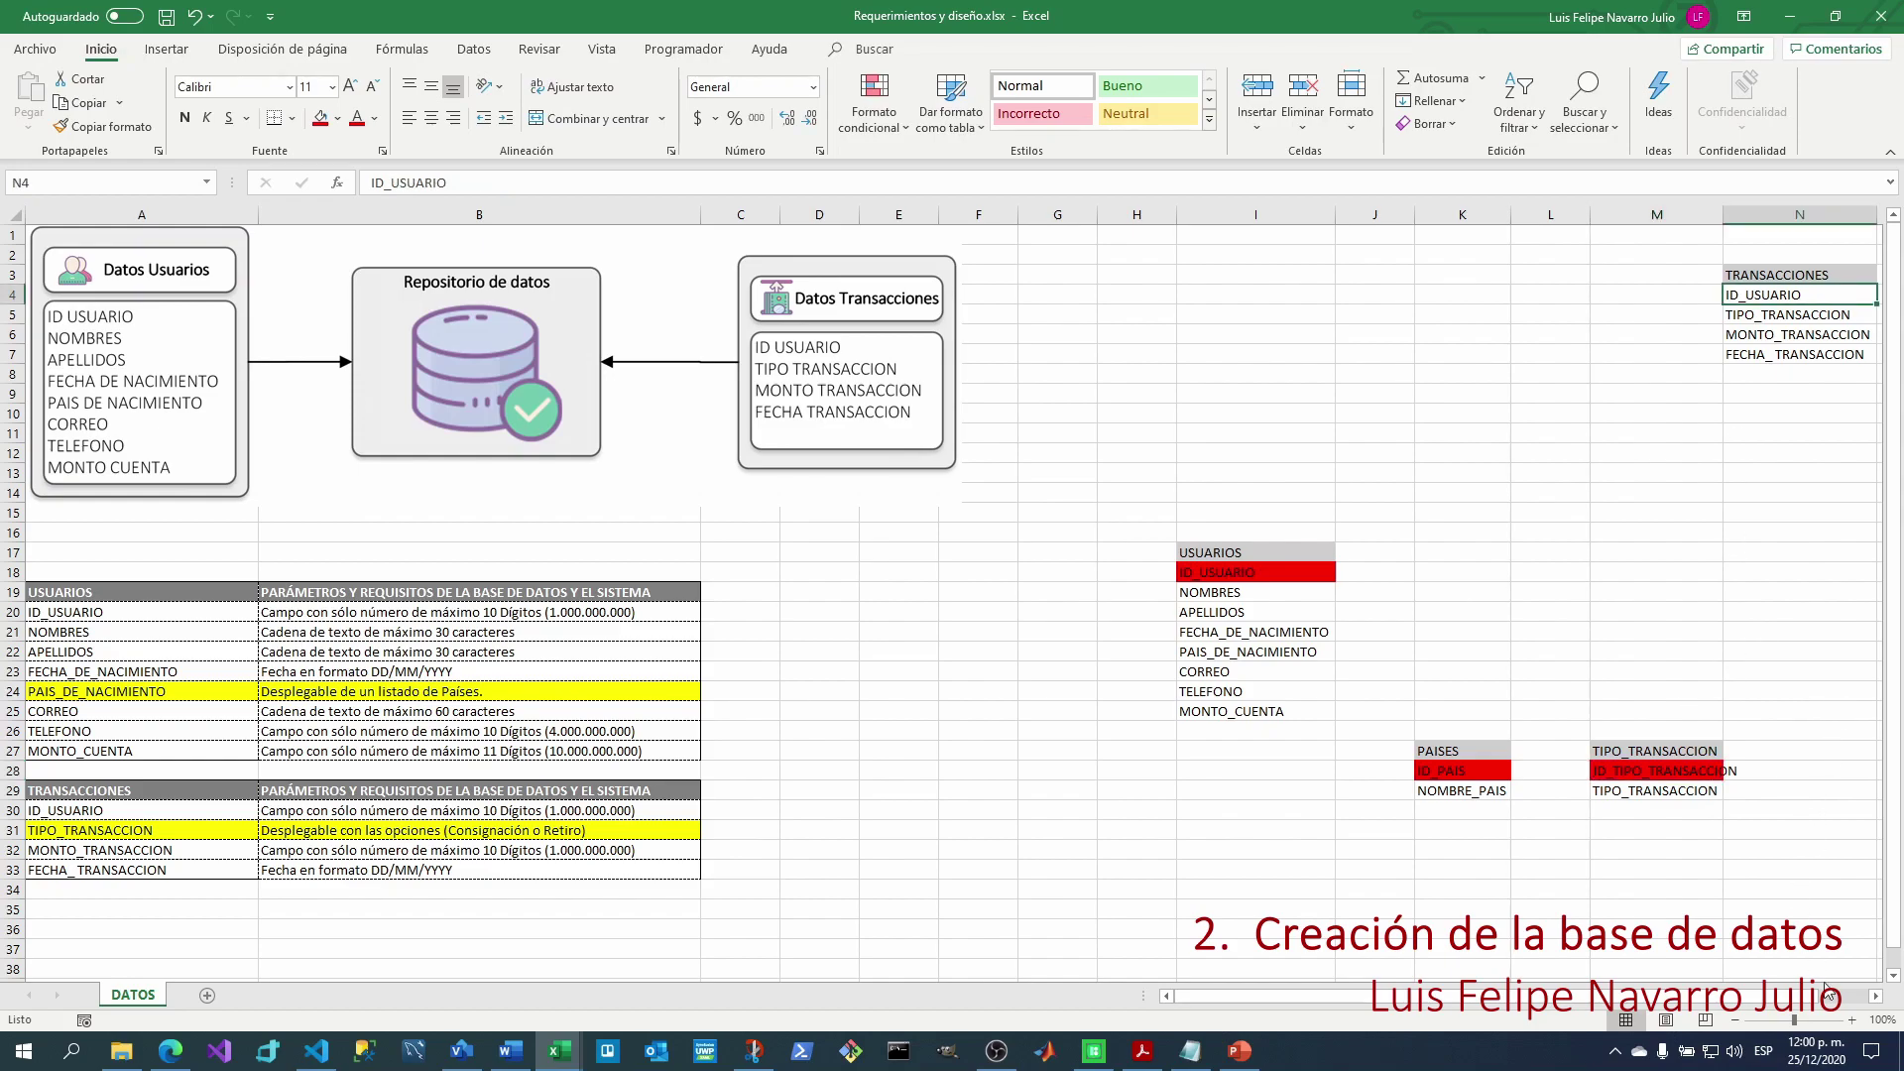
left_click_drag(1817, 1000, 1853, 1007)
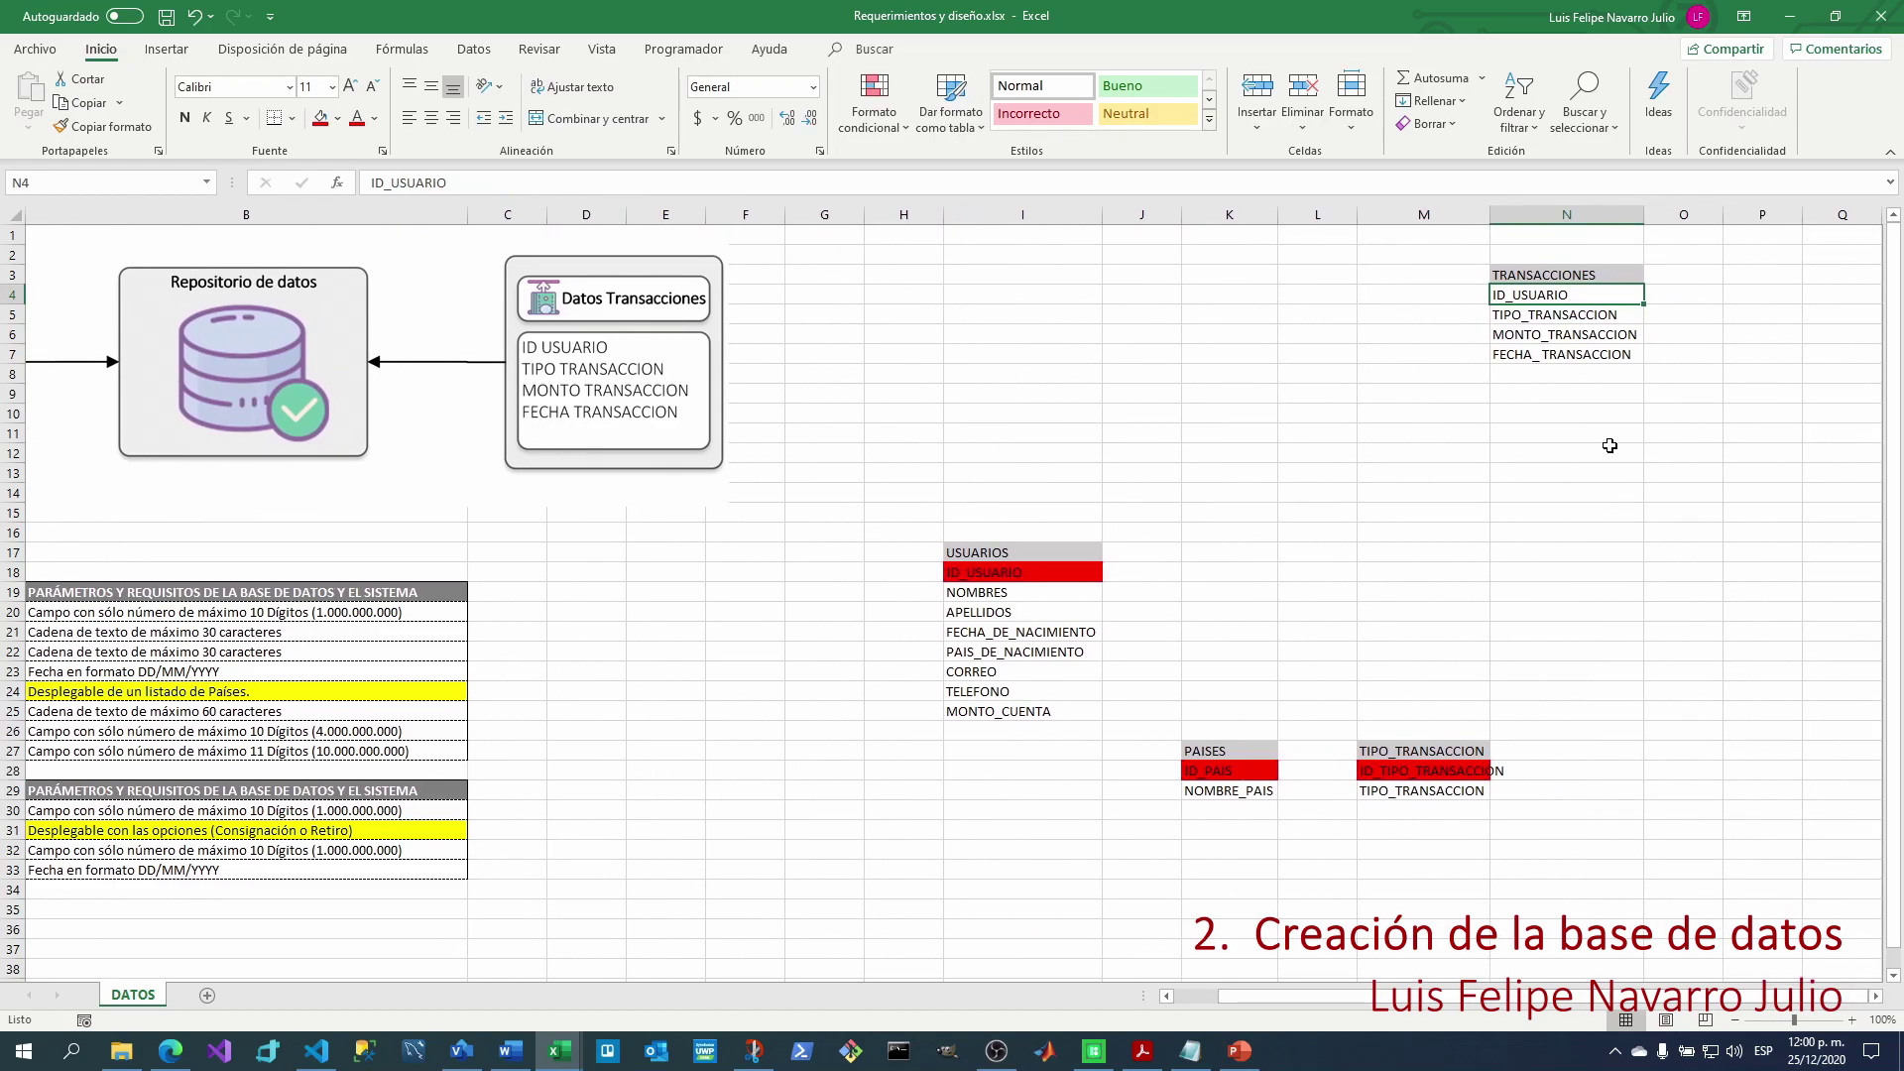
left_click_drag(1569, 294, 1569, 351)
key("ctrl+c")
key("Down")
key("Return")
key("Up")
type("ID_USUARIO")
type("TRA")
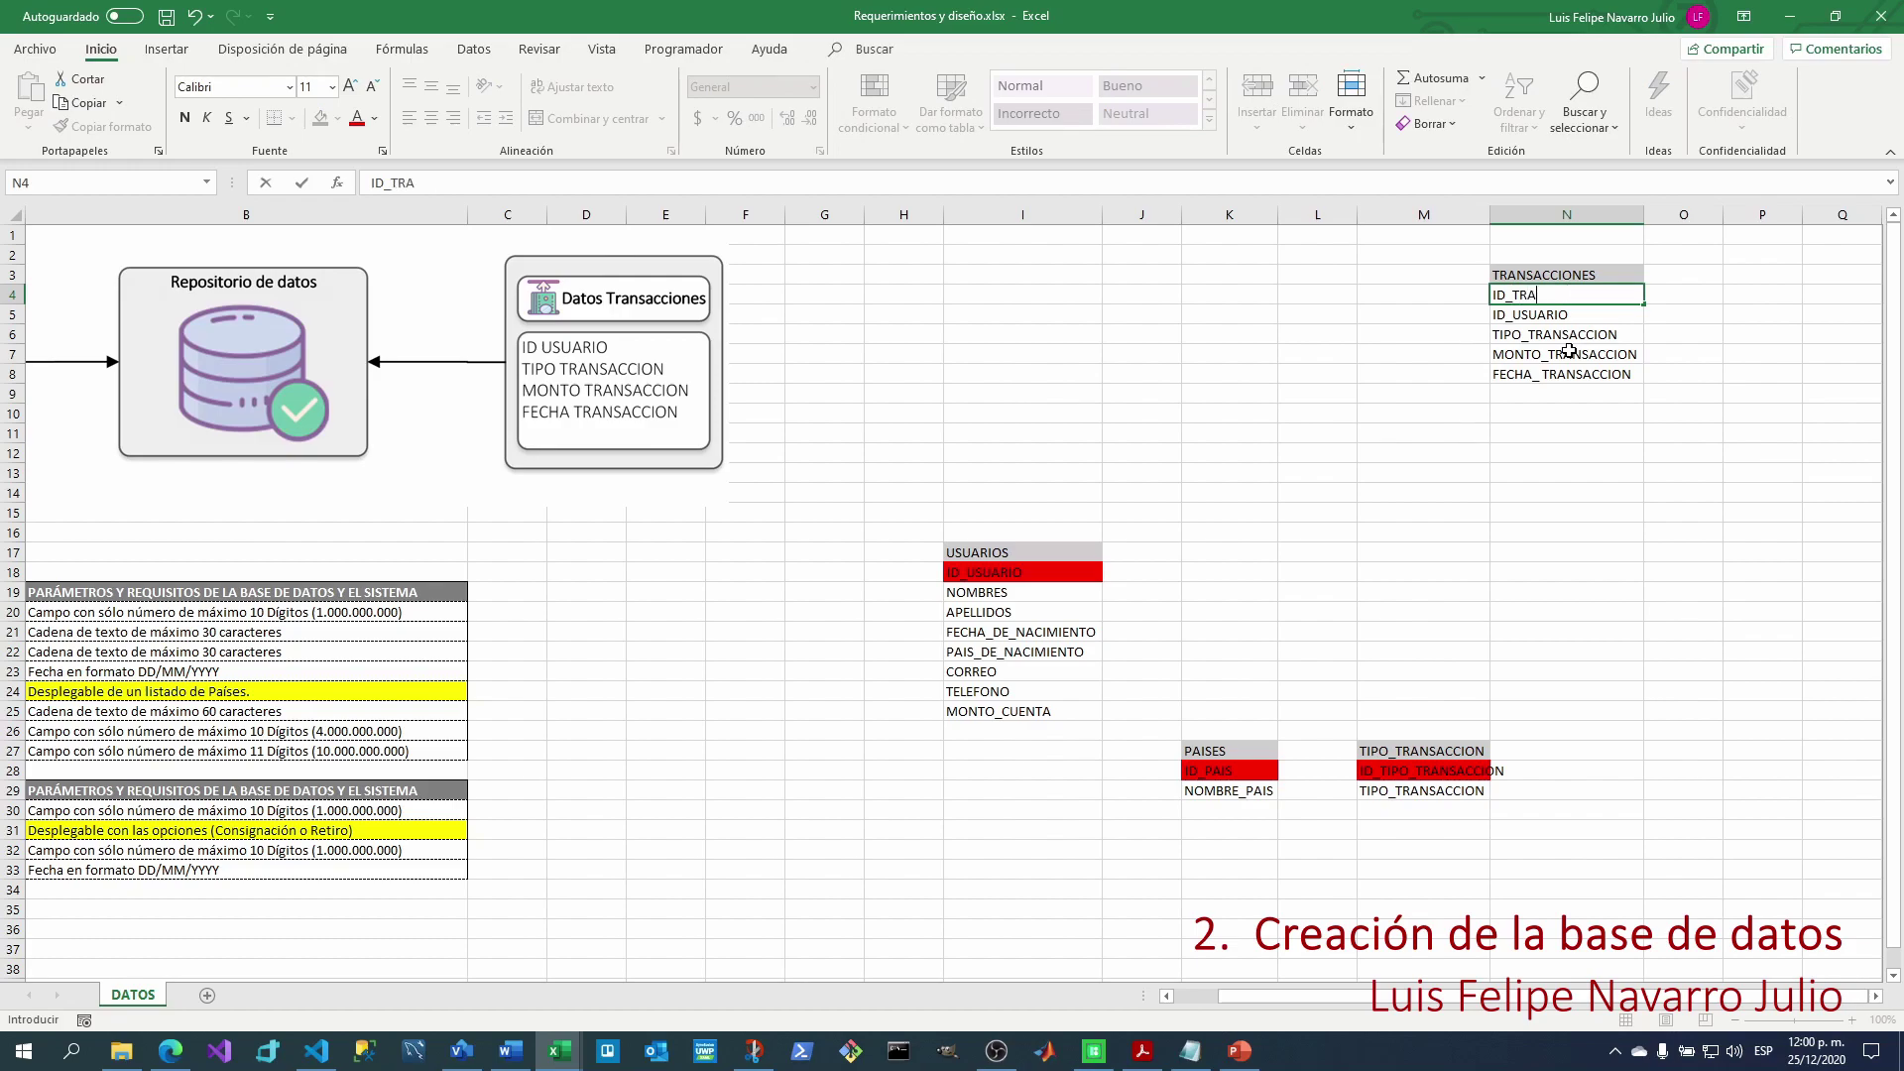
type("NSACCION")
key("Return")
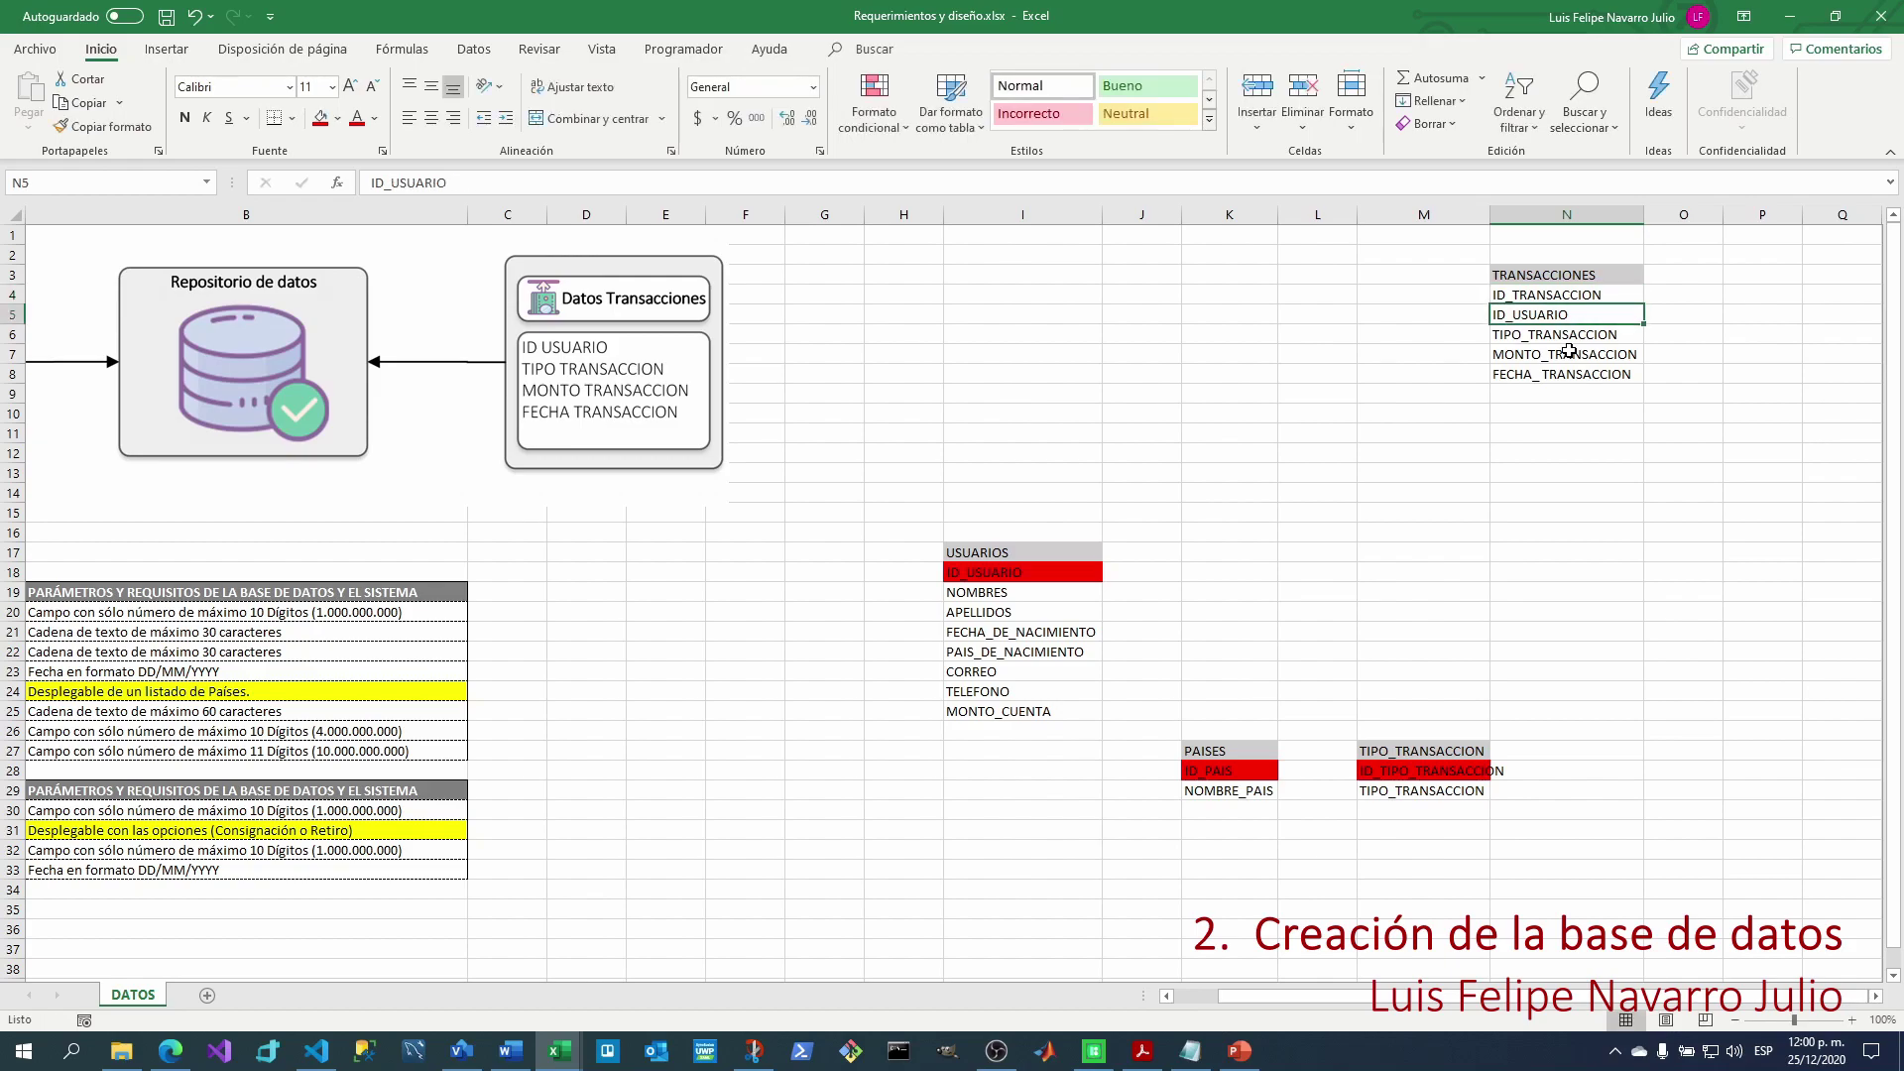
Fill the ID_TRANSACCION cell N4 with red and widen column M to fit ID_TIPO_TRANSACCION.
left_click(1607, 297)
key("F4")
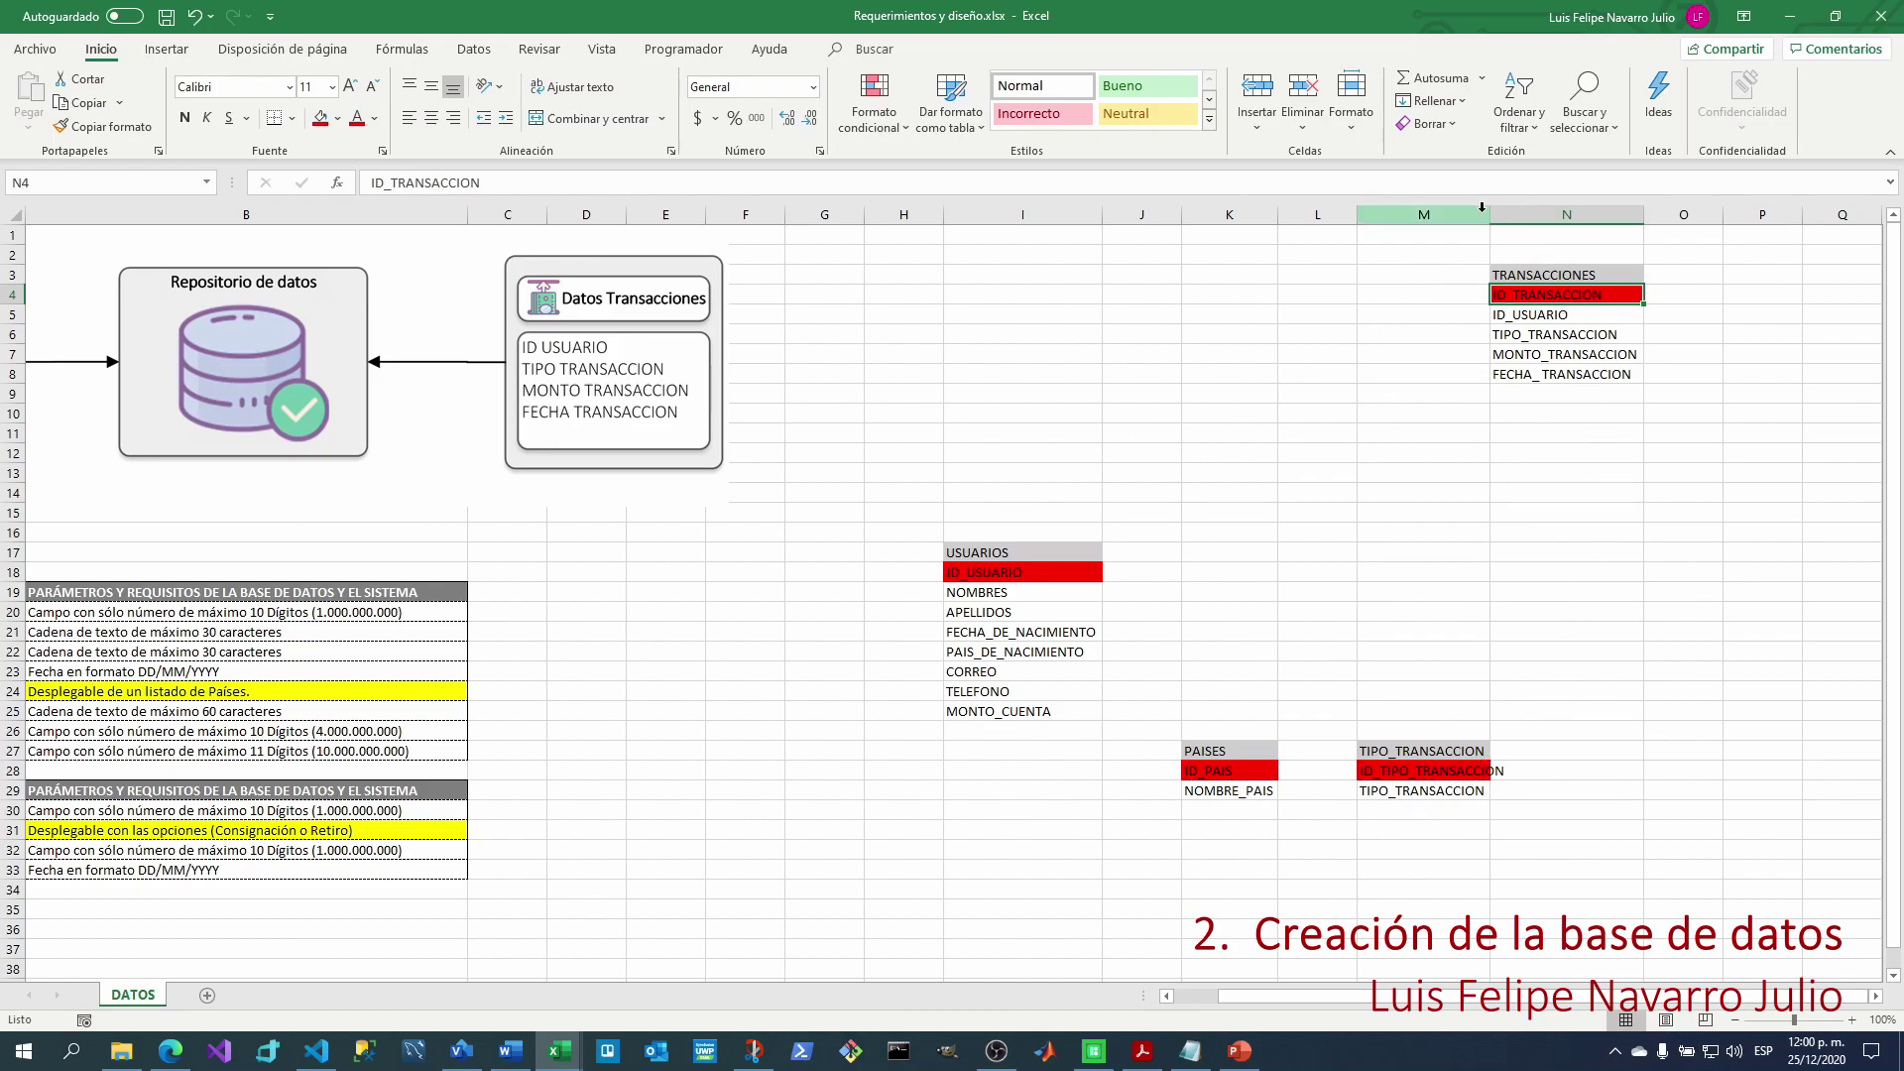
left_click_drag(1487, 213, 1509, 214)
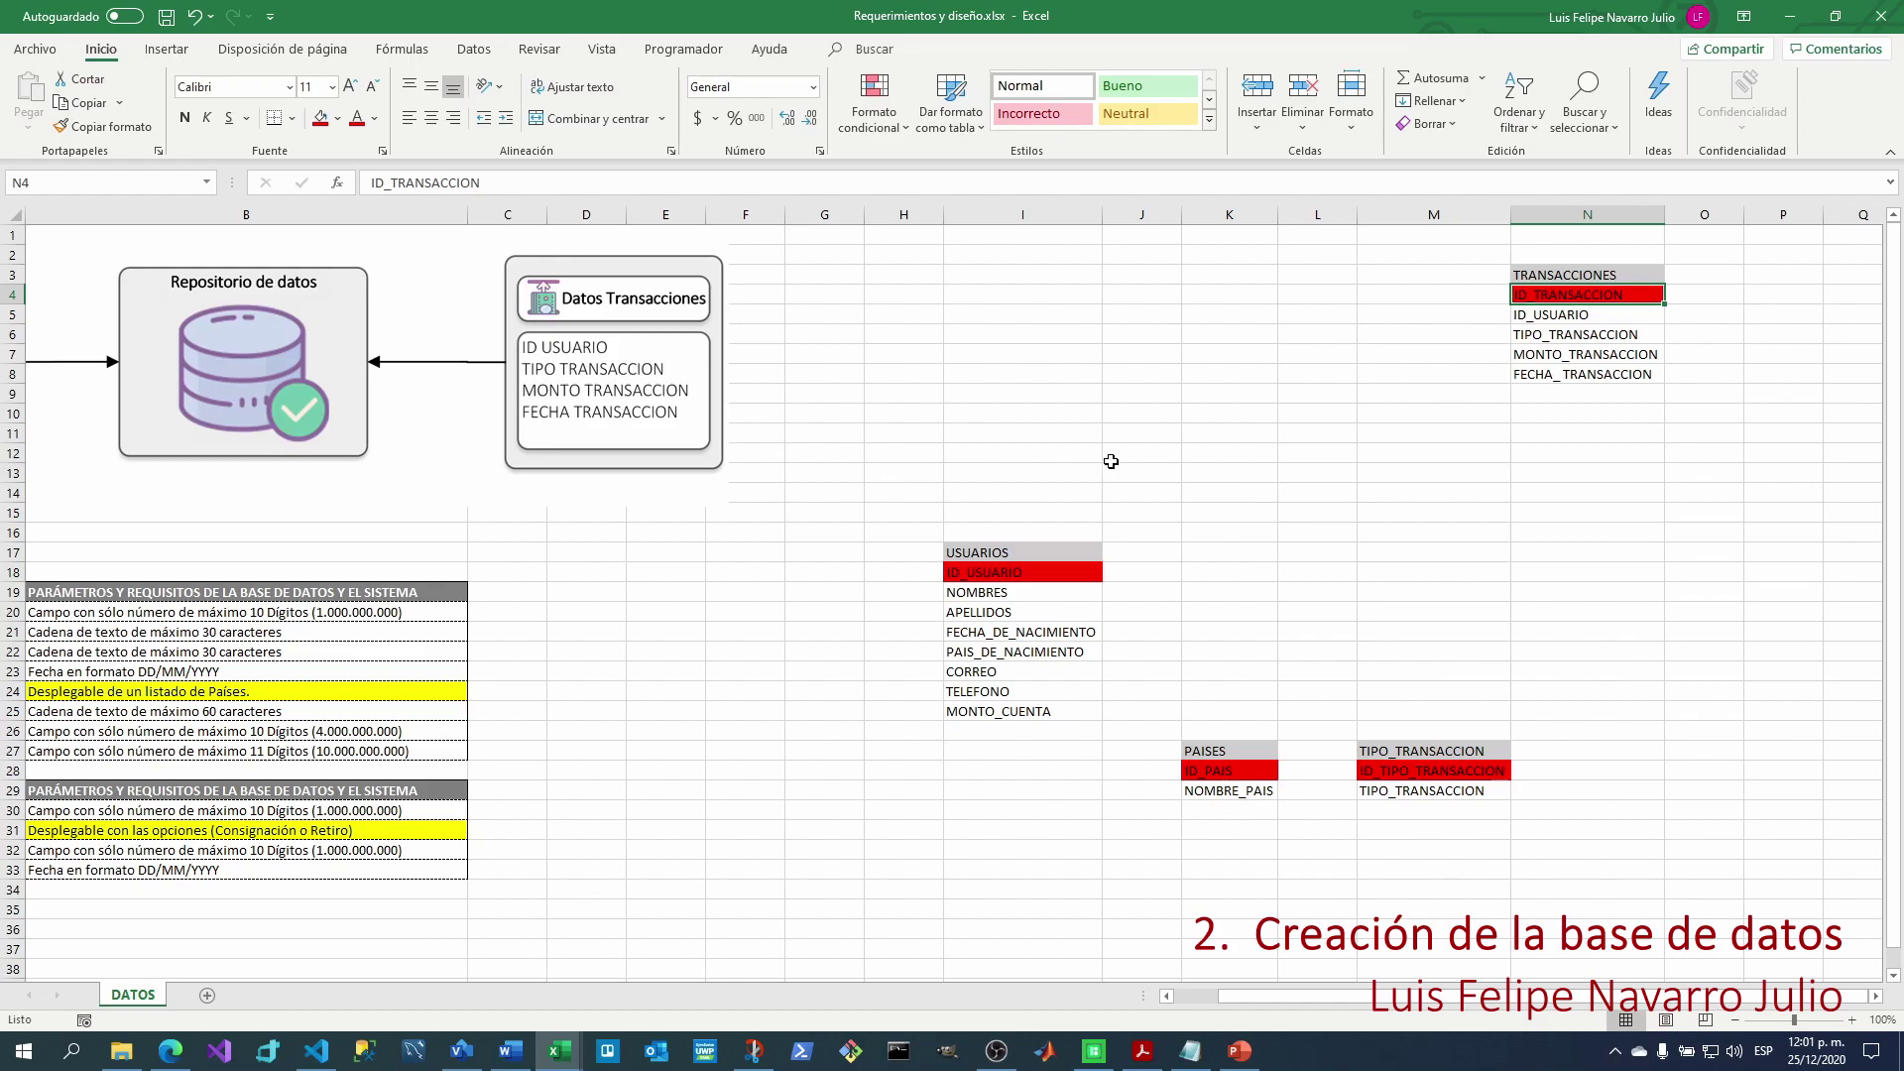
Rename the PAIS_DE_NACIMIENTO field in I22 as IUD_PAIS_DE_NACIMIENTO, and autofit column I.
double_click(946, 651)
double_click(961, 651)
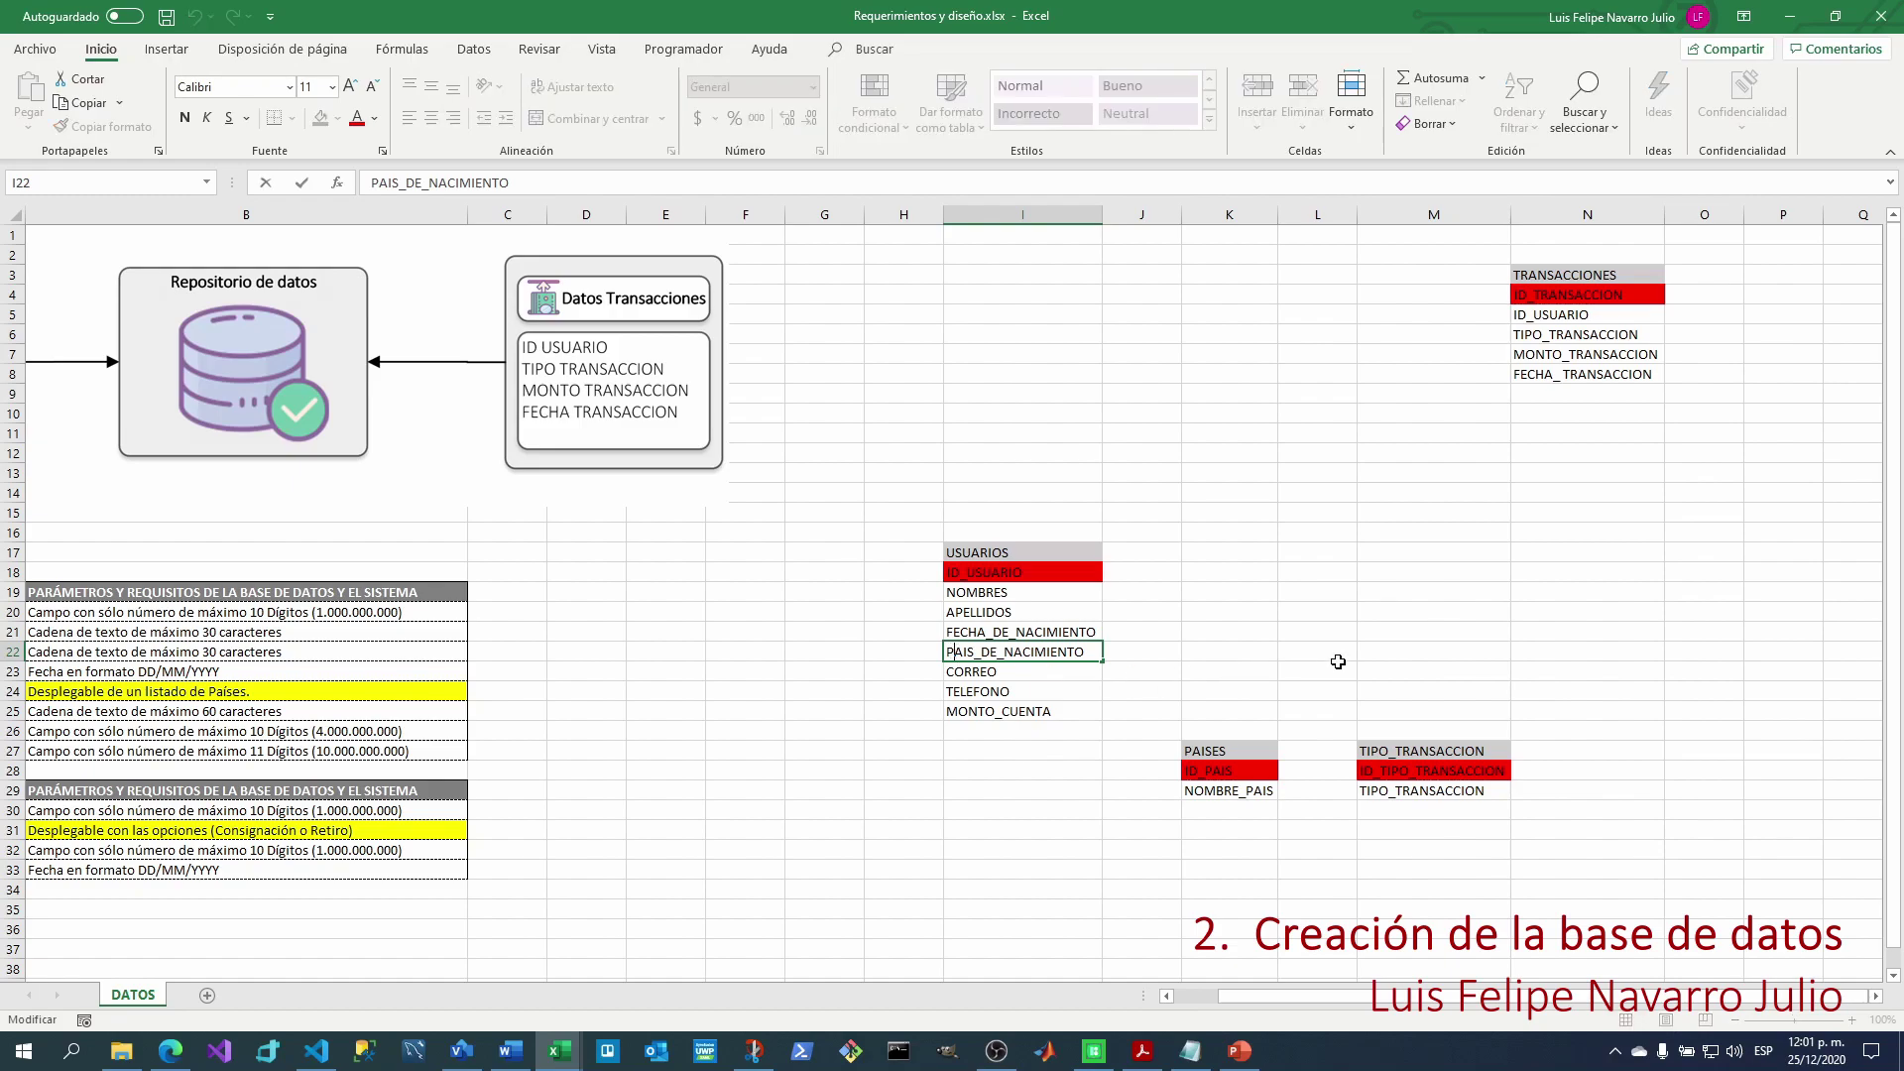
type("IUD_")
key("Return")
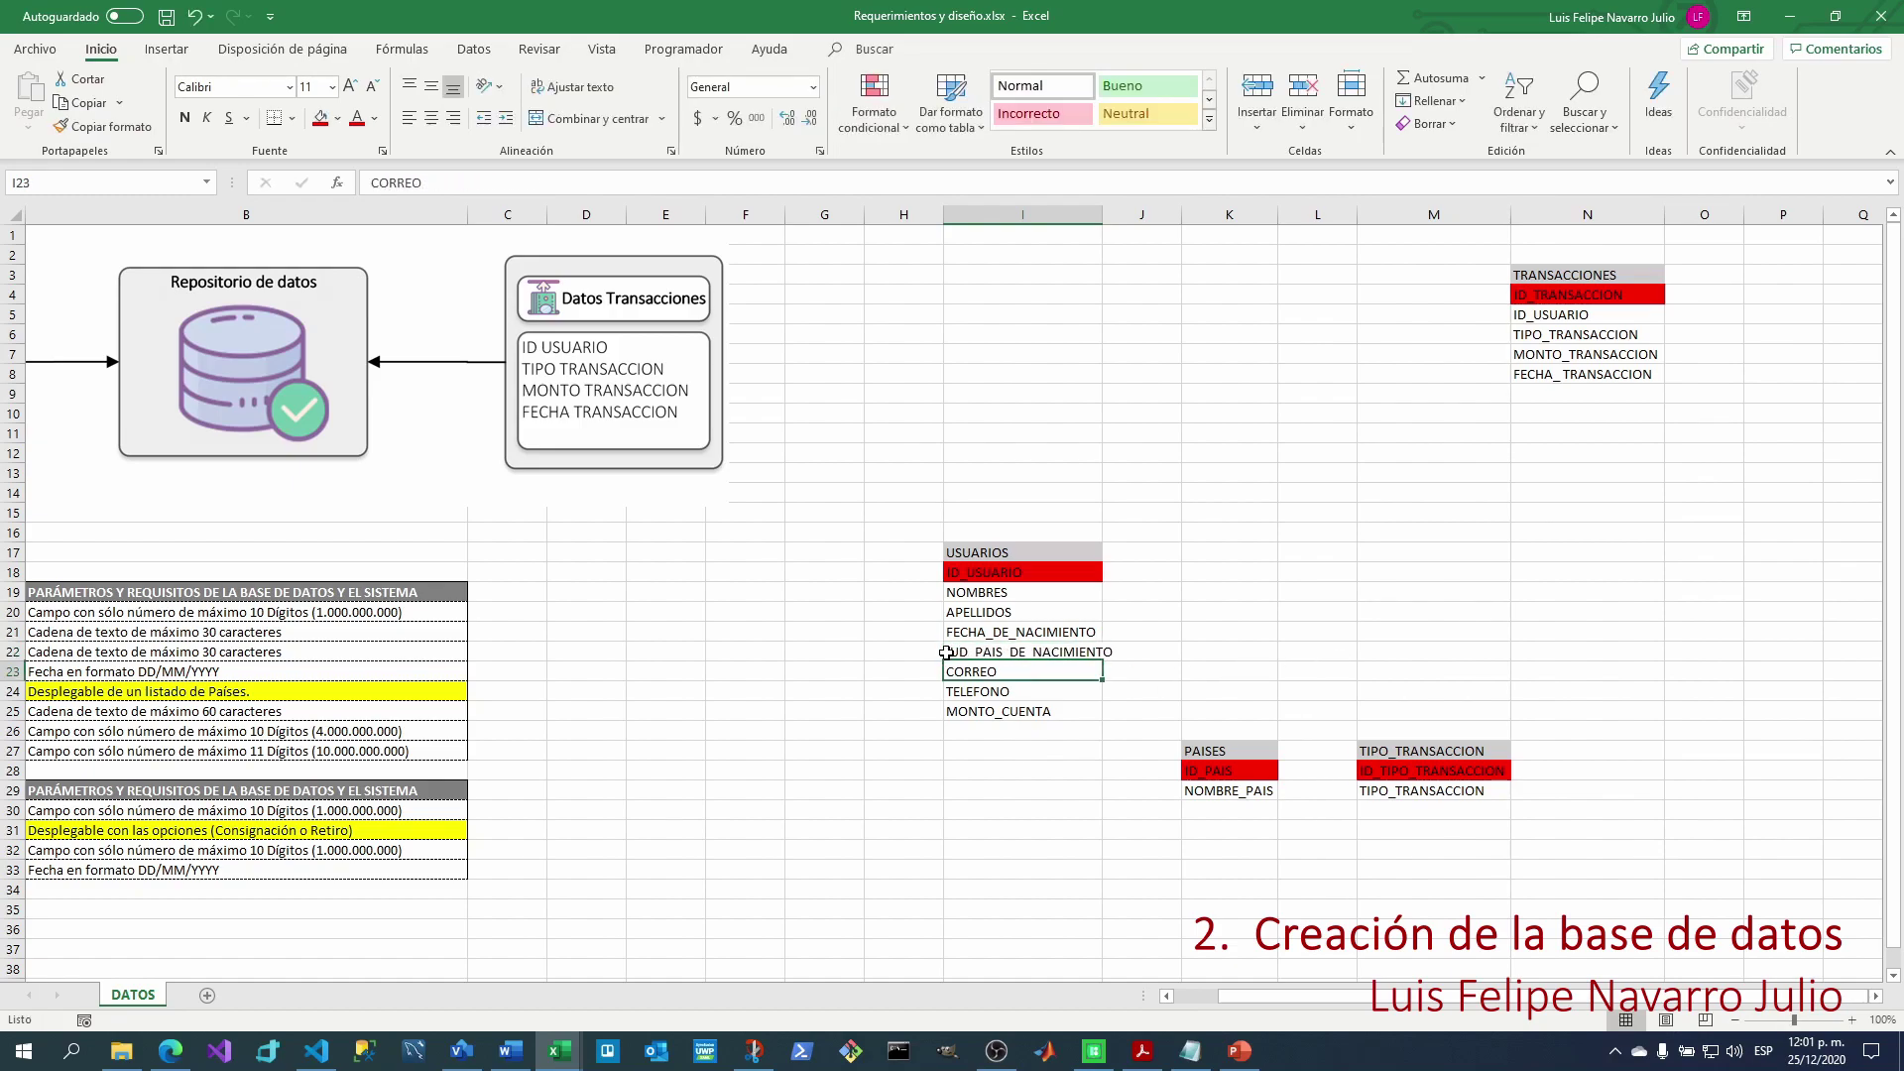
double_click(1103, 217)
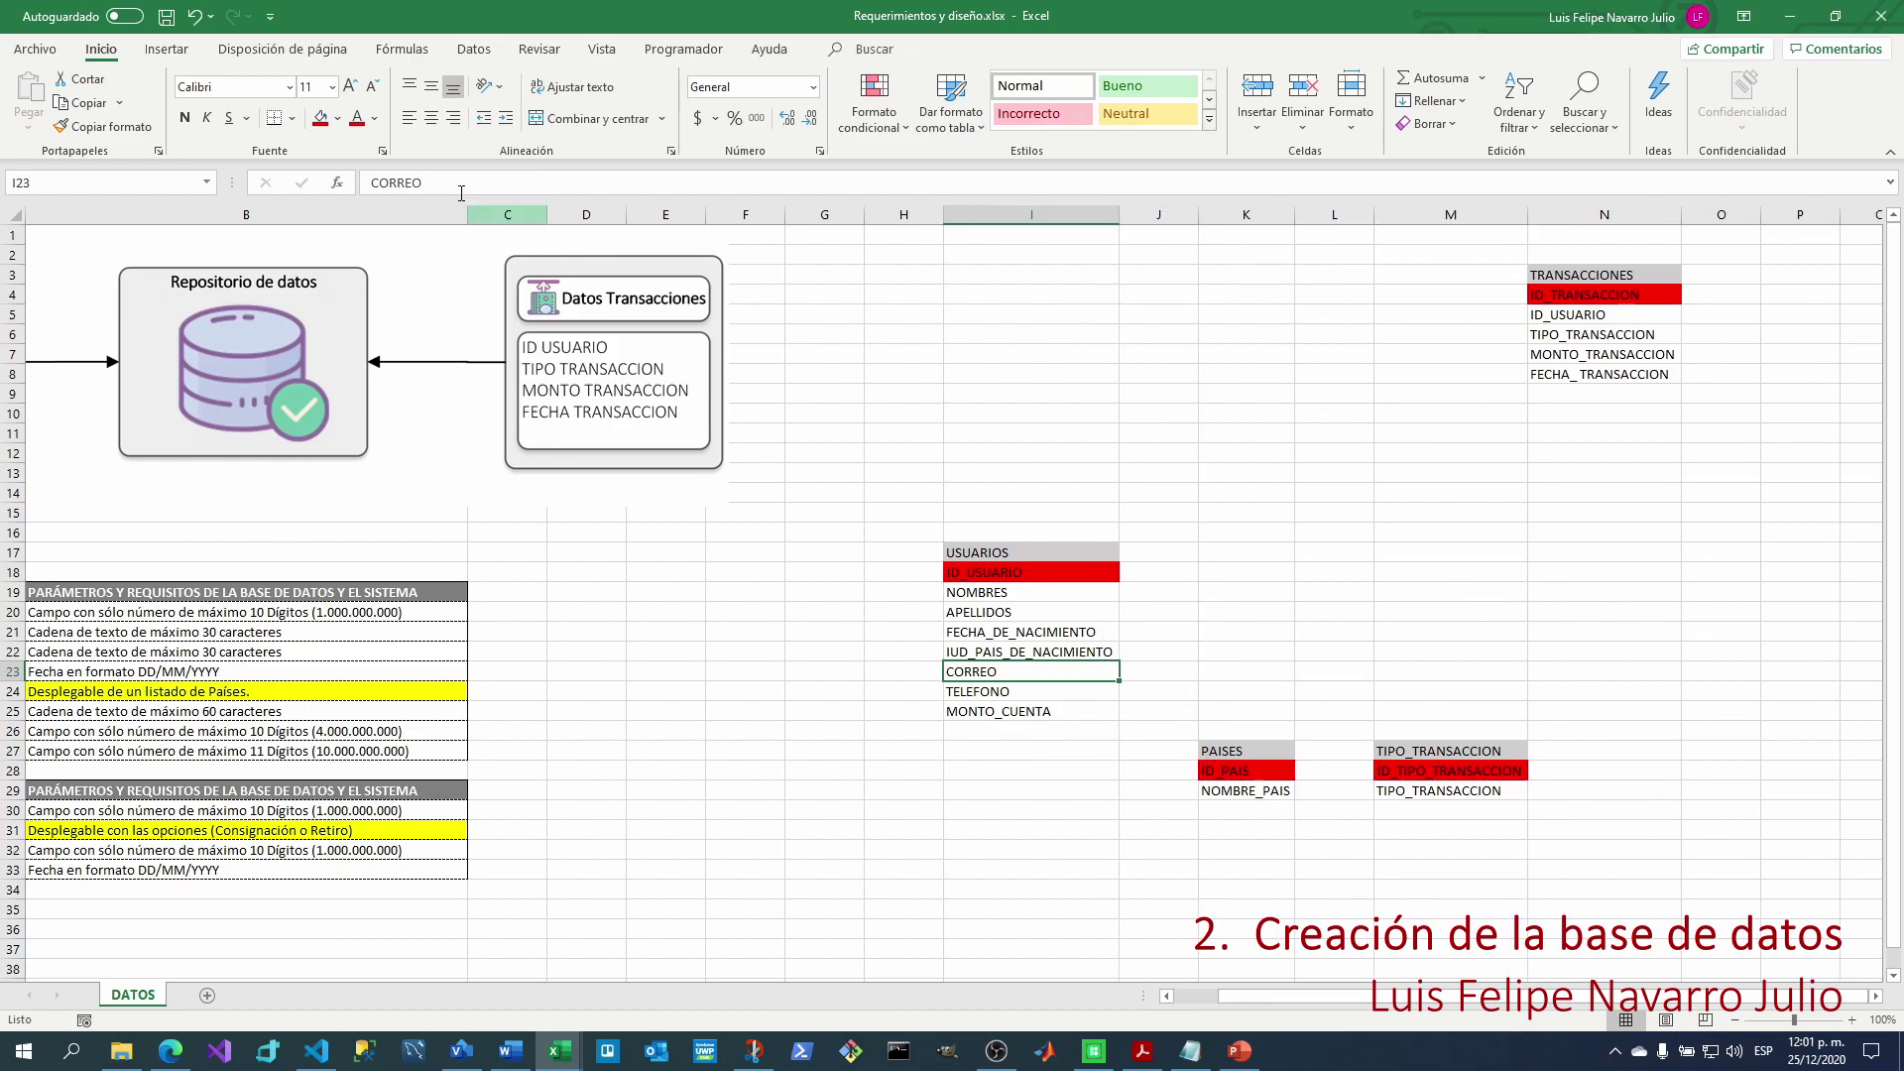
Draw a straight connecting line from the country-of-birth field in I22 to ID_PAIS in K28.
left_click(171, 52)
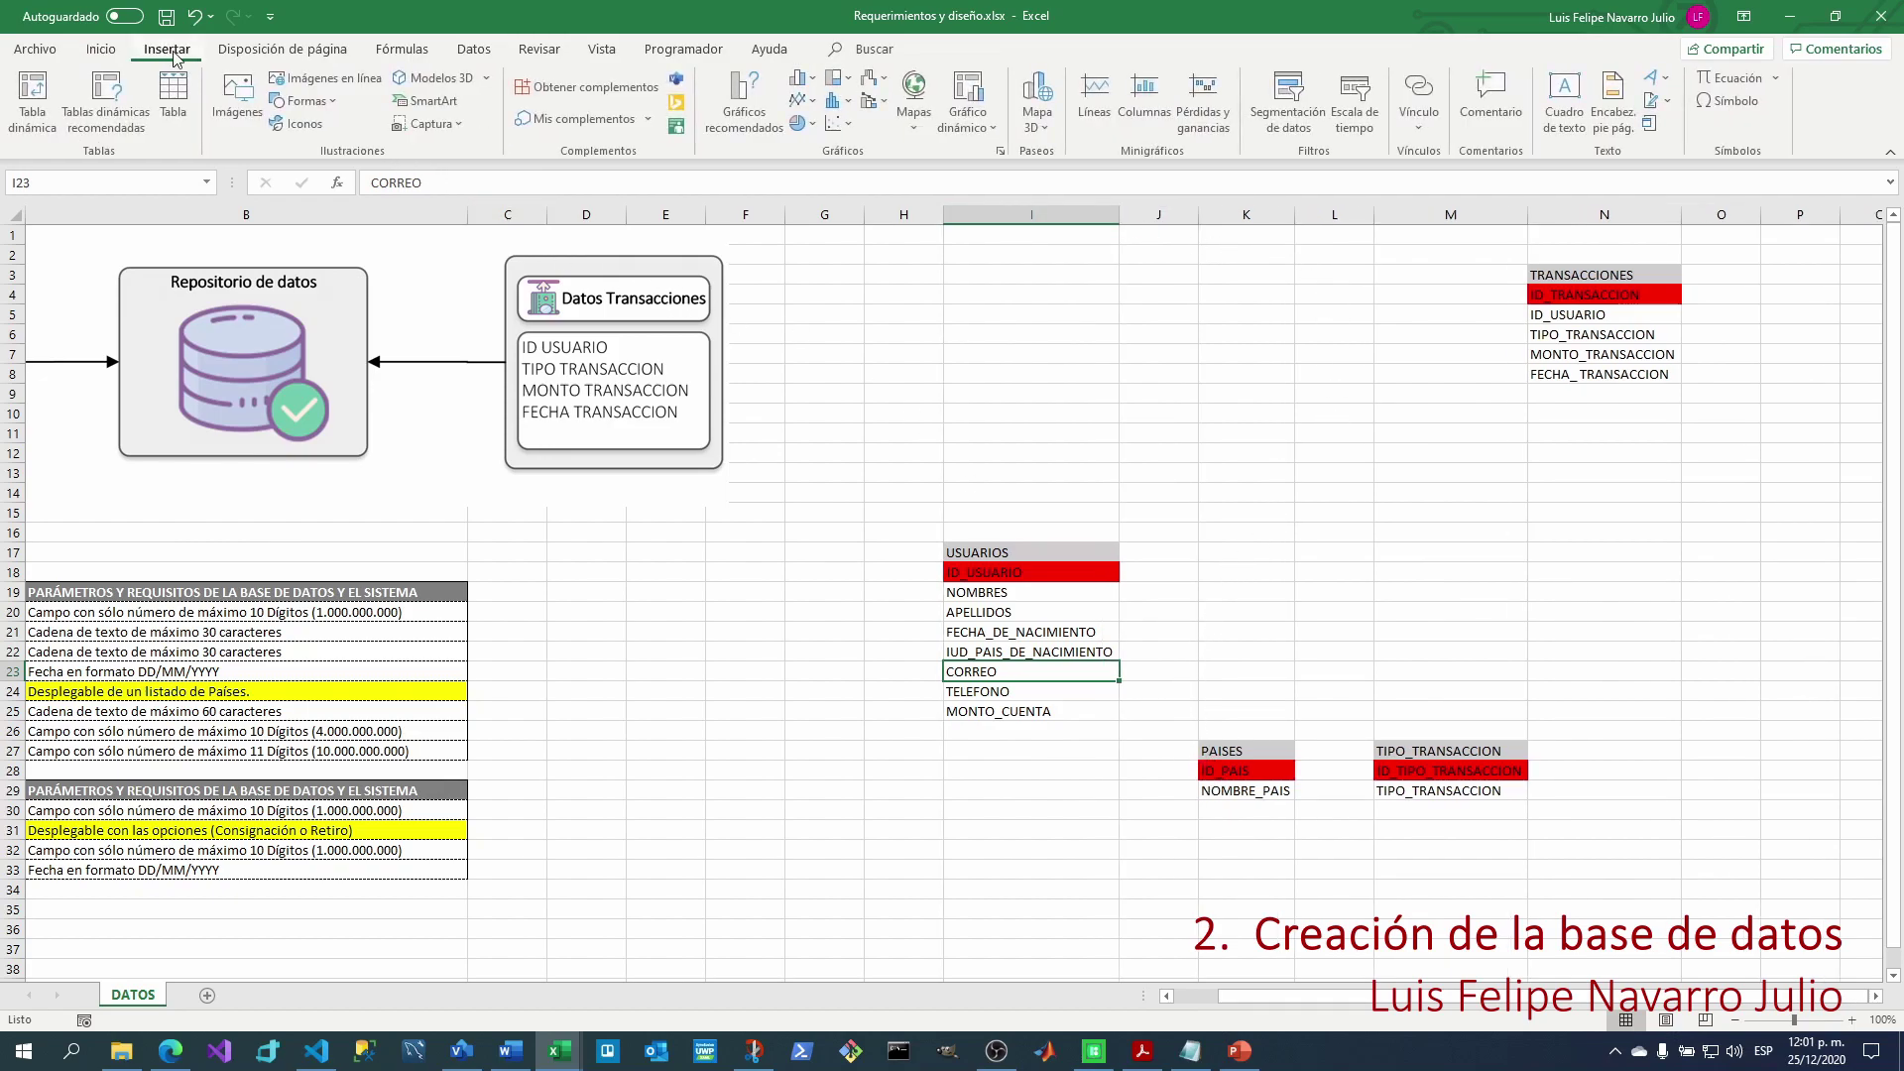
left_click(309, 100)
left_click(282, 227)
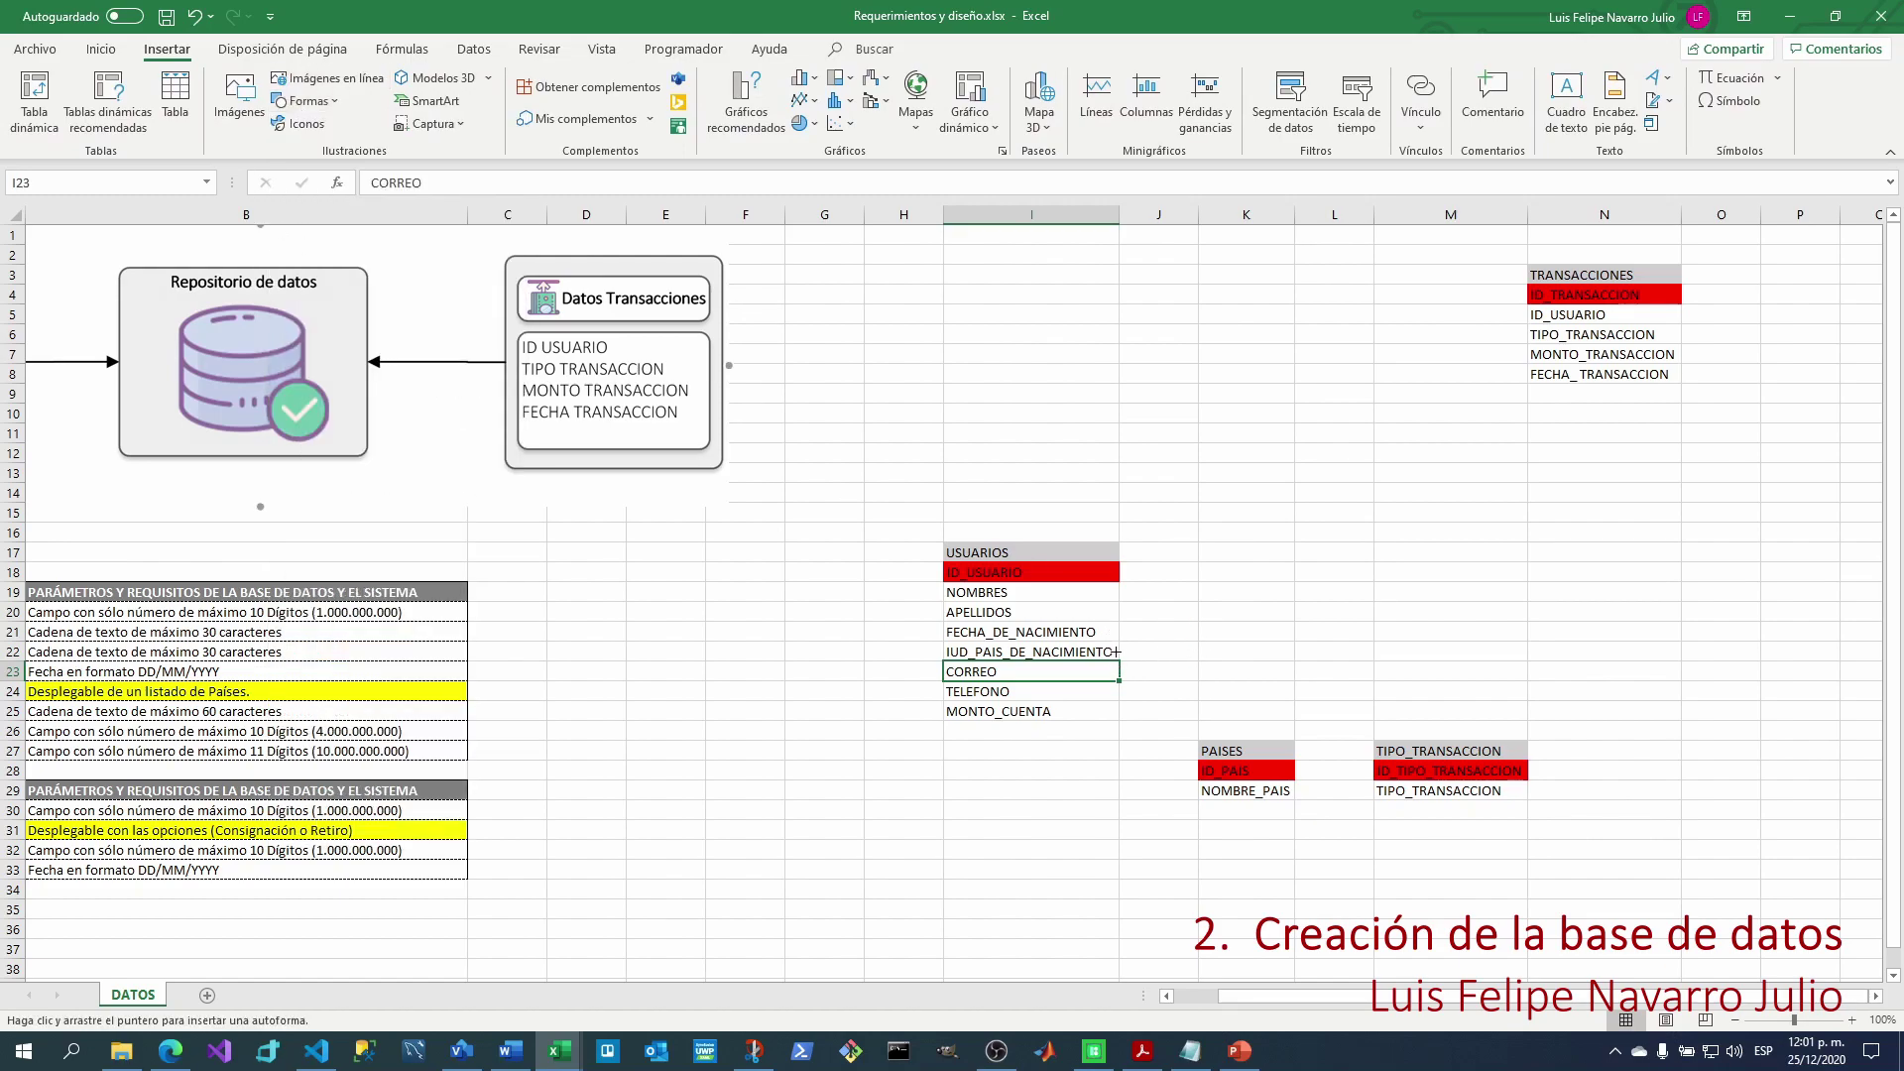
left_click_drag(1117, 652, 1202, 771)
left_click(1182, 820)
Correct the country-of-birth field name in I22 to ID_PAIS_DE_NACIMIENTO.
double_click(957, 651)
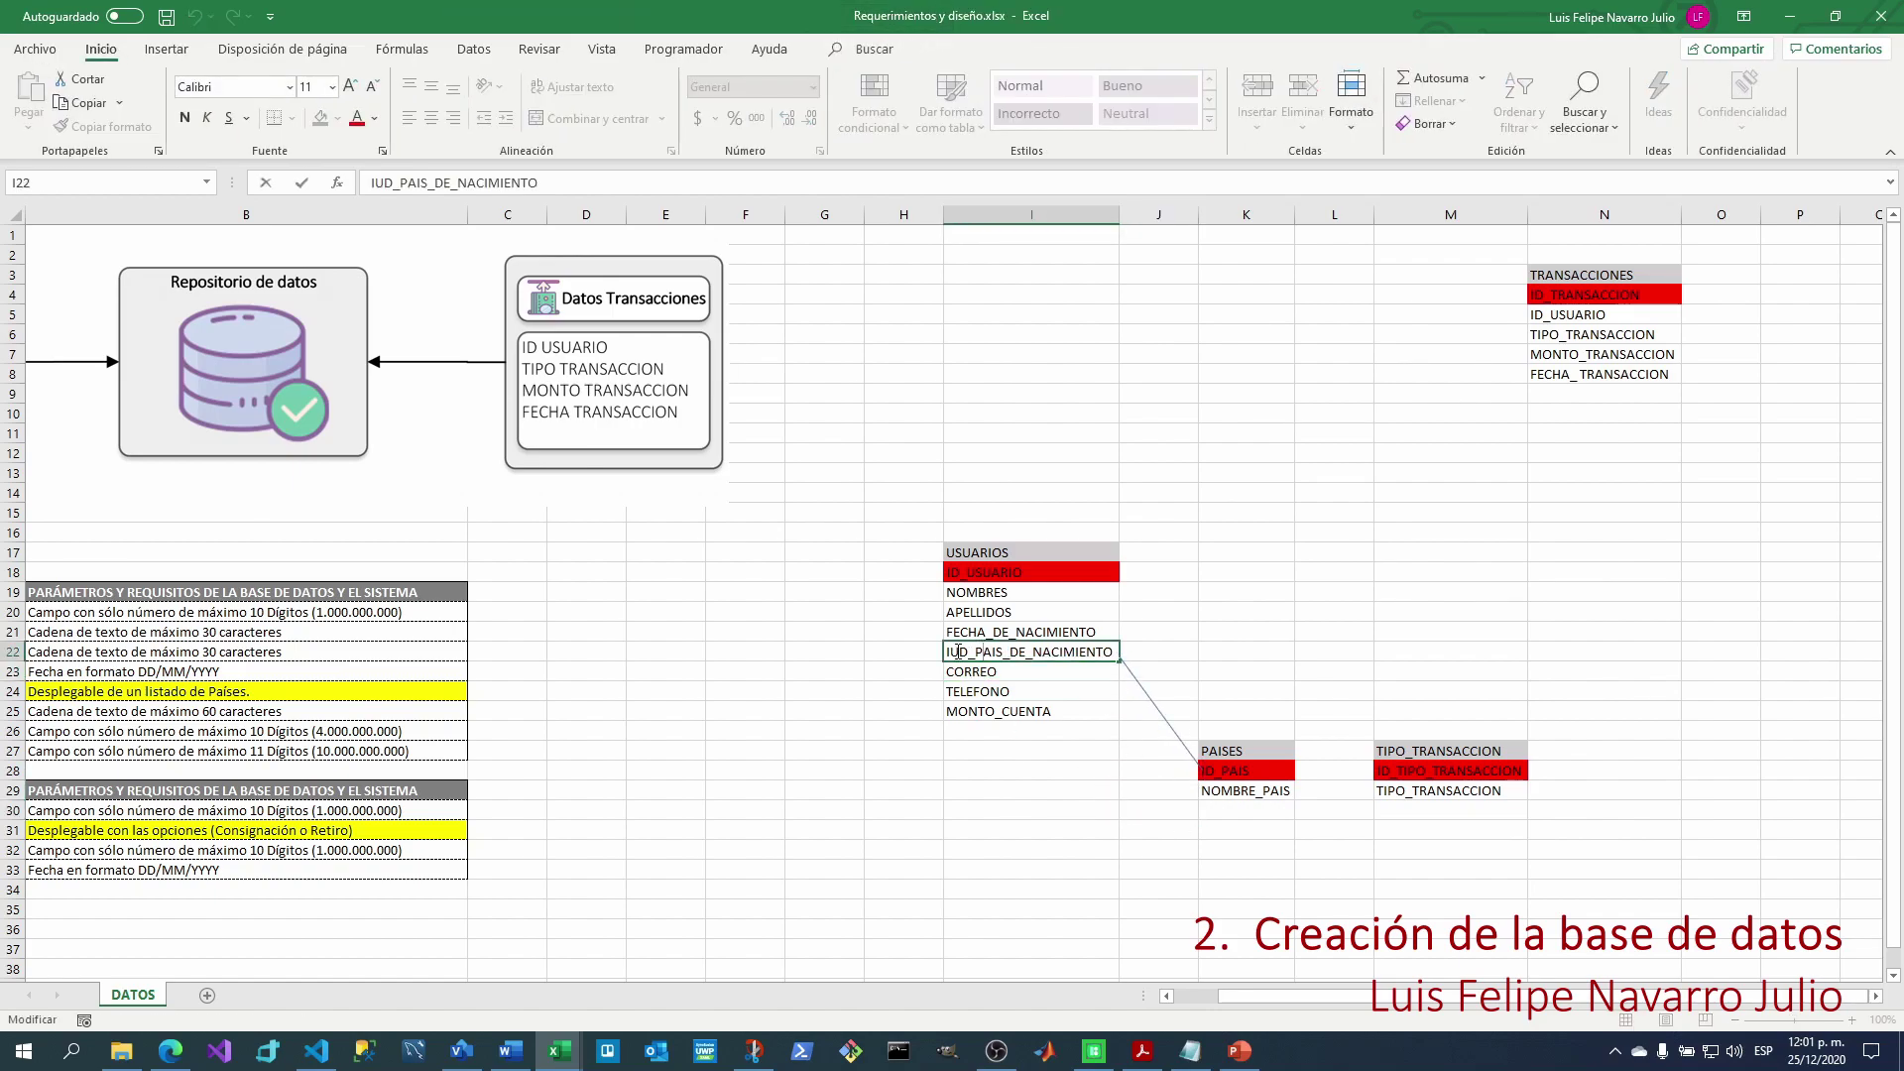
key("BackSpace")
key("Return")
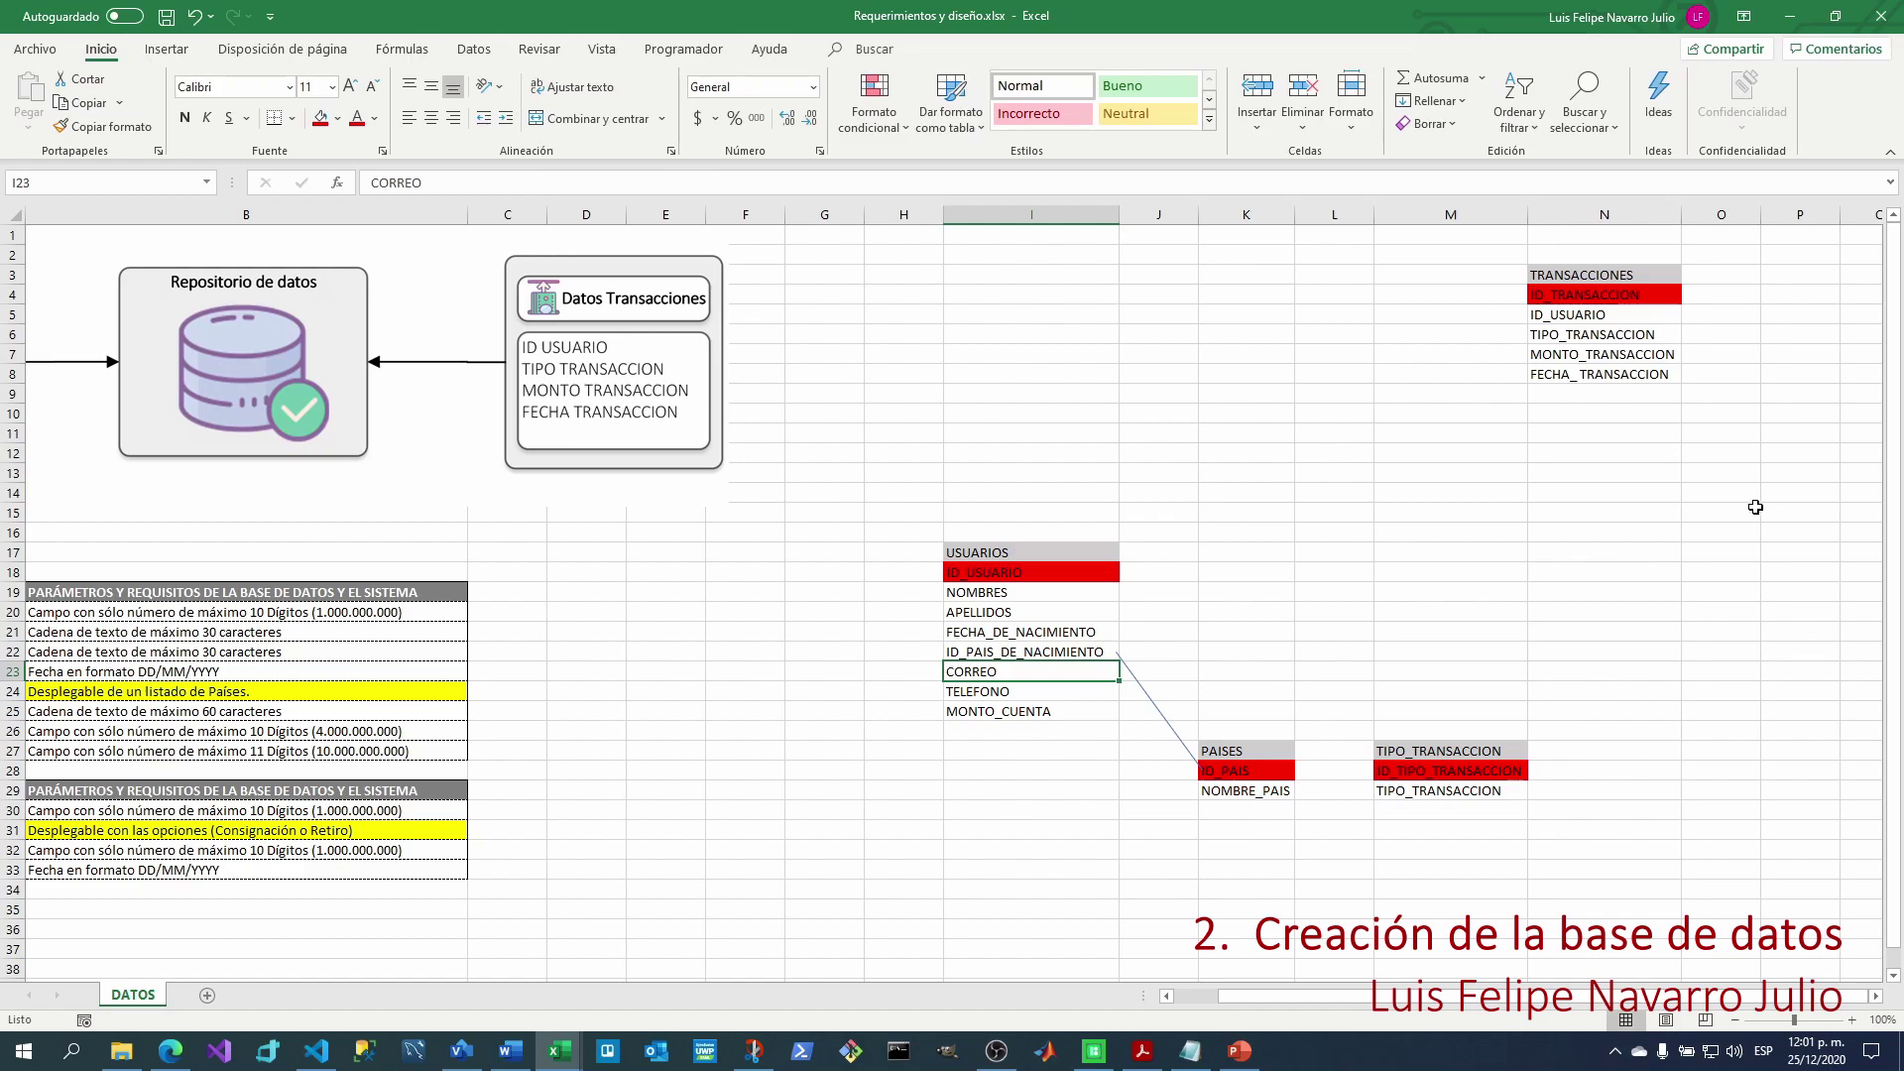
key("Right")
key("Right")
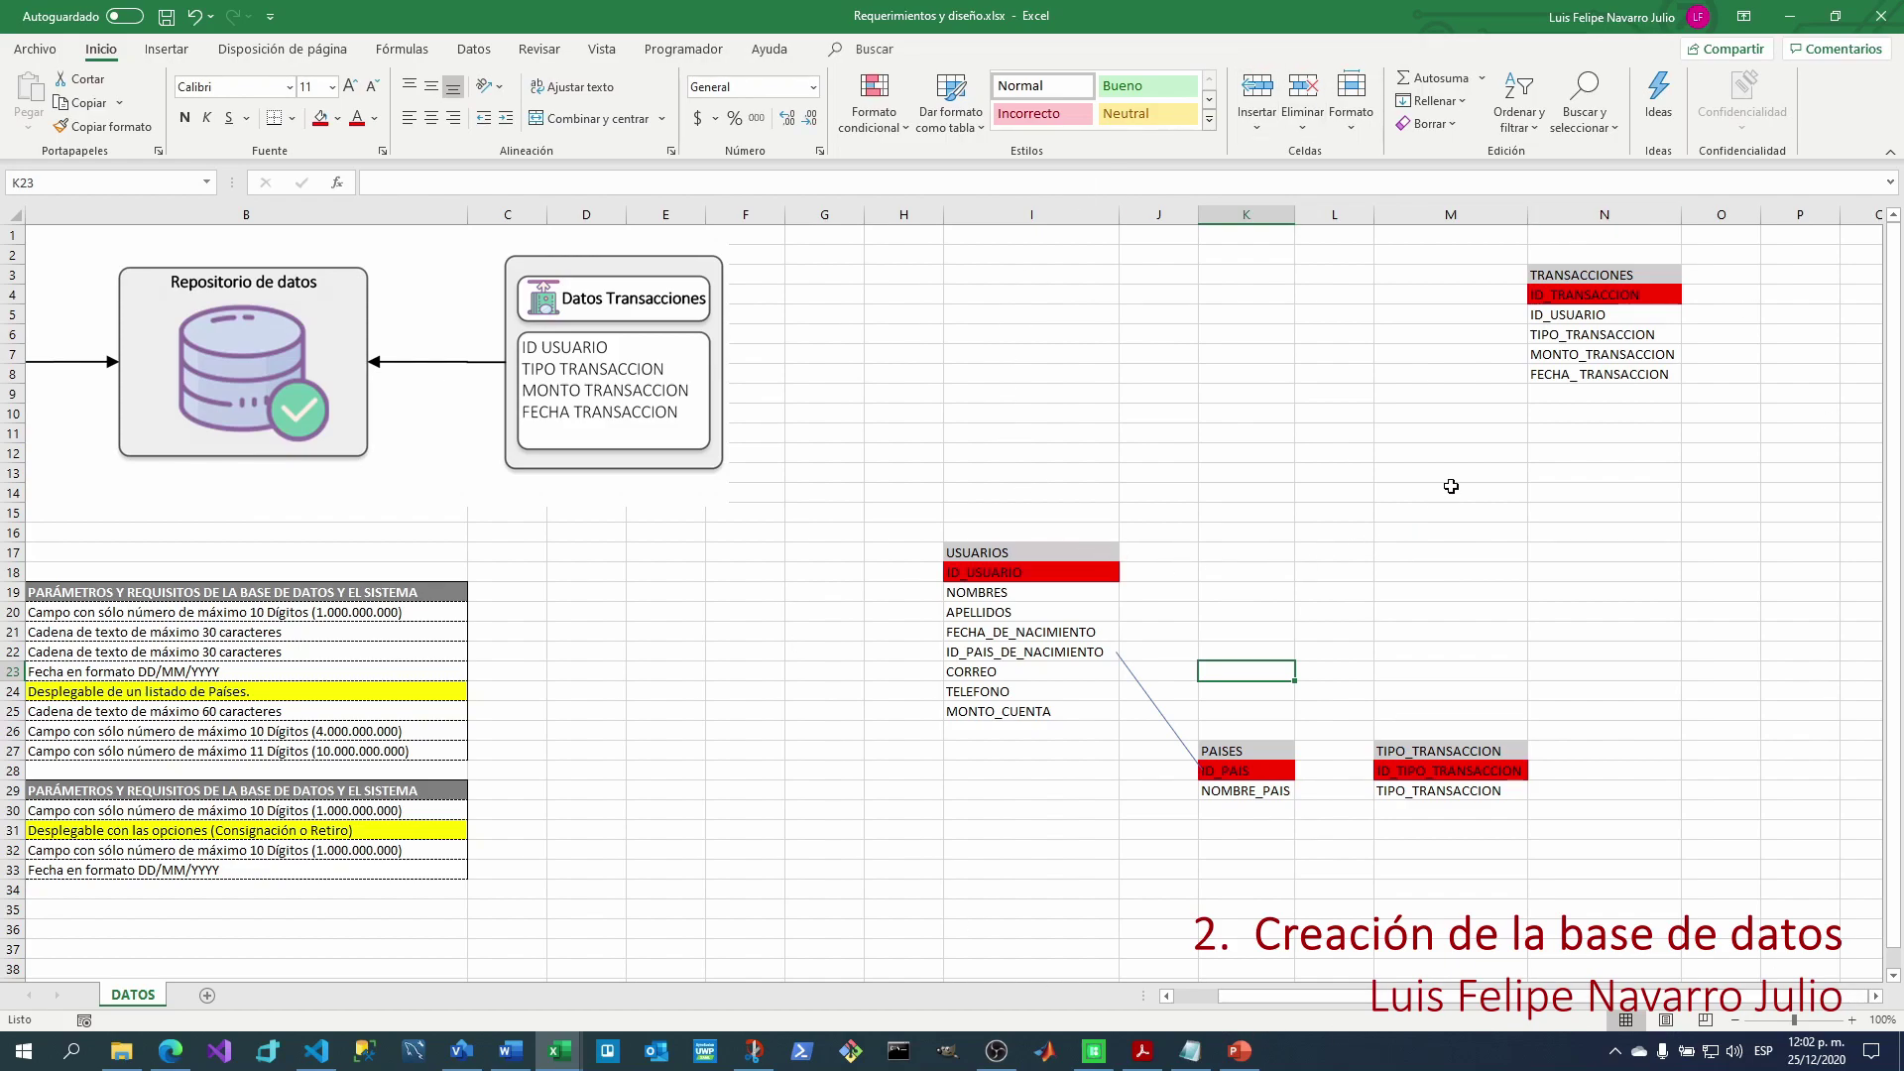
key("Right")
key("Right")
key("Down")
key("Down")
key("Down")
key("Down")
key("Down")
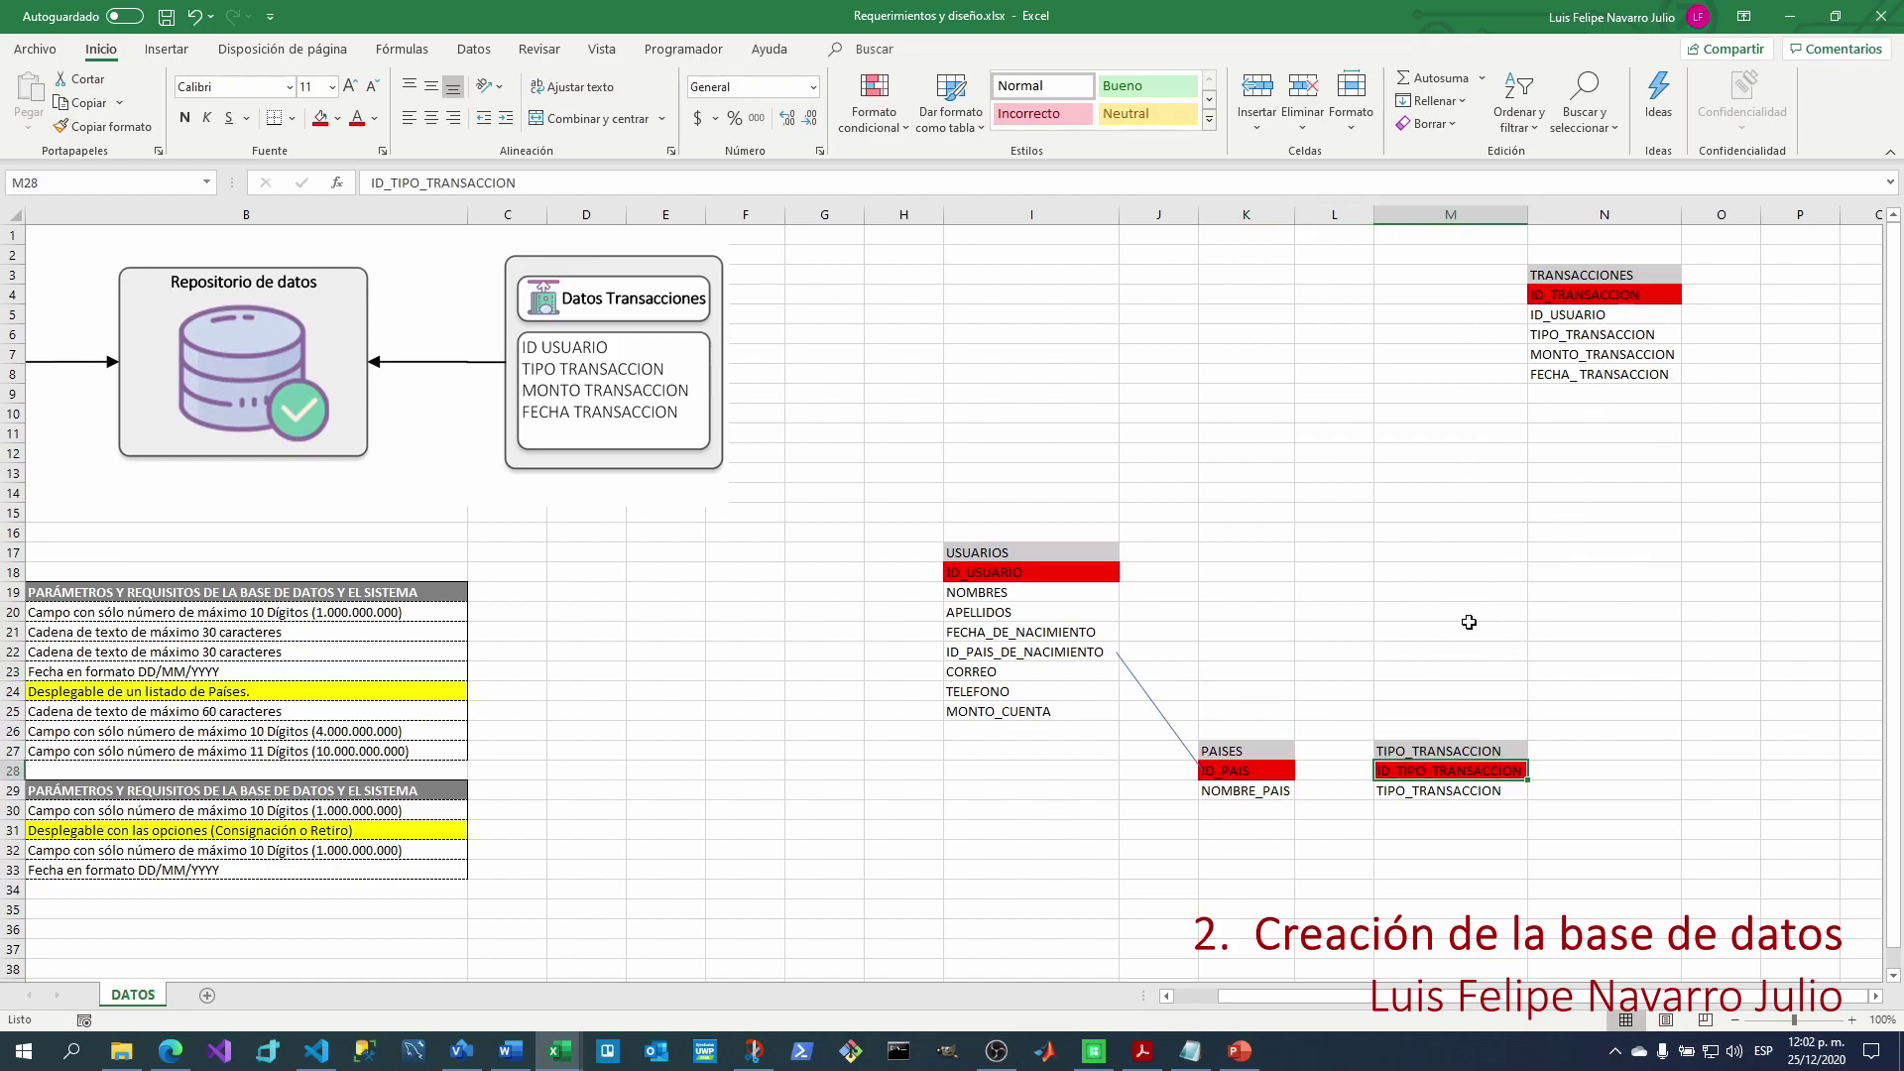
Rename the TIPO_TRANSACCION field in N6 of the TRANSACCIONES table as ID_TIPO_TRANSACCION_USUARIO.
double_click(1534, 334)
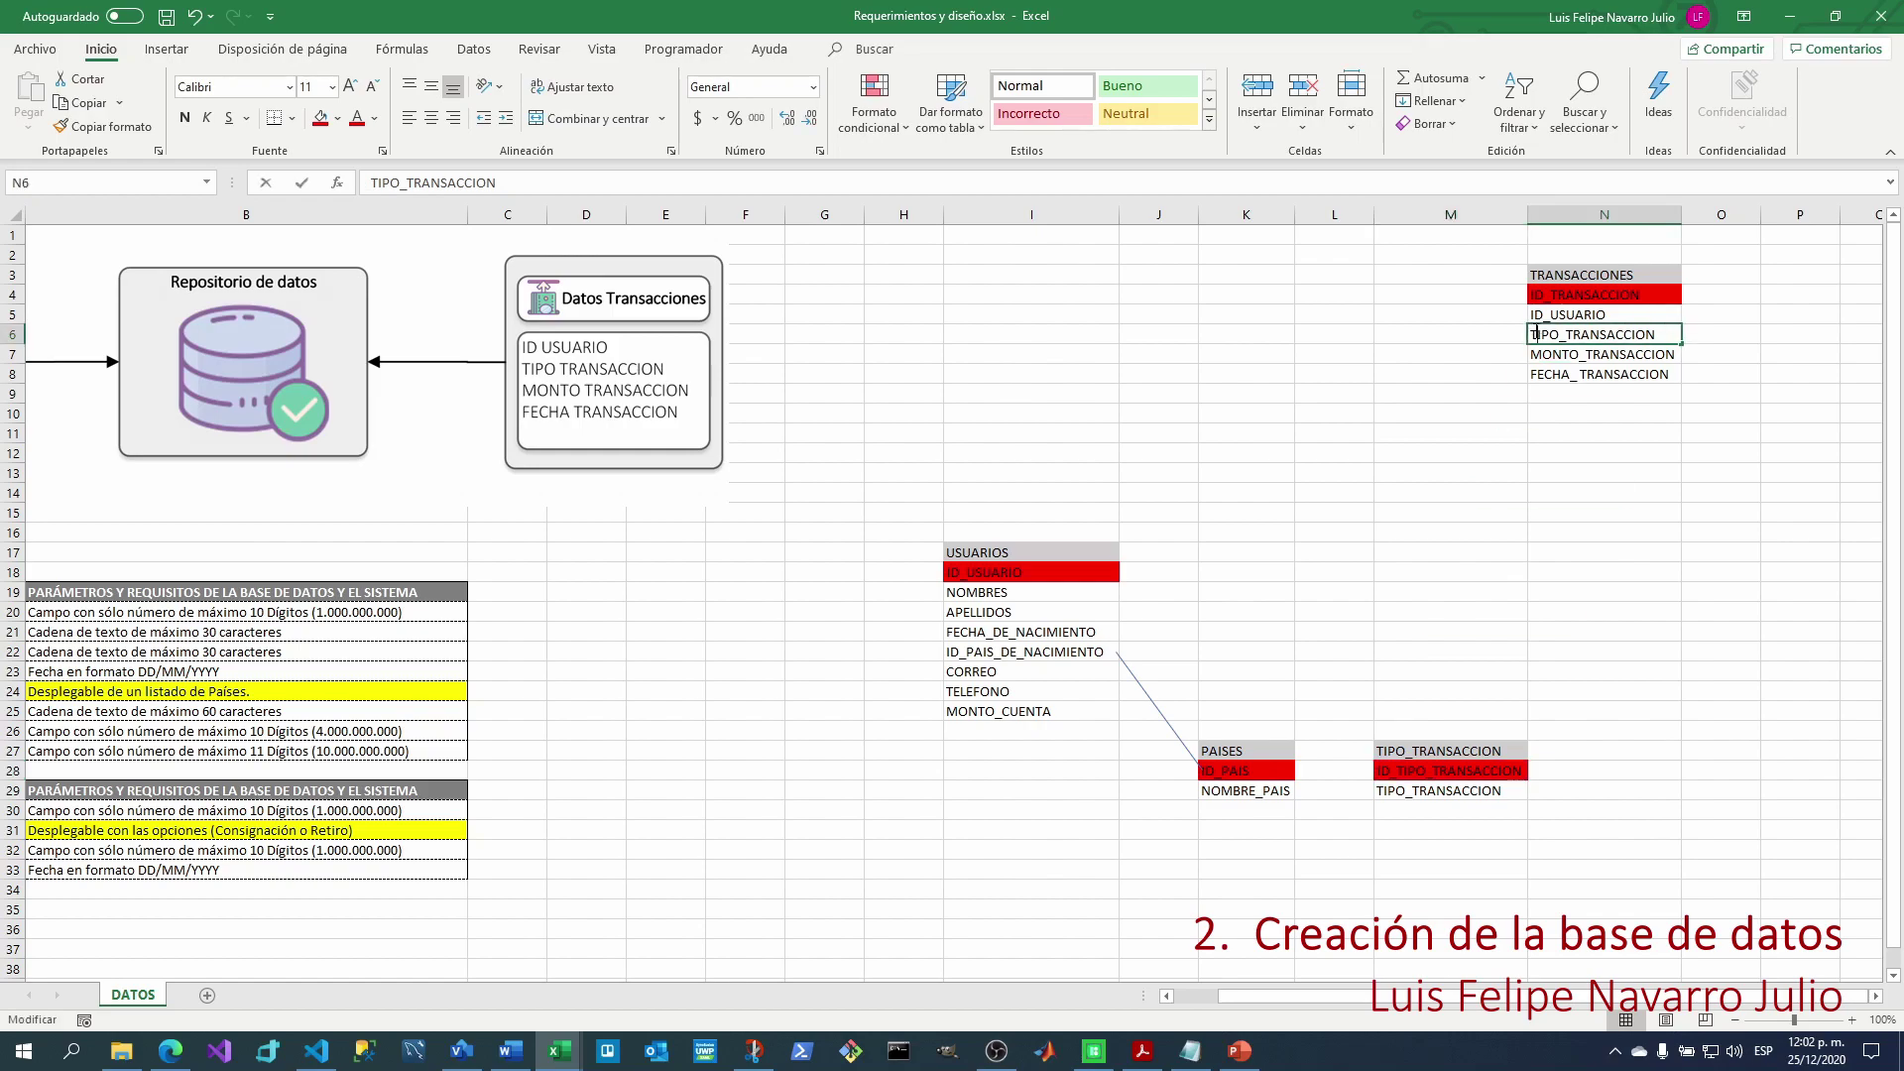
type("ID_")
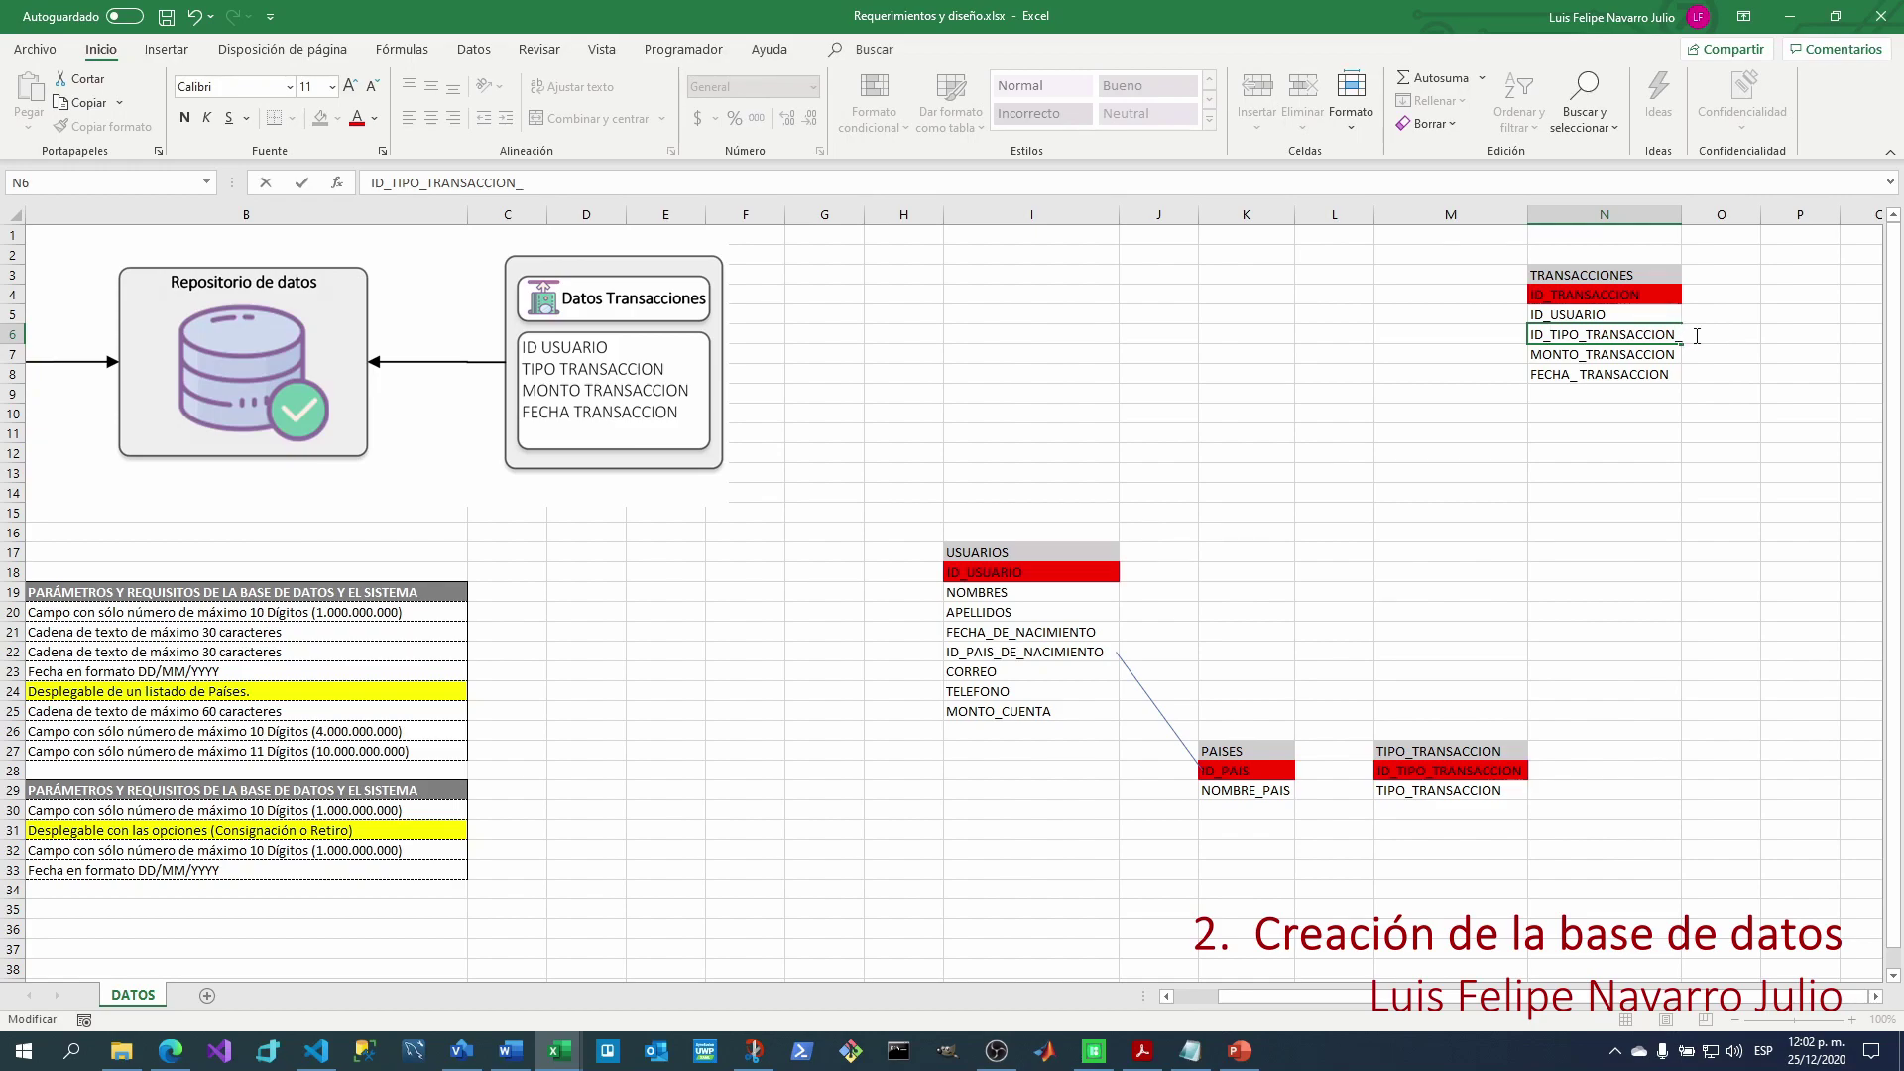
type("USUARIO")
key("Return")
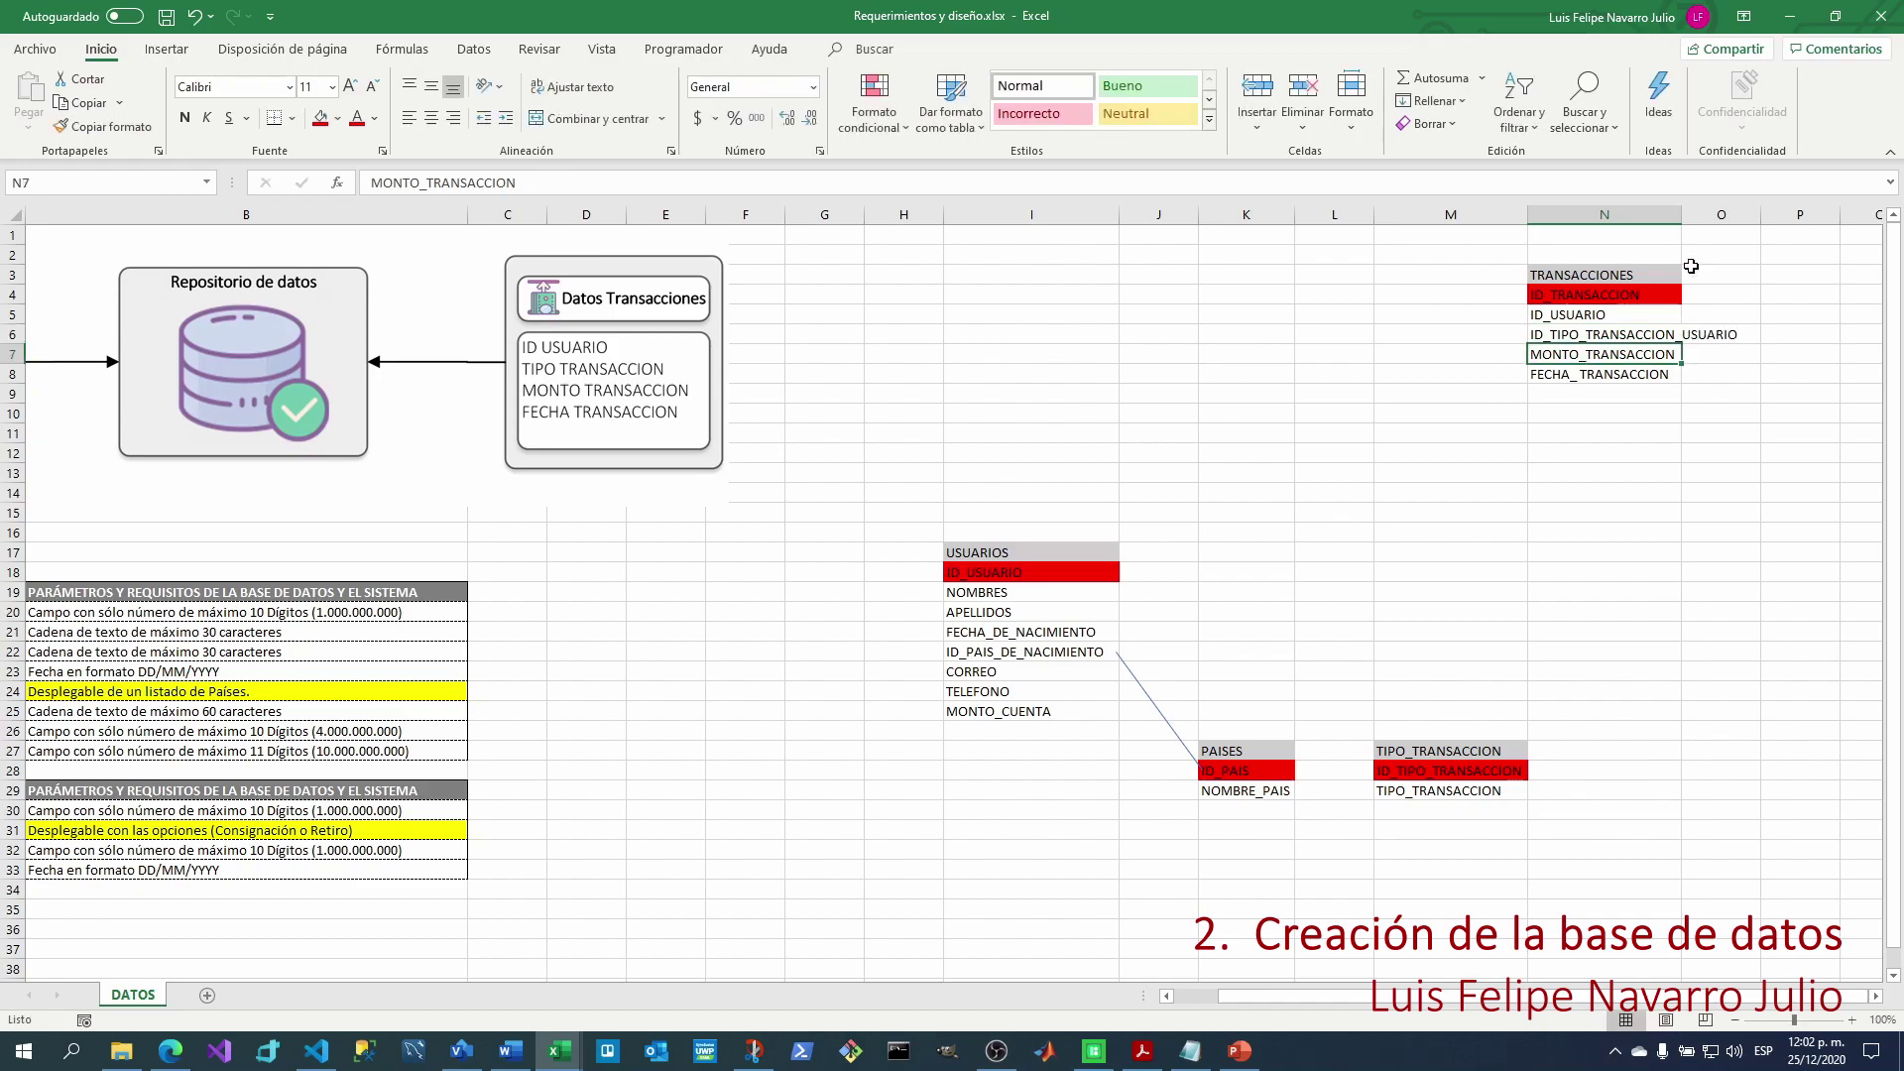
Autofit column N and paste a connector line linking ID_TIPO_TRANSACCION_USUARIO in N6 to ID_TIPO_TRANSACCION in M28.
double_click(1682, 215)
key("ctrl+v")
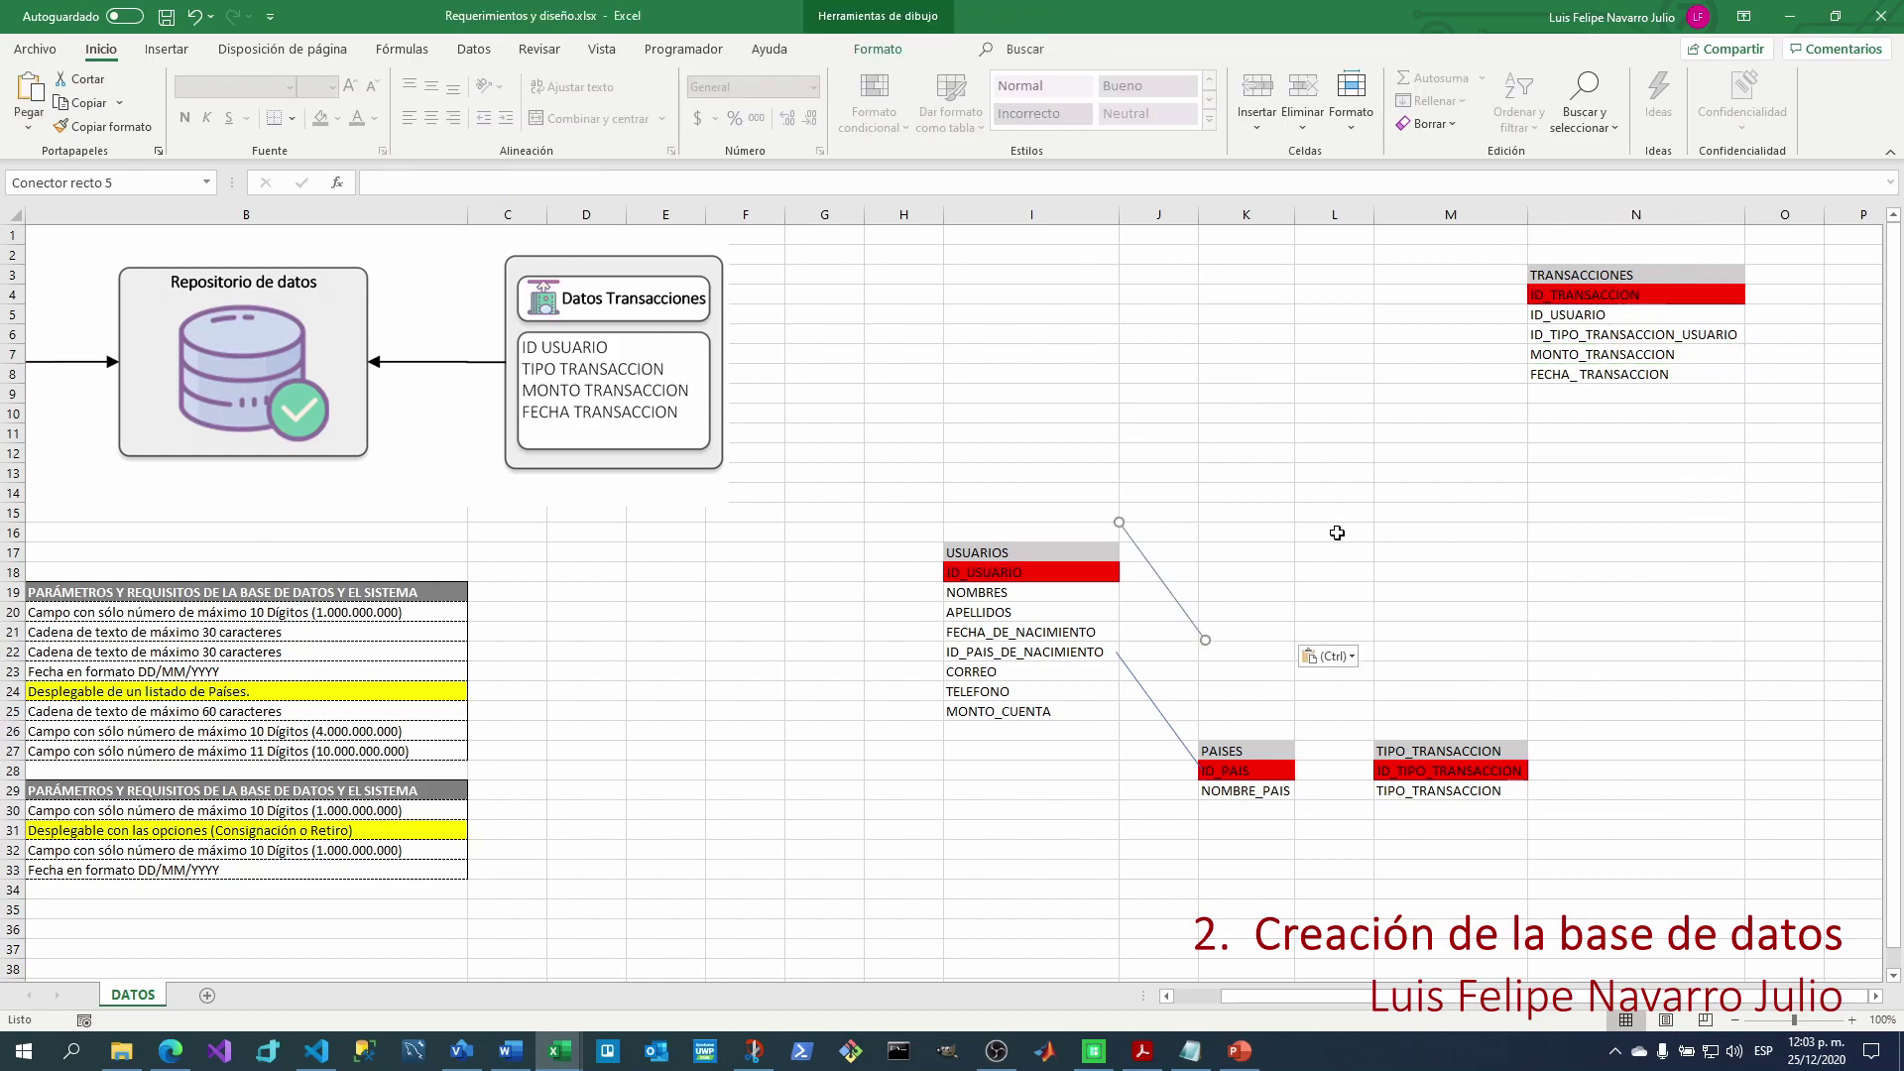
left_click_drag(1116, 518, 1531, 335)
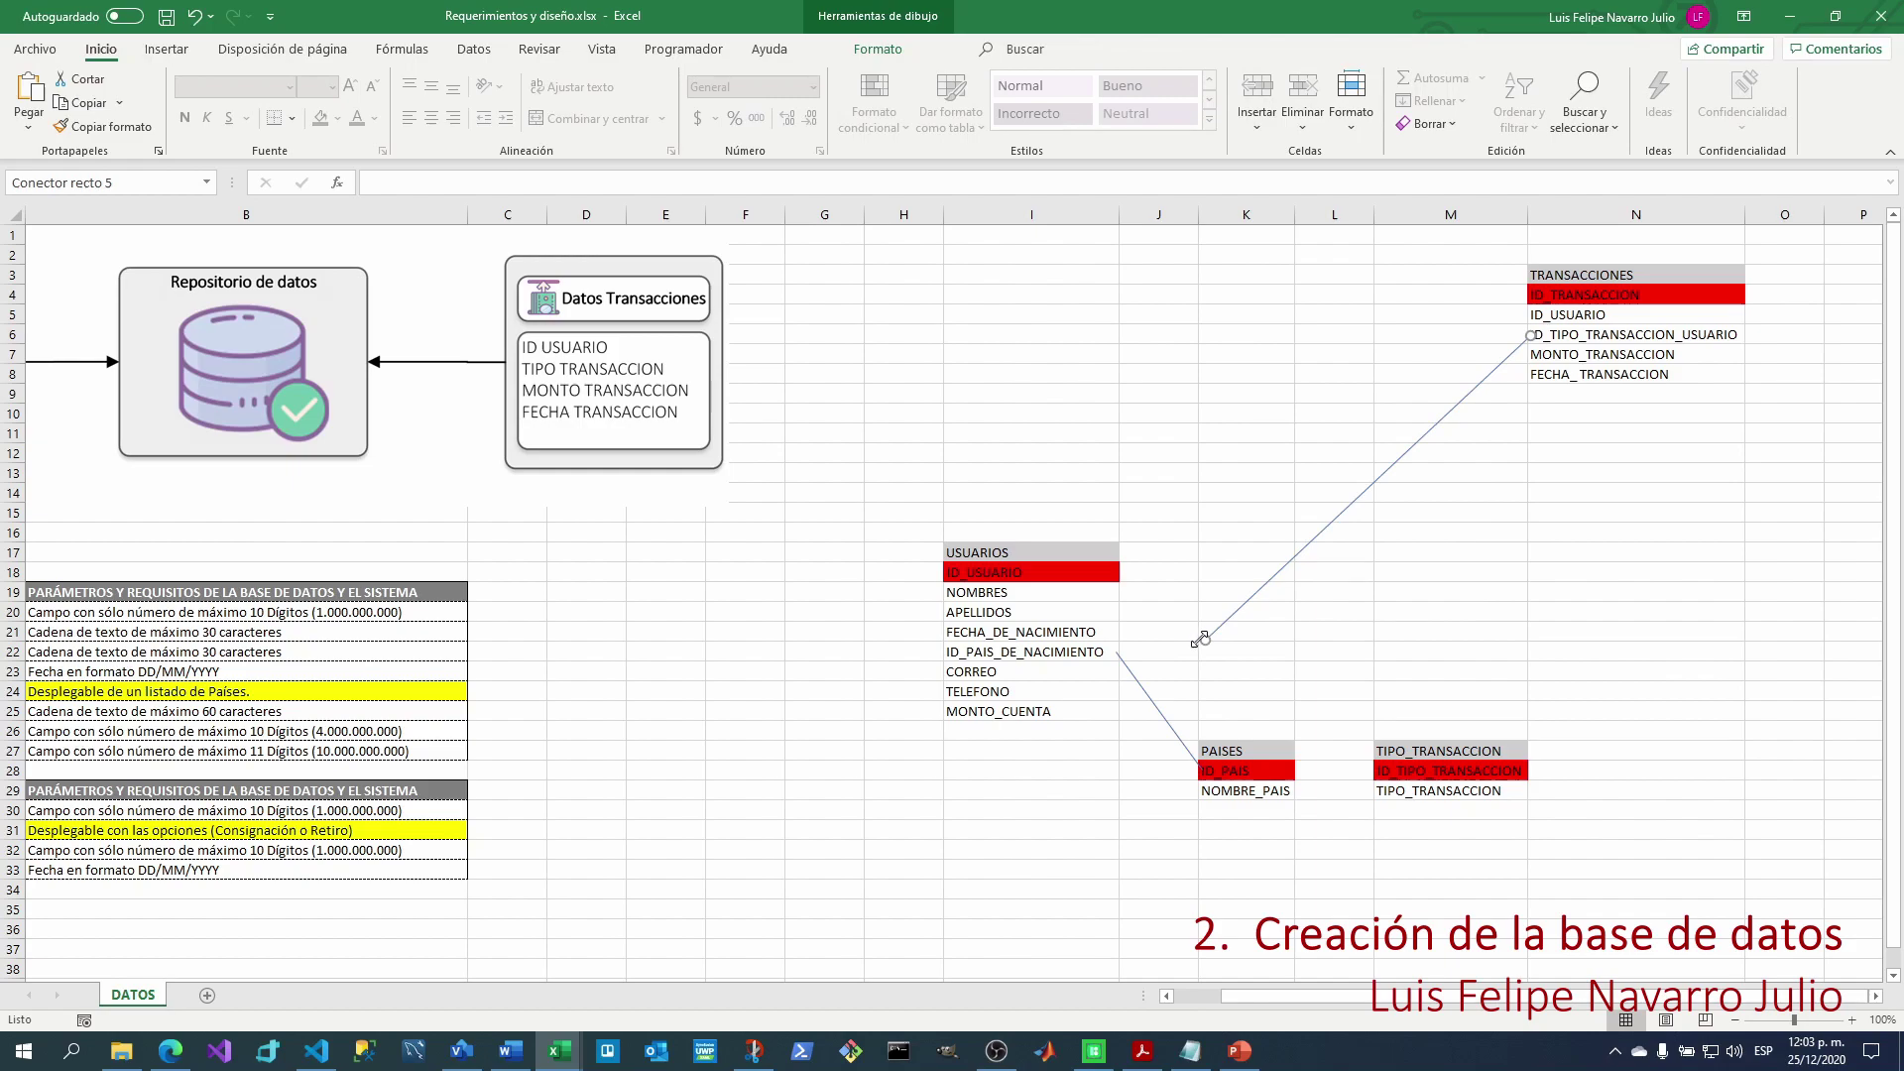
left_click_drag(1205, 640, 1524, 770)
left_click(1690, 479)
left_click(1627, 632)
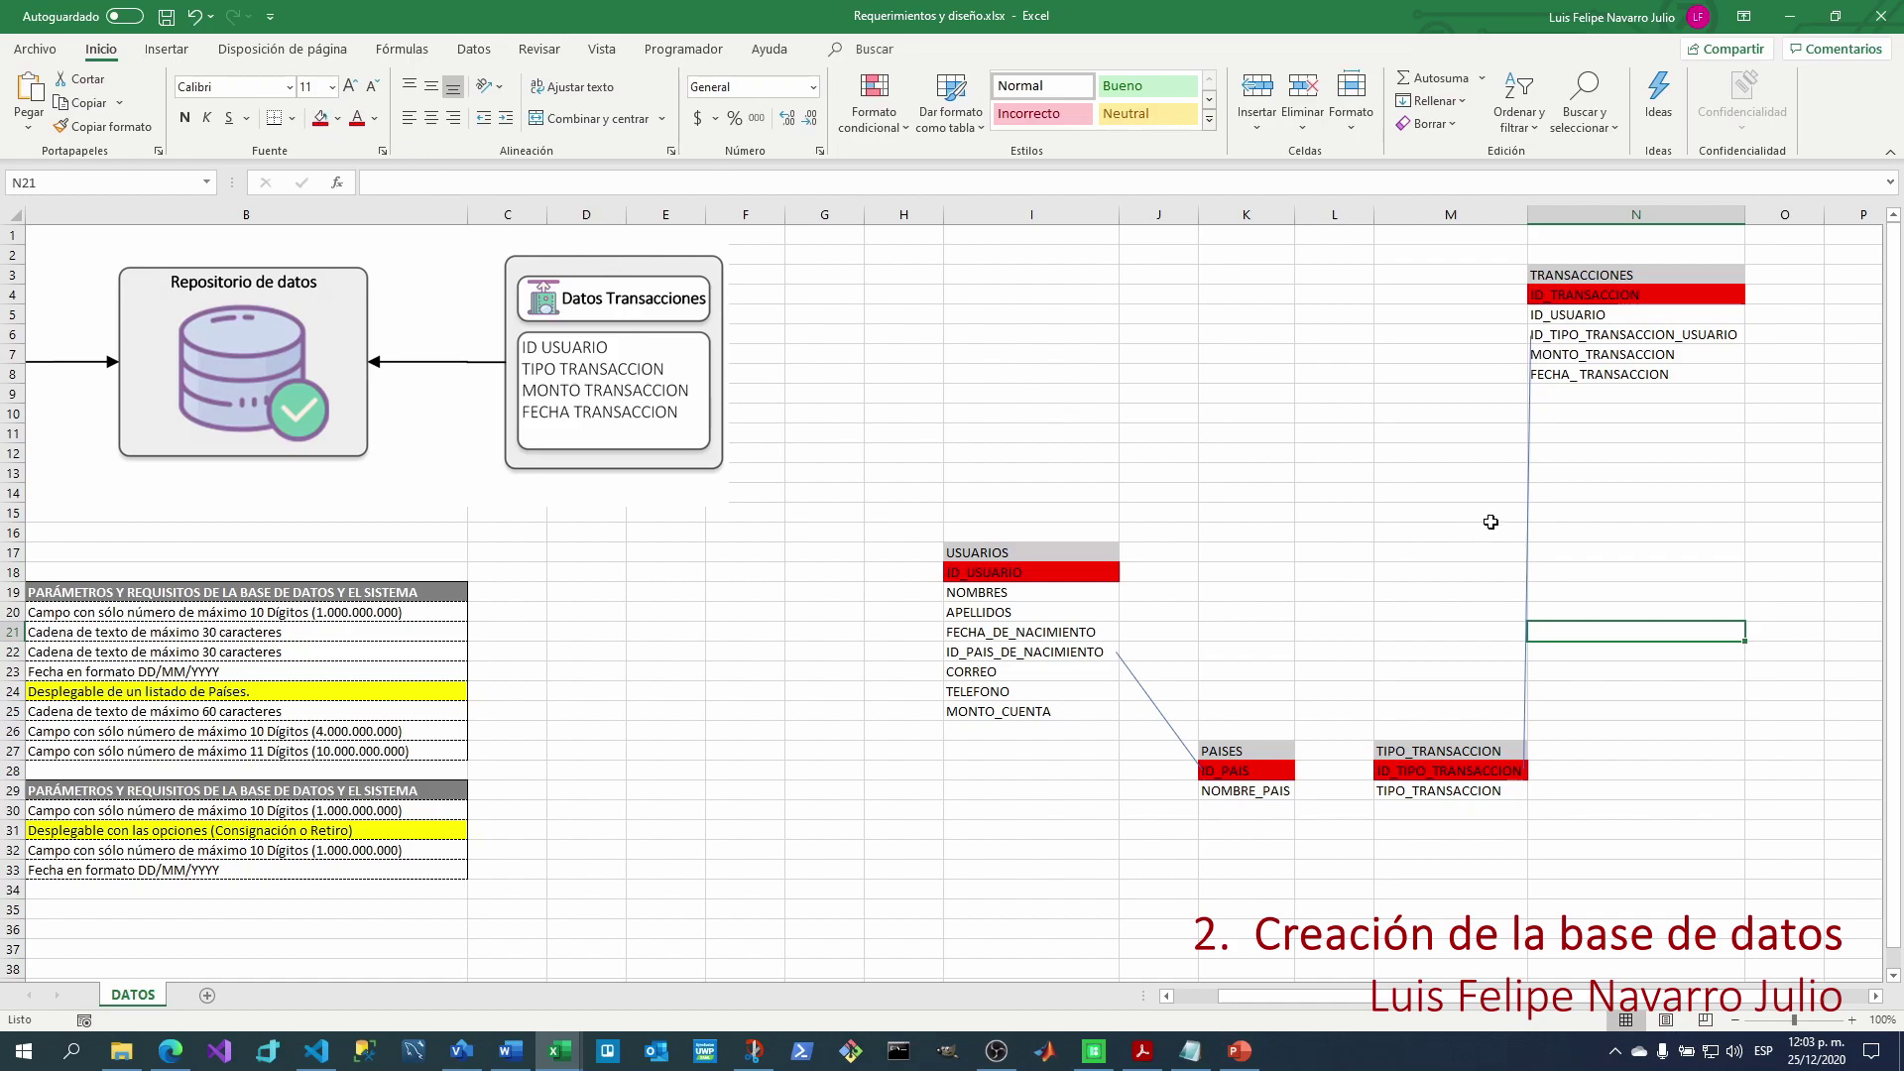
Paste another connector line and link ID_USUARIO in N5 of TRANSACCIONES to ID_USUARIO in I18 of USUARIOS.
left_click(1525, 521)
left_click(1300, 516)
key("ctrl+v")
left_click_drag(1301, 503, 1532, 315)
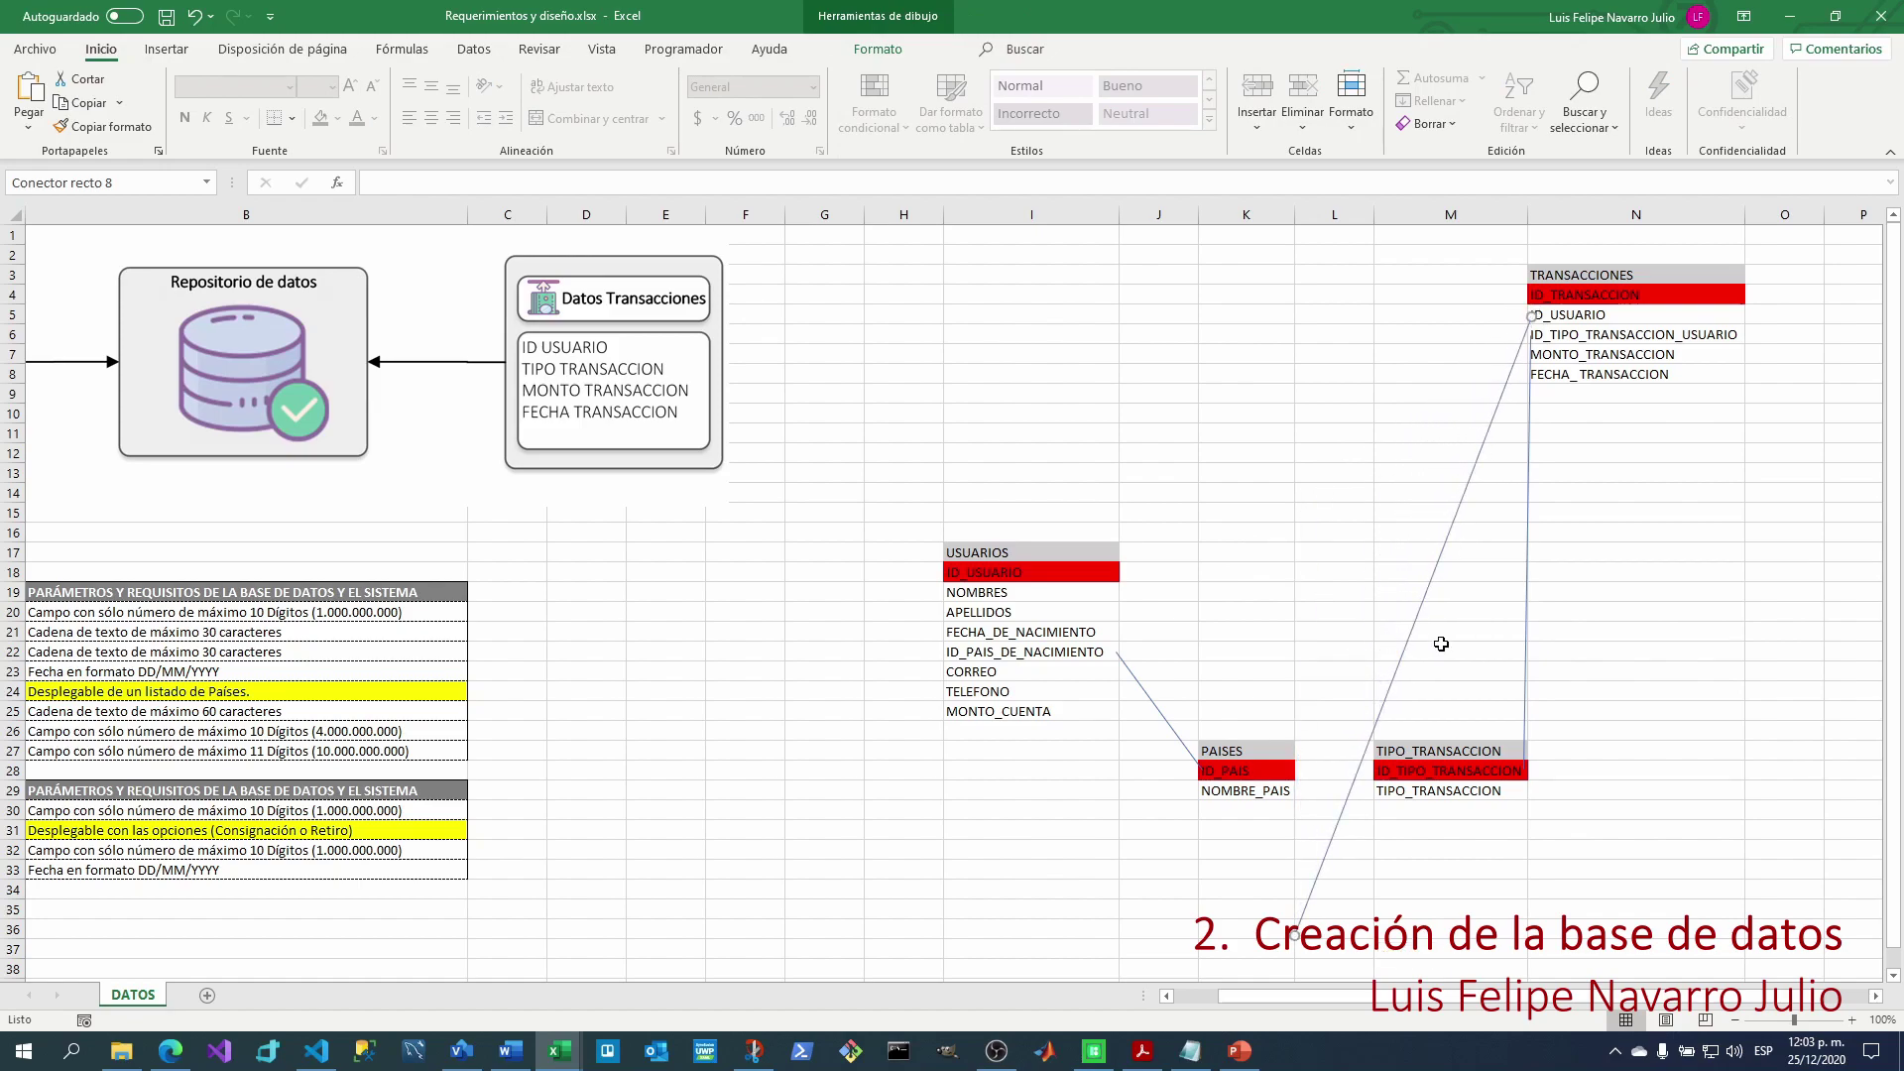
left_click_drag(1294, 934, 1117, 567)
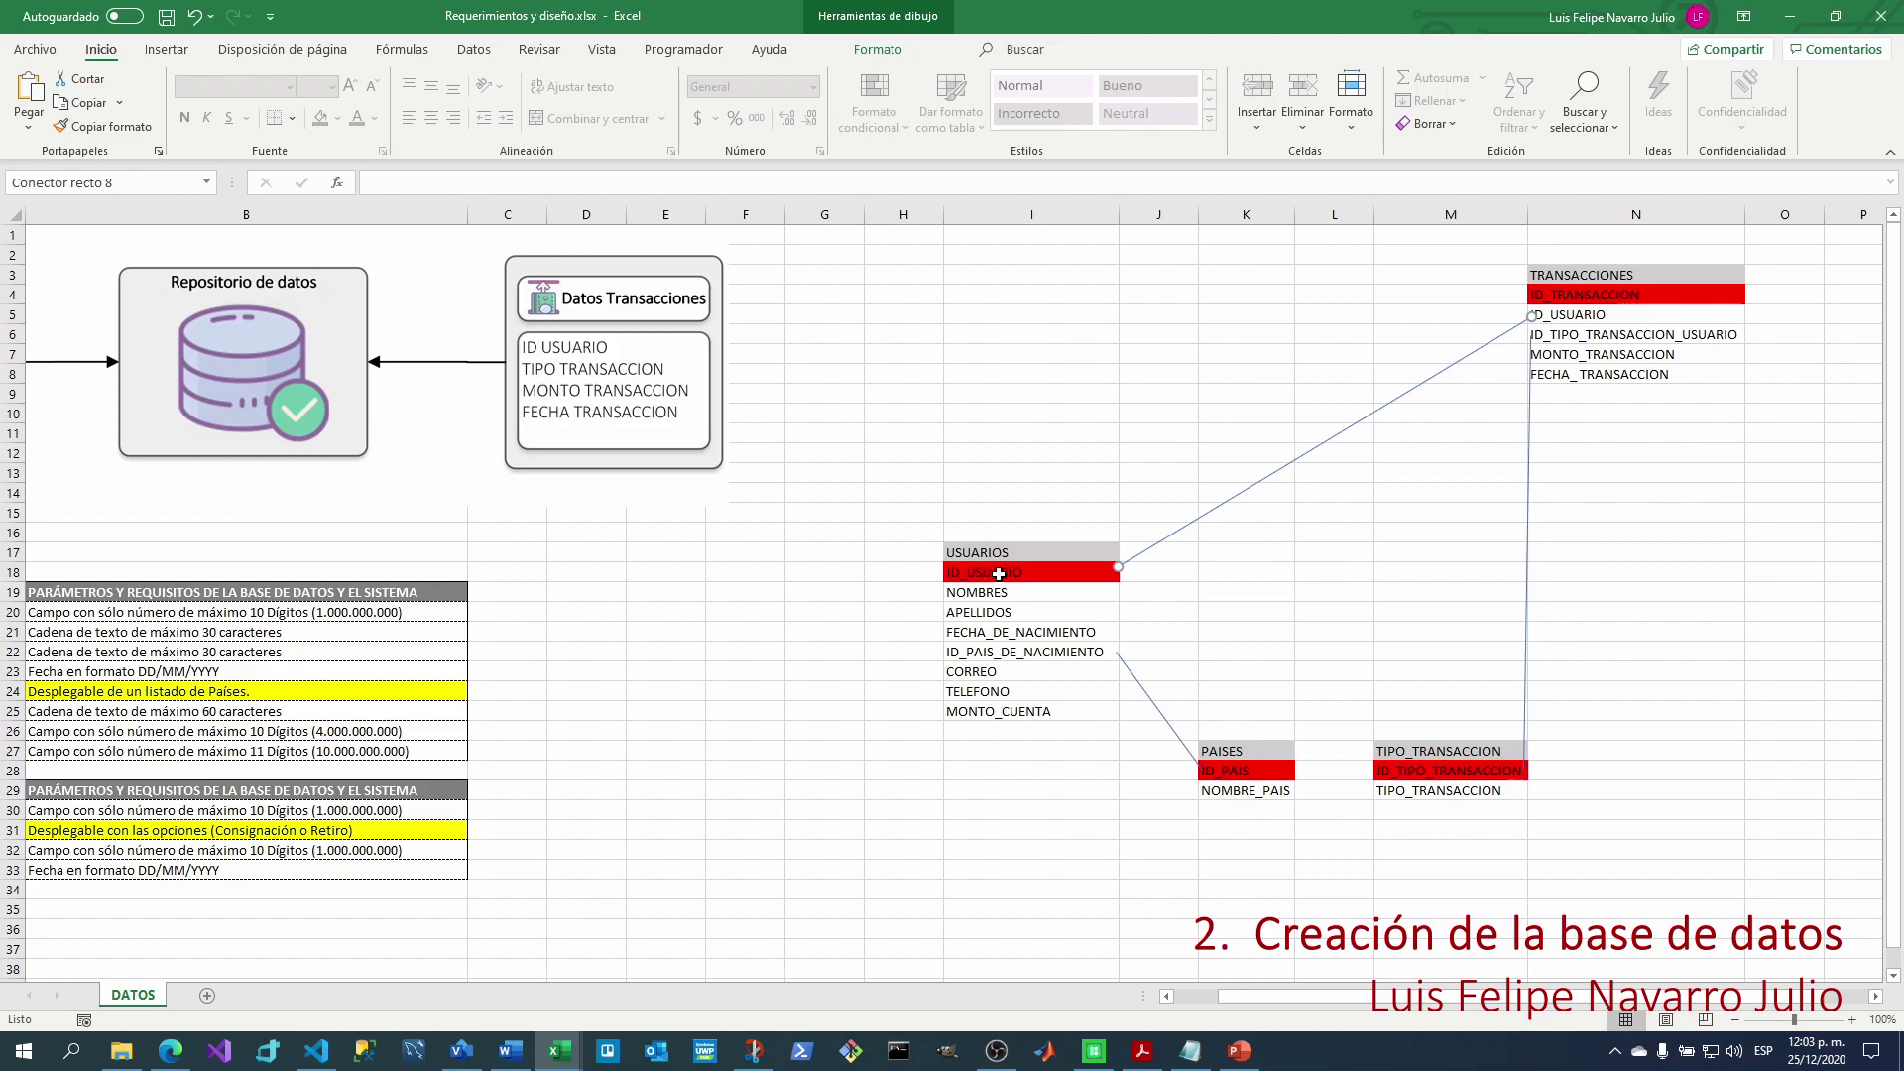
Rename the user ID field in N5 as ID_USUARIO_TRANSACCIONES and save the workbook.
double_click(1630, 316)
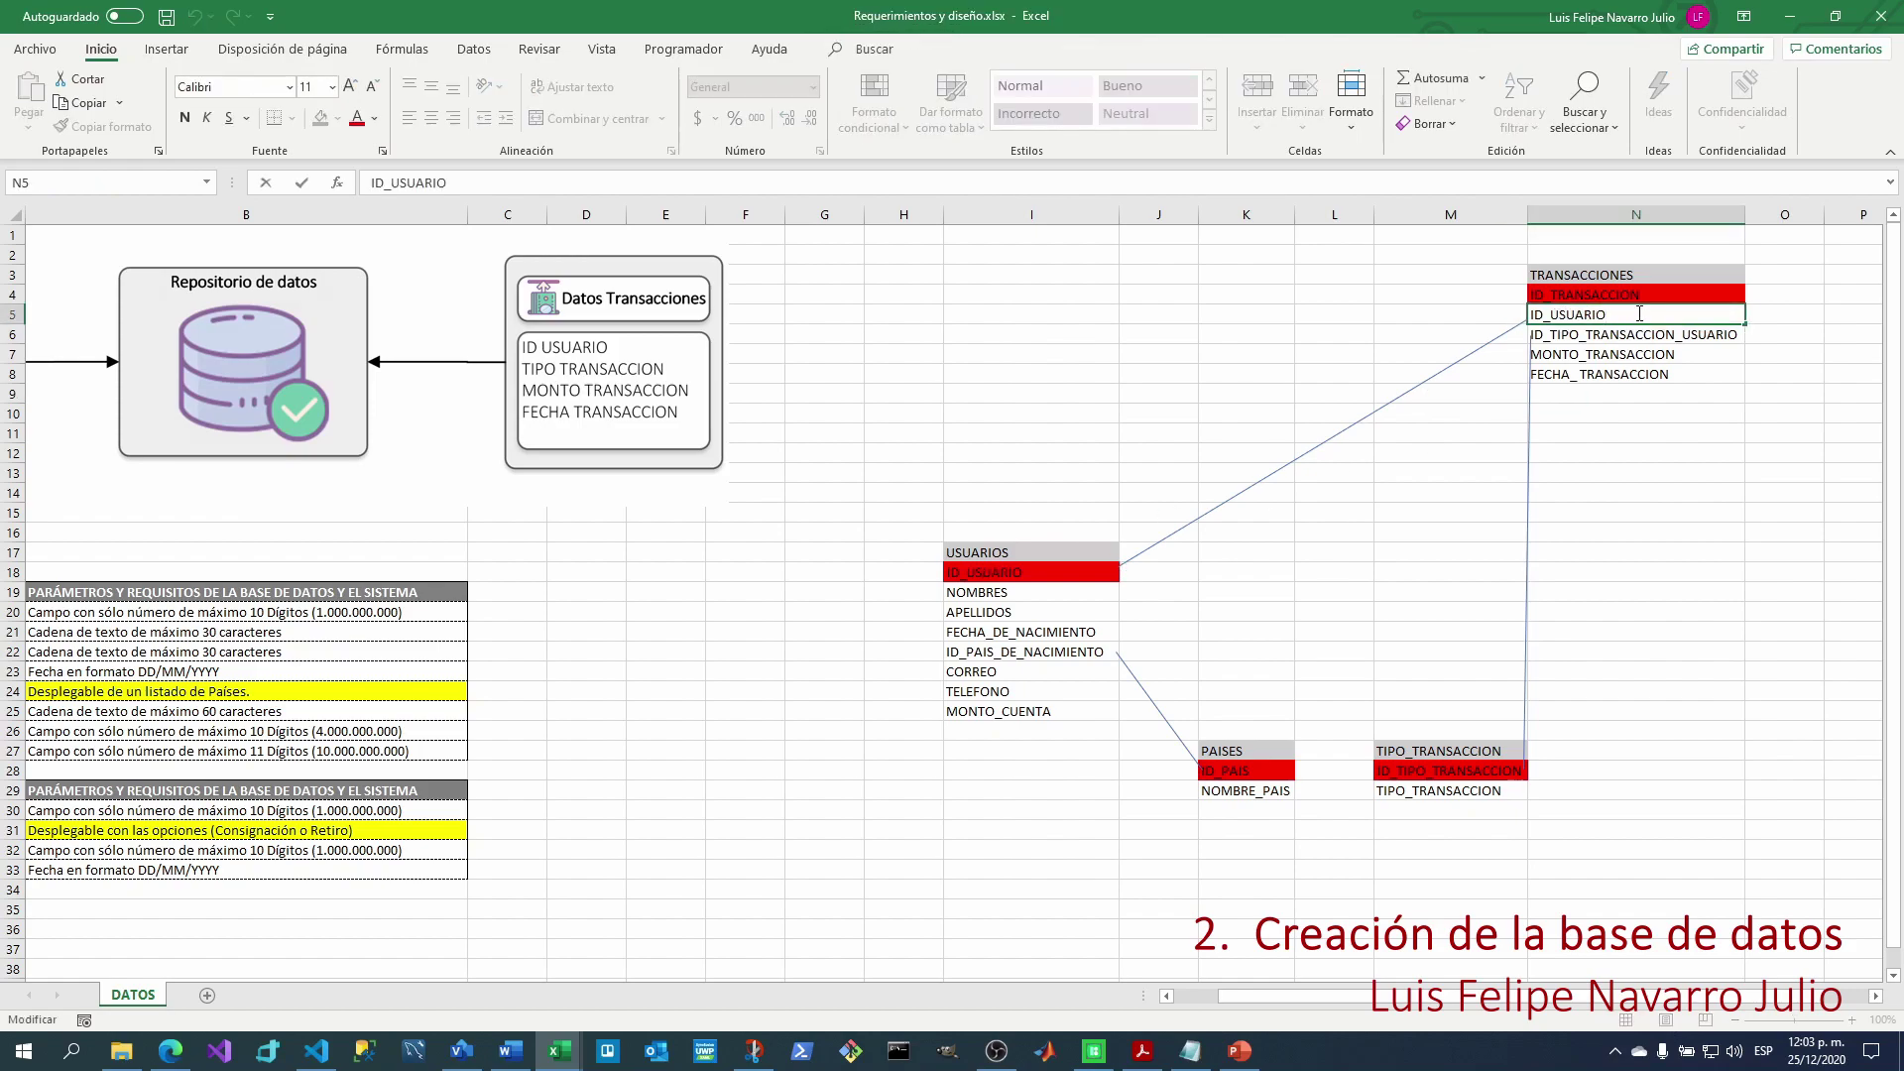
type("_TRANSACCIONESONES")
key("Return")
left_click(1649, 509)
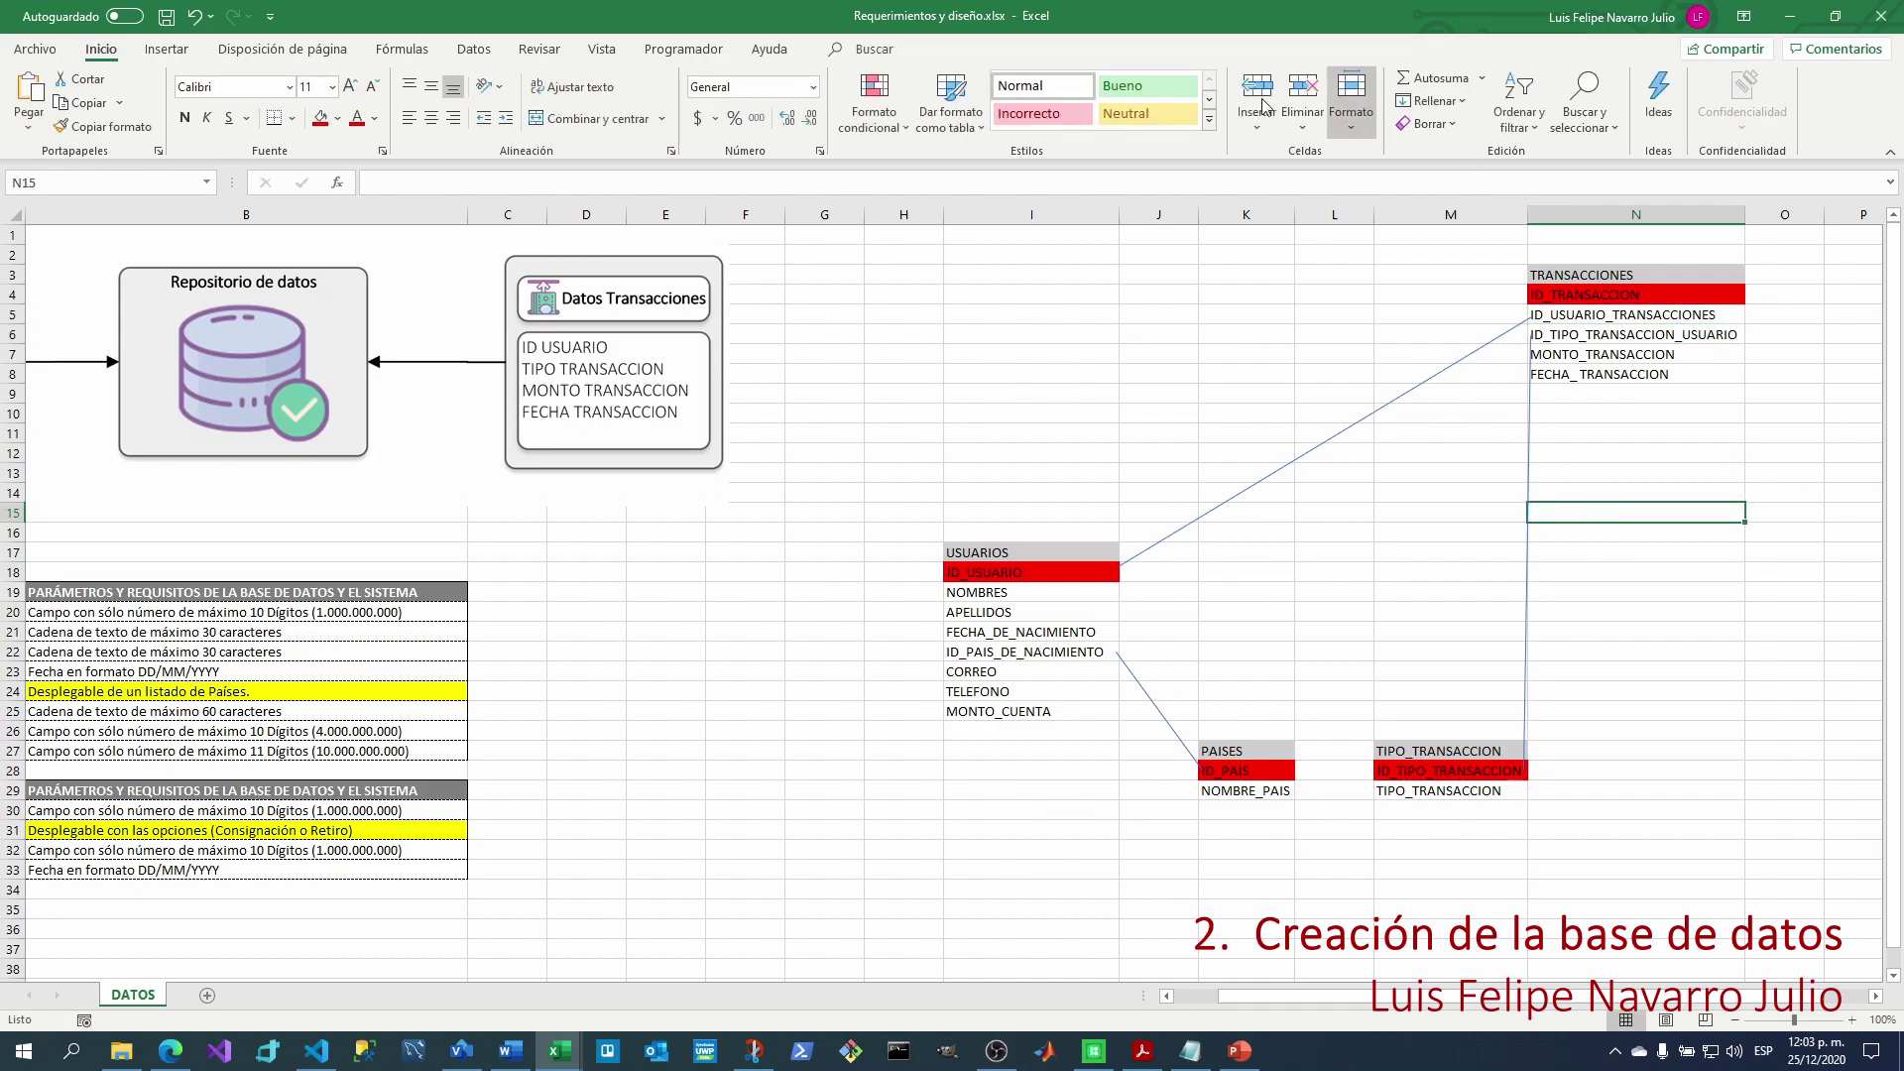
left_click(166, 20)
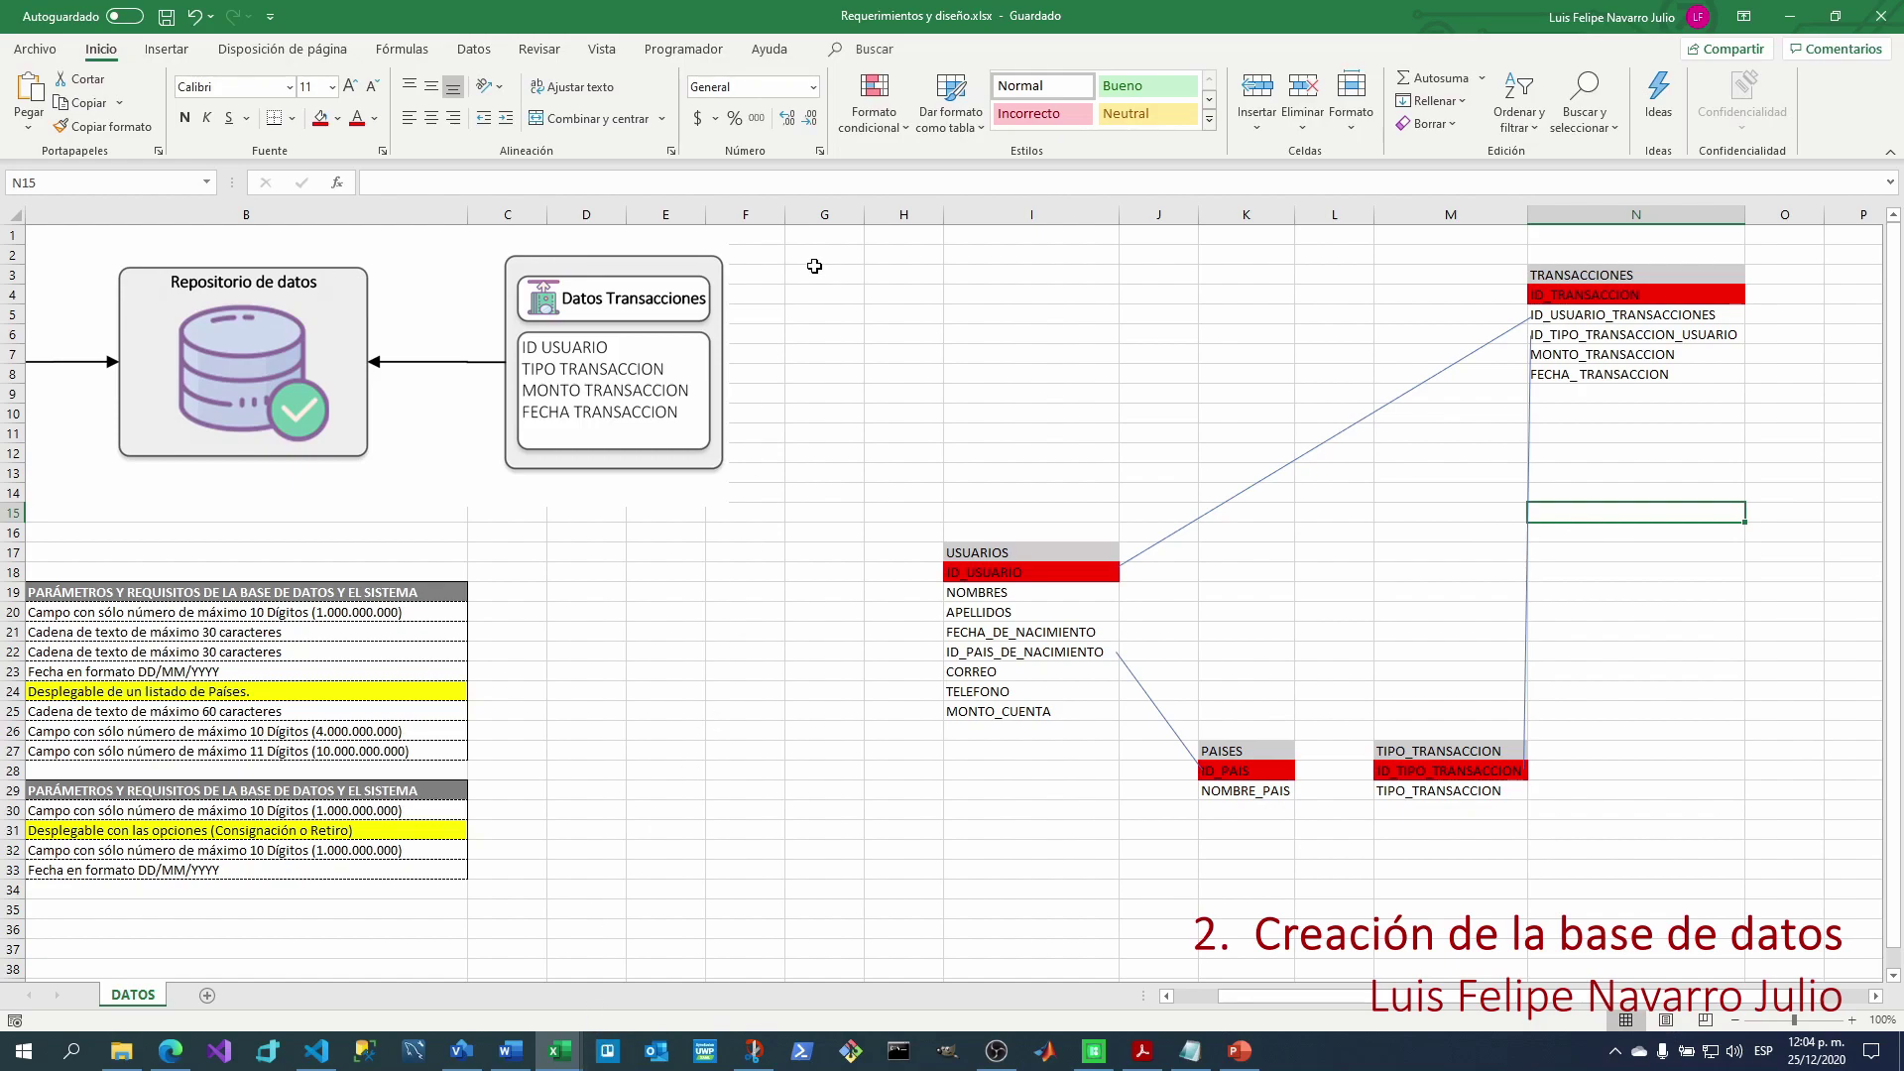
Arrange Tipos de Variables.xlsx side by side with Requerimientos y diseño.xlsx and review the headings of its data types table.
mouse_move(559, 1050)
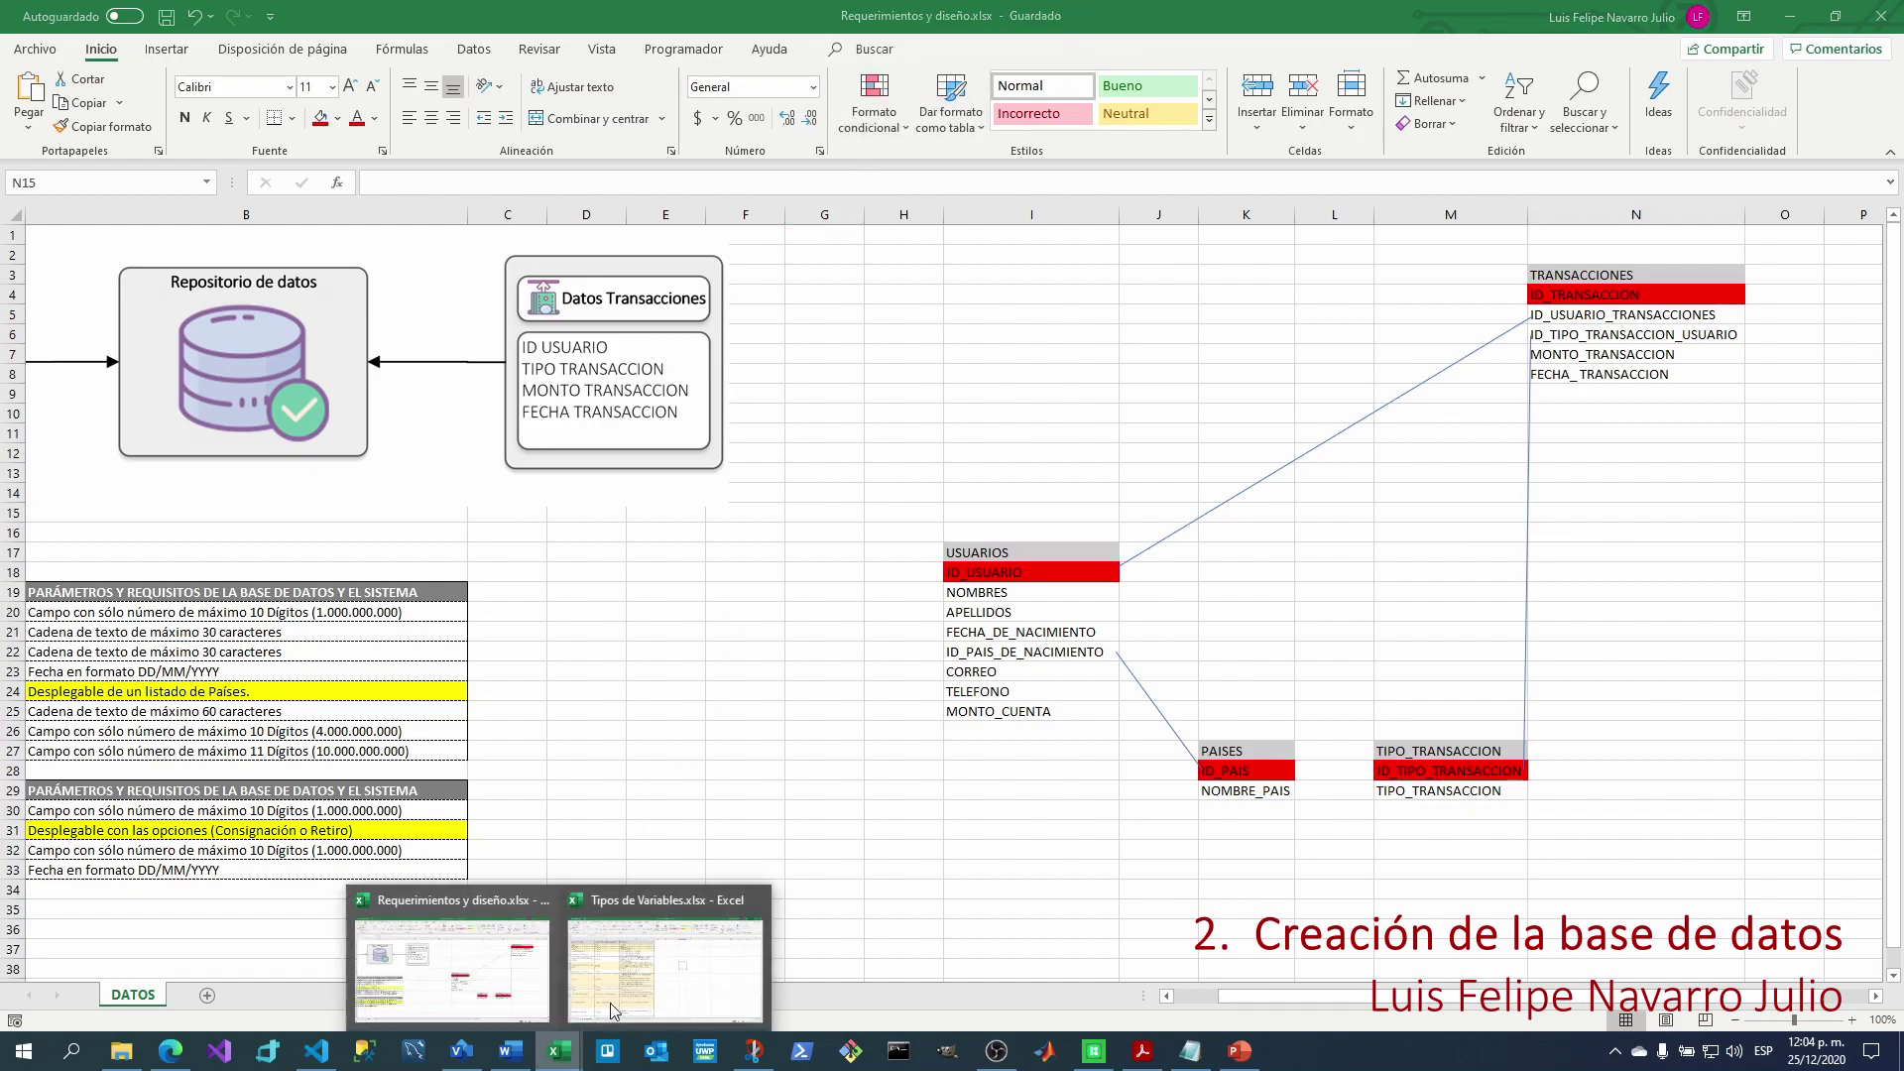
left_click(672, 938)
key("super+Right")
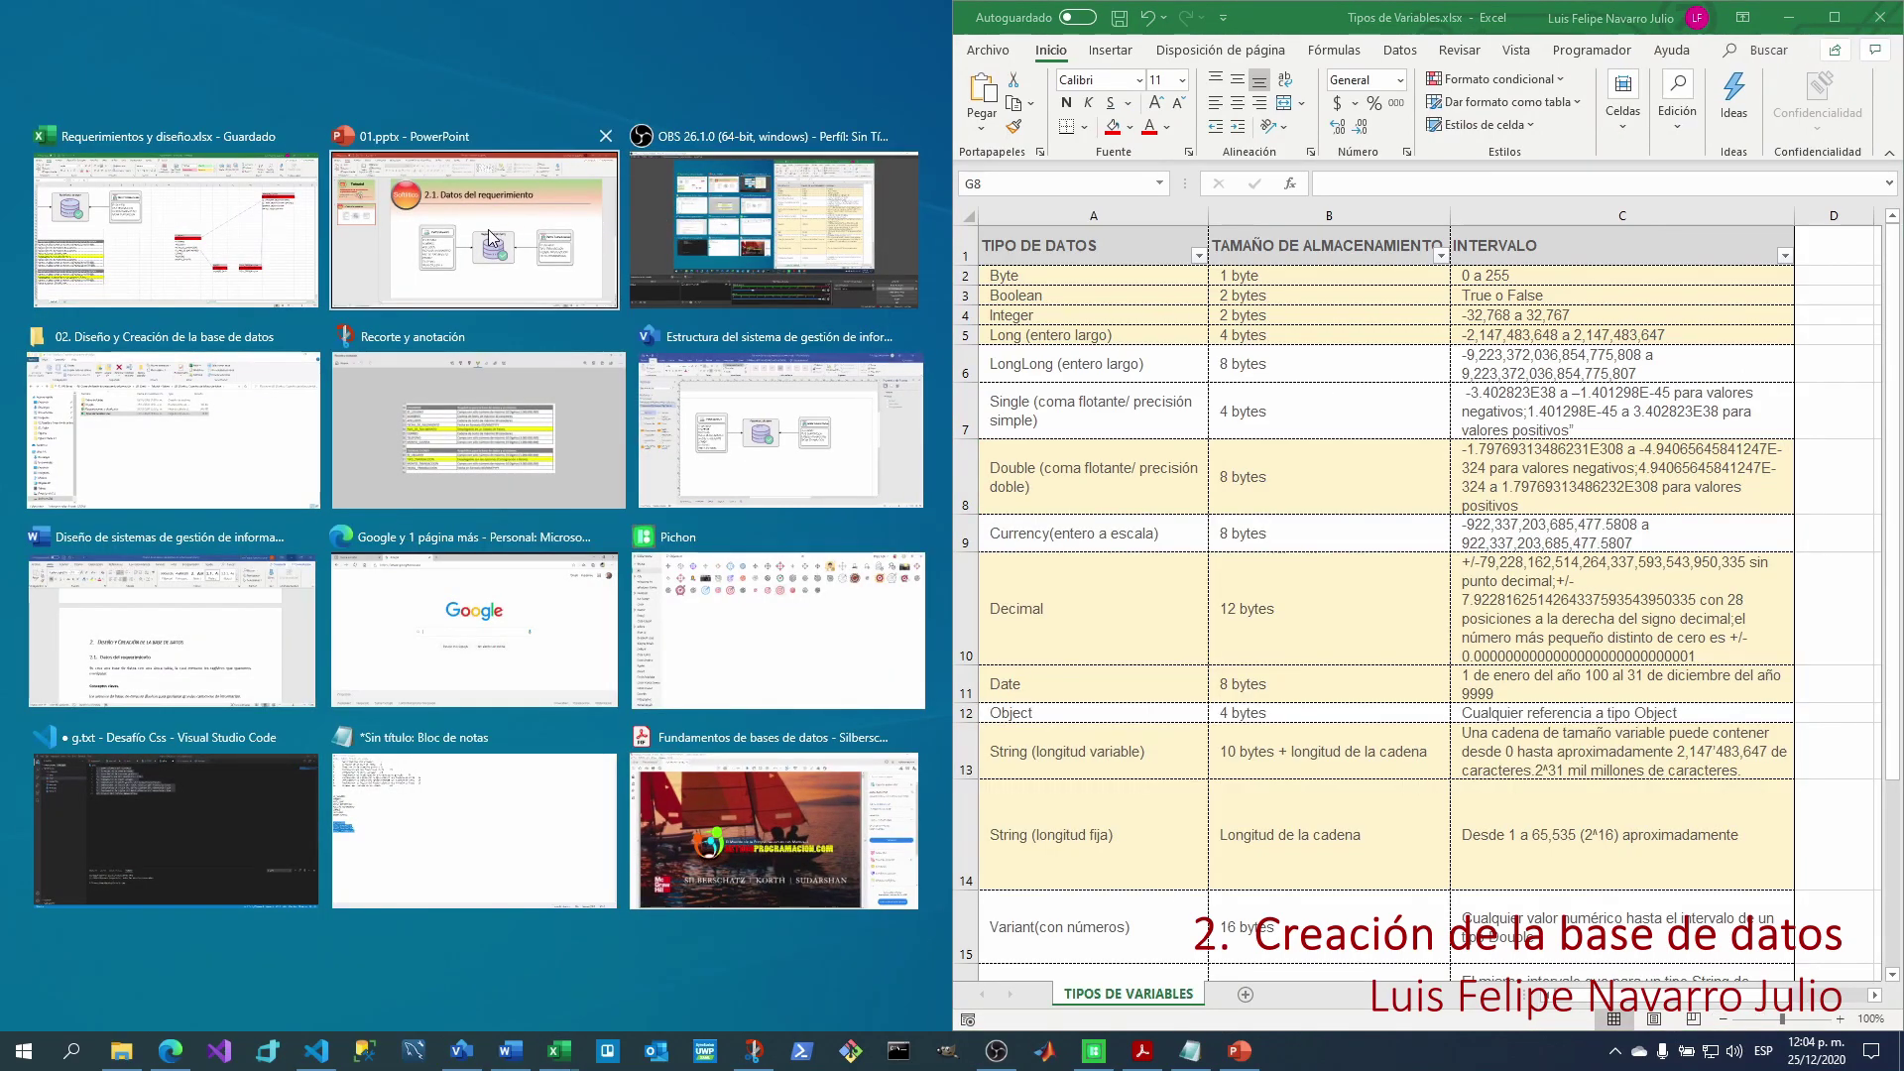
left_click(248, 254)
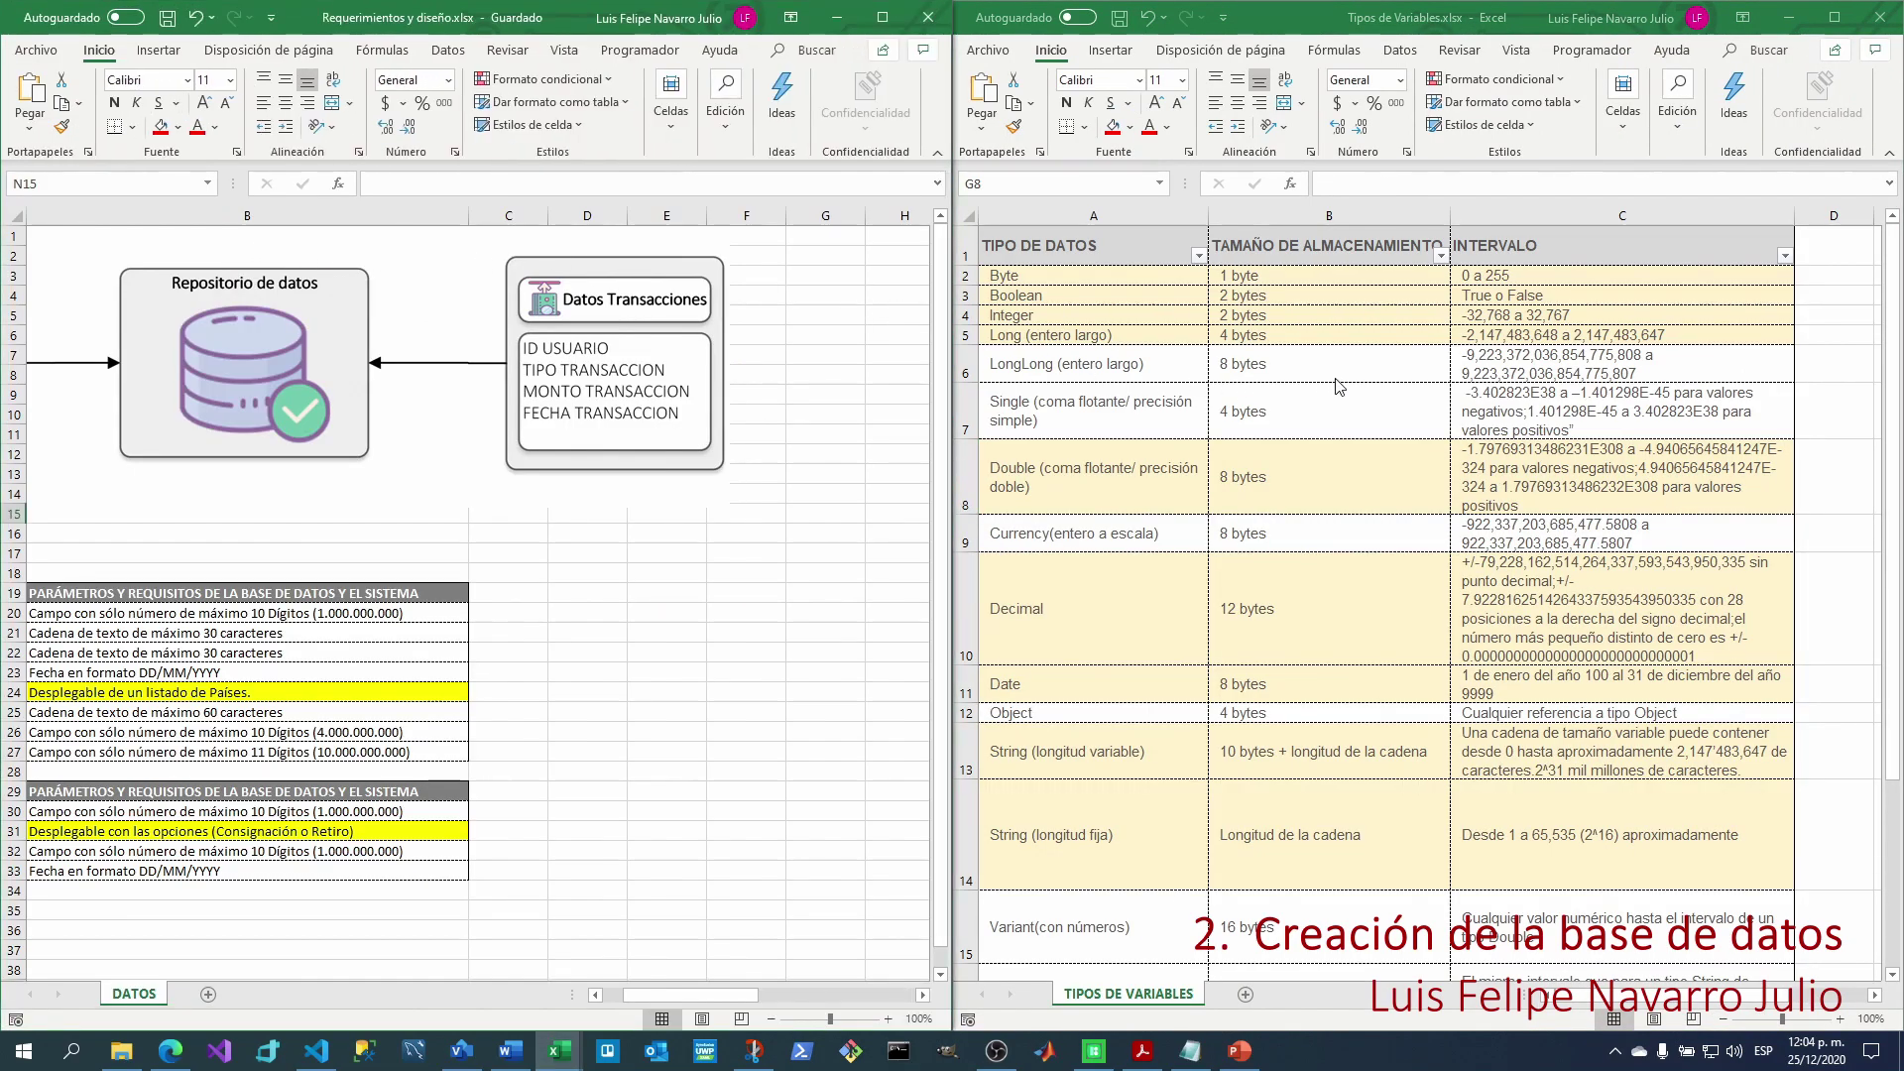
left_click(1320, 250)
left_click_drag(1006, 241, 1235, 248)
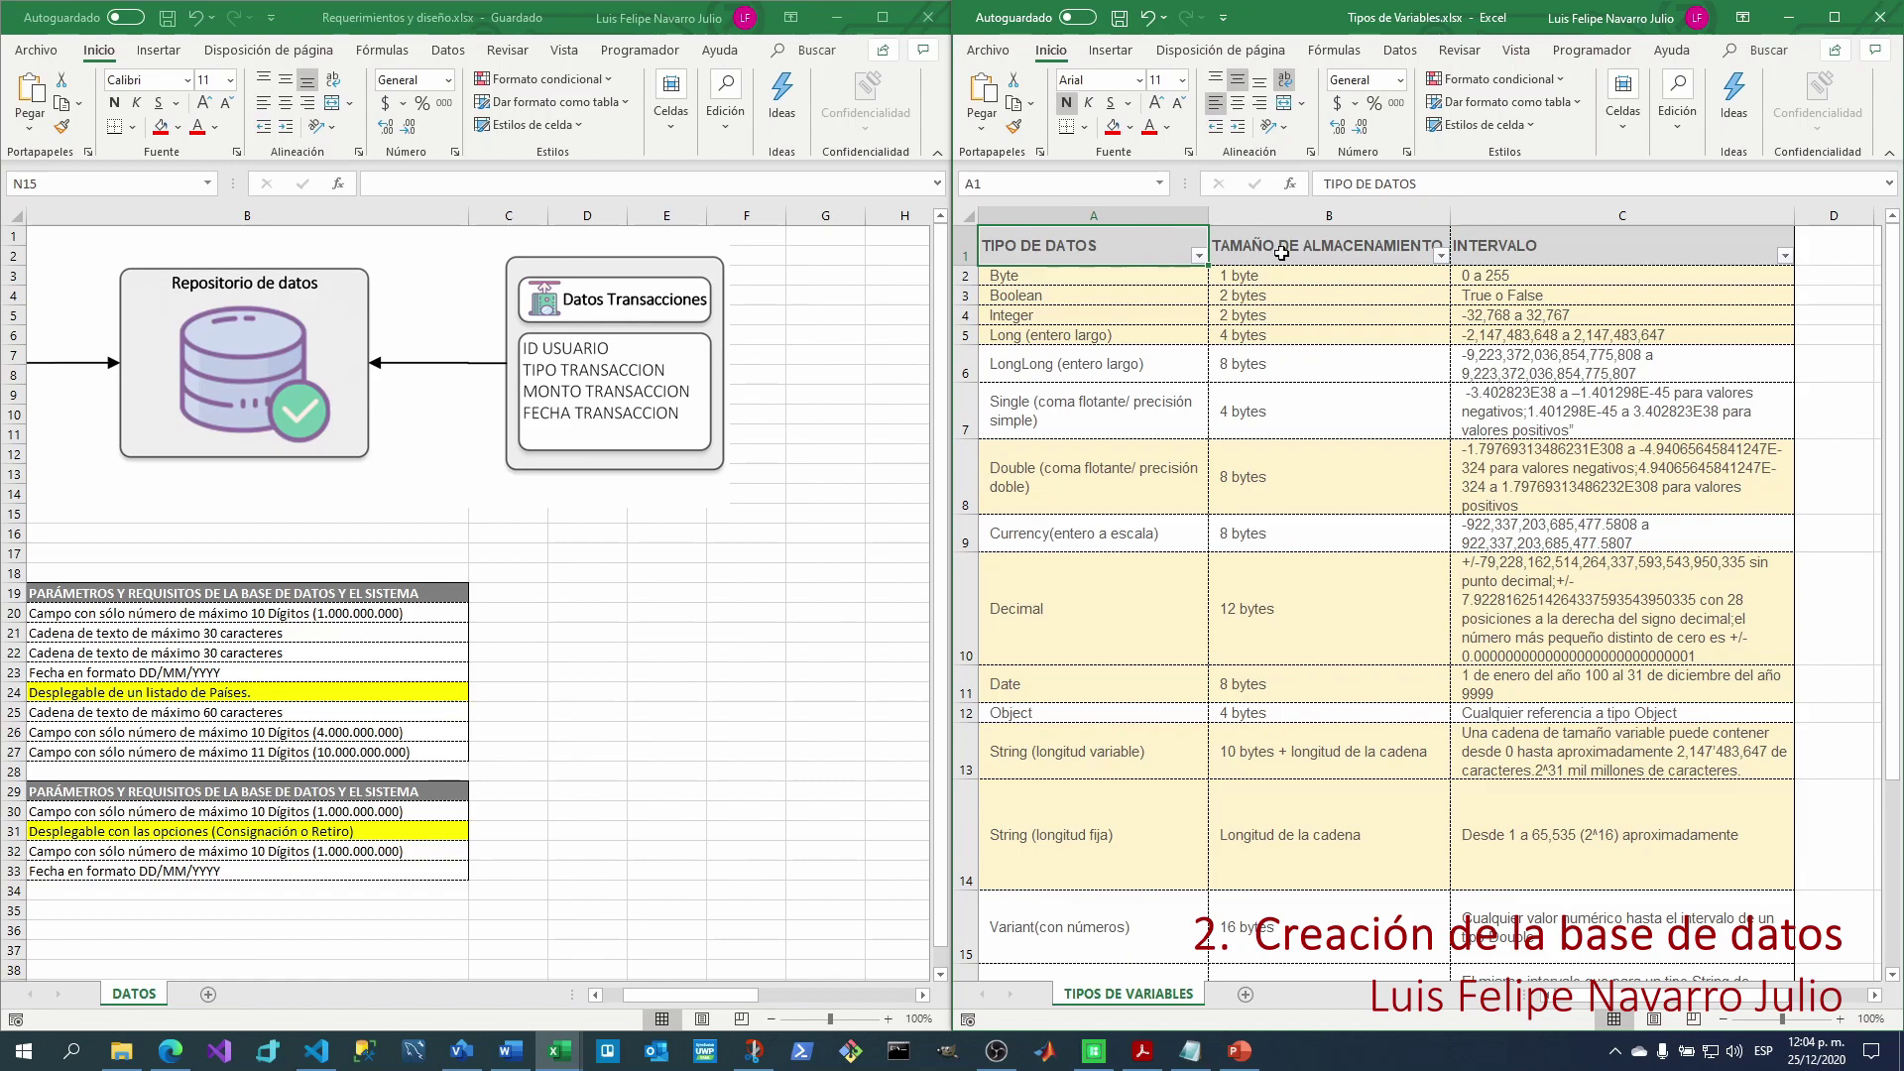
left_click(1517, 253)
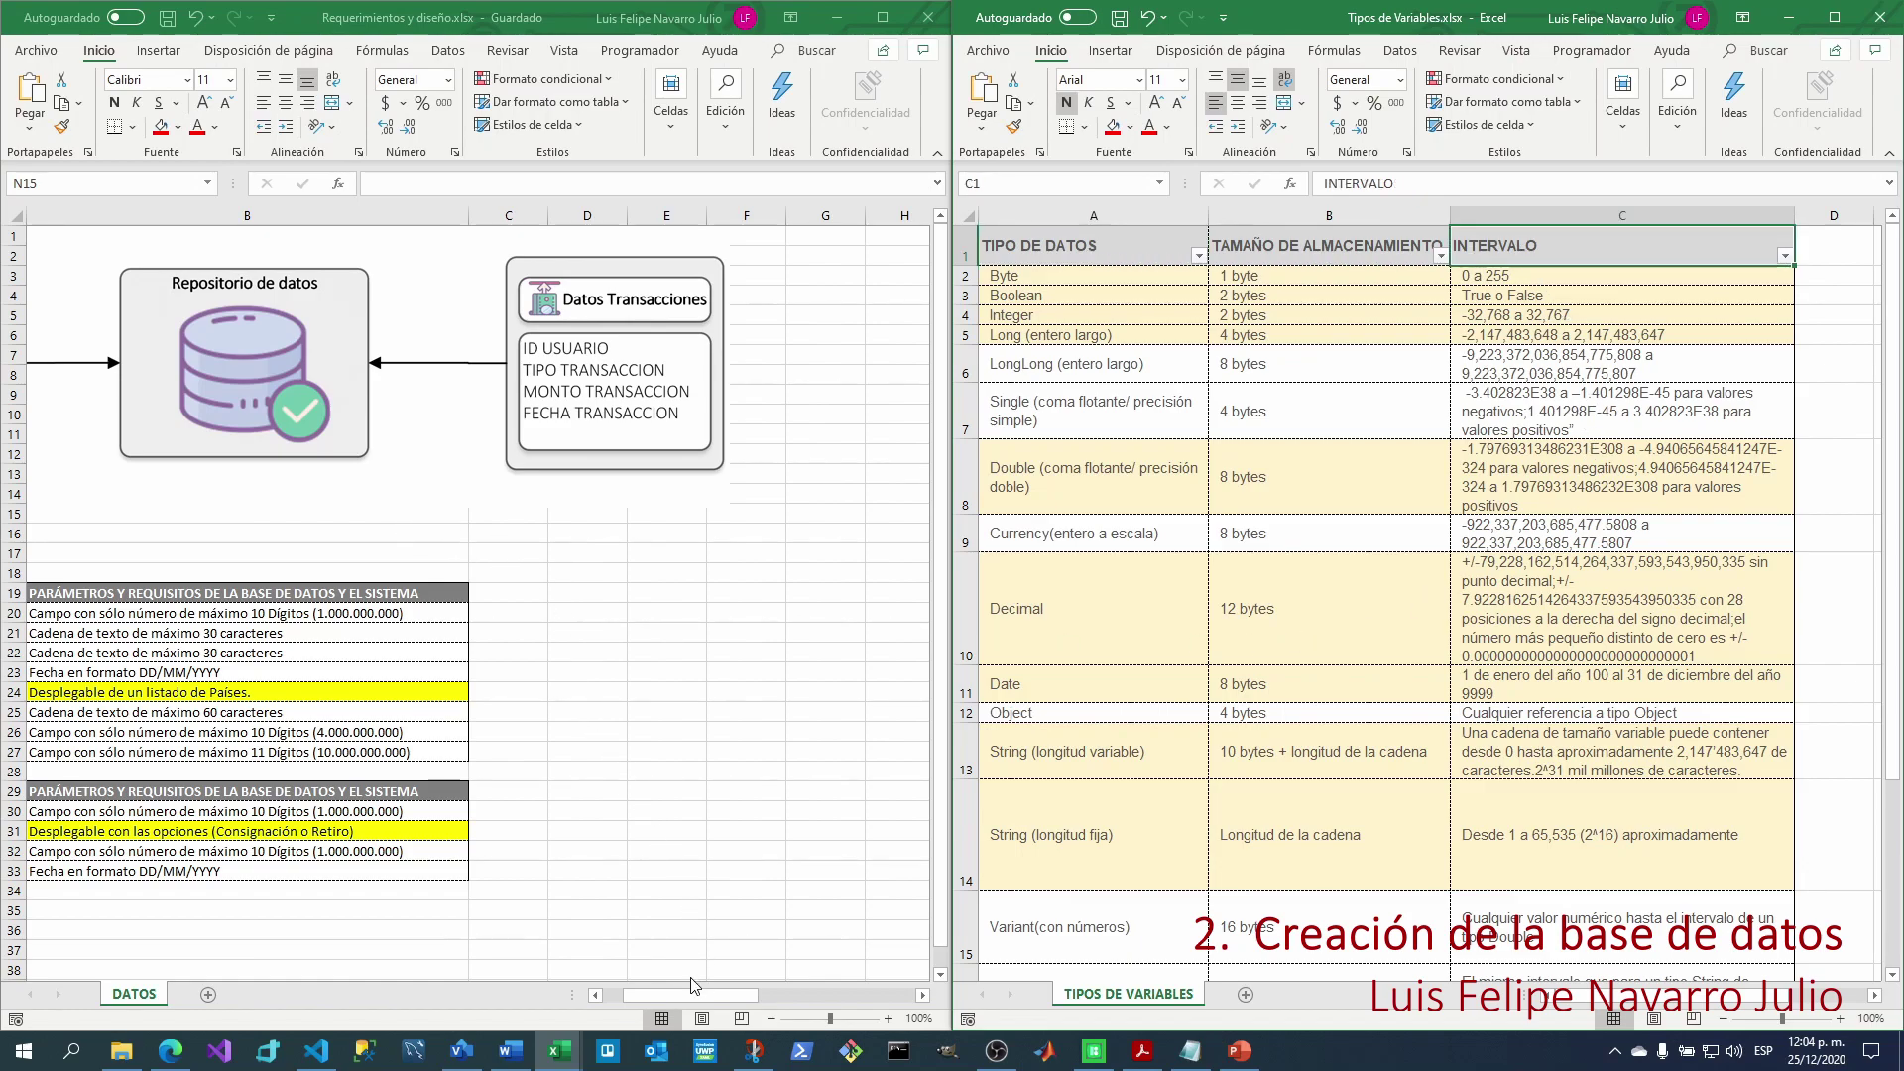
Insert a blank column at L, between the PAISES and TIPO_TRANSACCION tables, and remove the fill from L27:L28.
left_click_drag(692, 1000, 808, 994)
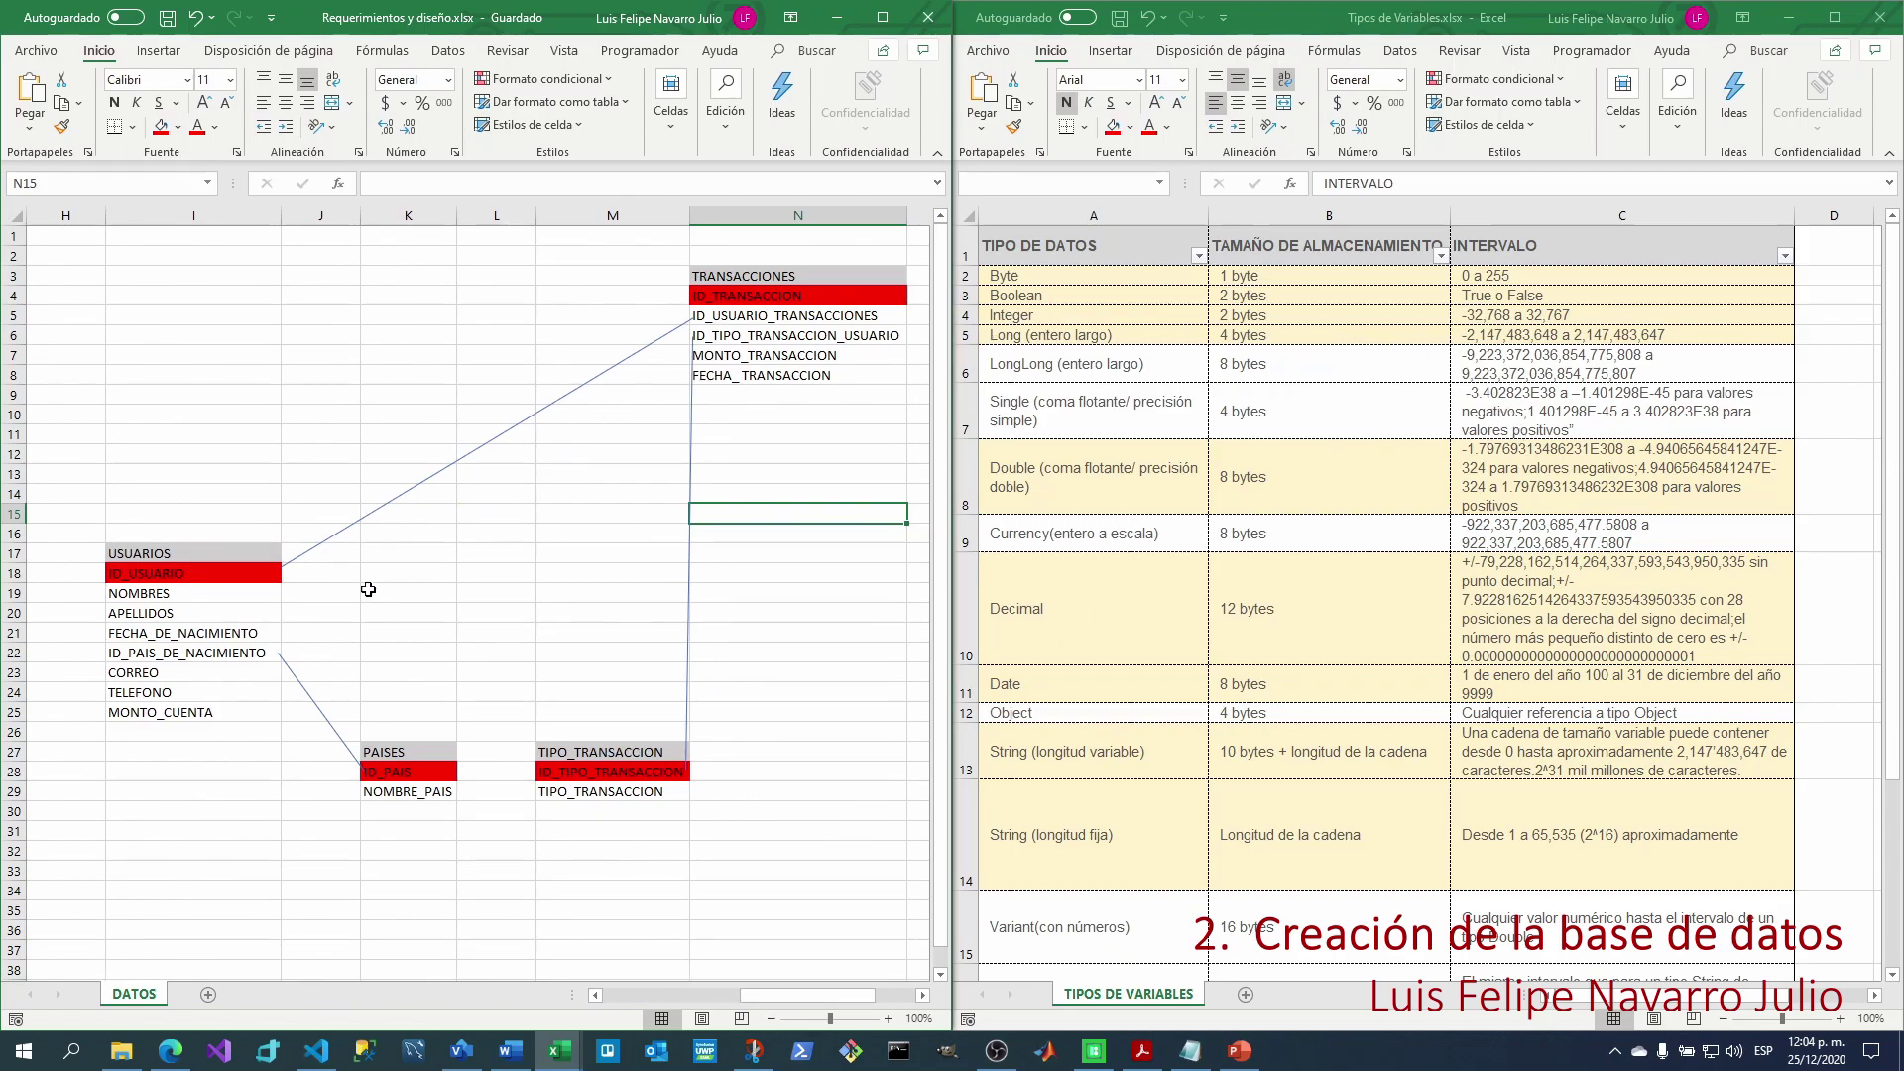
left_click(207, 569)
left_click(323, 579)
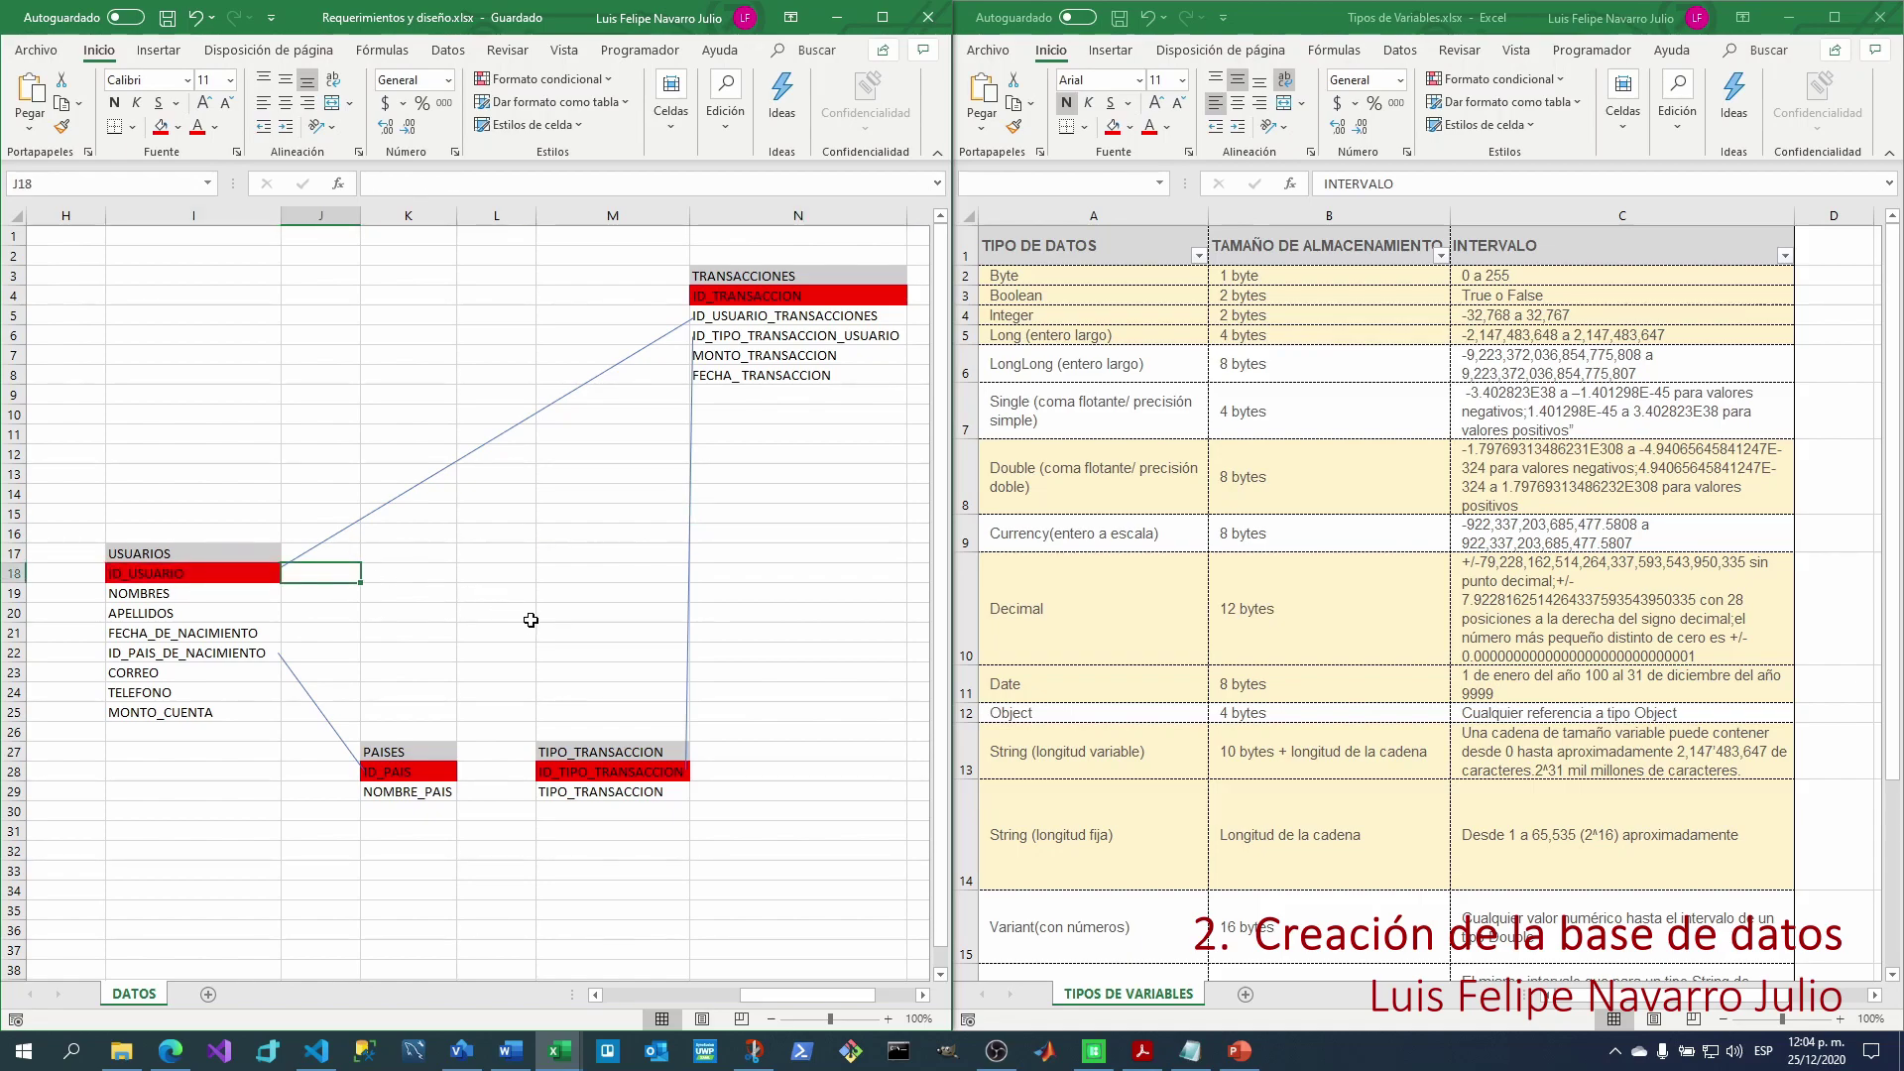
left_click(512, 212)
key("ctrl+plus")
left_click_drag(512, 752, 511, 770)
left_click(177, 127)
left_click(207, 351)
left_click(505, 573)
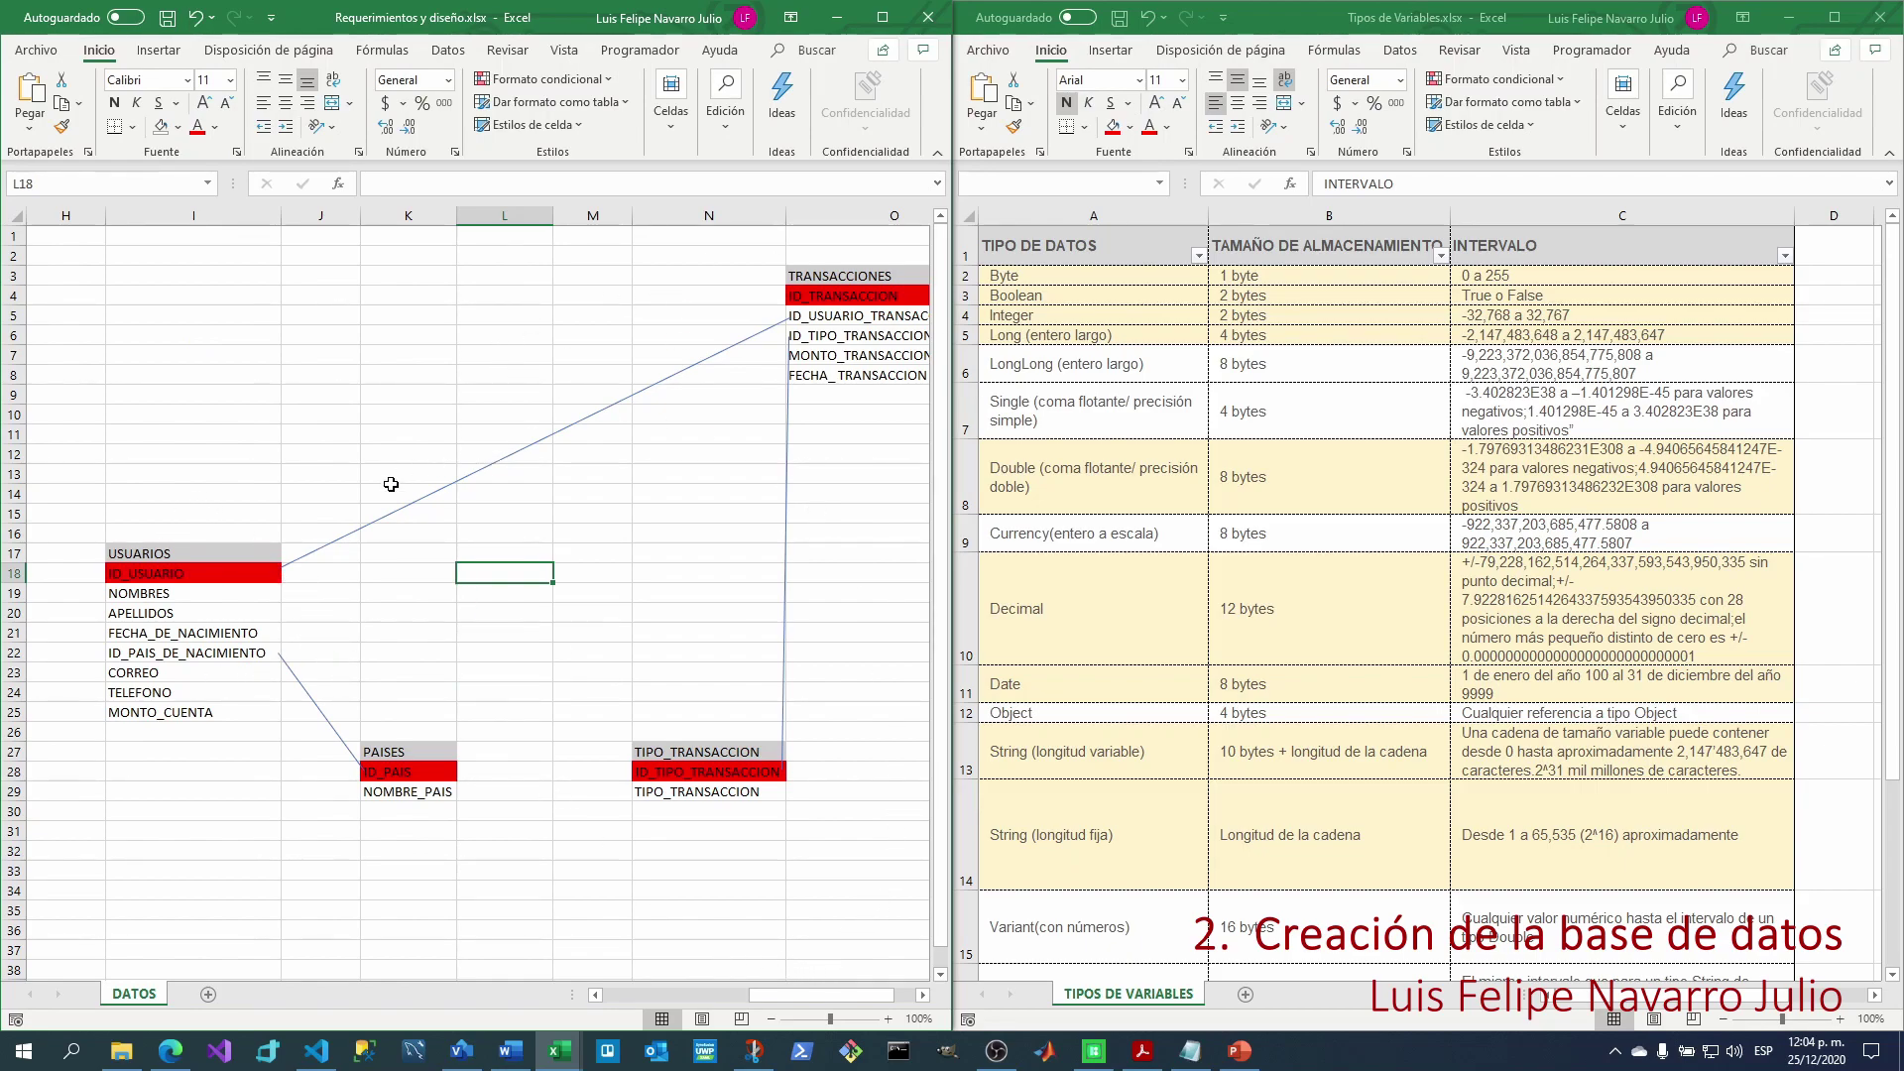
Compare the Integer and Long ranges, enter ENTERO LARGO (LONG) as ID_USUARIO's data type in J18, and widen column J.
left_click(321, 573)
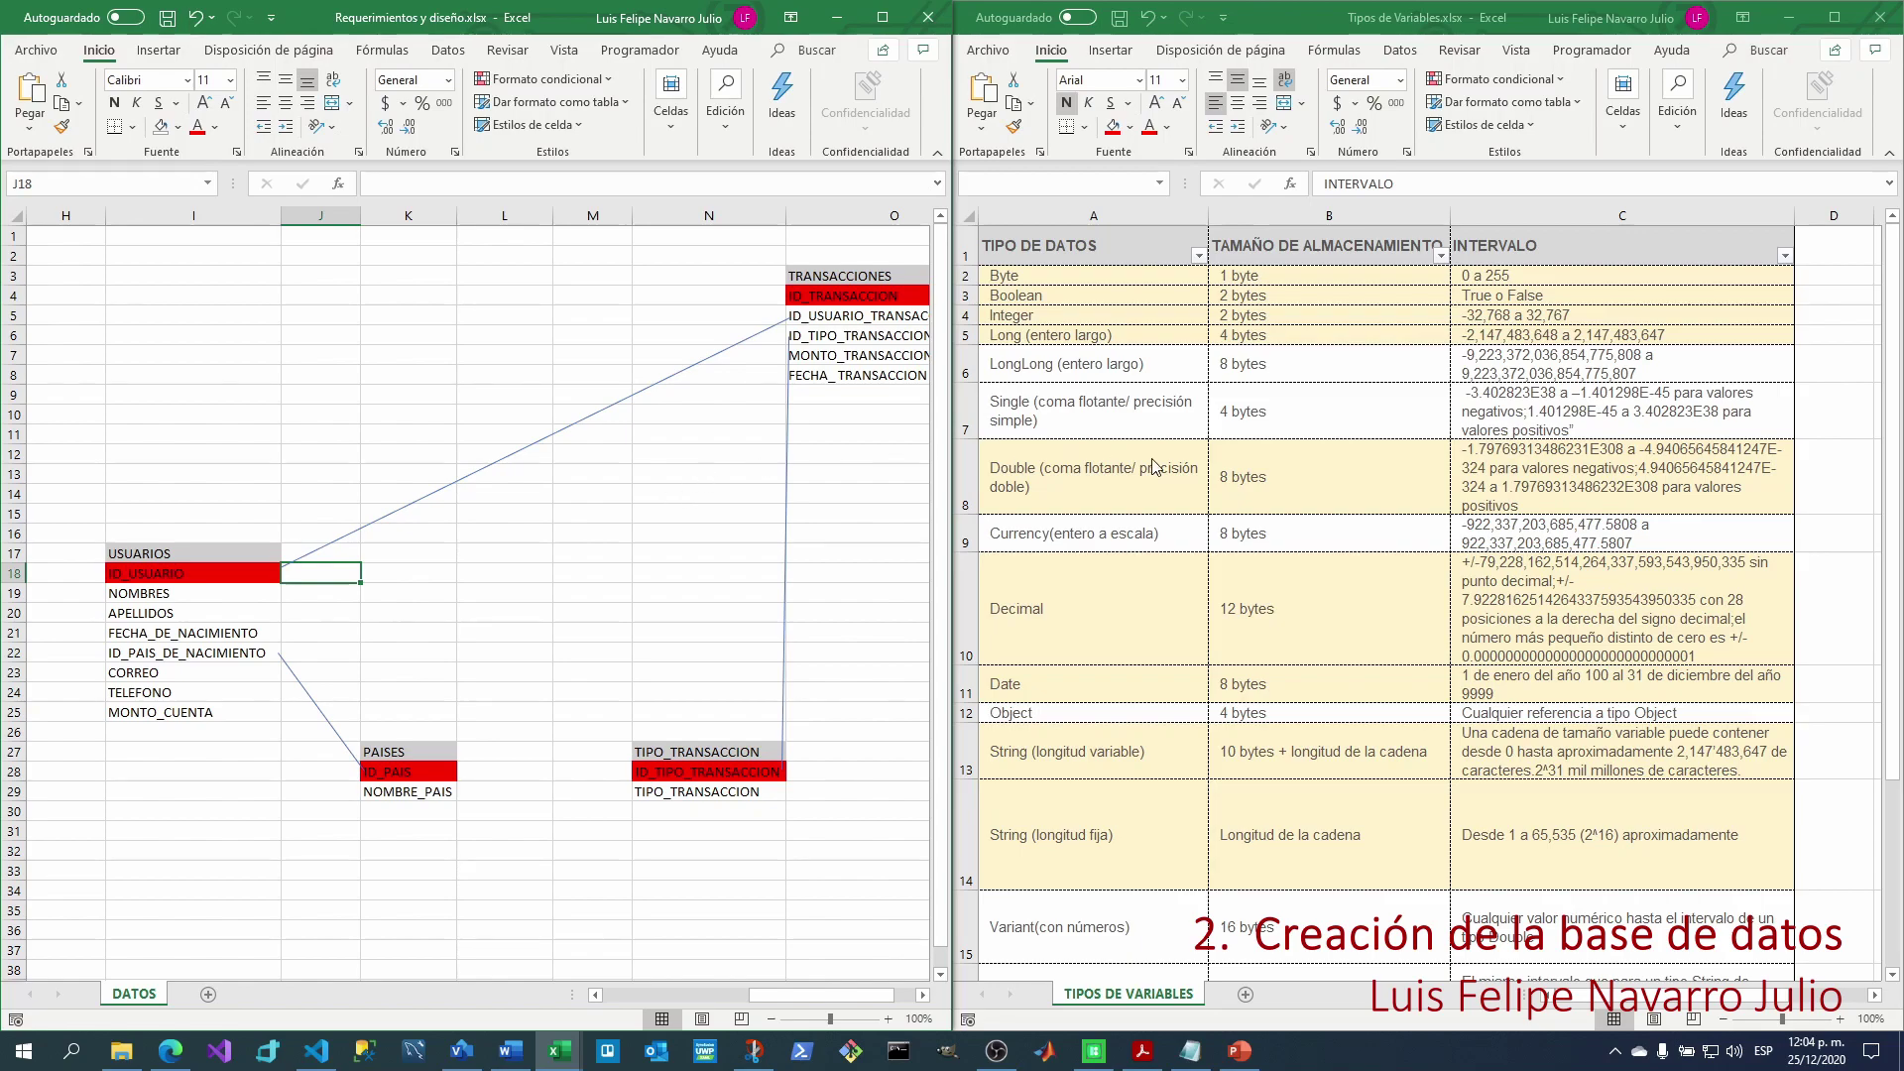
left_click(1510, 316)
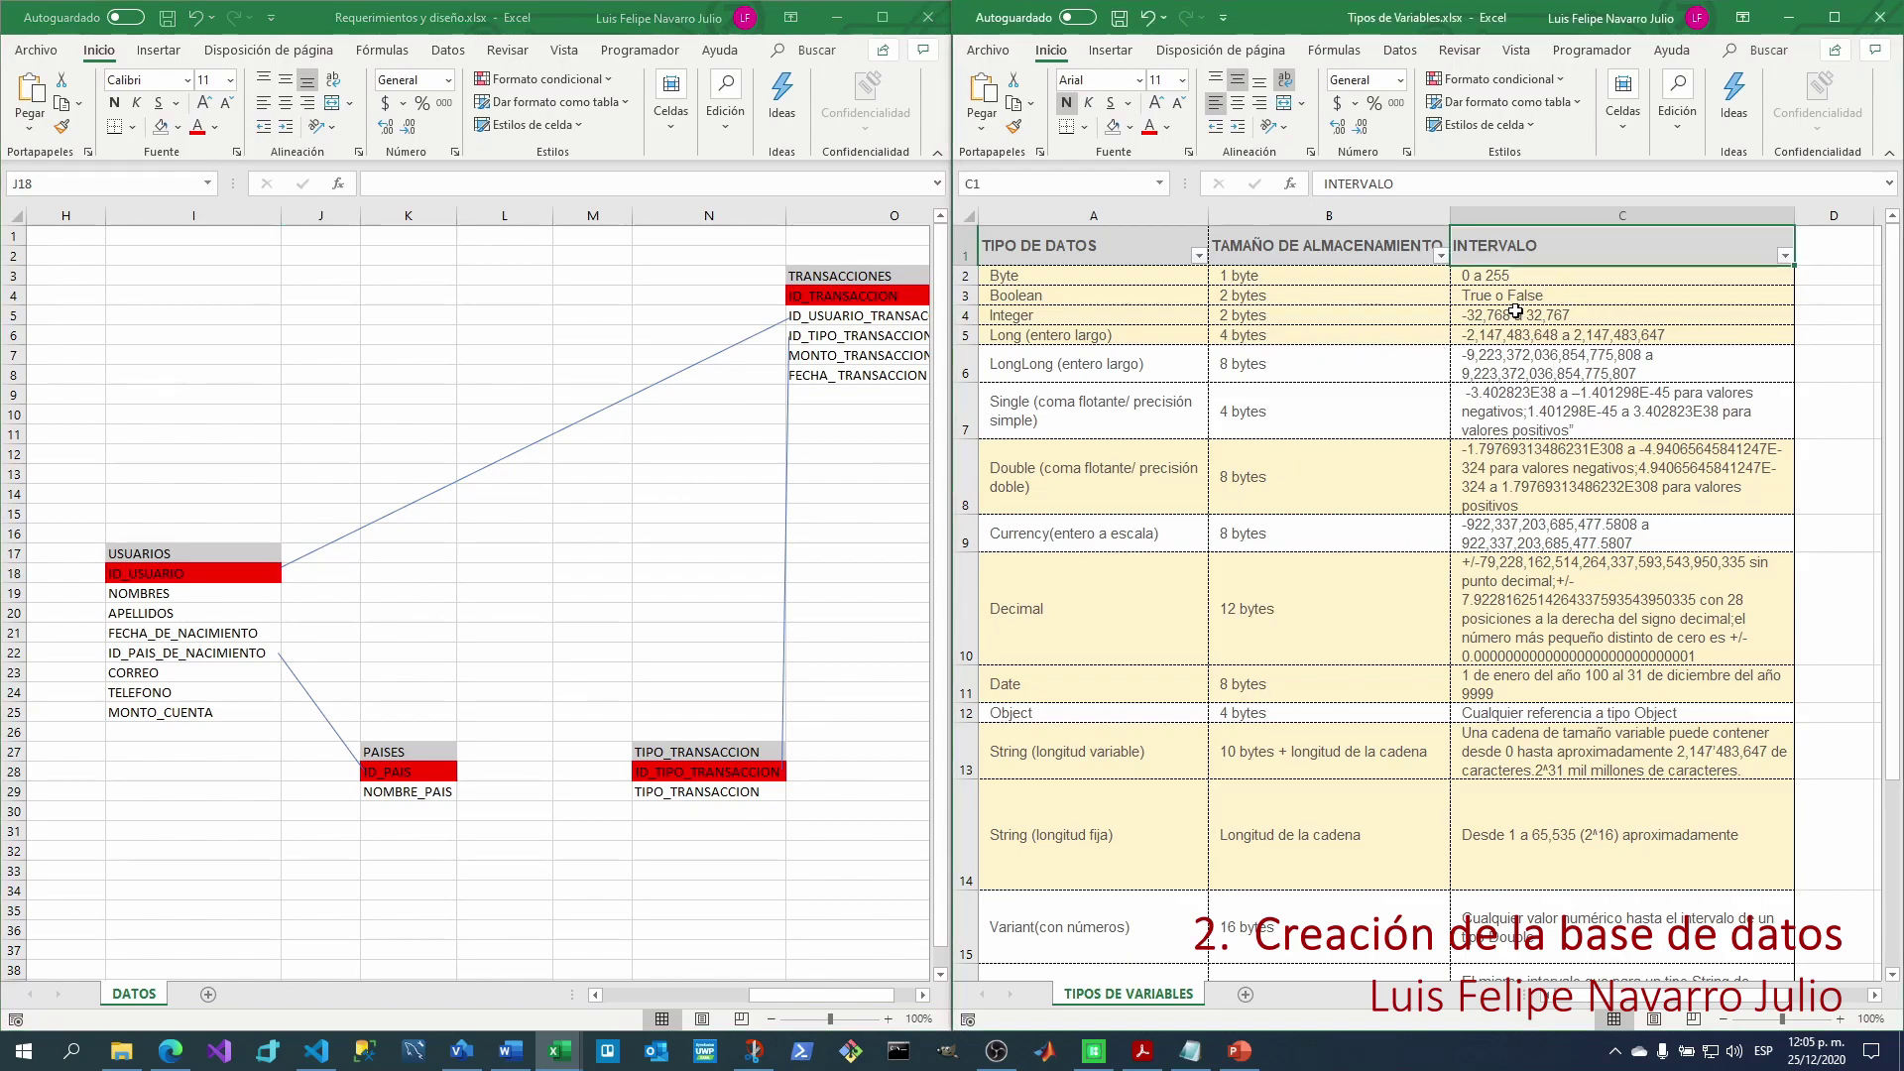
left_click(1075, 318)
left_click_drag(1075, 318, 1517, 317)
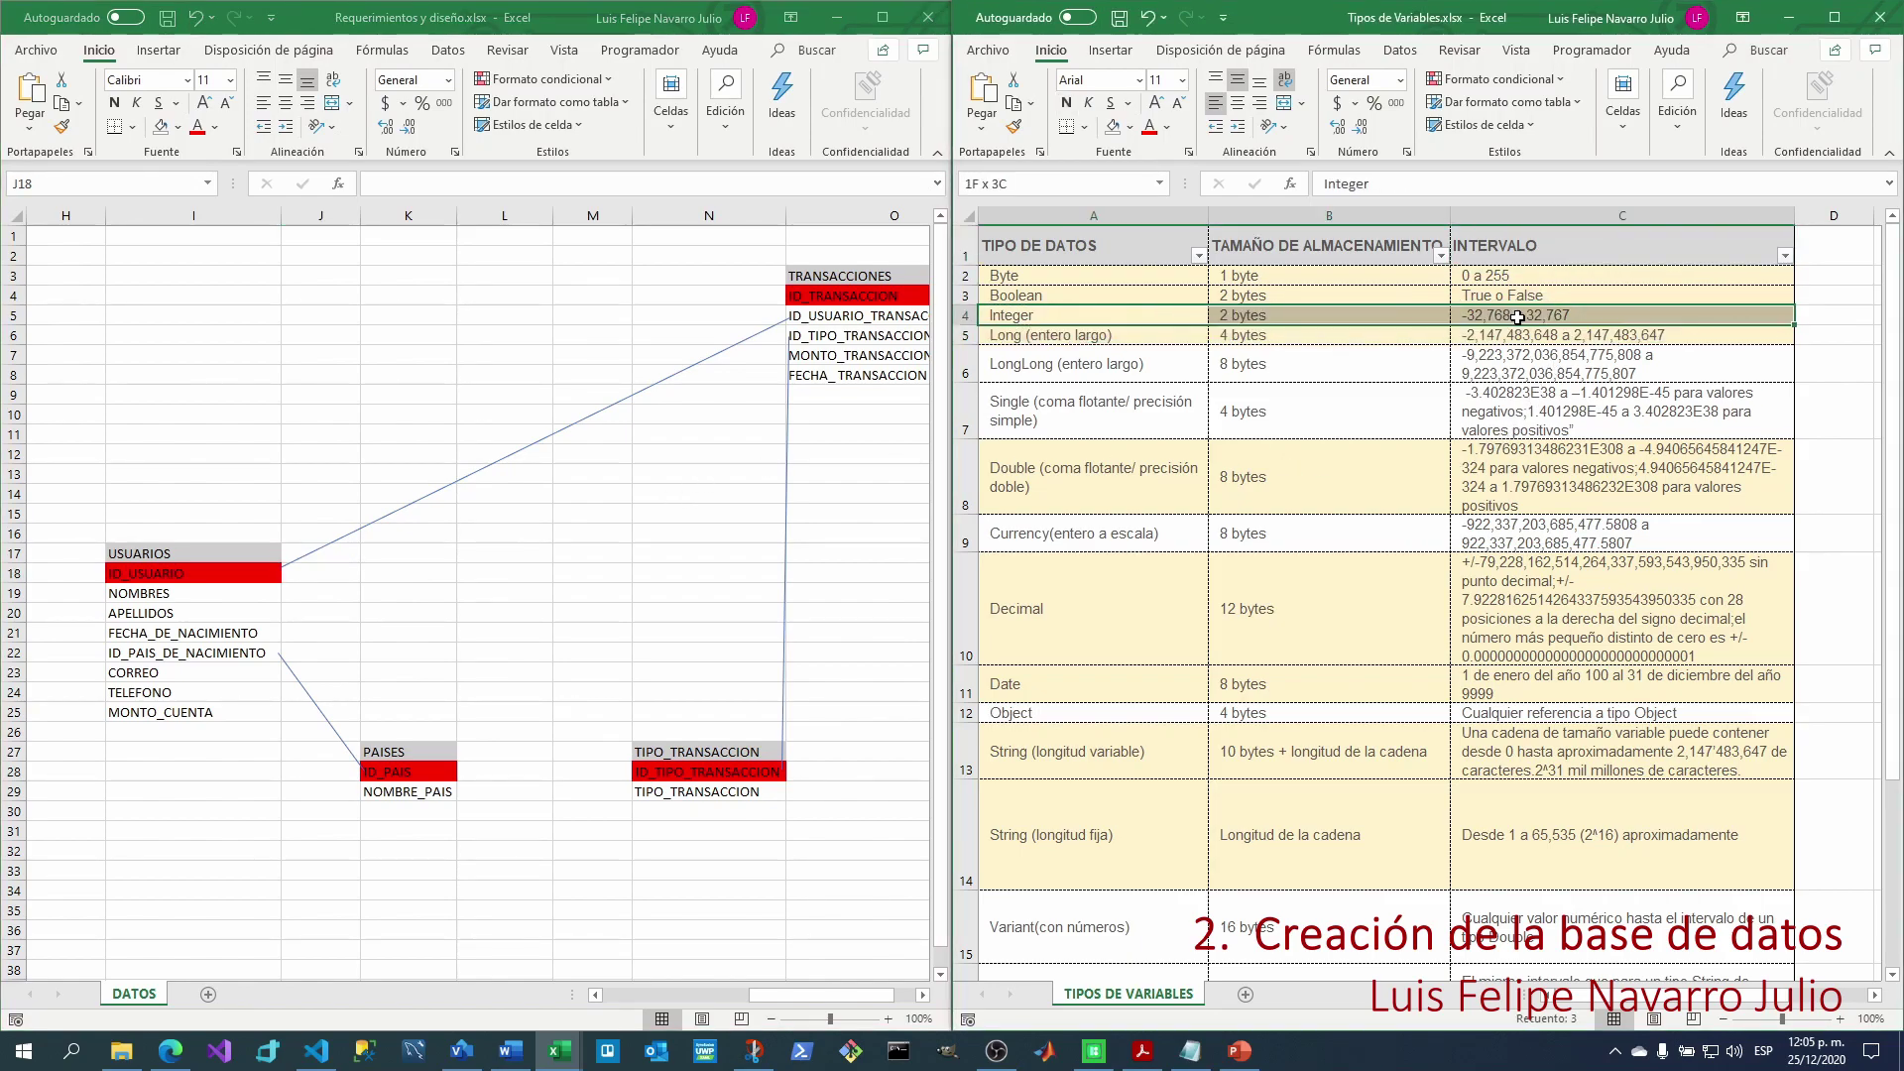
left_click(1018, 335)
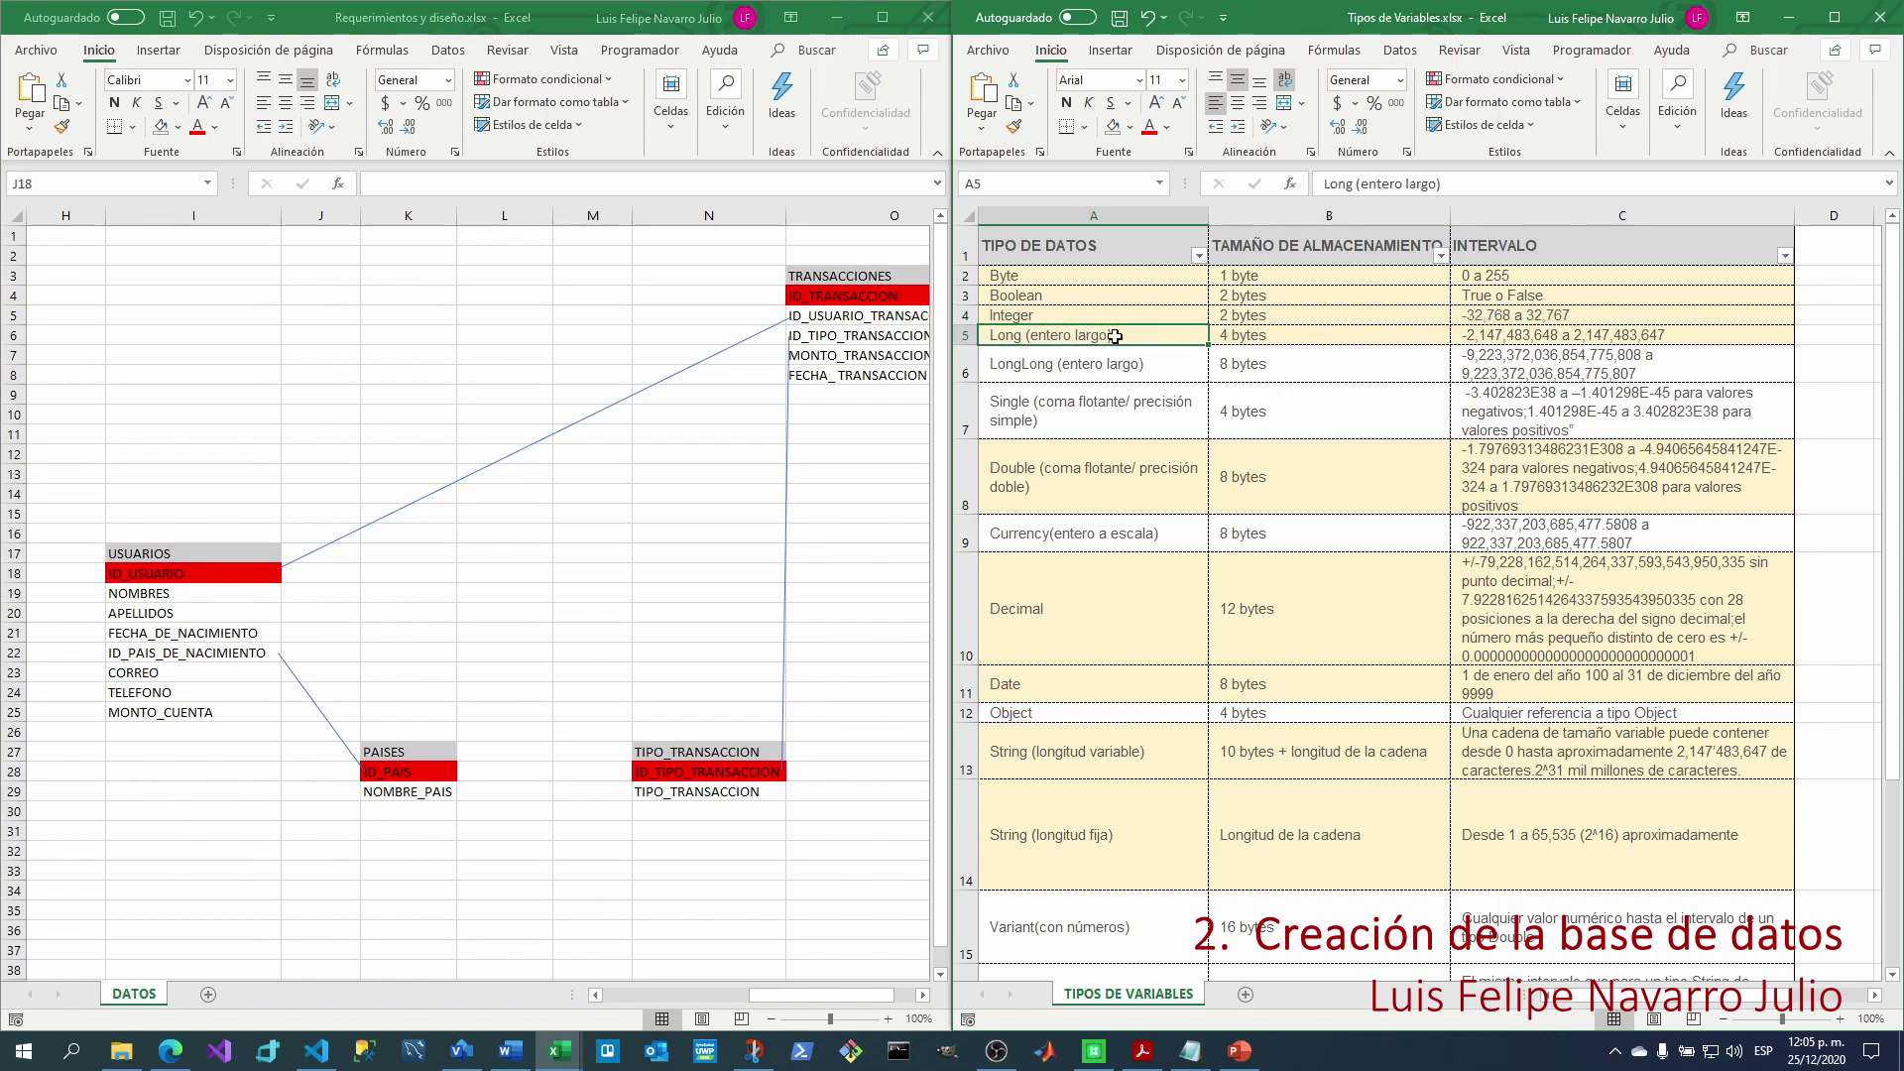
left_click(320, 577)
left_click(319, 578)
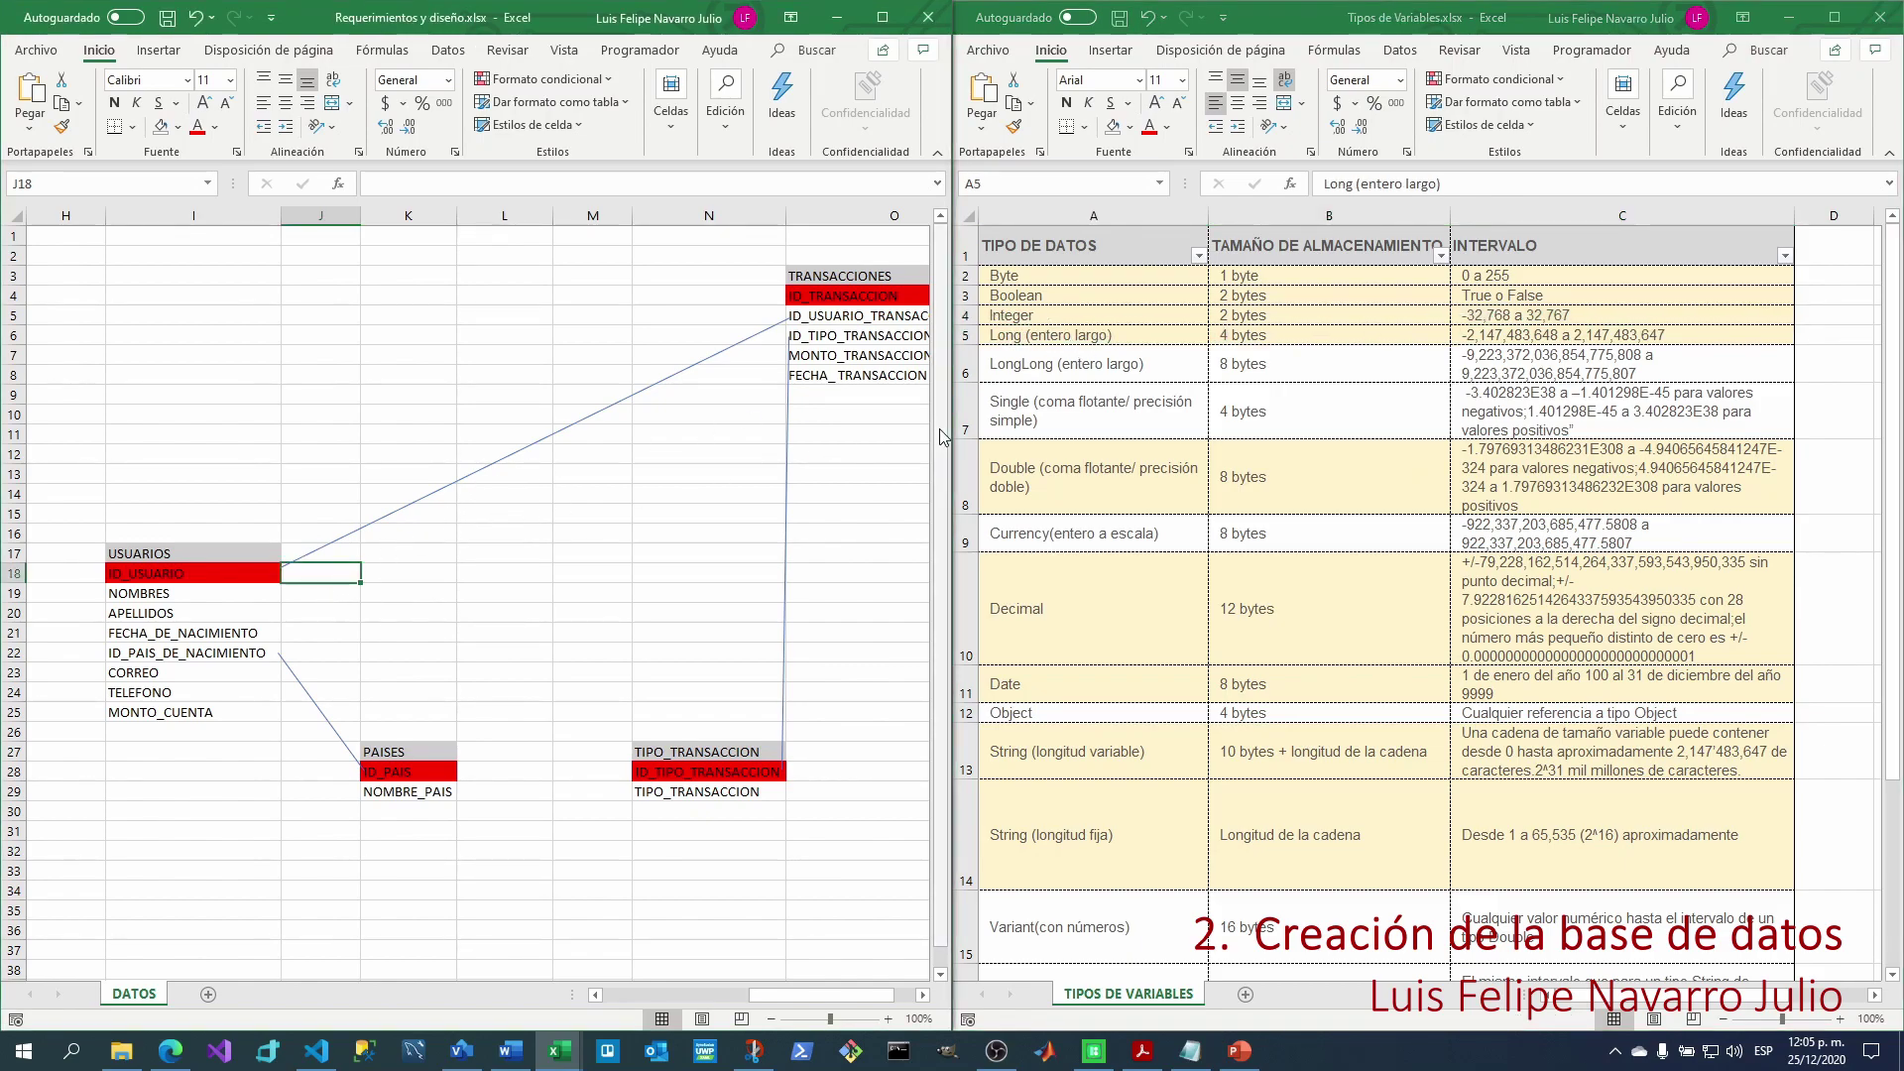
type("ENTERO LARGO (LONG")
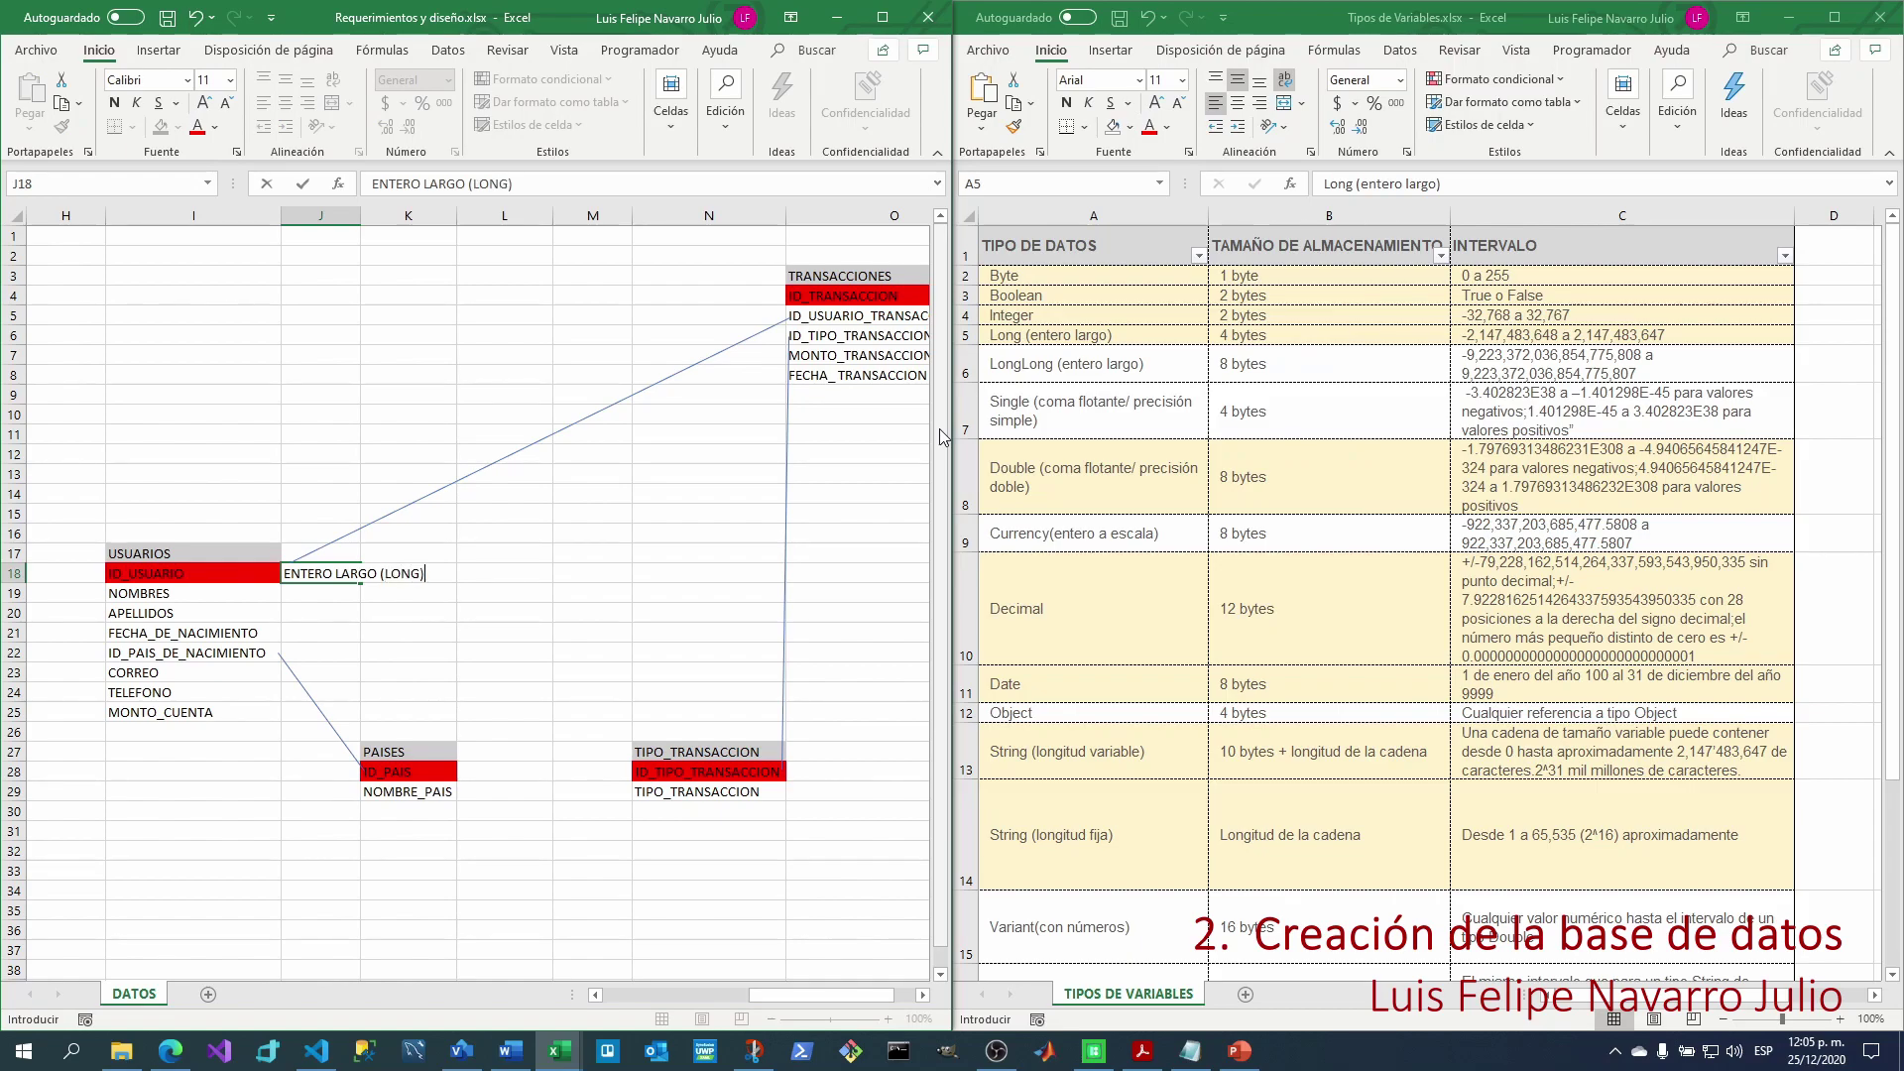
key("Return")
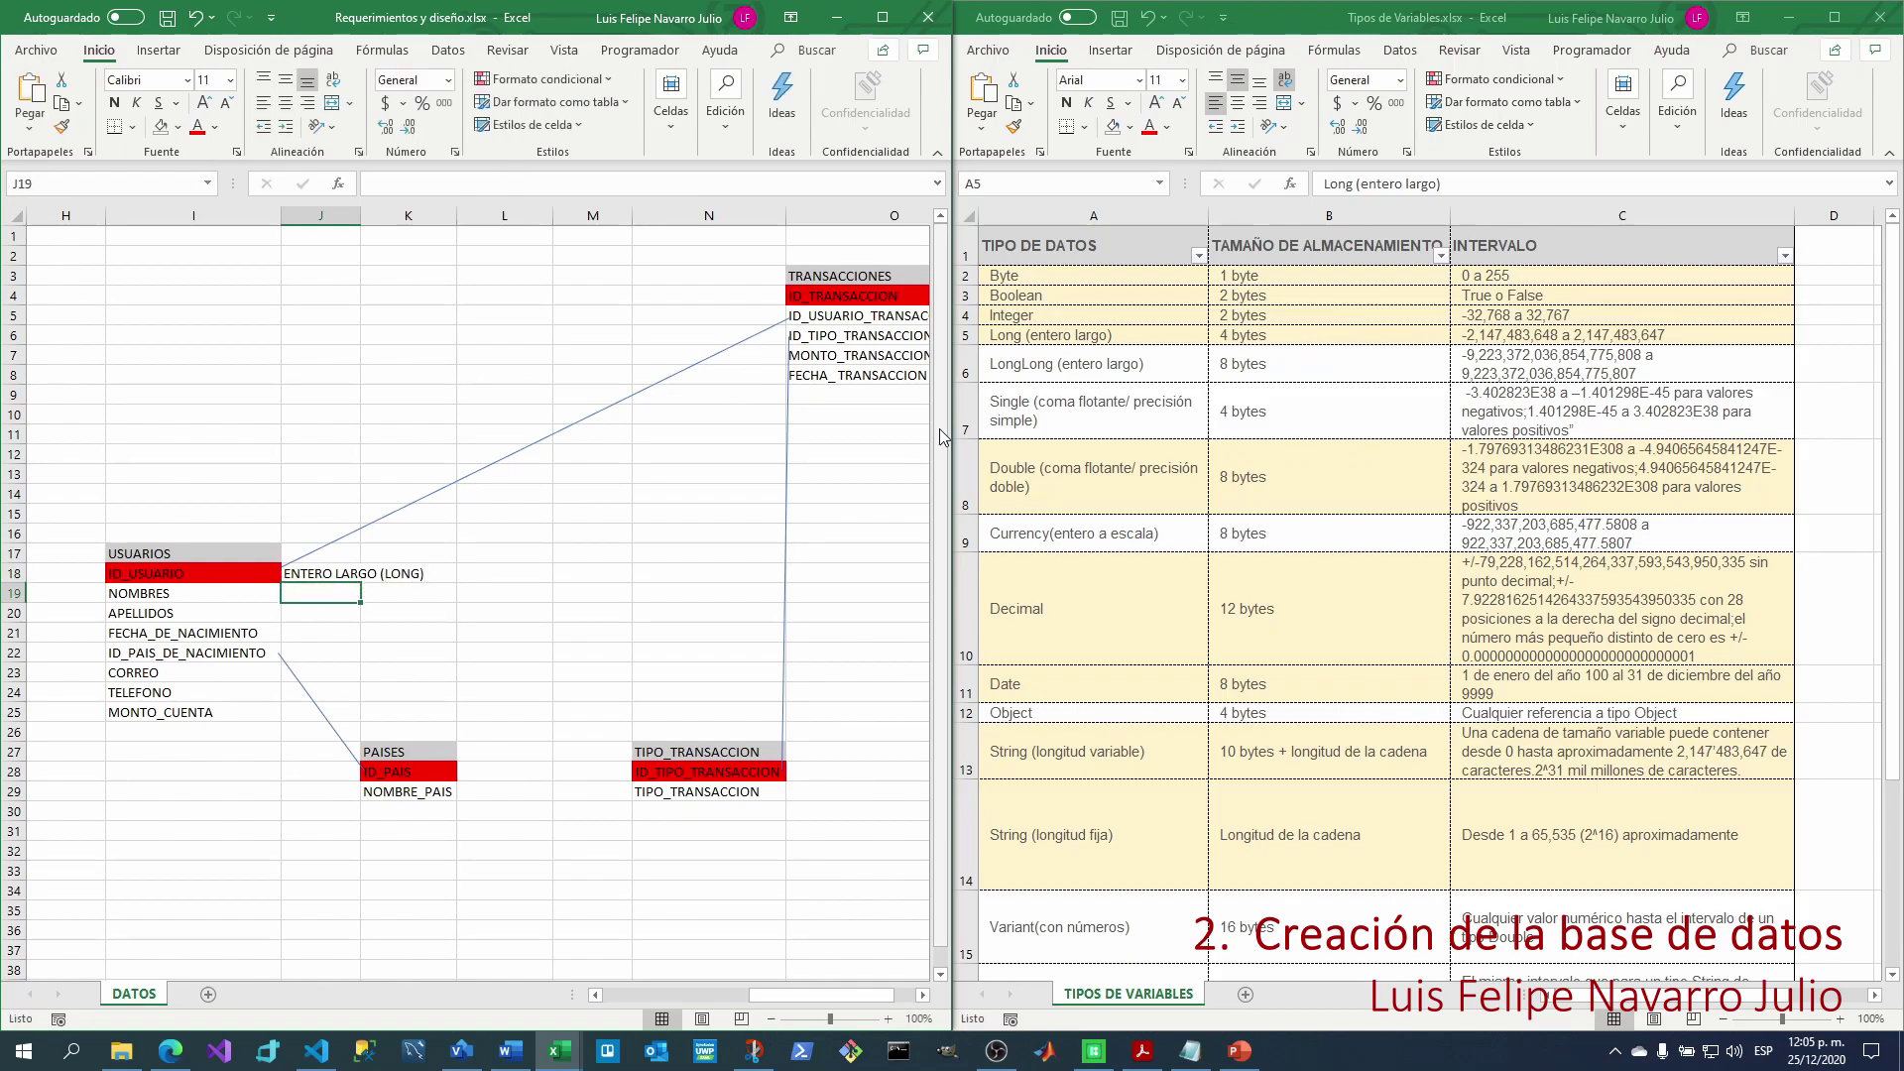
left_click_drag(360, 215, 473, 215)
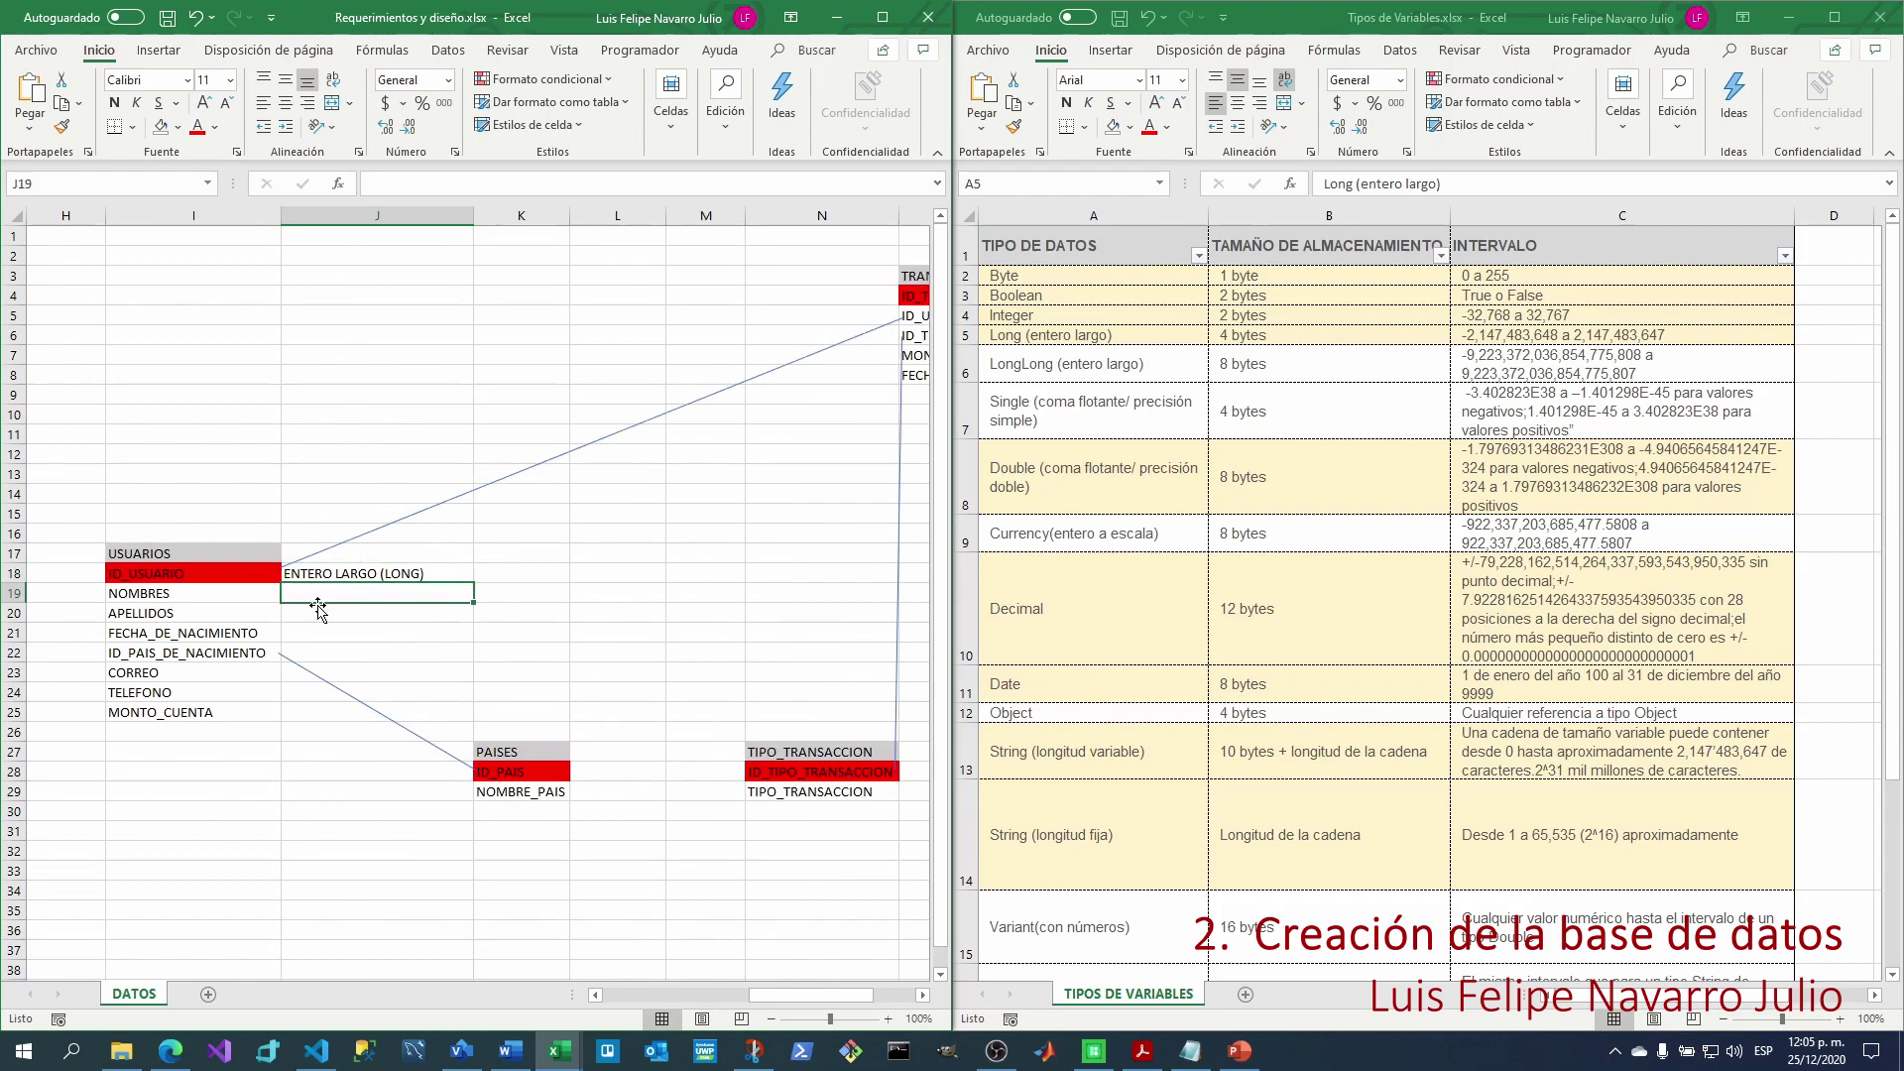
Enter TEXTO CORTO (30) in J19 as the data type of the NOMBRES field.
type("TEXT")
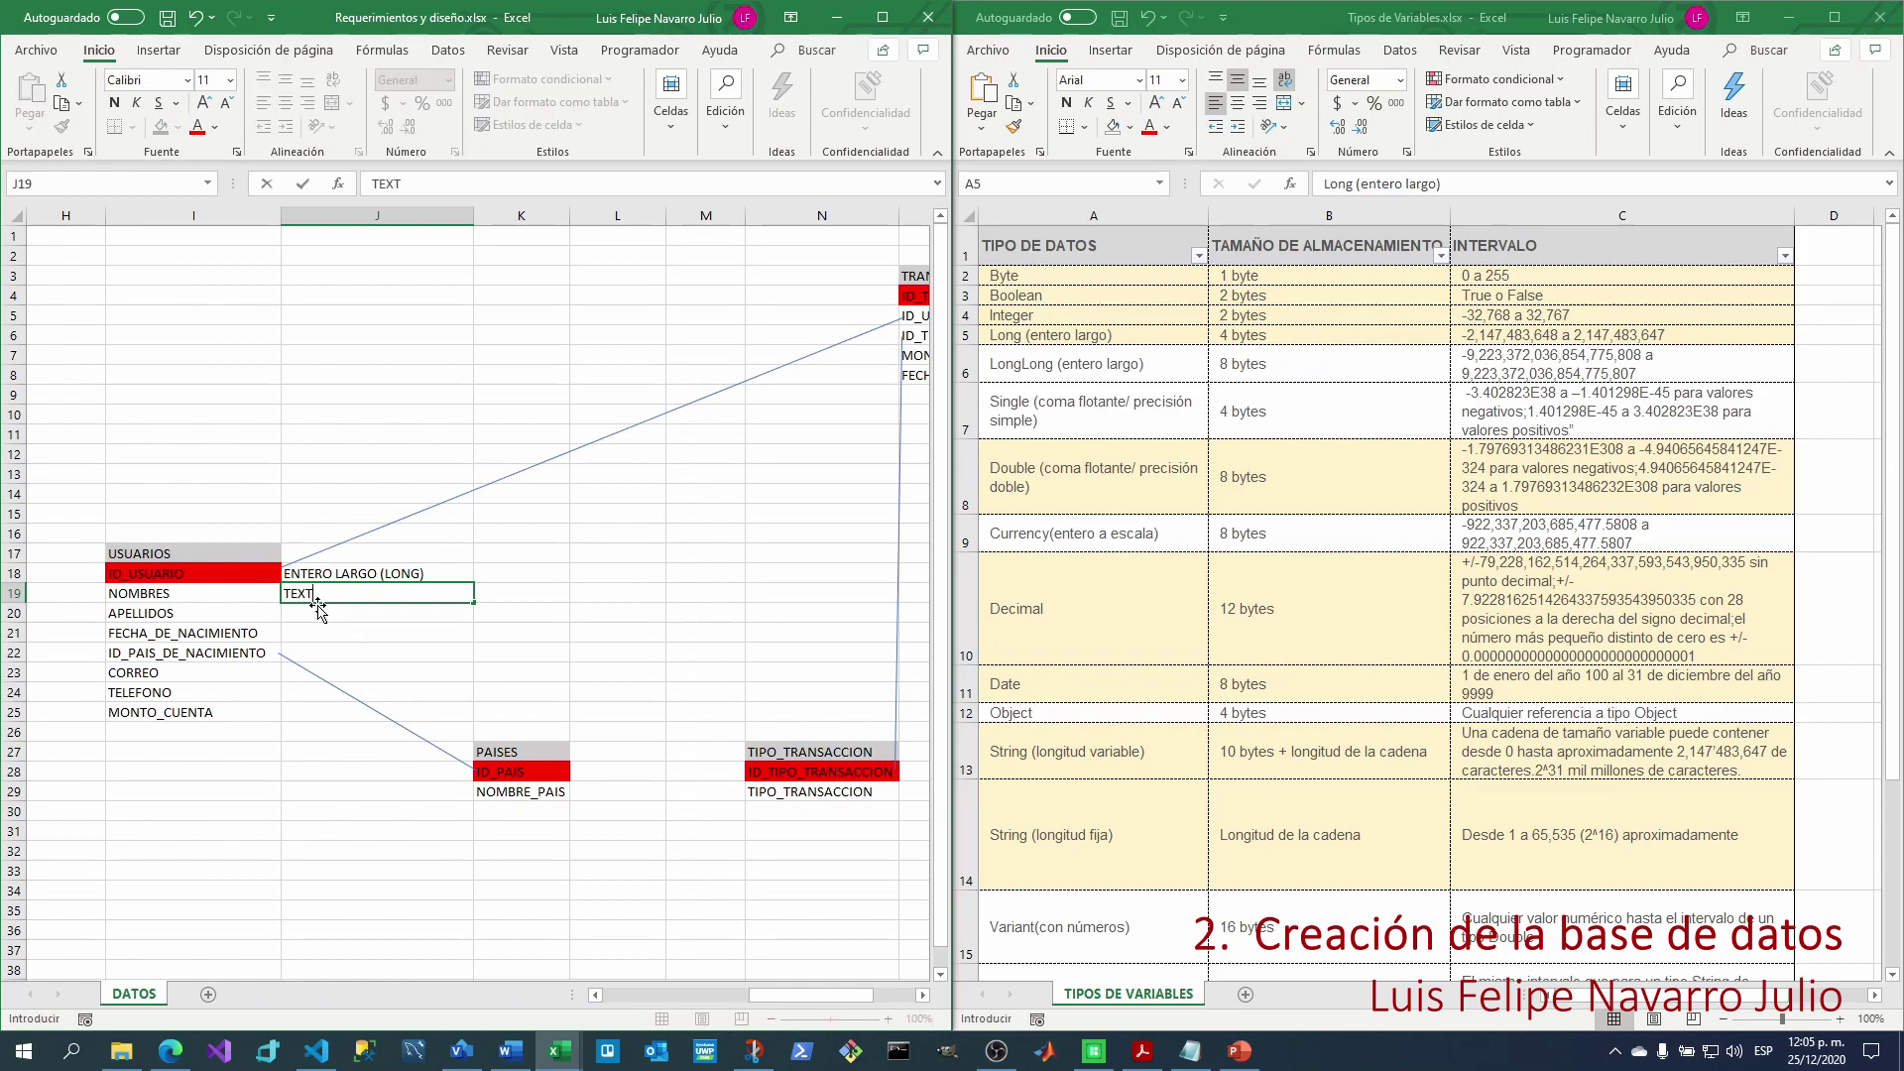
type("O CORTO")
key("ctrl+Return")
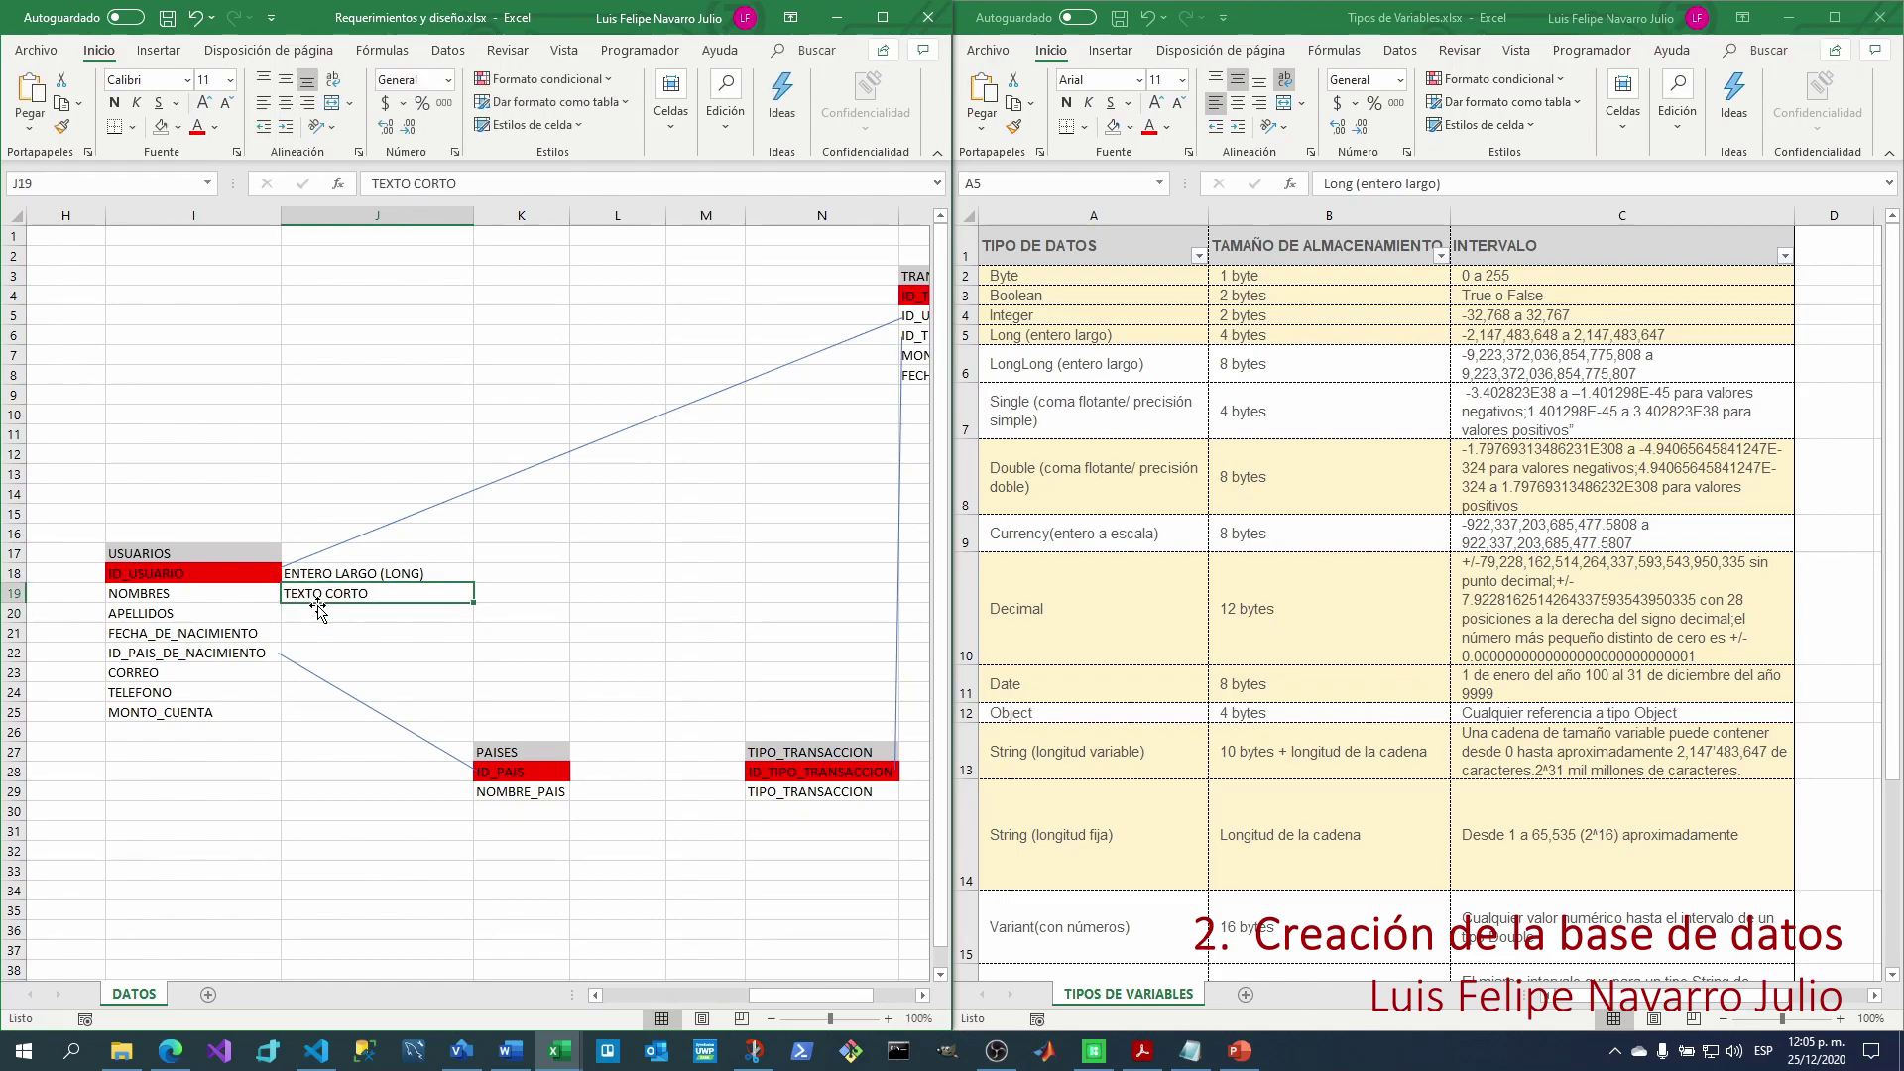
double_click(390, 592)
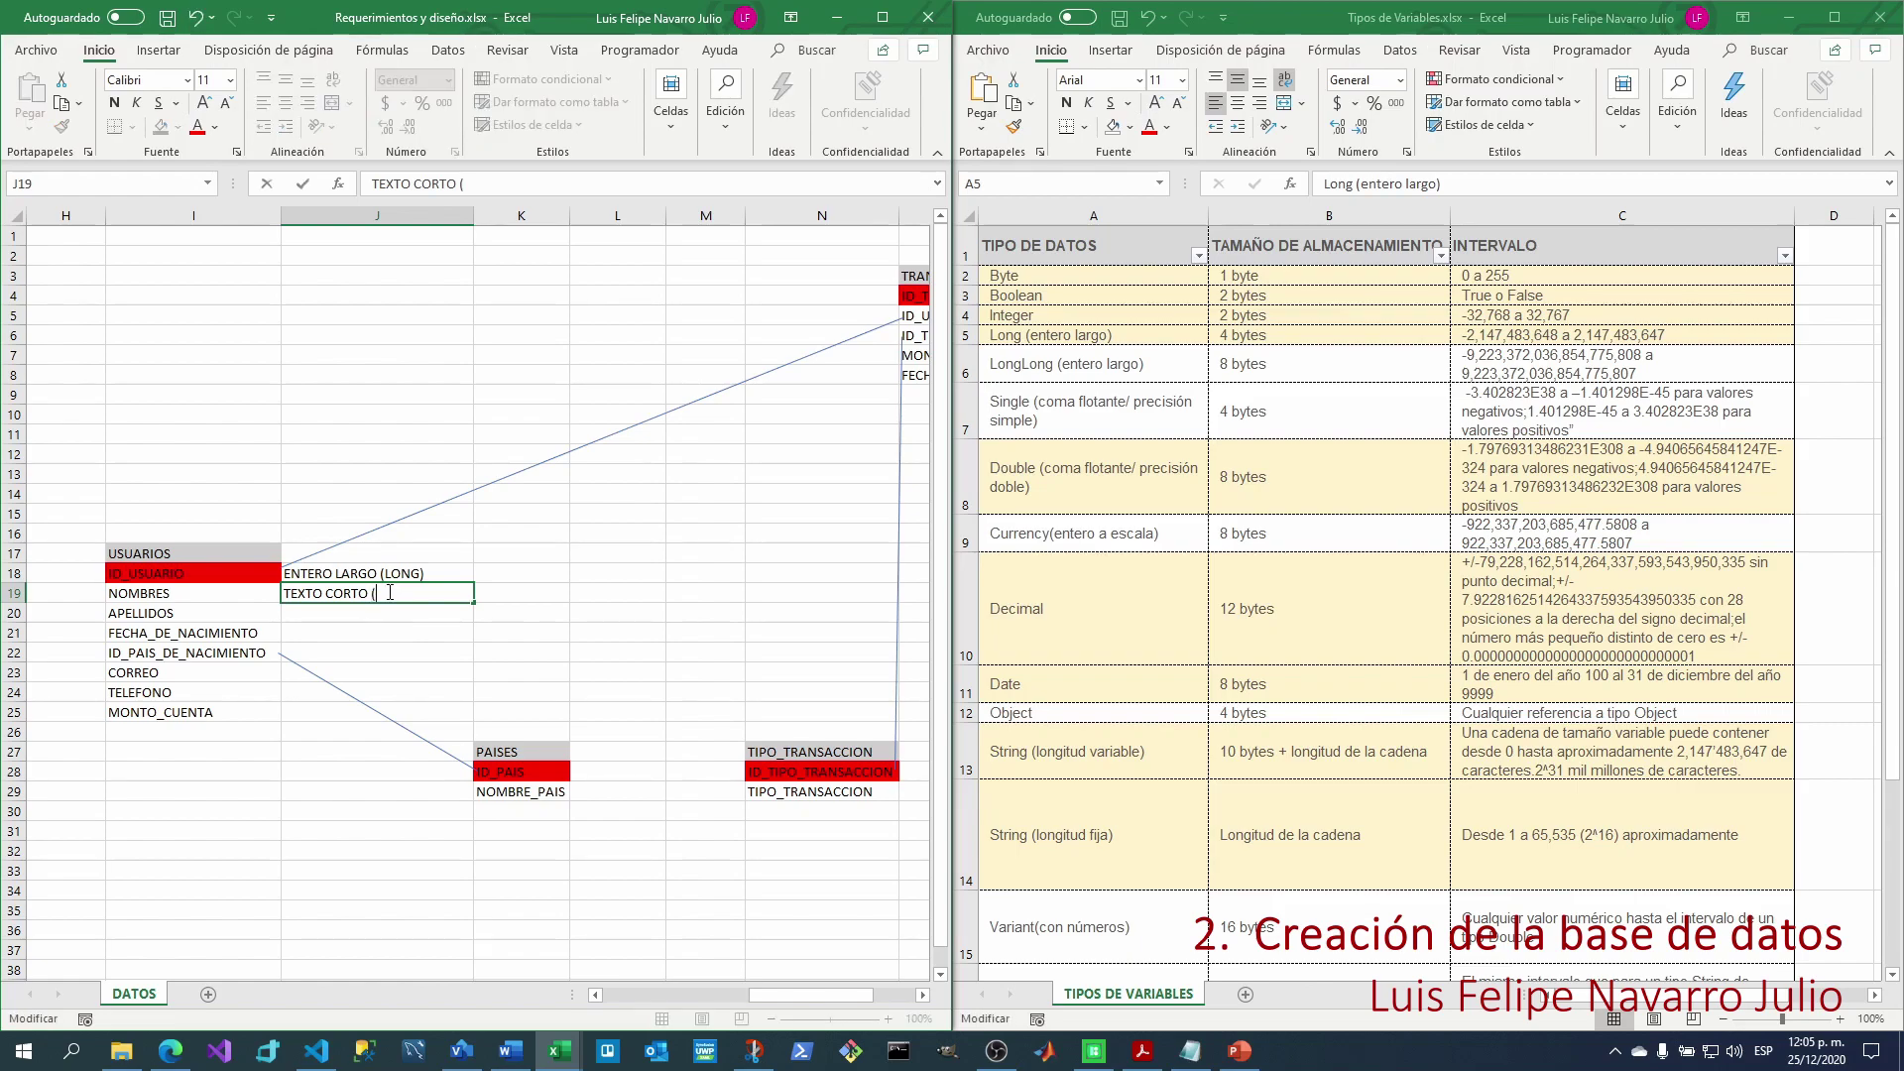
type("(30)")
key("Return")
Copy the TEXTO CORTO (30) data type from J19 to J20 for the APELLIDOS field.
key("Up")
key("ctrl+c")
key("Down")
key("Return")
key("Down")
key("Down")
key("Down")
key("Up")
key("Up")
key("Up")
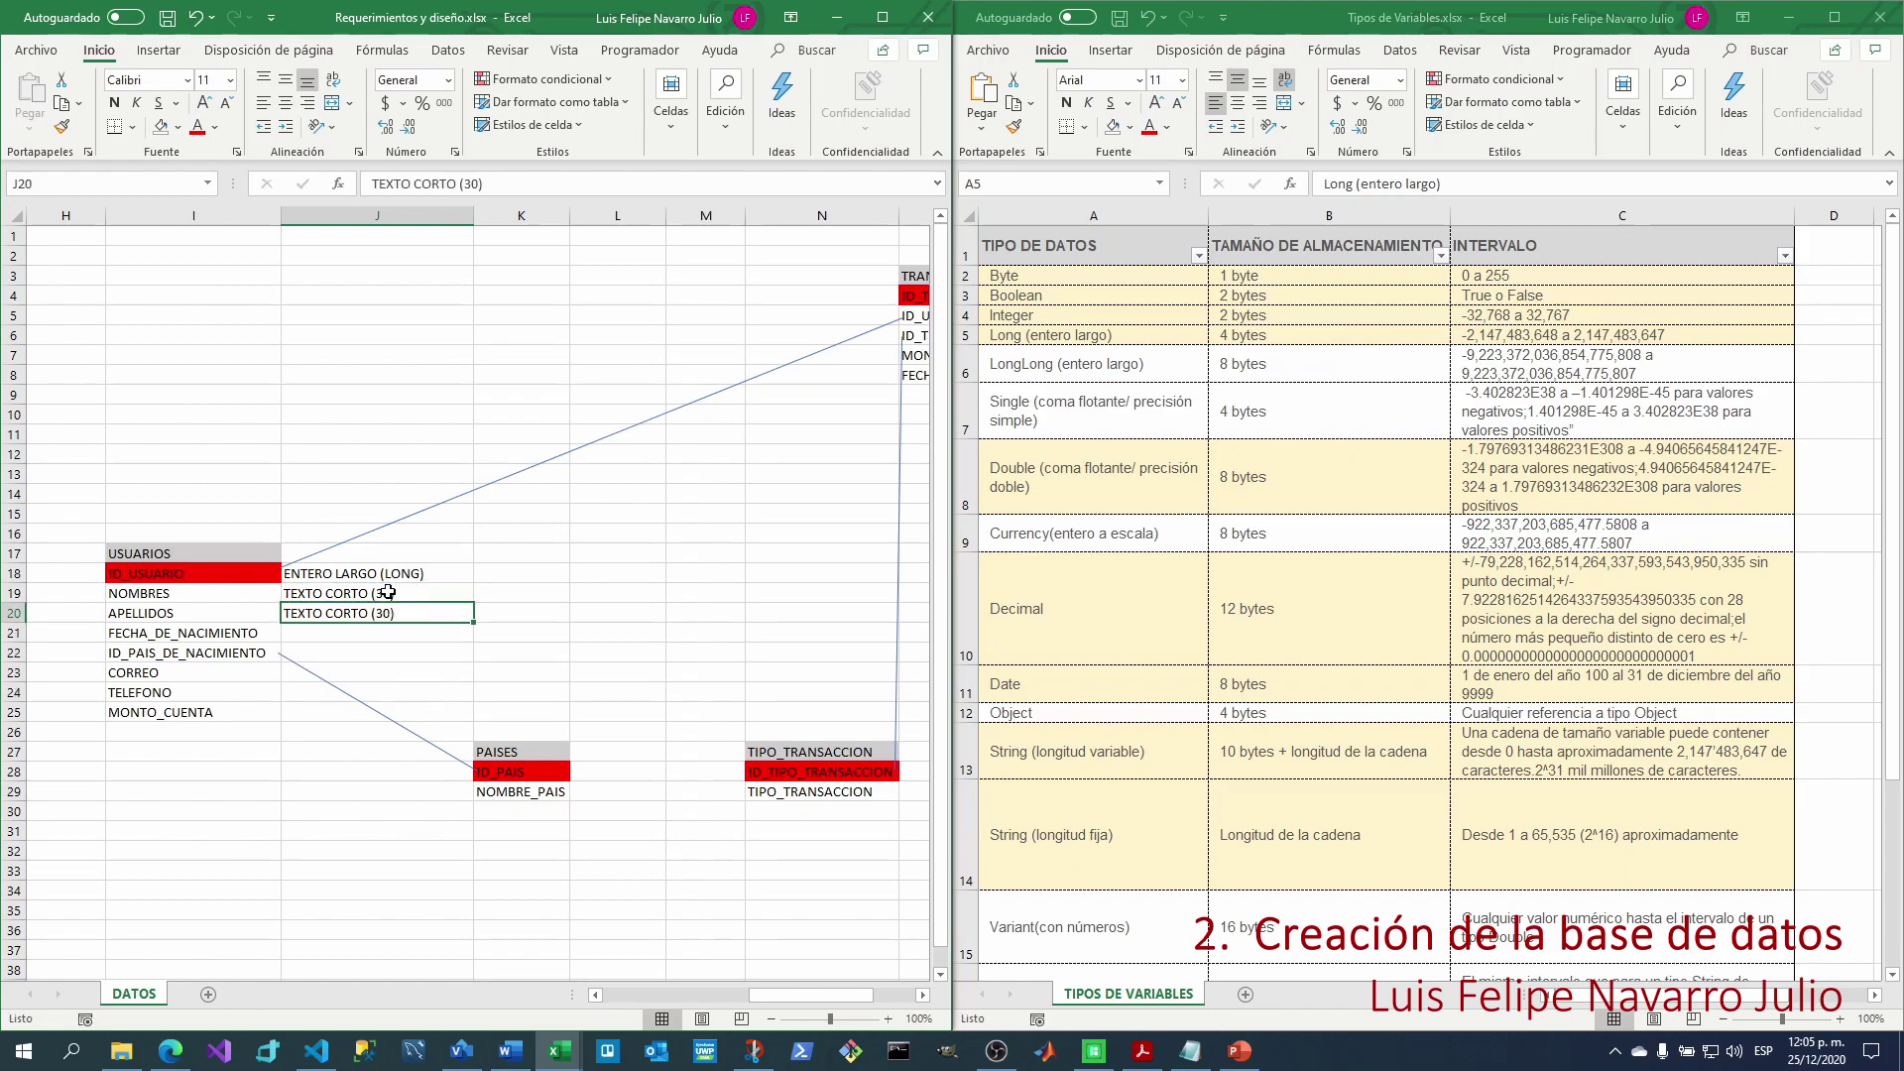
Copy the APELLIDOS data type to J23 for the CORREO field and change it to TEXTO CORTO (60).
key("ctrl+c")
key("Down")
key("Down")
key("Down")
key("Return")
key("F2")
key("Left")
key("Left")
key("BackSpace")
type("6")
key("Return")
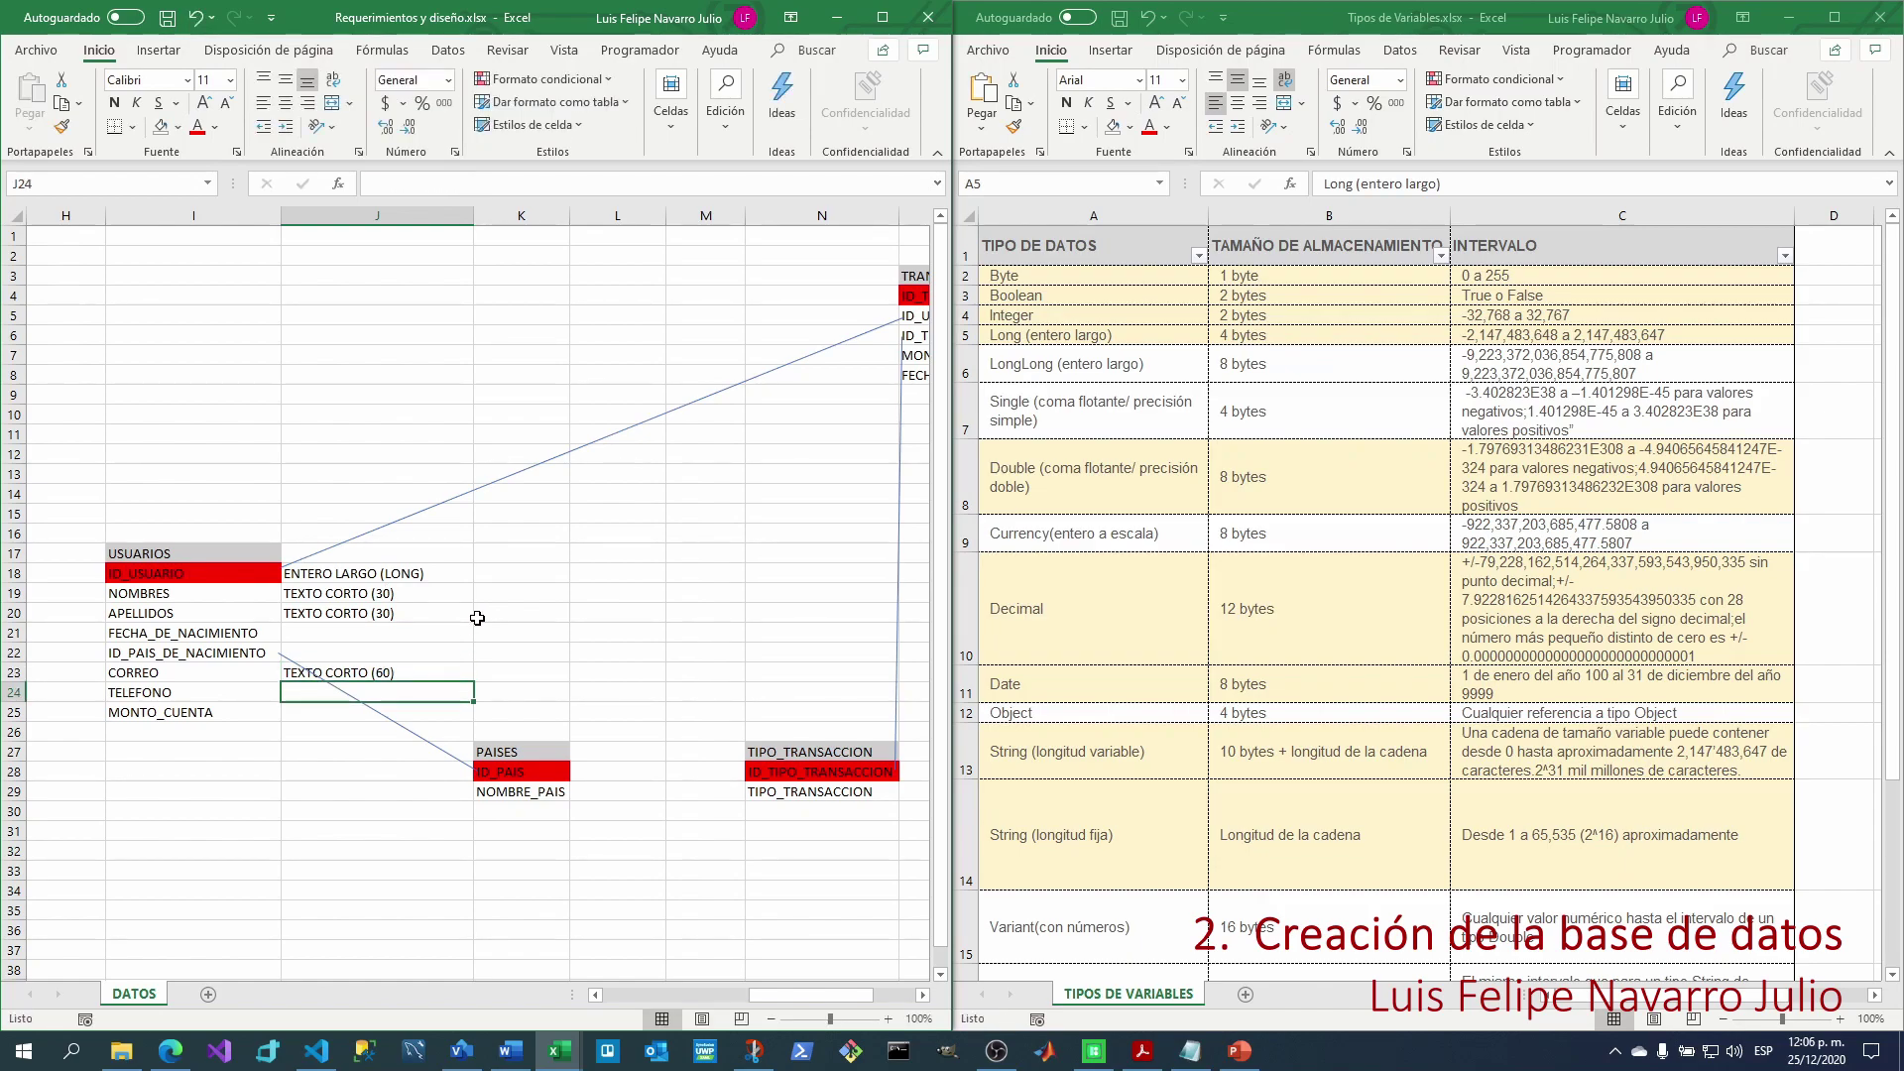
Check the phone requirement against the Single and LongLong ranges, and enter NUMERO LARGO in J24 as TELEFONO's data type.
left_click_drag(773, 996, 603, 996)
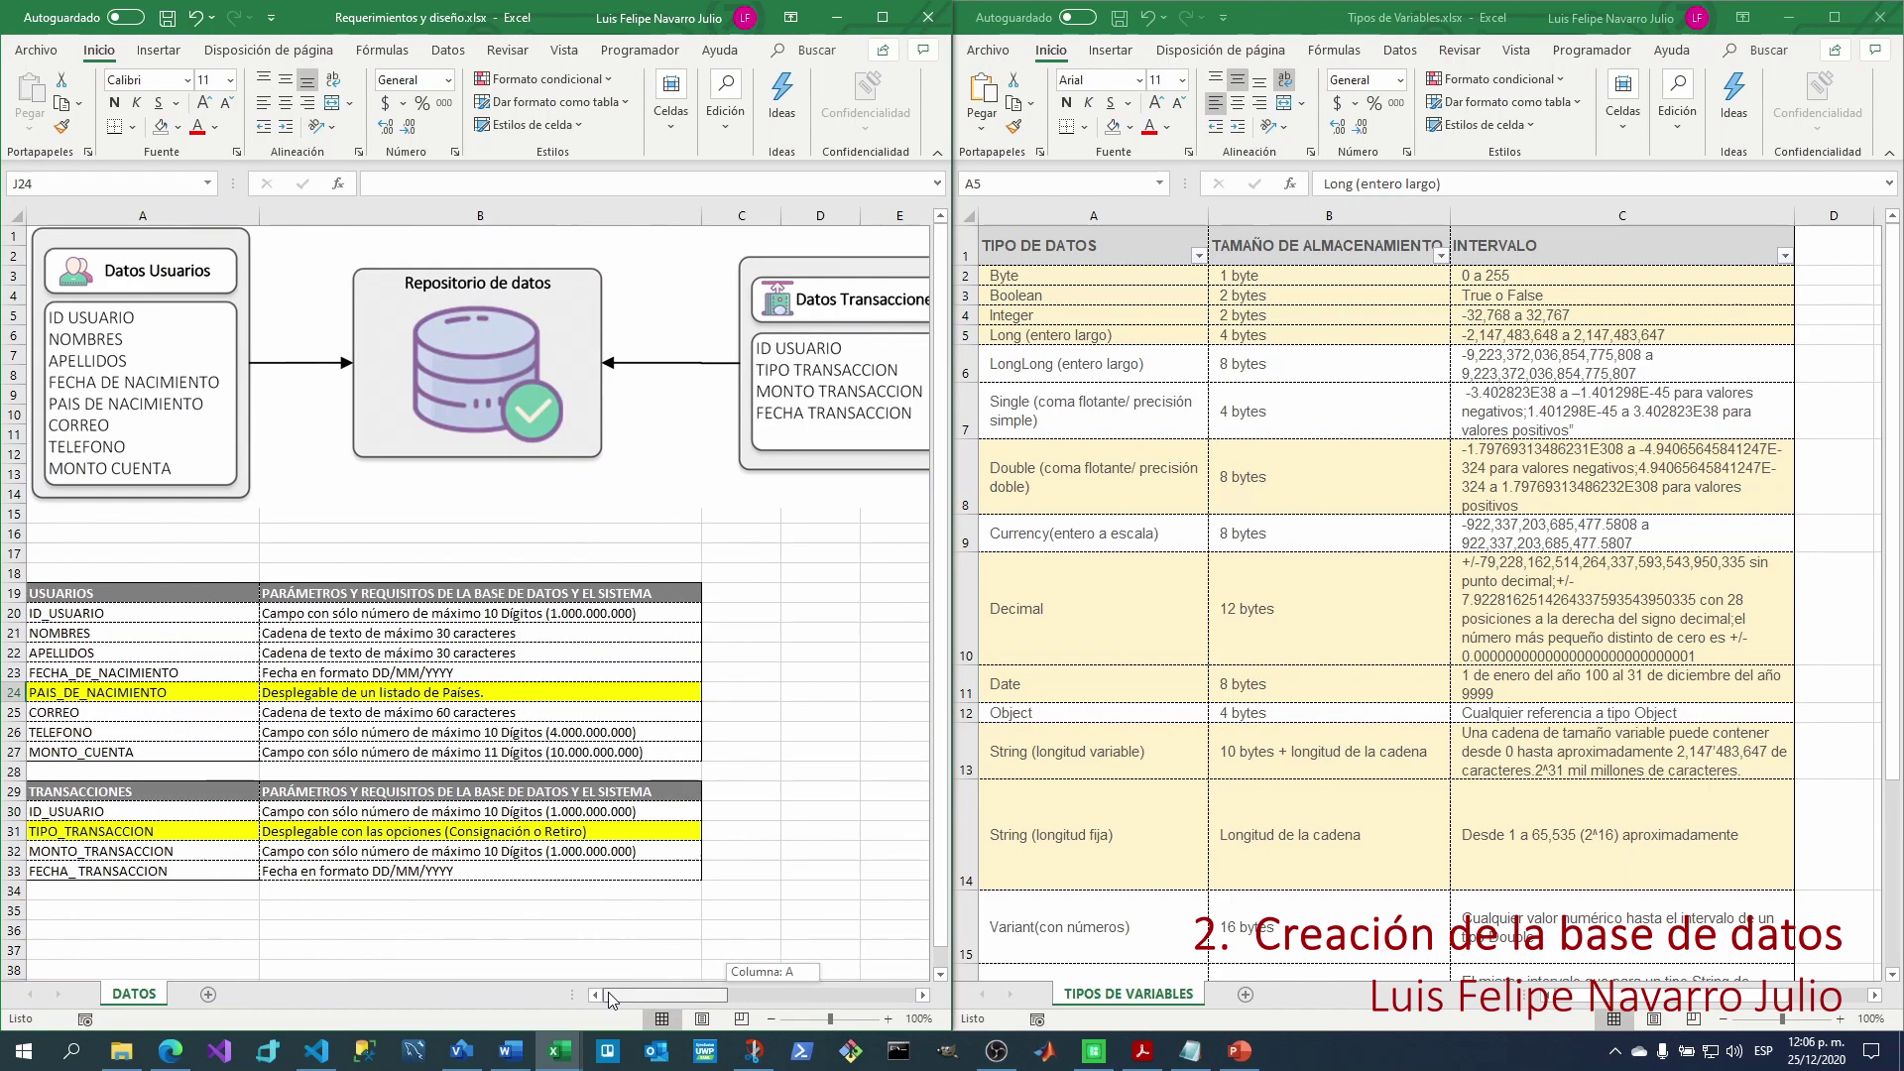
left_click_drag(623, 1002, 736, 1013)
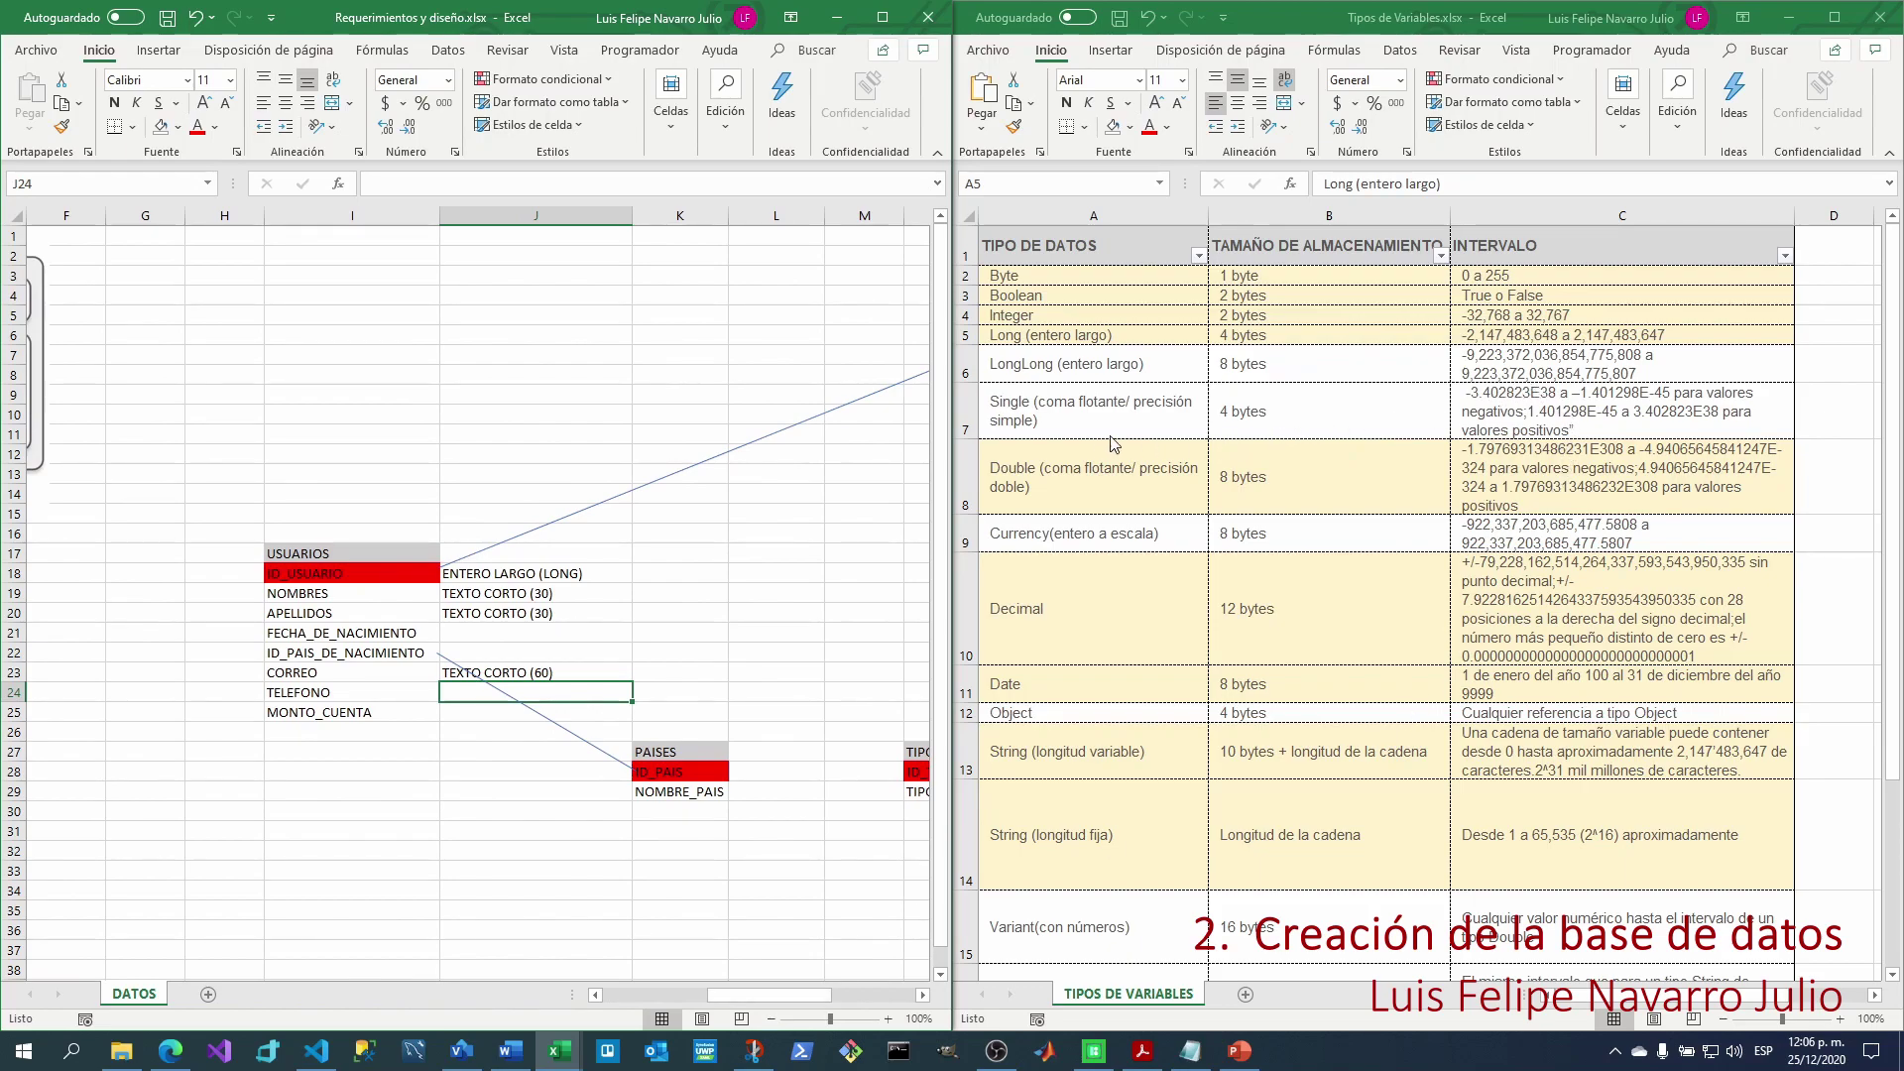
left_click(1534, 429)
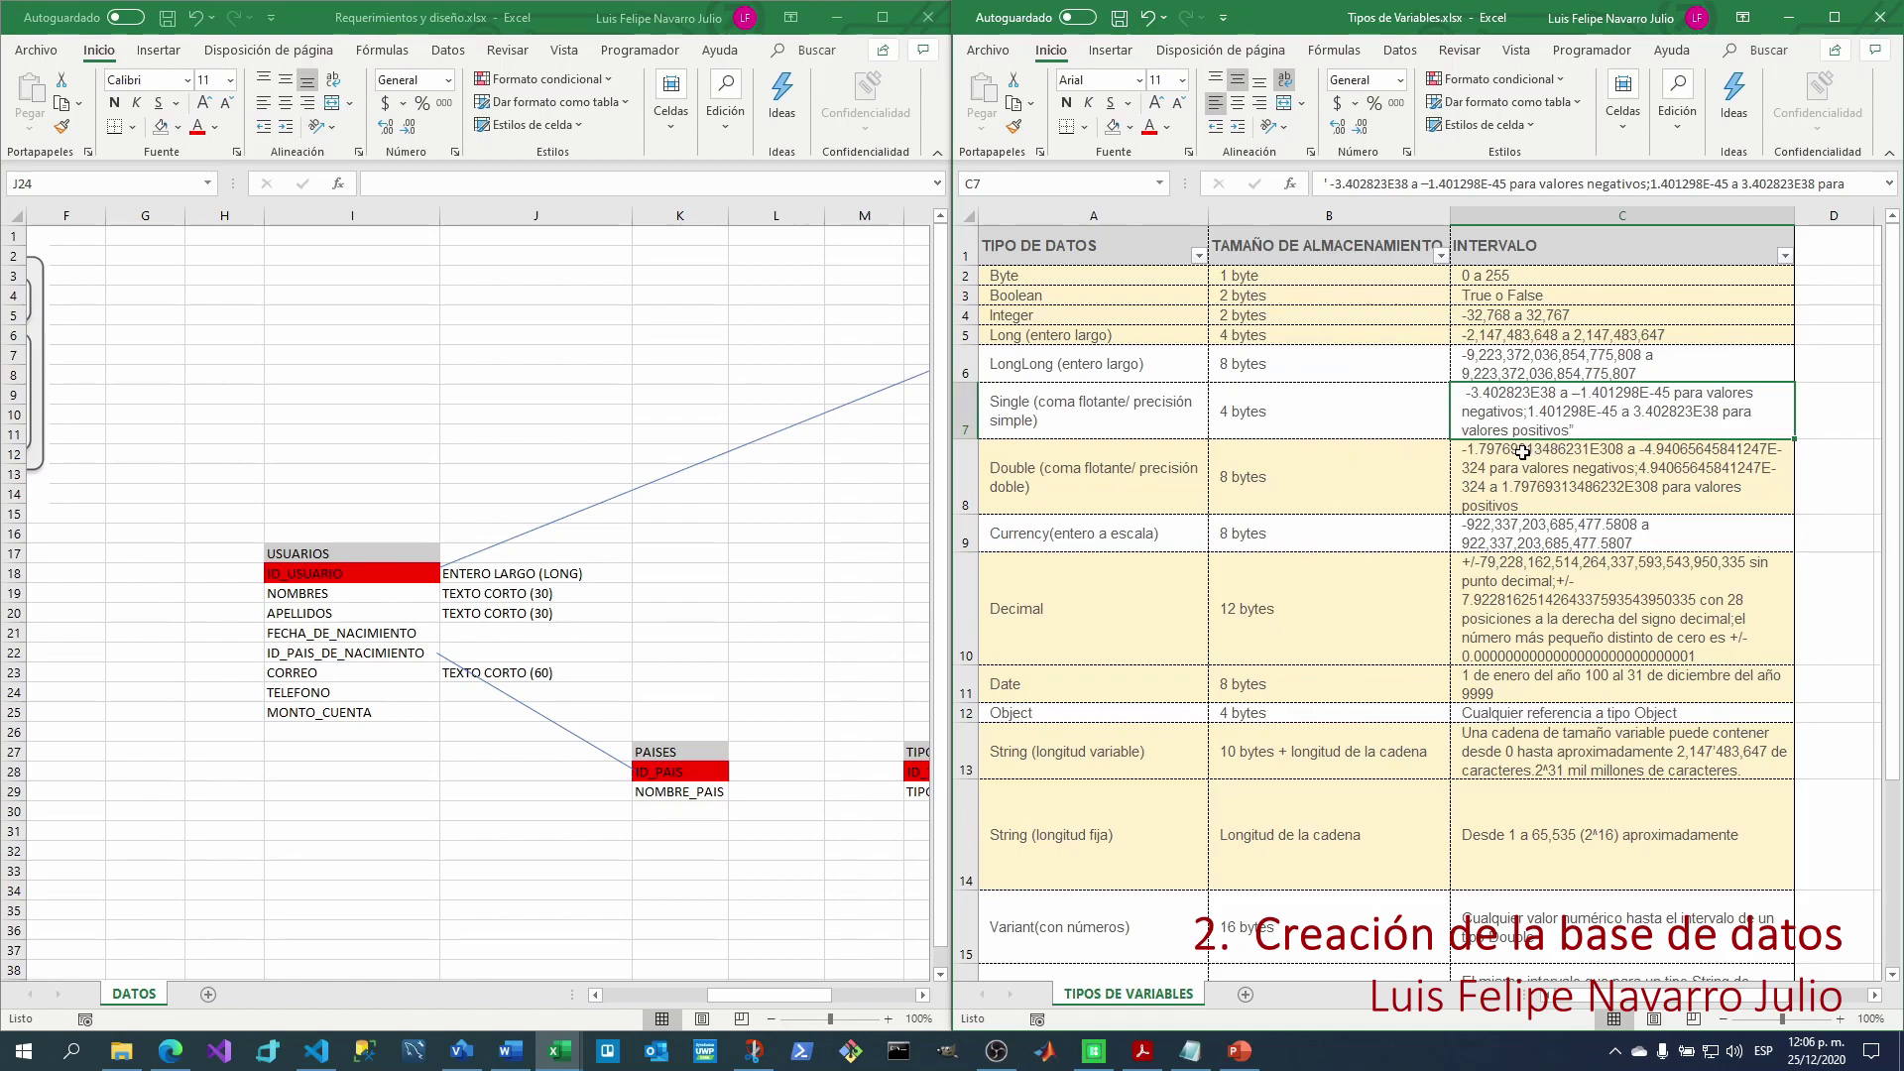
left_click(1030, 411)
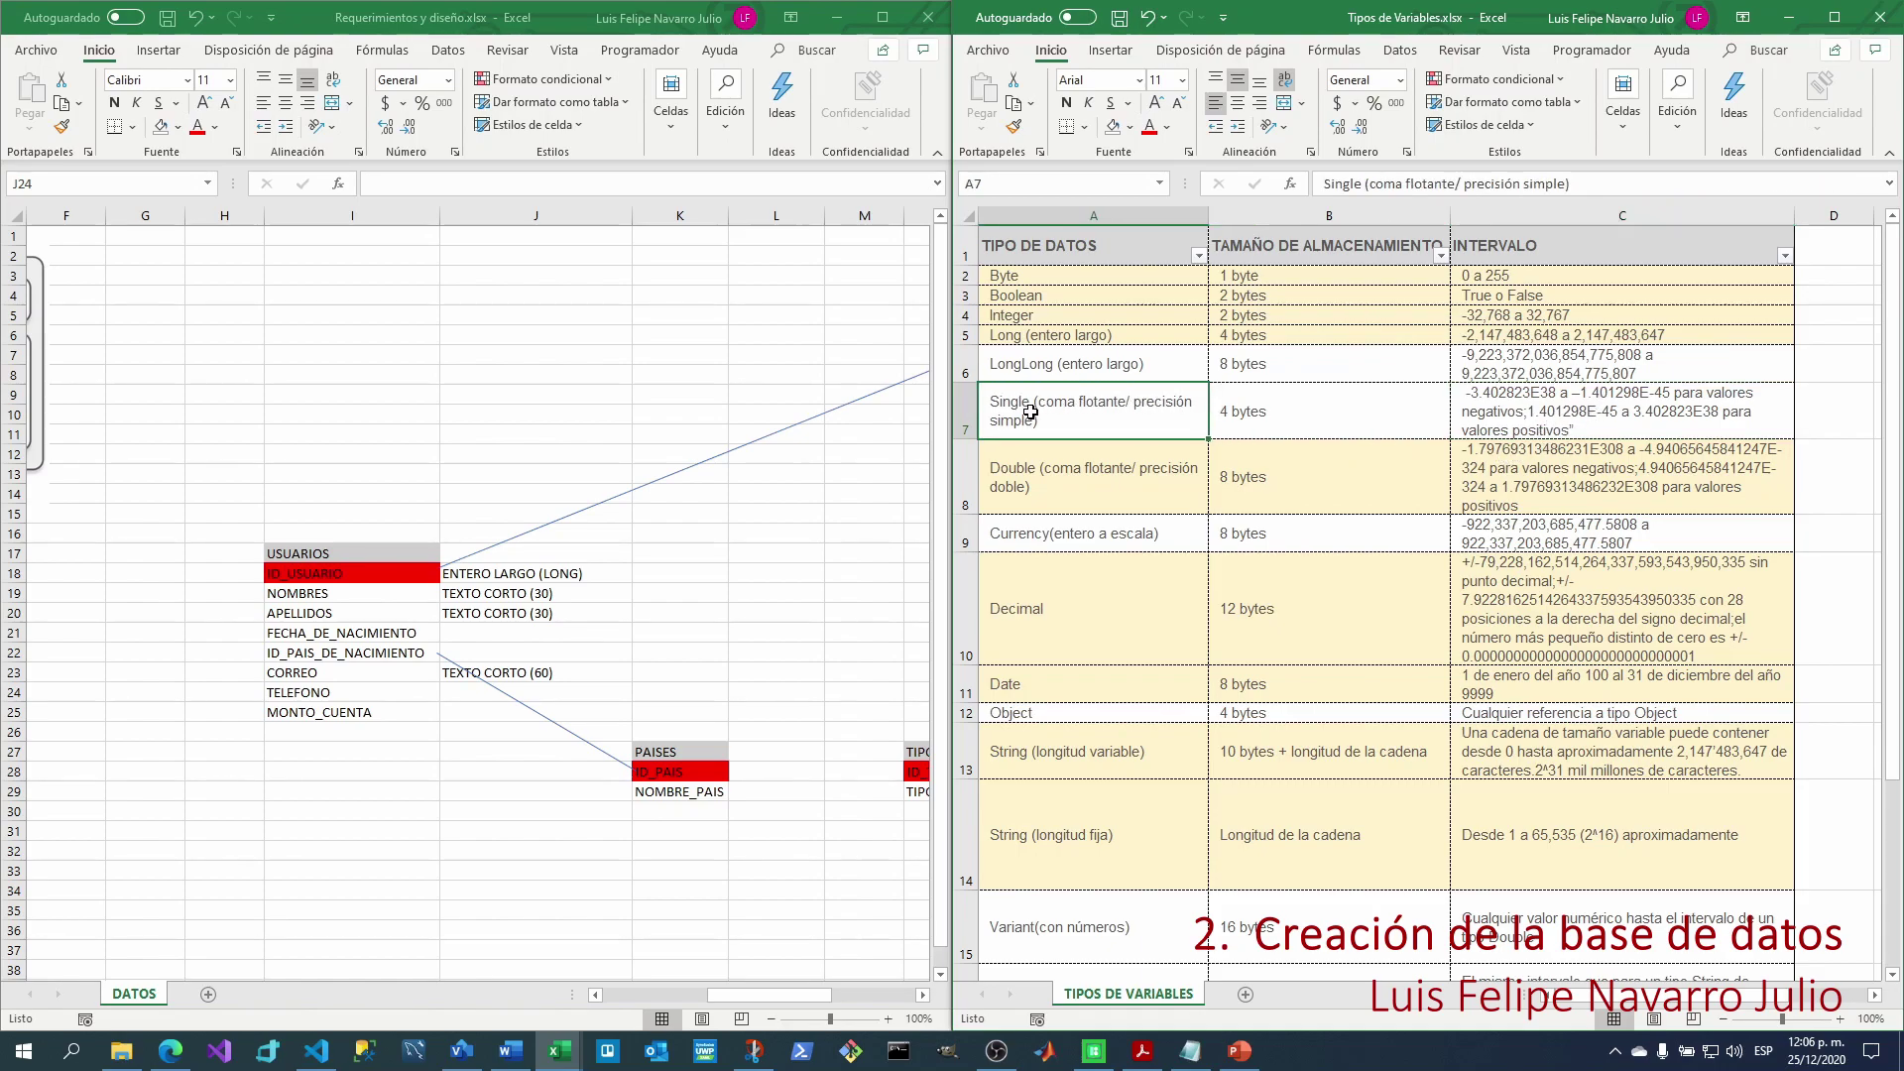
left_click_drag(1089, 363, 1492, 369)
left_click(1120, 374)
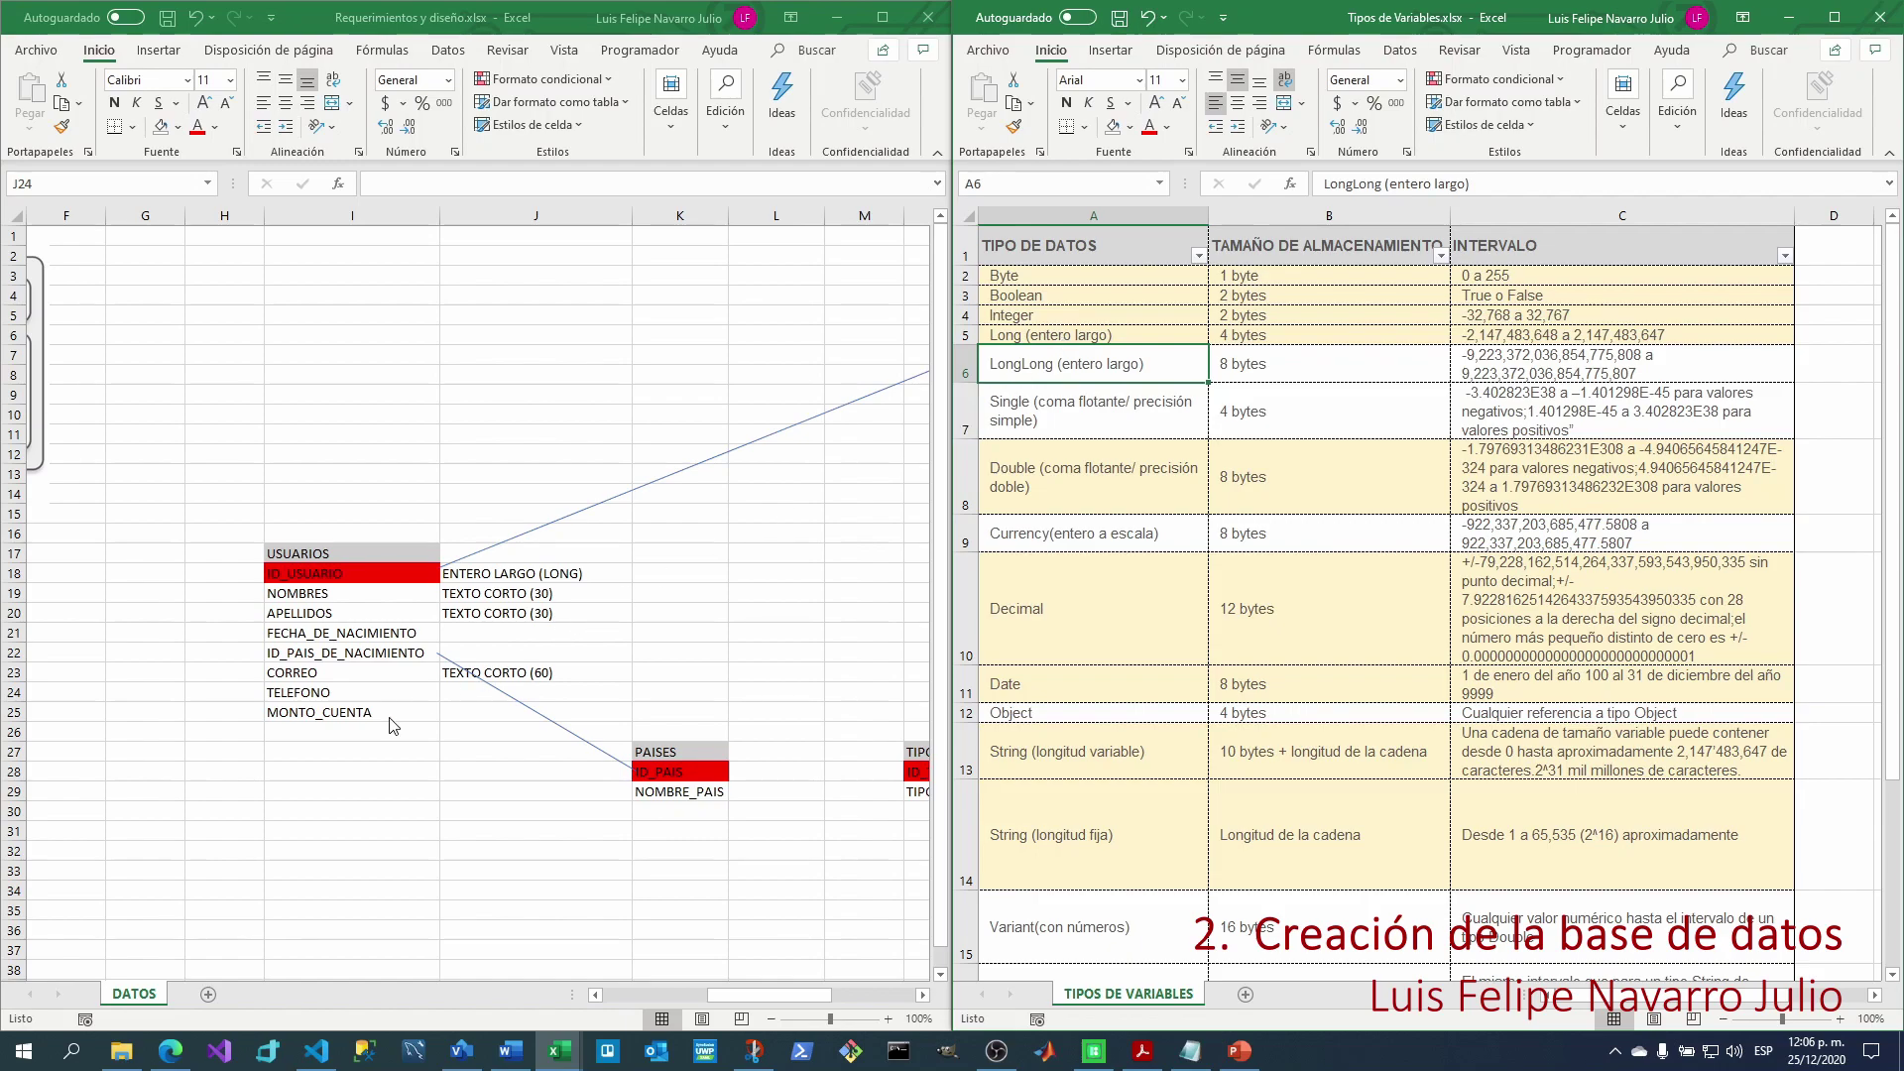
left_click(473, 696)
type("N")
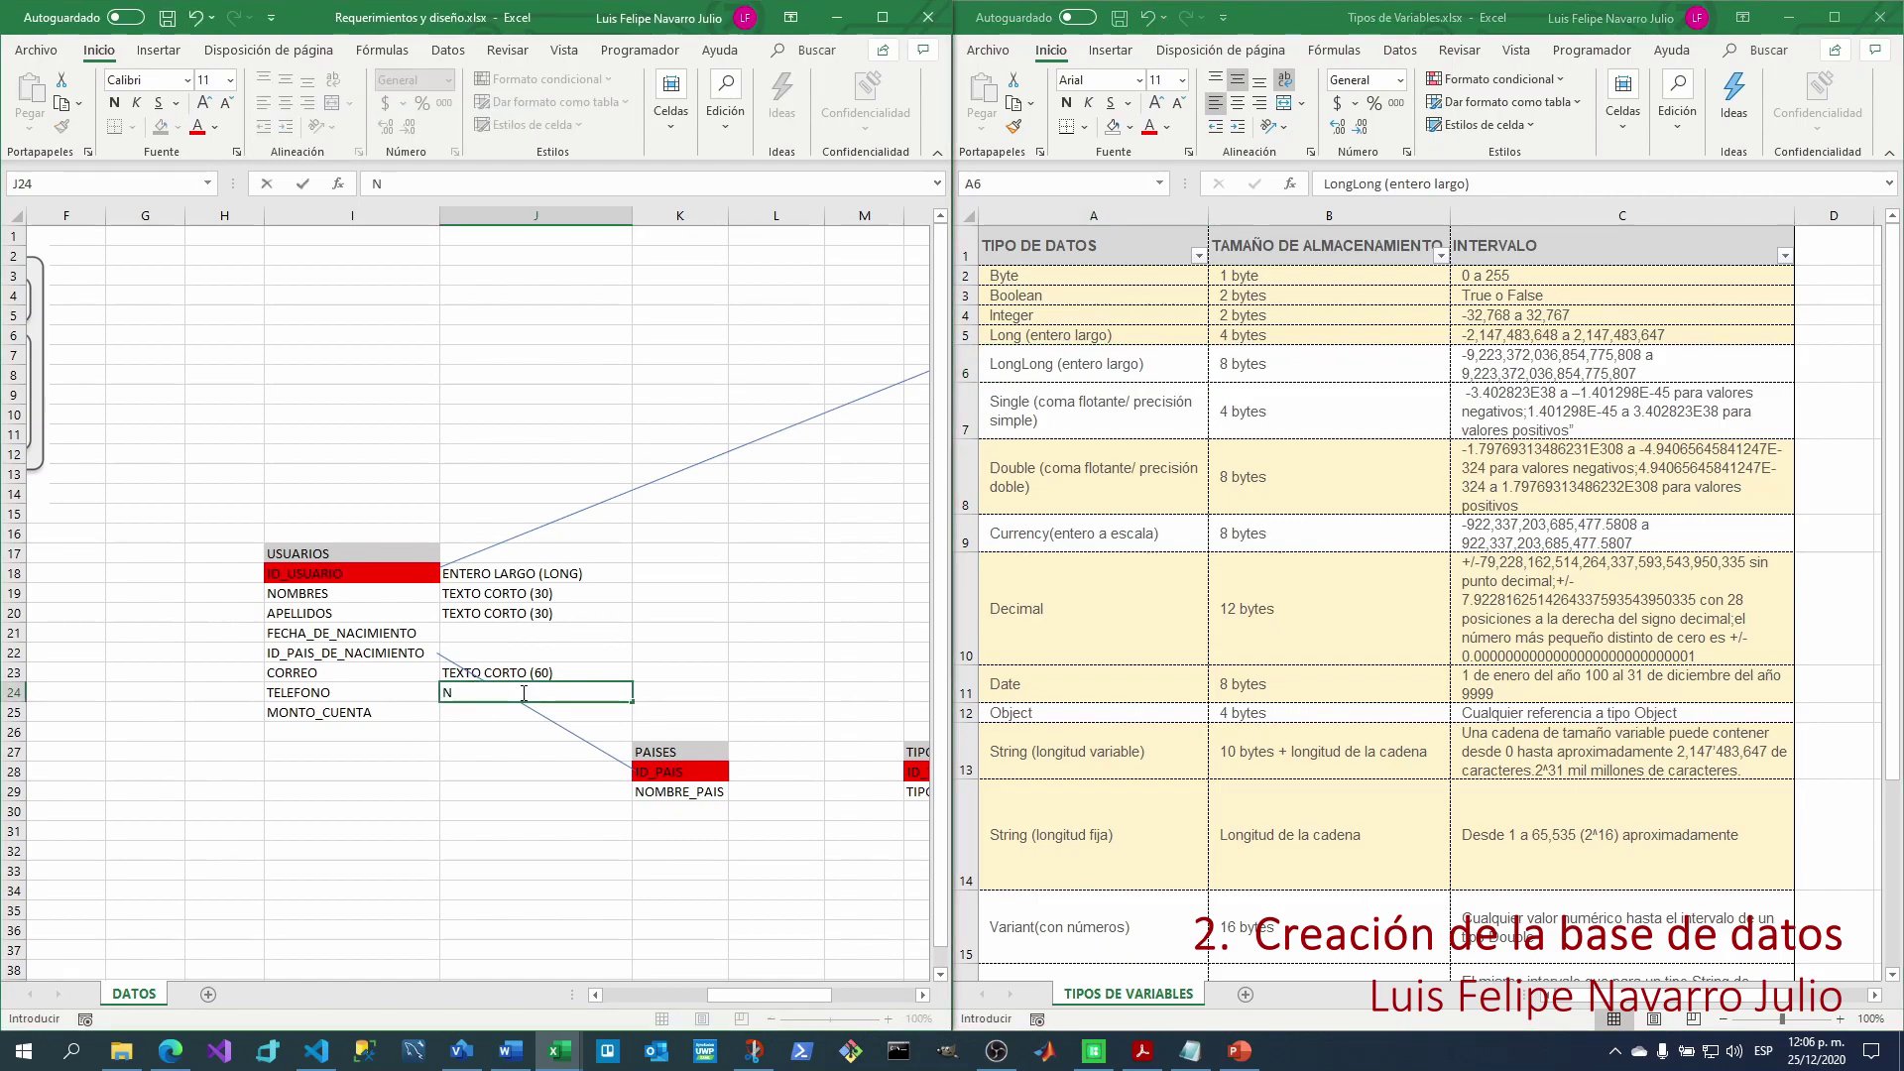
type("UMERO LARGO")
key("ctrl+Return")
Copy the TELEFONO data type from J24 to J25 for the MONTO_CUENTA field.
key("ctrl+c")
left_click(509, 710)
key("Return")
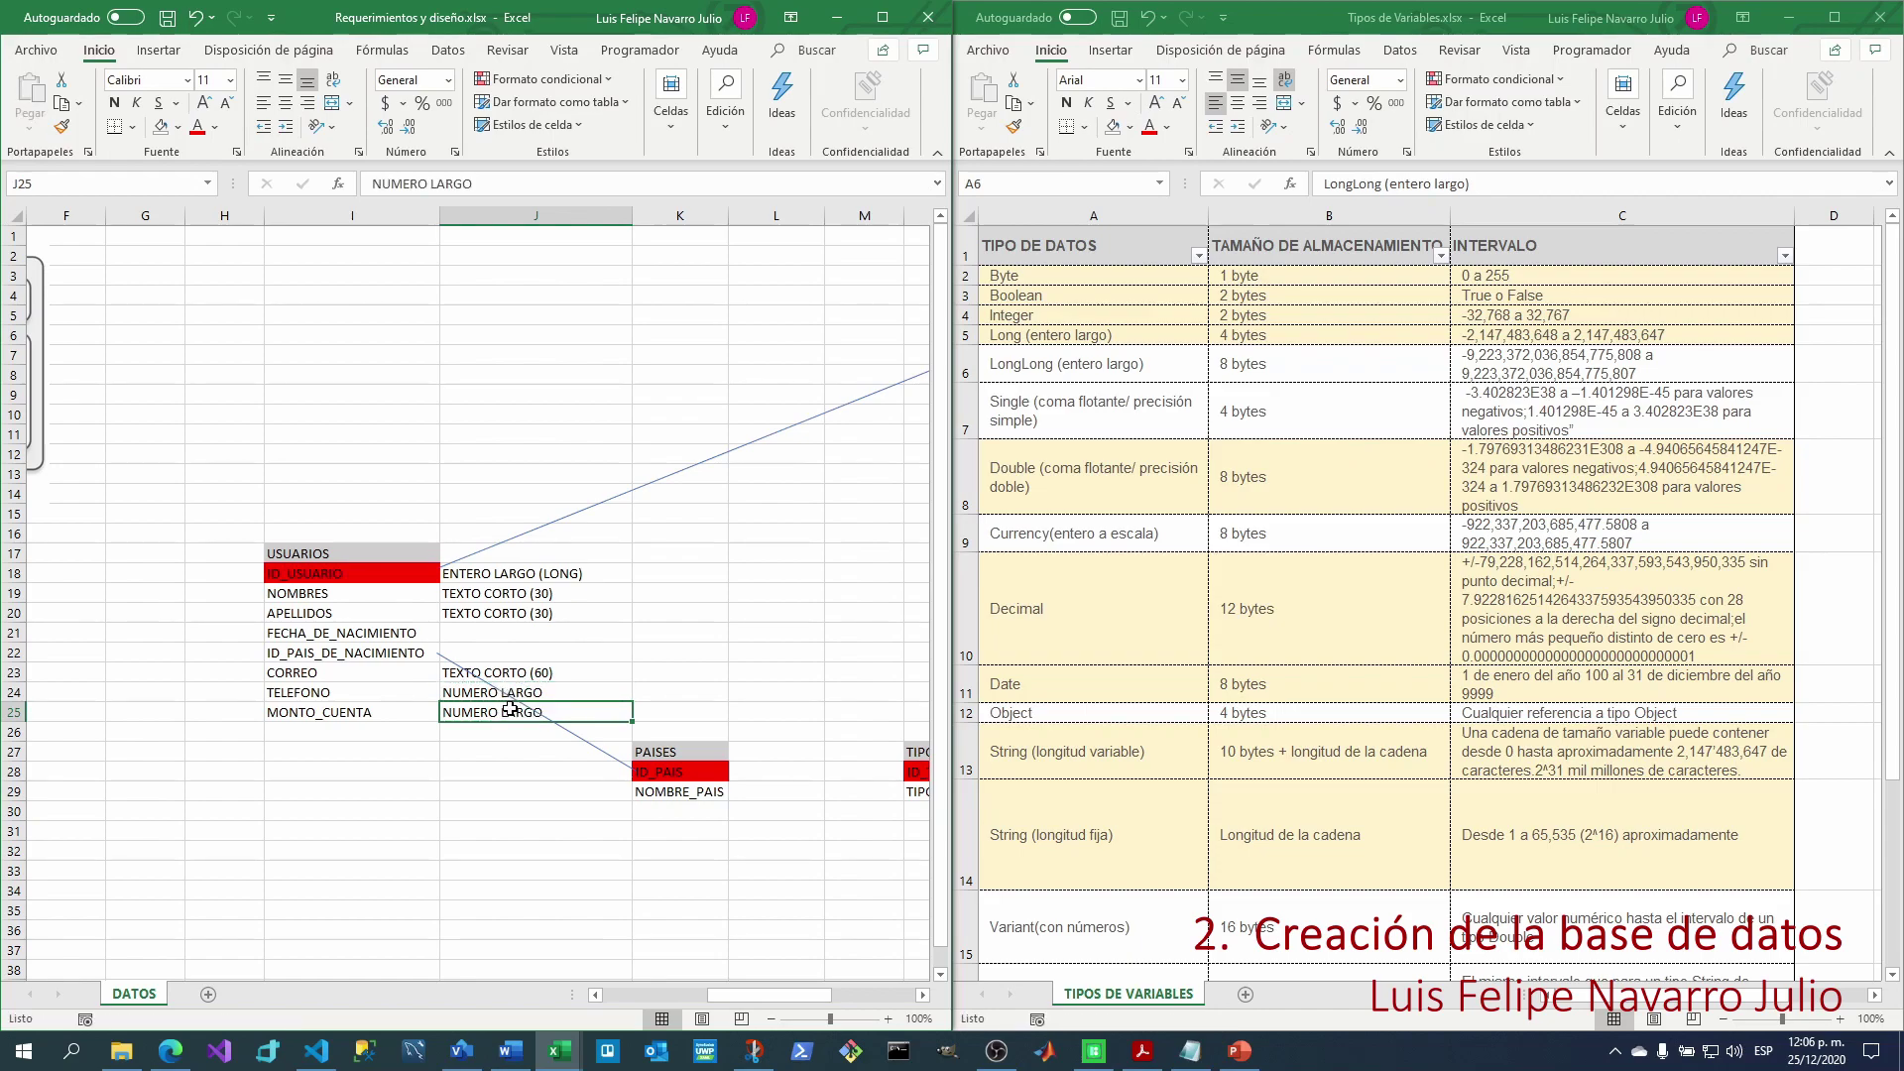
Enter FECHA CORTA in J21 as the data type of the FECHA_DE_NACIMIENTO field.
left_click(569, 636)
type("FE")
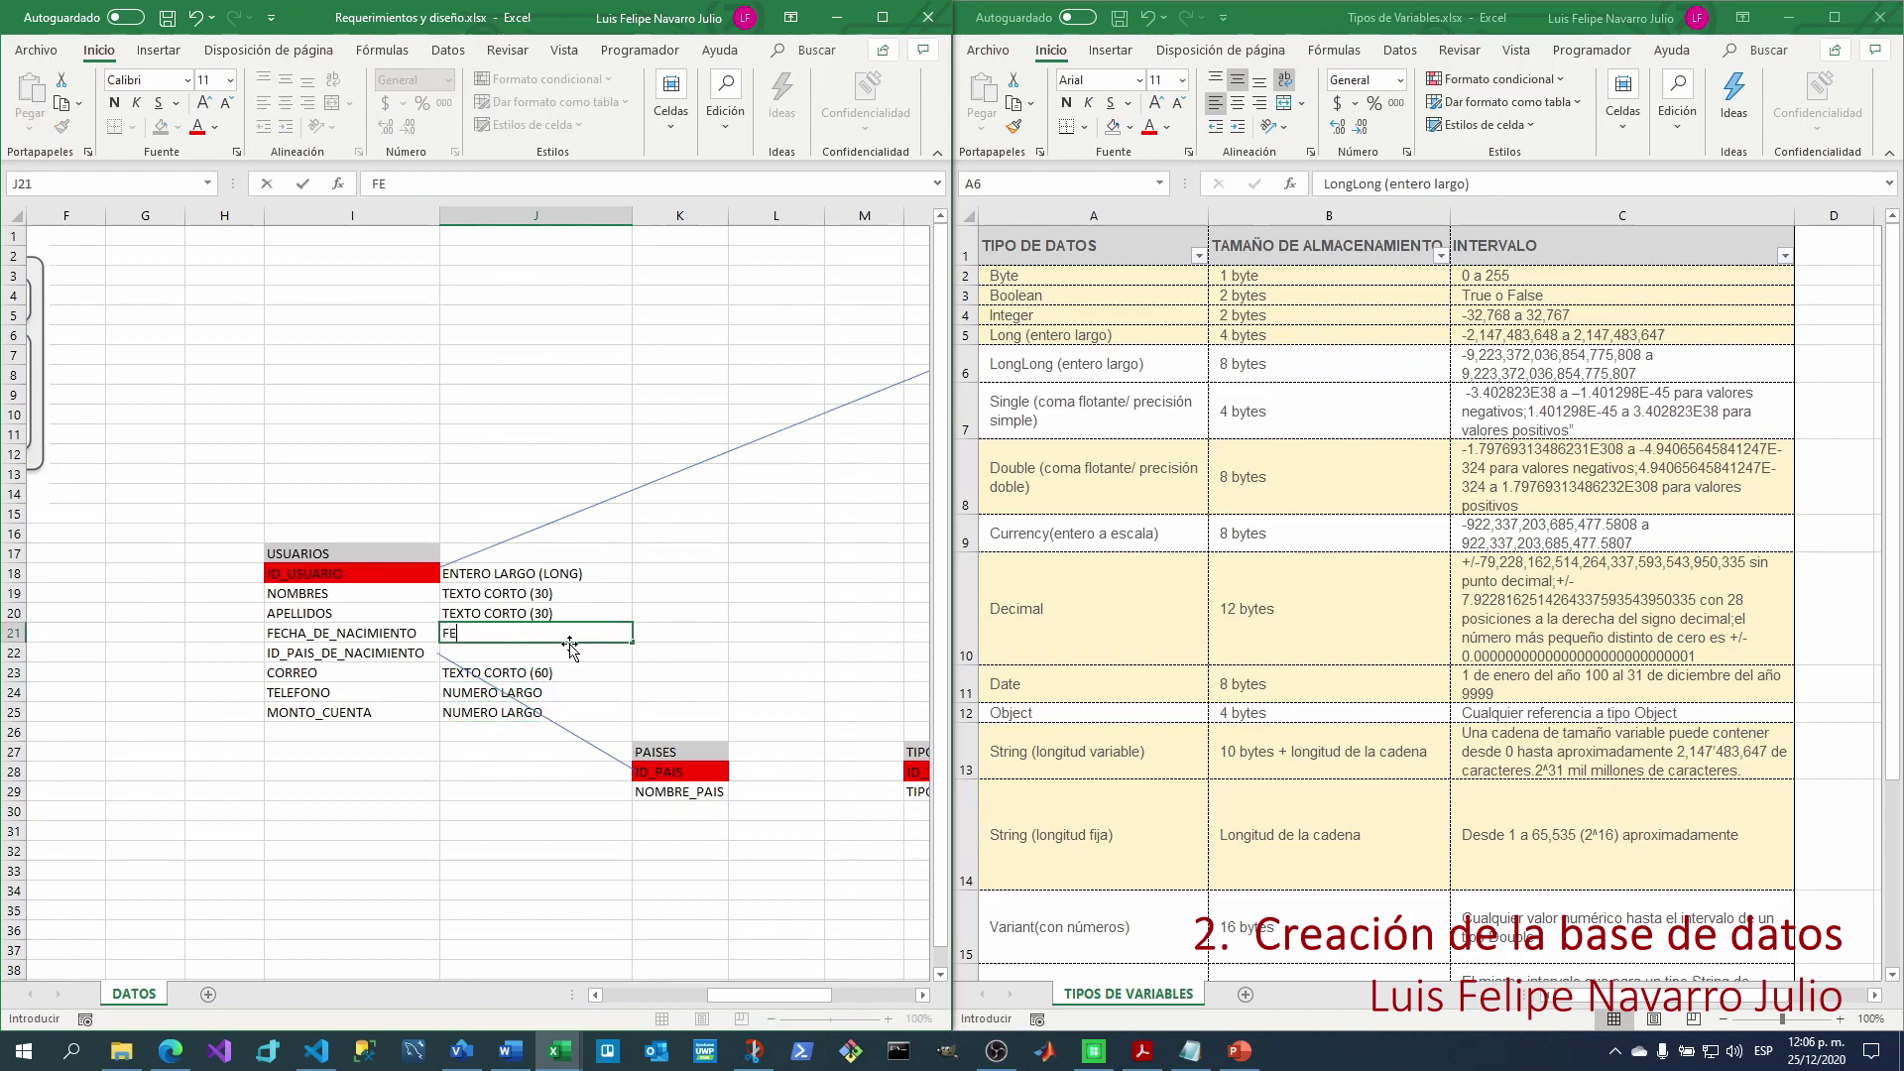
type("CHA CORTA")
Enter BYTE in L28 as the data type of the ID_PAIS field in the PAISES table.
left_click(777, 772)
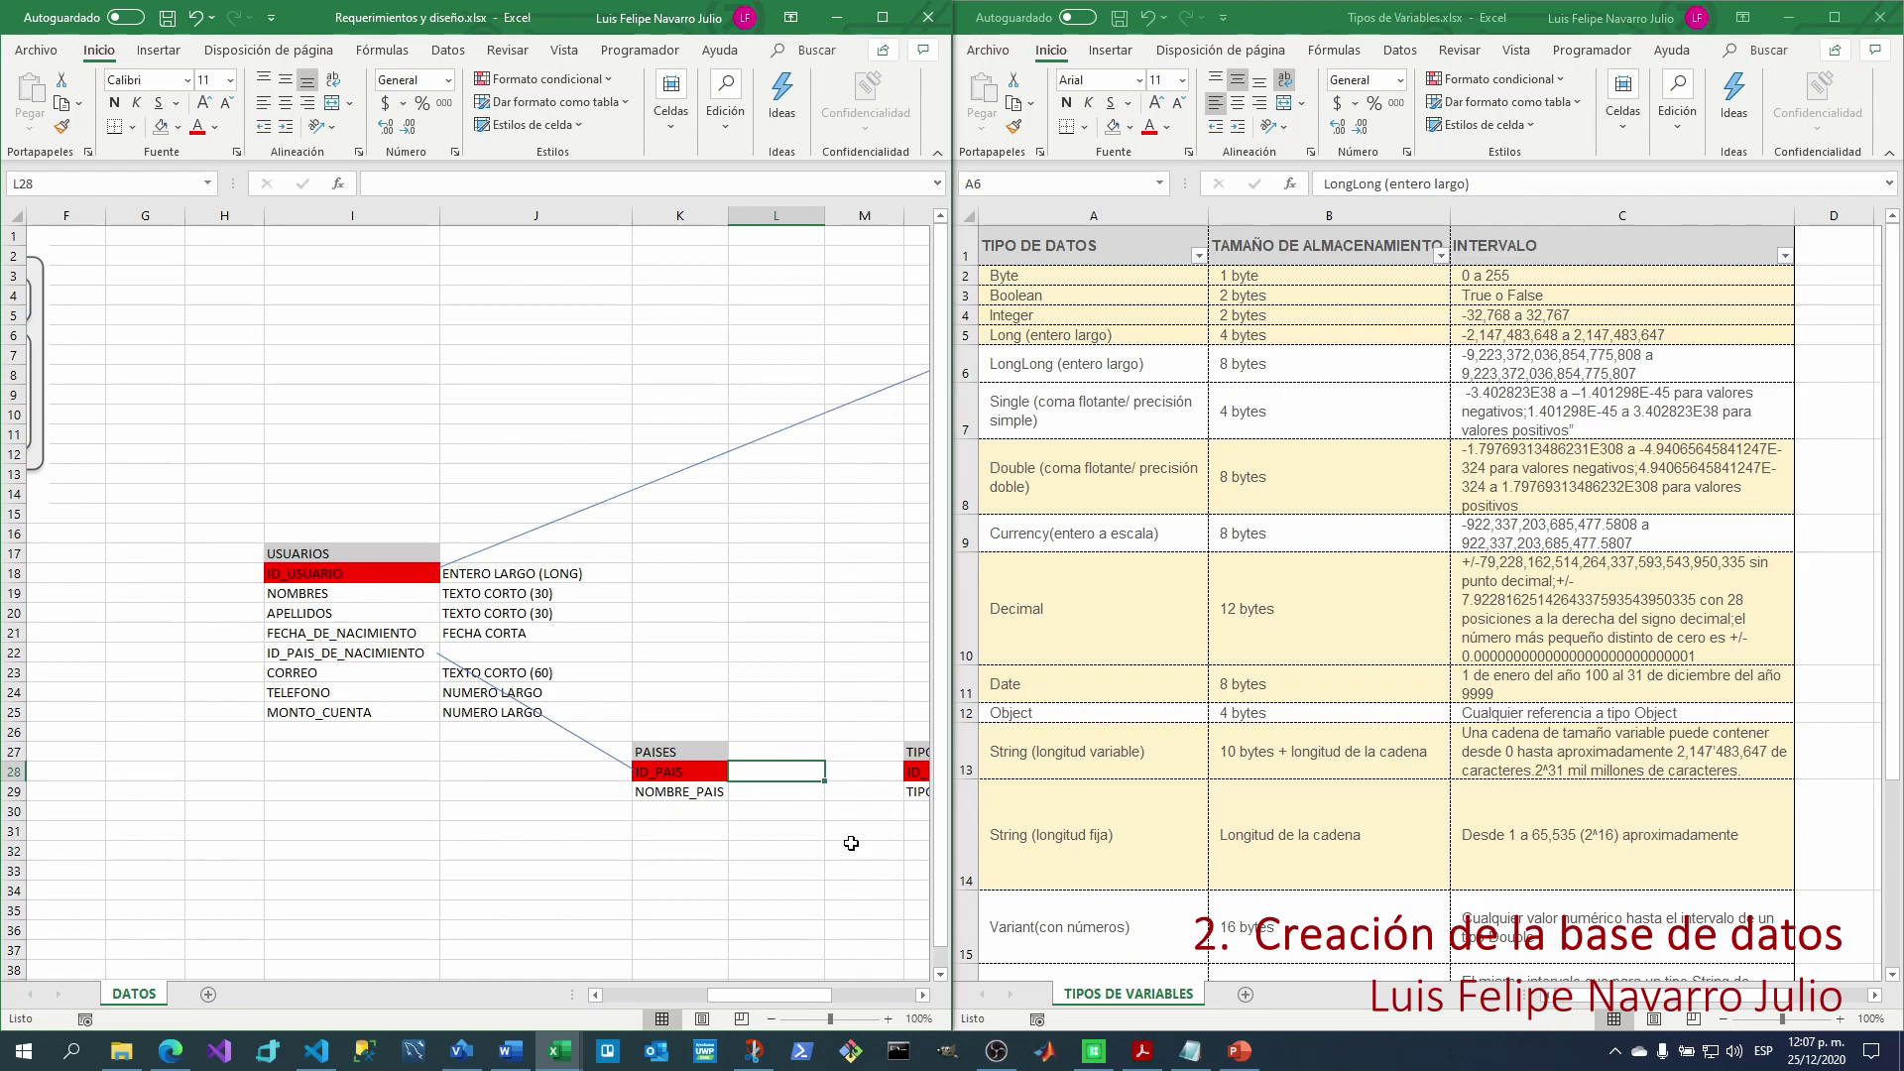
type("BYTE")
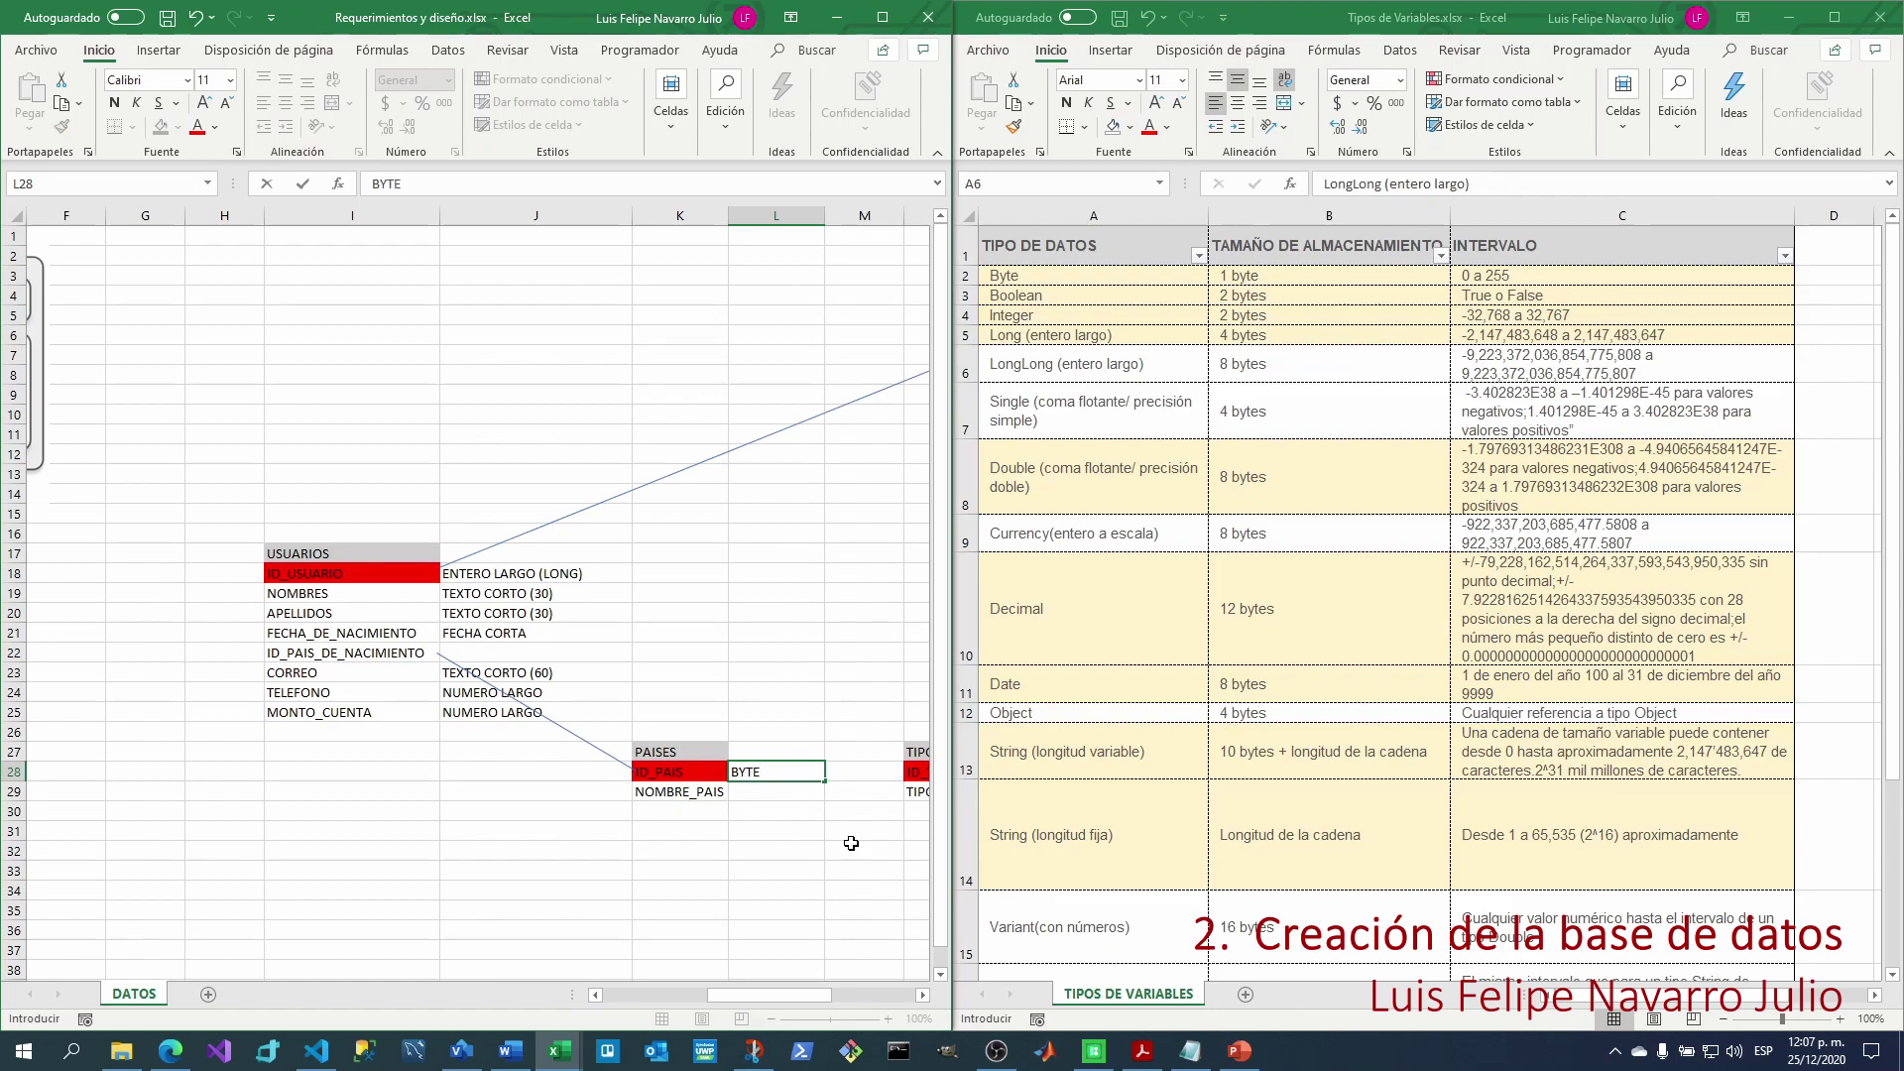
key("Return")
Copy the APELLIDOS data type from J20 to L29 for the NOMBRE_PAIS field.
key("Up")
key("Up")
key("Up")
key("Up")
key("Up")
key("Up")
key("Up")
key("Up")
key("Up")
key("Left")
key("Left")
key("ctrl+c")
key("Right")
key("Down")
key("Down")
key("Down")
key("Down")
key("Down")
key("Down")
key("Right")
key("Down")
key("Down")
key("Down")
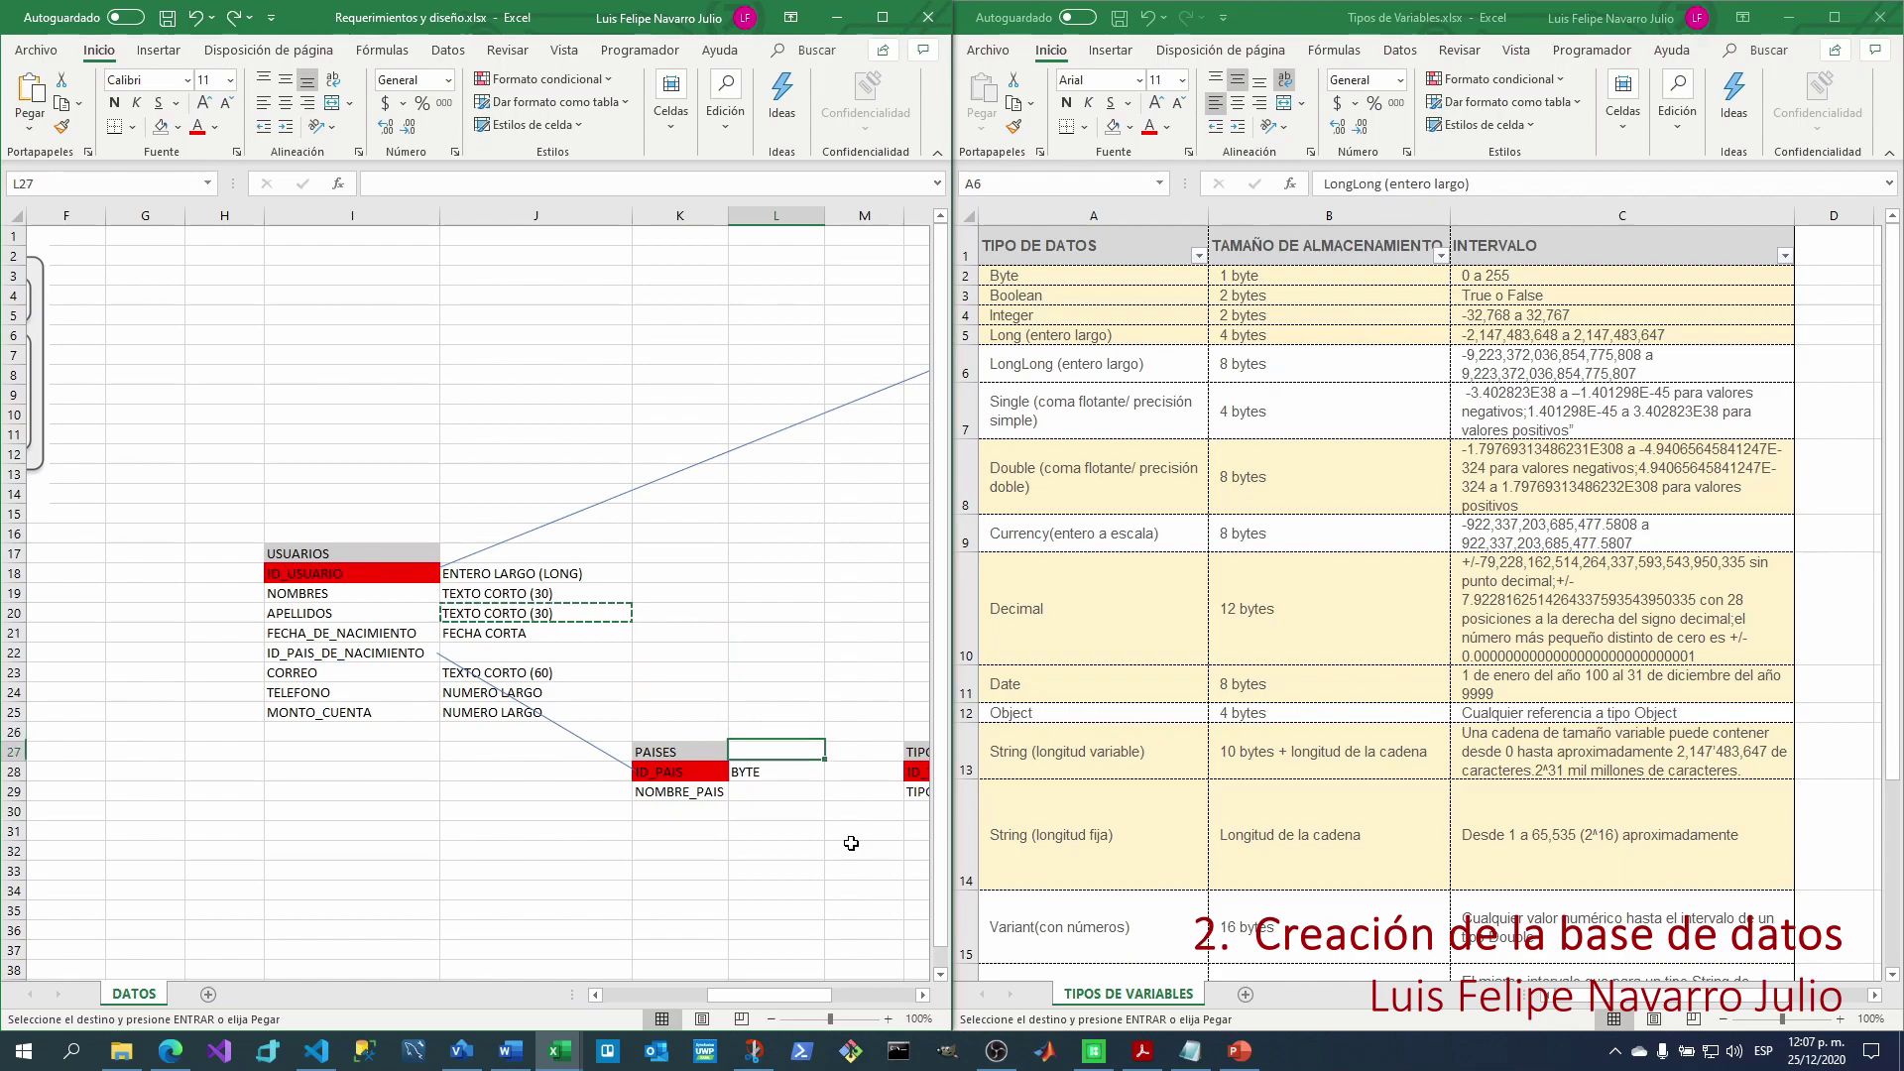
key("ctrl+v")
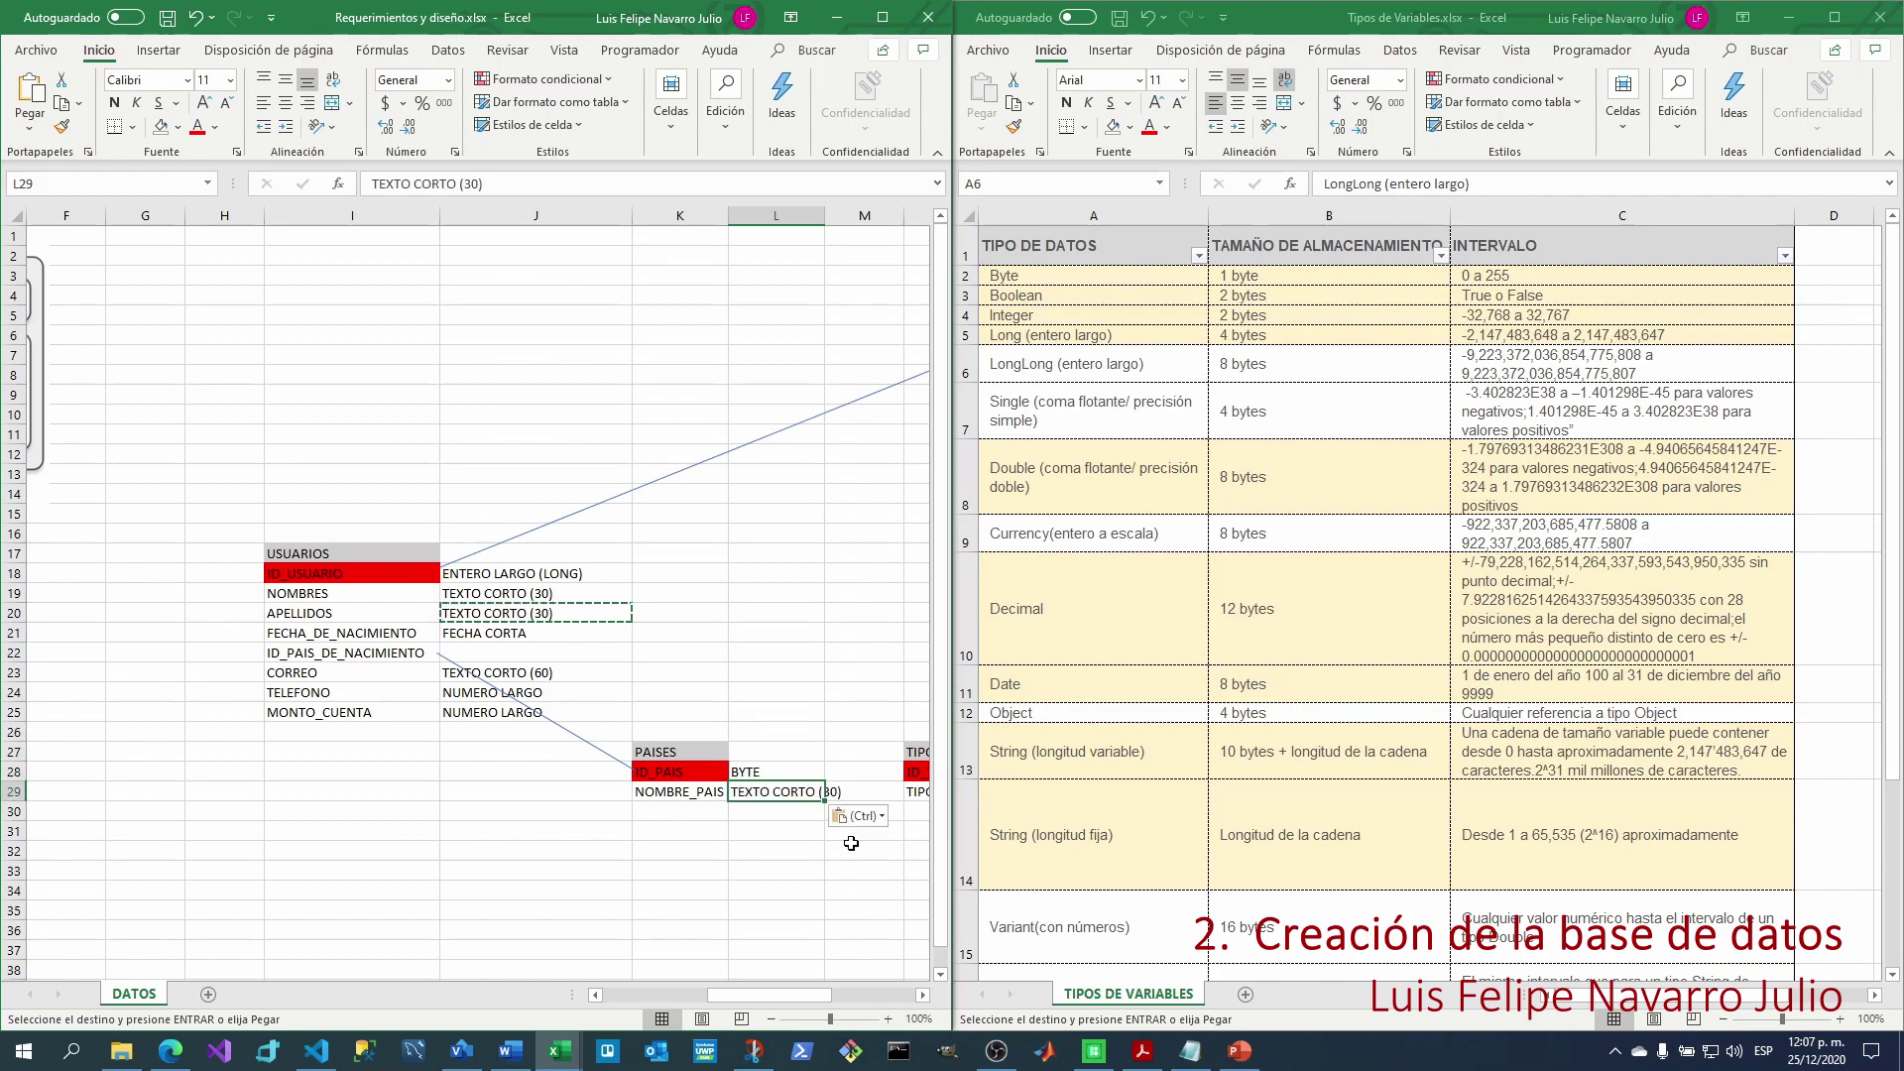
Change the NOMBRE_PAIS data type in L29 to TEXTO CORTO (40).
left_click(467, 184)
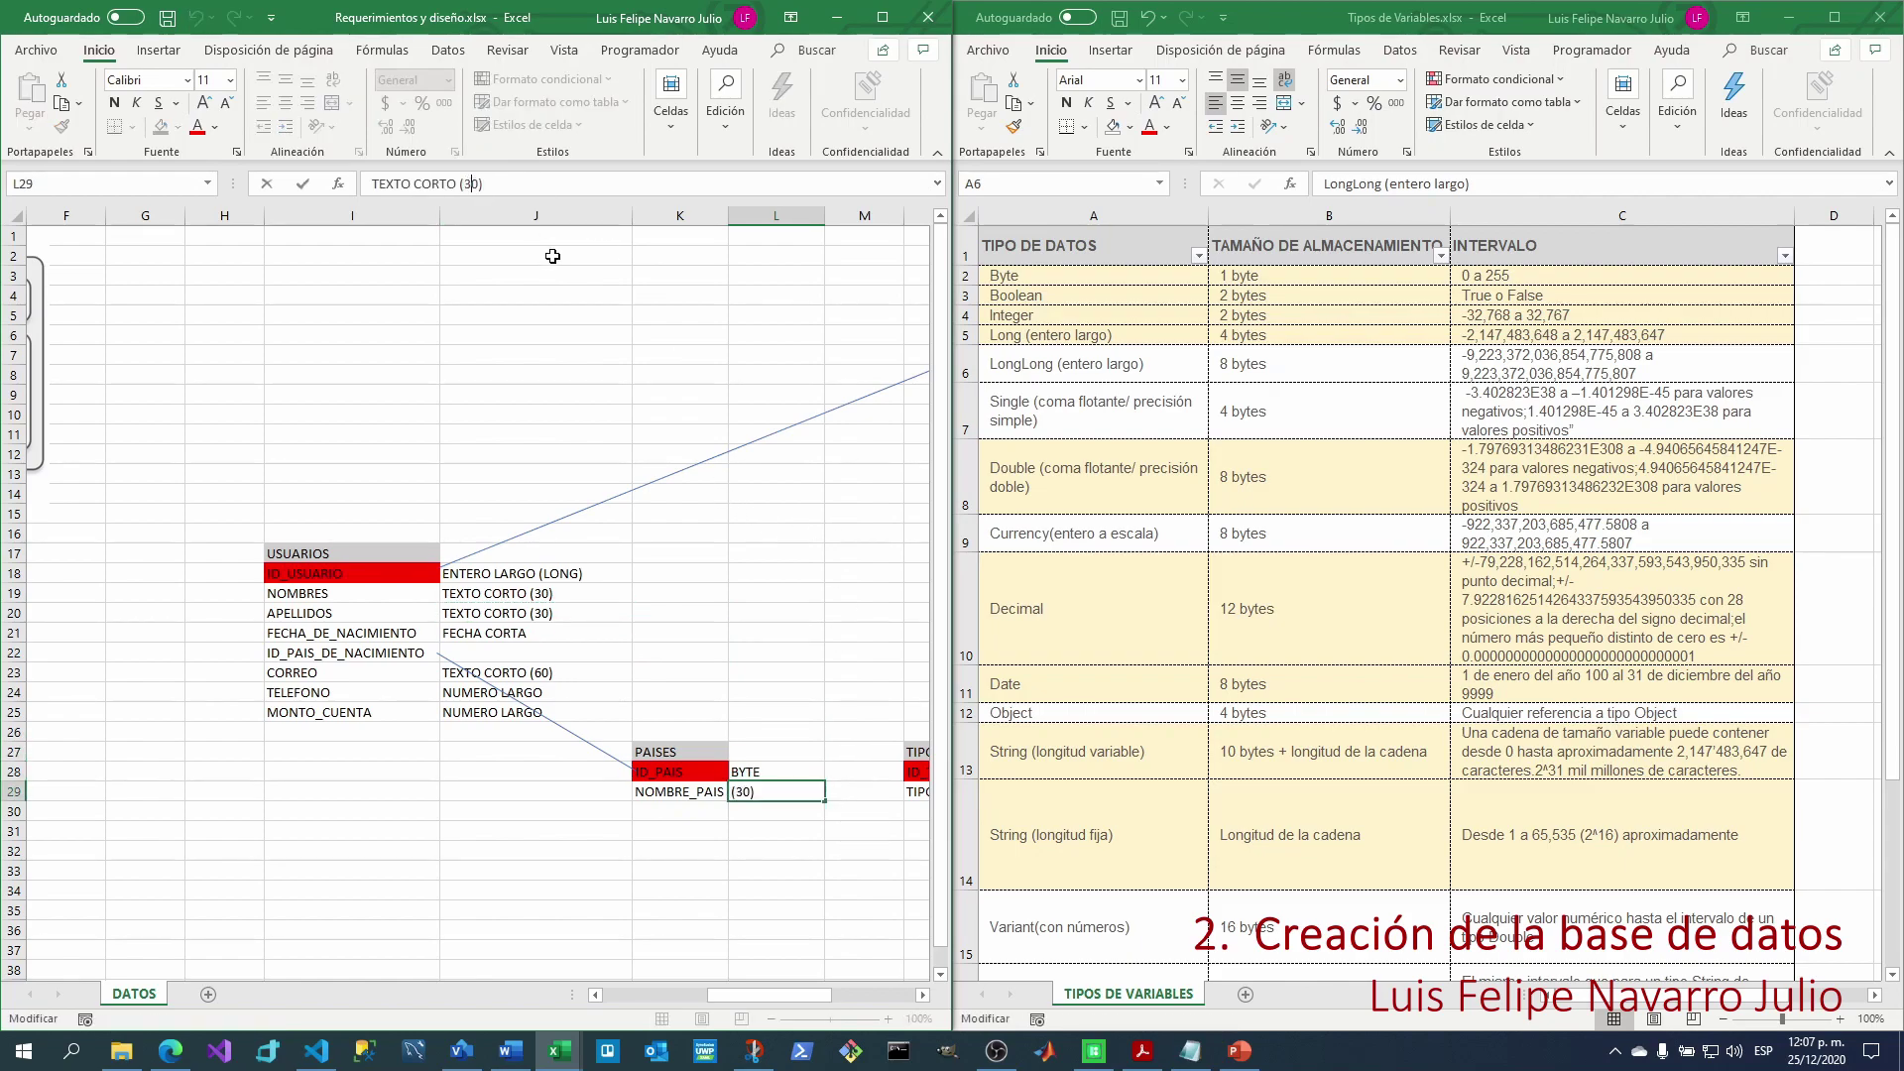
key("BackSpace")
type("4")
key("Return")
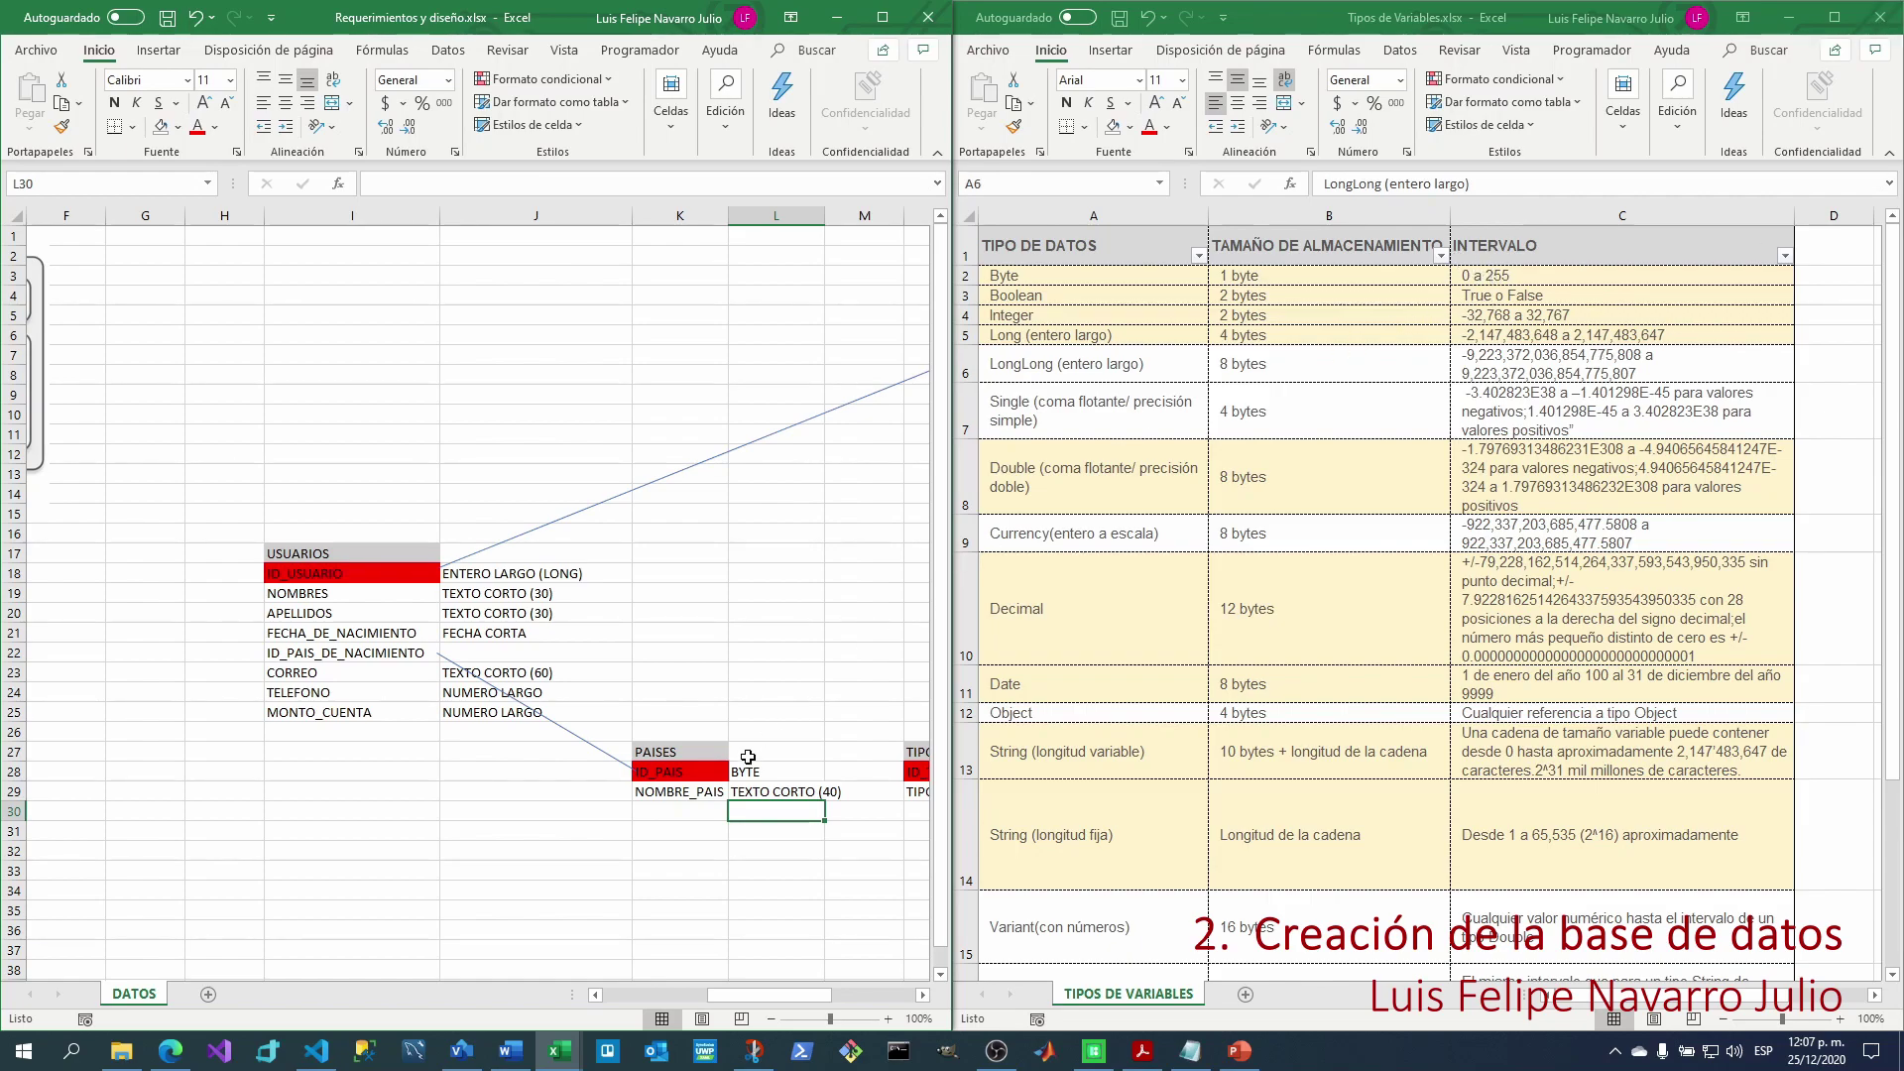
Copy the PAISES data types from L28:L29 to O28:O29 for the two fields of the TIPO_TRANSACCION table.
left_click_drag(741, 995, 824, 996)
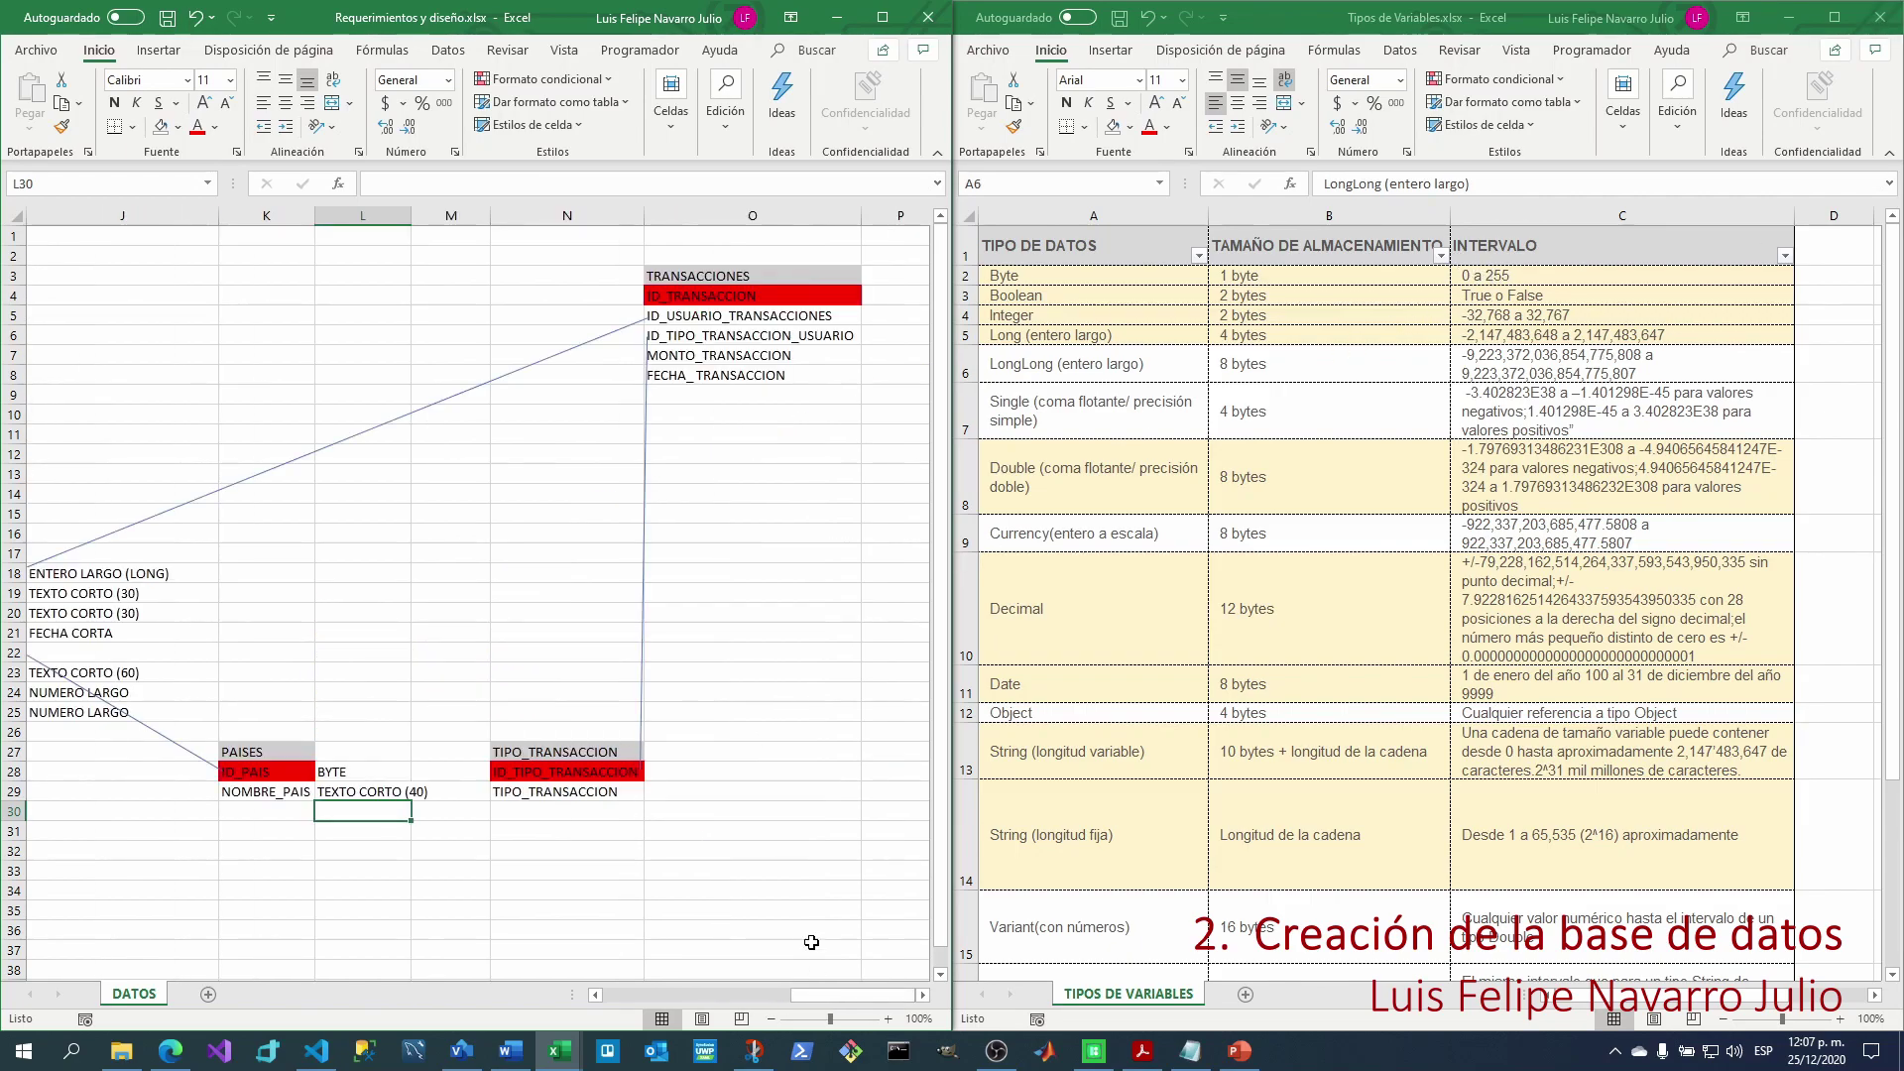
left_click(716, 772)
left_click_drag(381, 775, 371, 790)
key("ctrl+c")
left_click(690, 770)
key("ctrl+v")
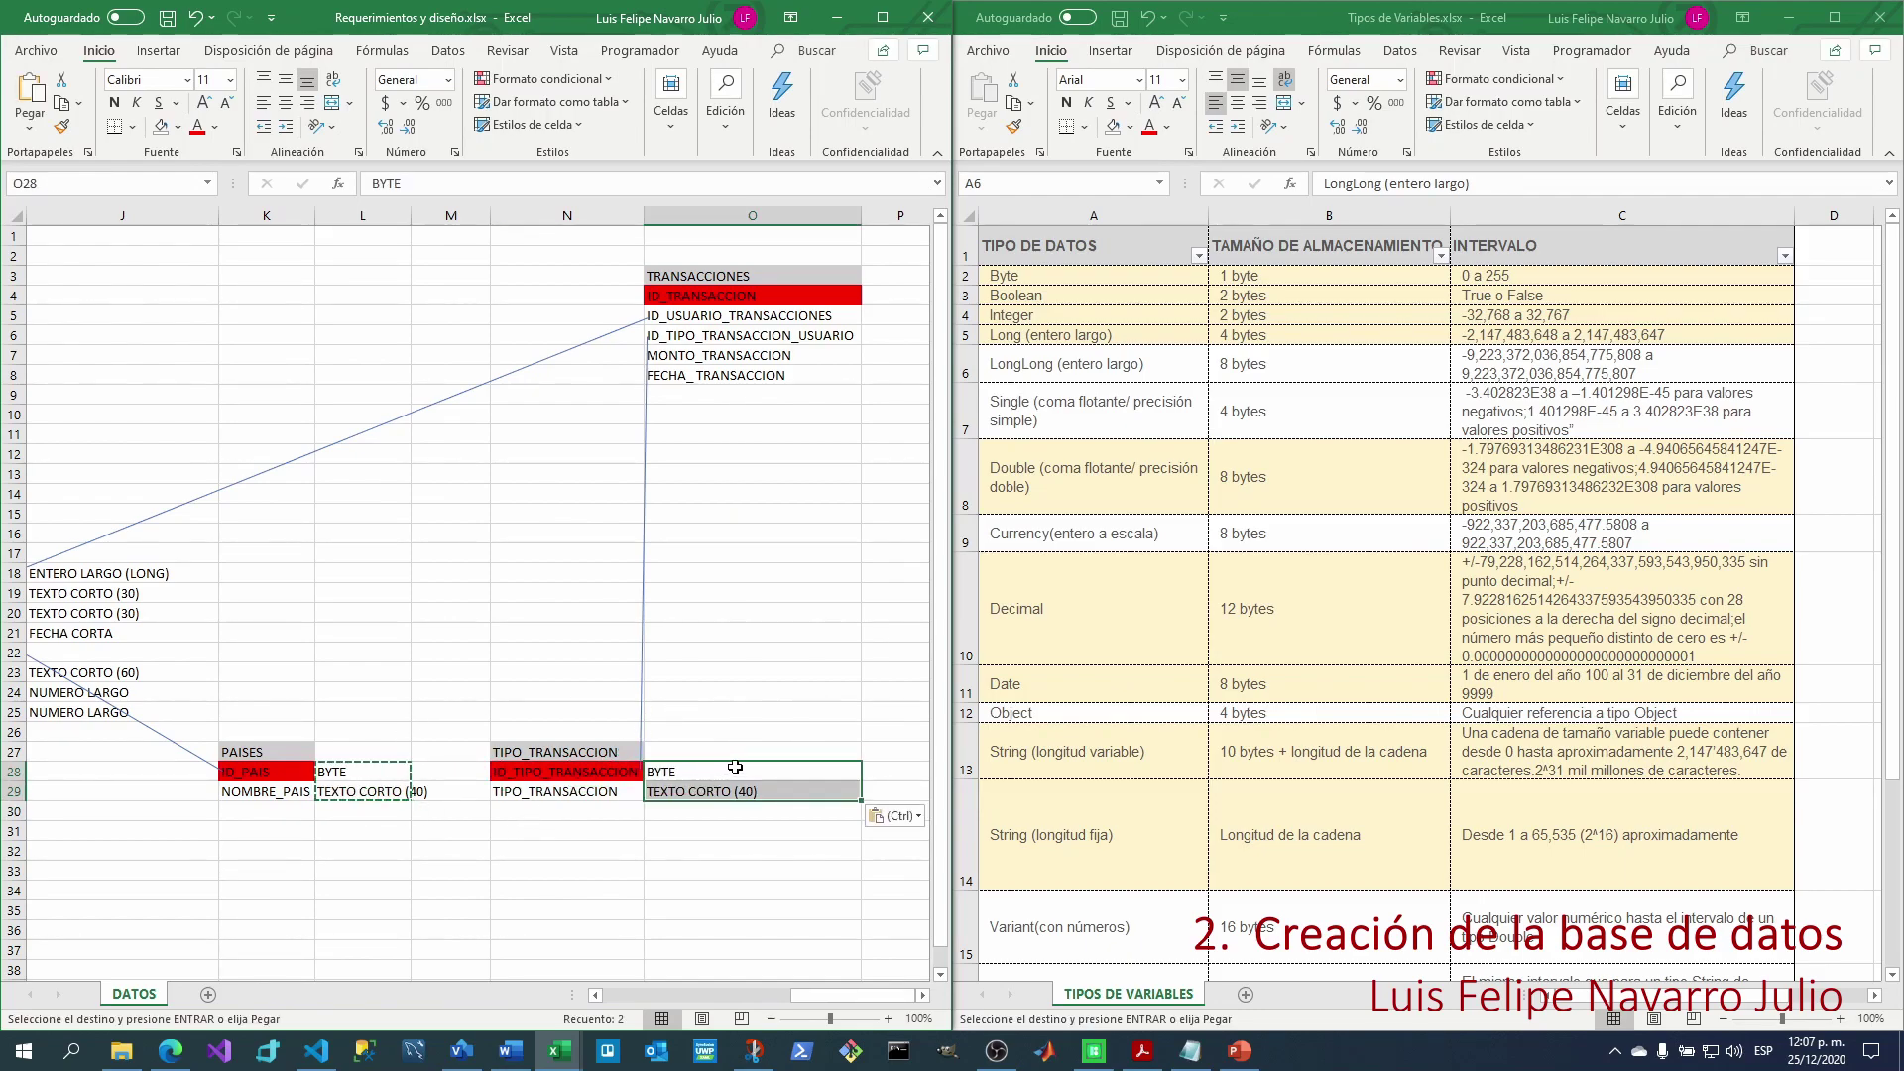
key("Left")
key("Escape")
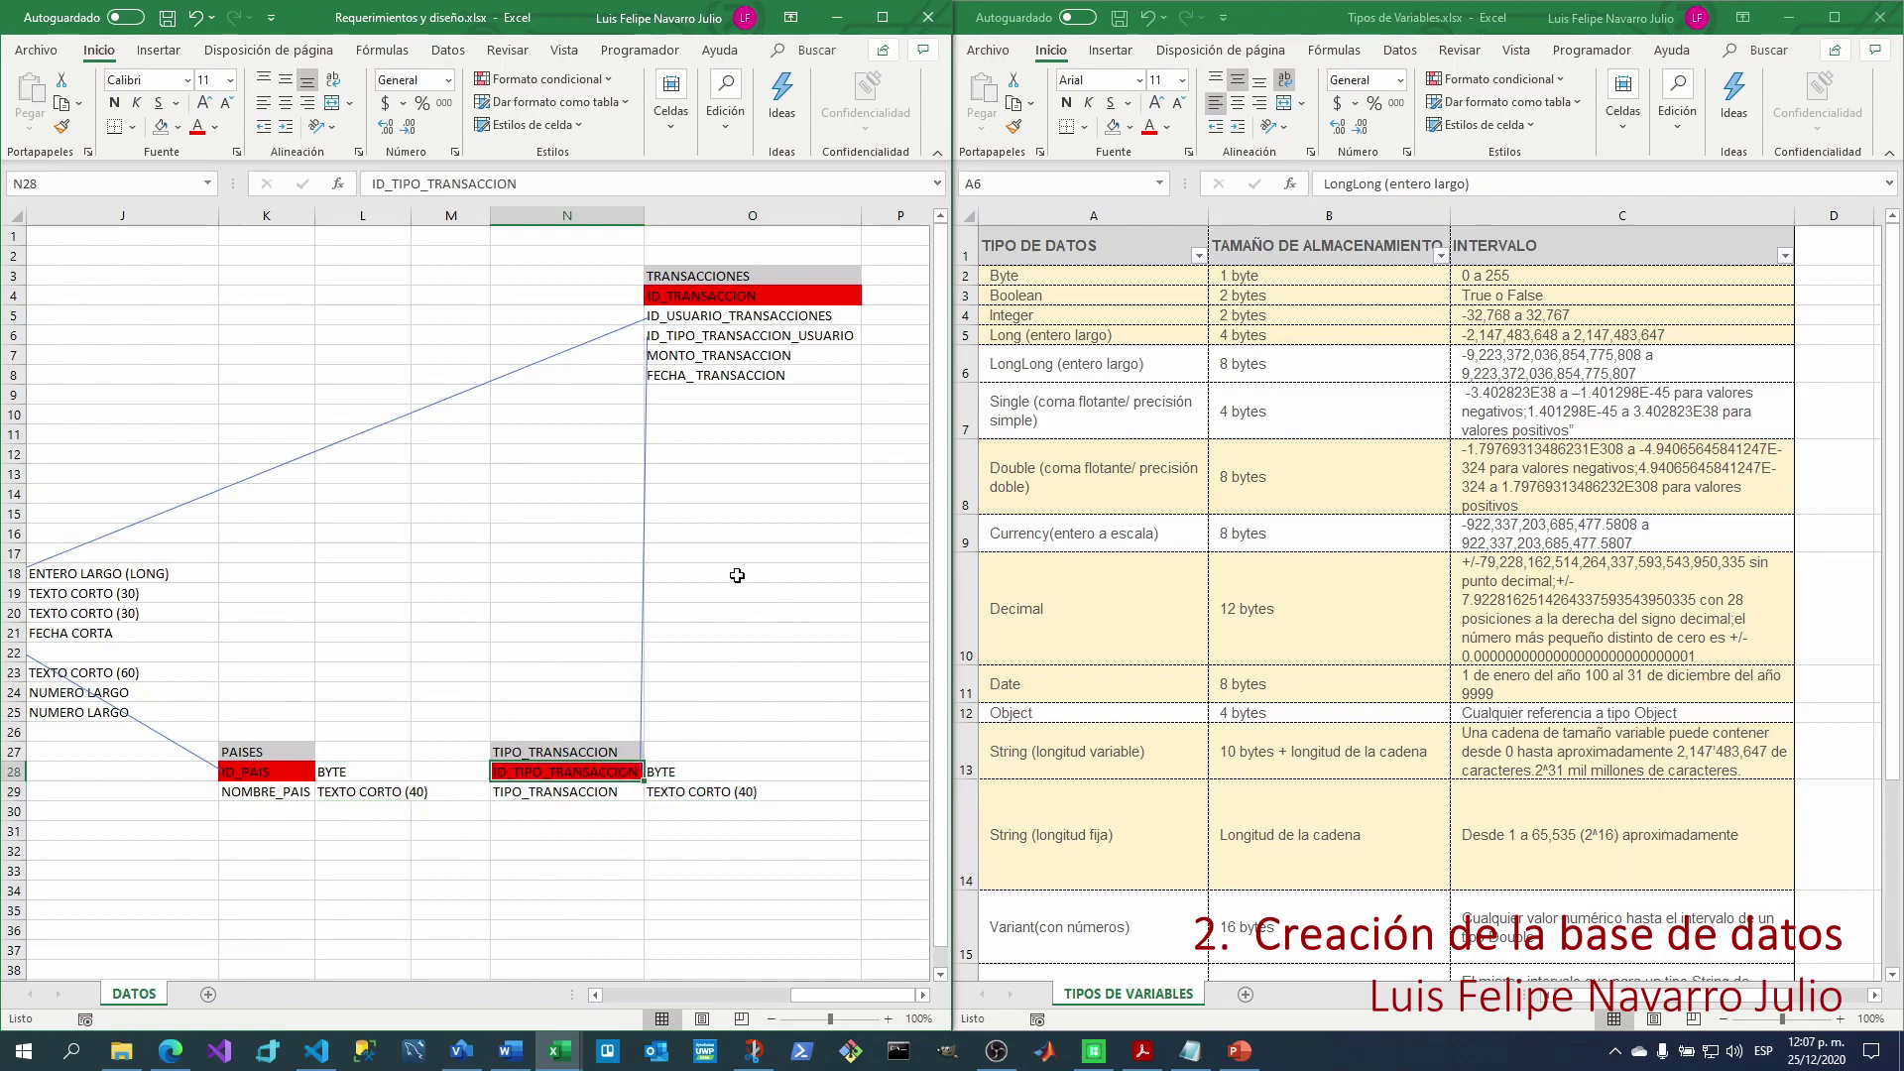
Review the field requirements and copy the BYTE data type from O28 to P5 in the TRANSACCIONES table.
left_click_drag(827, 996, 635, 1000)
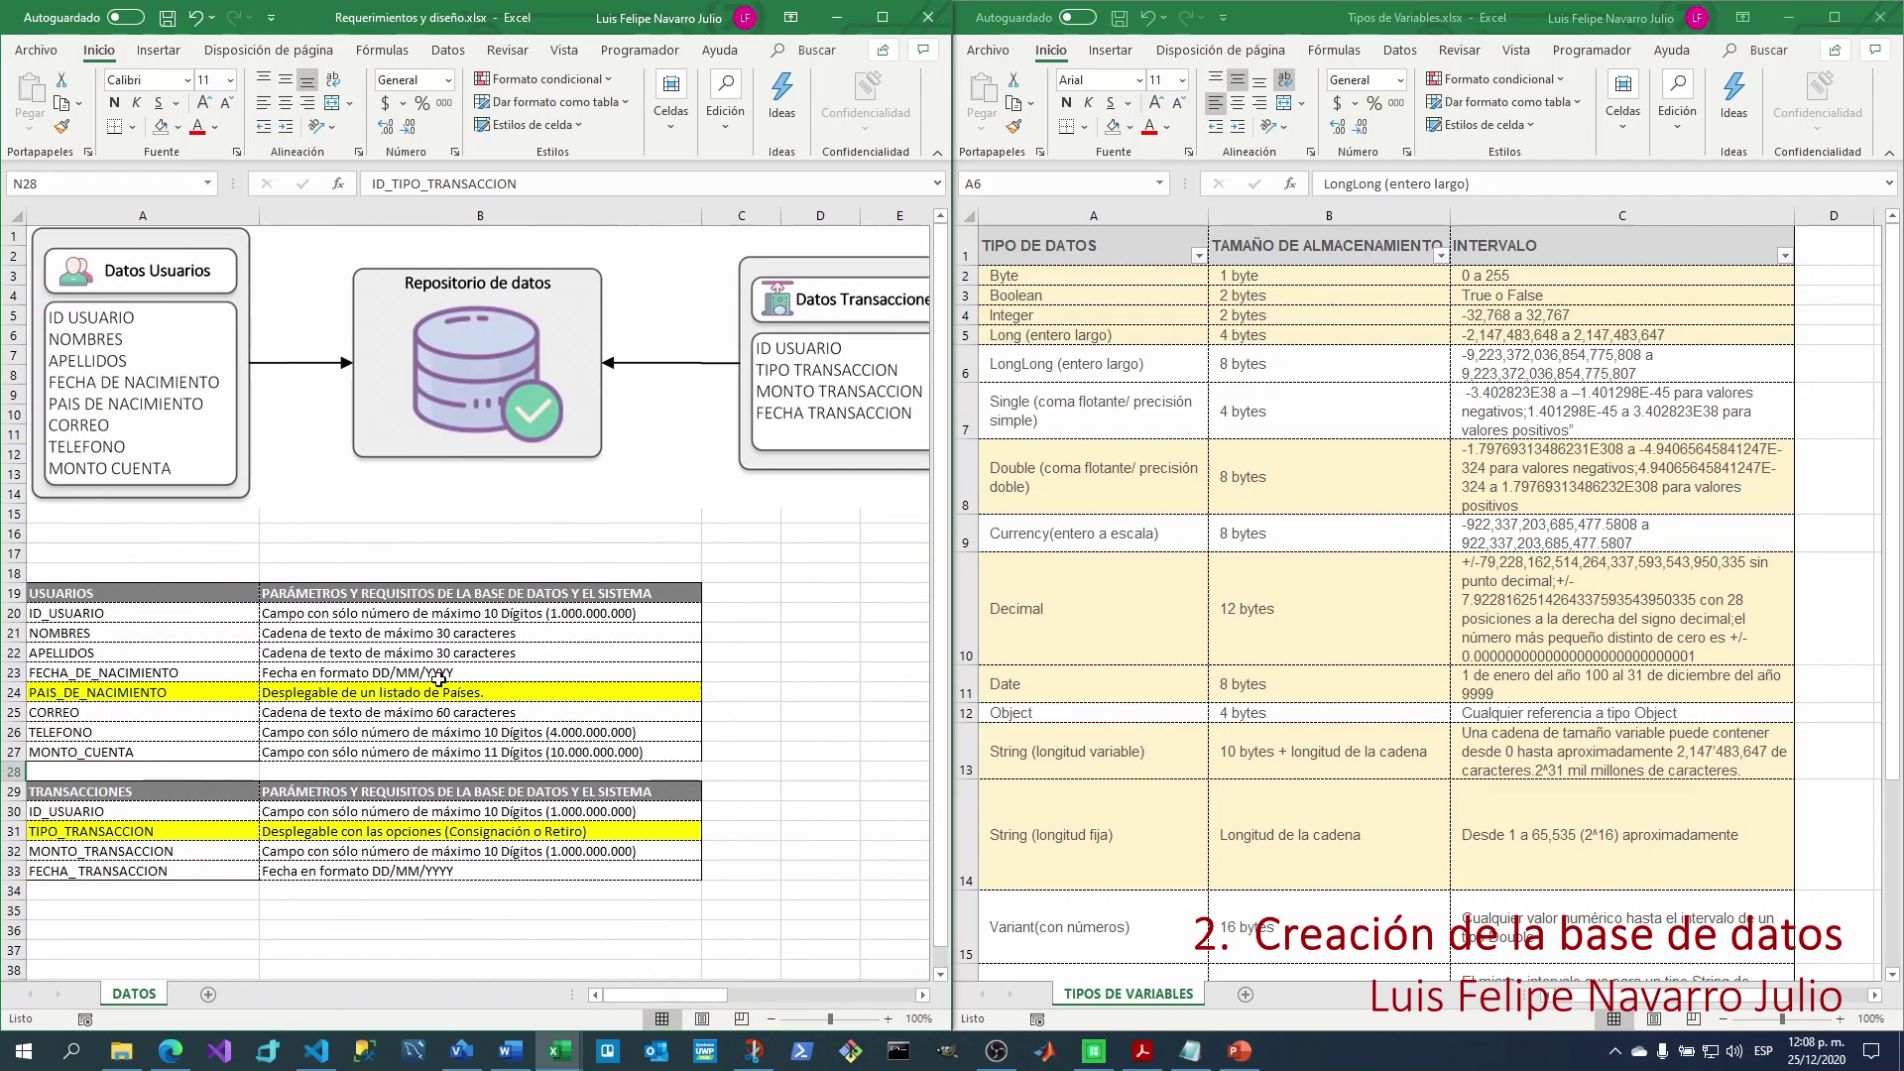
key("Right")
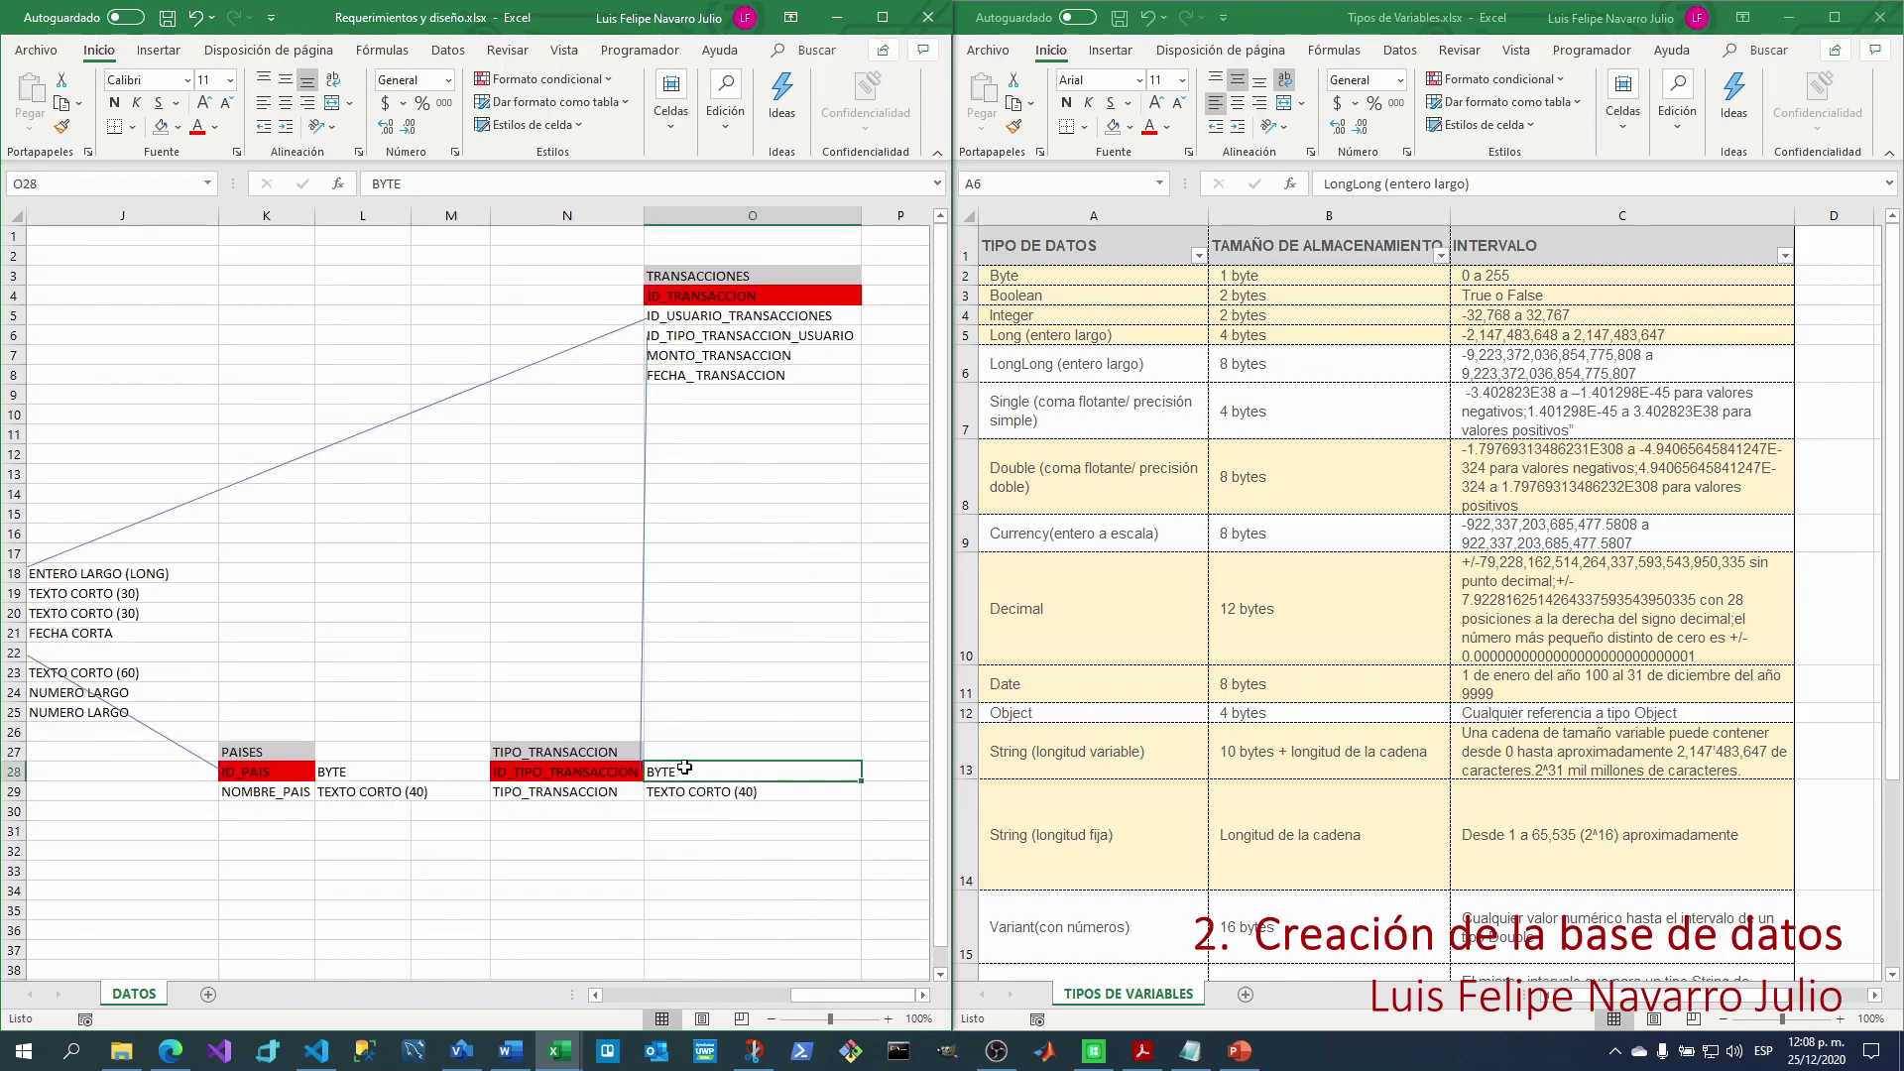
key("ctrl+c")
left_click(884, 297)
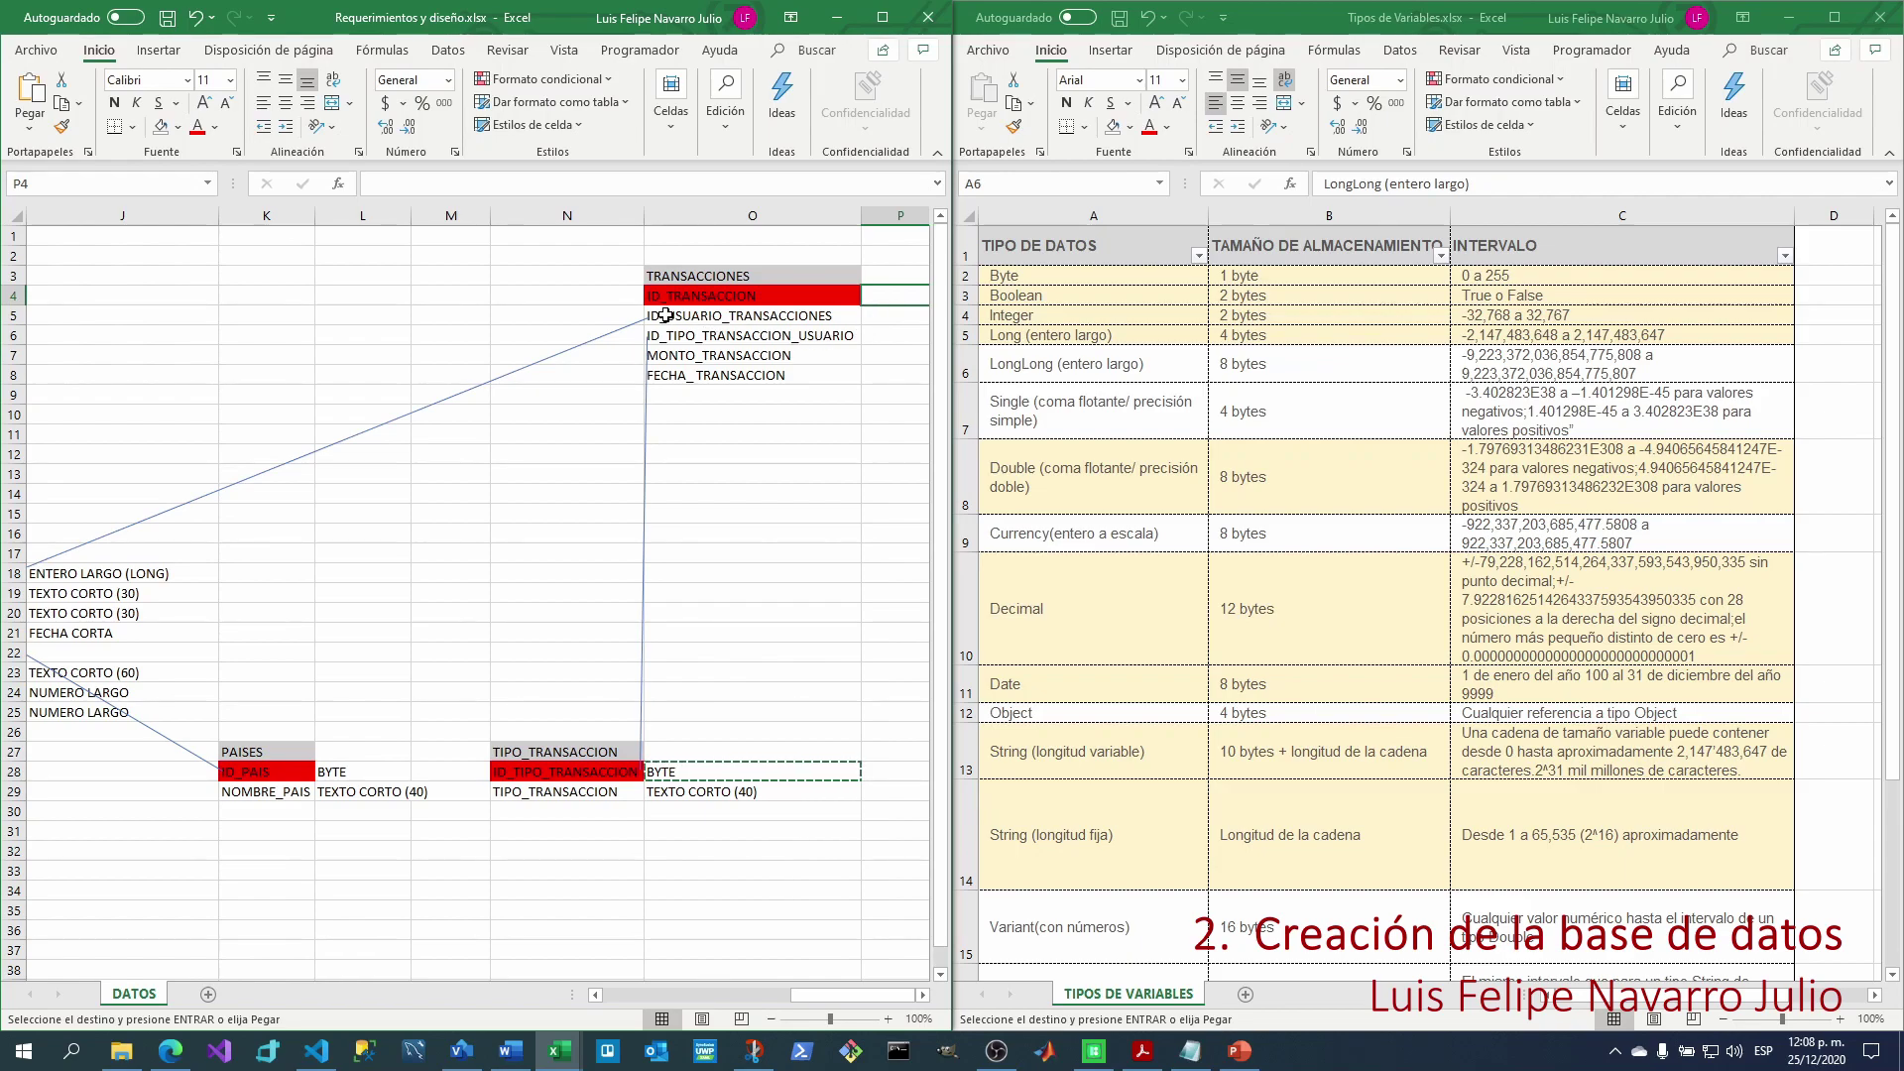
left_click(878, 316)
key("ctrl+v")
Move the BYTE entry from P5 to P6, beside the ID_TIPO_TRANSACCION_USUARIO field.
left_click(503, 464)
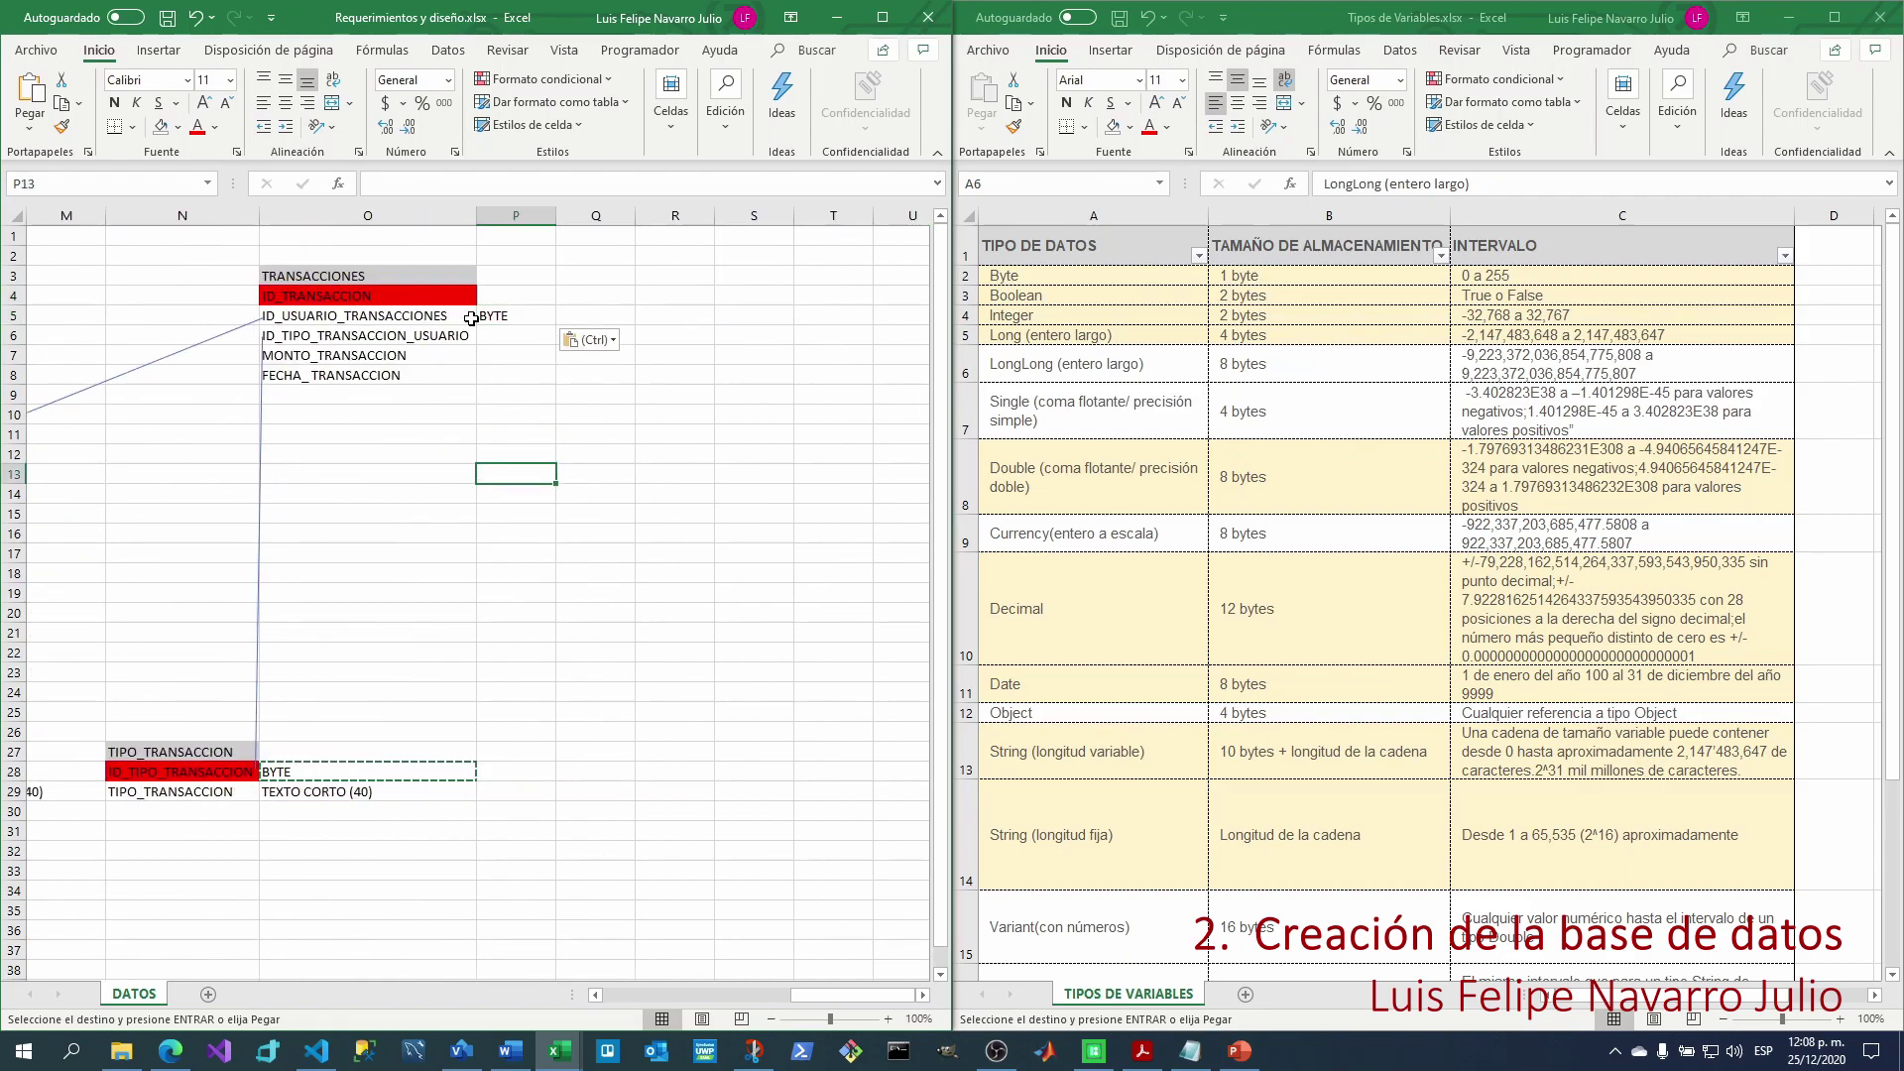
key("Left")
key("Left")
key("Up")
key("Right")
key("Up")
key("Up")
key("Up")
key("Up")
key("Up")
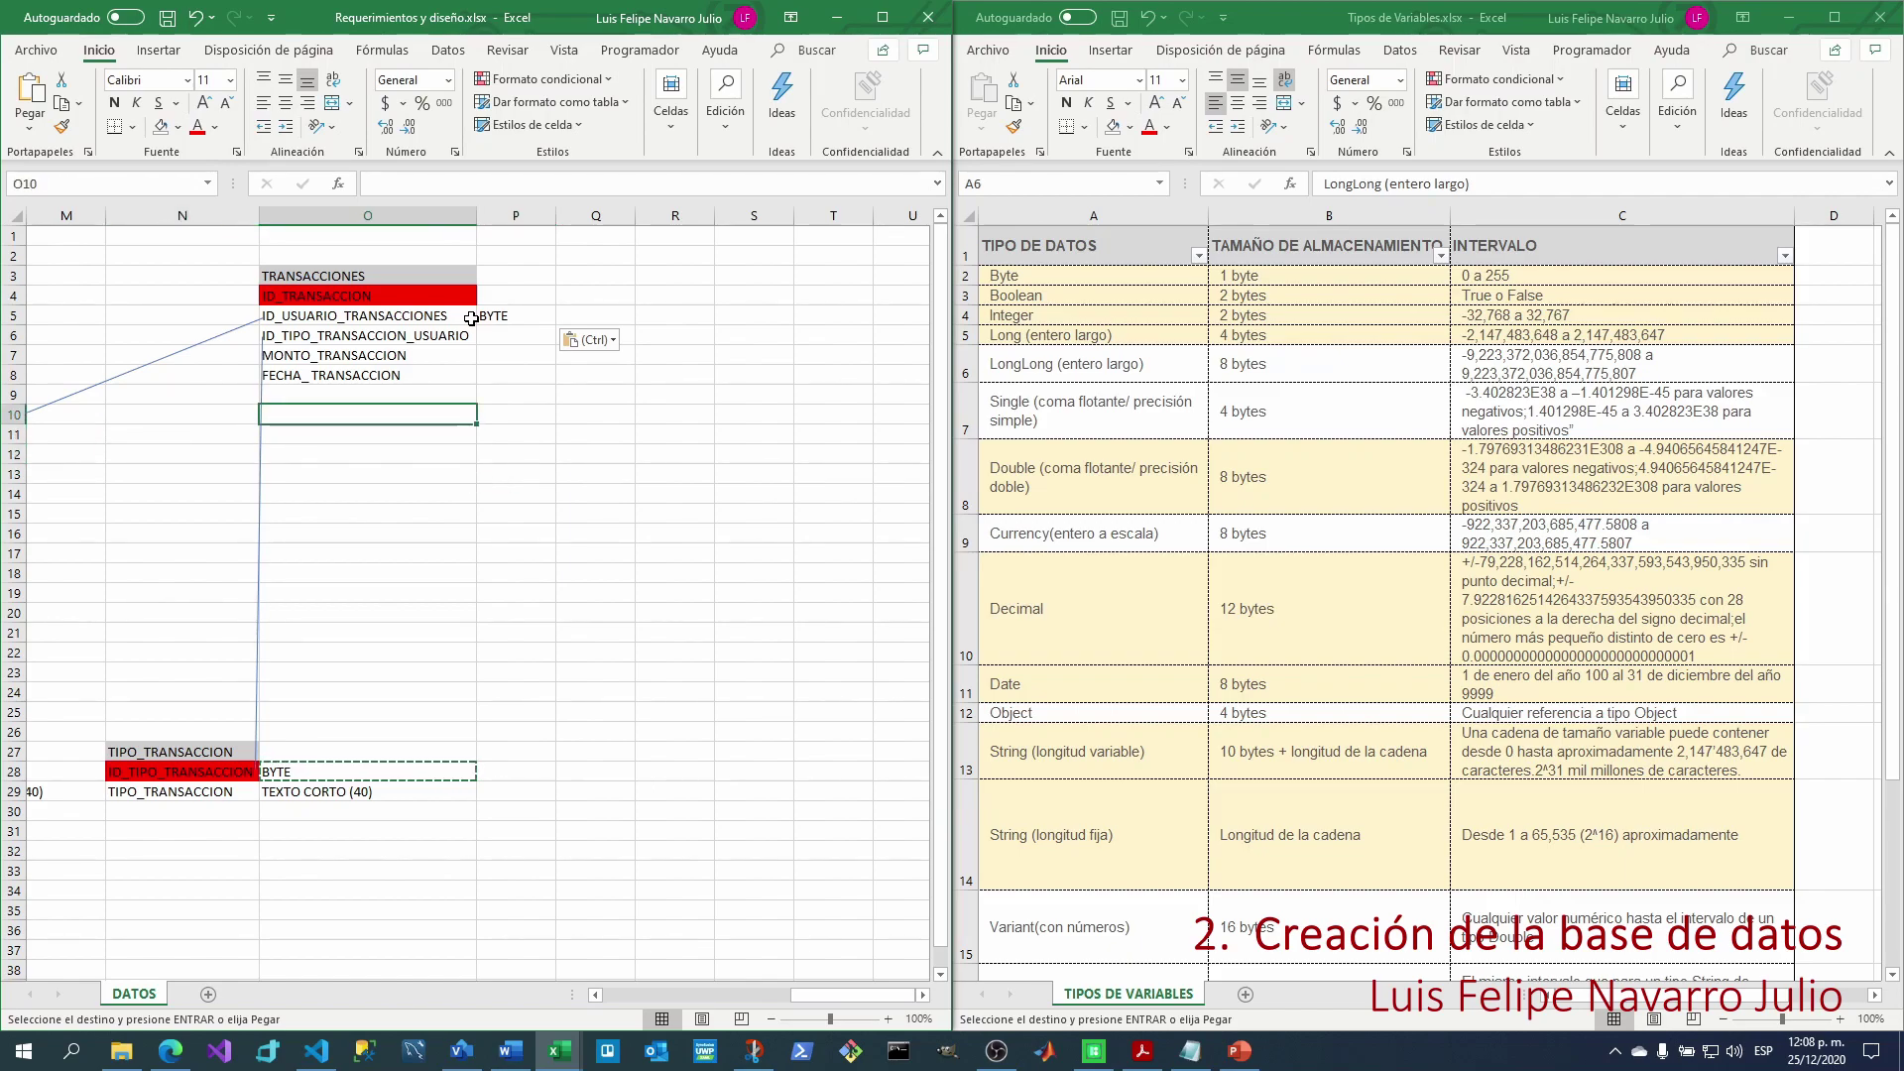
key("Up")
key("Up")
key("Right")
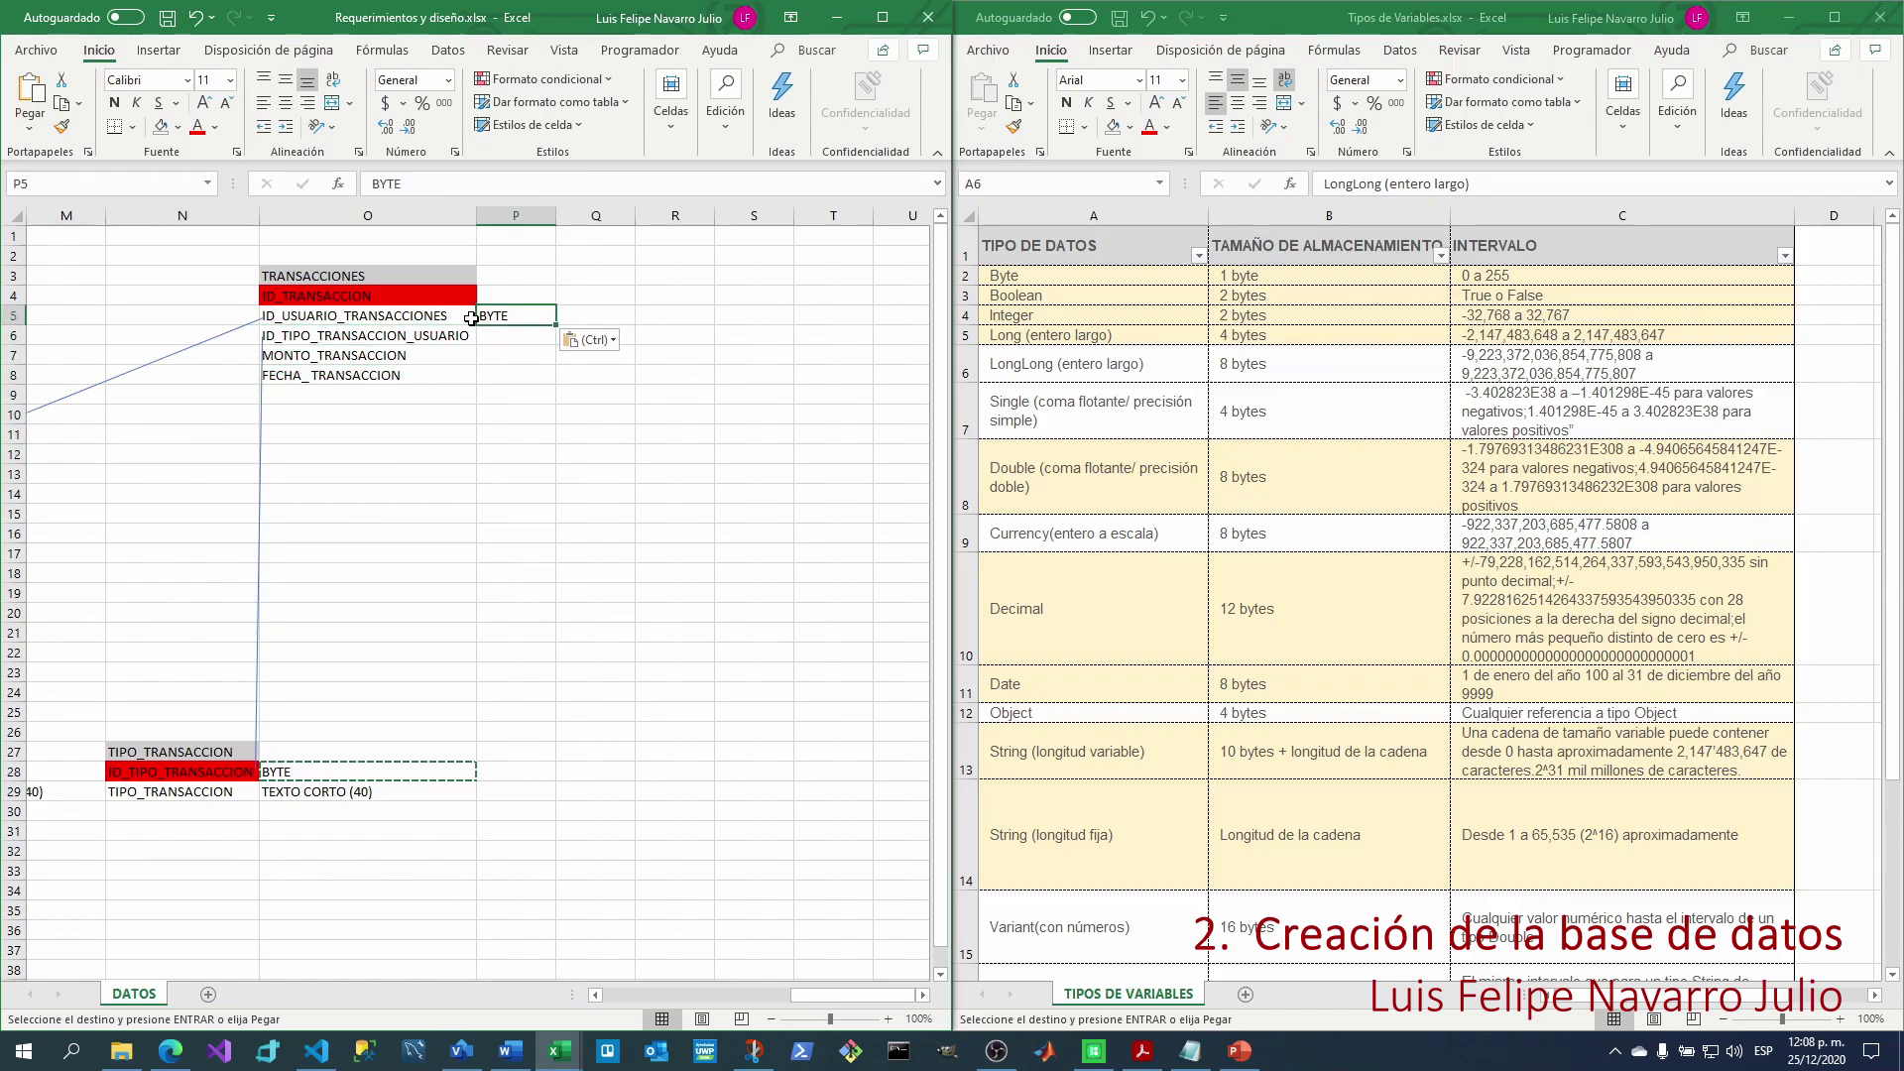
left_click_drag(471, 318, 472, 336)
left_click(472, 318)
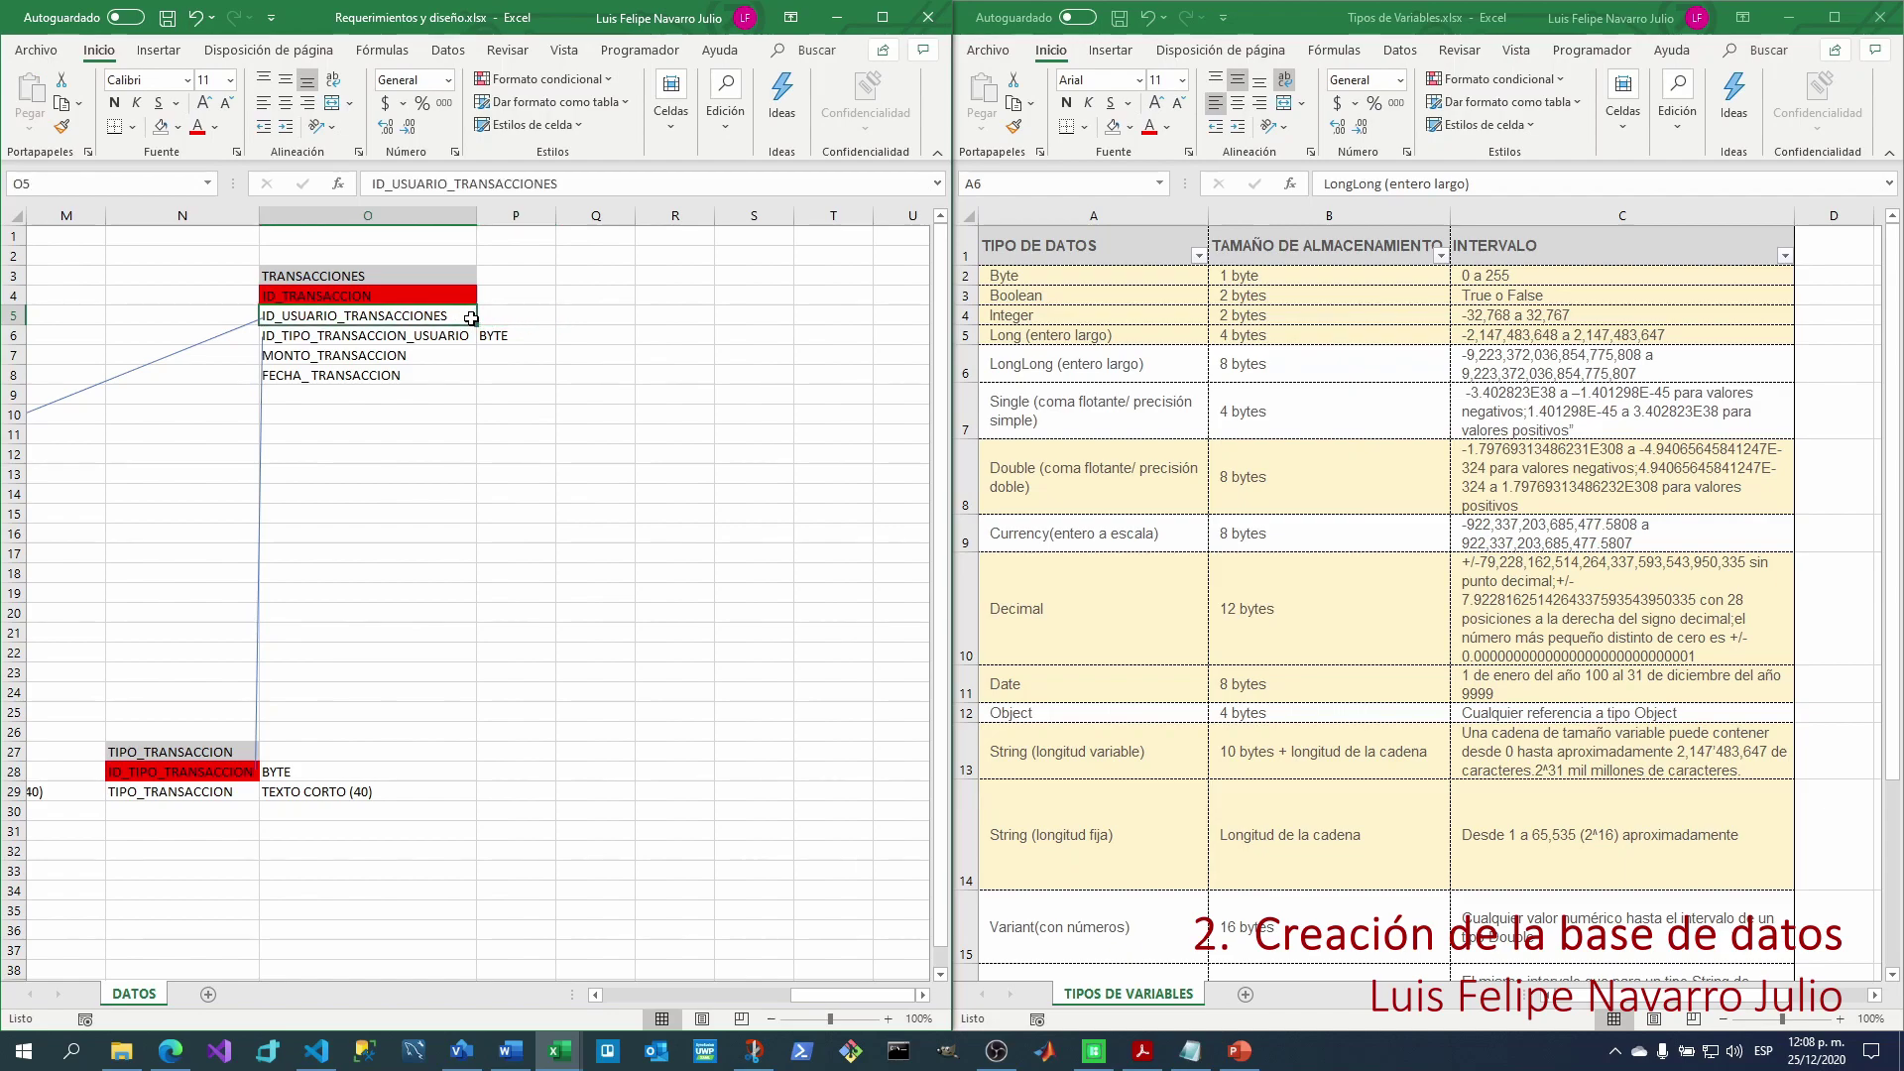
Copy the ENTERO LARGO (LONG) data type of ID_USUARIO from J18 to P5 for the ID_USUARIO_TRANSACCIONES field.
key("Left")
key("Left")
key("Left")
key("Left")
key("Left")
key("Left")
key("Left")
key("Left")
key("Down")
key("Down")
key("Down")
key("Down")
key("Down")
key("Down")
key("Down")
key("Down")
key("Down")
key("Down")
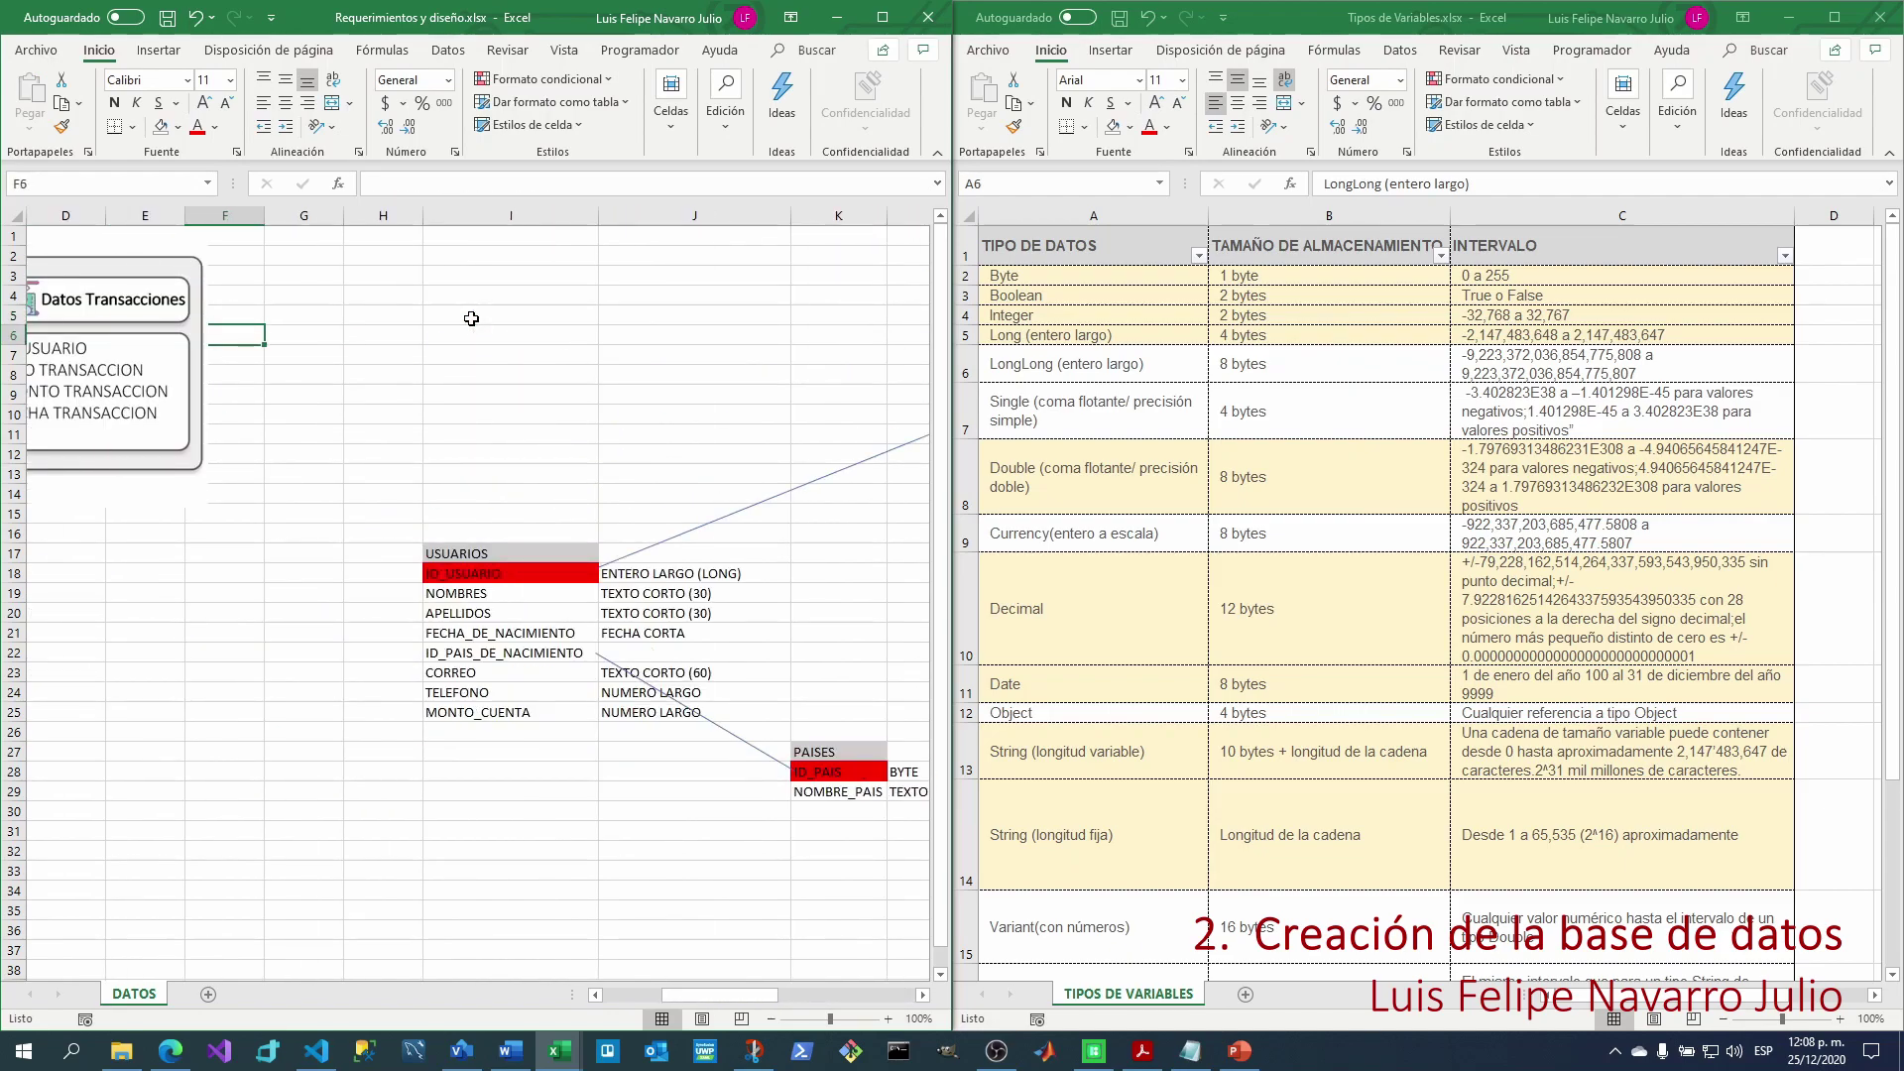
key("Right")
key("Right")
key("Right")
key("Right")
key("Down")
key("Left")
key("Down")
key("Down")
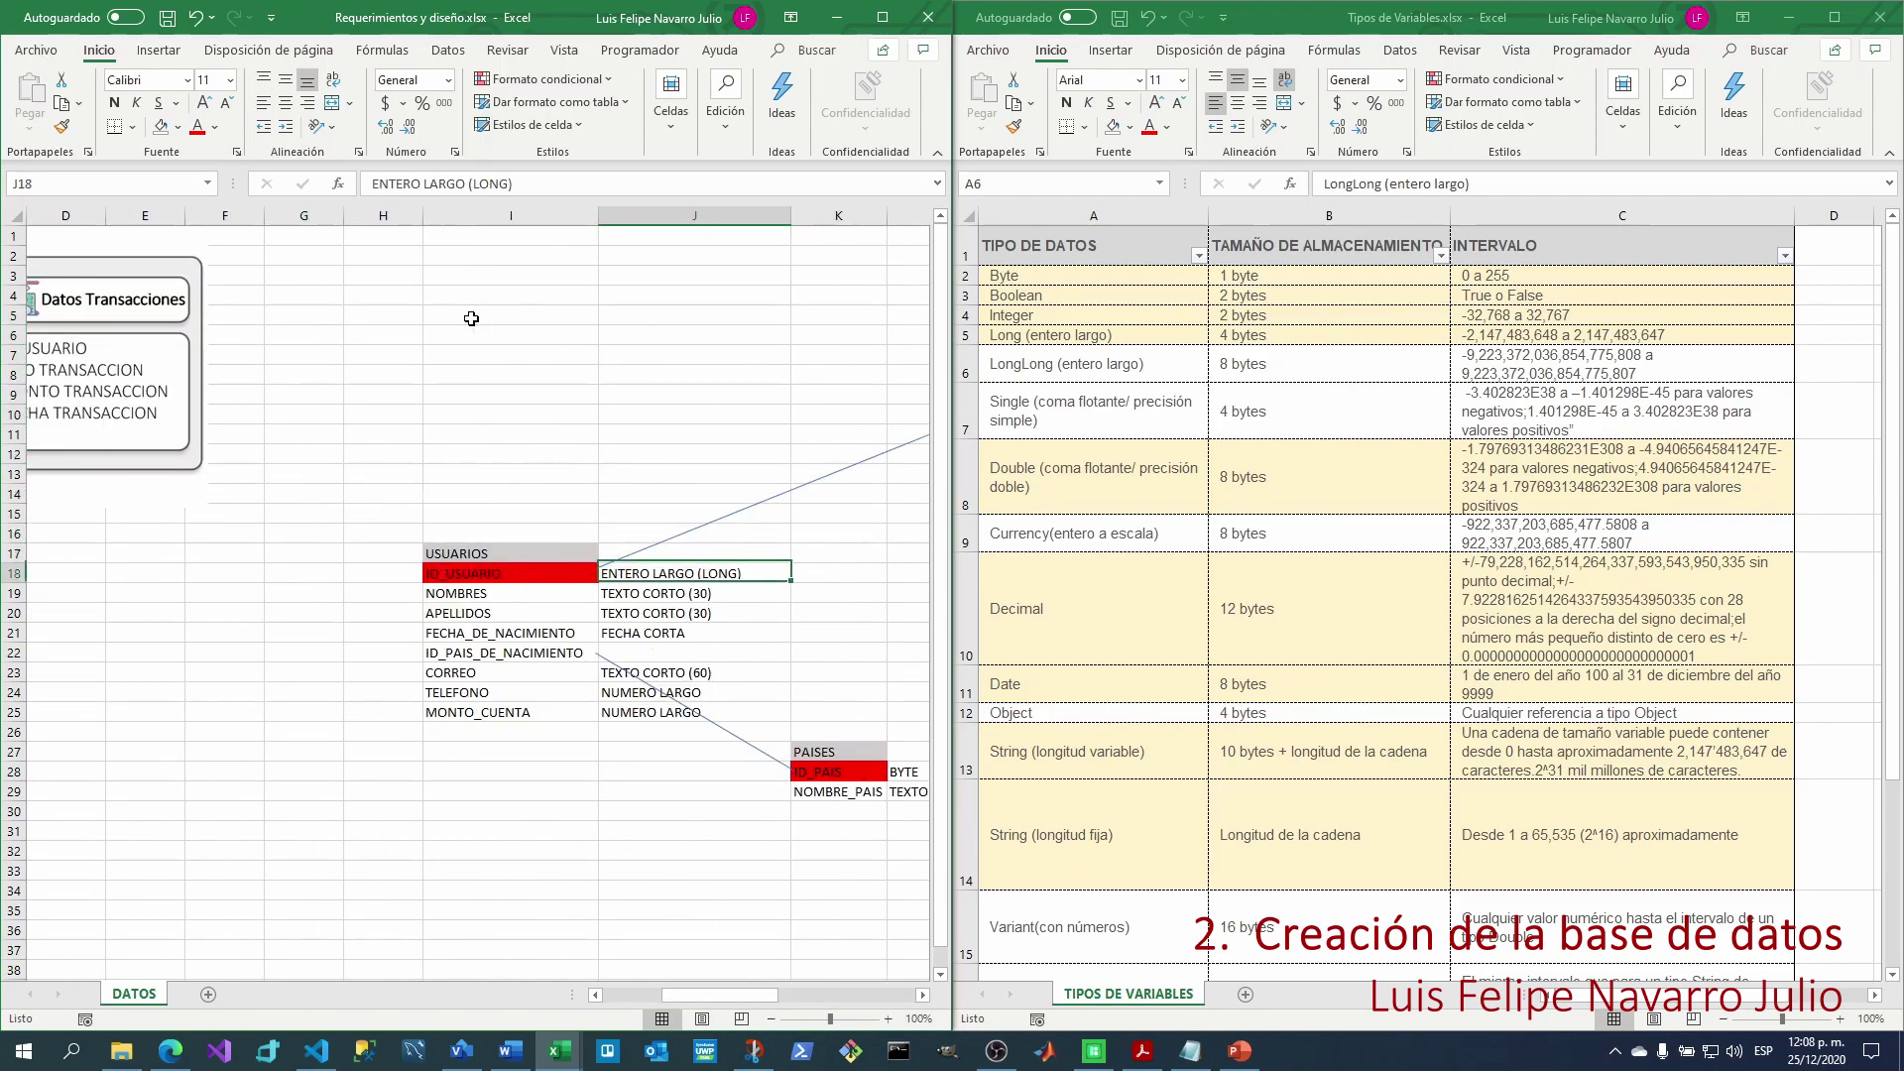
key("ctrl+c")
key("Right")
key("Right")
key("Right")
key("Right")
key("Right")
key("Up")
key("Up")
key("Up")
key("Up")
key("Up")
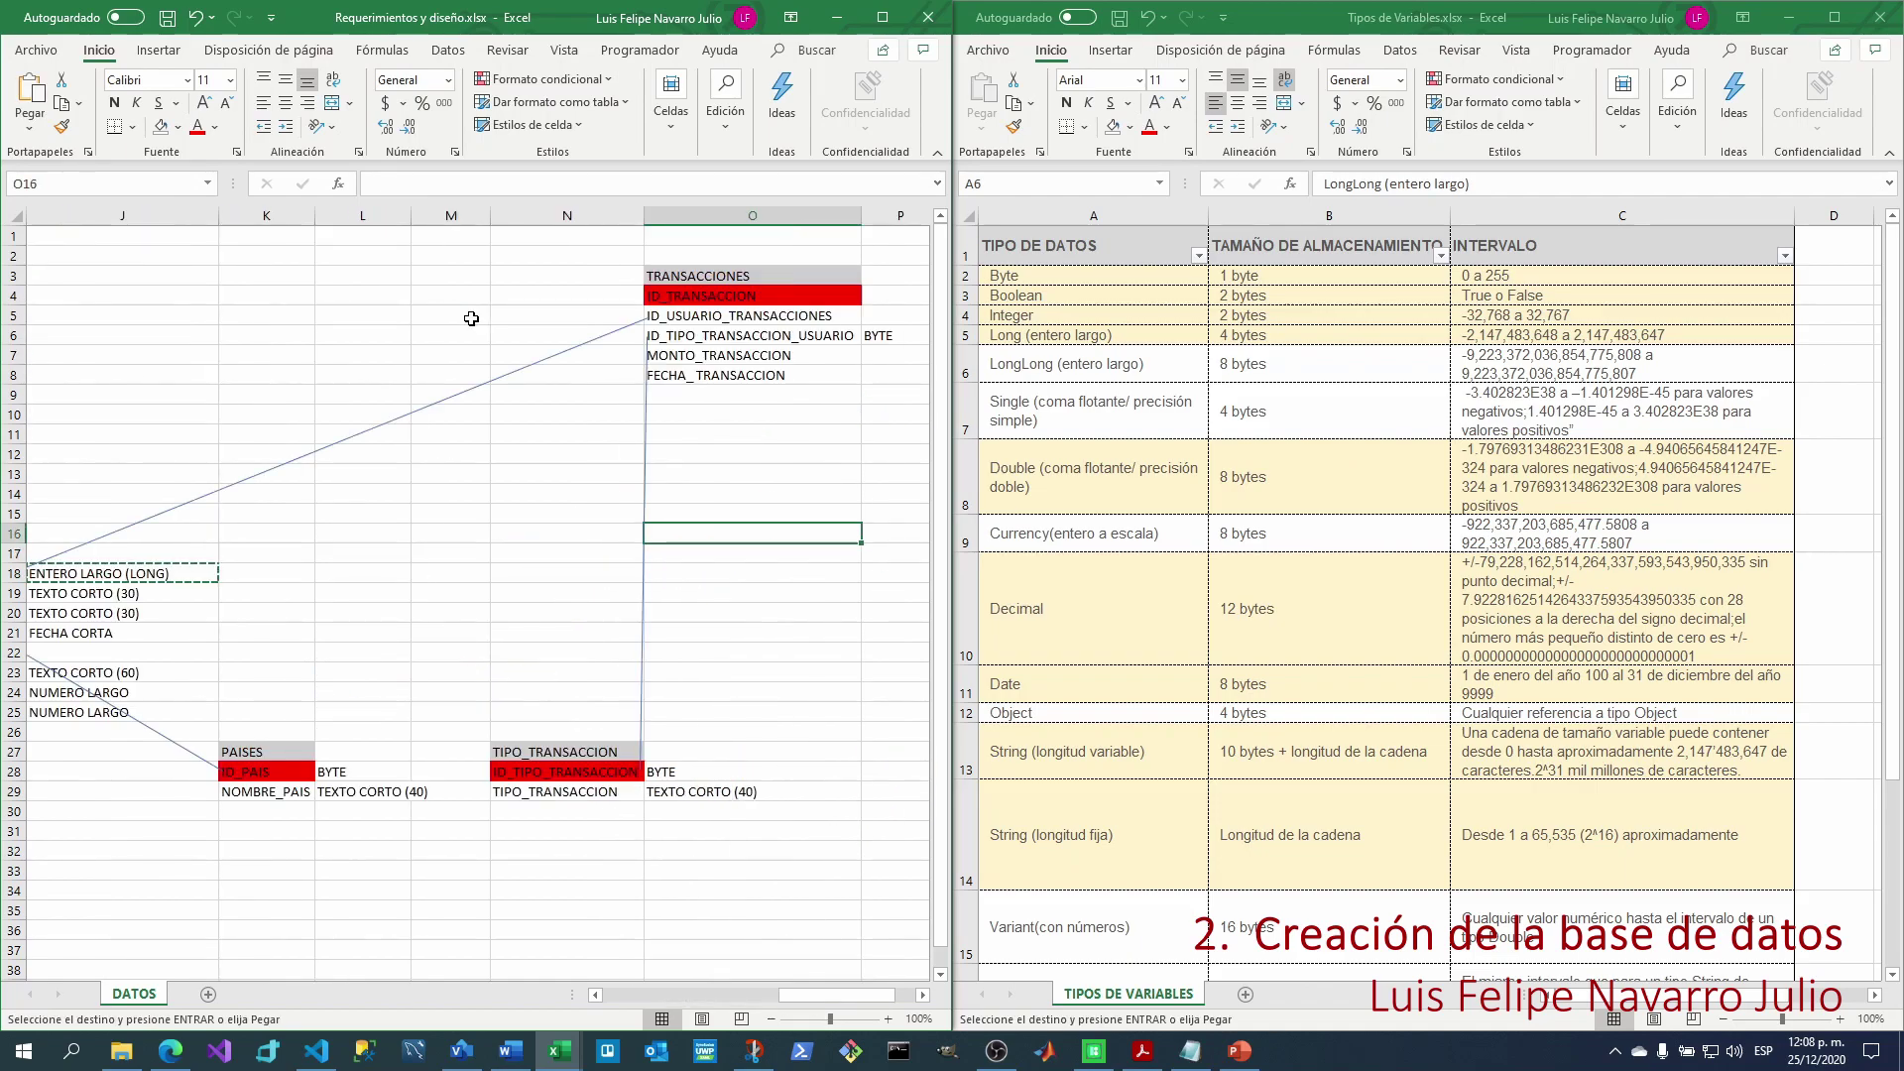
key("Up")
key("Up")
key("Up")
key("Up")
key("Up")
key("Up")
key("Up")
key("Up")
key("Right")
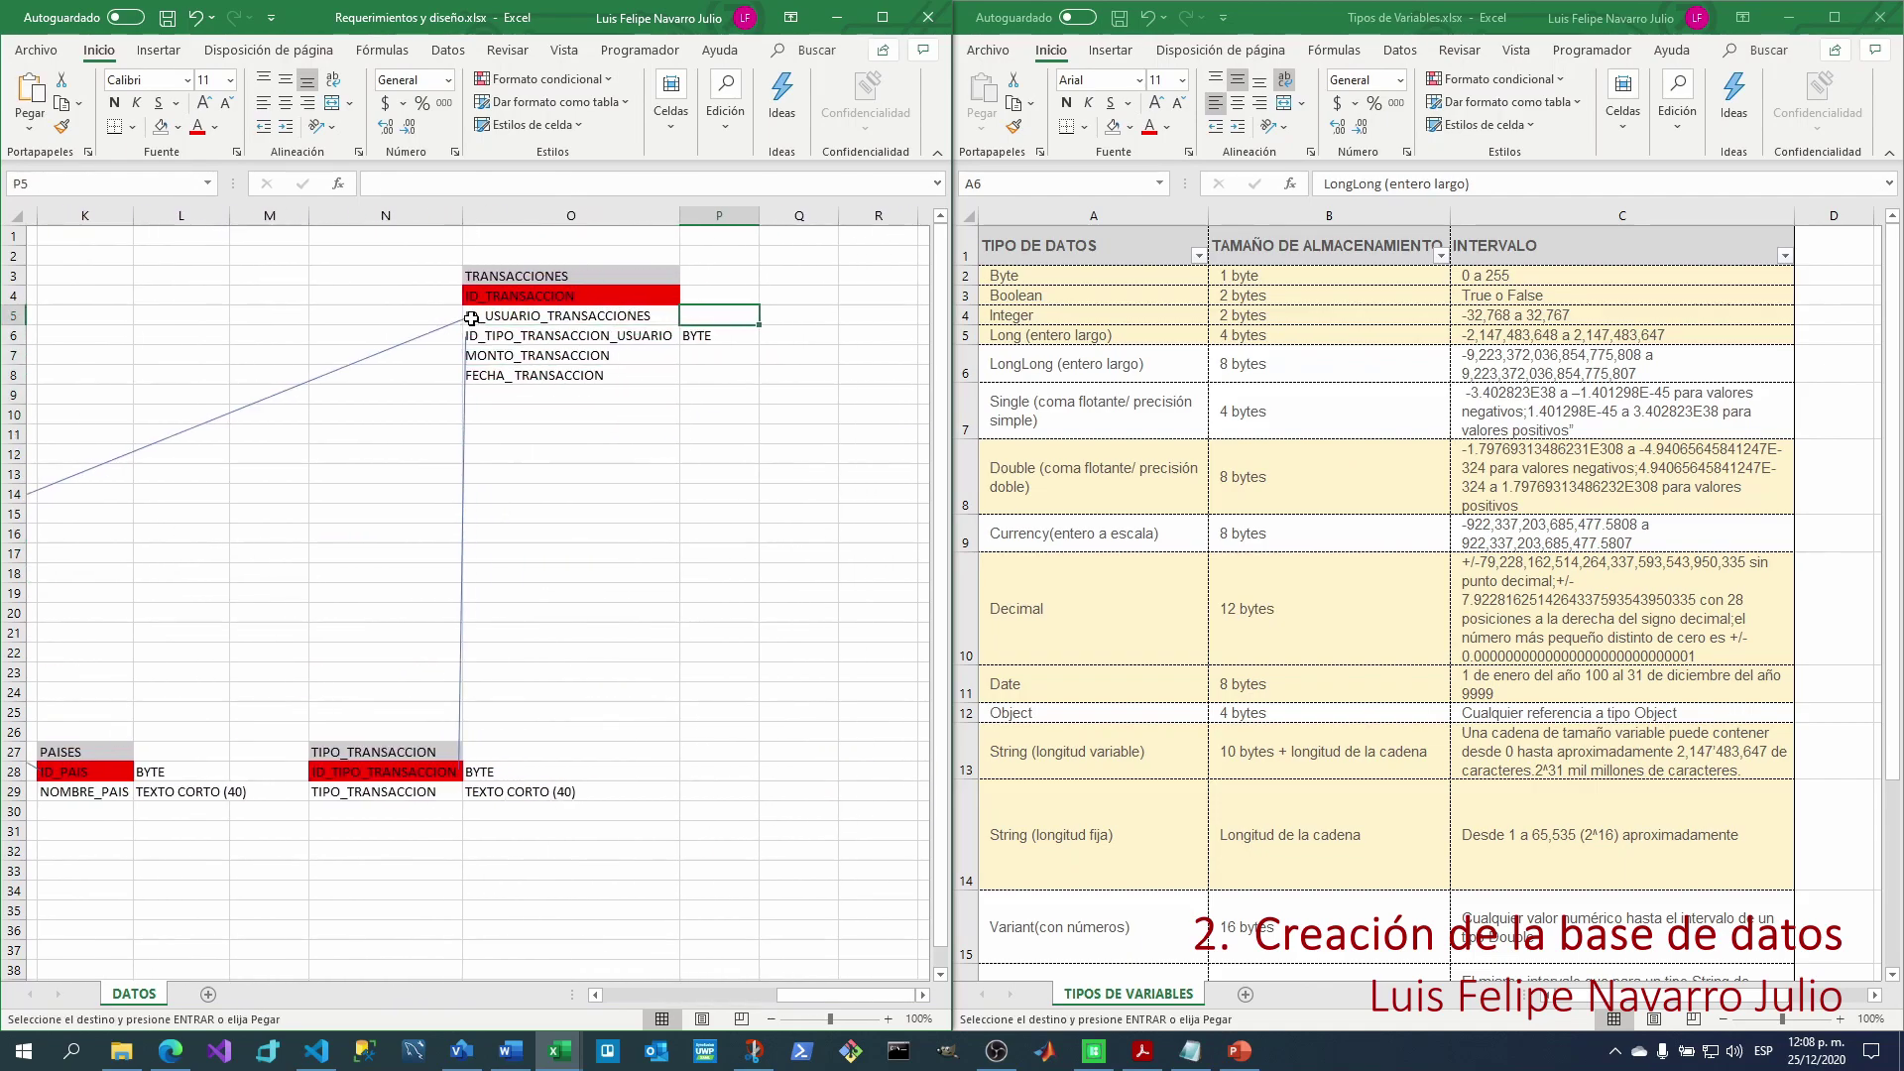
key("ctrl+v")
Enter NÚMERO GRANDE in P7 as the data type of the MONTO_TRANSACCION field.
key("Down")
key("Down")
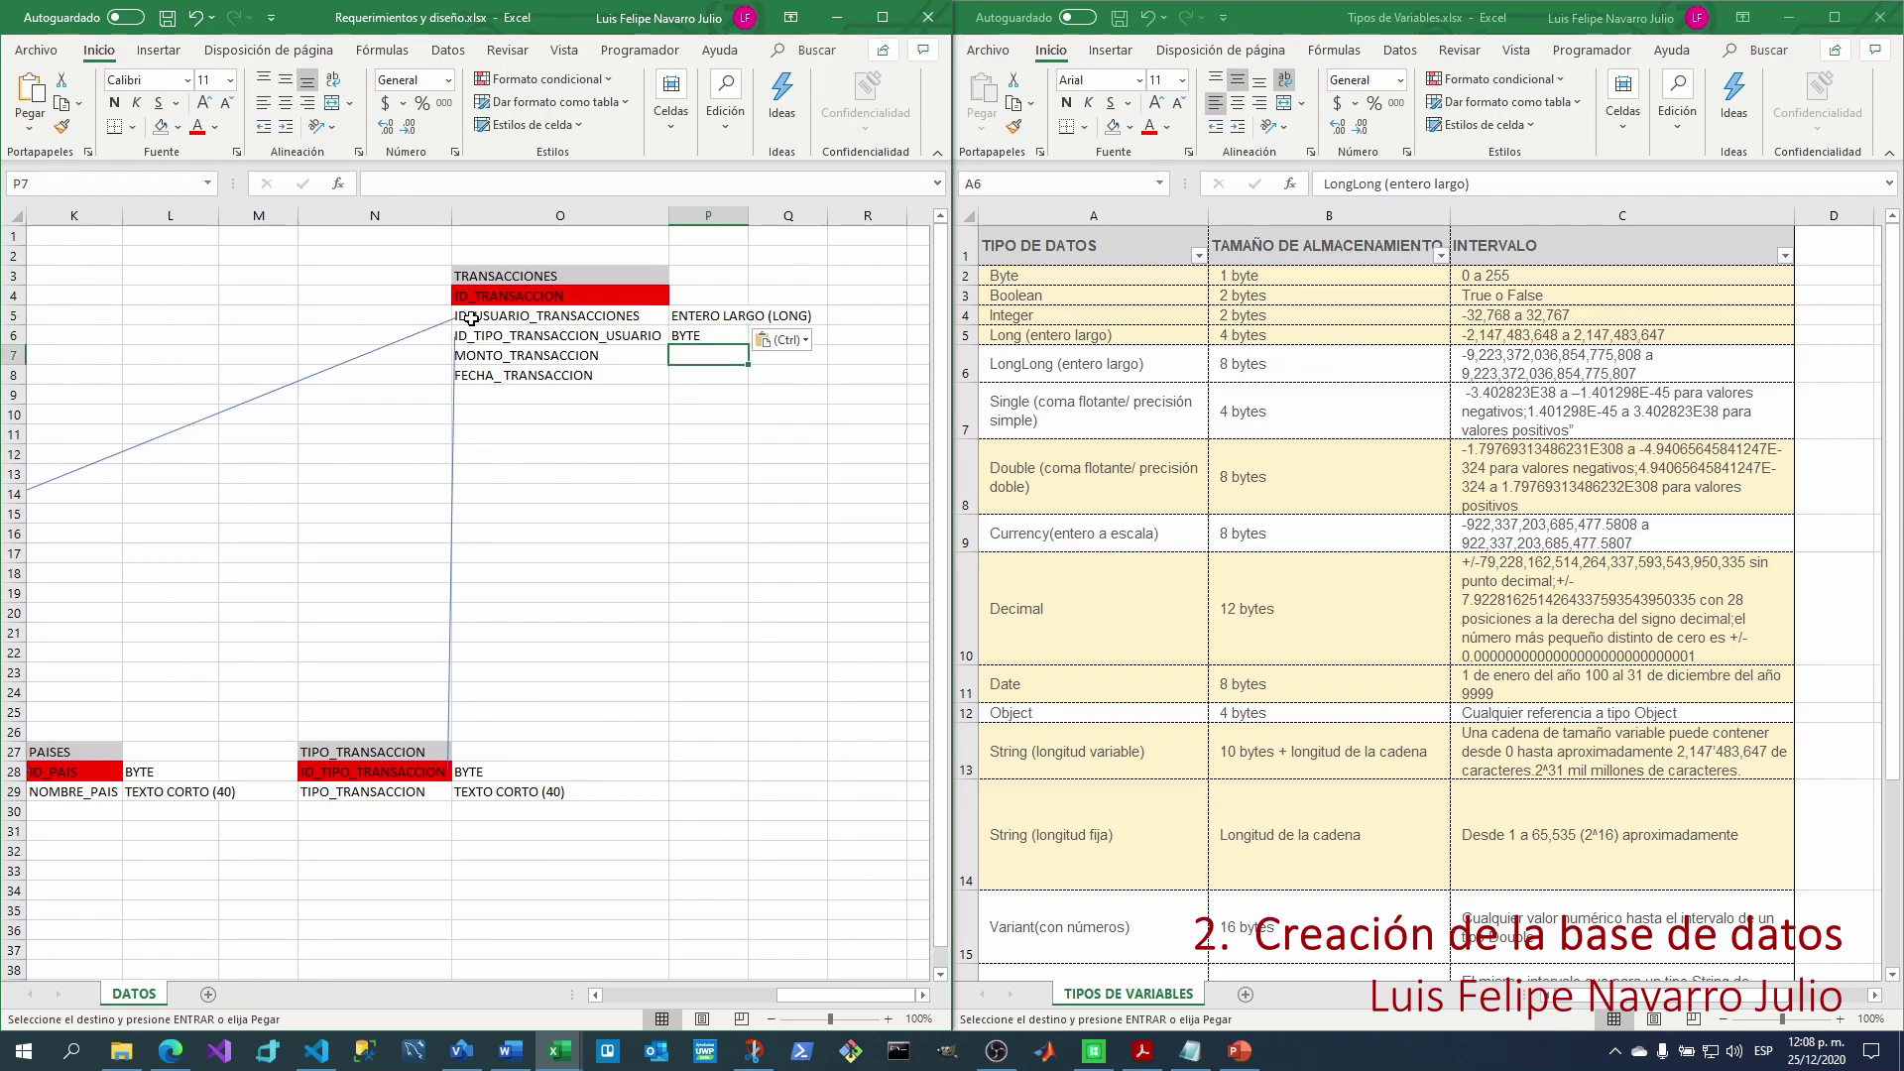
type("N")
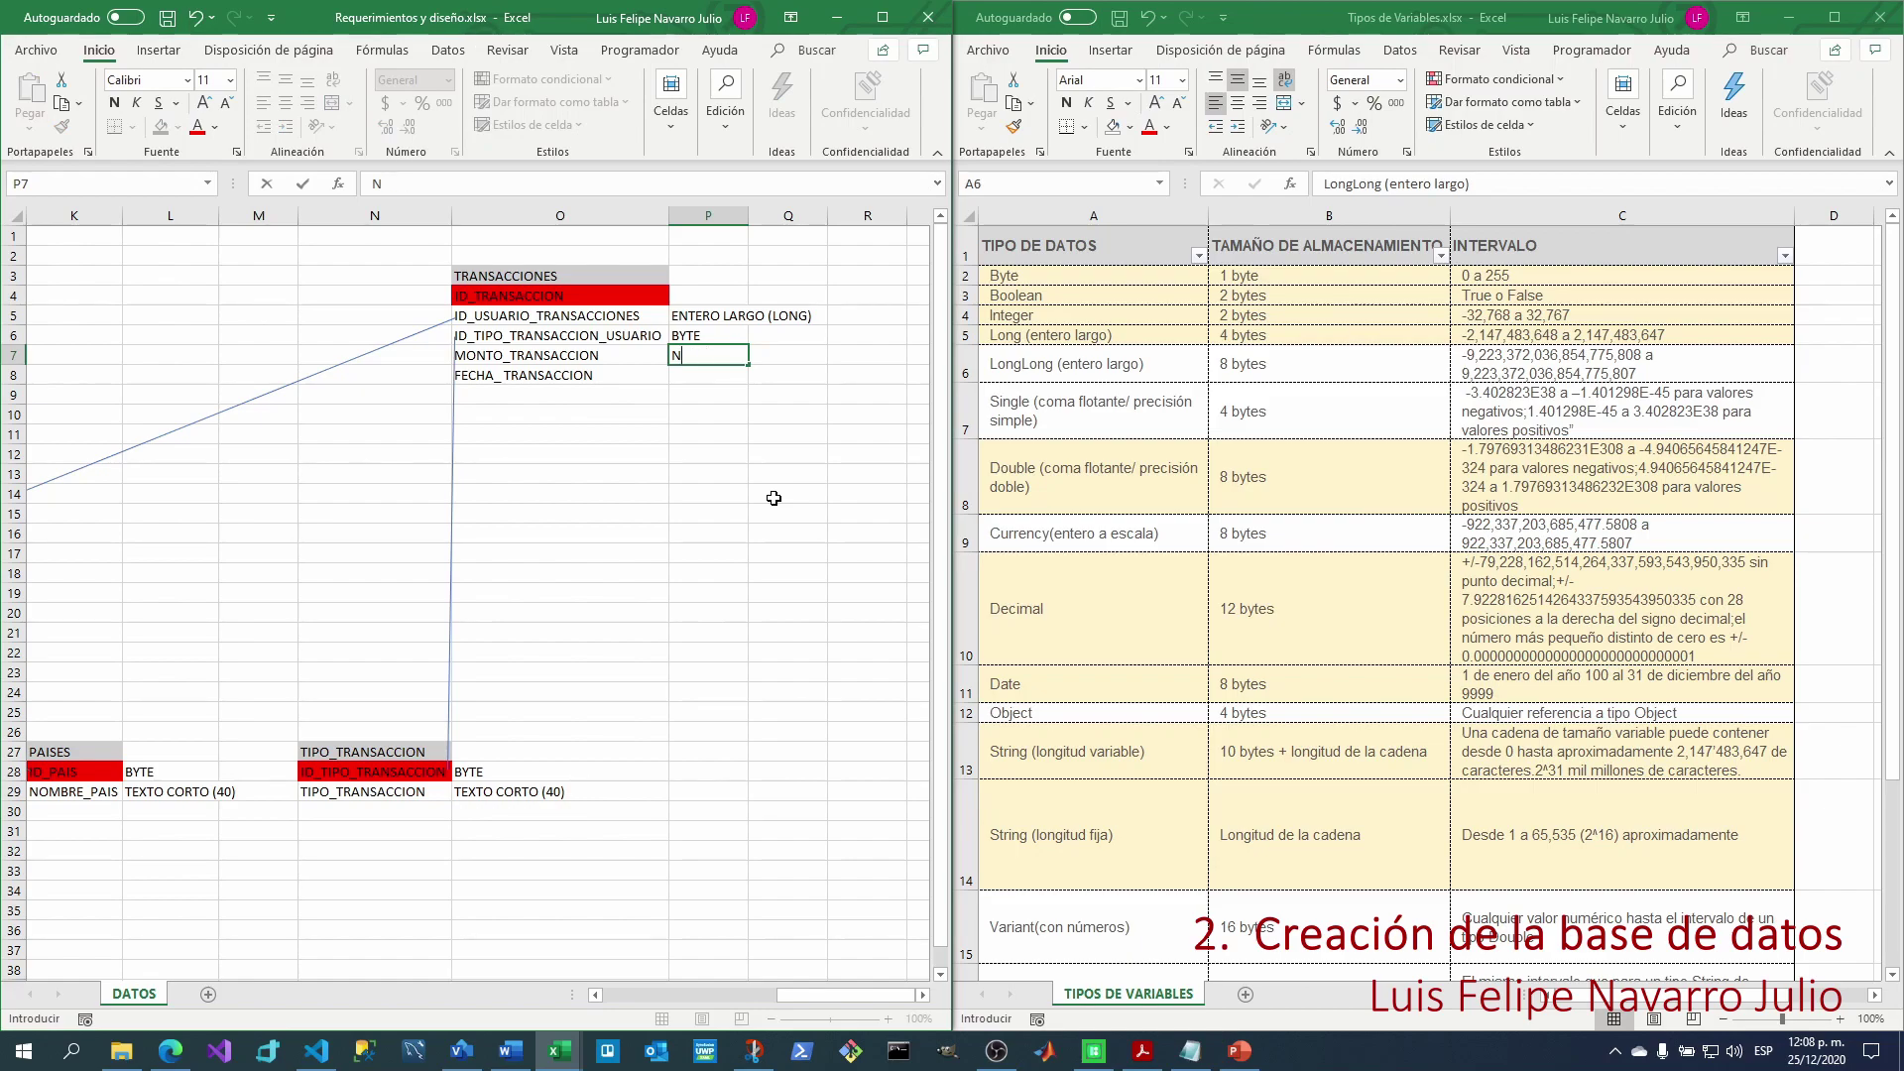
type("UEÚME")
type("O")
key("BackSpace")
type("RO GRAND")
key("ctrl+Return")
Enter FECHA CORTA in P8 as the data type of the transaction date field.
key("Return")
type("FECHA CORTA")
key("ctrl+Return")
Enter NUMERO GRANDE in P4 as the data type of the ID_TRANSACCION key field.
key("Up")
key("Up")
key("Up")
key("Up")
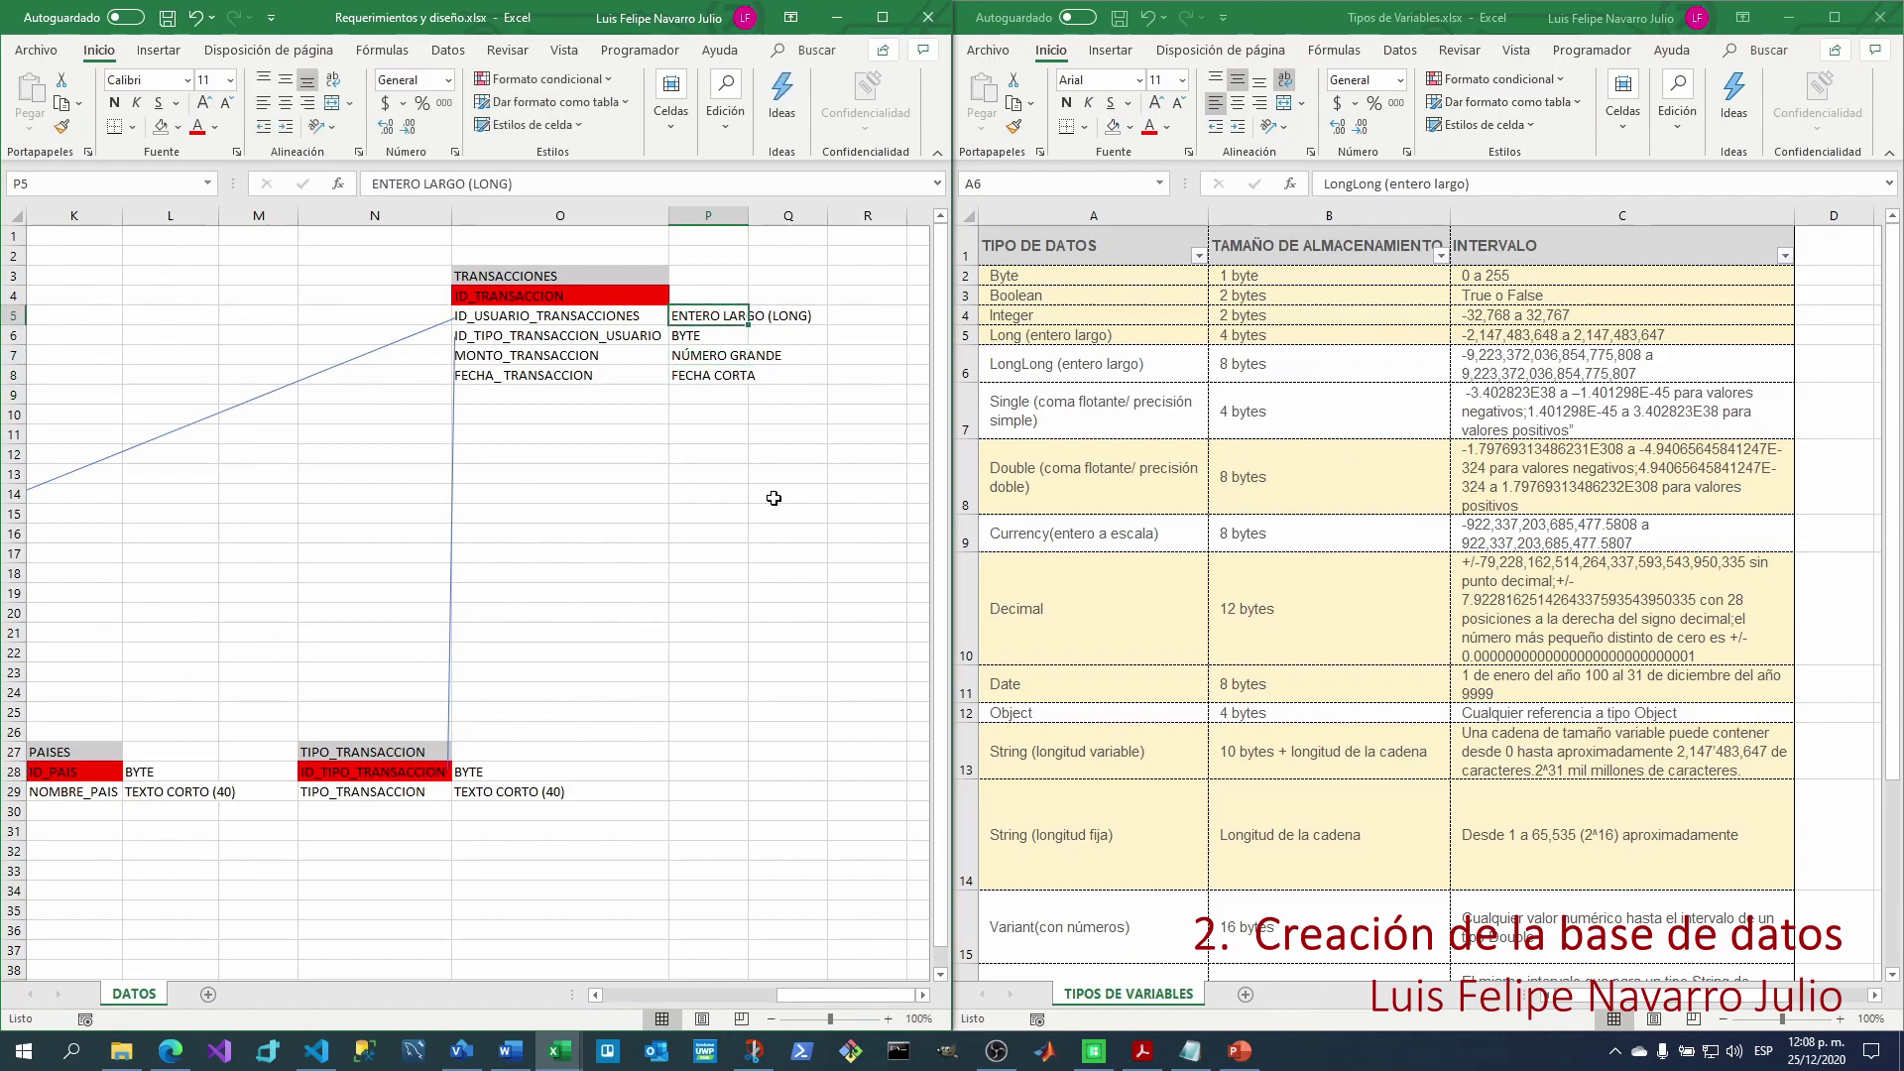
key("Down")
key("Down")
key("Down")
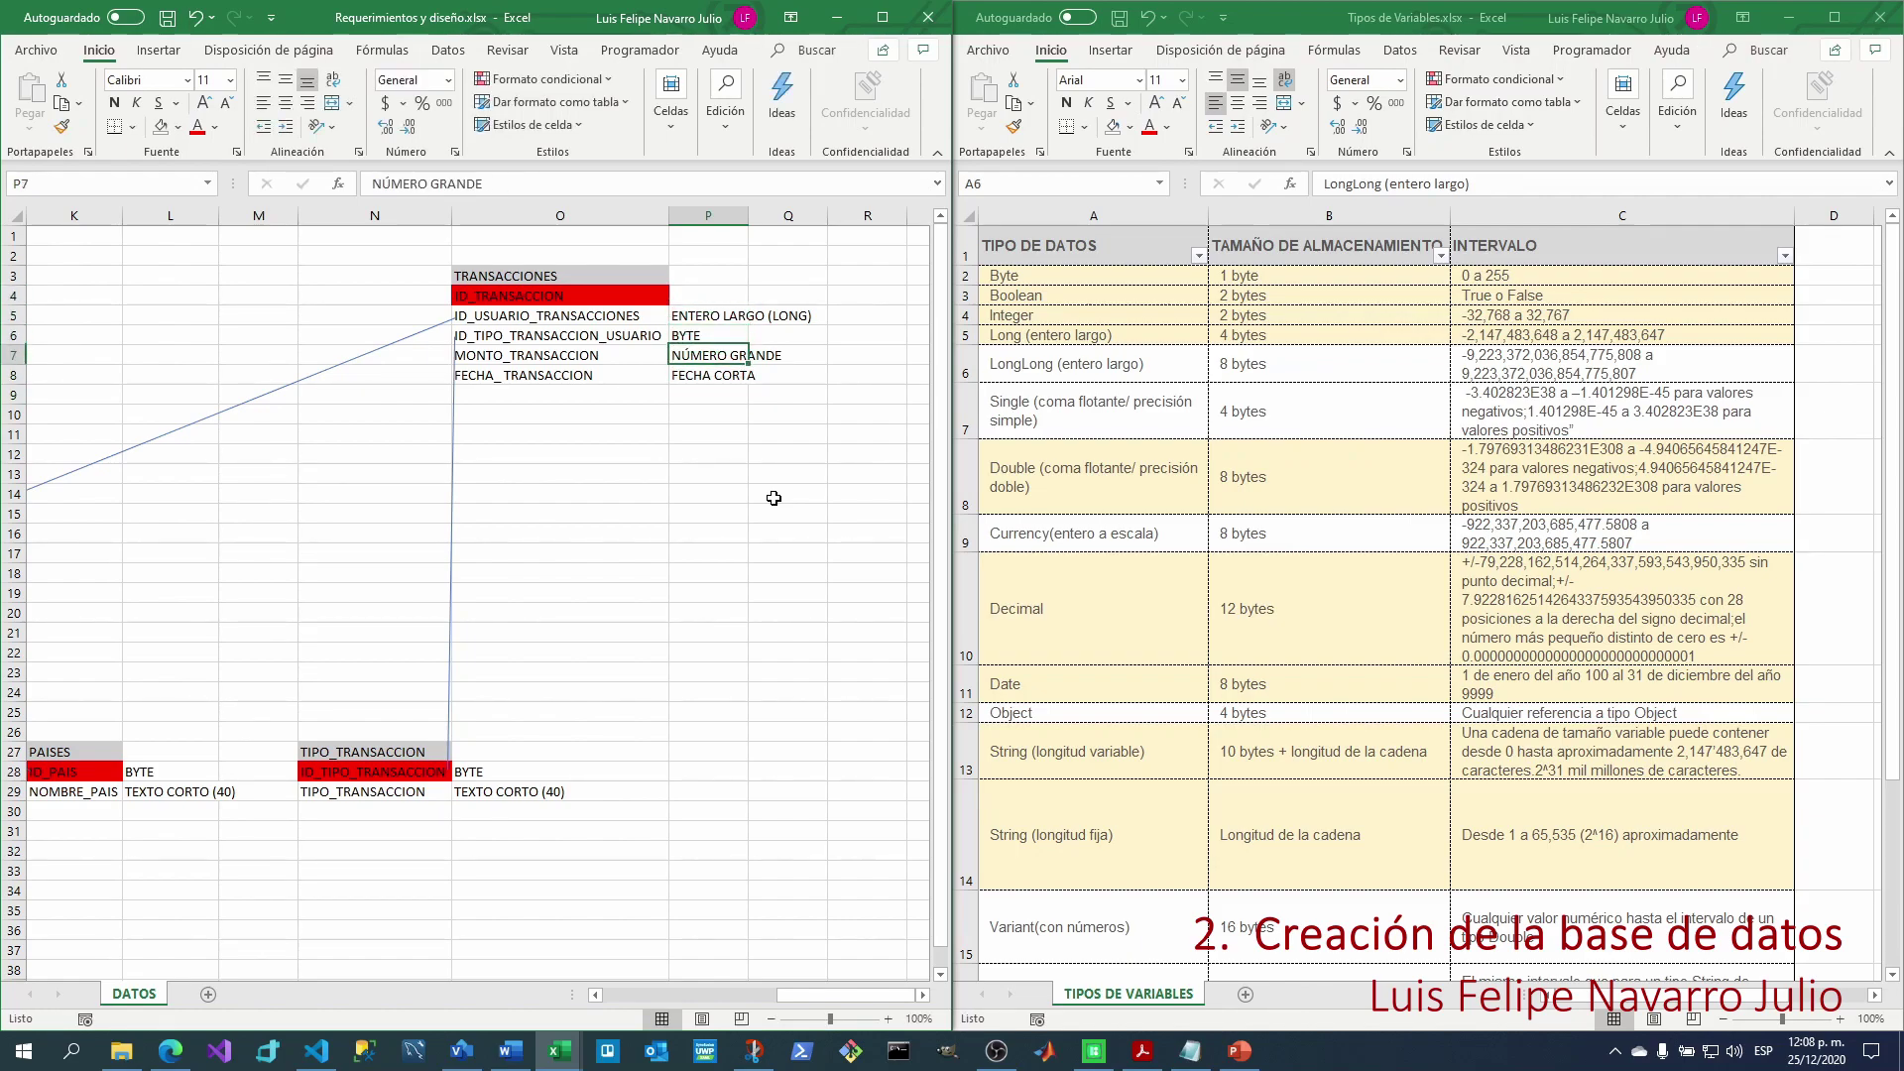
key("Up")
key("Up")
key("Up")
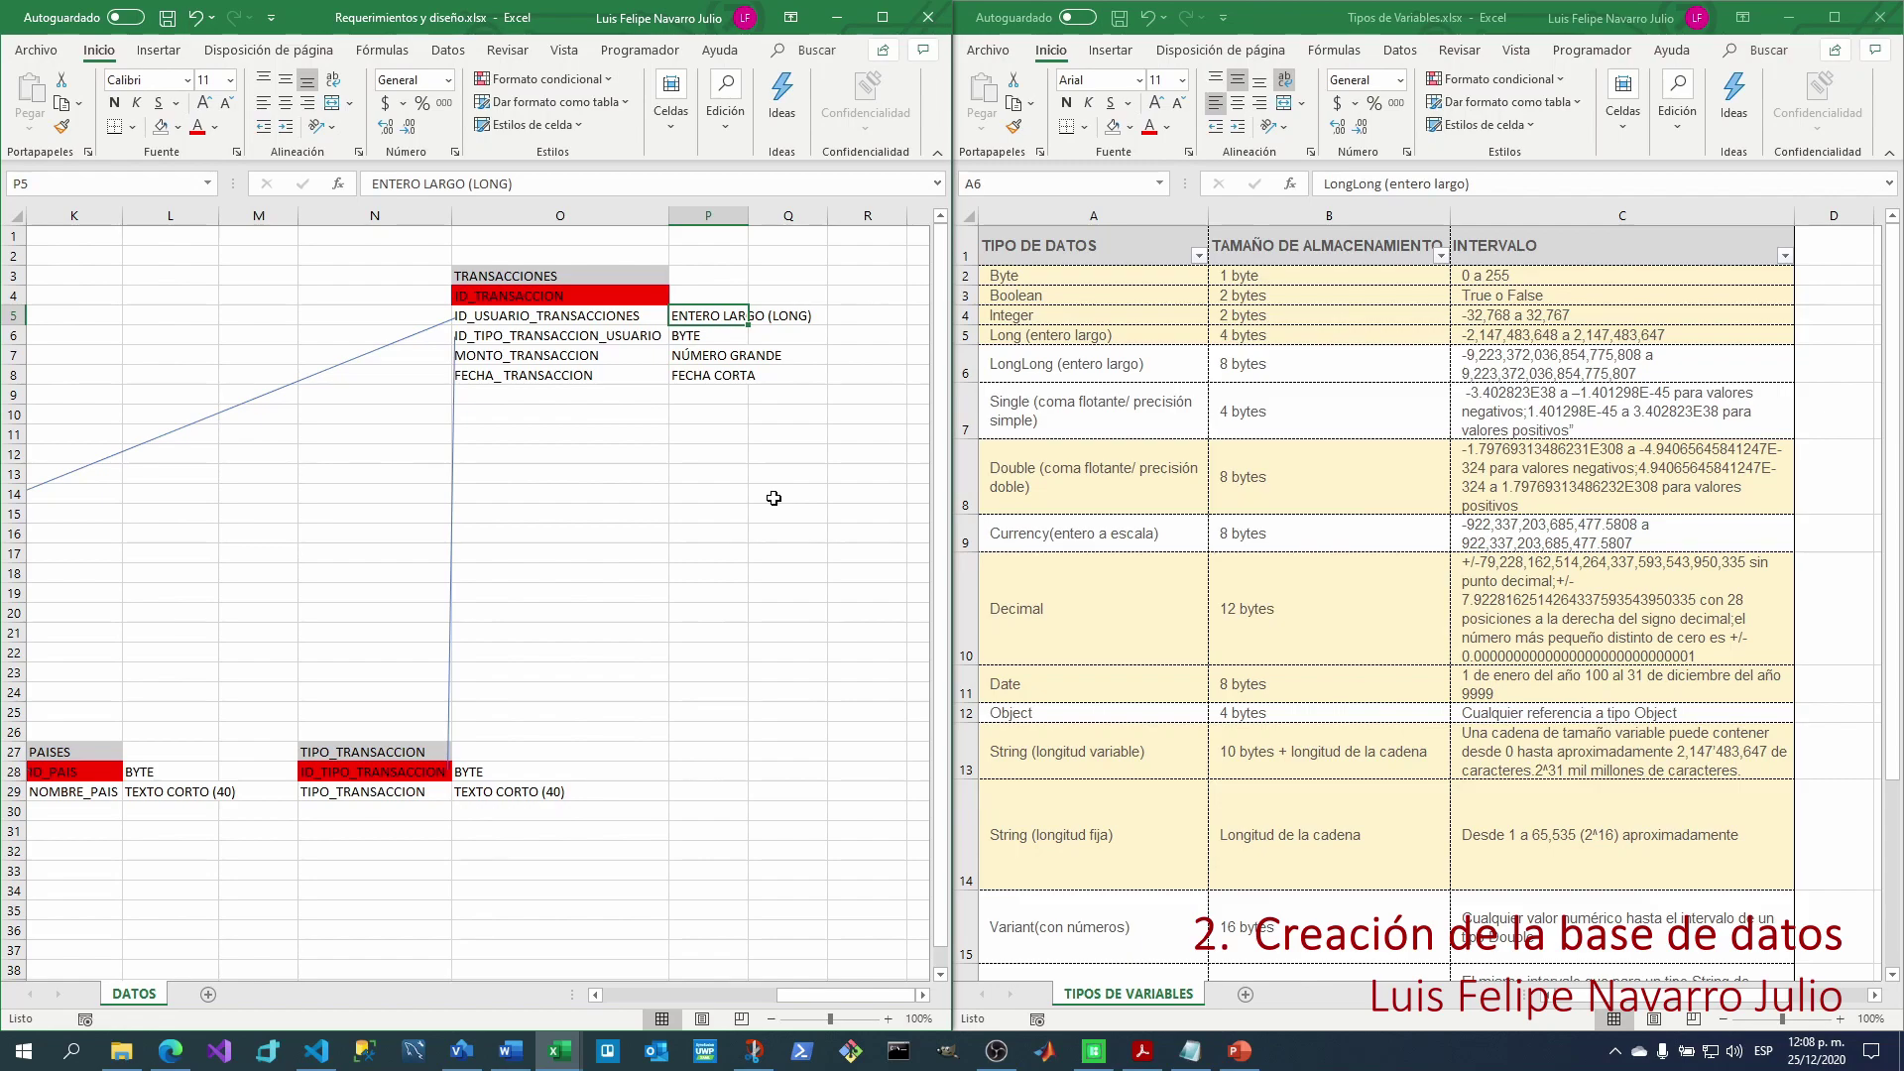
type("NUE")
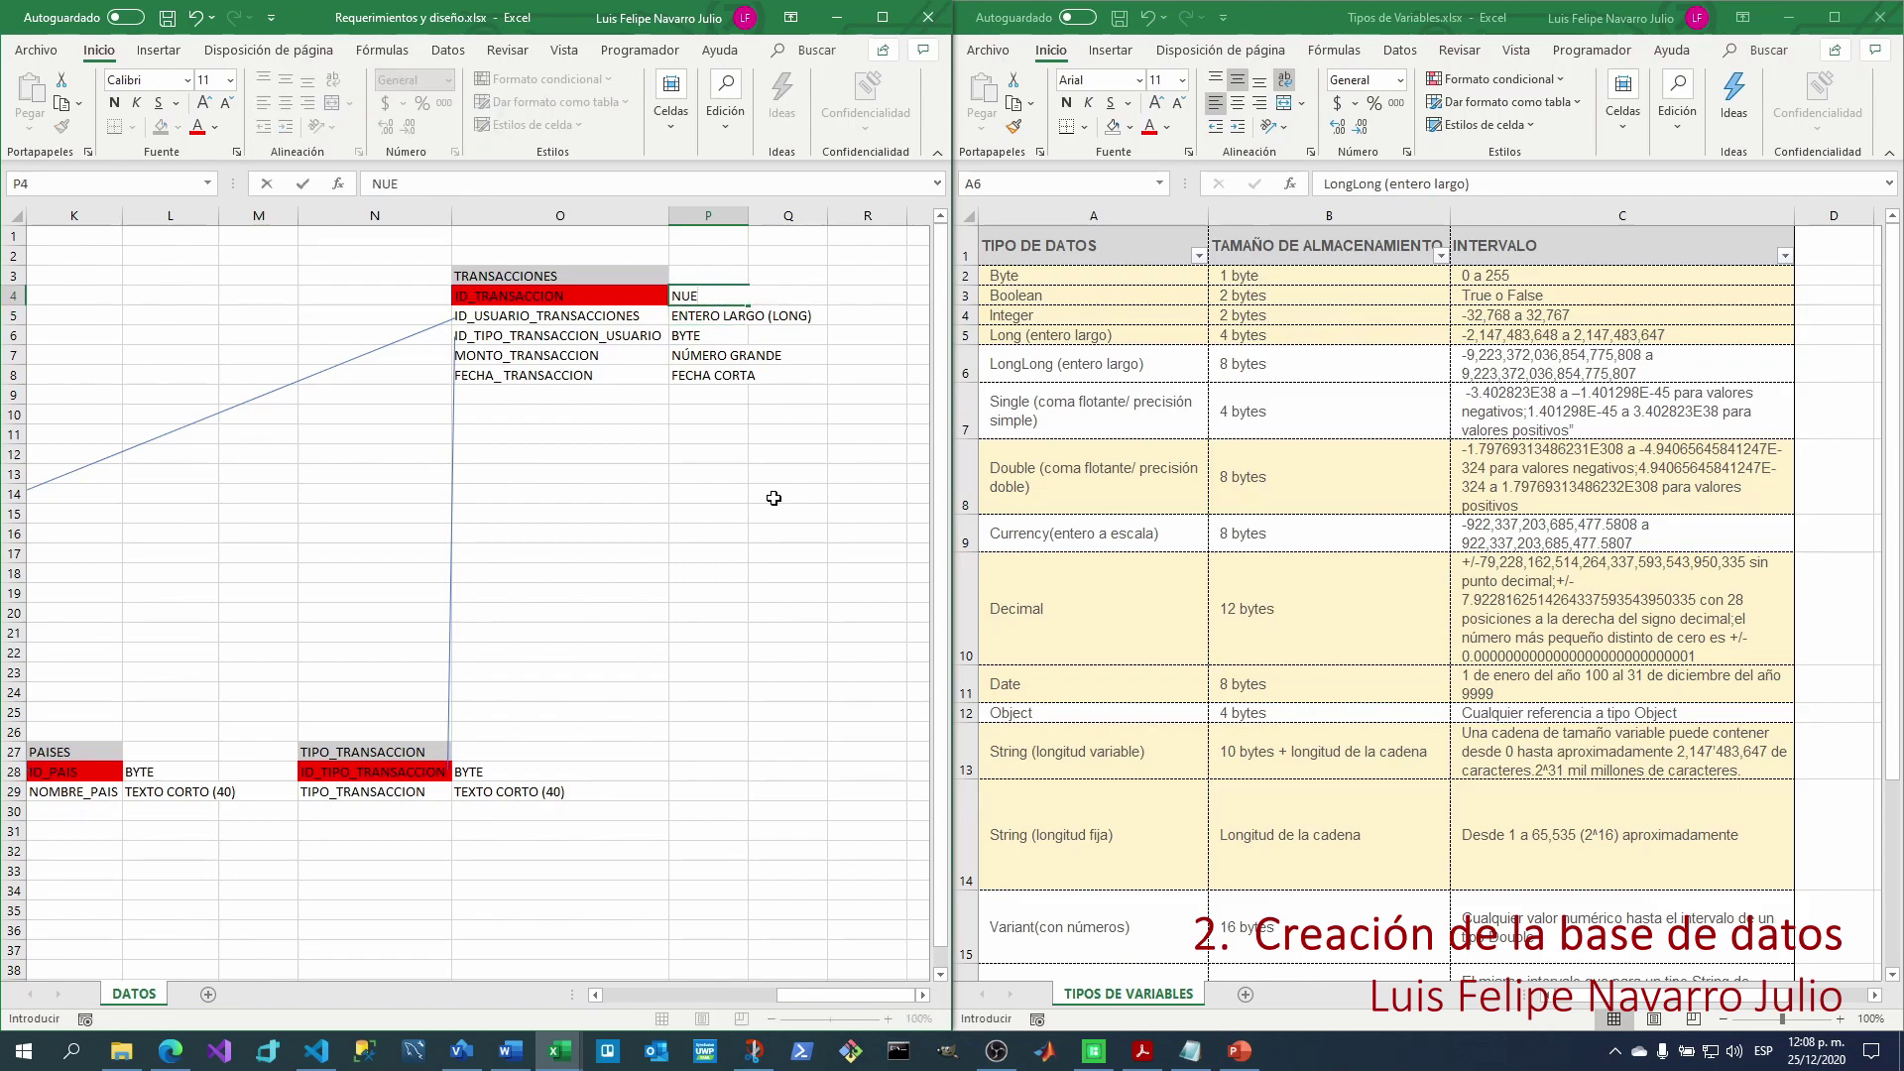
type("MERO GRANDE")
key("Return")
Bring the linked tables back into view and close the data types reference workbook.
mouse_move(807, 991)
left_mouse_down()
mouse_move(742, 1000)
mouse_move(801, 991)
mouse_move(770, 991)
left_mouse_up()
left_click(1879, 17)
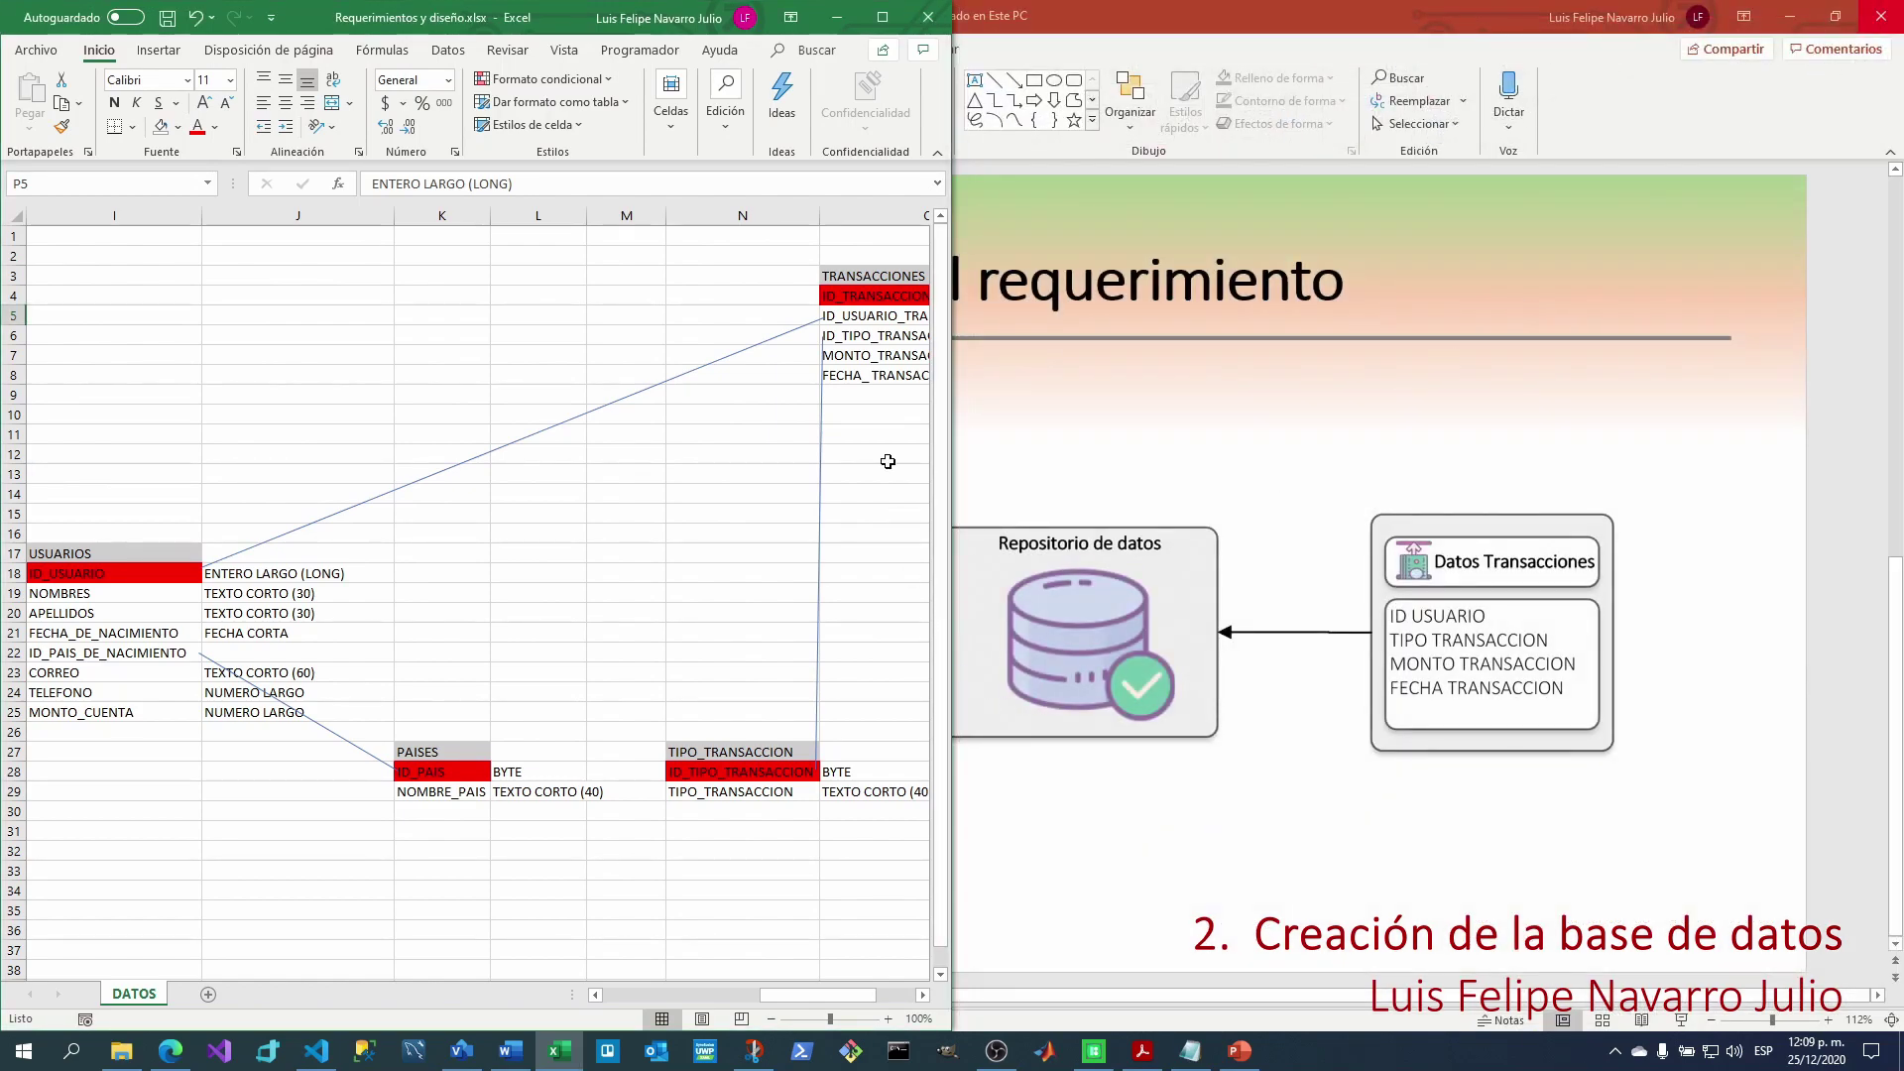
Switch to Access and start a new blank database.
left_click(882, 17)
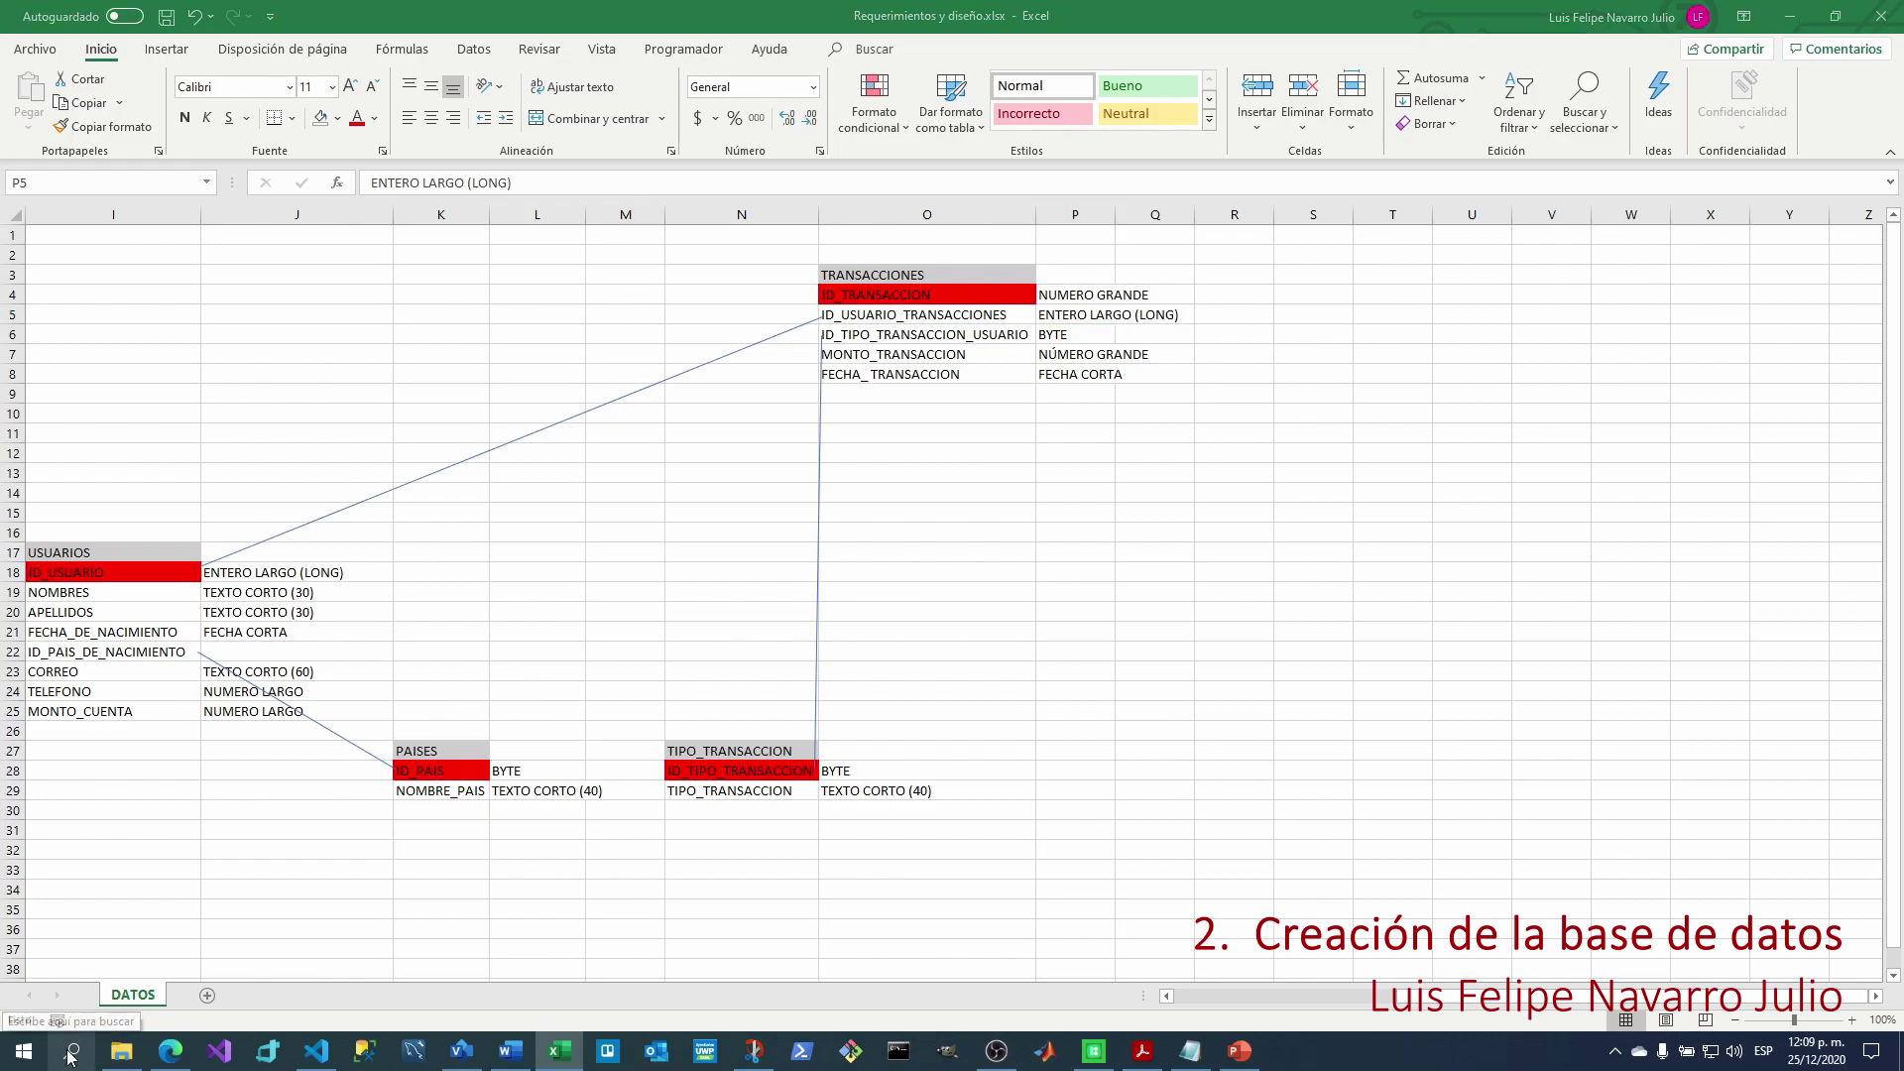
left_click(65, 1059)
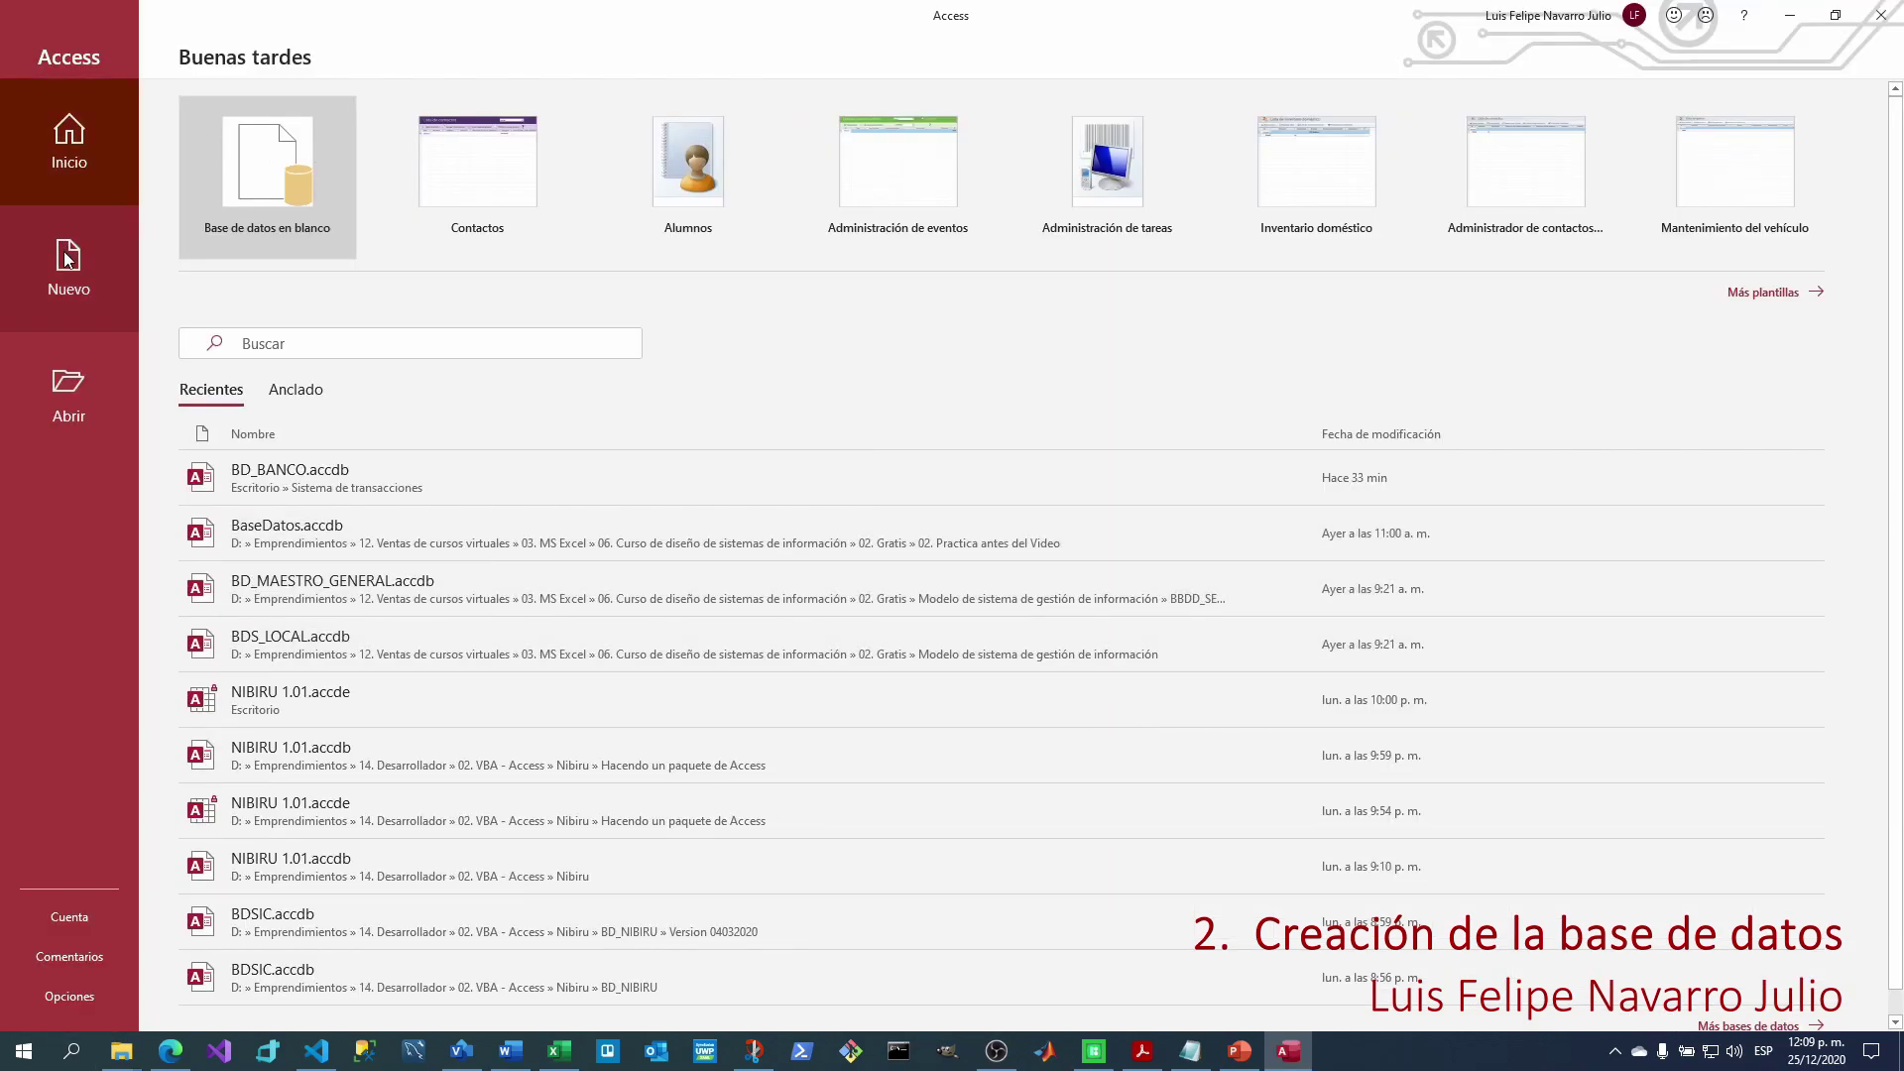
left_click(68, 258)
left_click(301, 196)
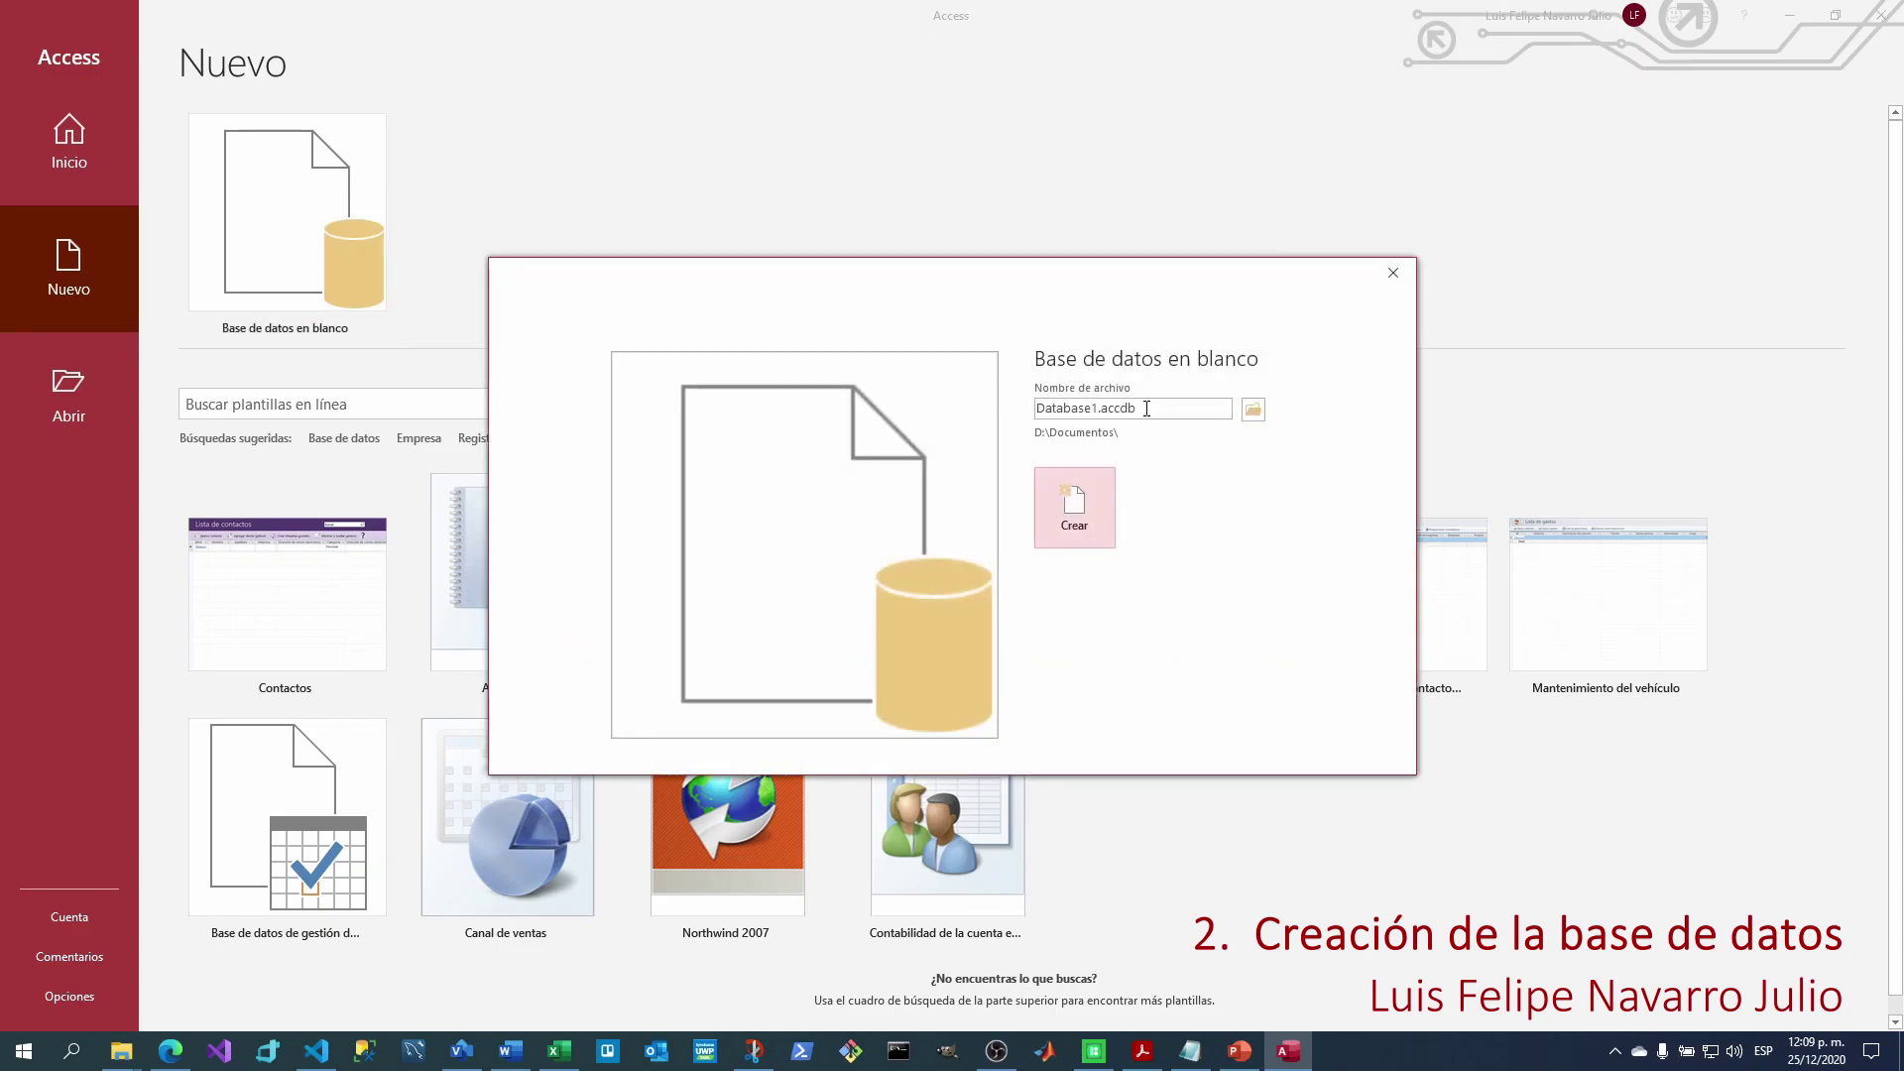
Choose the Sistema de transacciones folder in Escritorio as the location of the new database.
left_click(1254, 408)
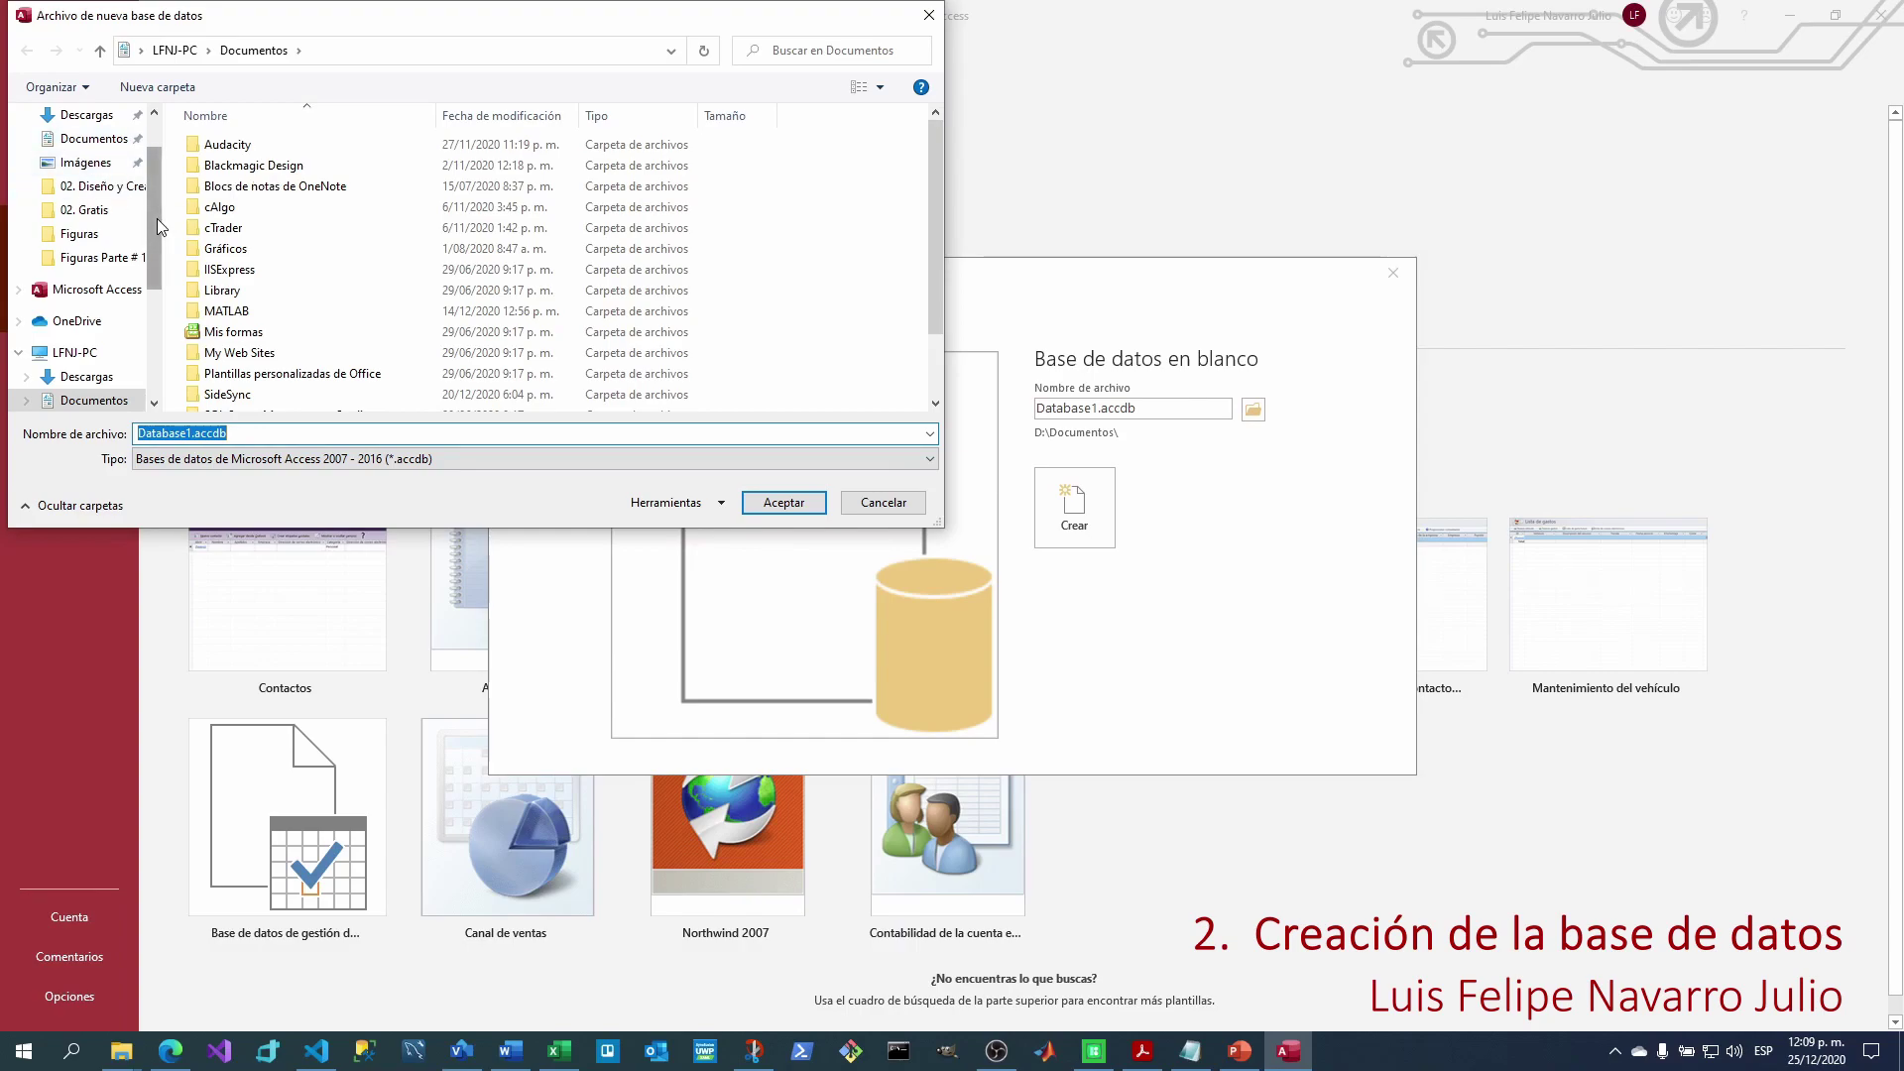
scroll(158, 226, "up", 2)
left_click(85, 154)
scroll(423, 266, "down", 2)
scroll(298, 248, "up", 2)
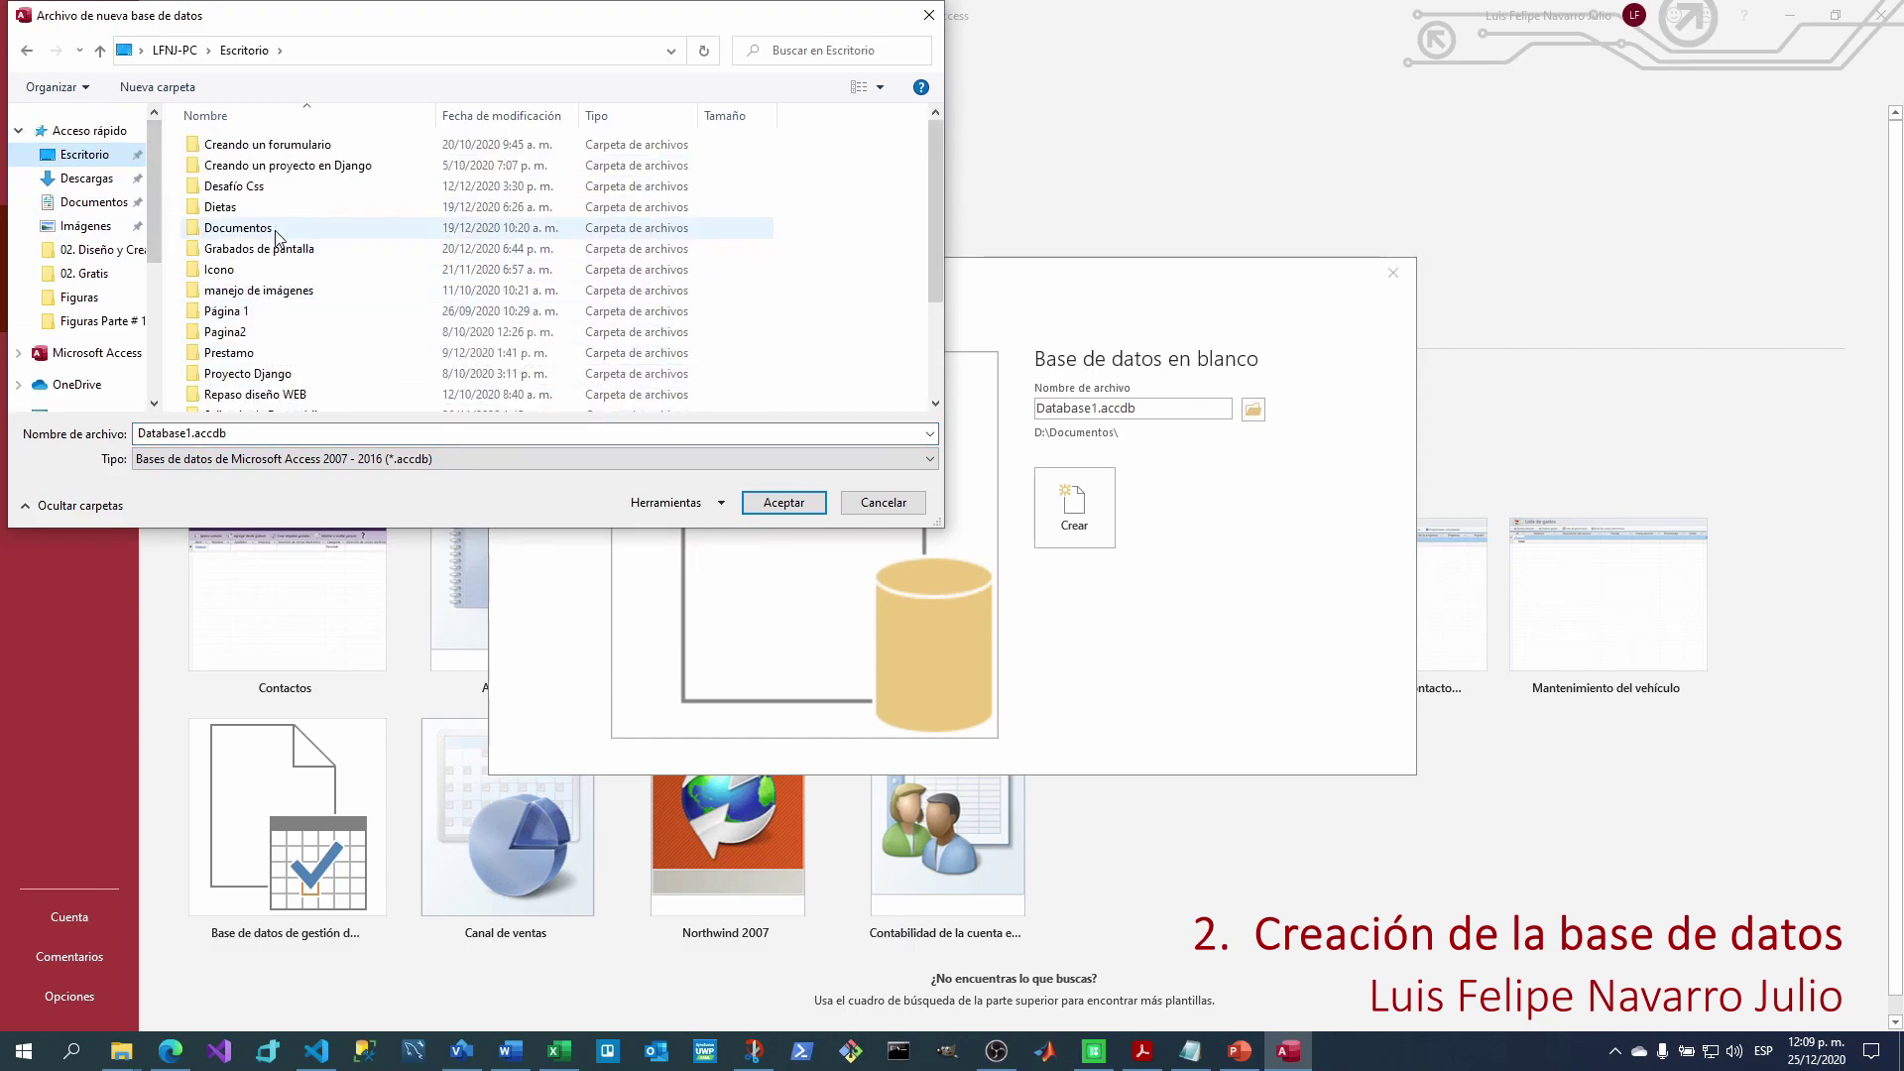
scroll(267, 258, "down", 3)
left_click(248, 300)
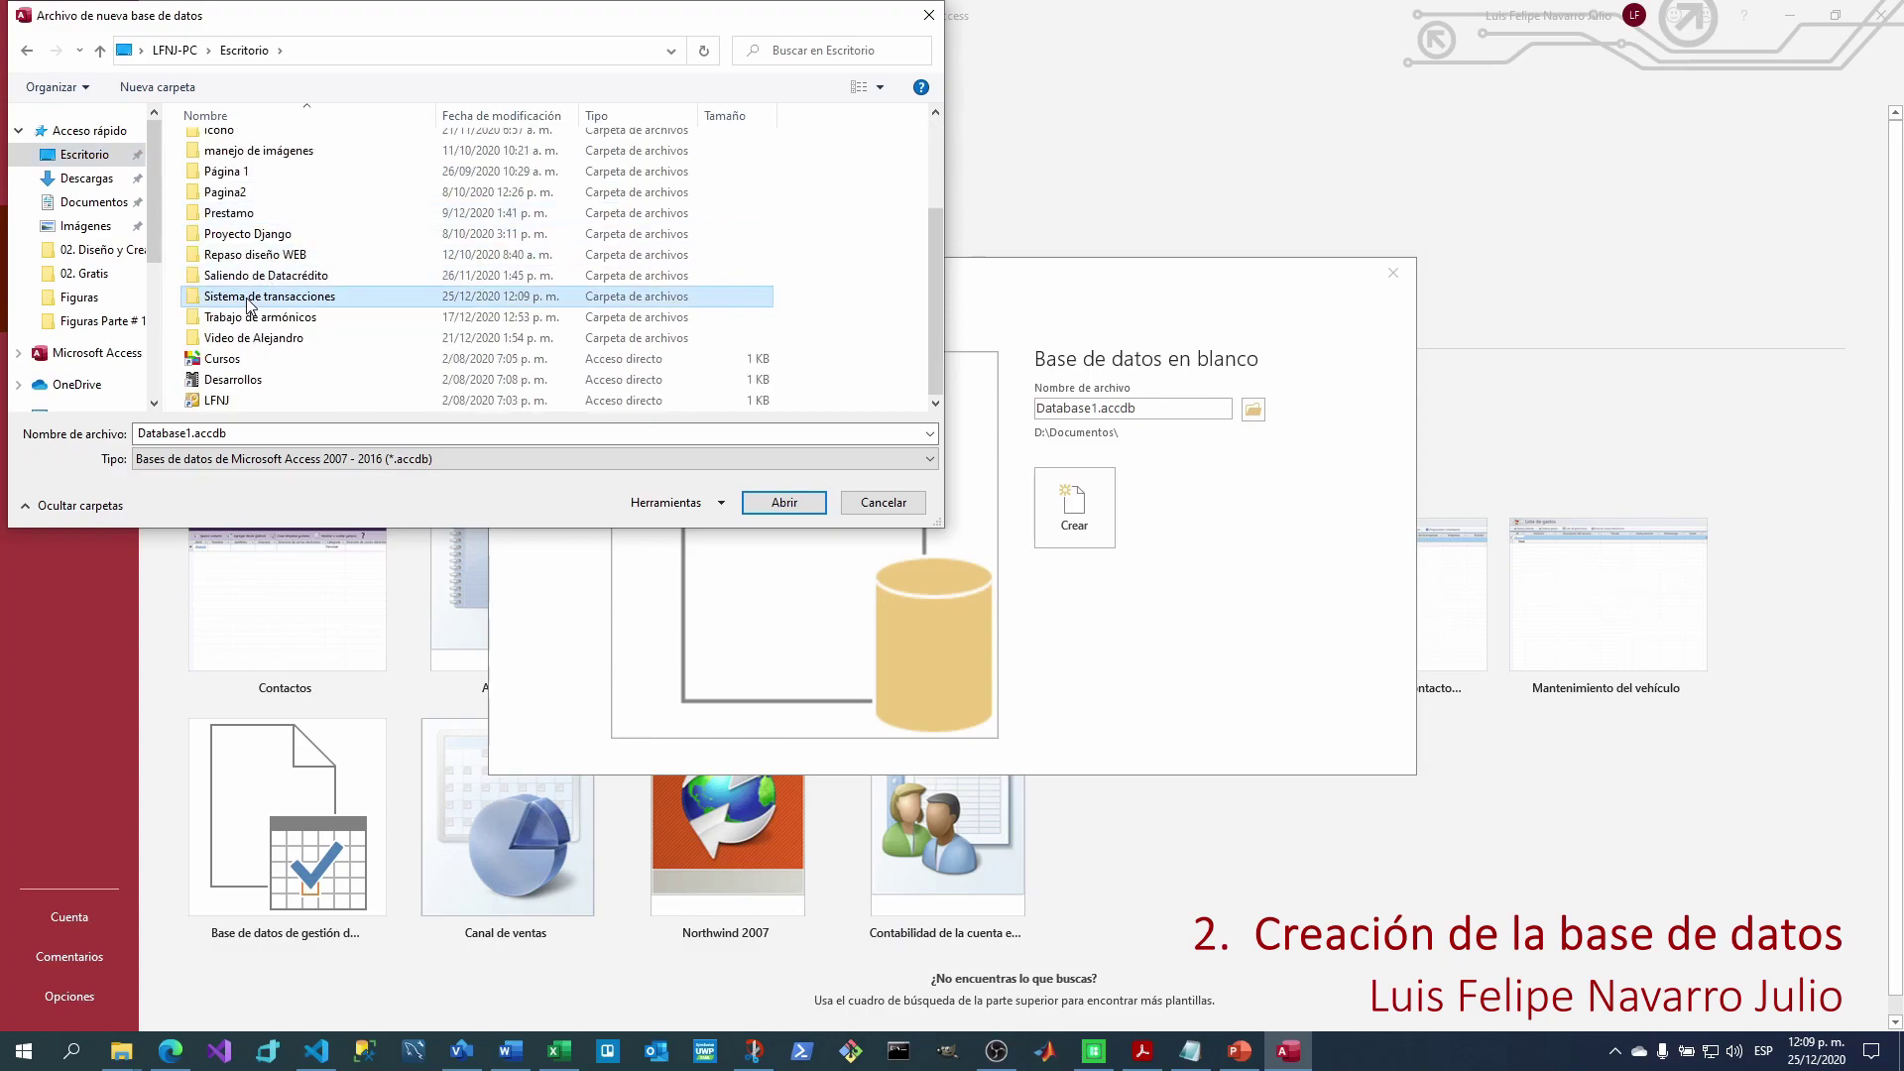
double_click(248, 300)
Name the database file BD_BANCO and create the database.
left_click(273, 433)
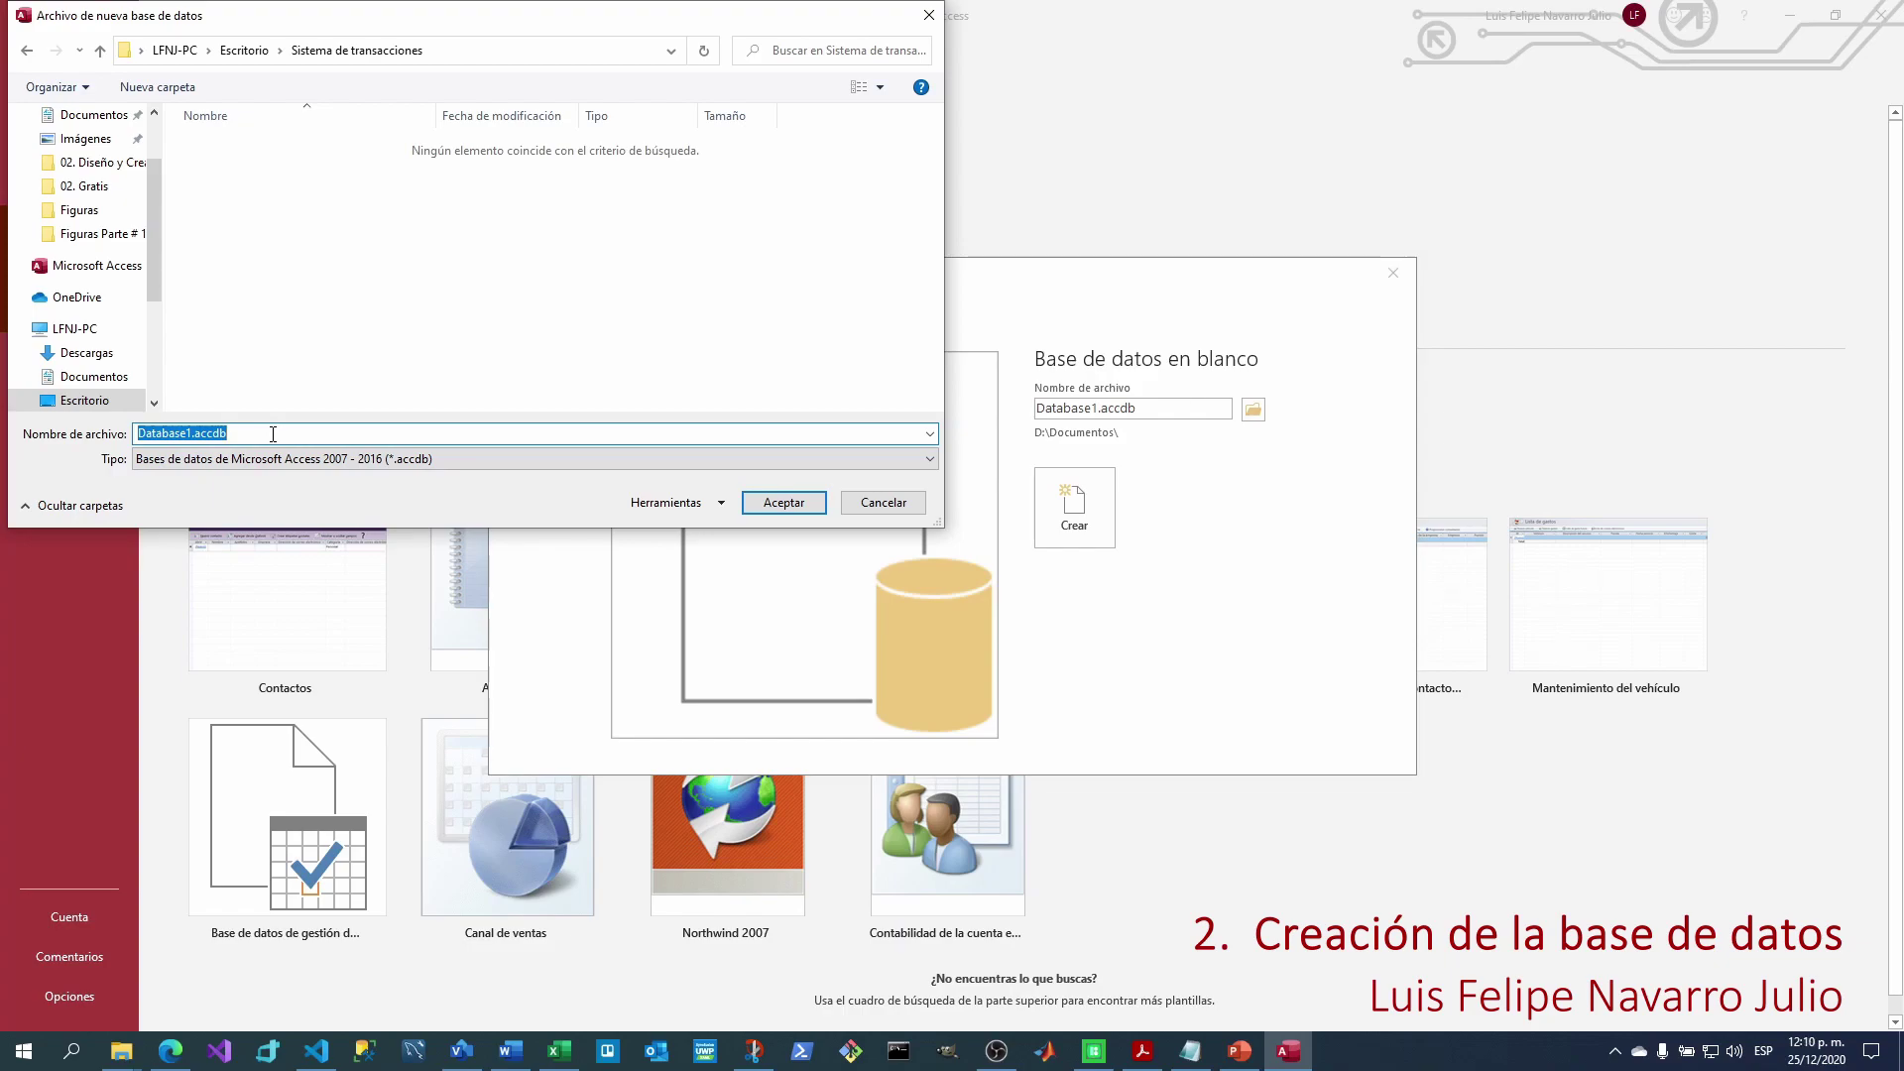
type("BD_BANCO")
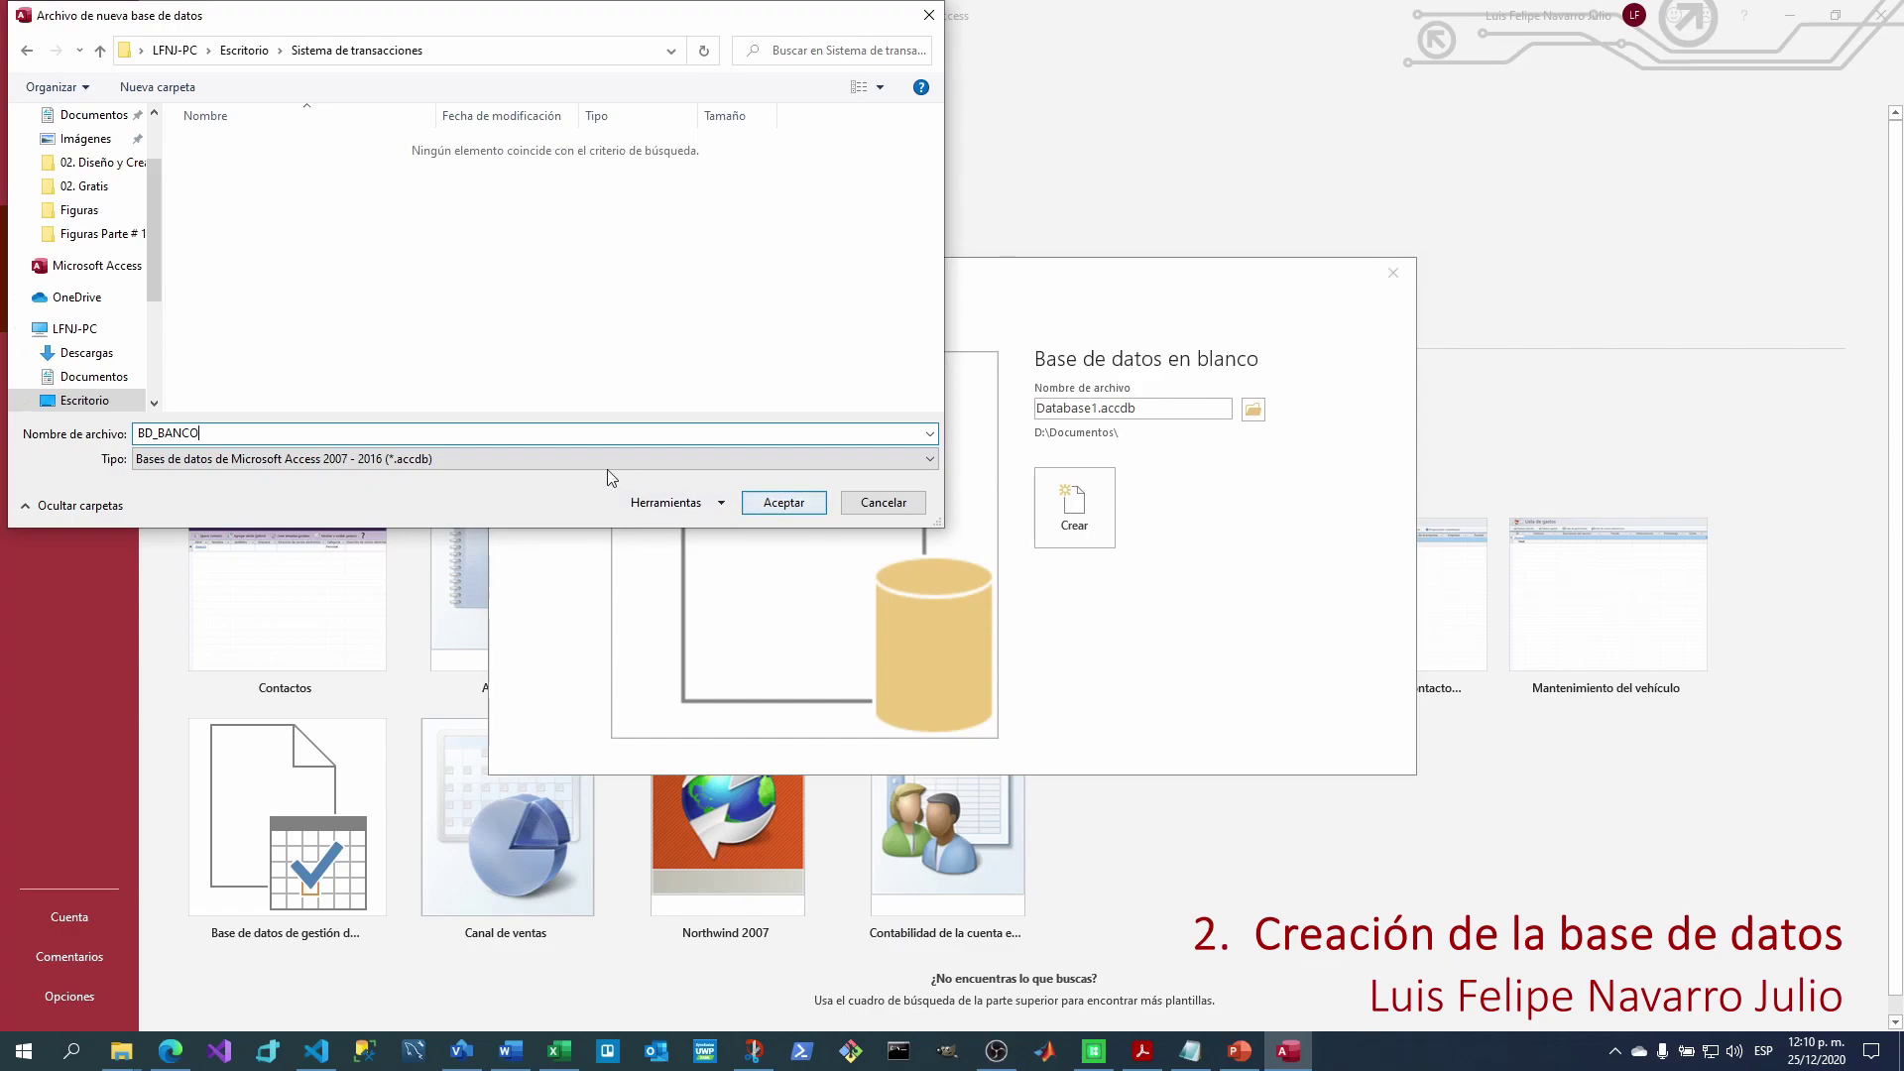
left_click(783, 503)
left_click(1087, 504)
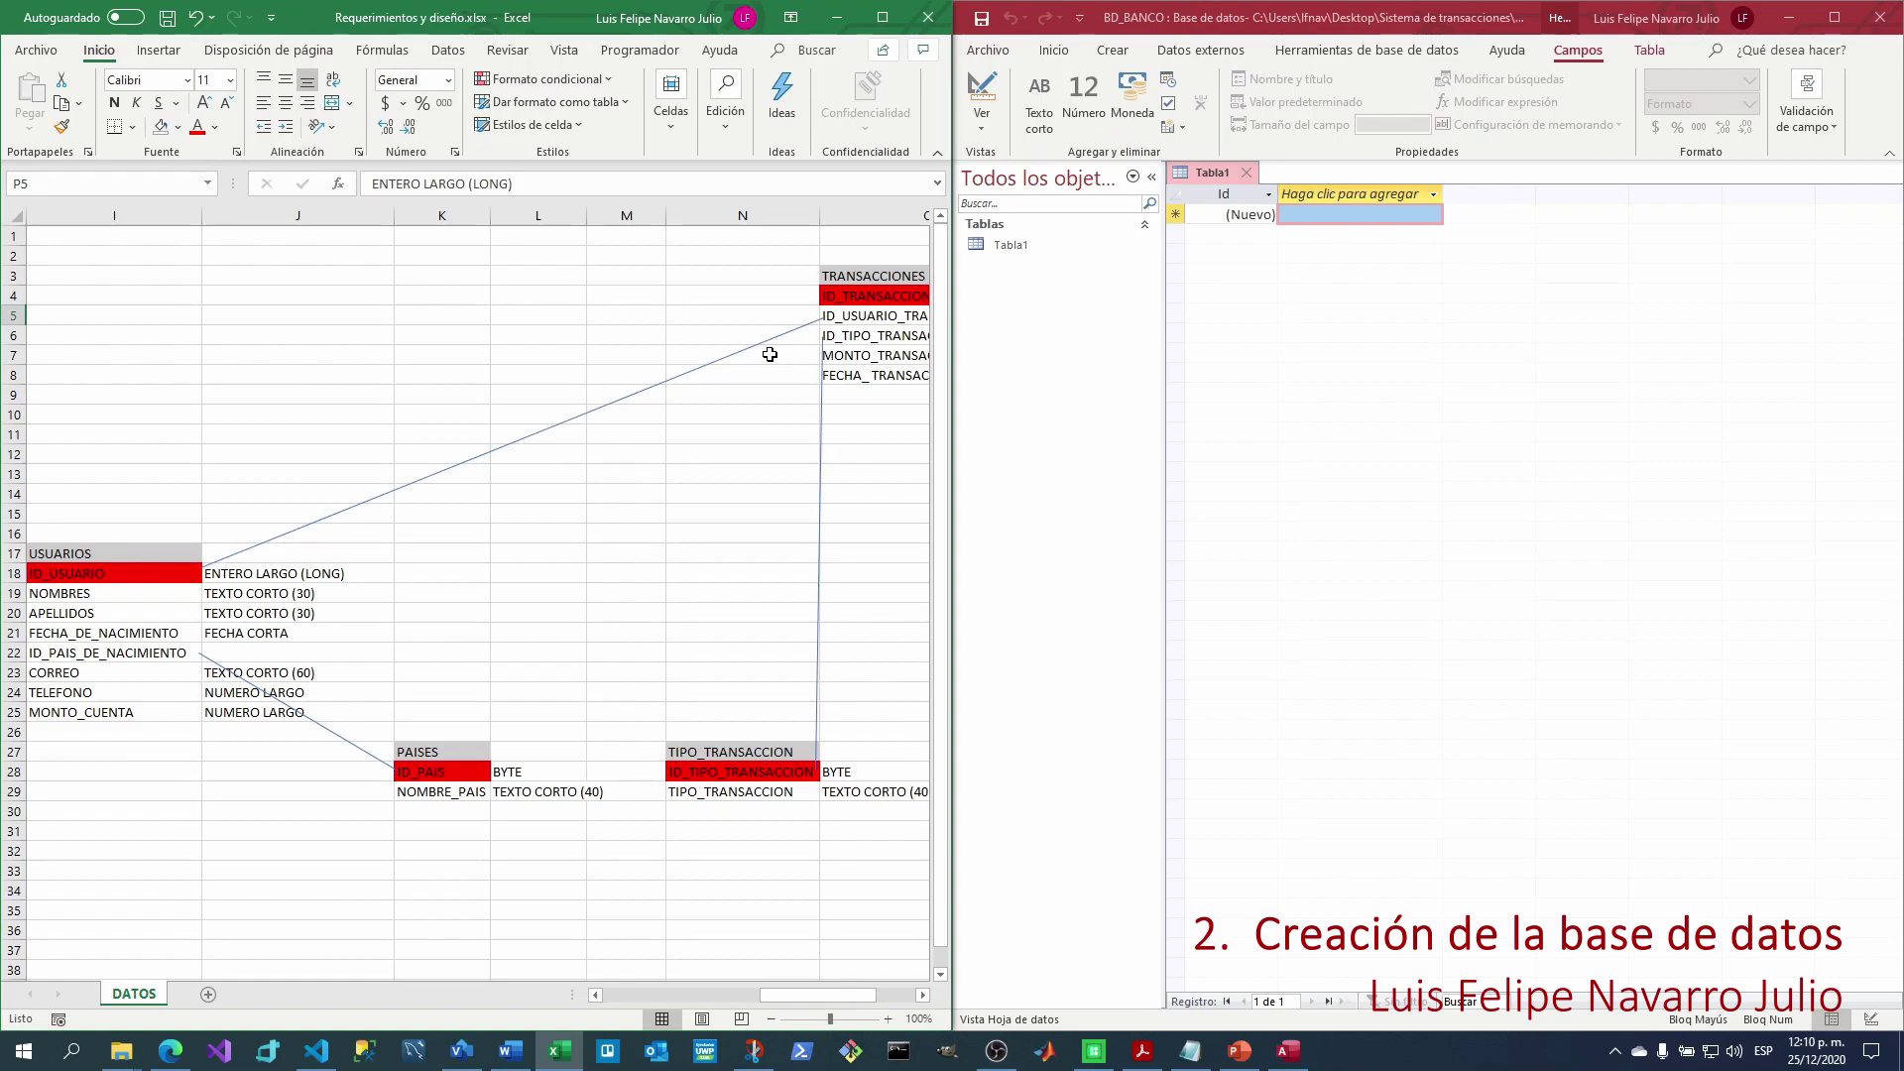
Switch the new table to design view, saving it under the name USUARIOS.
left_click(1102, 403)
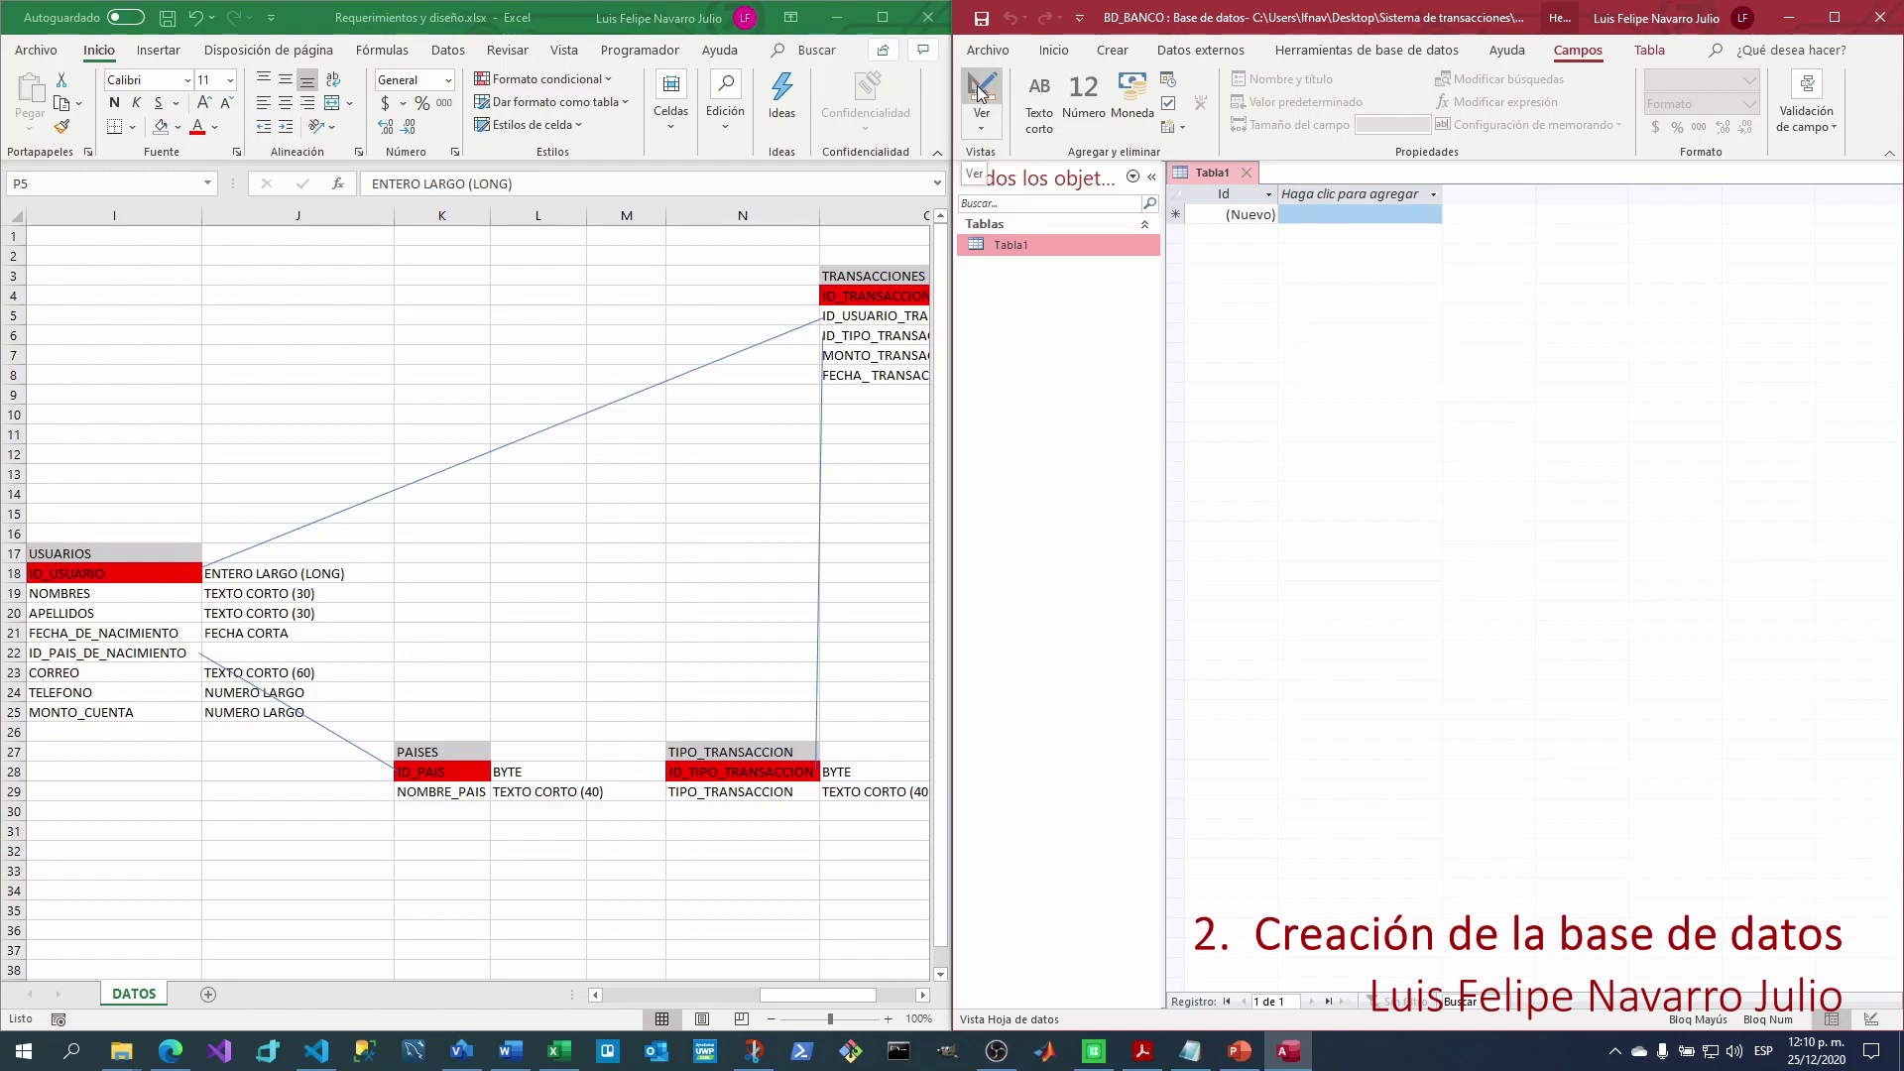
left_click(982, 124)
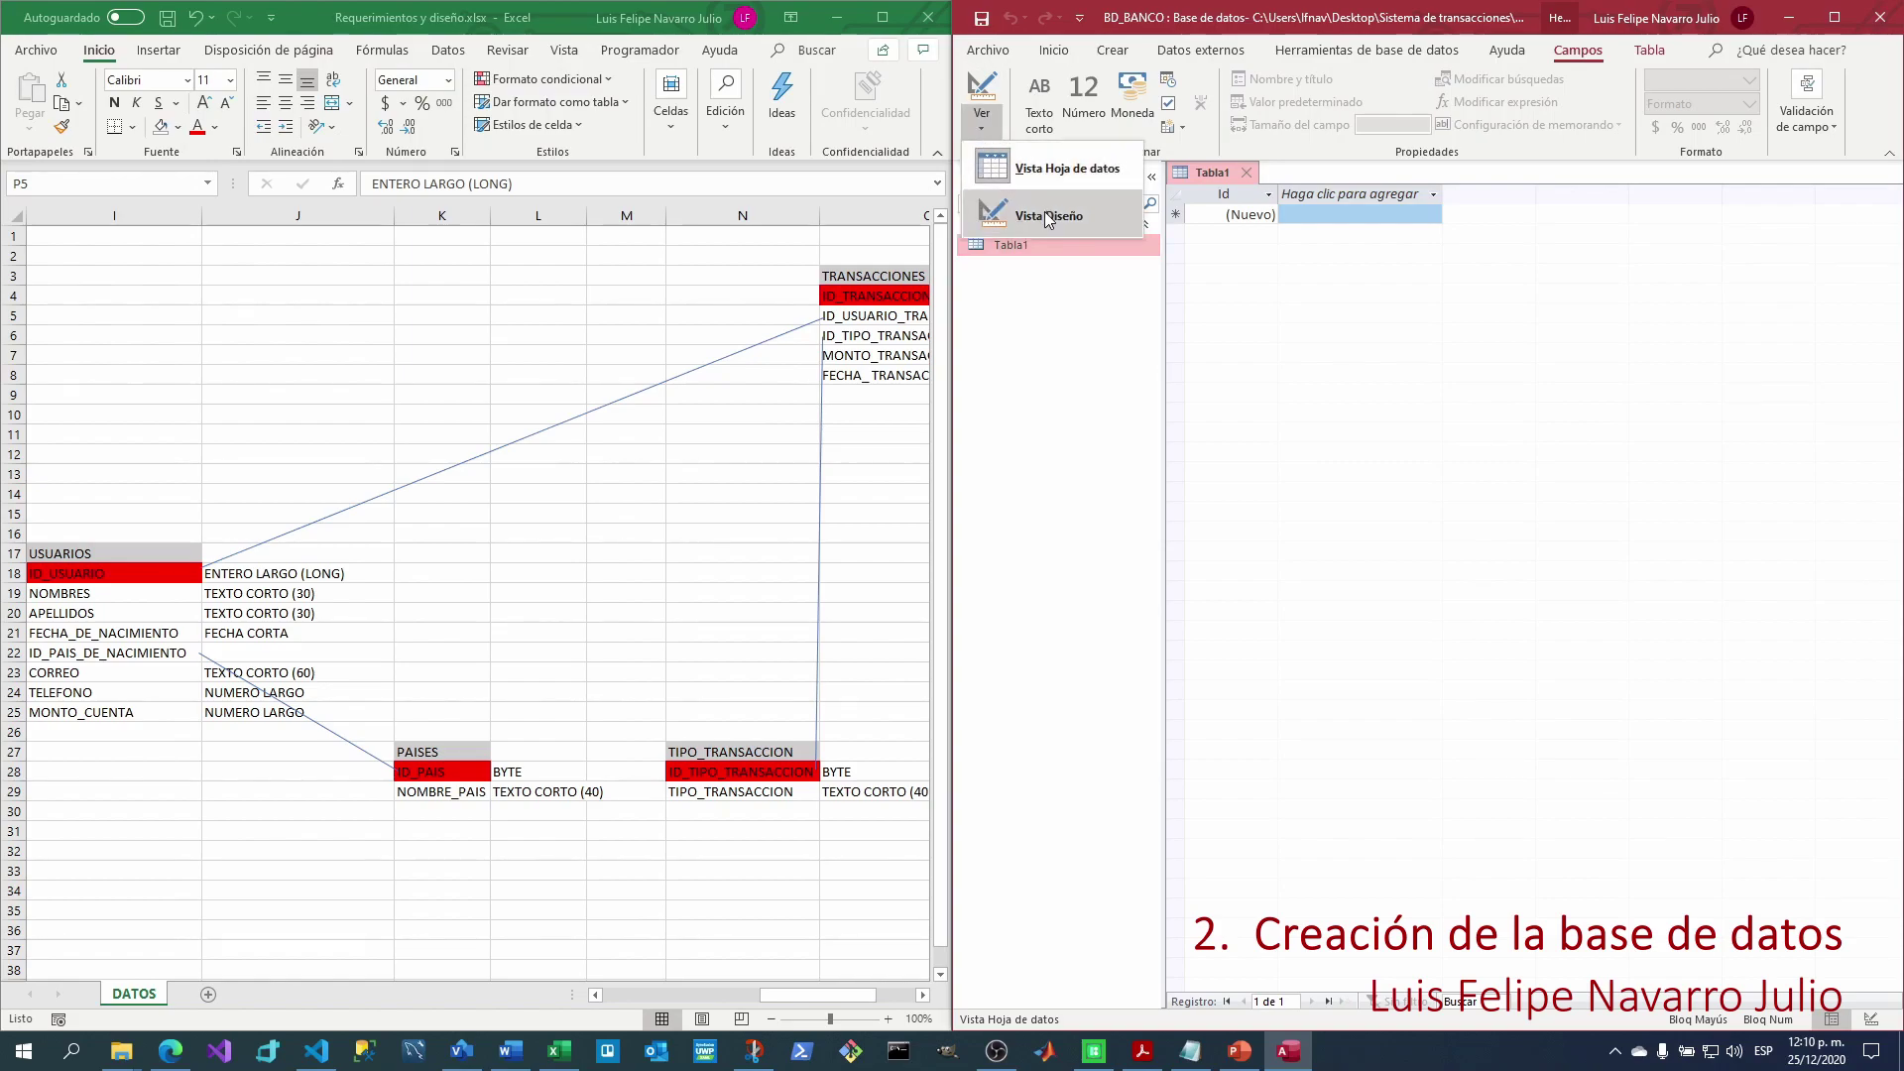
left_click(980, 83)
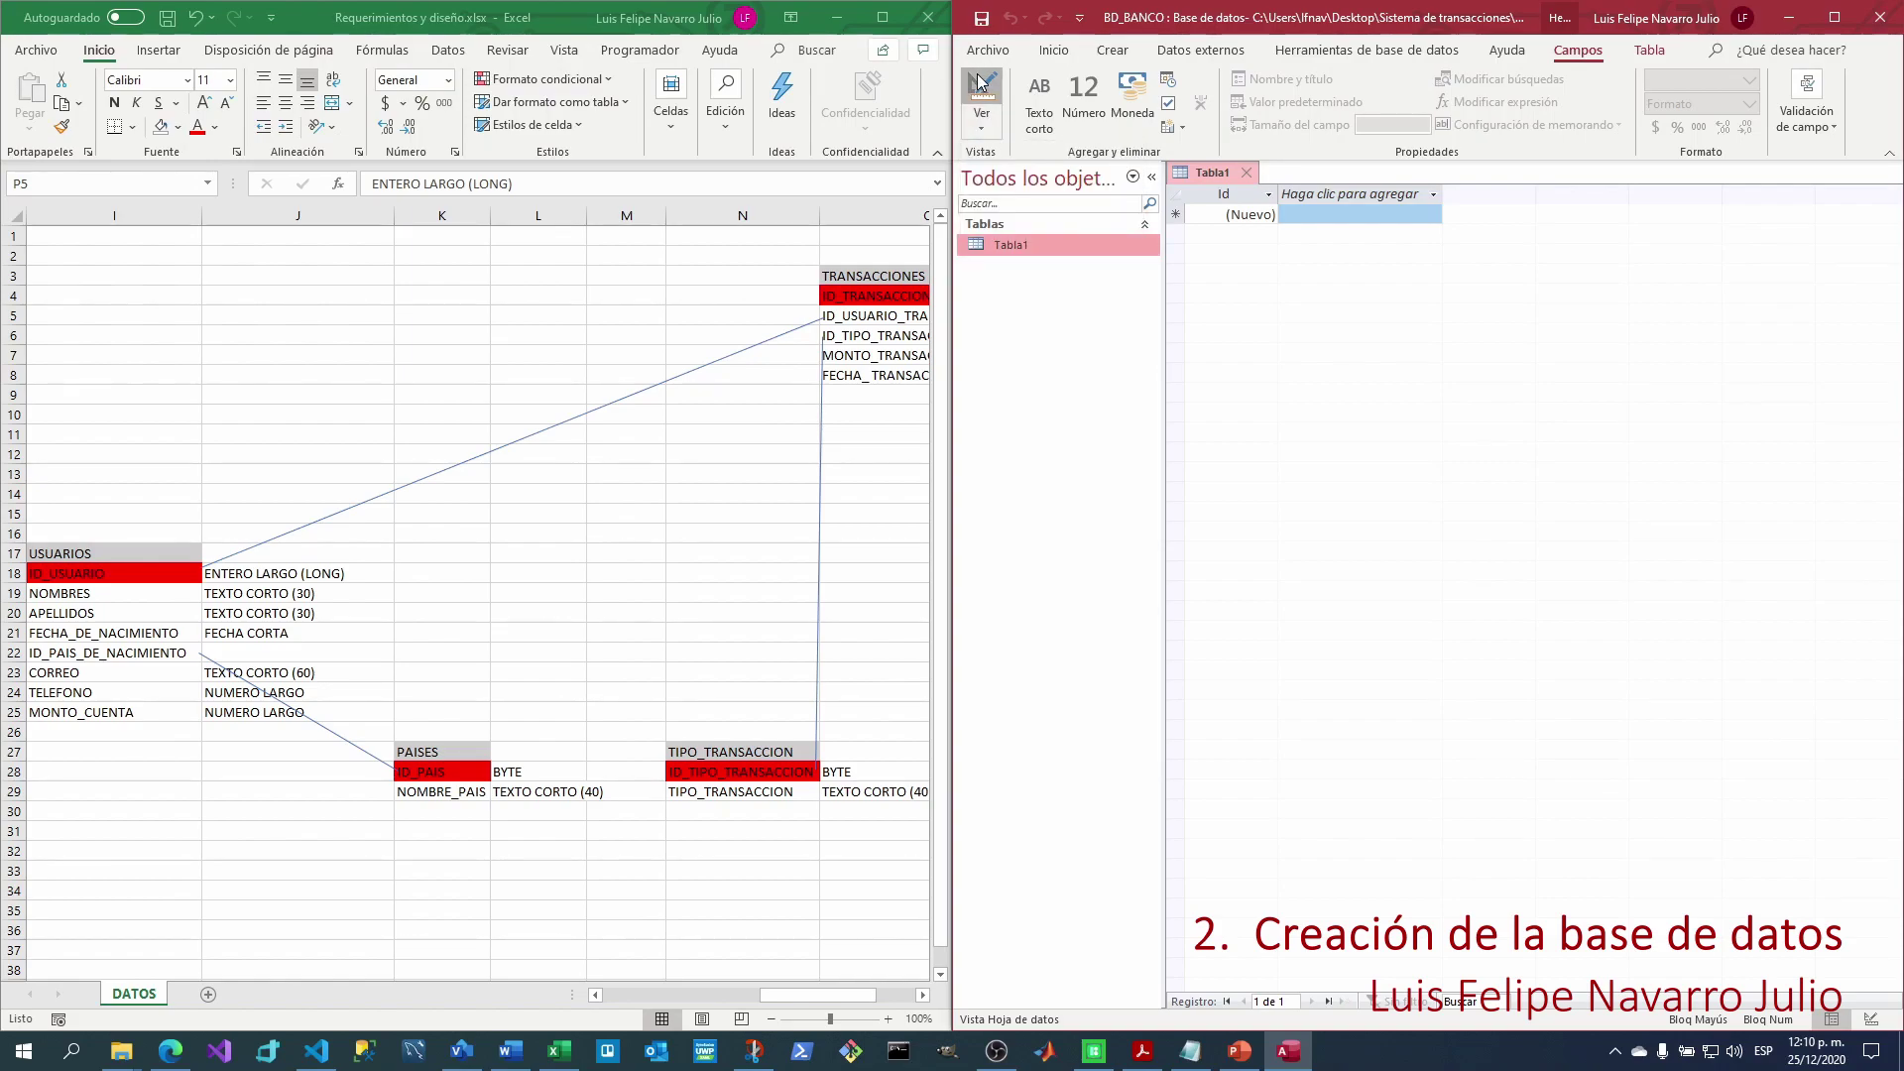
left_click(984, 89)
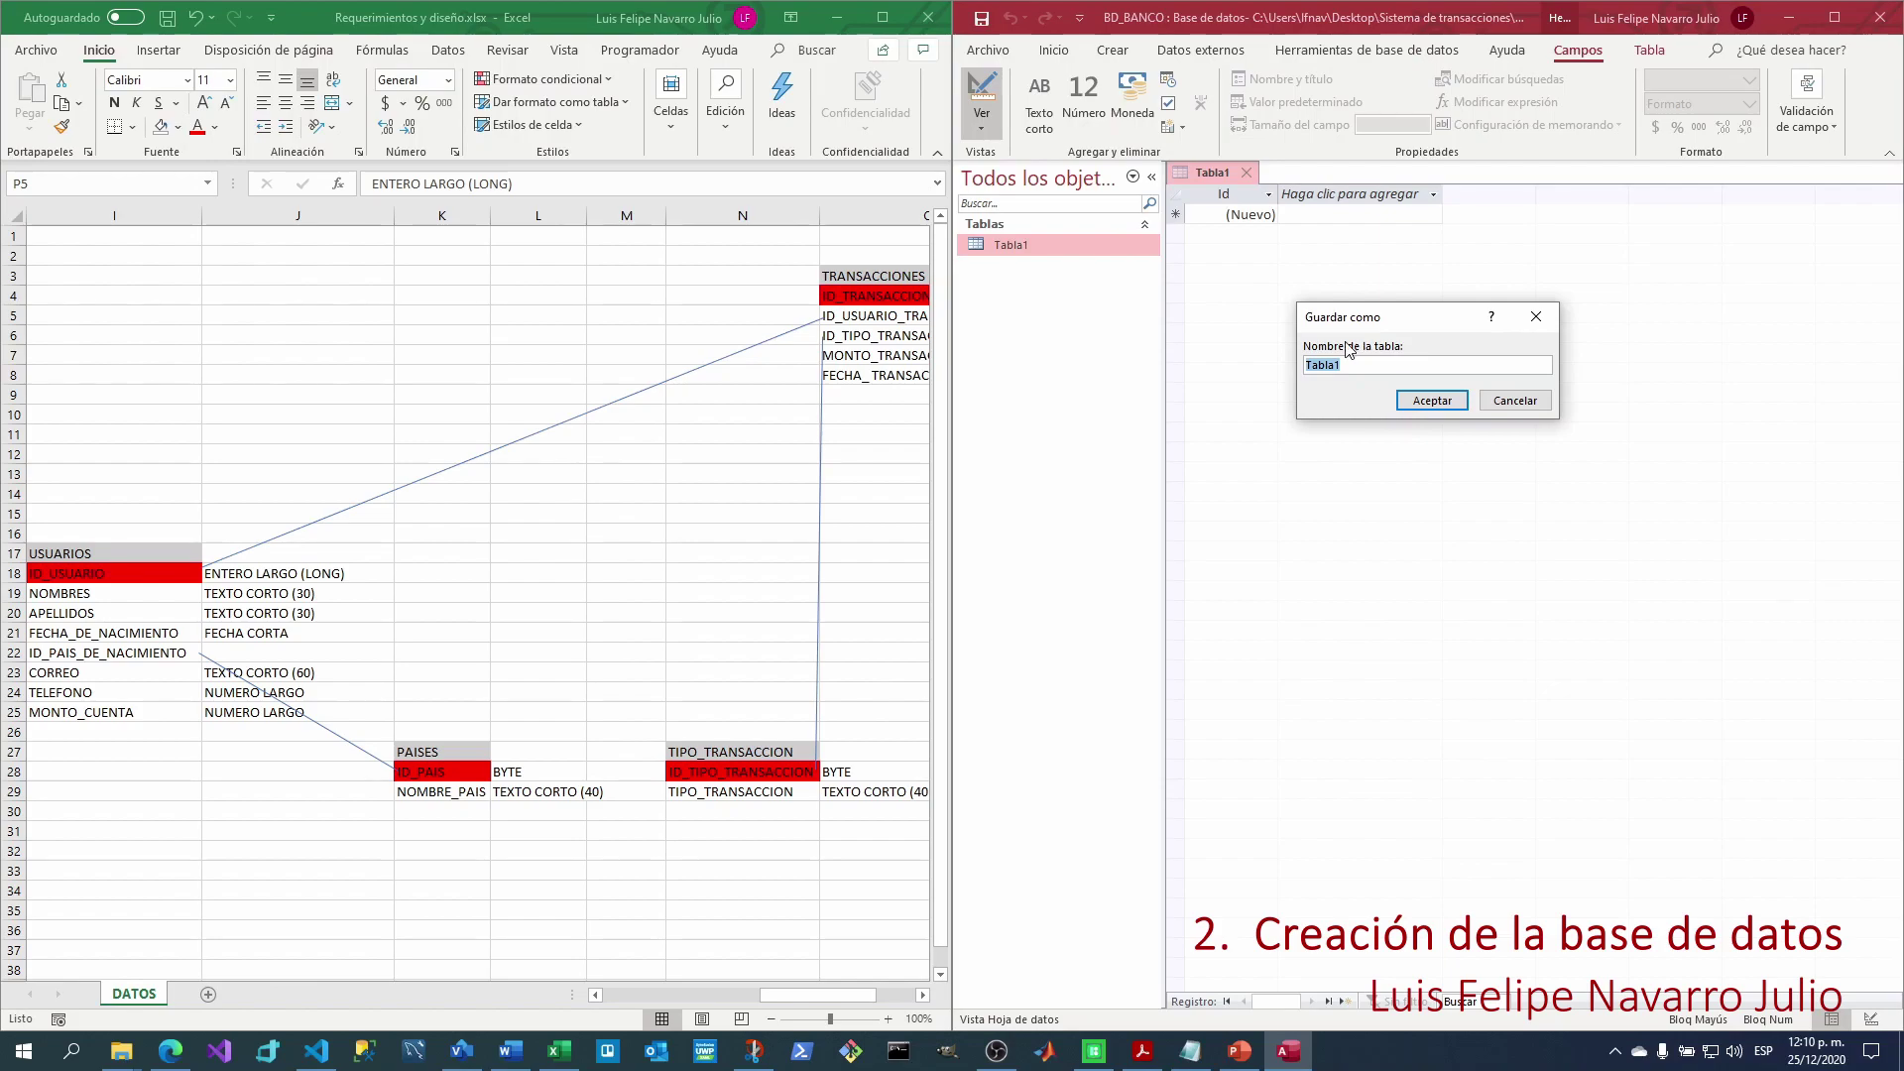
left_click(134, 556)
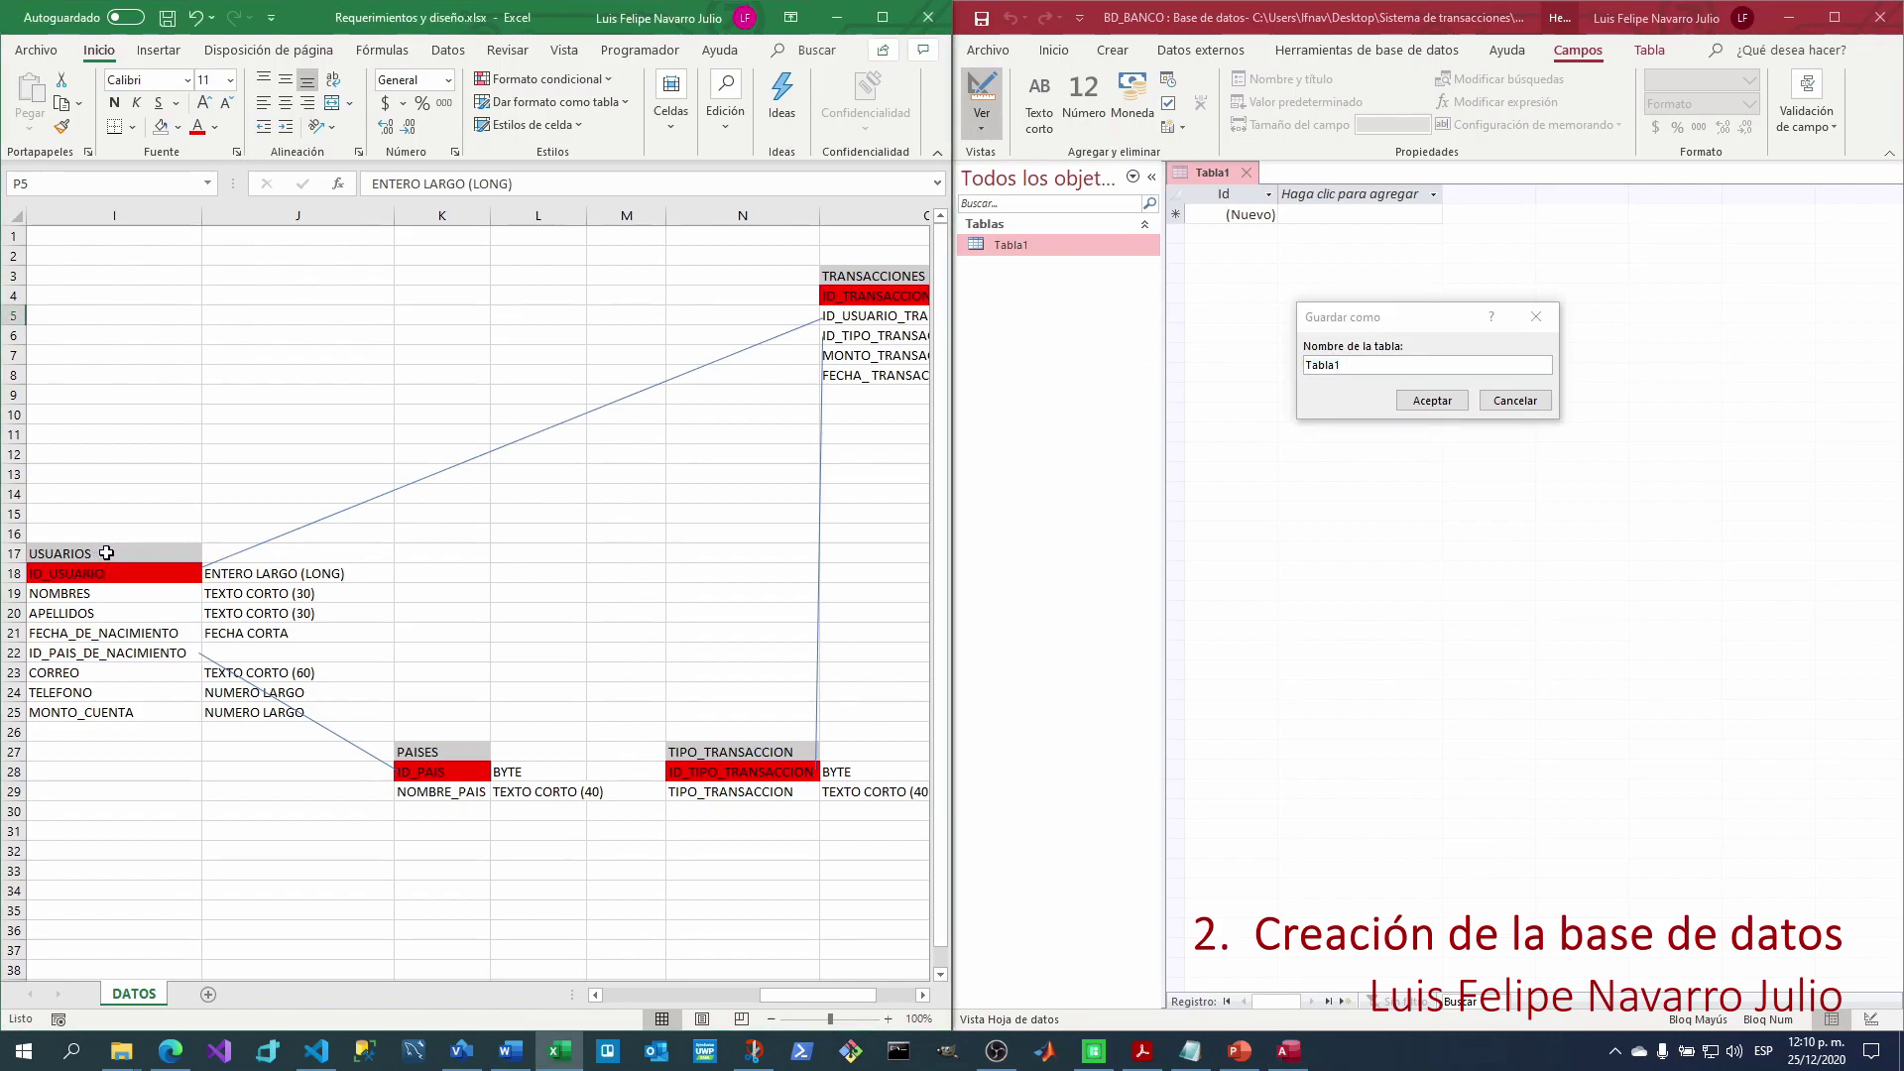
double_click(135, 555)
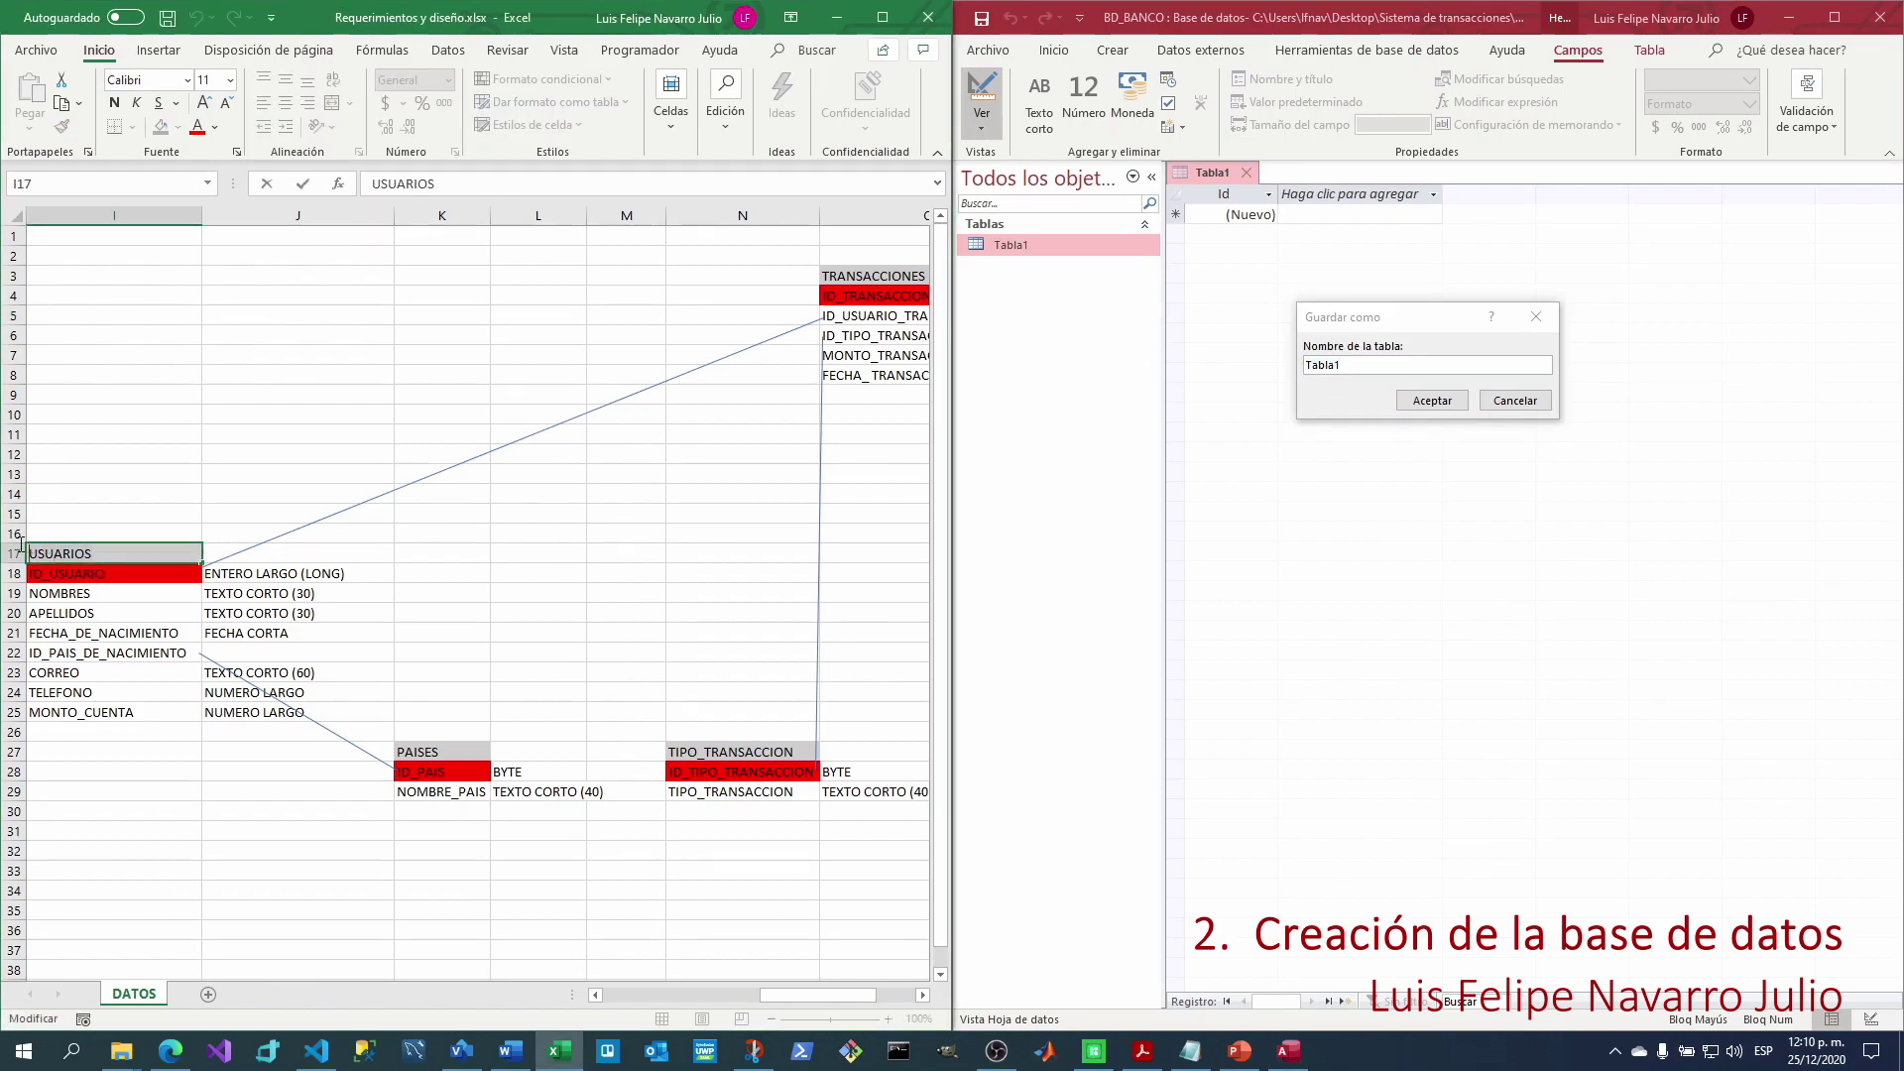
key("Escape")
left_click(1366, 367)
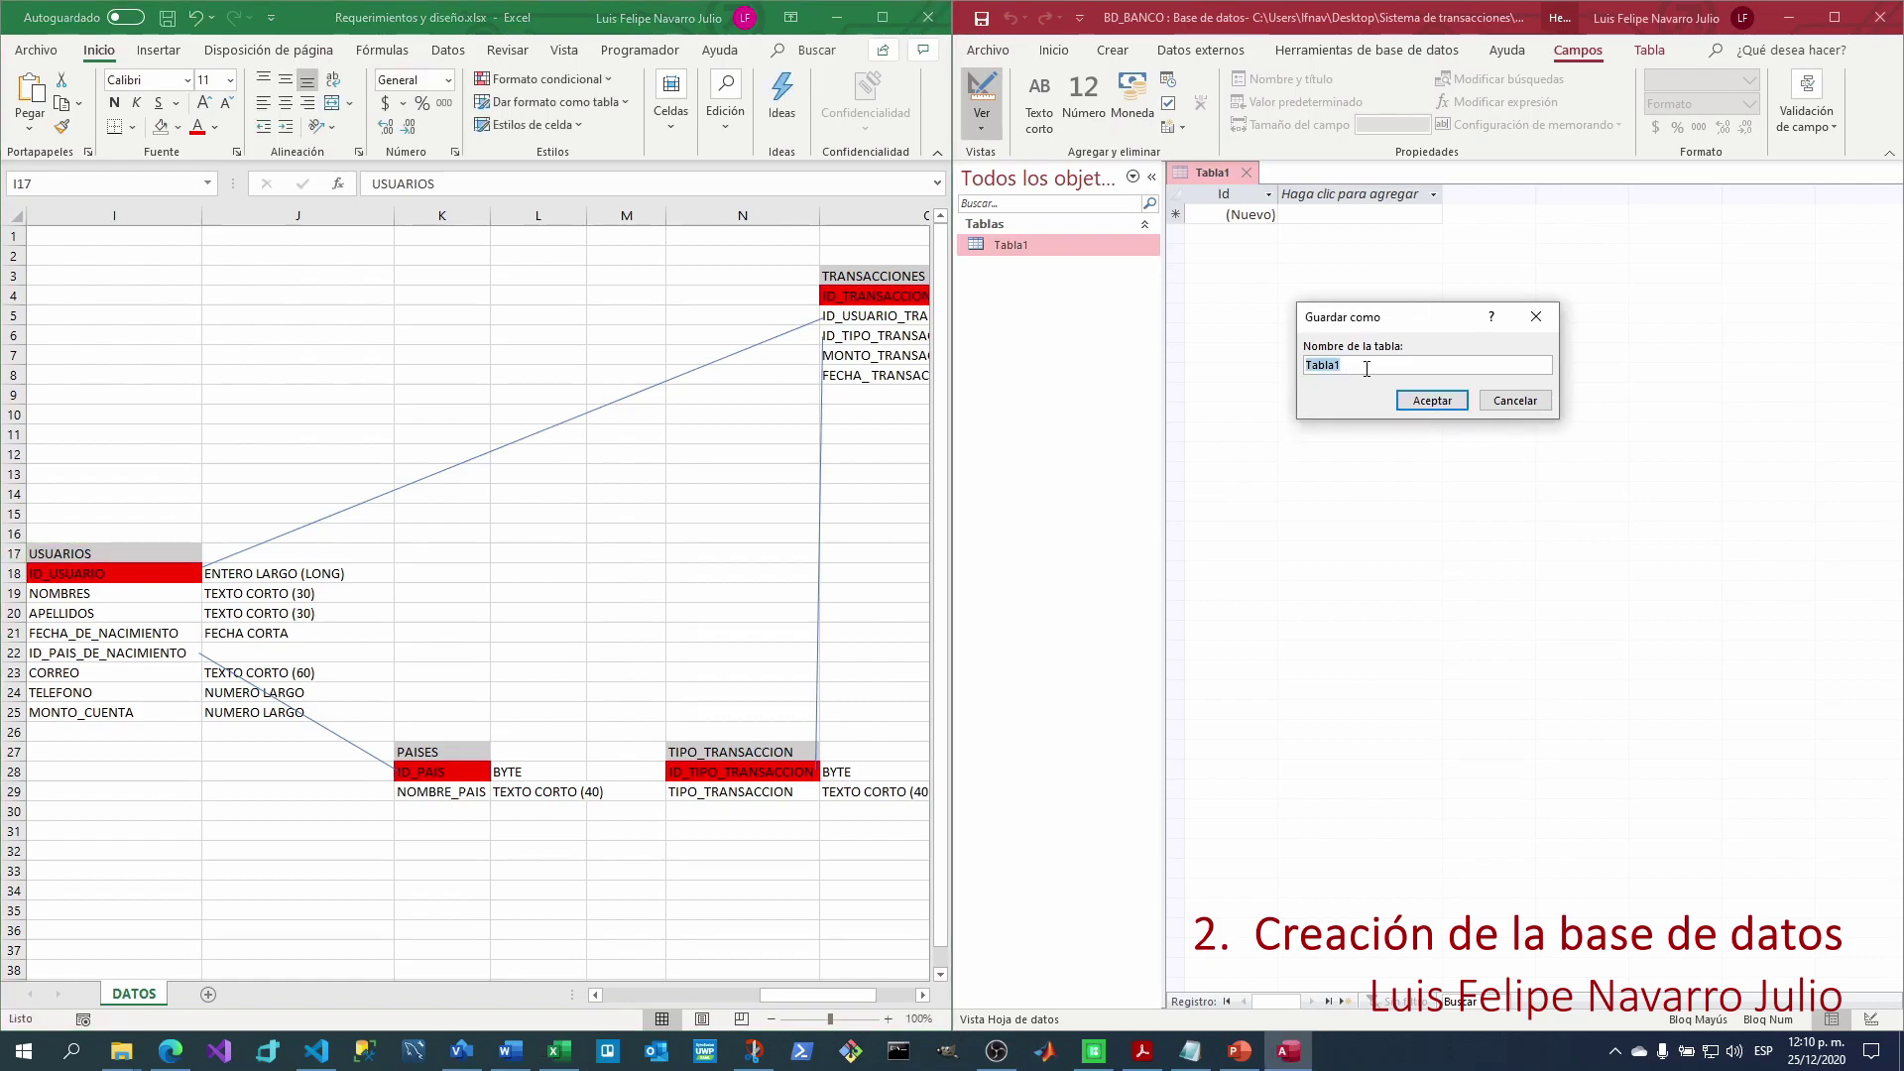
type("USUARIOS")
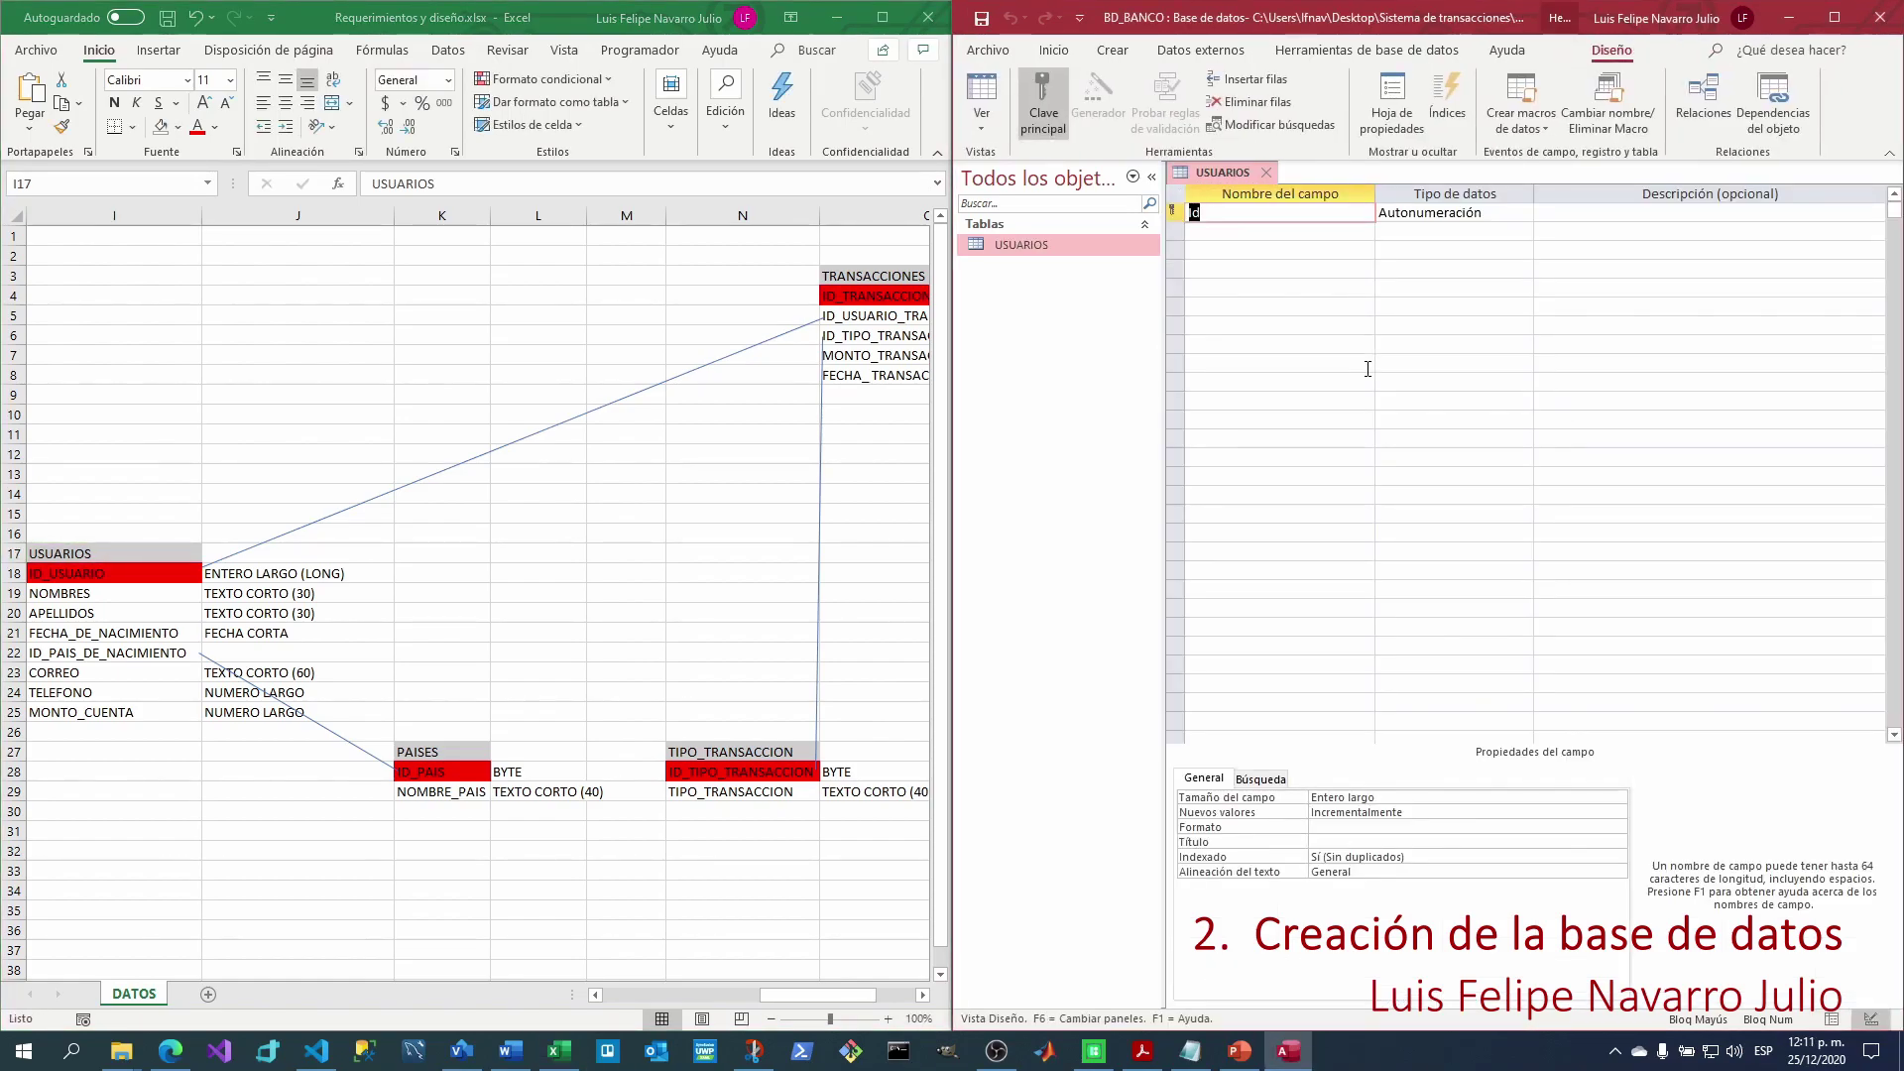
Copy ID_USUARIO from the worksheet and use it as the name of the table's first field.
left_click(146, 573)
double_click(147, 573)
double_click(147, 573)
key("ctrl+c")
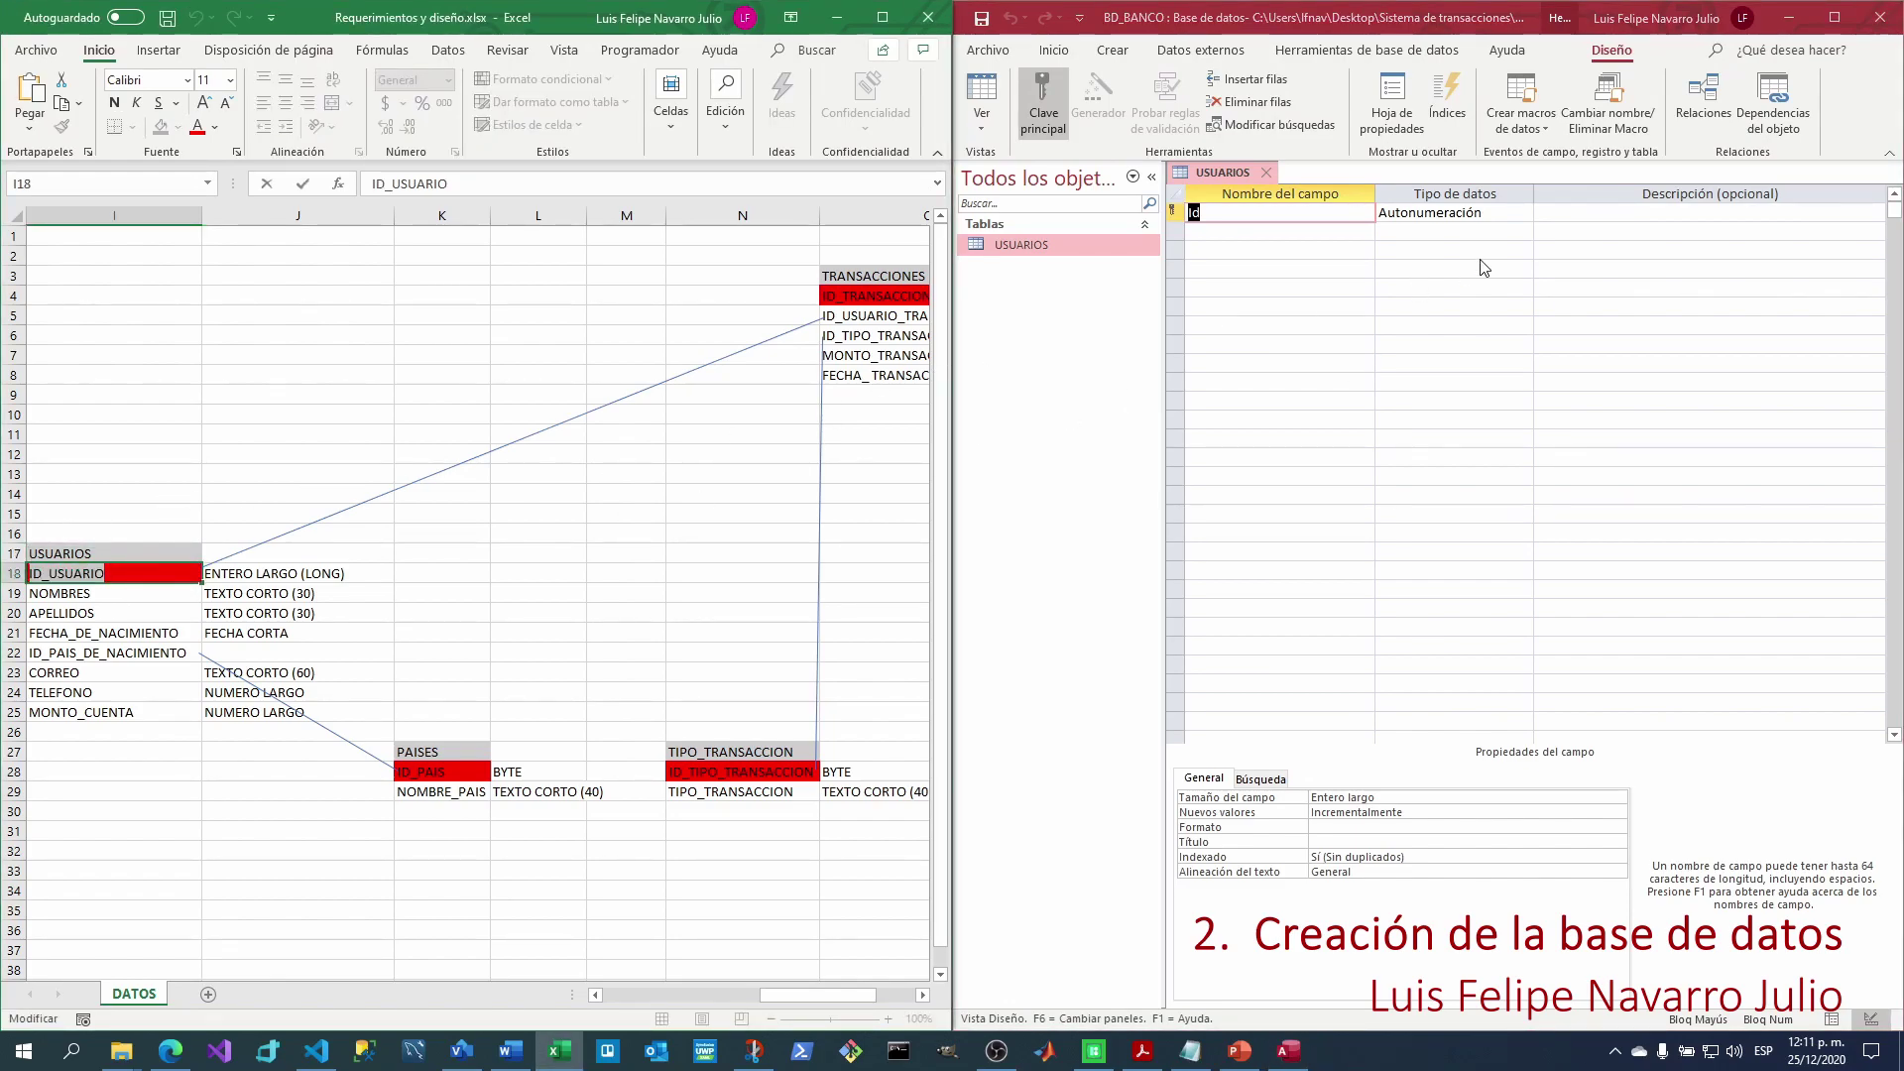
key("Return")
left_click(1235, 212)
key("ctrl+v")
Add the fields NOMBRES, APELLIDOS, FECHA_DE_NACIMIENTO, ID_PAIS_DE_NACIMIENTO, CORREO, TELEFONO and MONTO_CUENTA to USUARIOS, copying their names from the worksheet.
key("Tab")
key("ctrl+v")
key("ctrl+v")
key("ctrl+v")
key("ctrl+v")
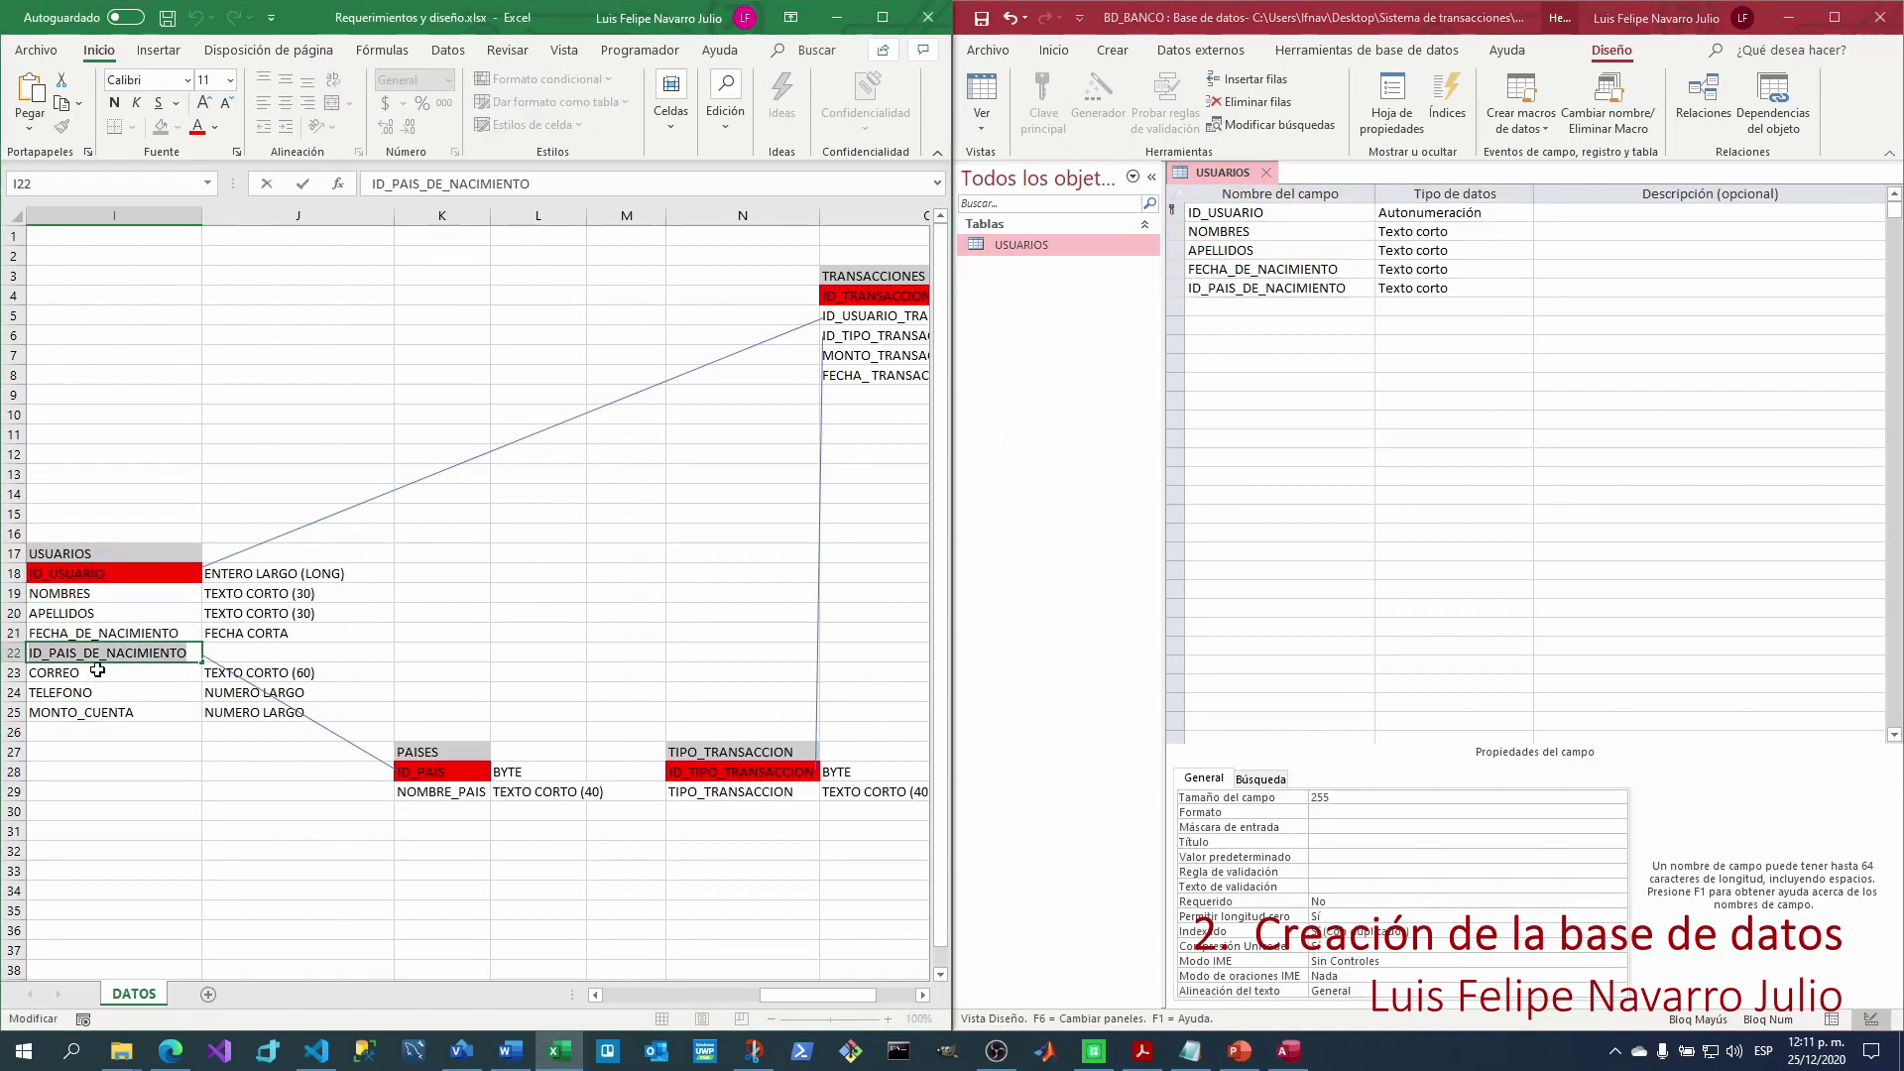
key("ctrl+v")
key("ctrl+v")
left_click(159, 714)
key("ctrl+c")
key("ctrl+v")
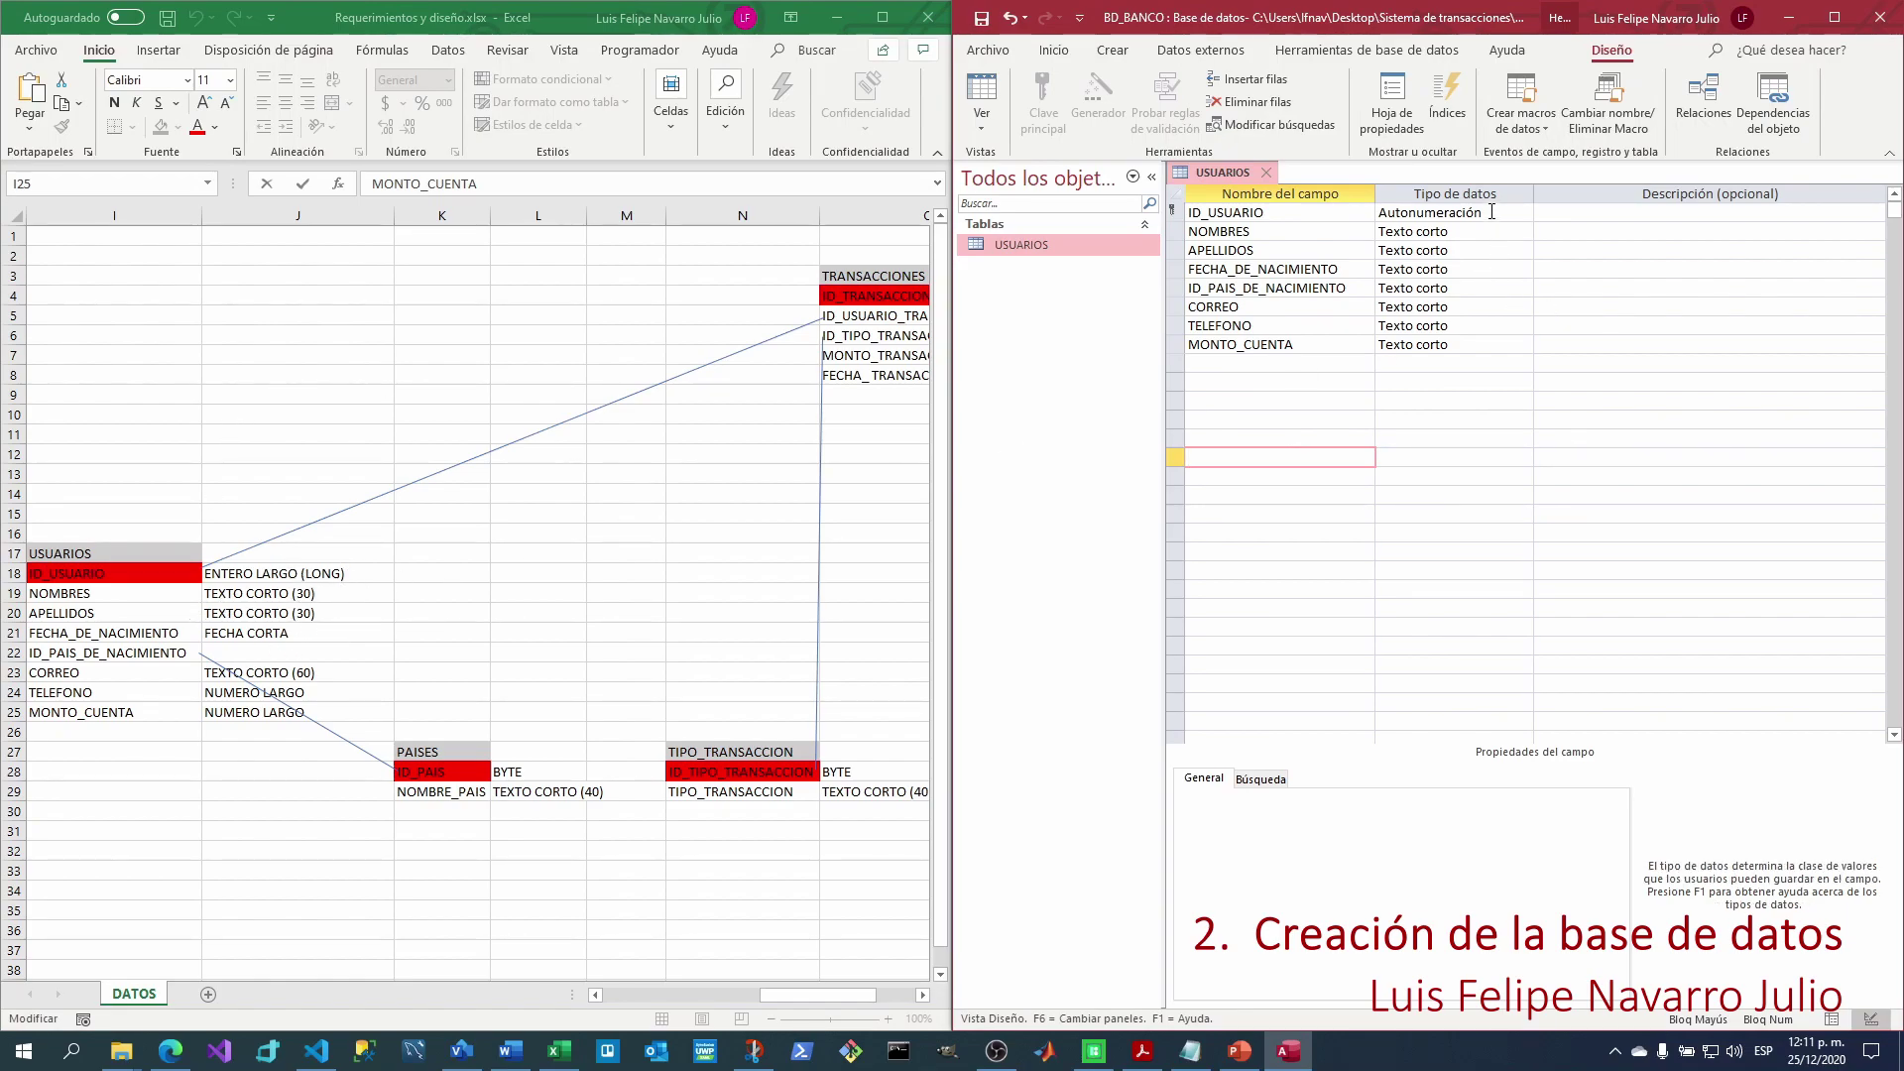
Set the data type of the ID_USUARIO field to Número.
left_click(1507, 214)
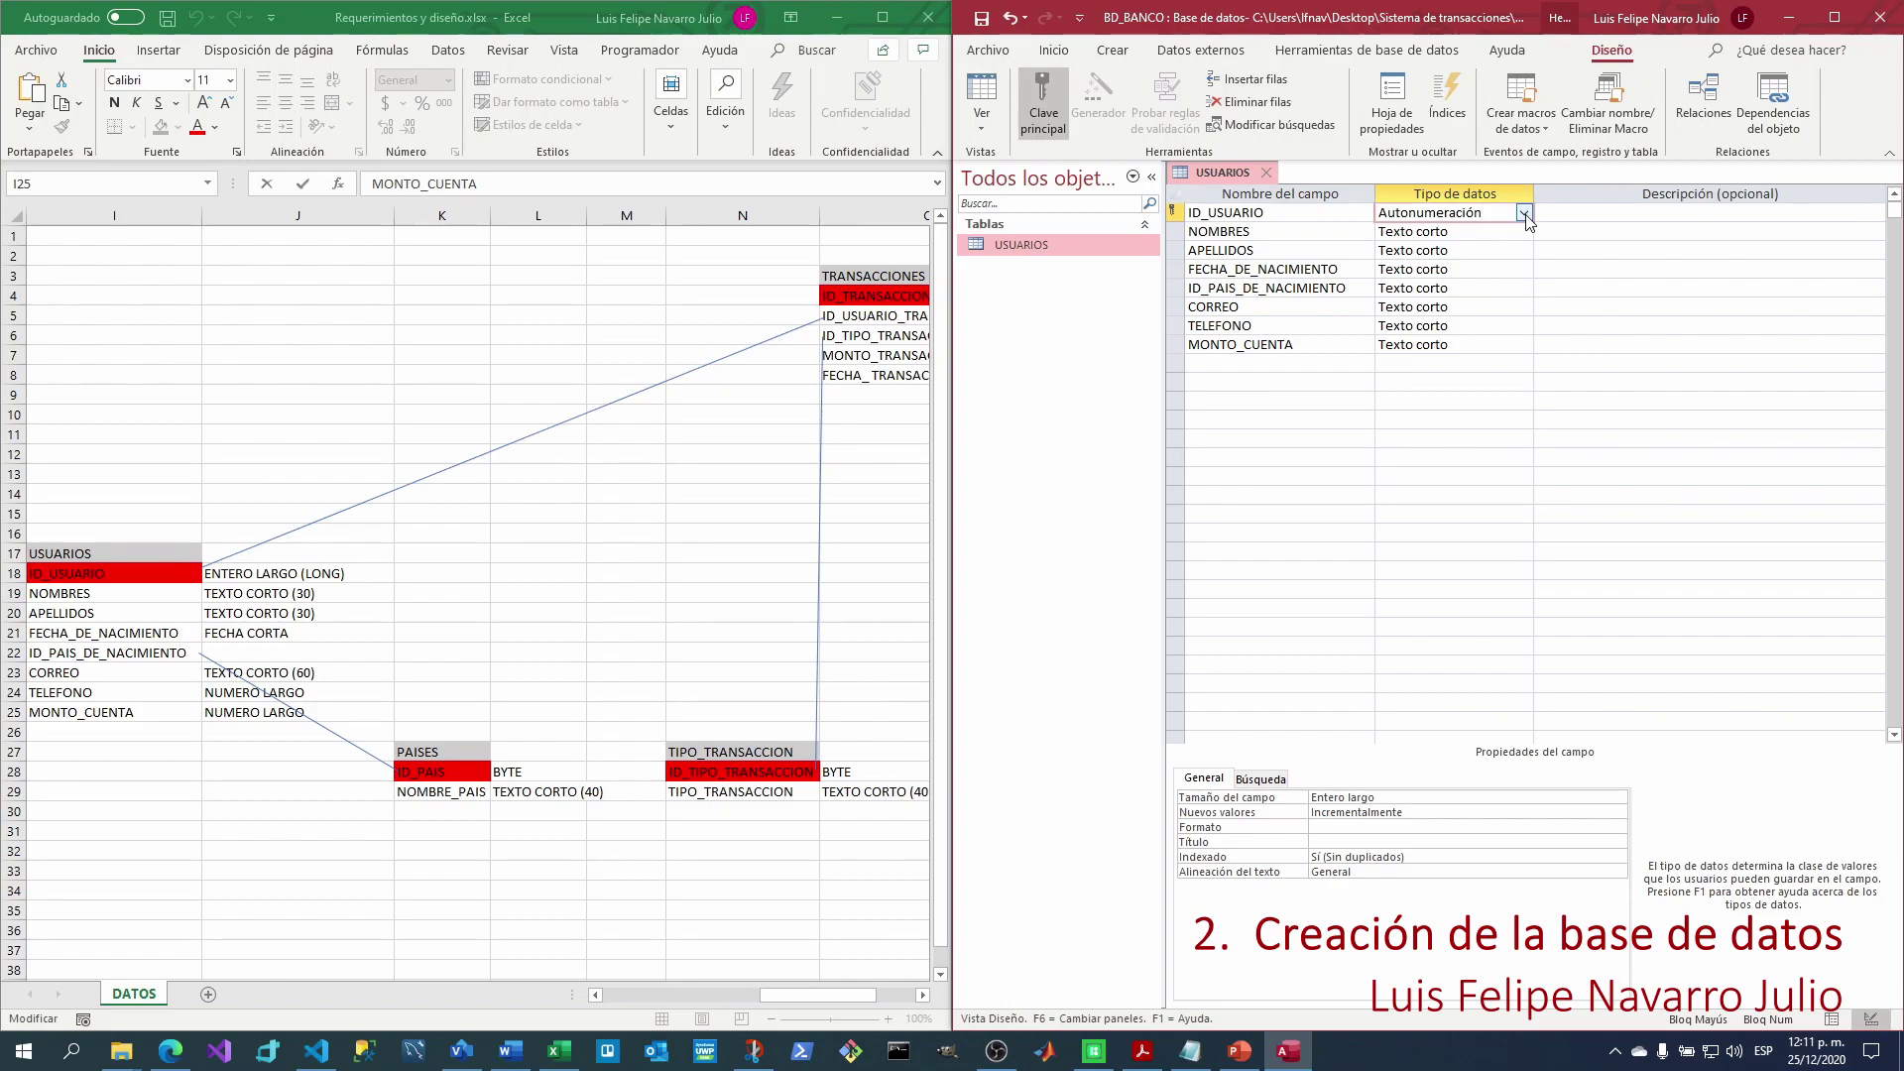
left_click(1524, 214)
left_click(1451, 267)
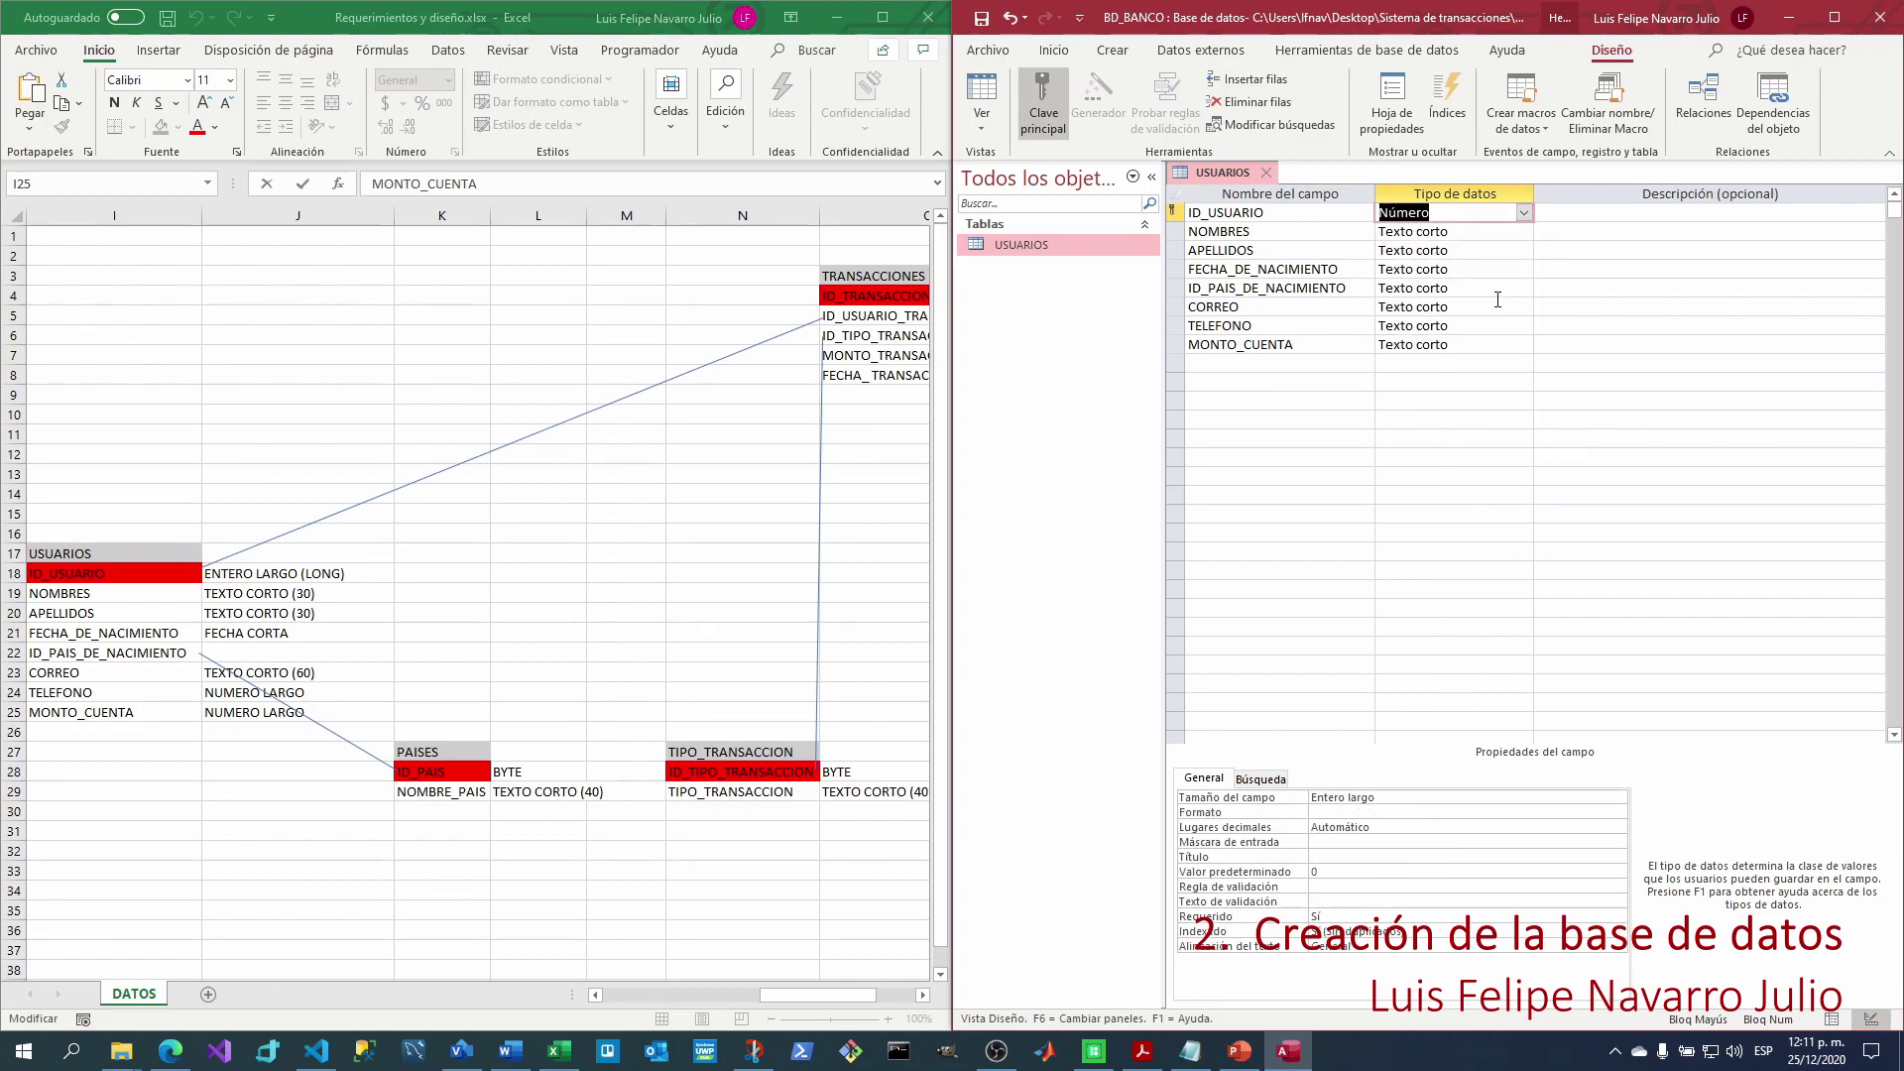
Set the field size of the NOMBRES and APELLIDOS text fields to 30.
left_click(1462, 235)
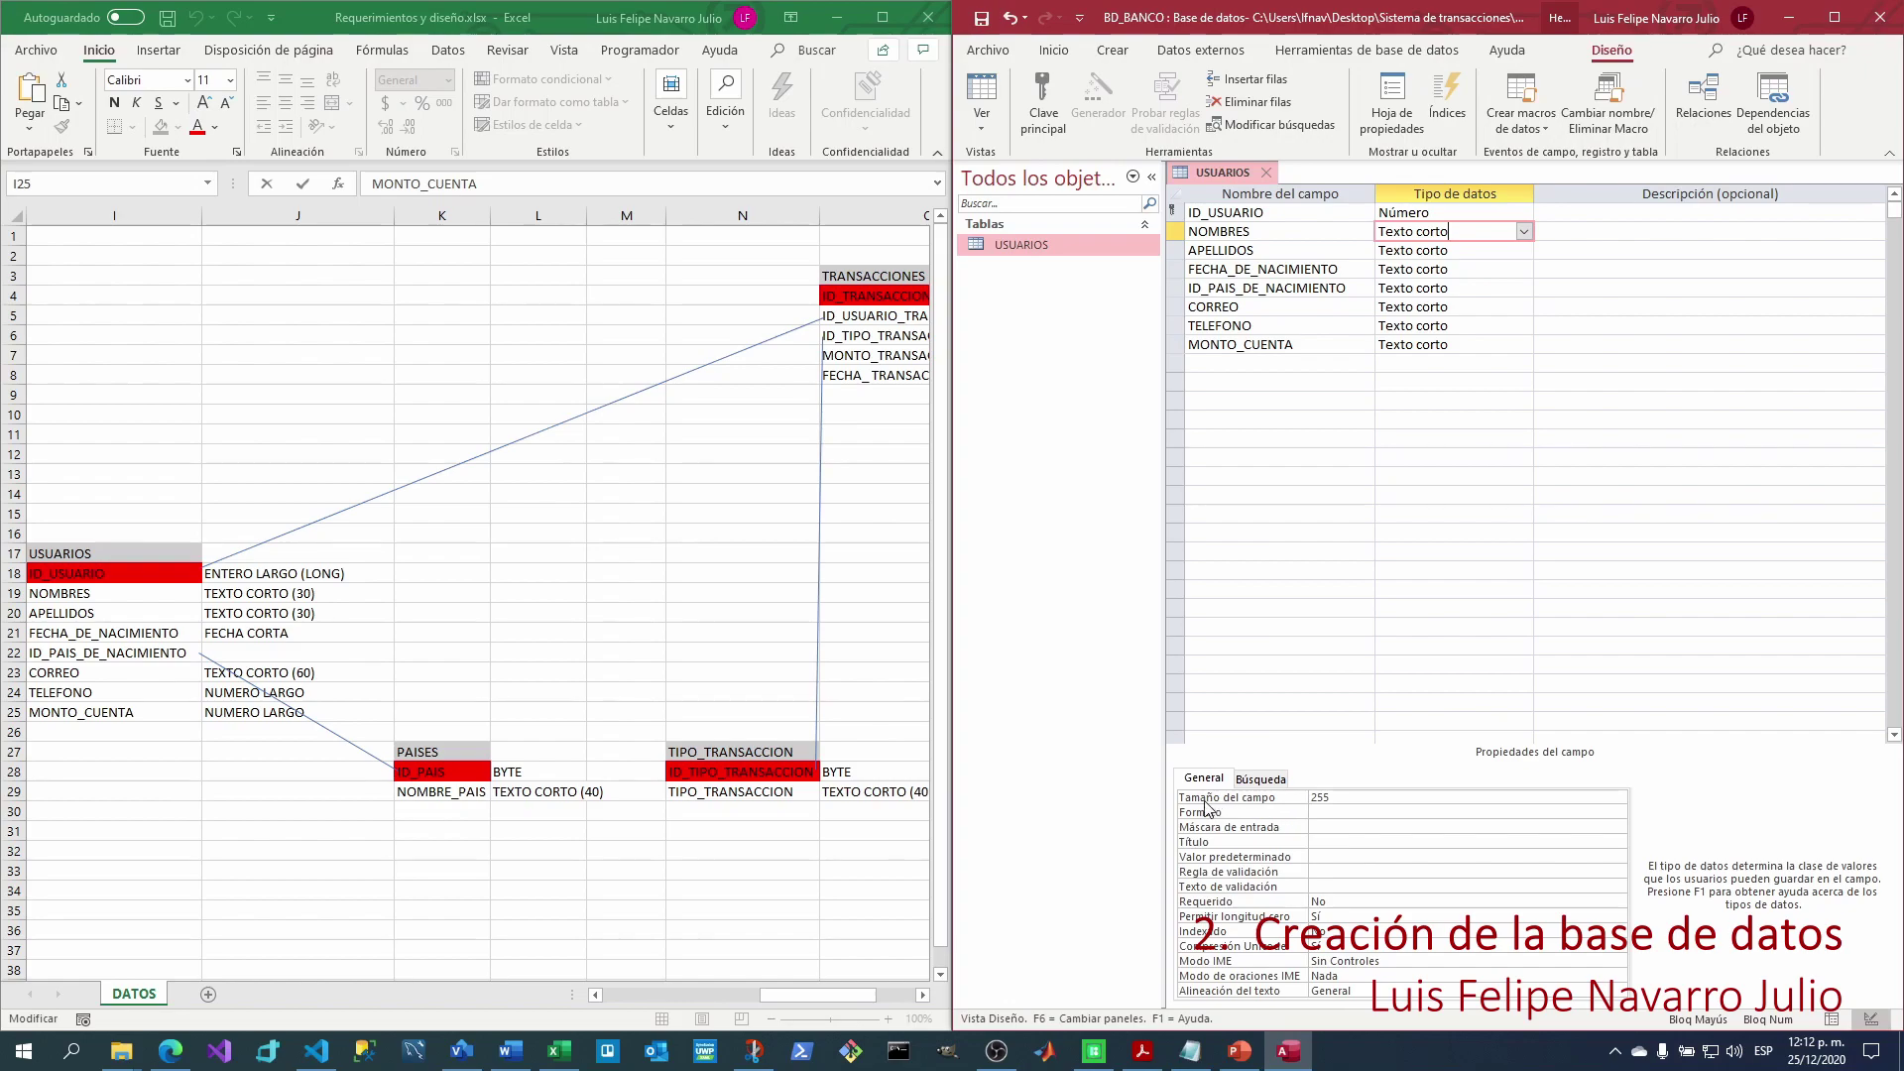
left_click(1300, 799)
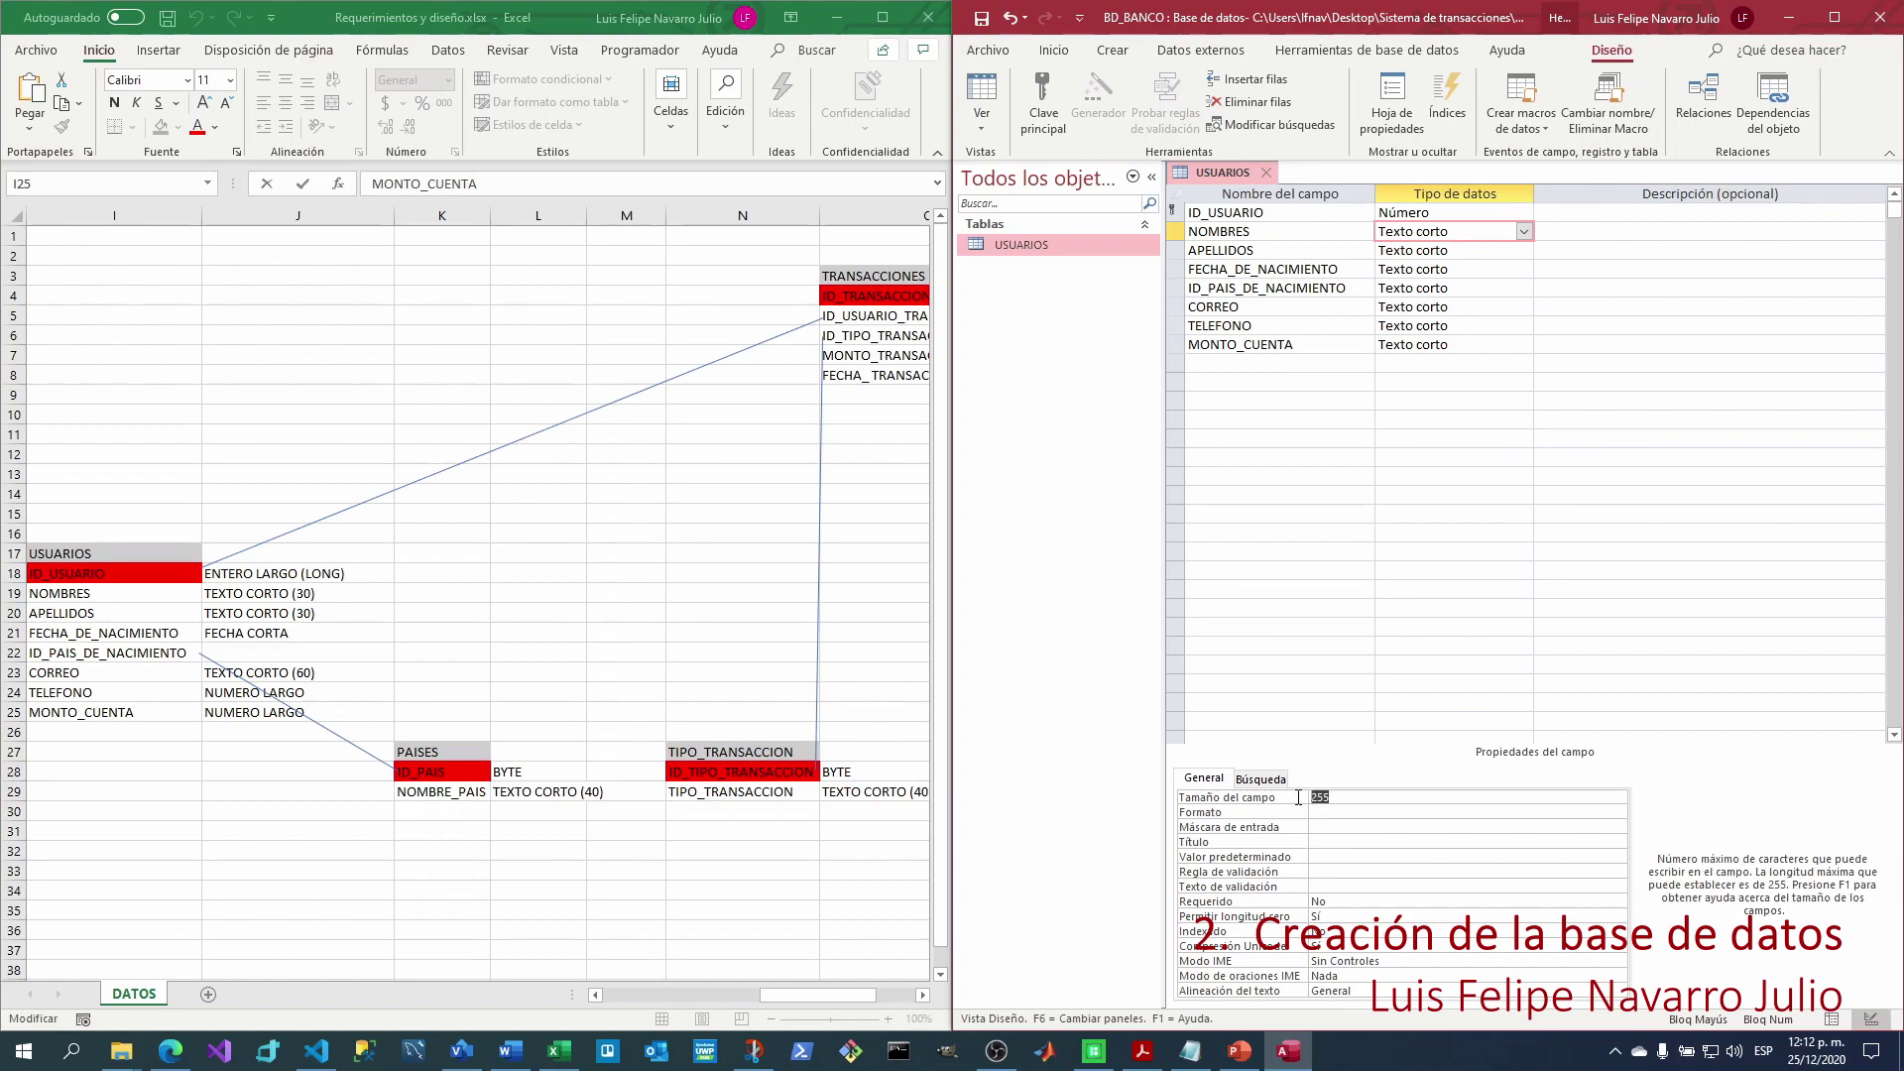
key("Return")
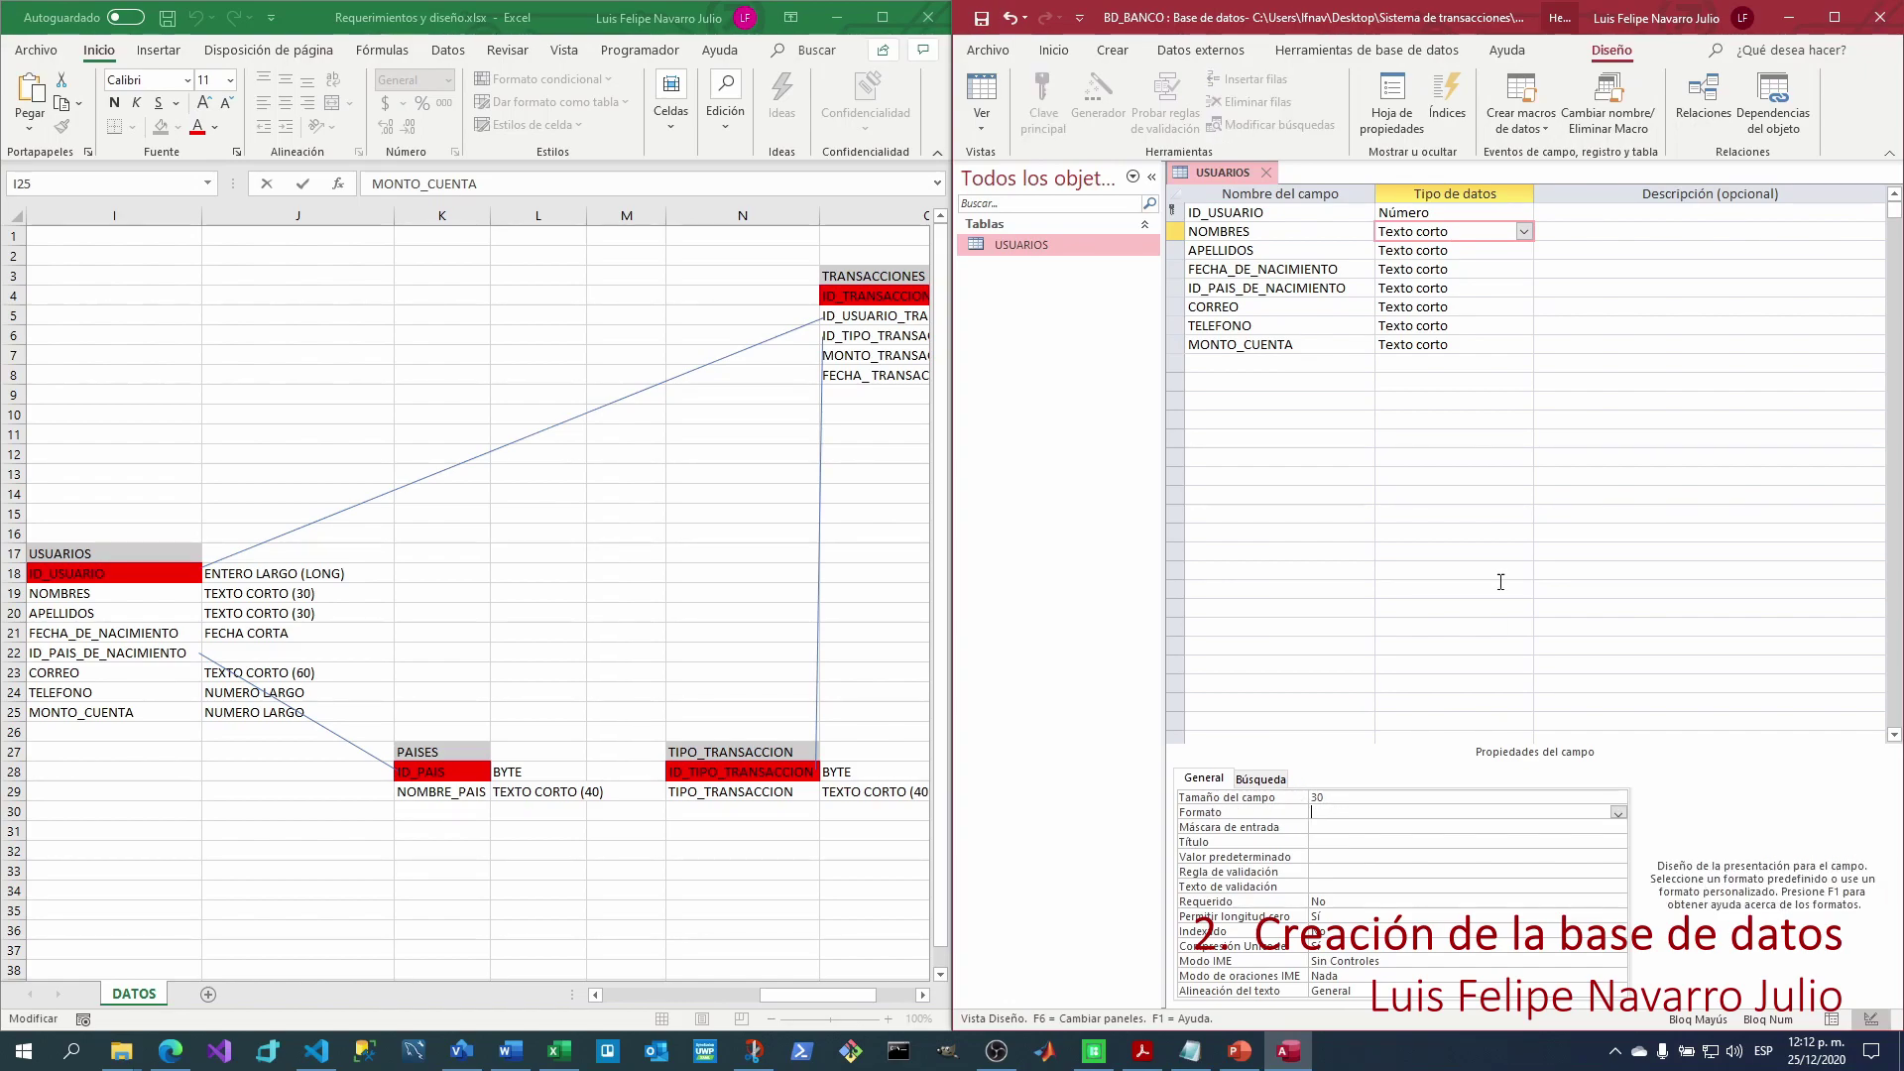
left_click(1441, 250)
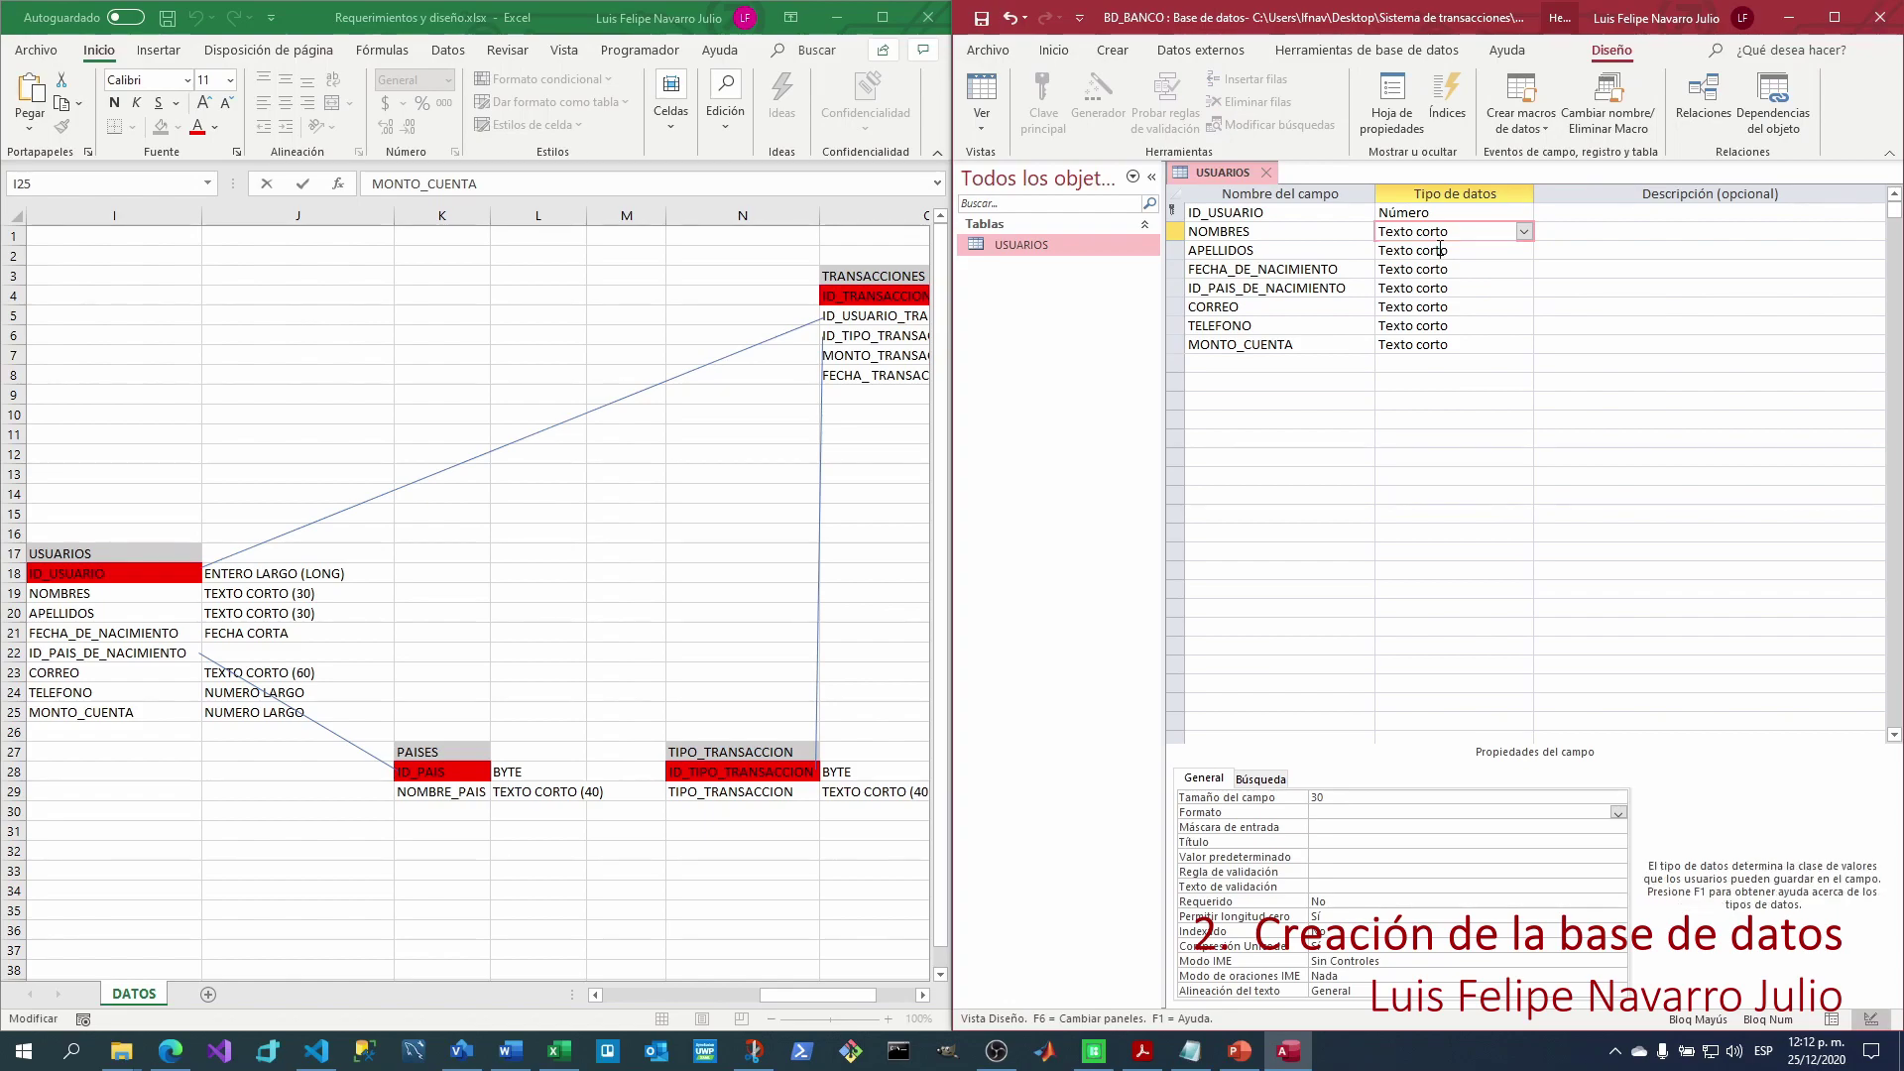
left_click(1319, 799)
type("30")
left_click(1427, 476)
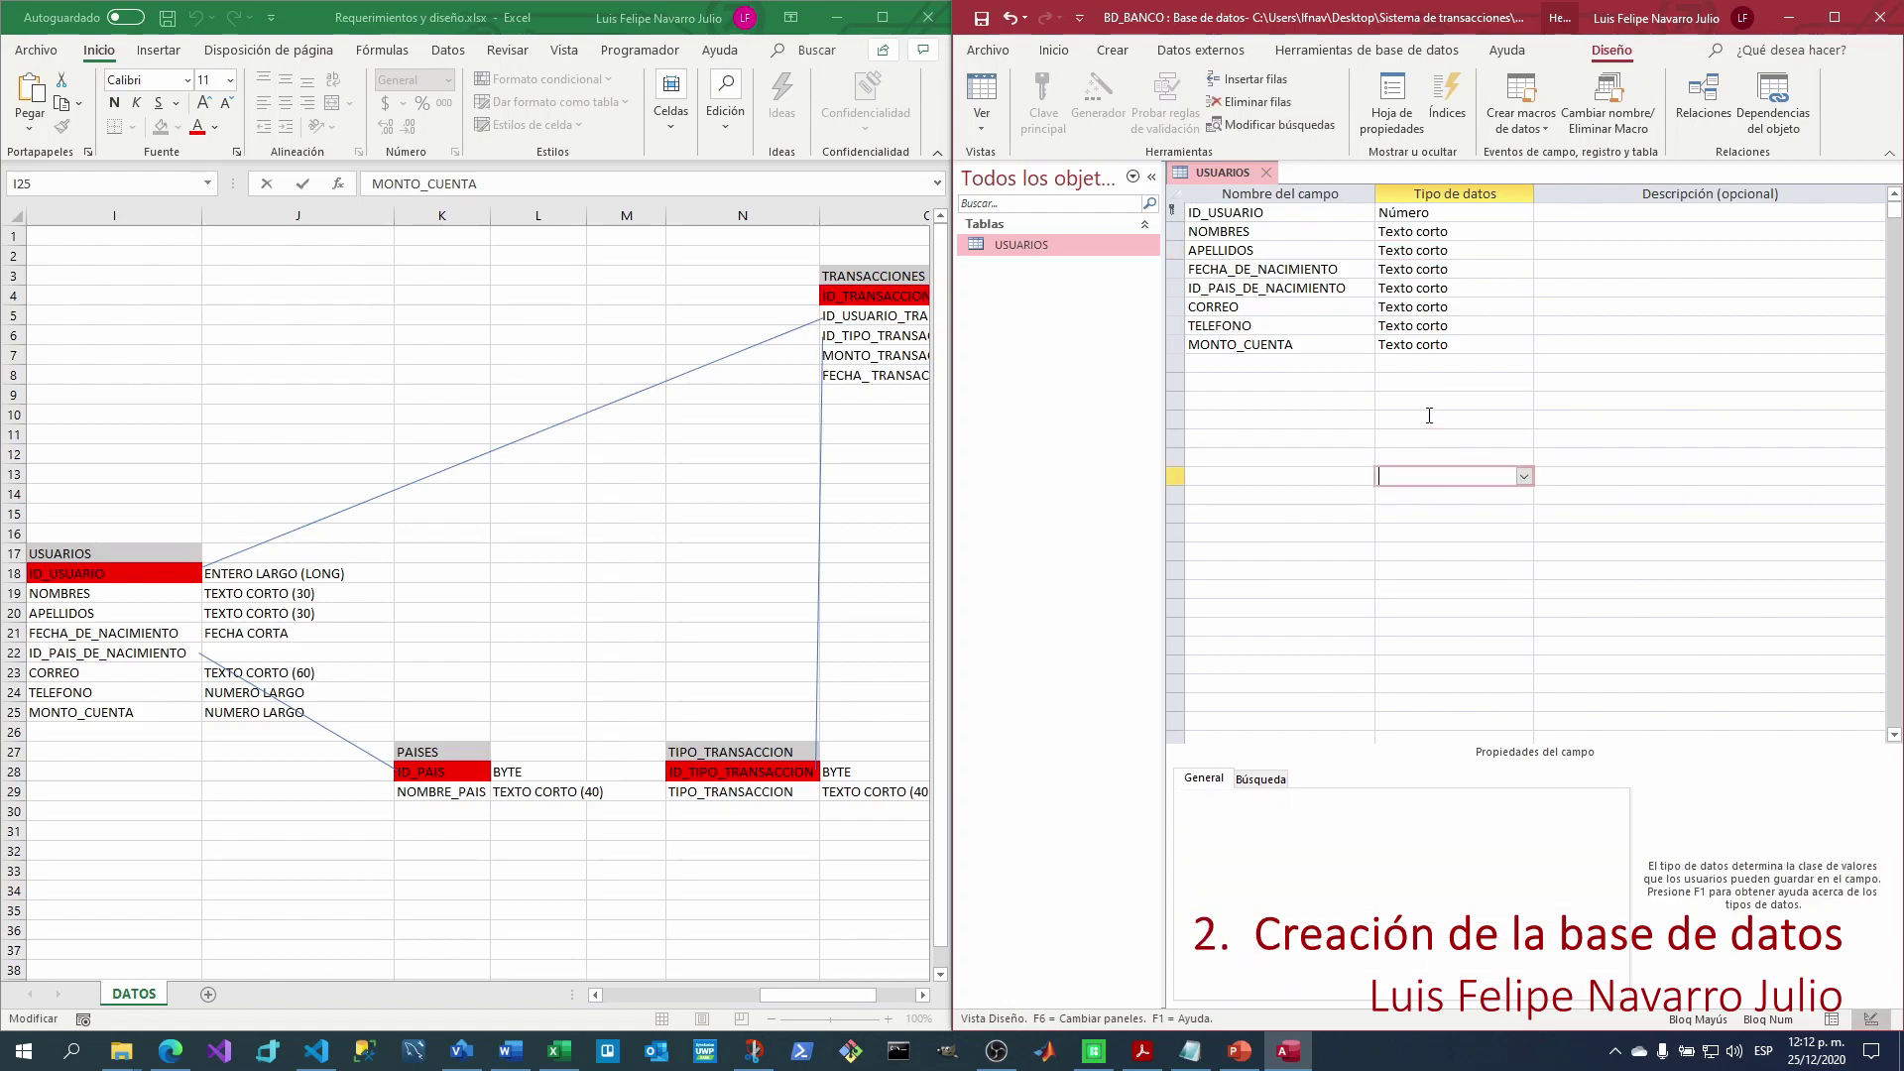
Set the FECHA_DE_NACIMIENTO field to data type Fecha/Hora with the format Fecha corta.
left_click(1432, 287)
left_click(1484, 268)
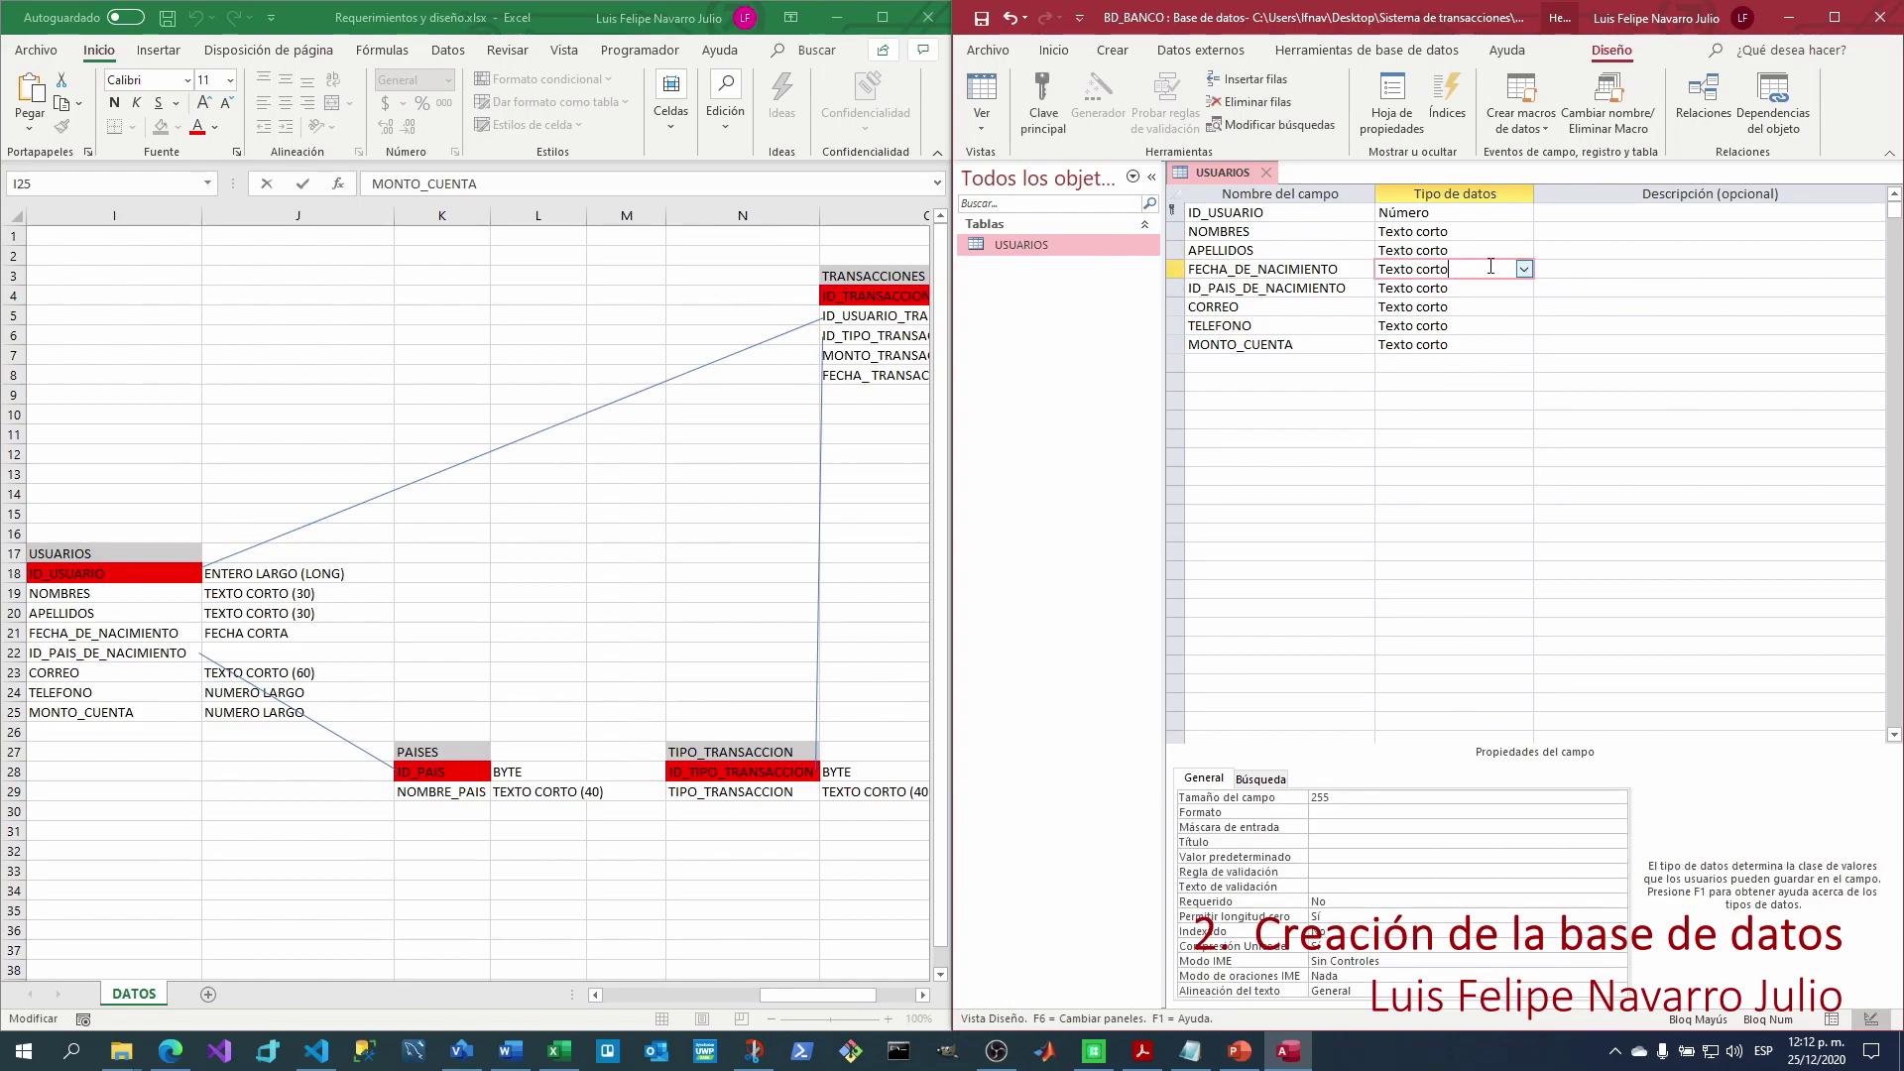
left_click(1524, 270)
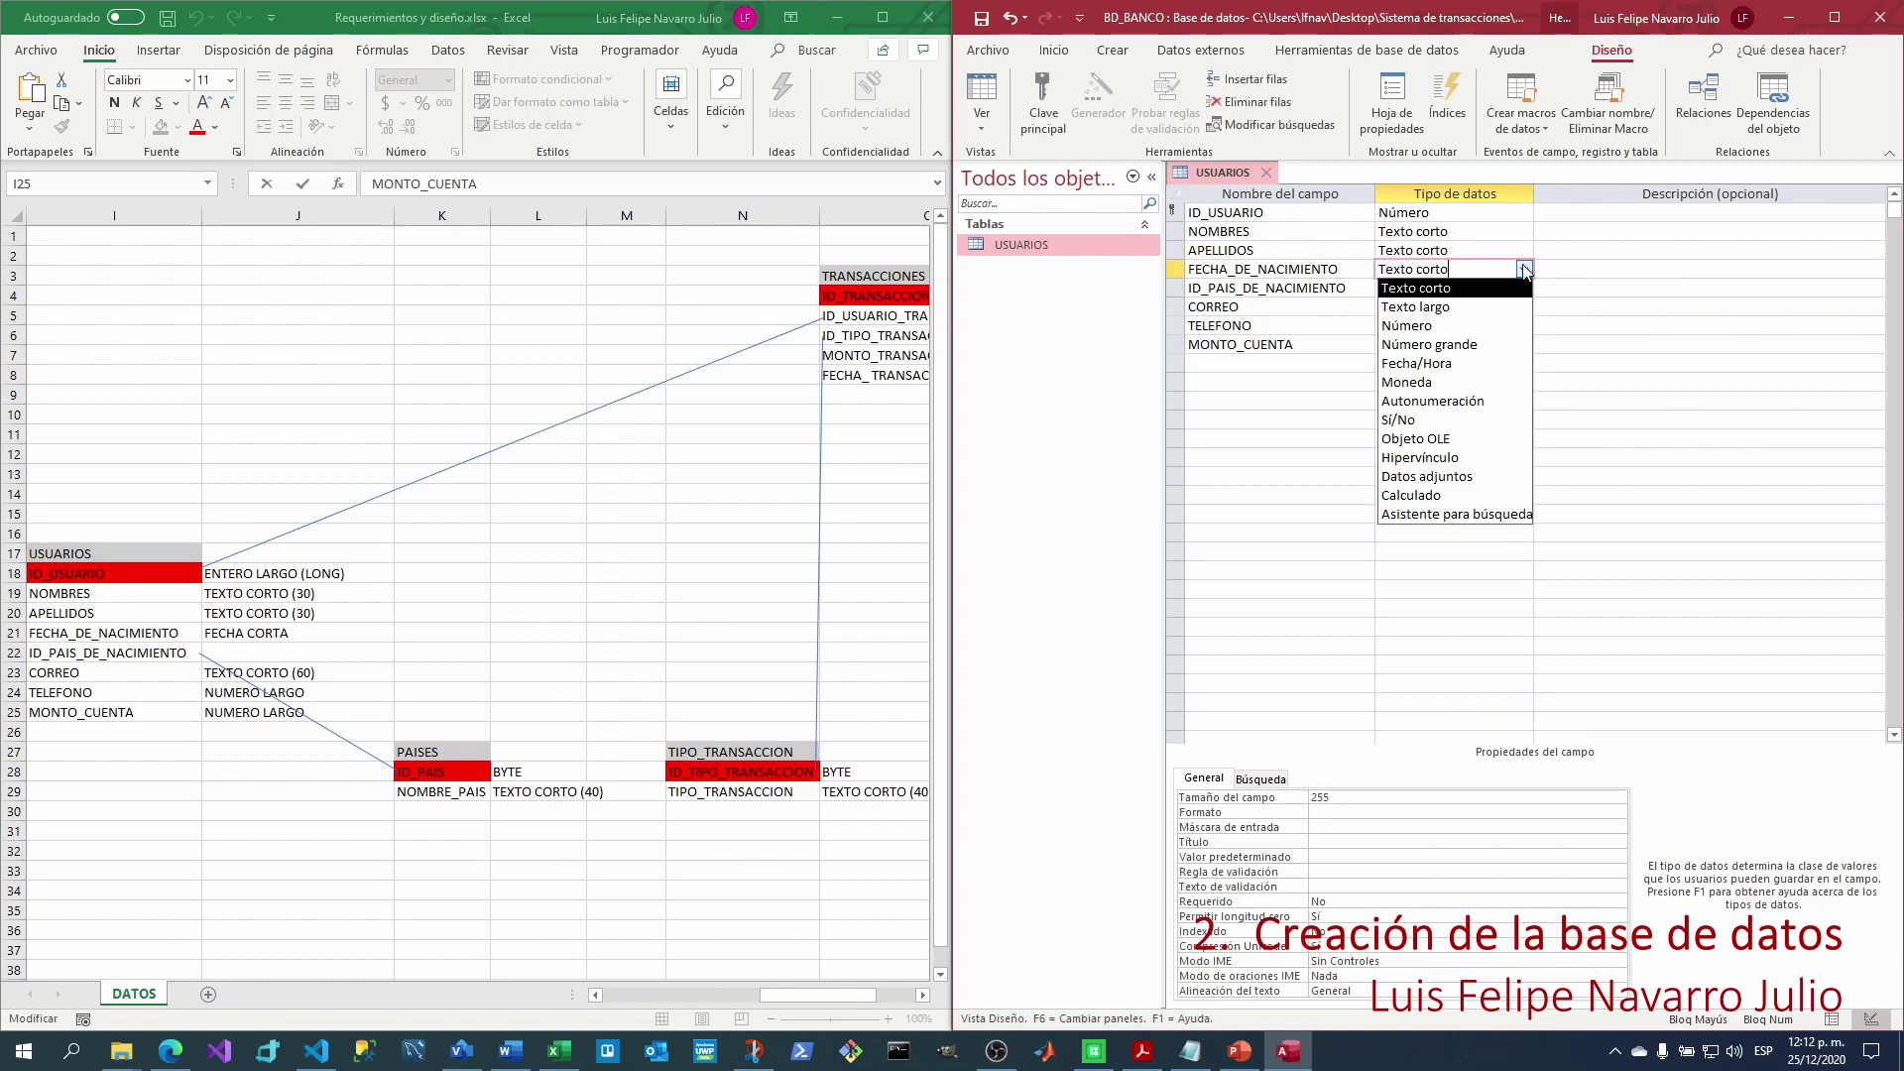
left_click(1423, 363)
left_click(1331, 799)
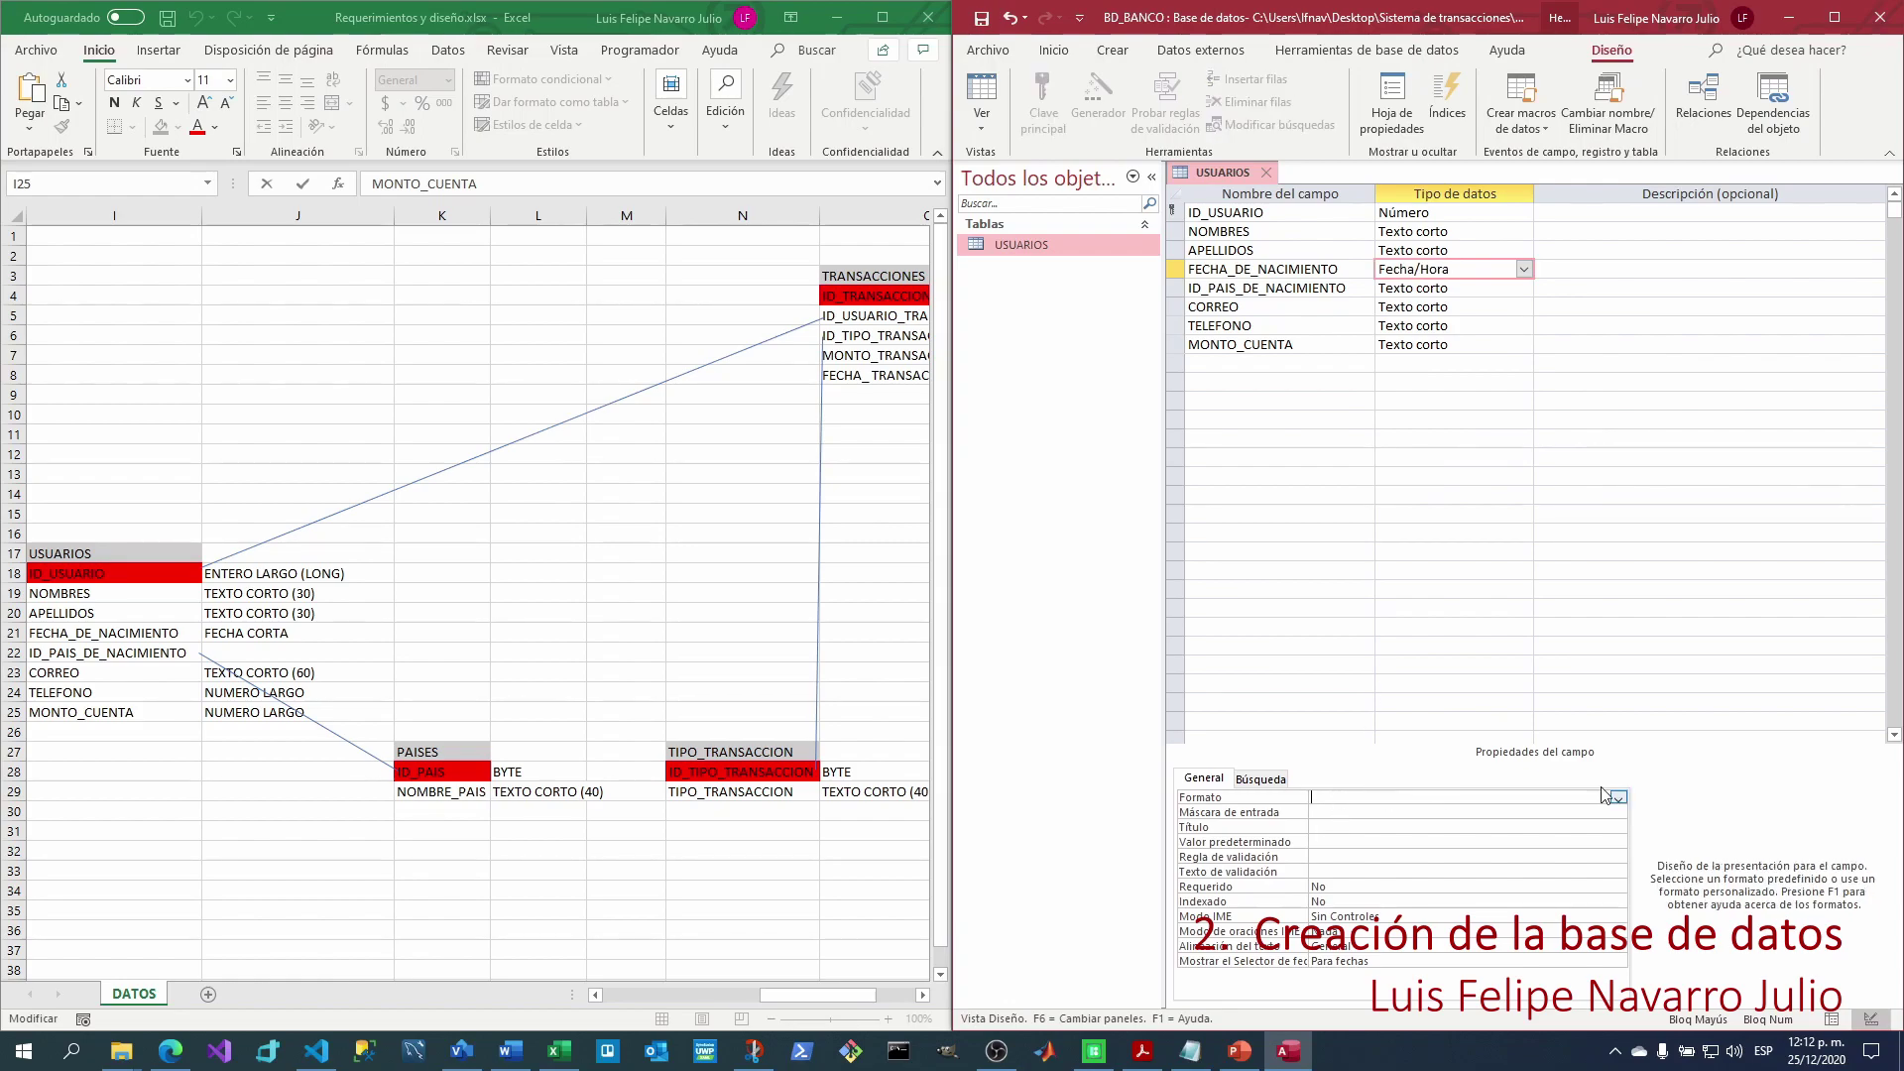
left_click(1618, 798)
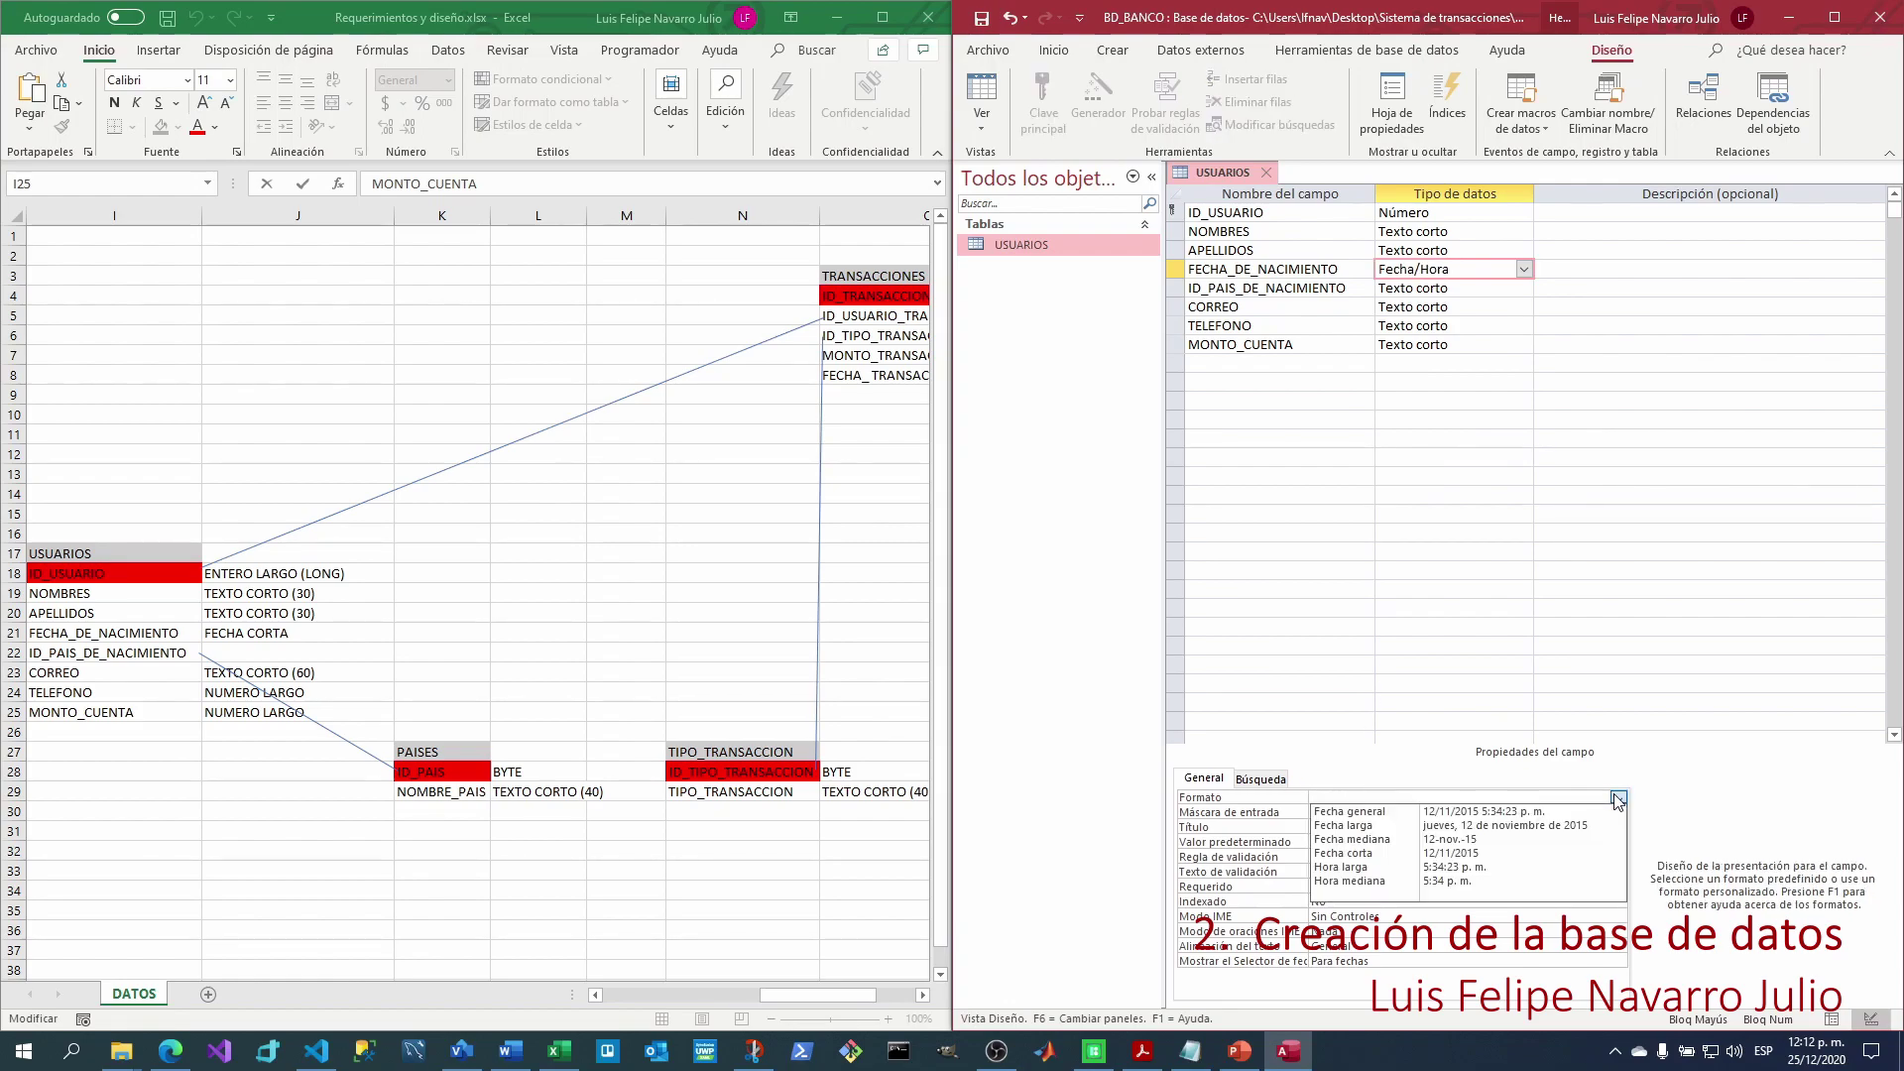
left_click(1357, 863)
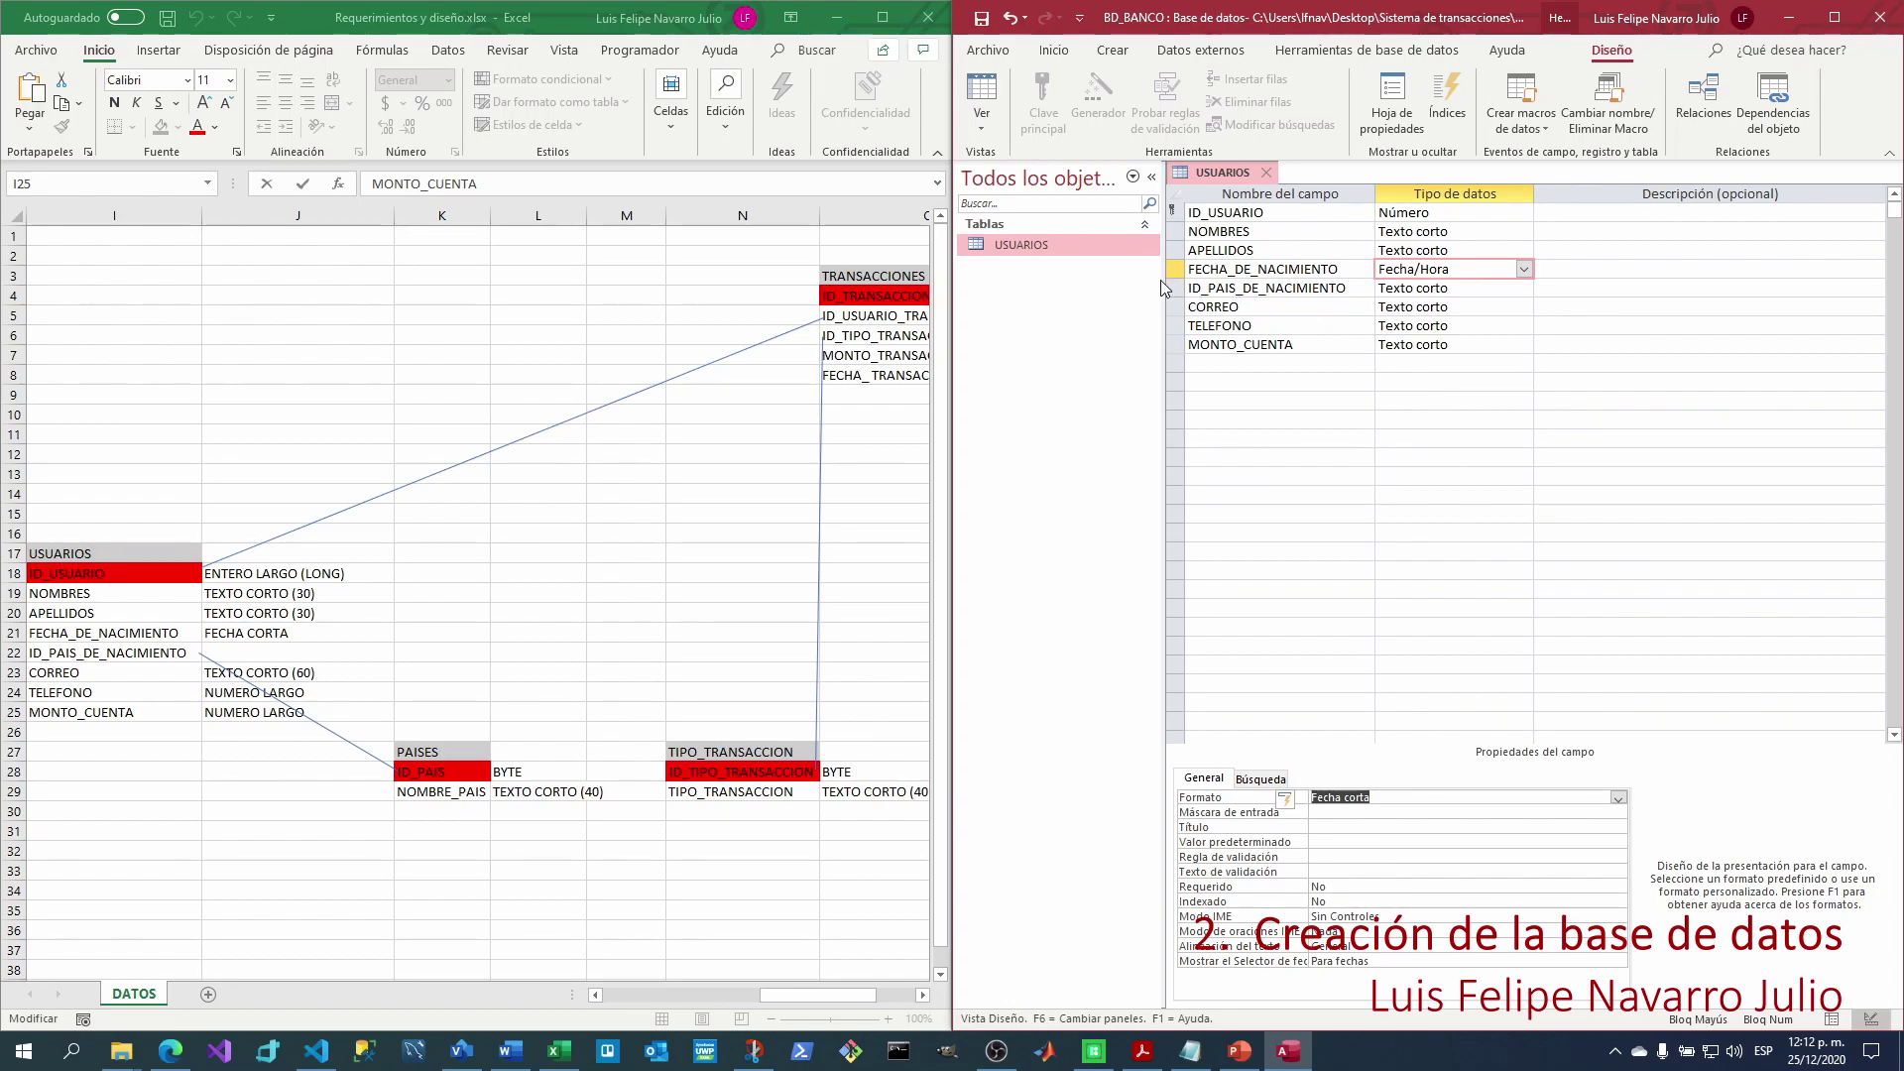
Set the field size of the CORREO text field to 60.
left_click(1492, 286)
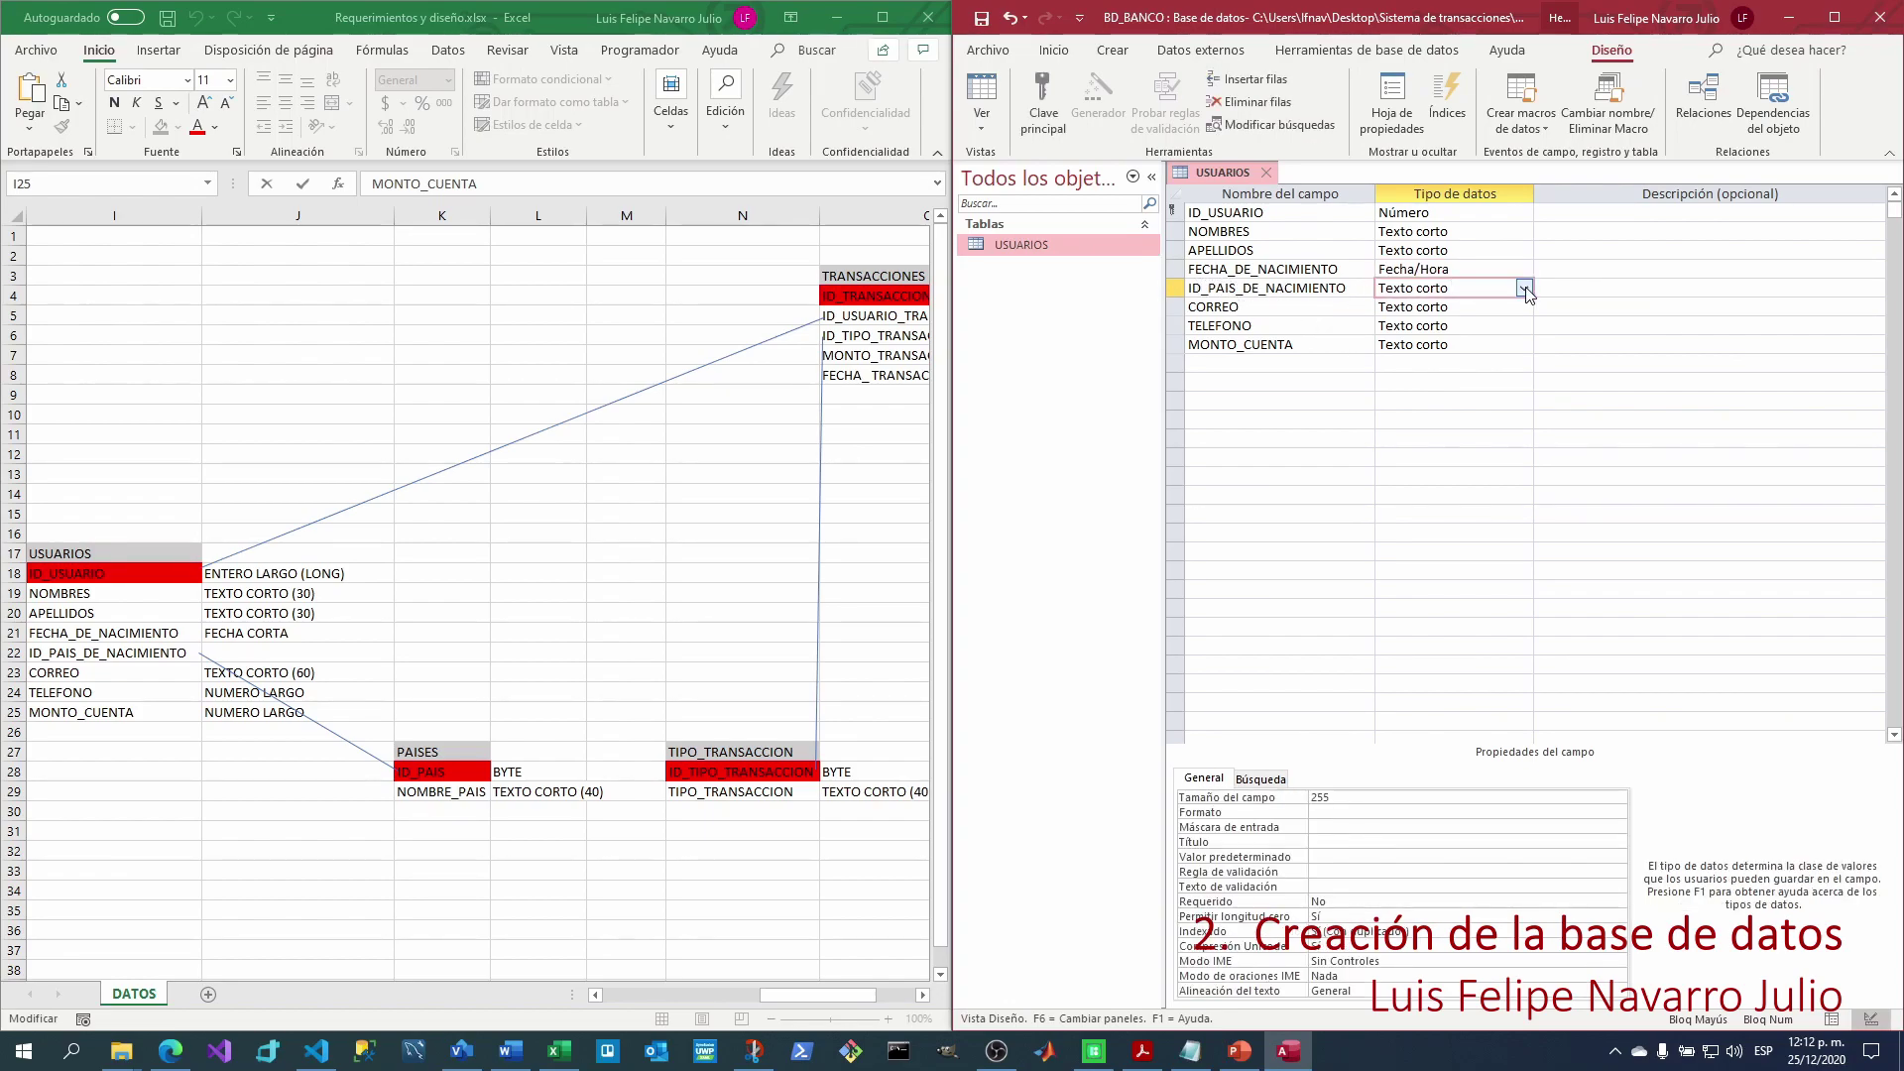
left_click(1413, 307)
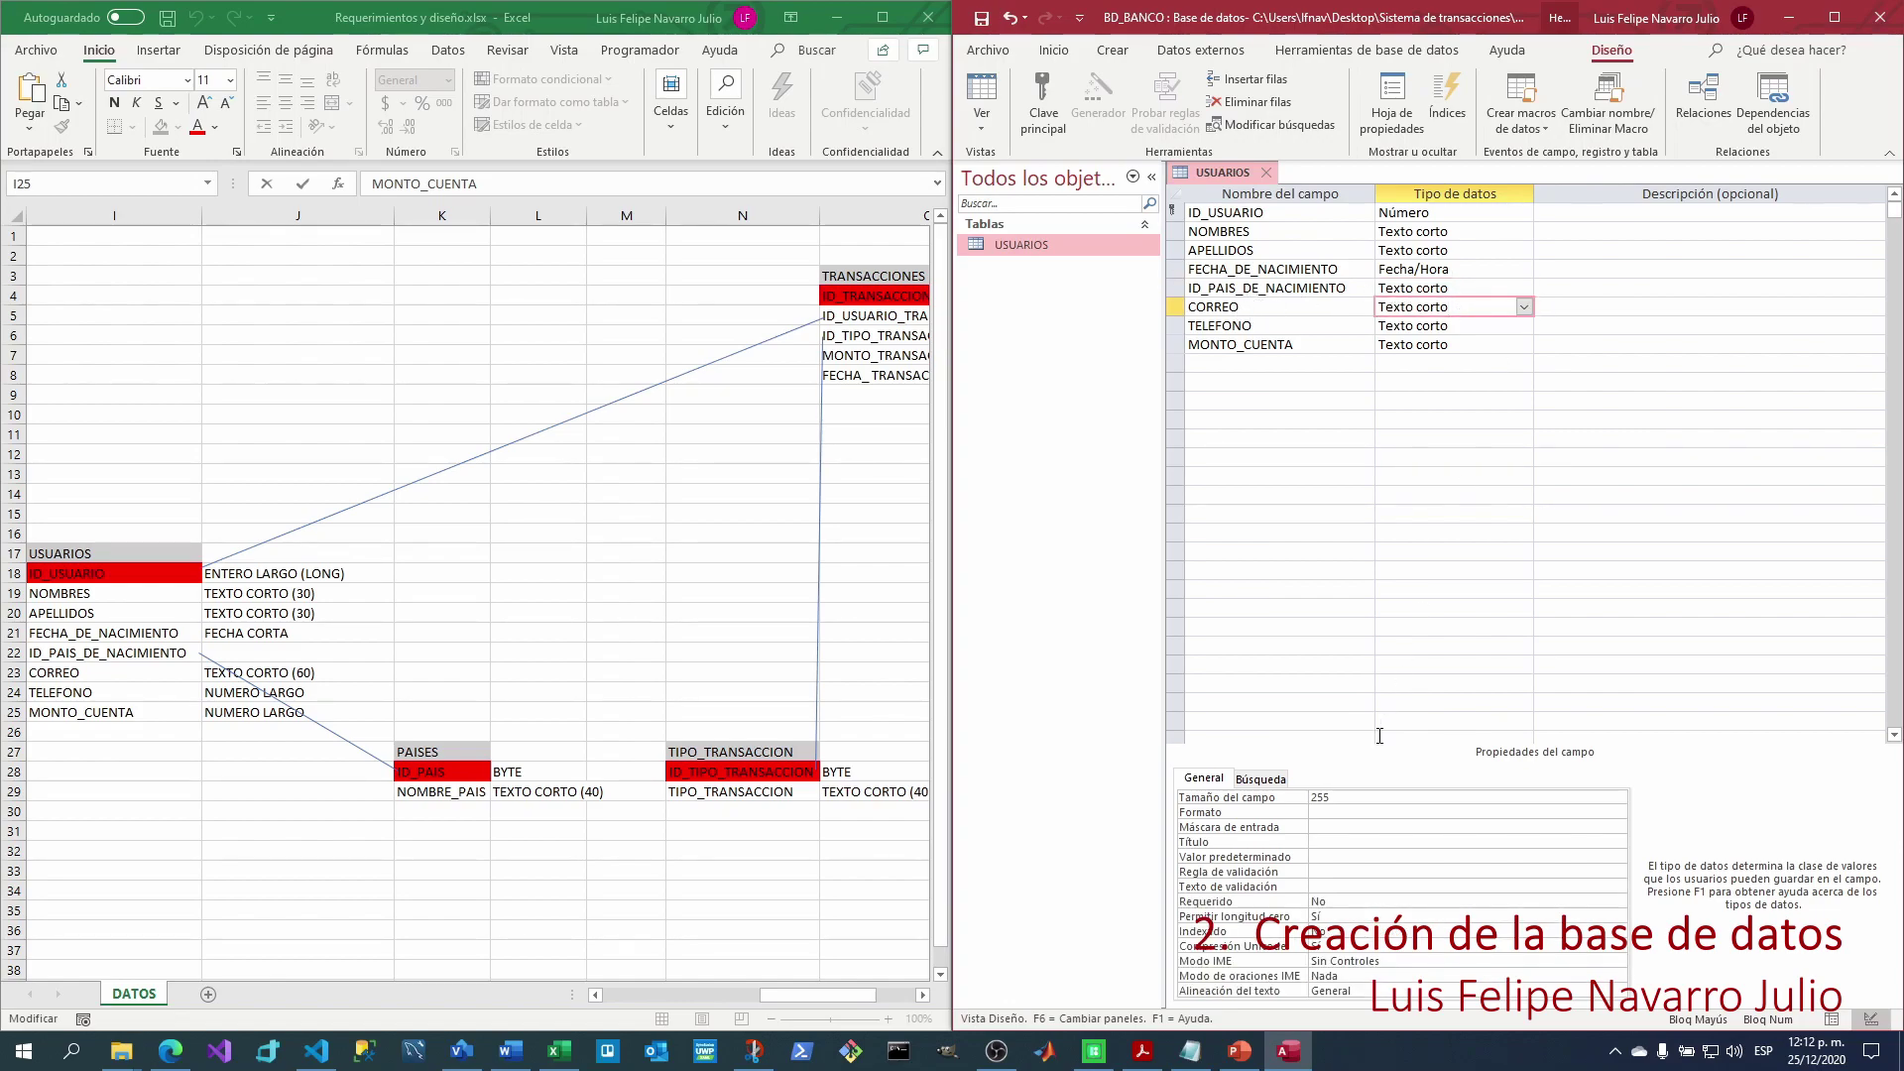
left_click(1342, 797)
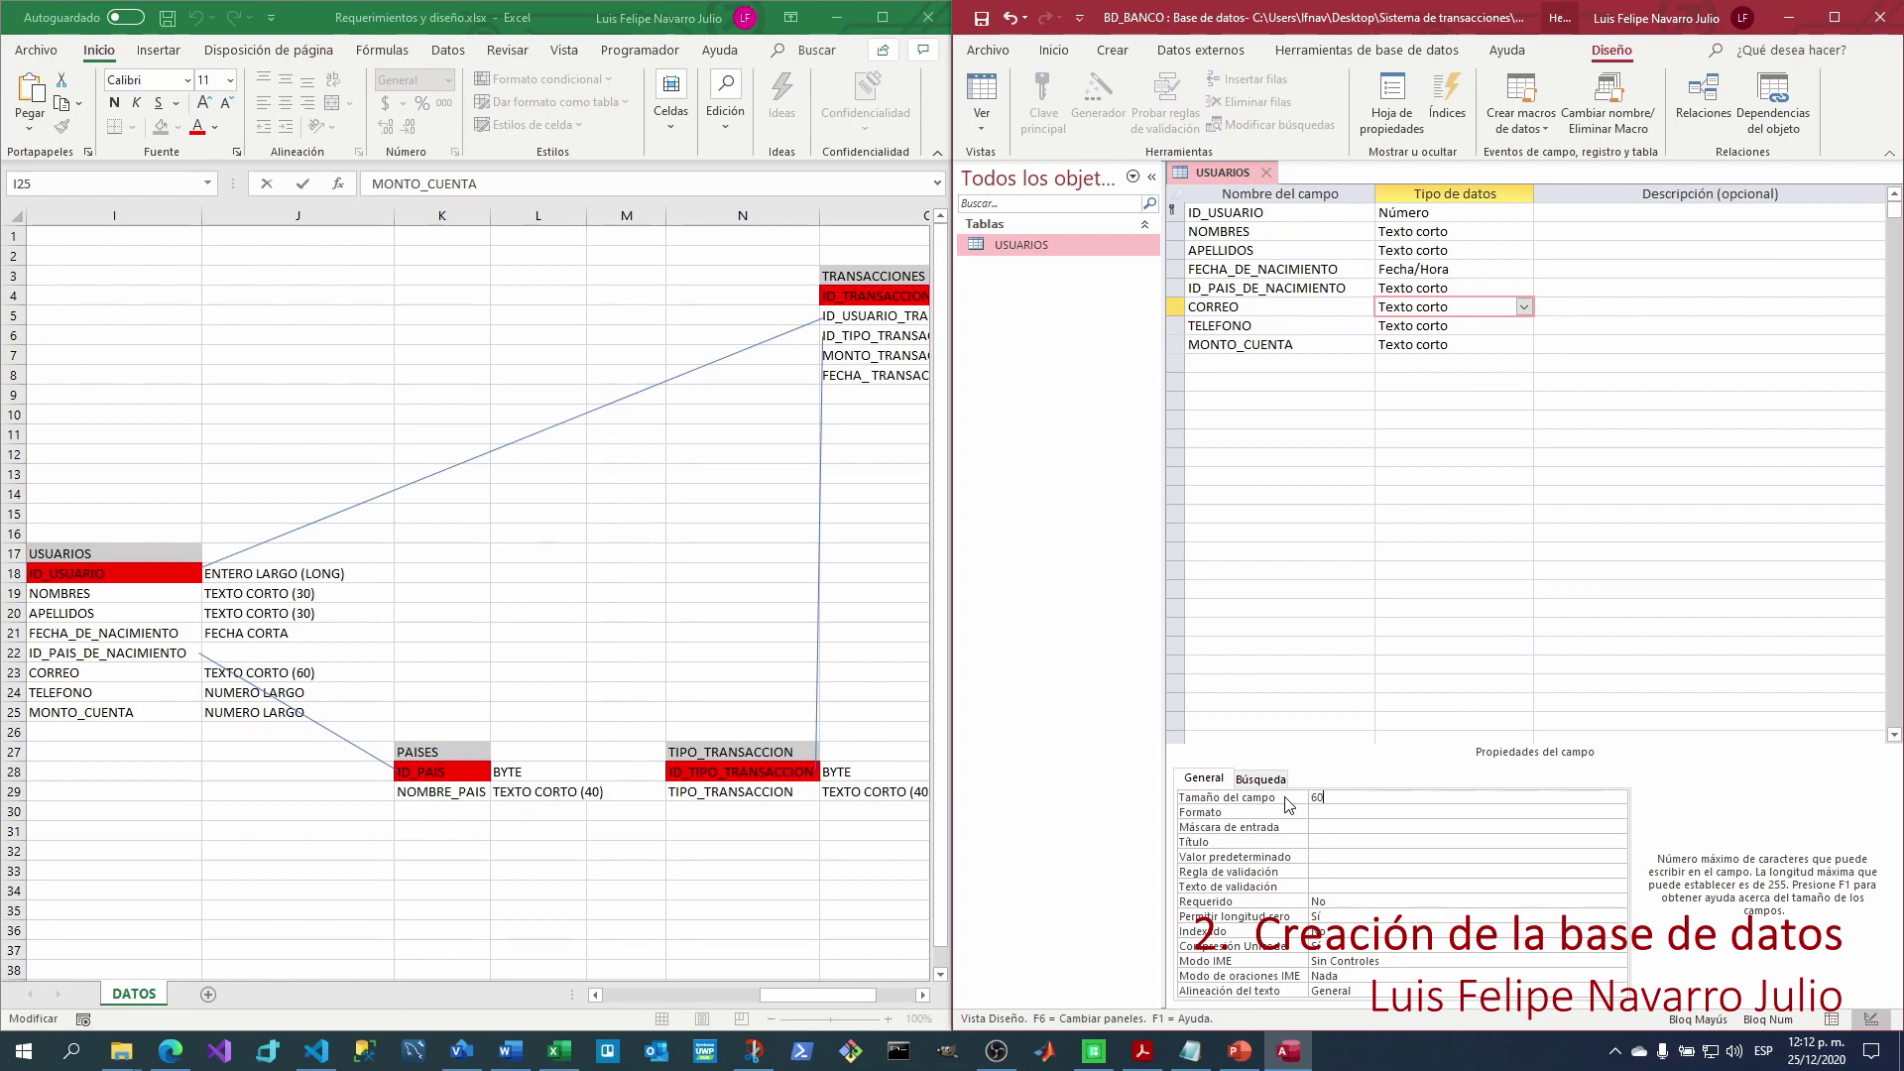
Set the data type of TELEFONO and MONTO_CUENTA to Número grande and save the table, accepting the new data type.
left_click(1448, 328)
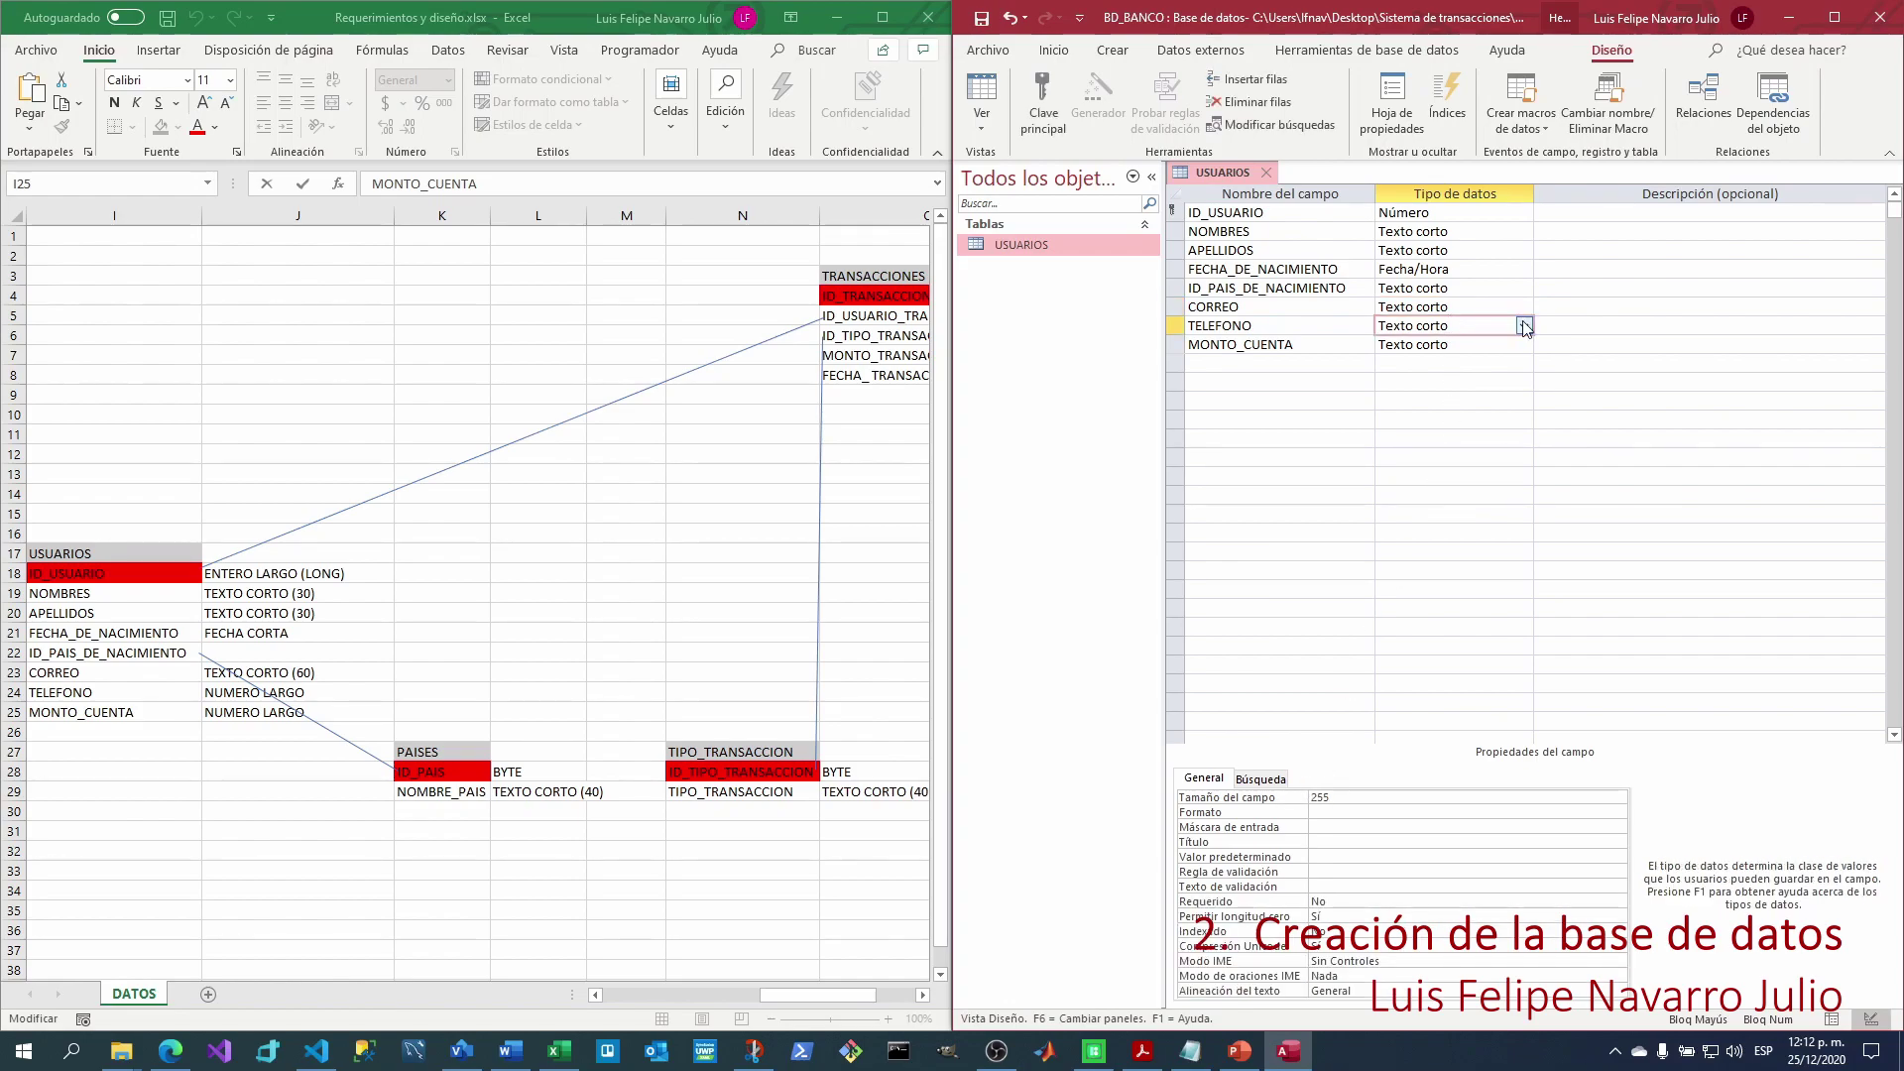
left_click(1524, 327)
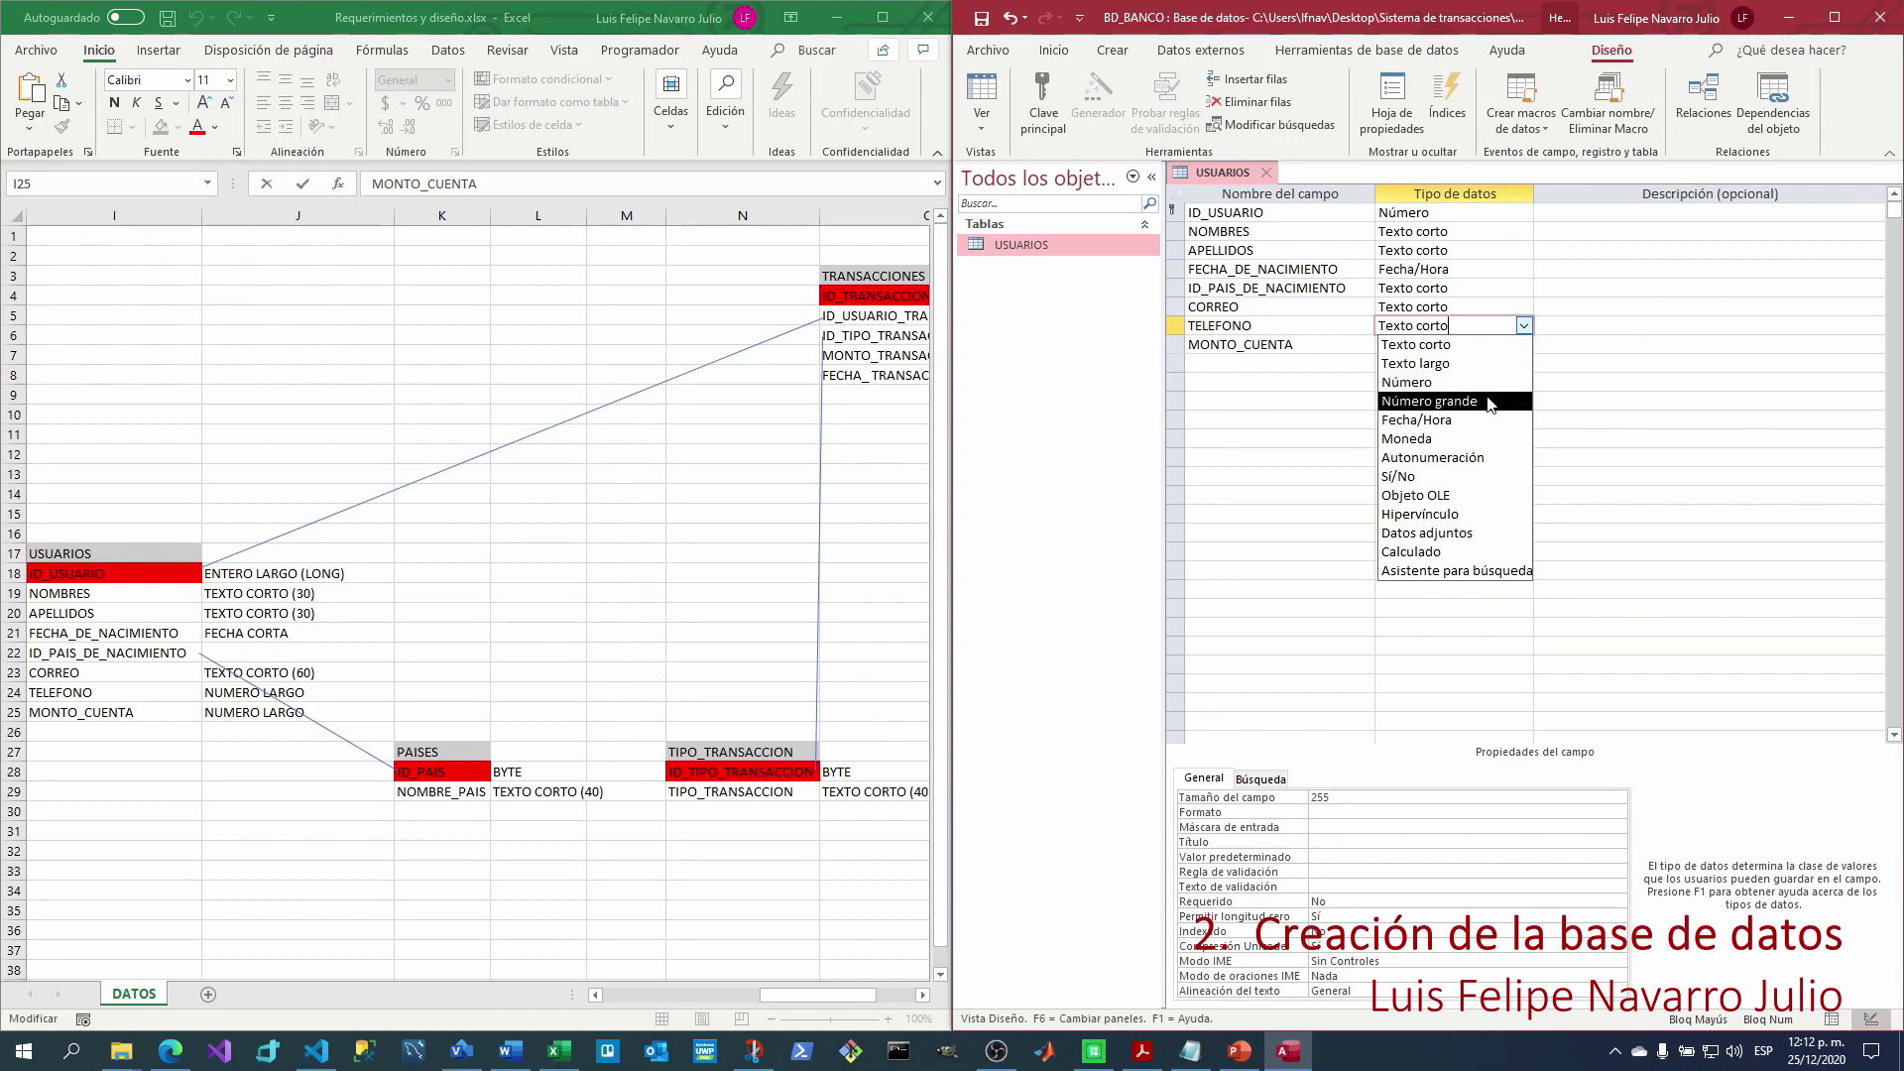
left_click(1489, 399)
left_click(1497, 349)
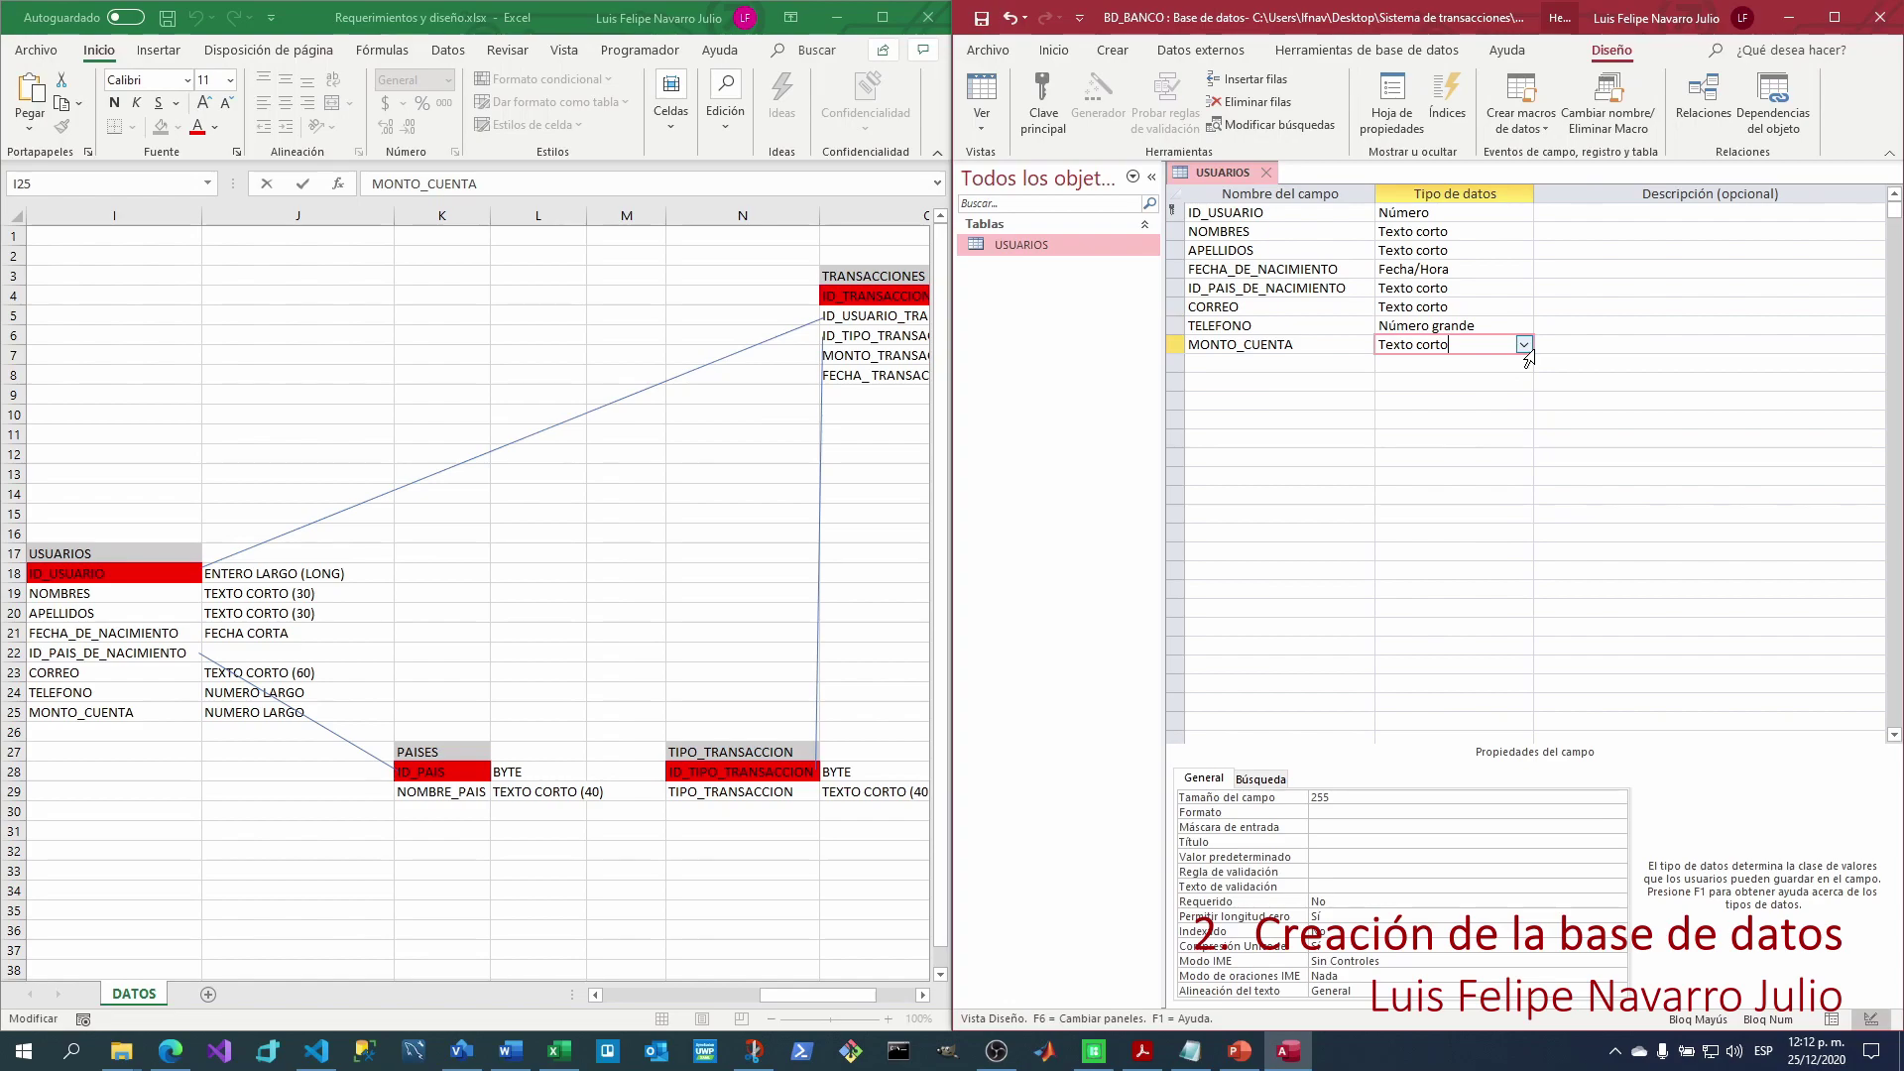
left_click(1525, 345)
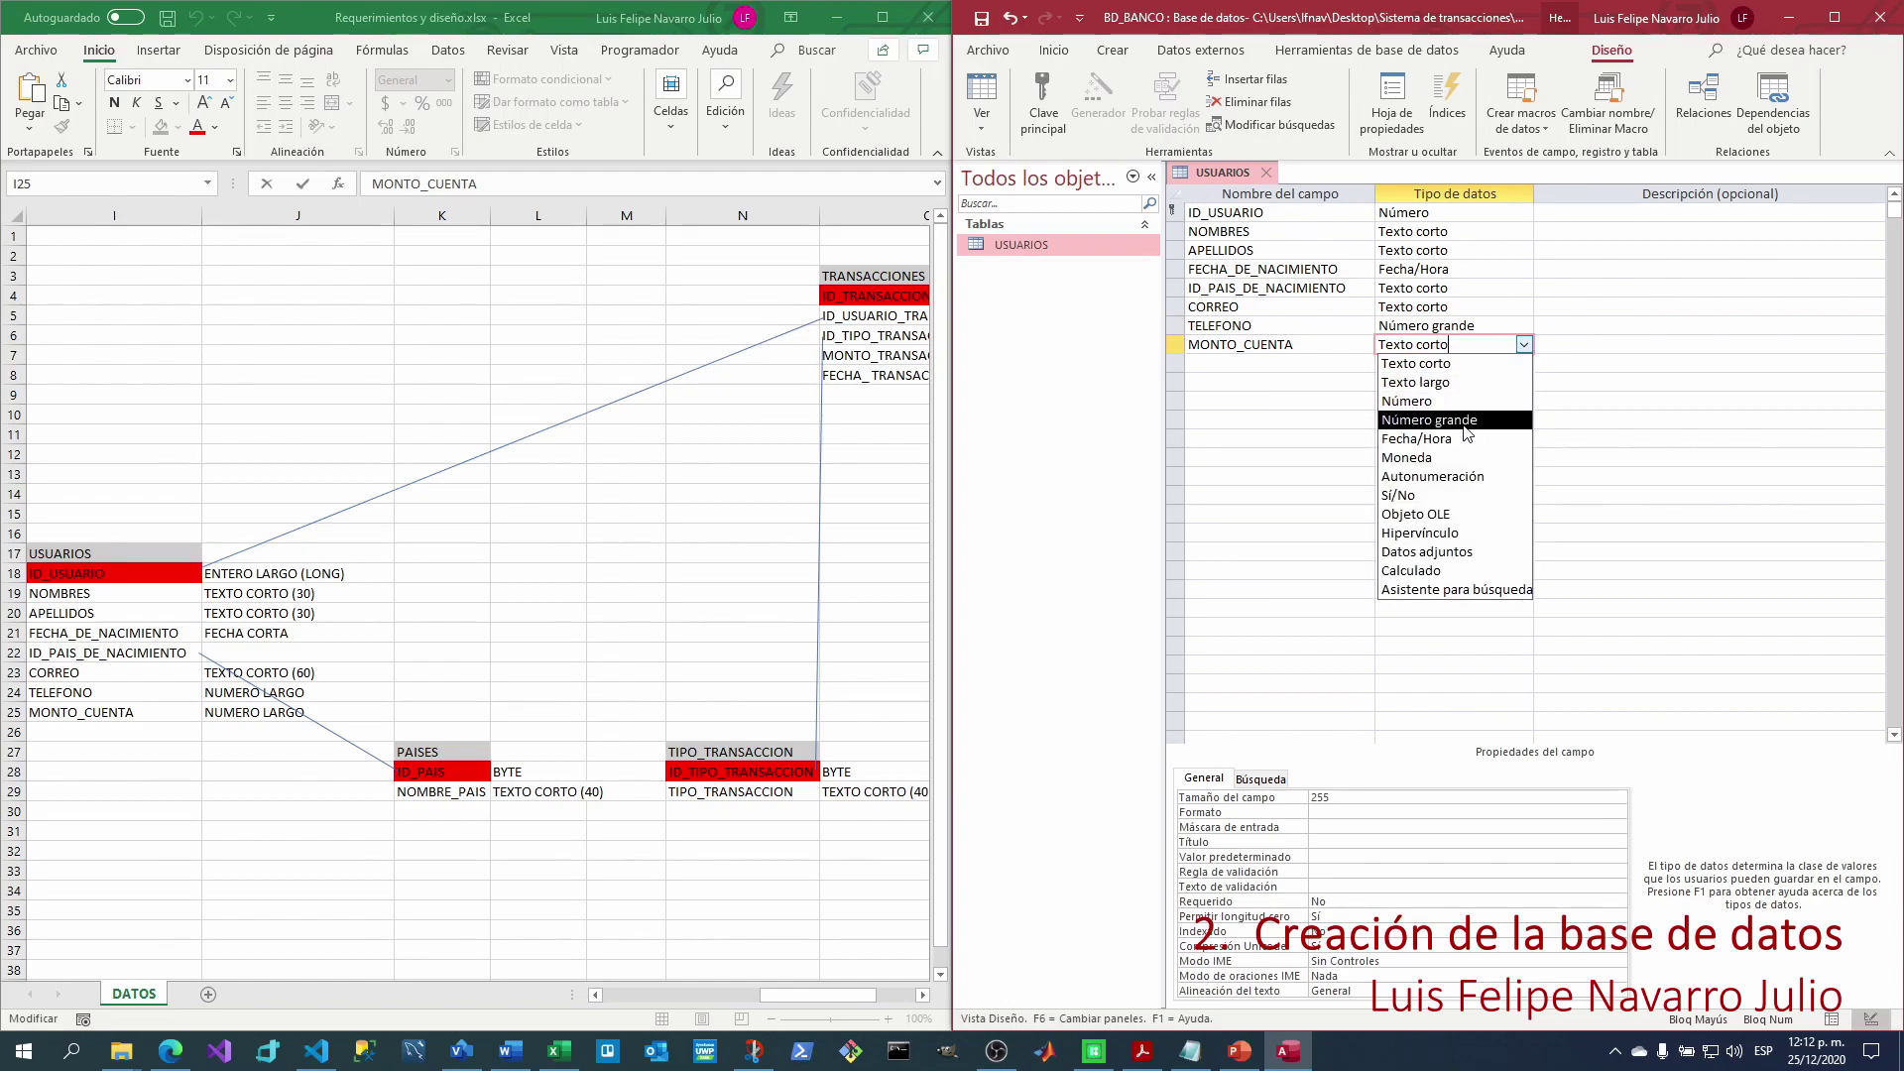
left_click(1467, 422)
left_click(994, 95)
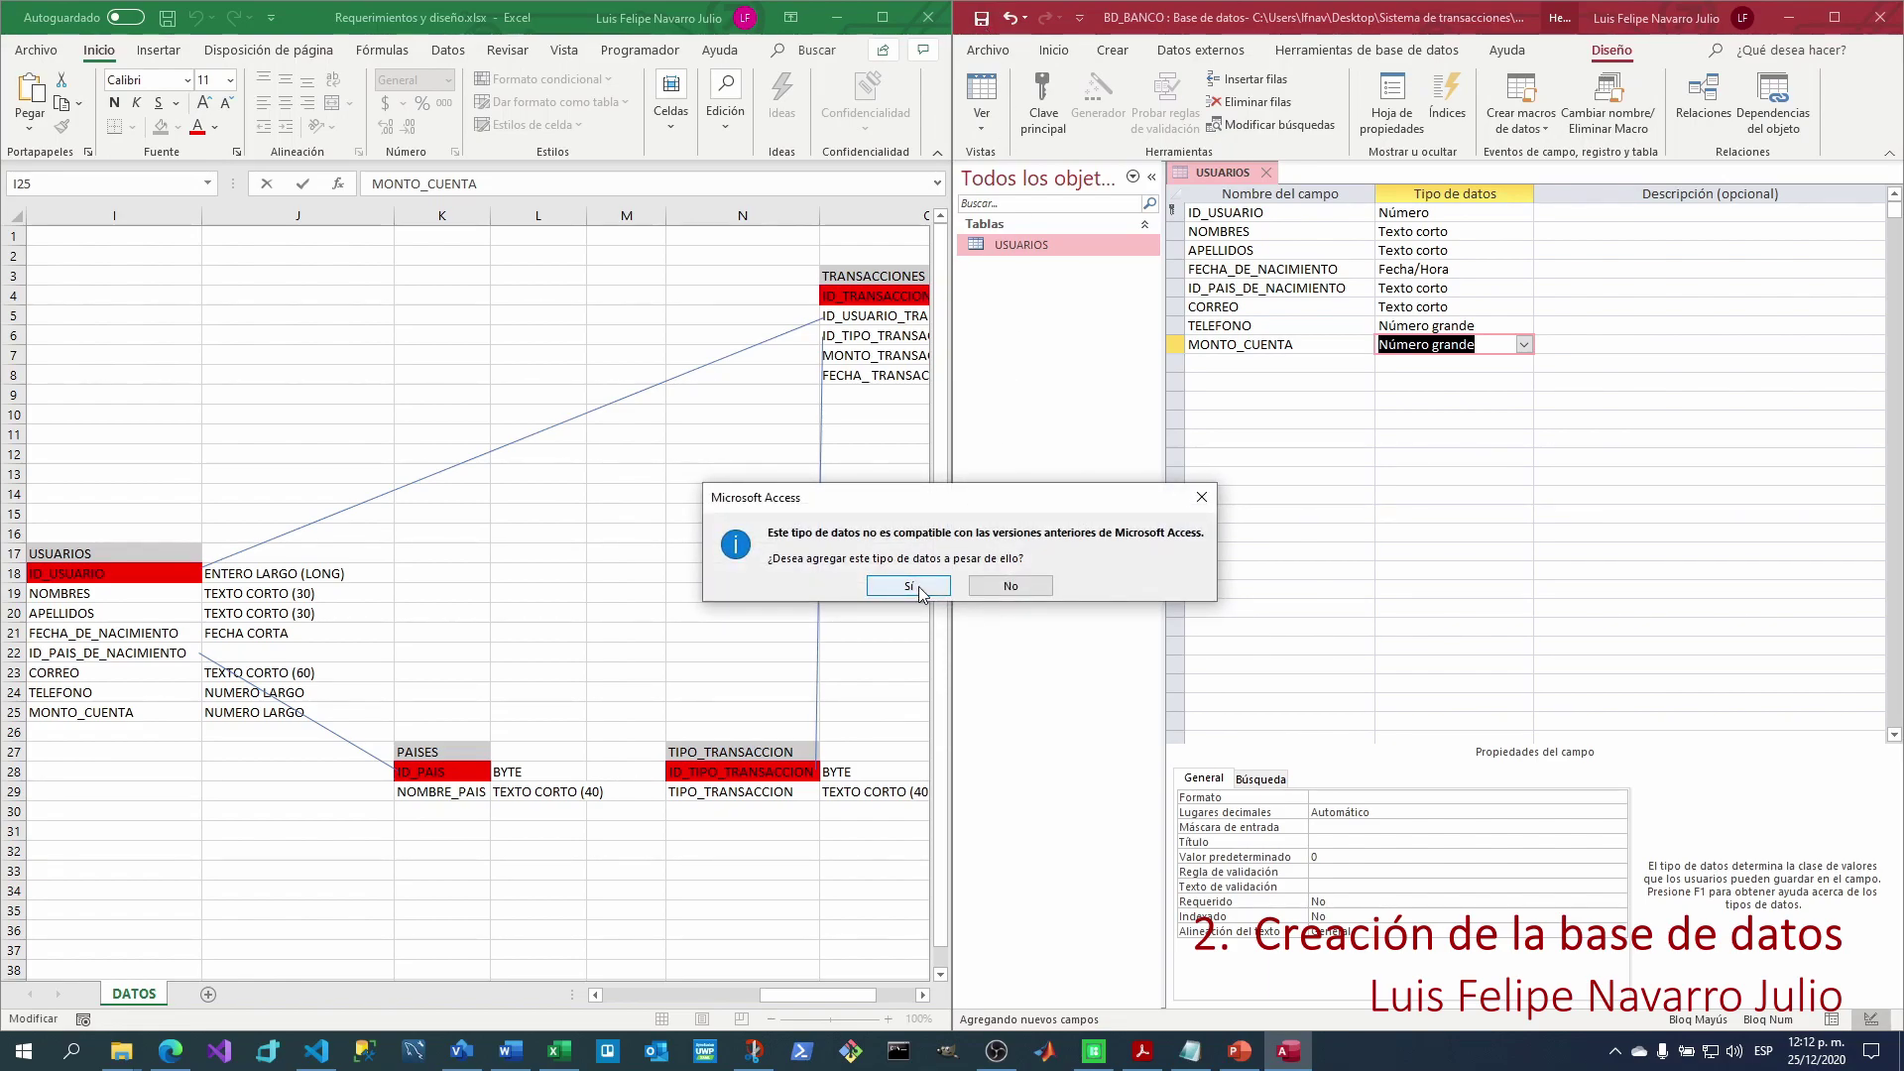
left_click(909, 586)
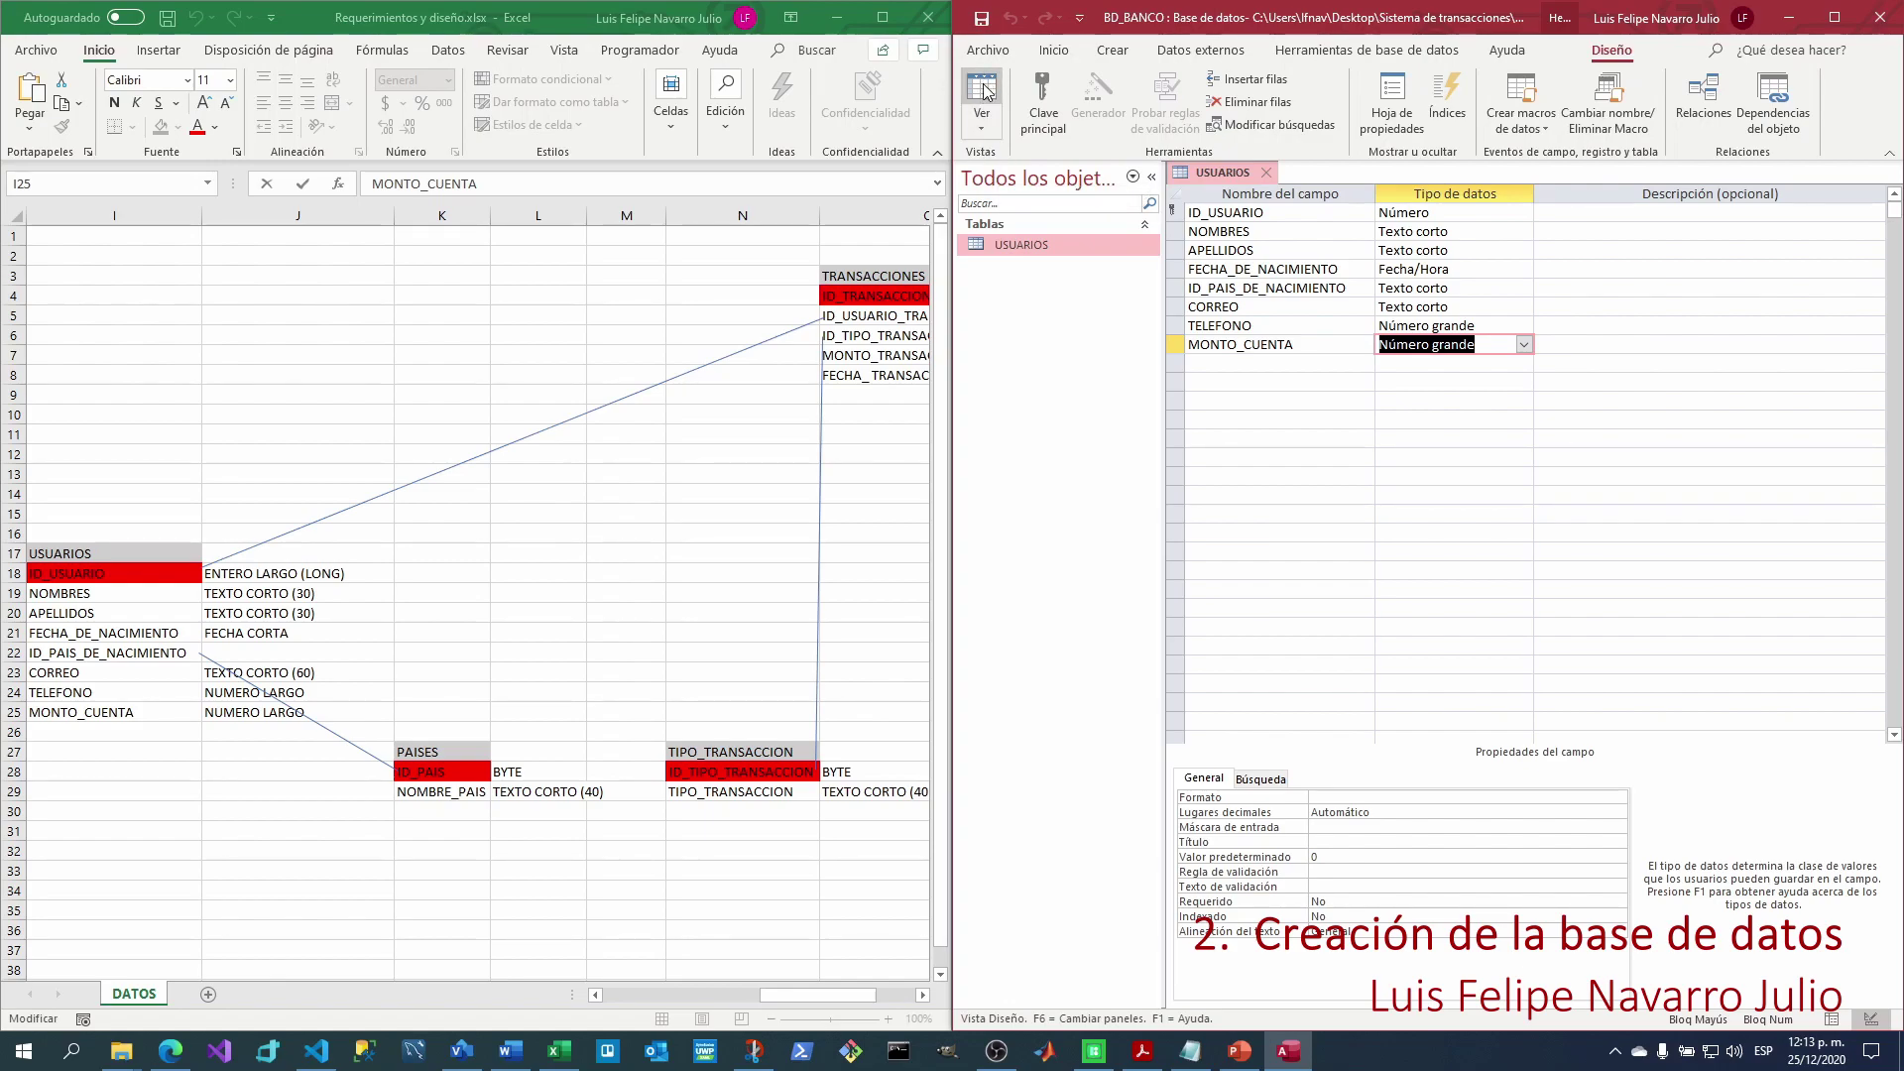
Show the USUARIOS table in datasheet view to review its field columns.
left_click(982, 124)
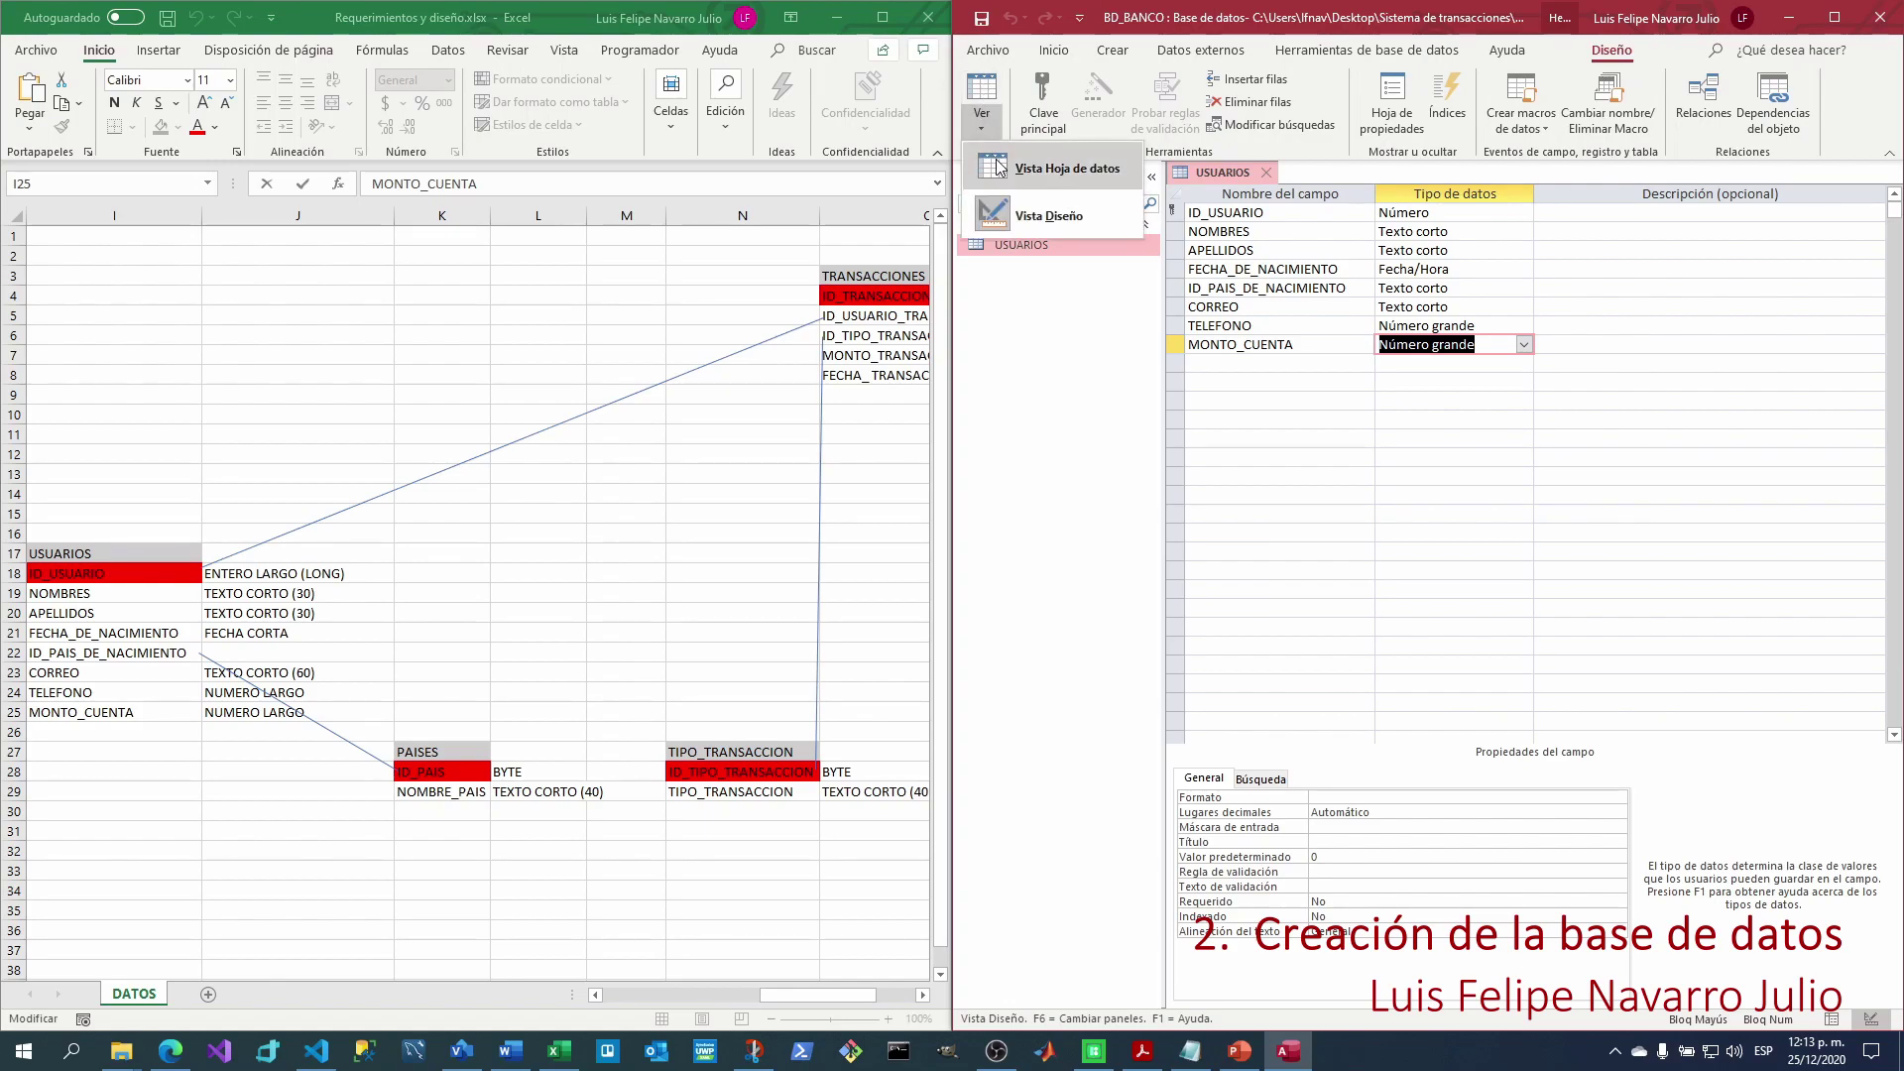
left_click(1068, 176)
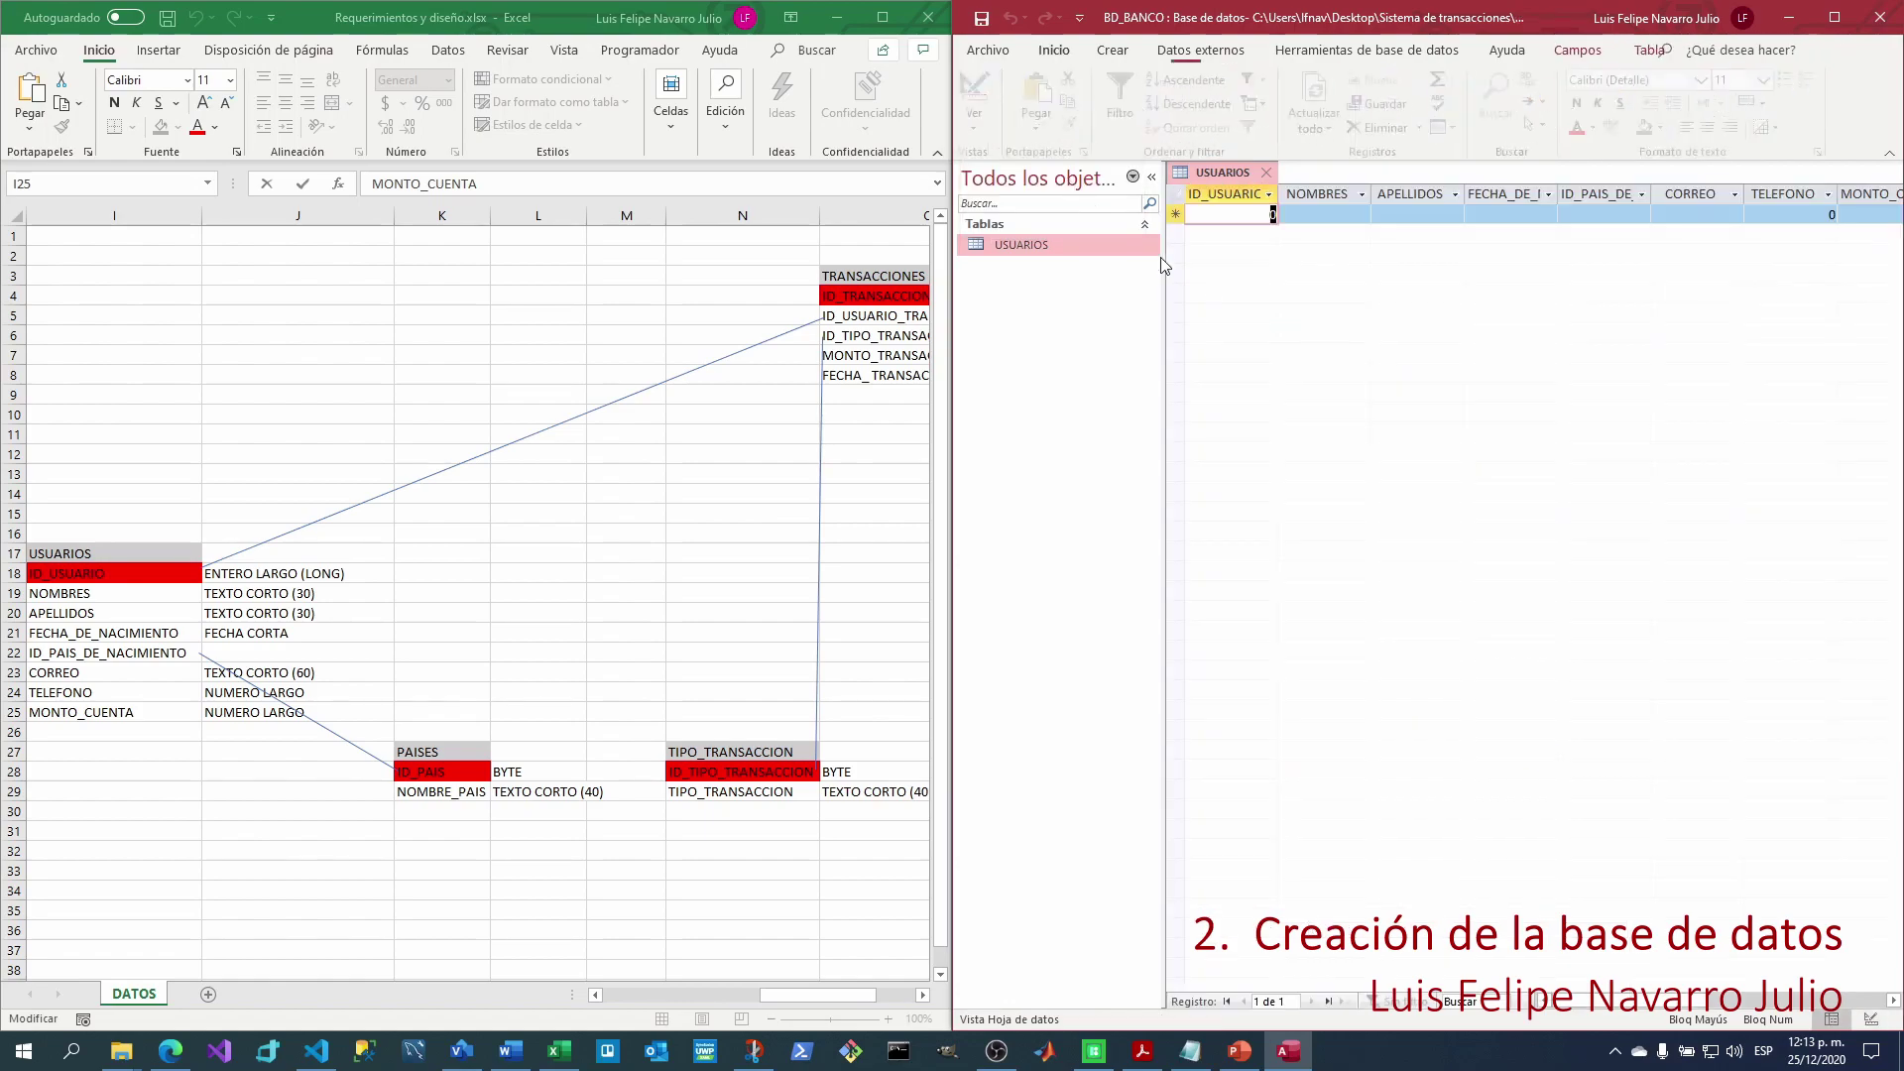
left_click(1627, 1000)
key("Home")
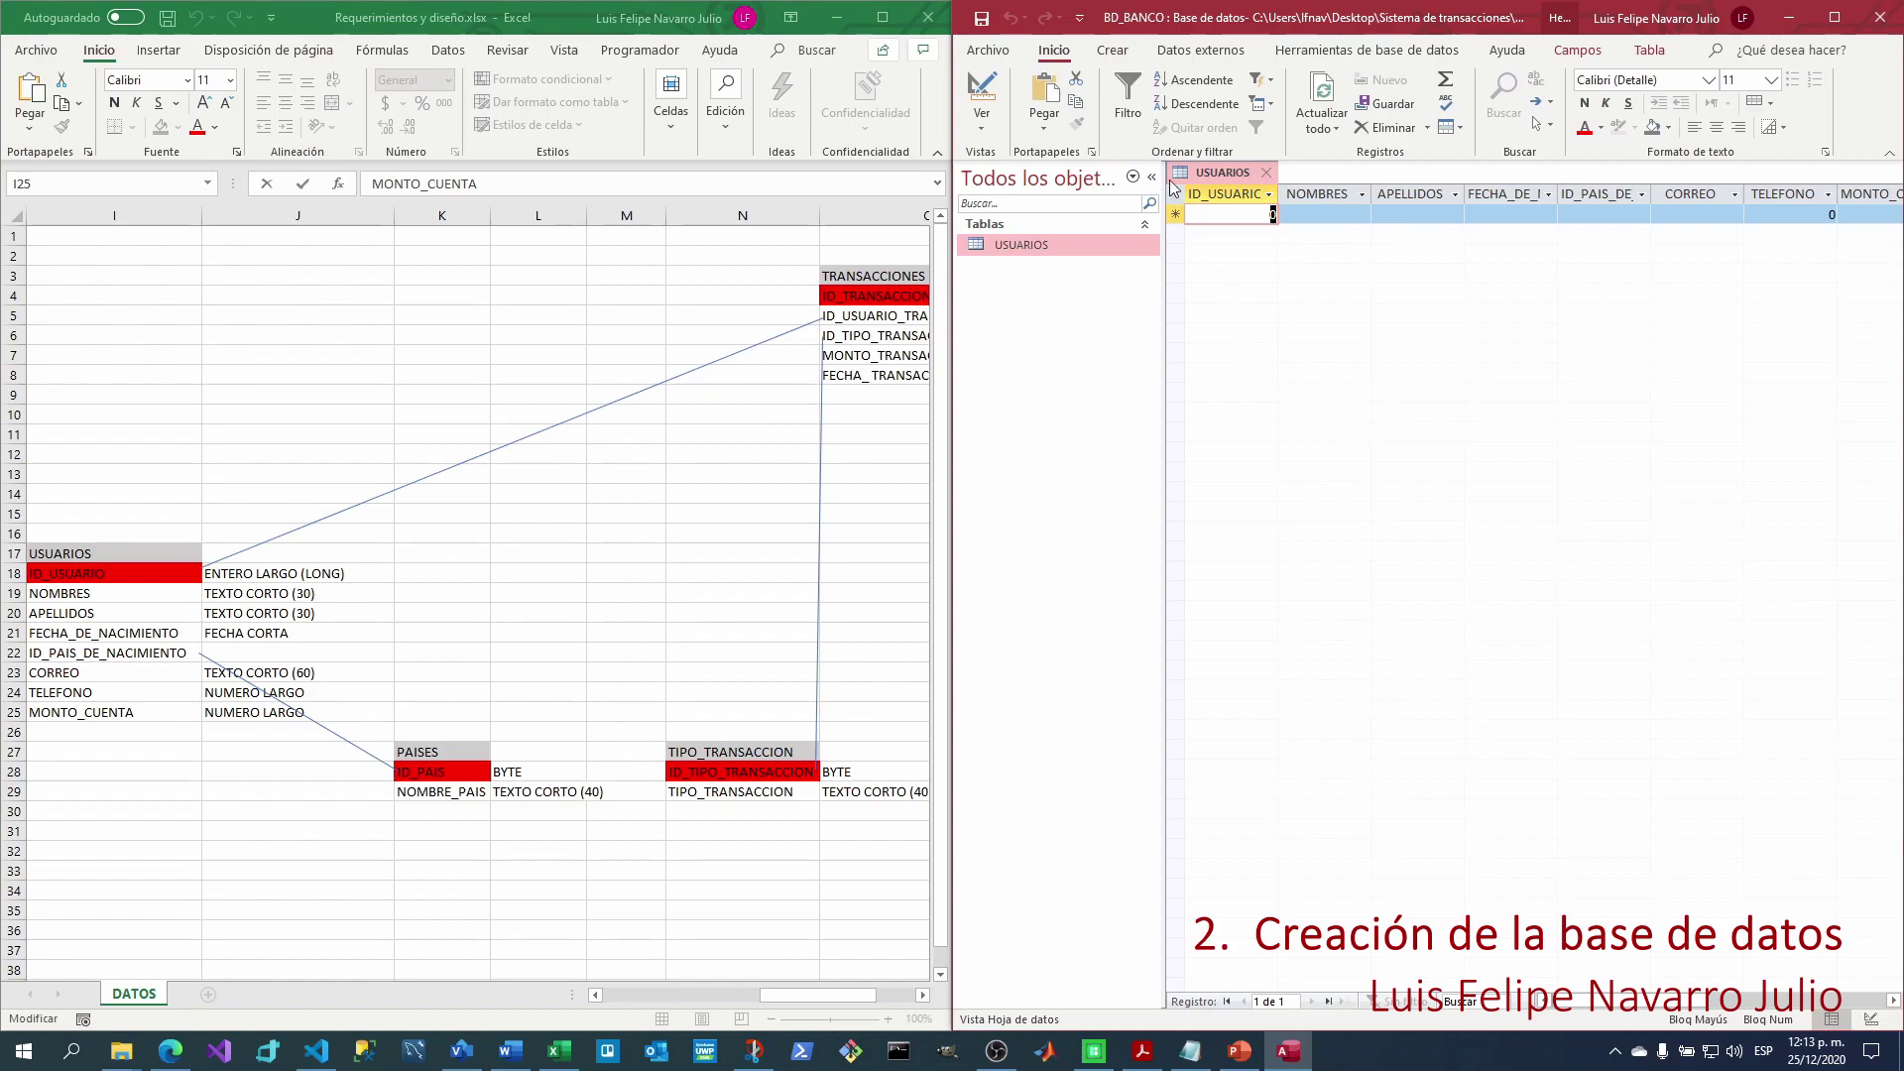
Create a new table and save it as PAISES, opening it in design view.
left_click(1113, 49)
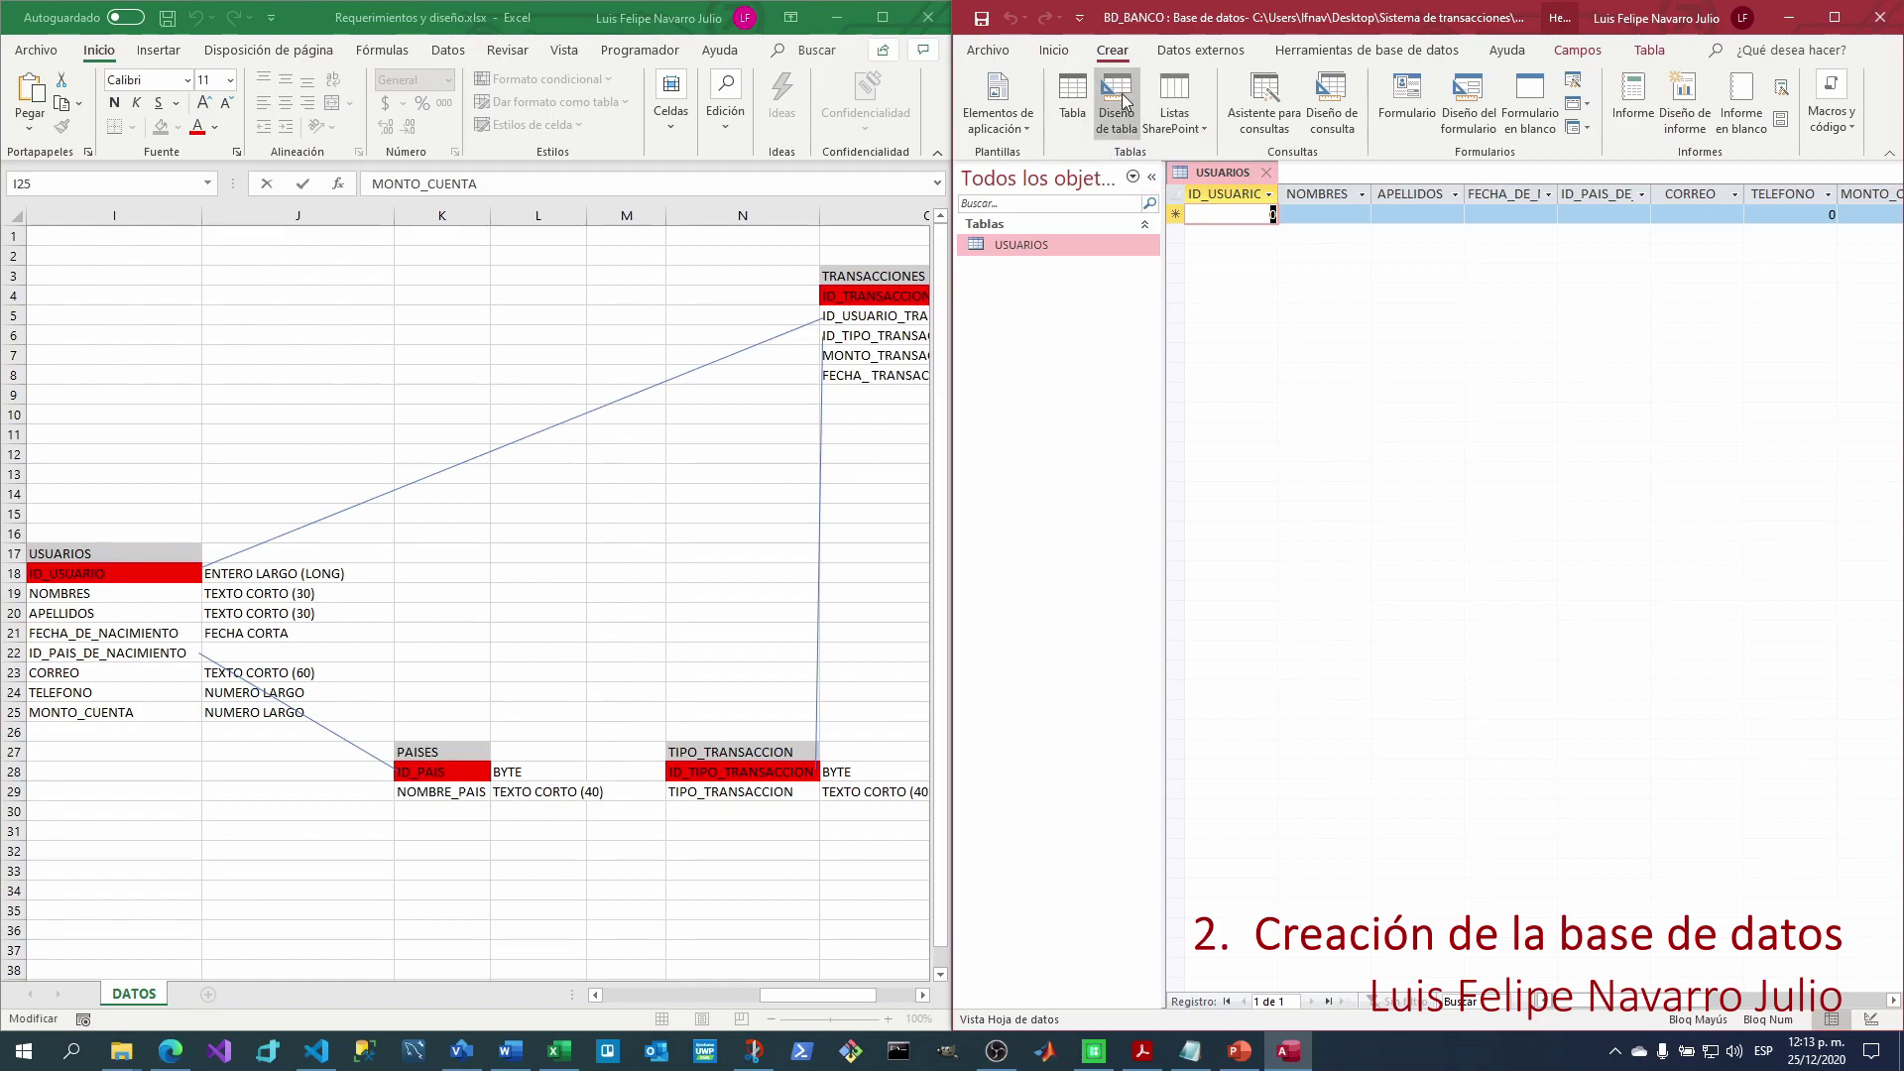
left_click(1069, 93)
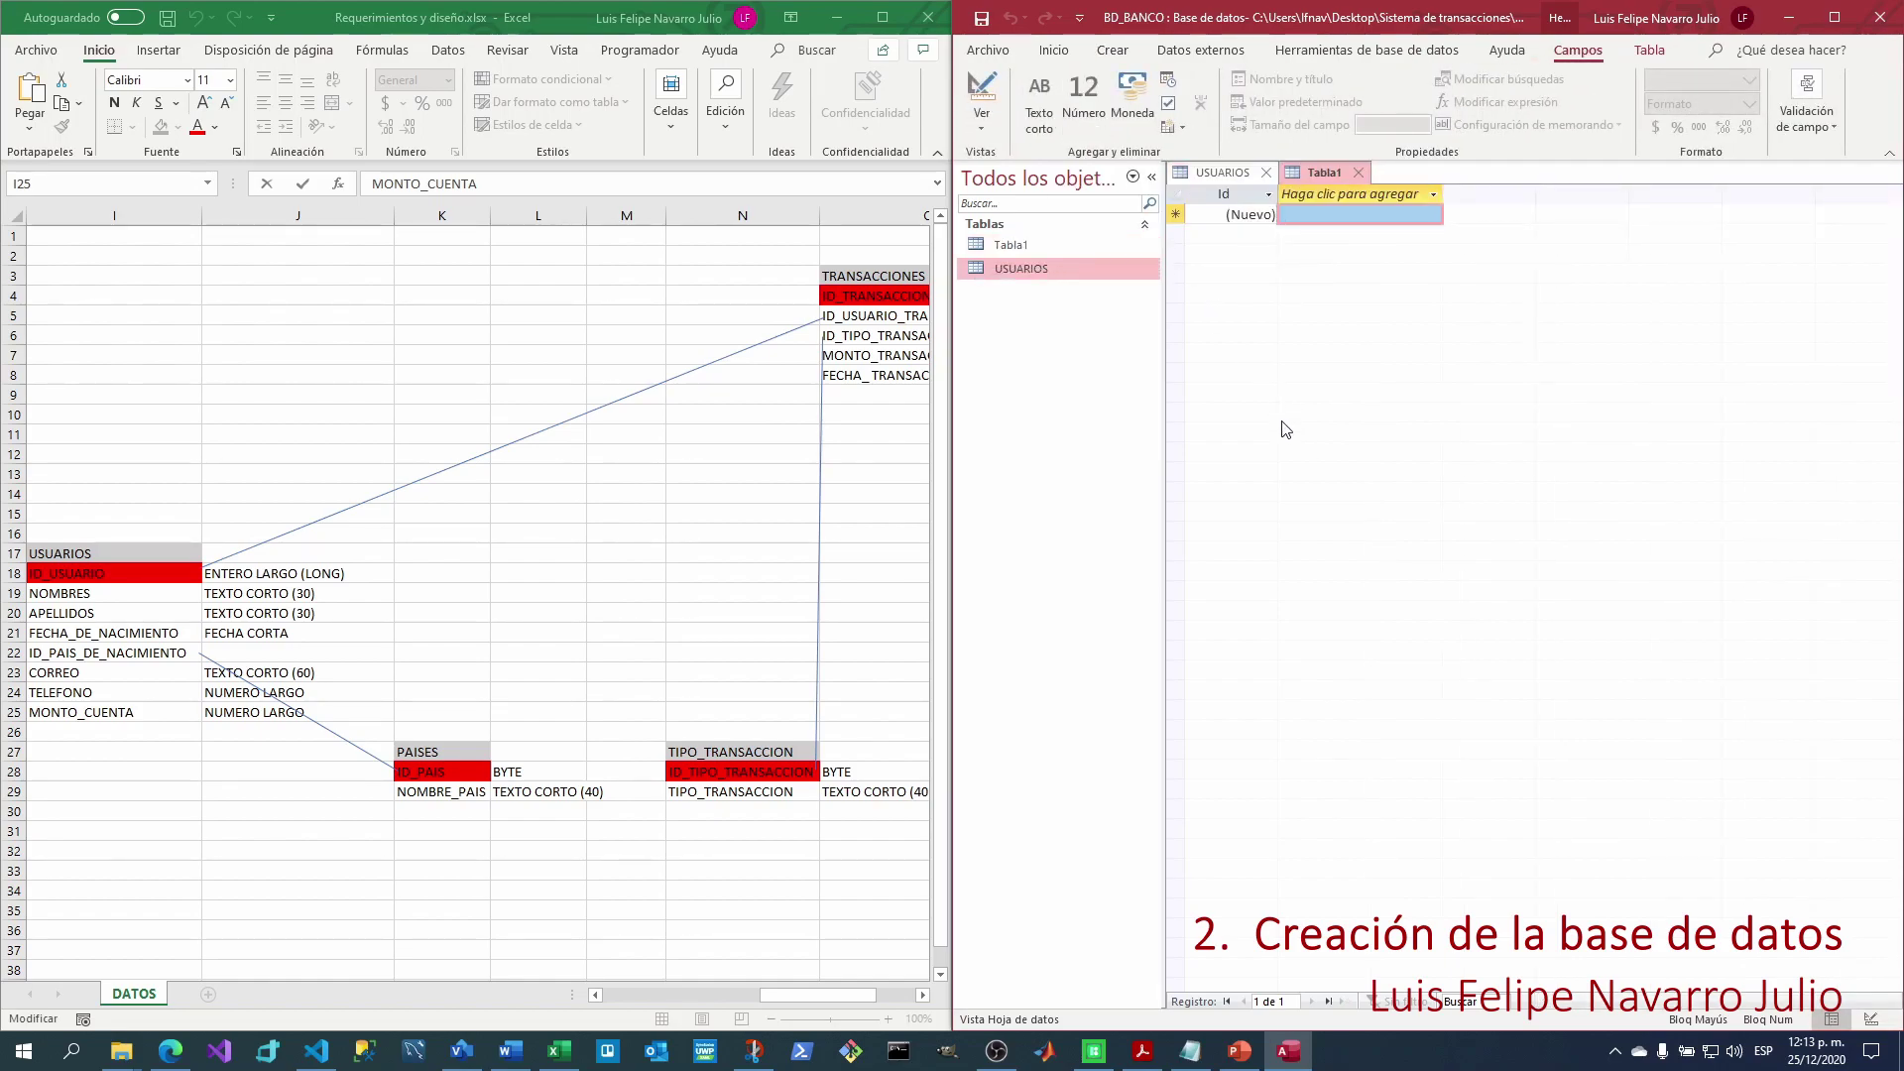
left_click(979, 84)
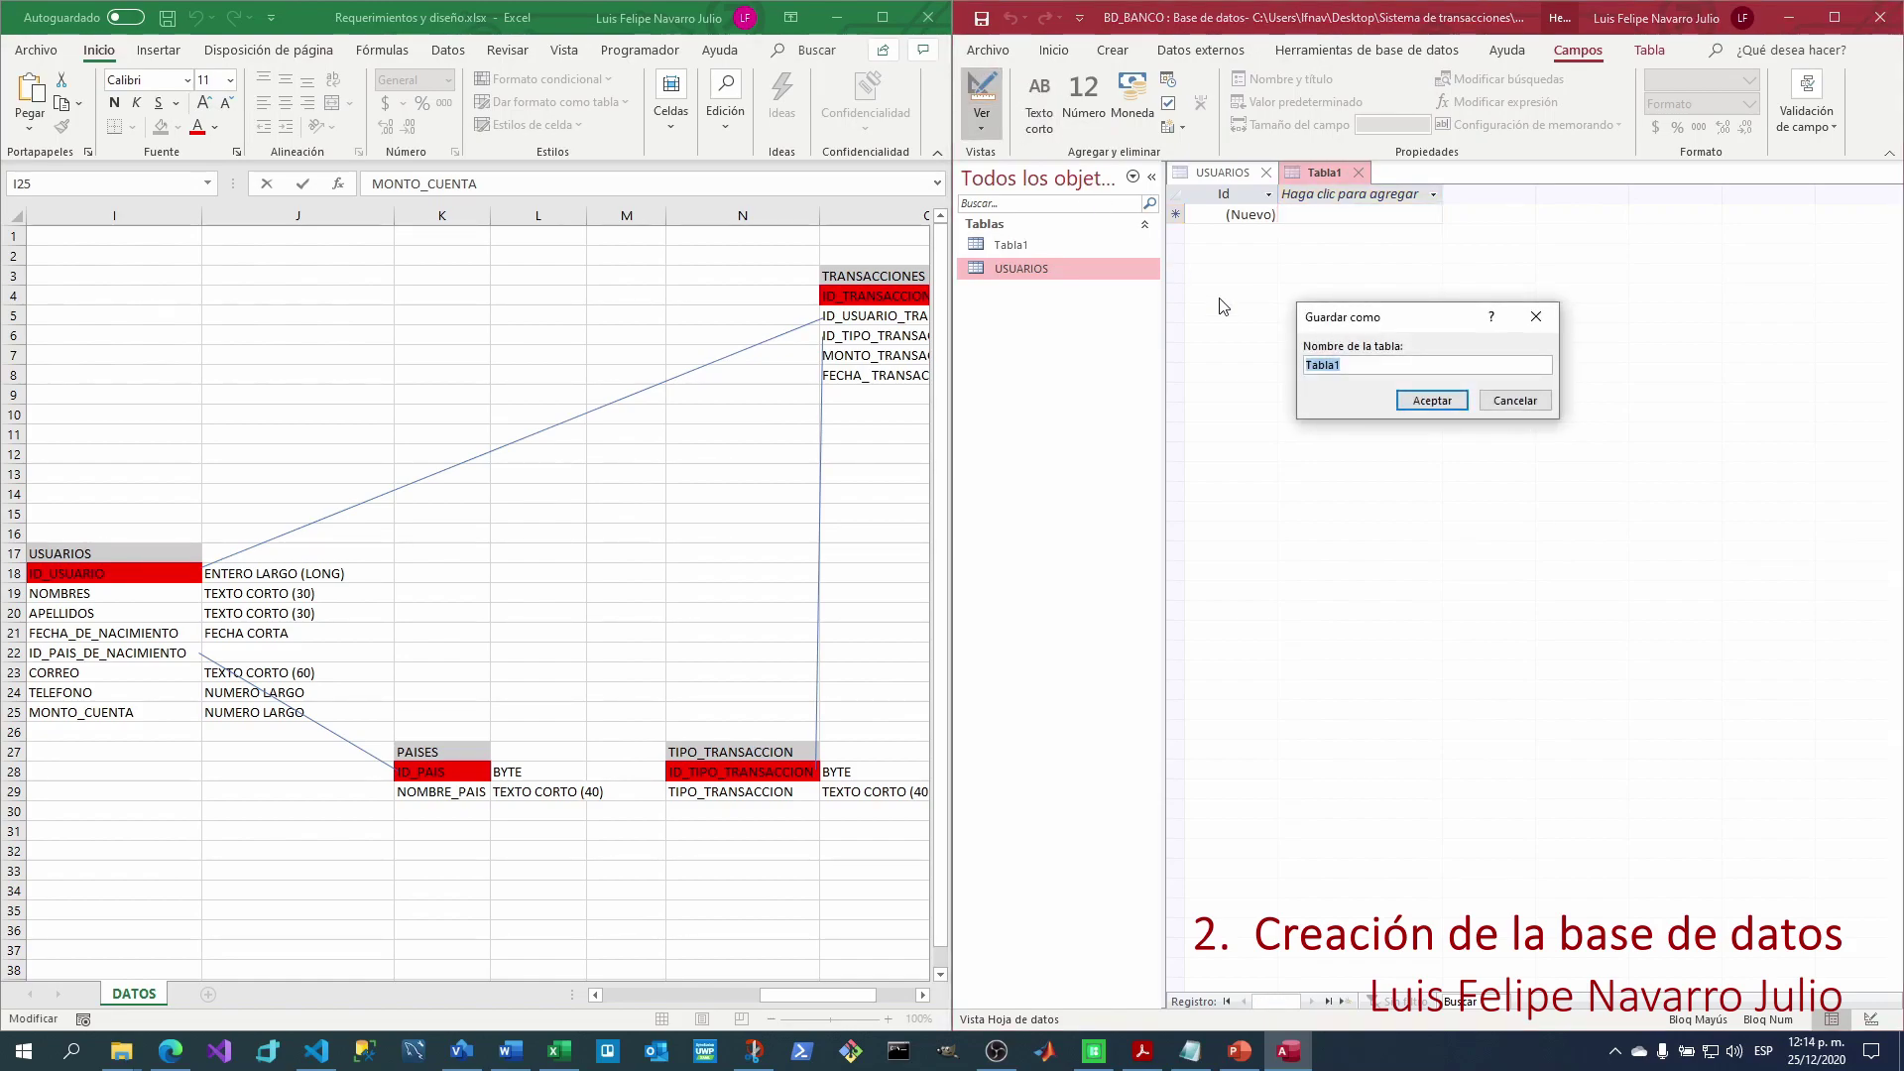
type("PA")
left_click(1434, 401)
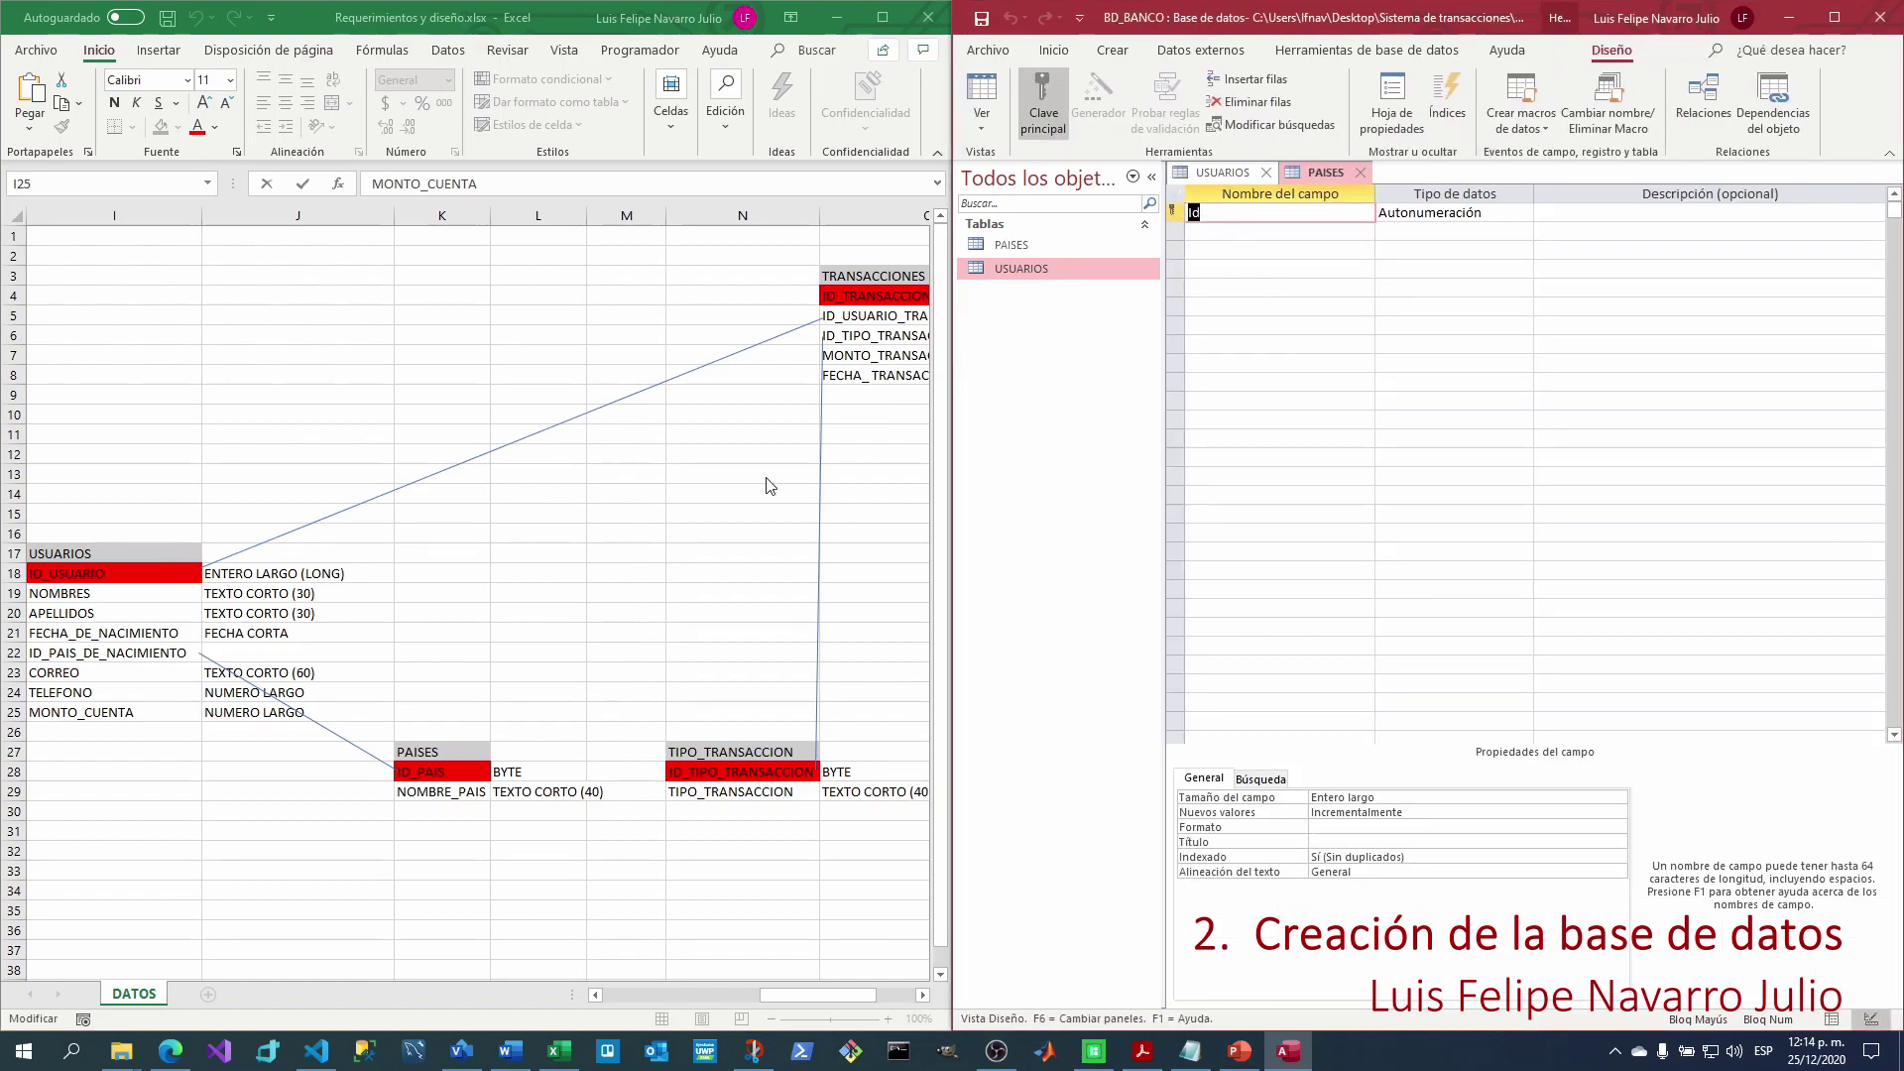
Copy the field names ID_PAIS and NOMBRE_PAIS from the worksheet into the PAISES table design.
left_click(451, 770)
left_click(451, 770)
double_click(451, 770)
key("ctrl+c")
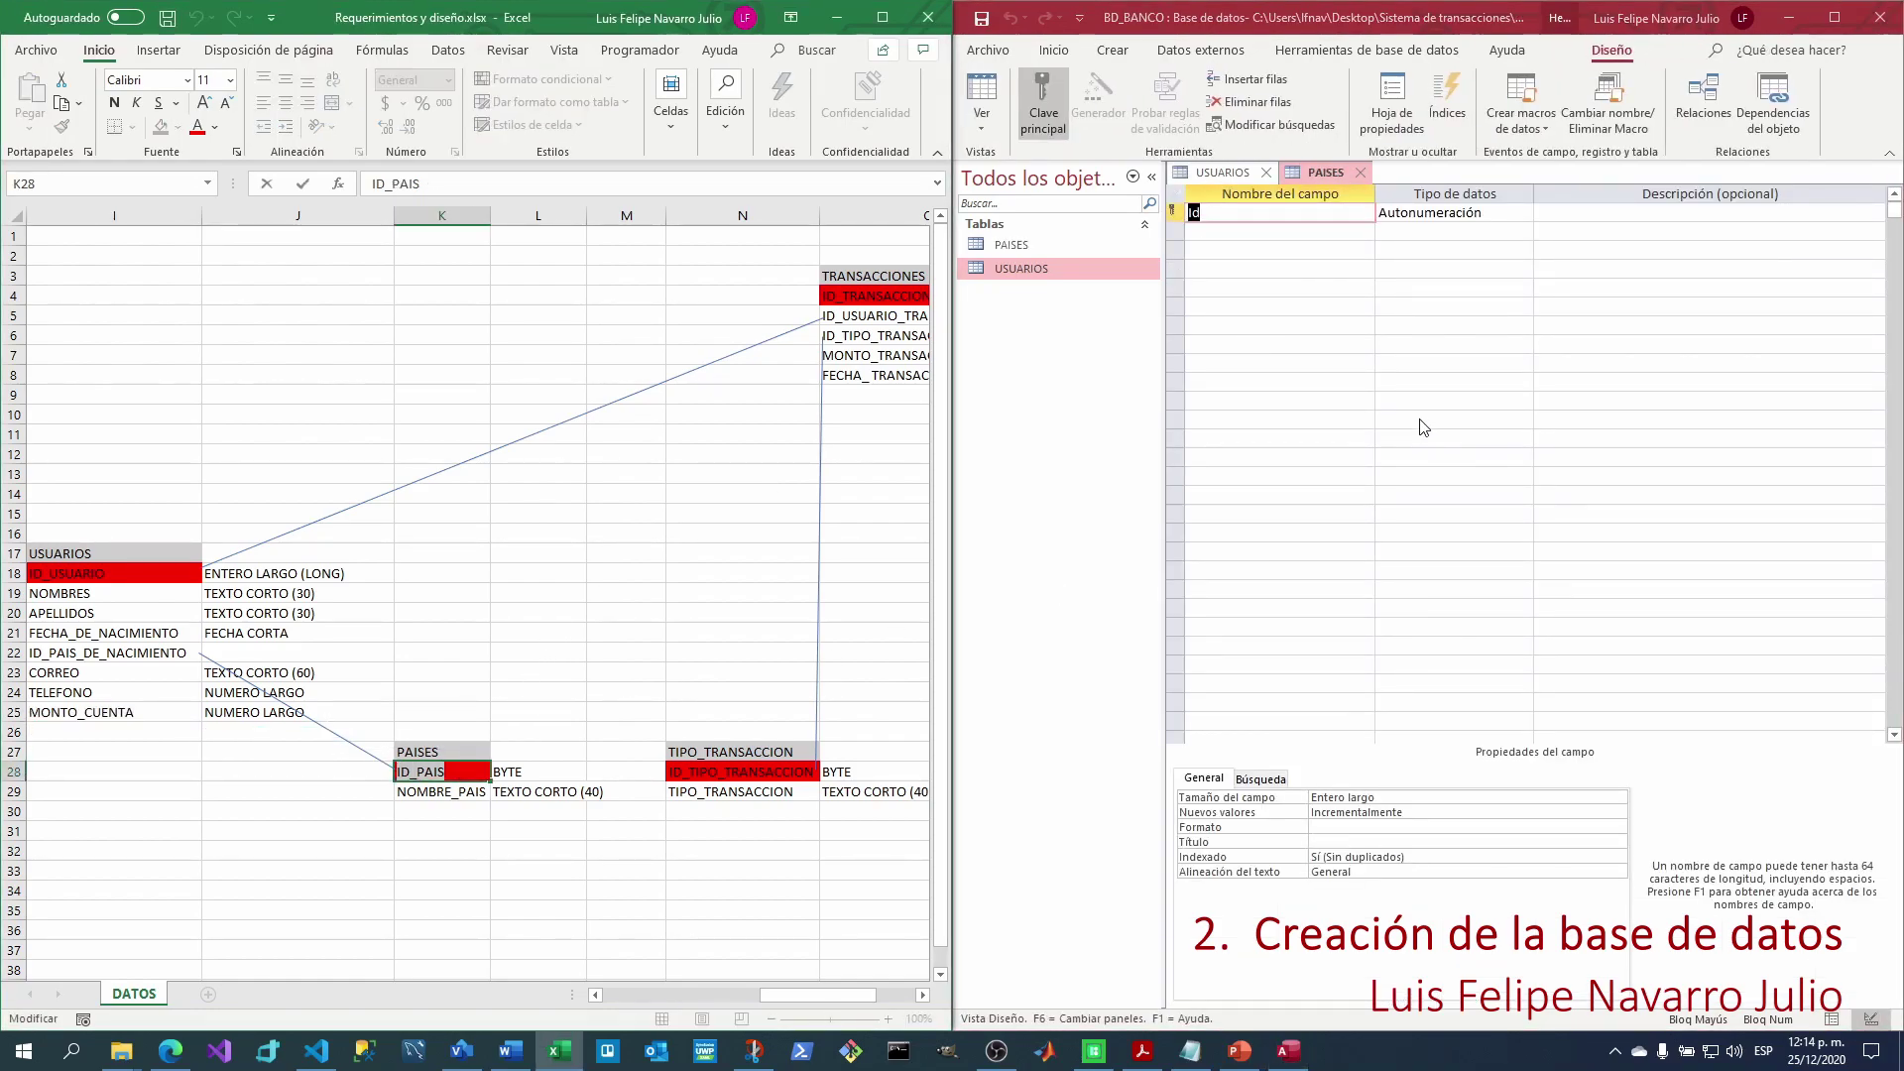
left_click(1235, 212)
key("ctrl+v")
left_click(452, 792)
double_click(453, 791)
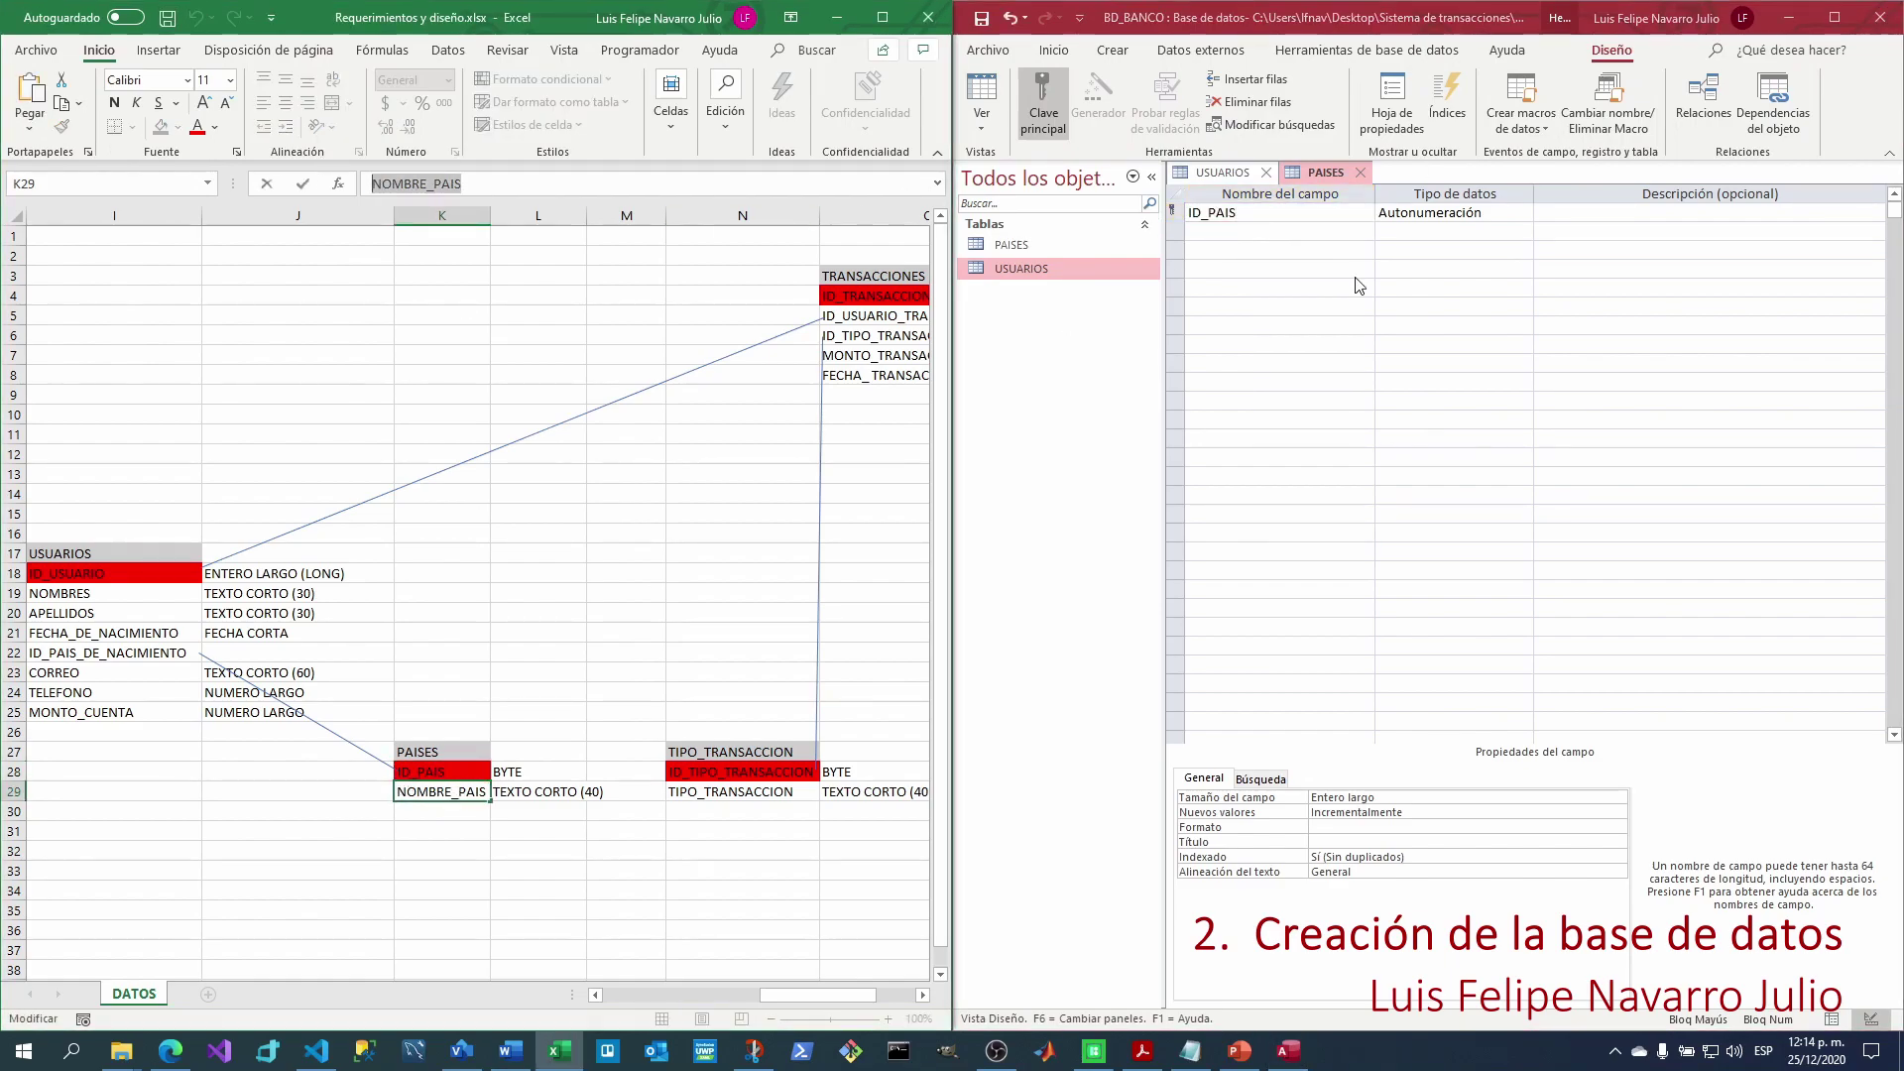
key("ctrl+c")
left_click(1235, 231)
key("ctrl+v")
Set the data type of ID_PAIS to Número, save the PAISES table and leave its design view.
left_click(1524, 213)
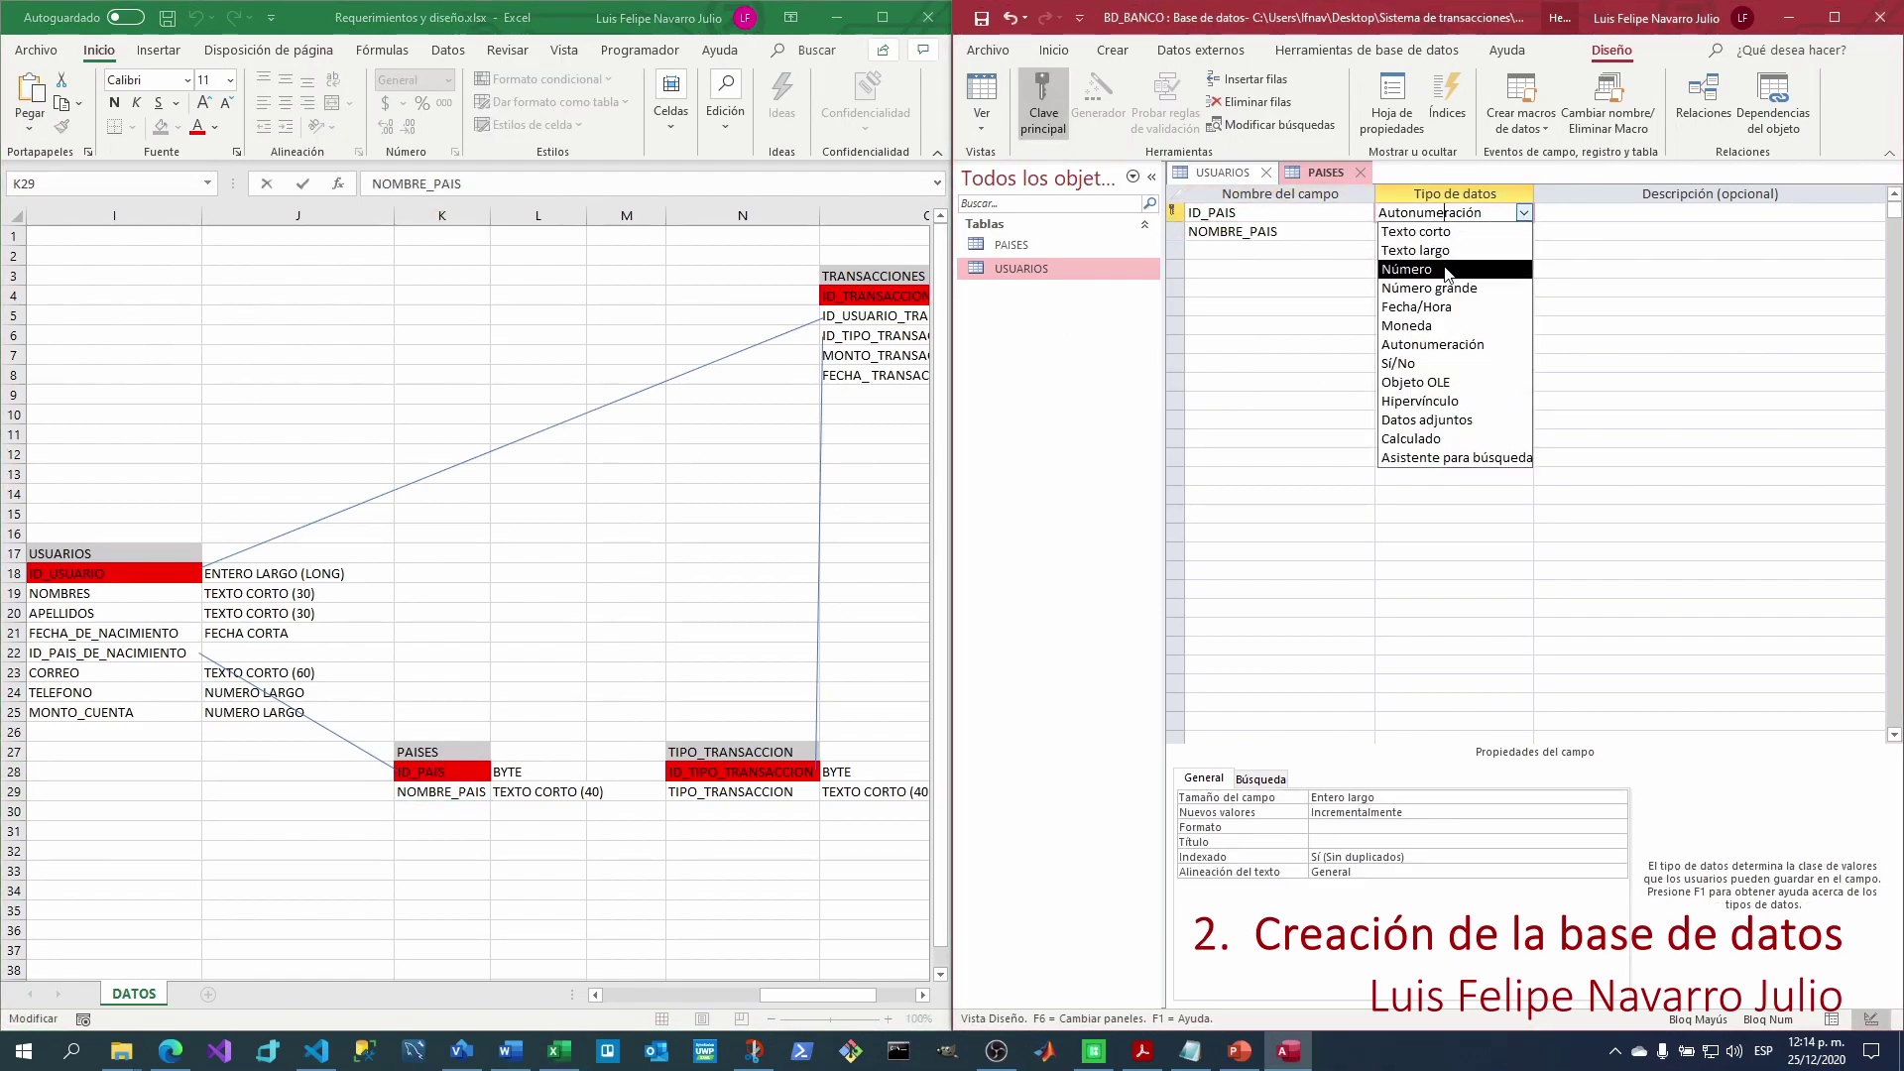
left_click(1408, 269)
key("F6")
left_click(981, 18)
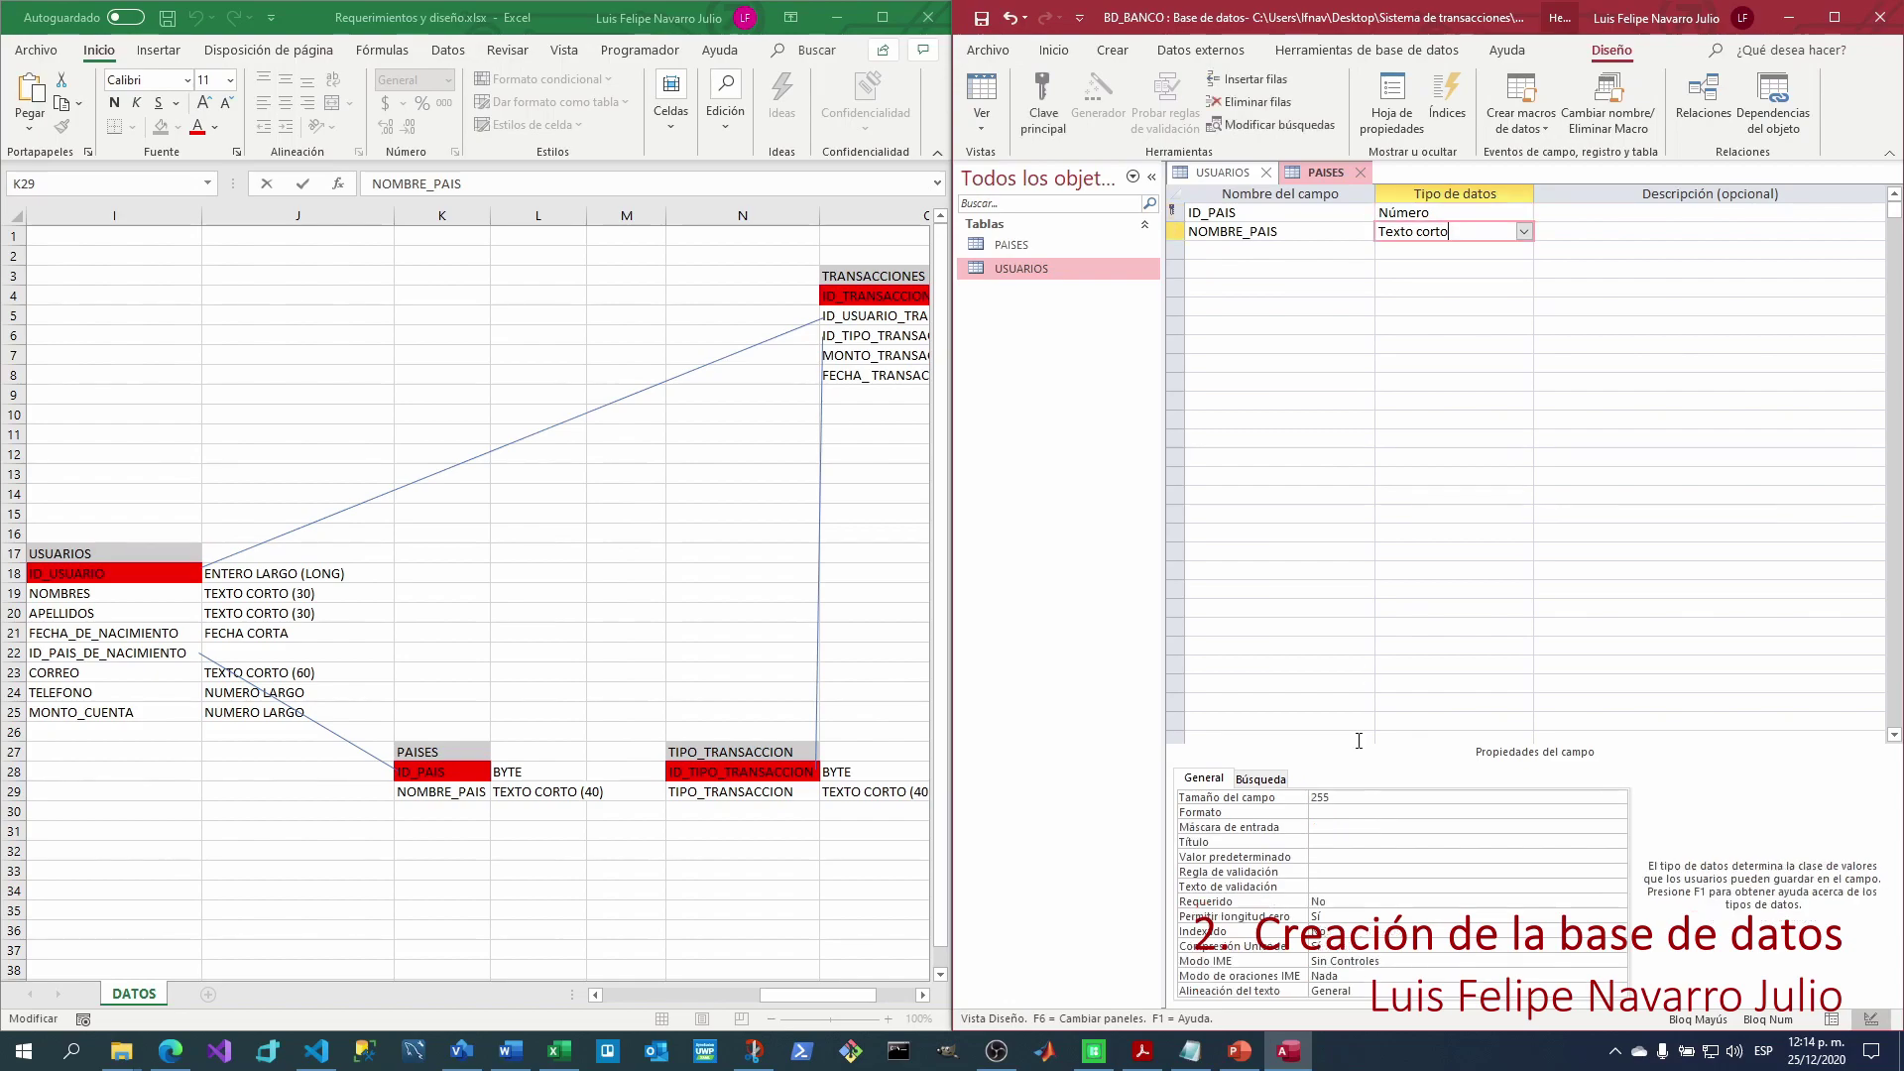
left_click(982, 99)
Create another table and save it as TIPO_TRANSACCION, using the name from the worksheet.
left_click(1112, 50)
left_click(1051, 99)
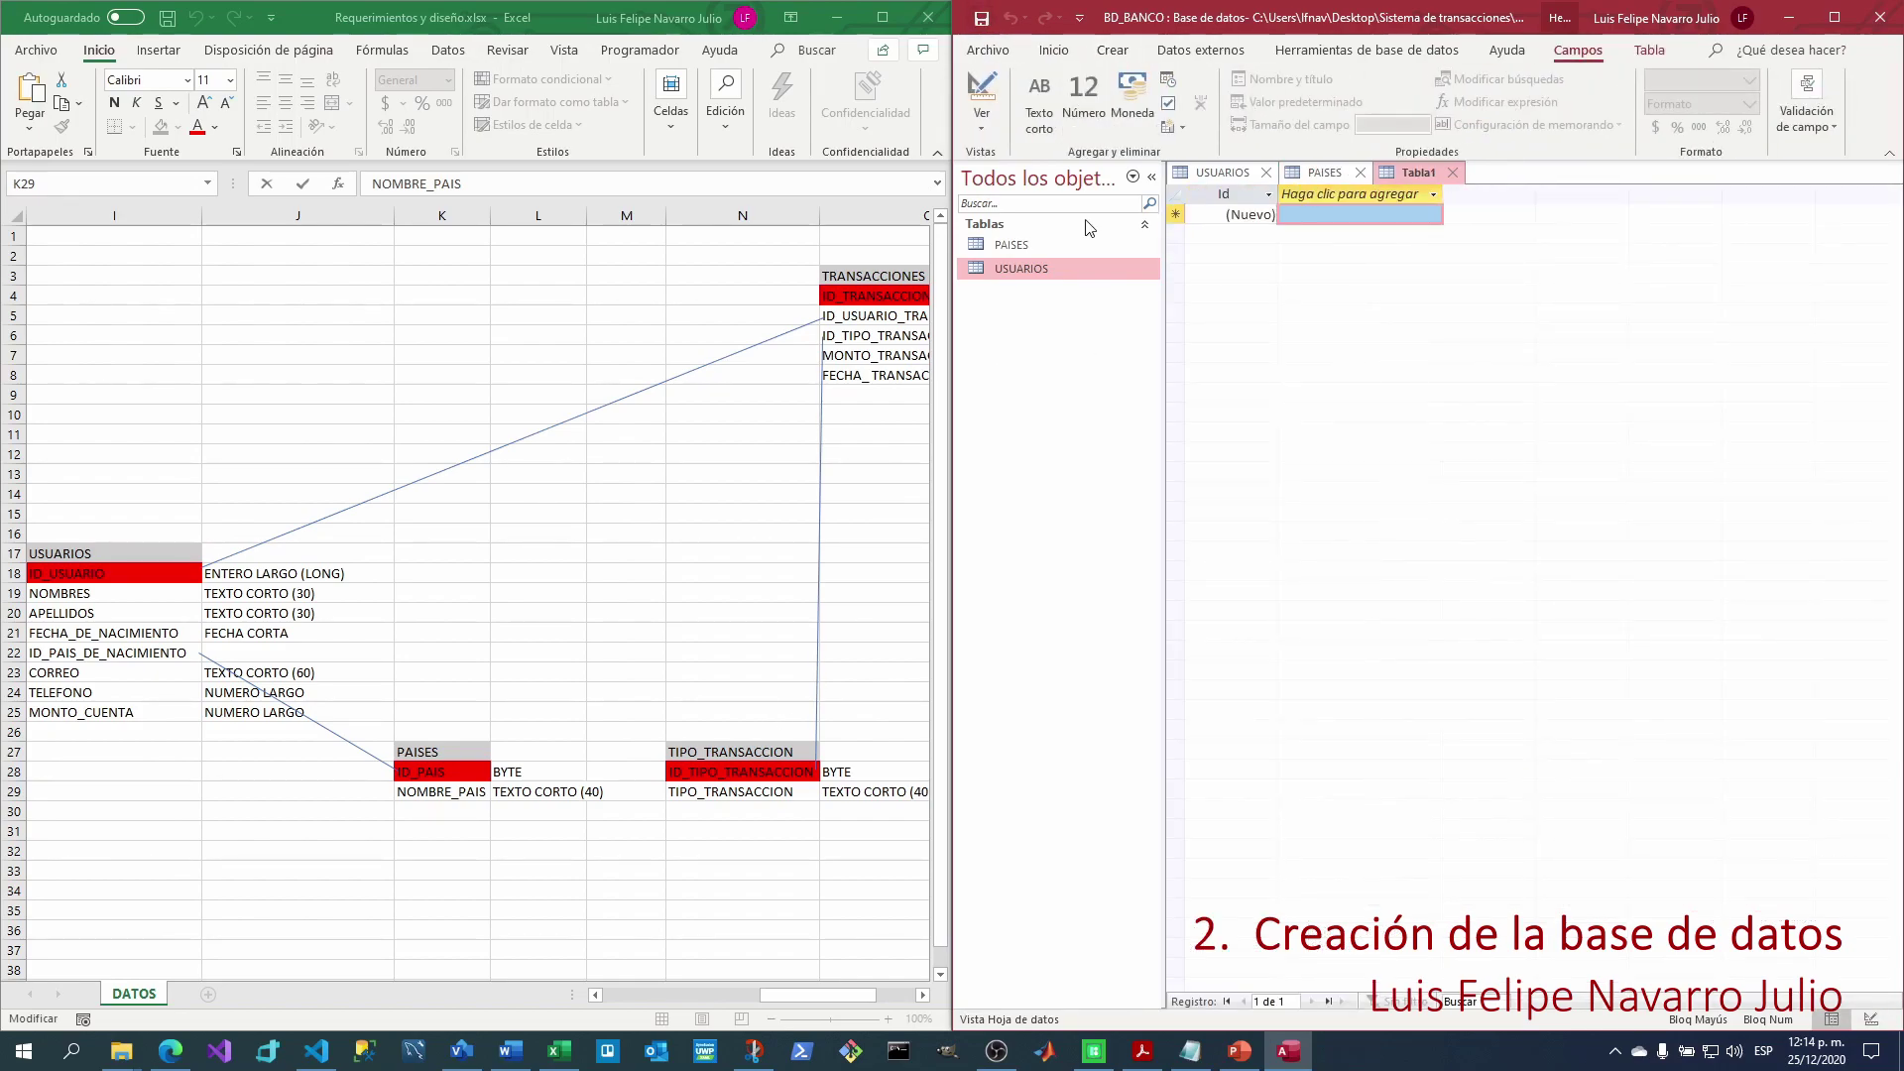
left_click(981, 18)
left_click(742, 752)
left_click(1473, 409)
key("ctrl+v")
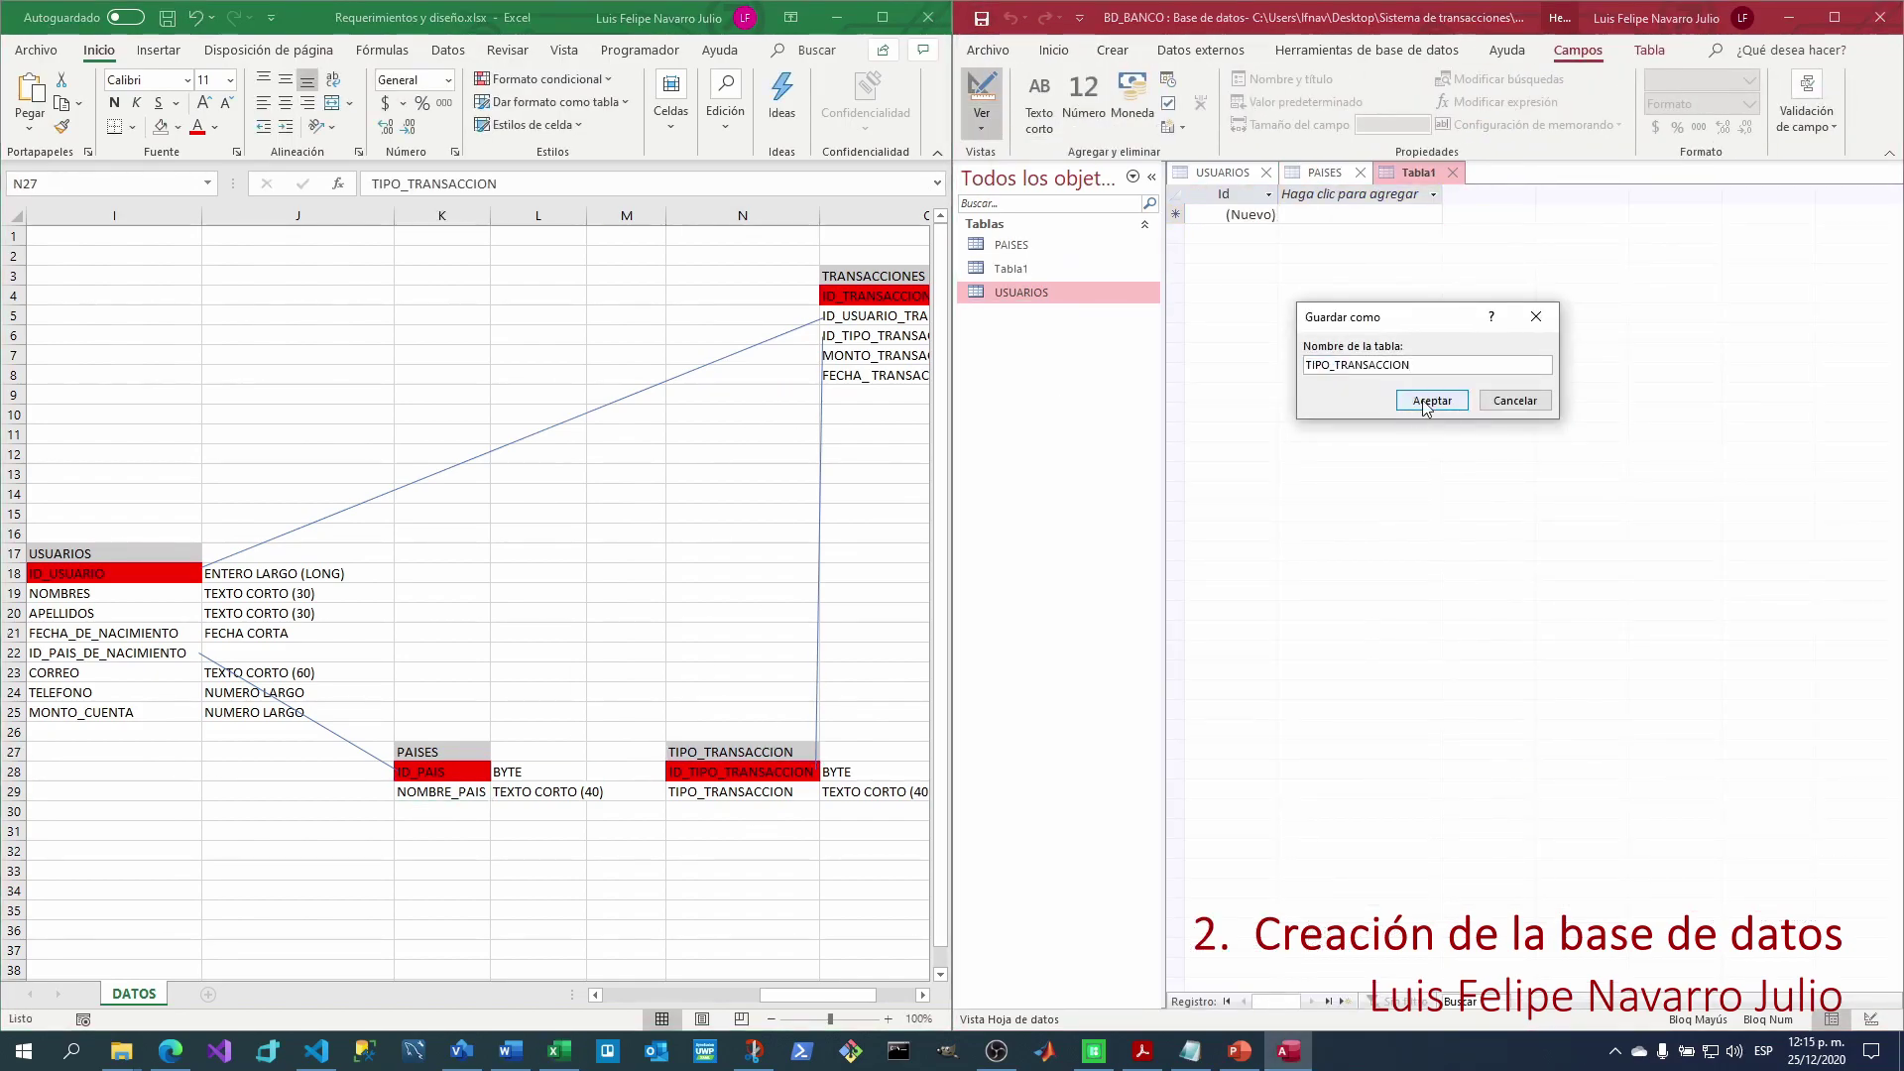
left_click(1432, 400)
Copy the field names ID_TIPO_TRANSACCION and TIPO_TRANSACCION from the worksheet into the new table's design.
left_click(743, 772)
left_click_drag(567, 182, 365, 182)
key("ctrl+c")
double_click(1196, 212)
key("ctrl+v")
left_click(765, 790)
key("ctrl+c")
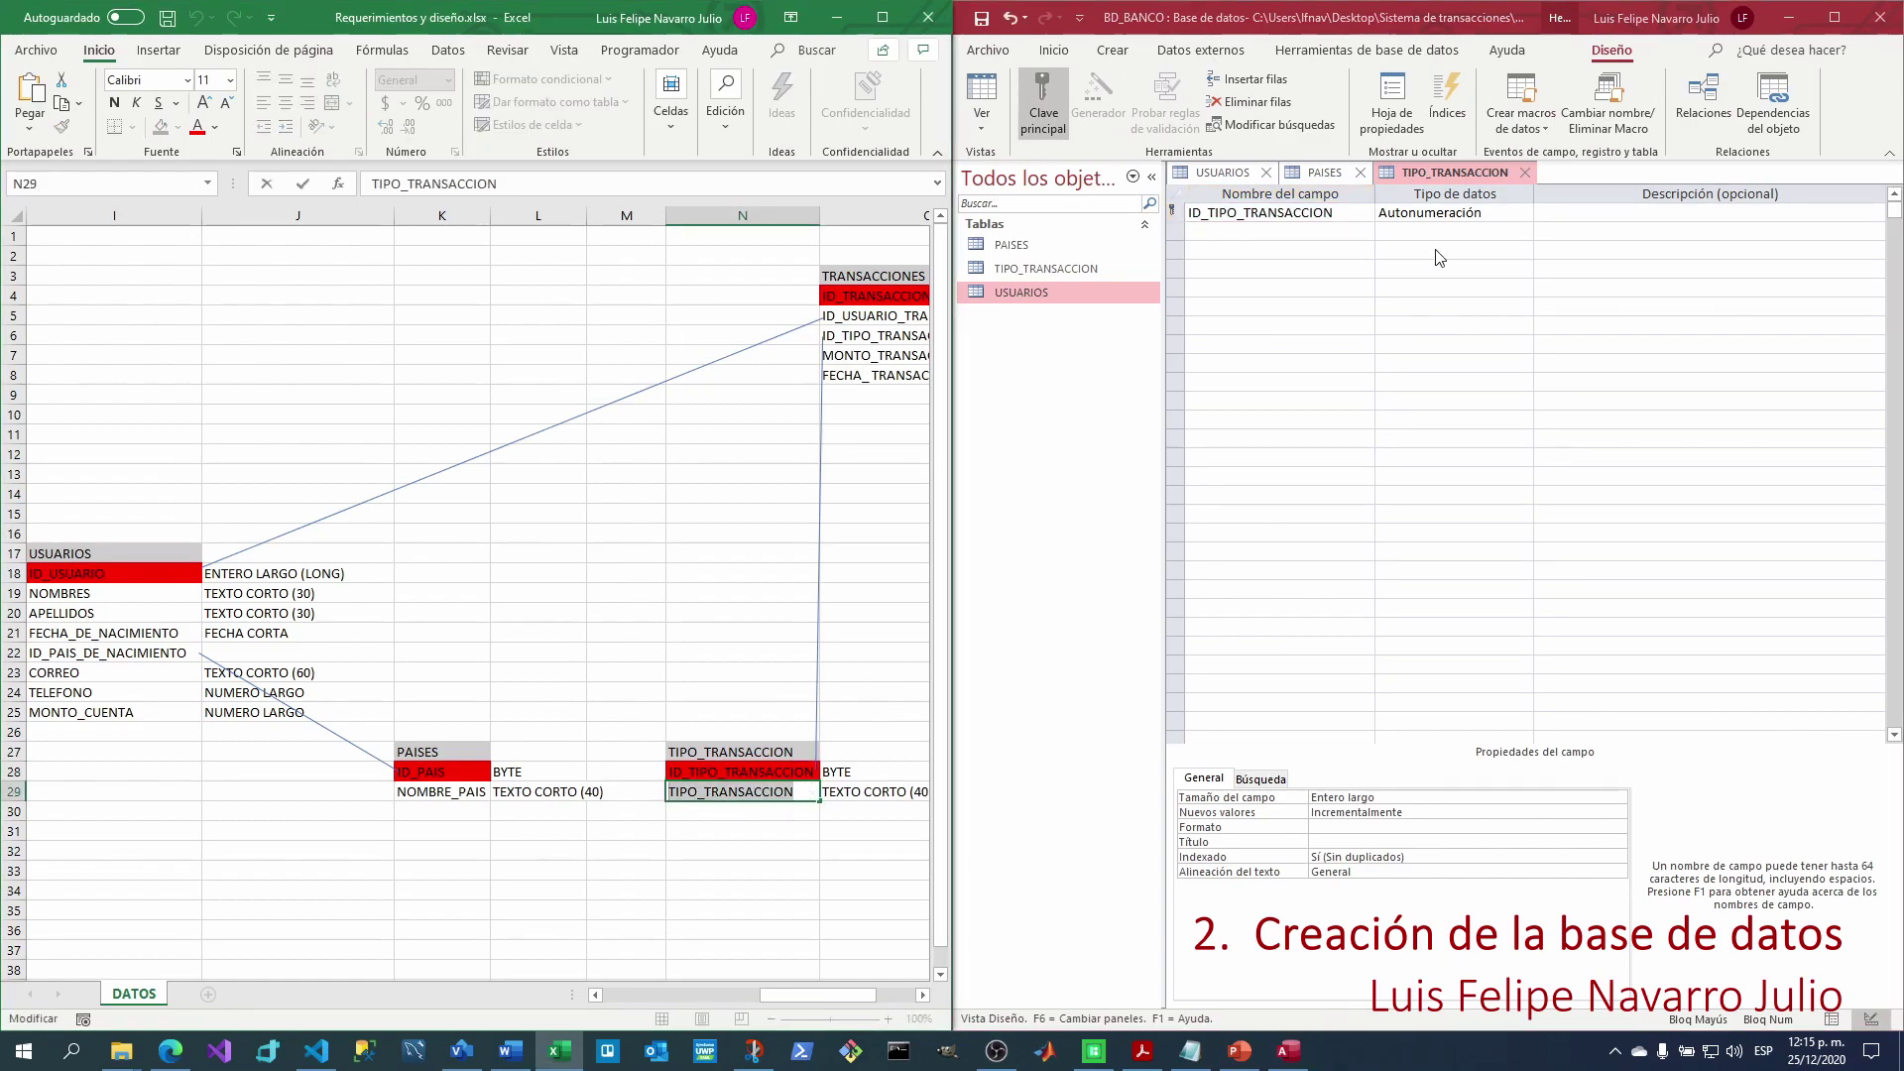
left_click(1250, 231)
key("ctrl+v")
Set ID_TIPO_TRANSACCION to Número with field size Byte, and TIPO_TRANSACCION to Texto corto with field size 40.
left_click(1524, 212)
left_click(1406, 269)
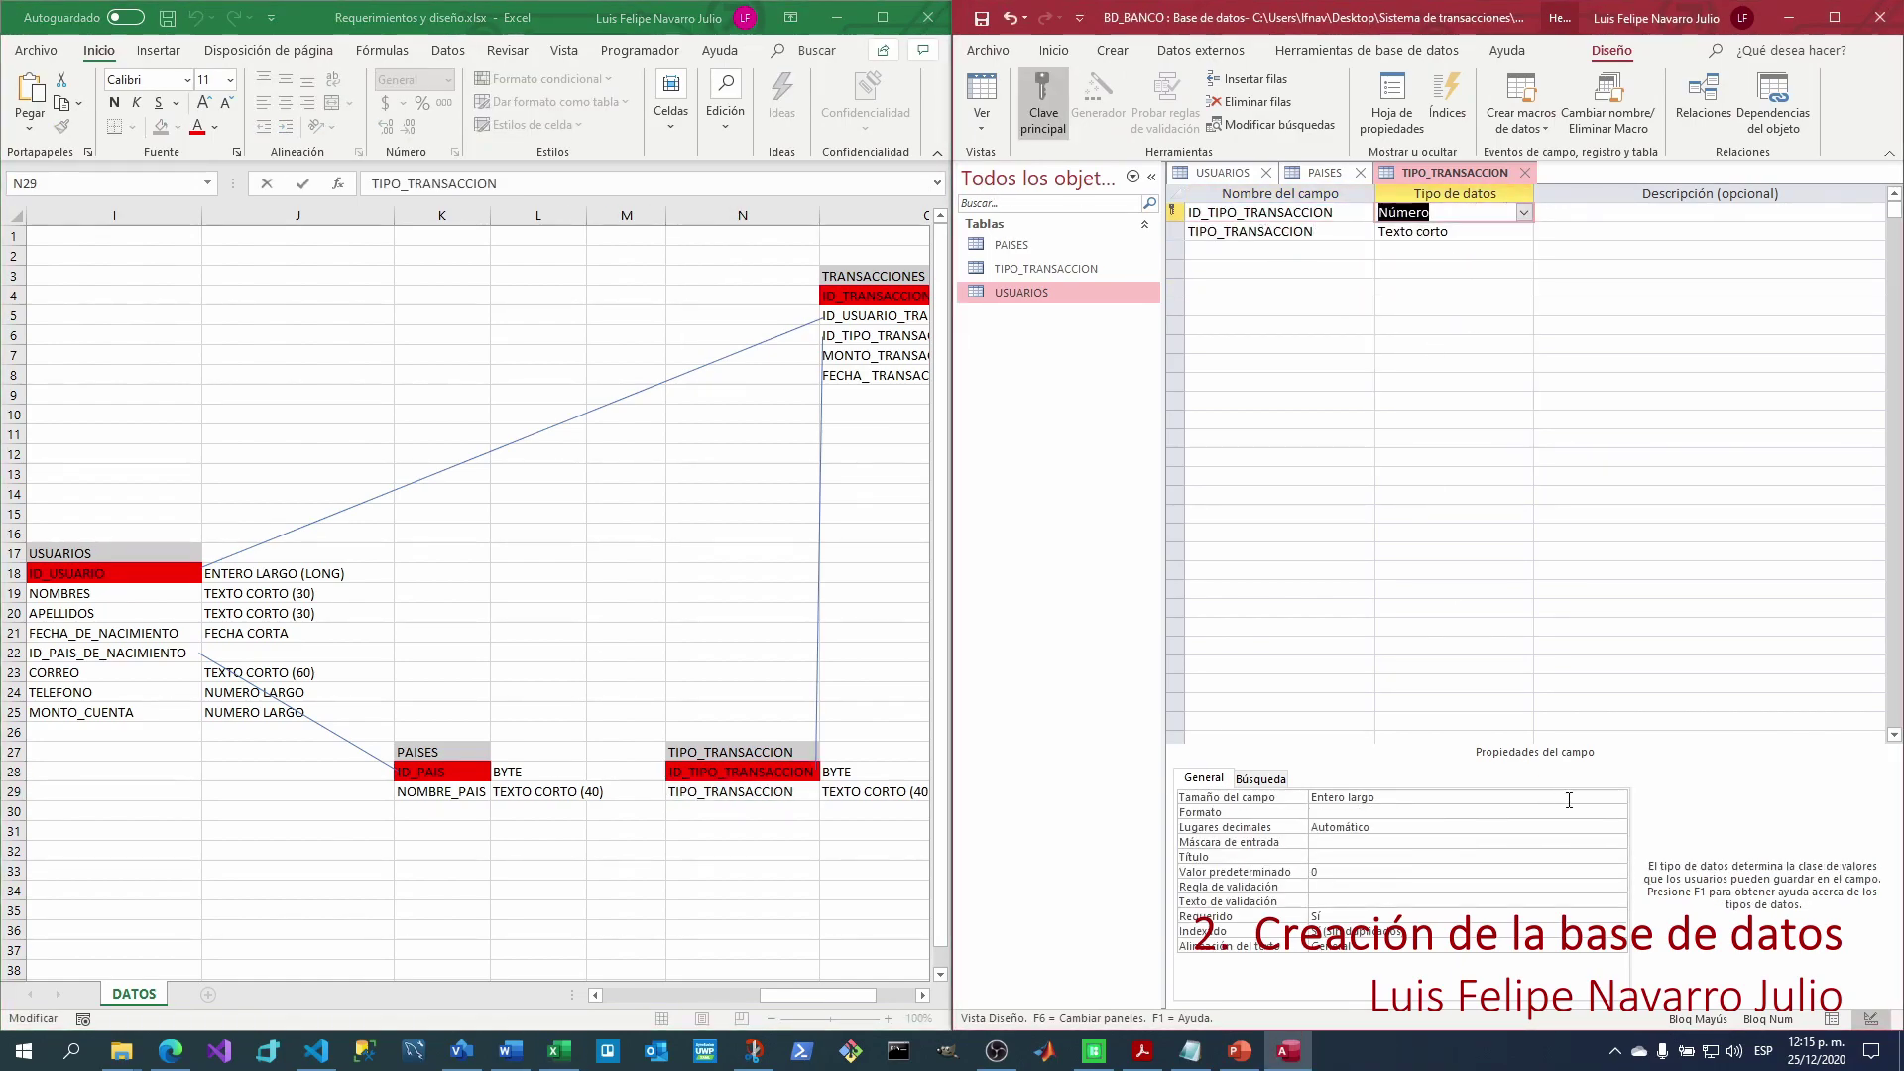
left_click(1448, 231)
left_click(1523, 231)
left_click(1416, 250)
double_click(1317, 797)
type("40")
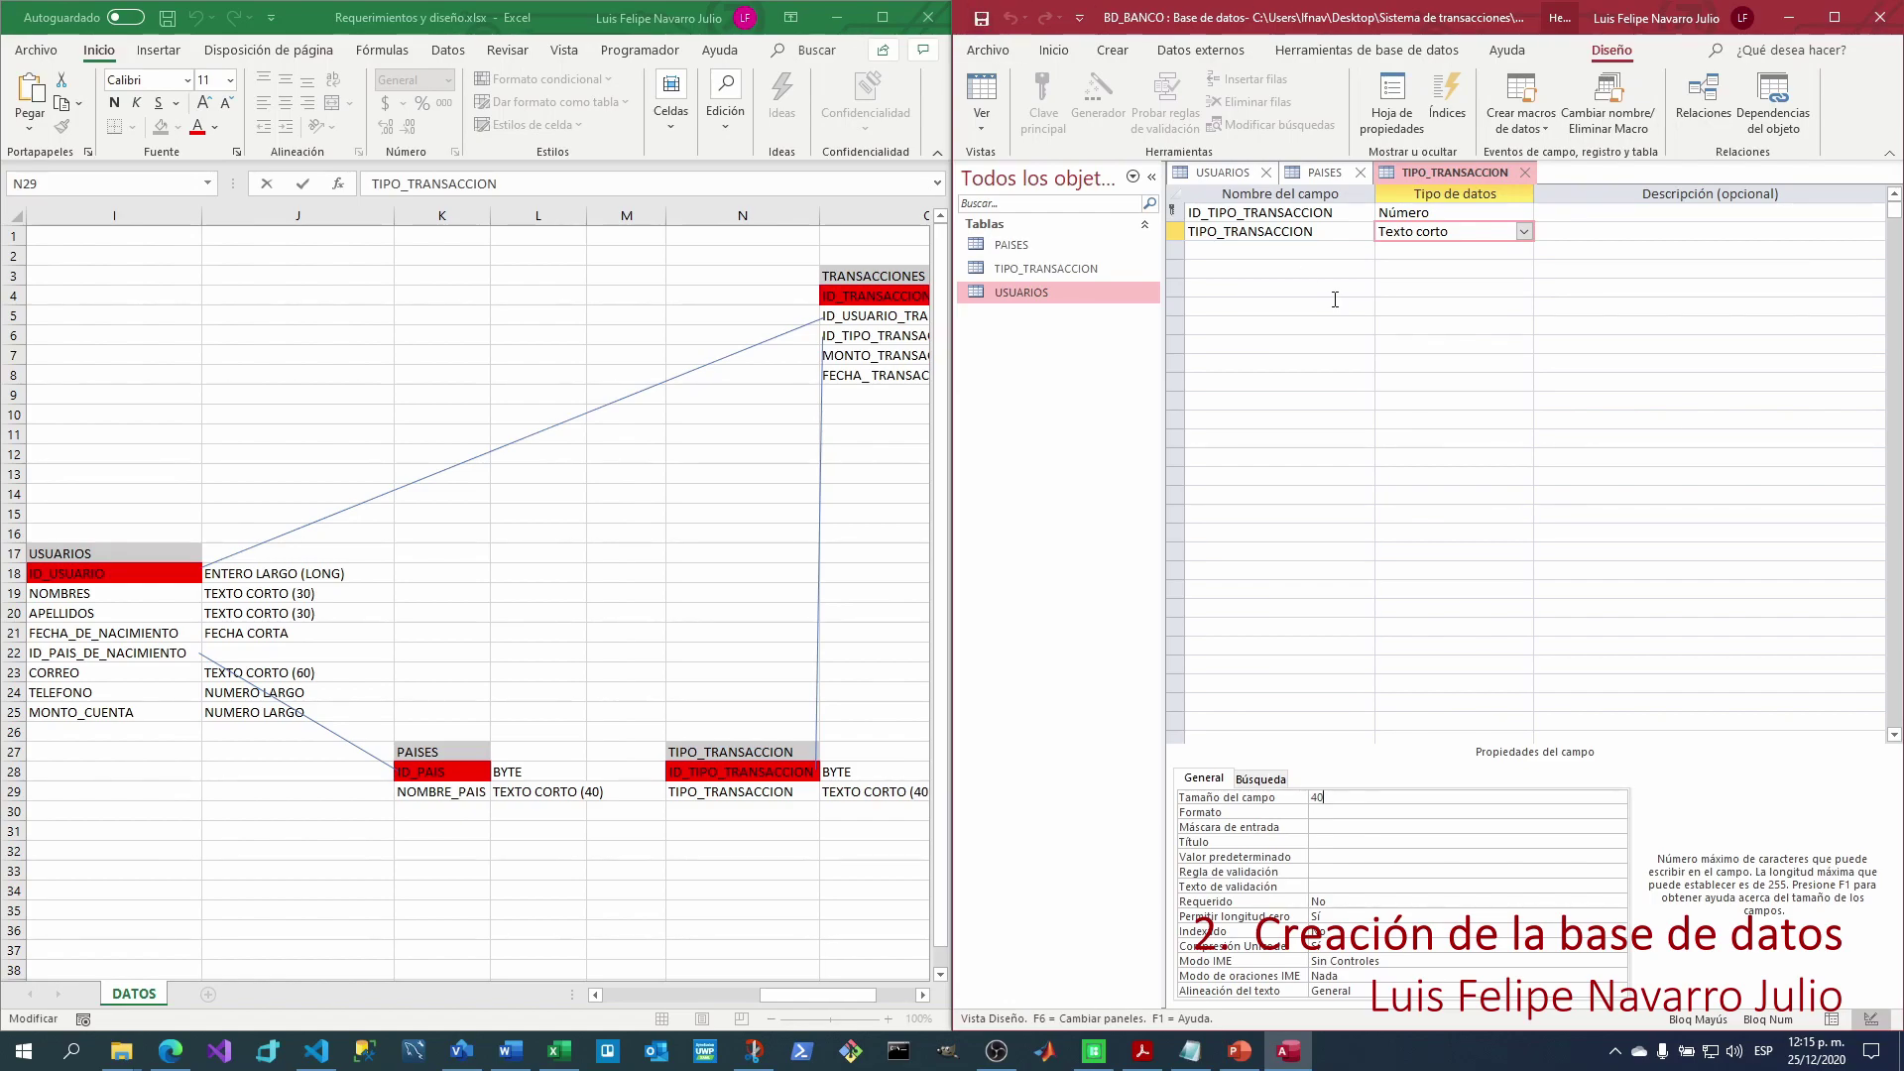
Examine the primary key setting of the ID_TIPO_TRANSACCION field.
left_click(1173, 211)
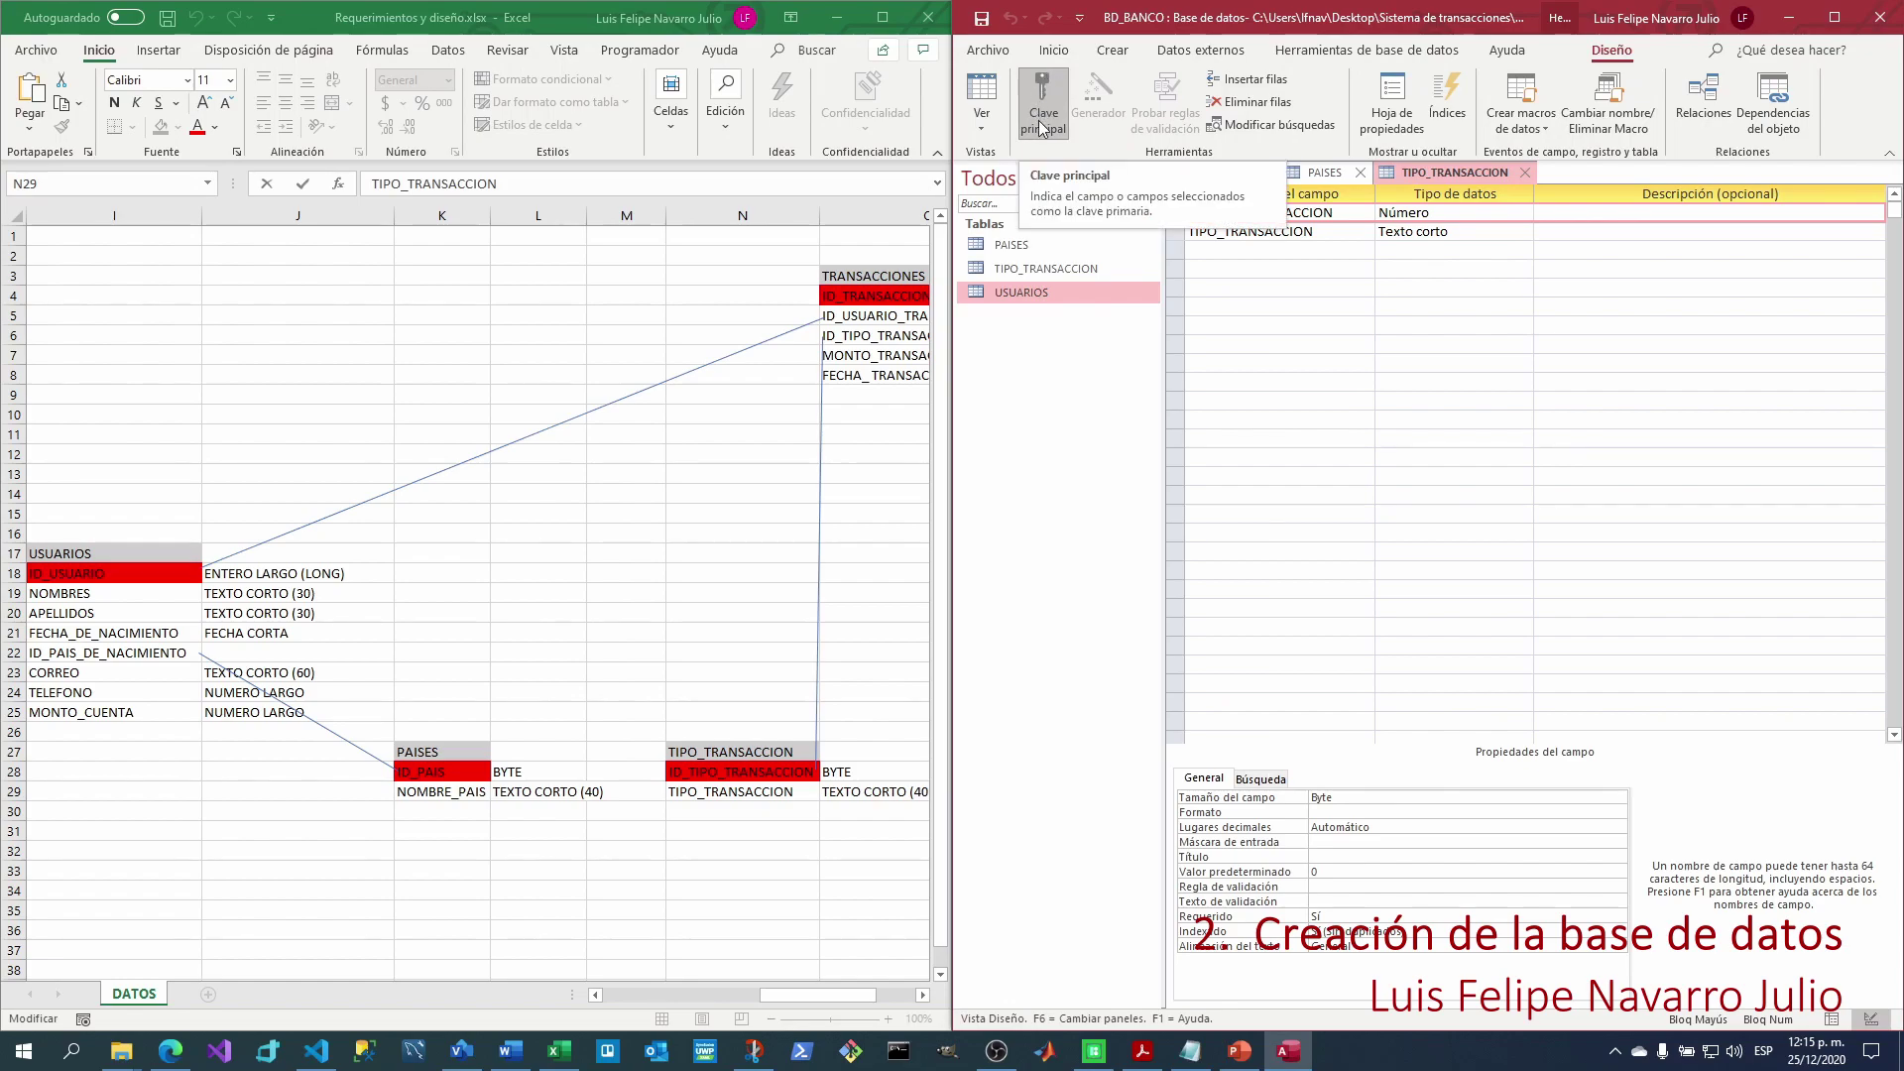
left_click(1298, 321)
left_click(1183, 211)
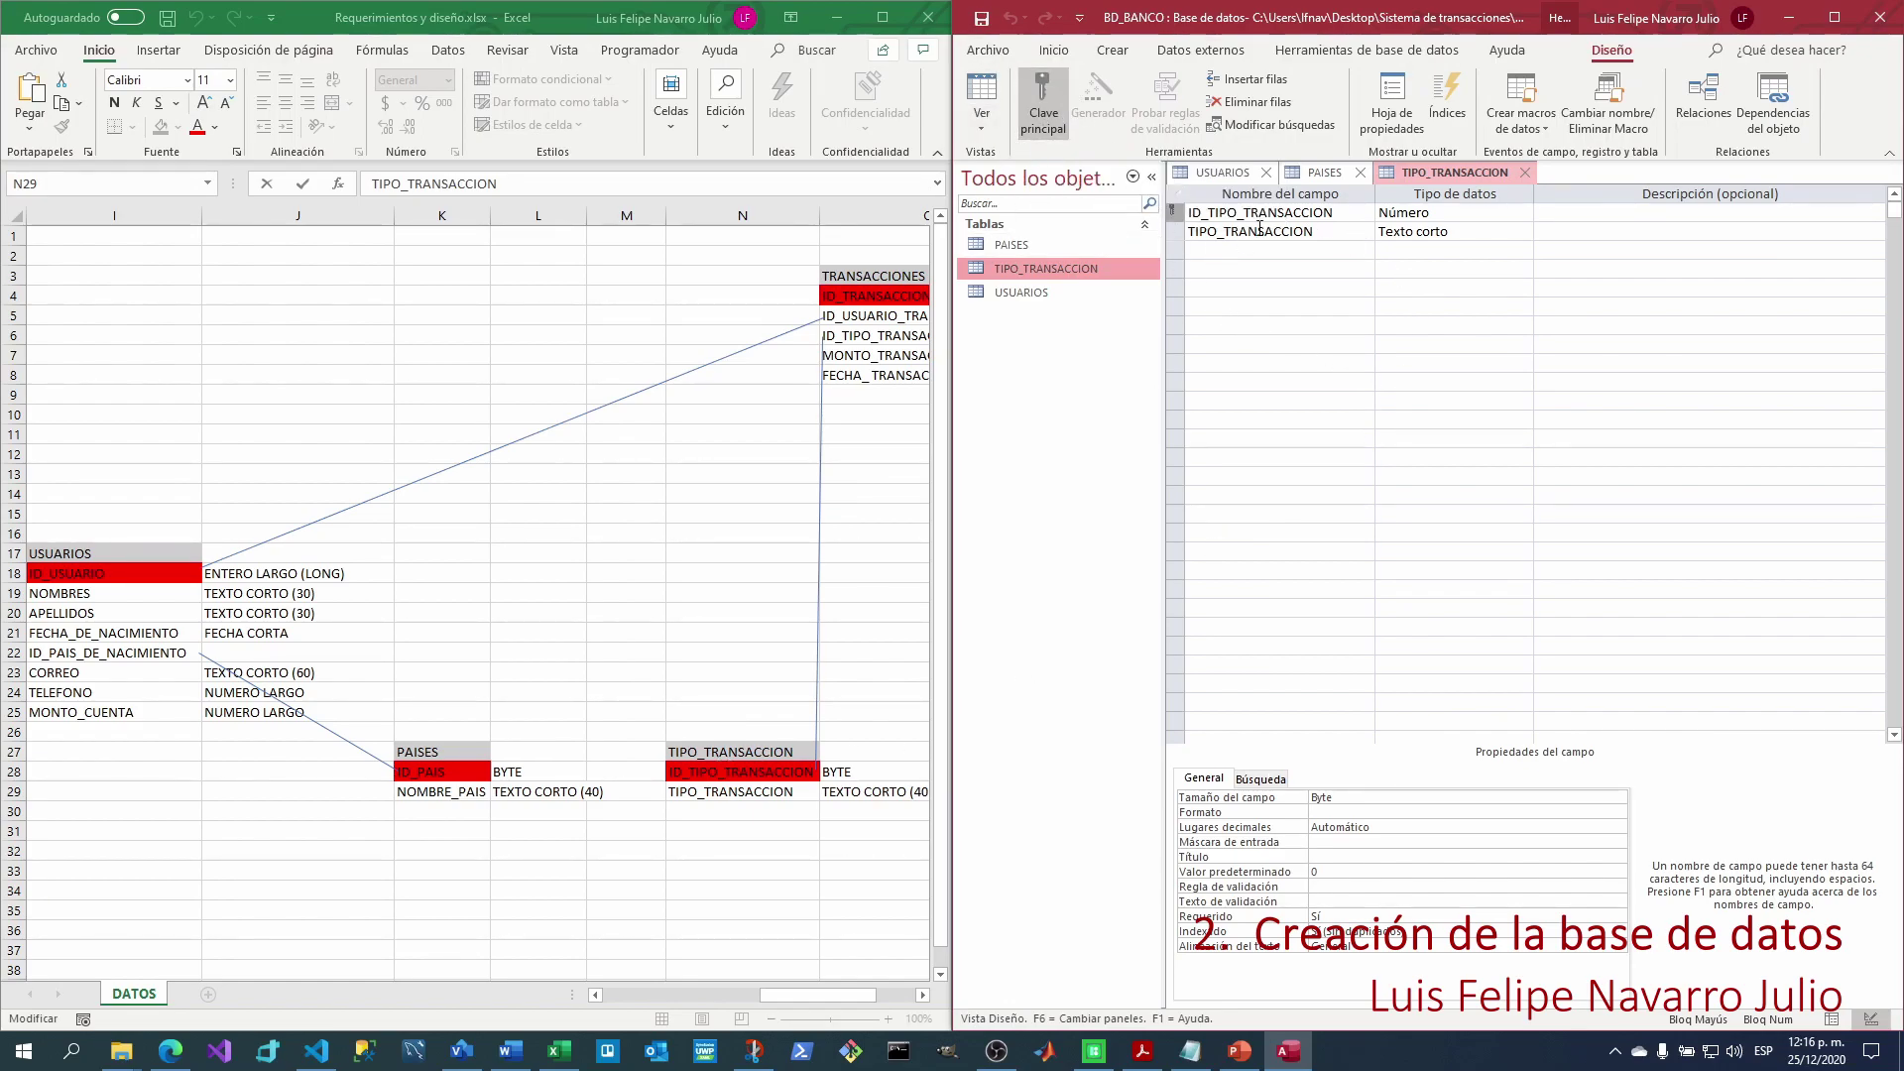
Switch TIPO_TRANSACCION to datasheet view and close the three open tables.
left_click(1021, 292)
left_click(982, 100)
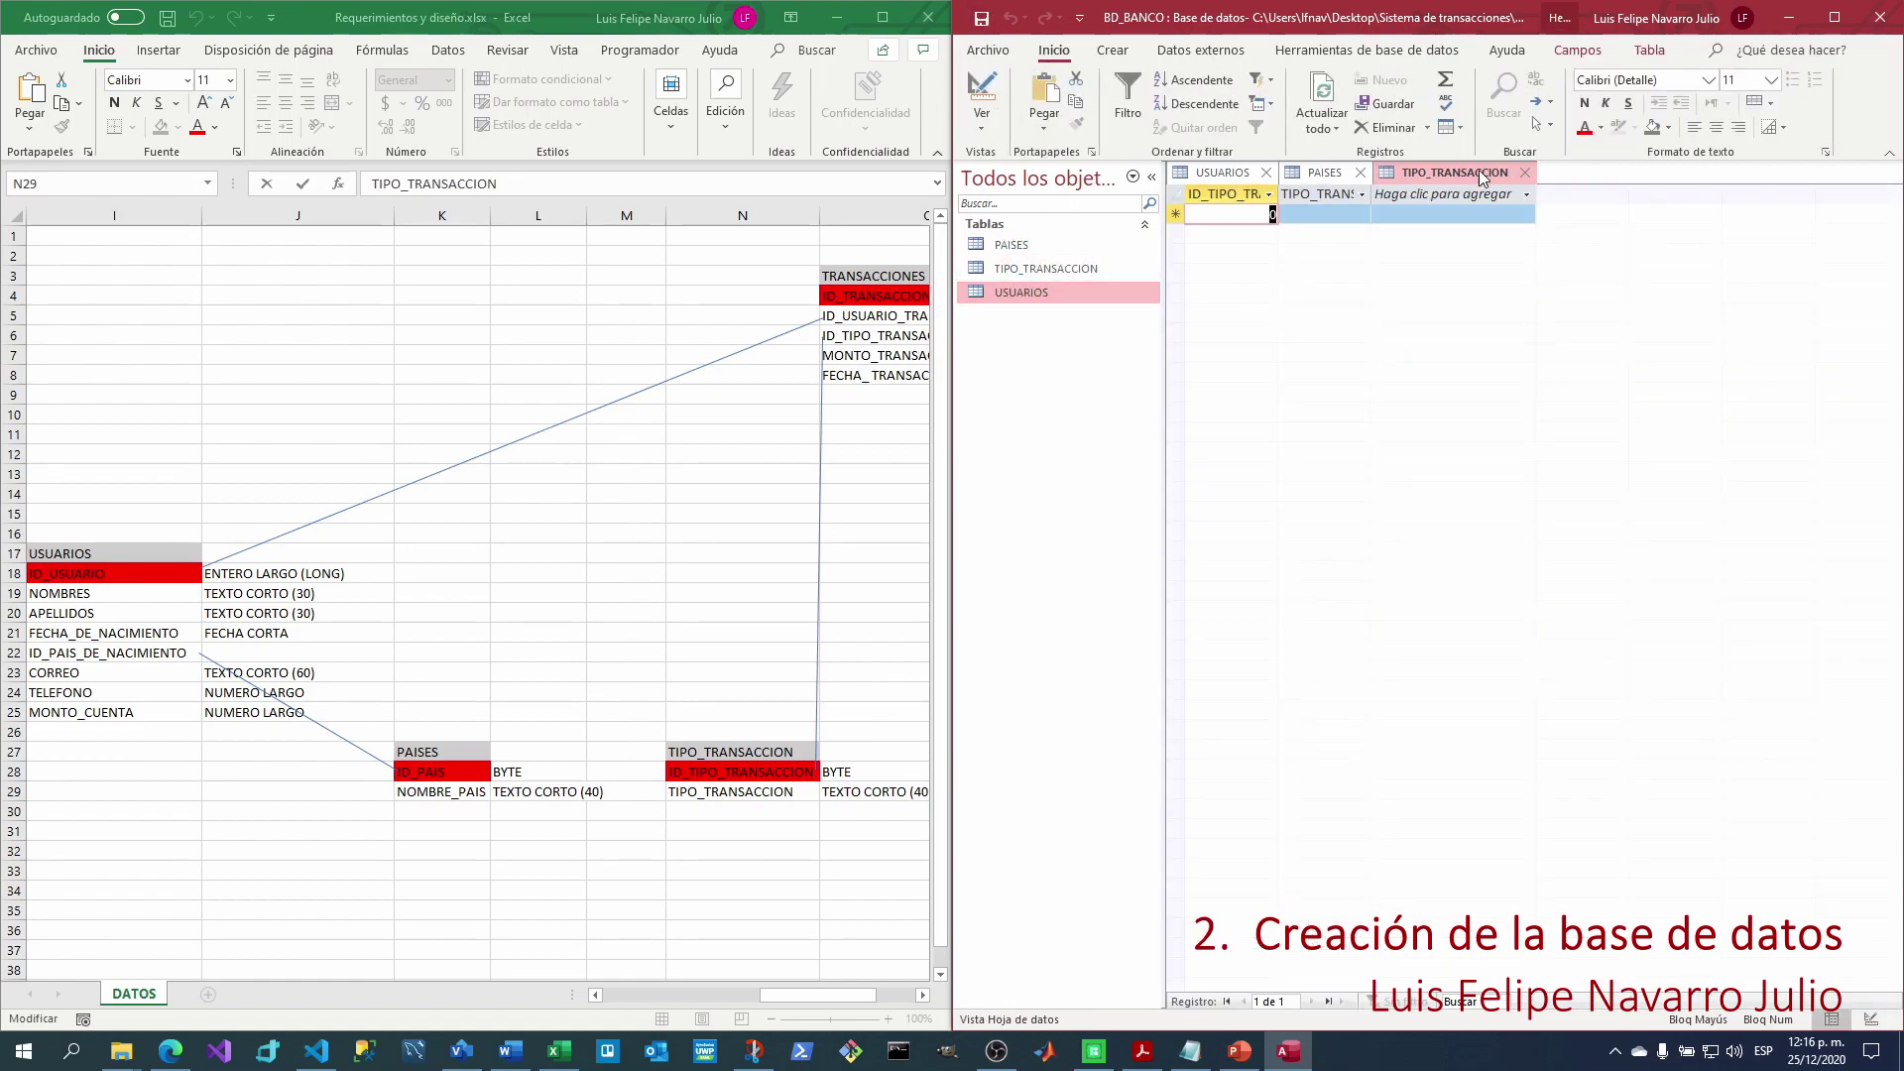
left_click(1526, 173)
left_click(1364, 173)
left_click(1266, 172)
Create a new table and save it as TRANSACCIONES, using the name from the worksheet.
left_click(1113, 51)
left_click(1127, 104)
left_click_drag(823, 998, 841, 997)
left_click(560, 295)
left_click(561, 275)
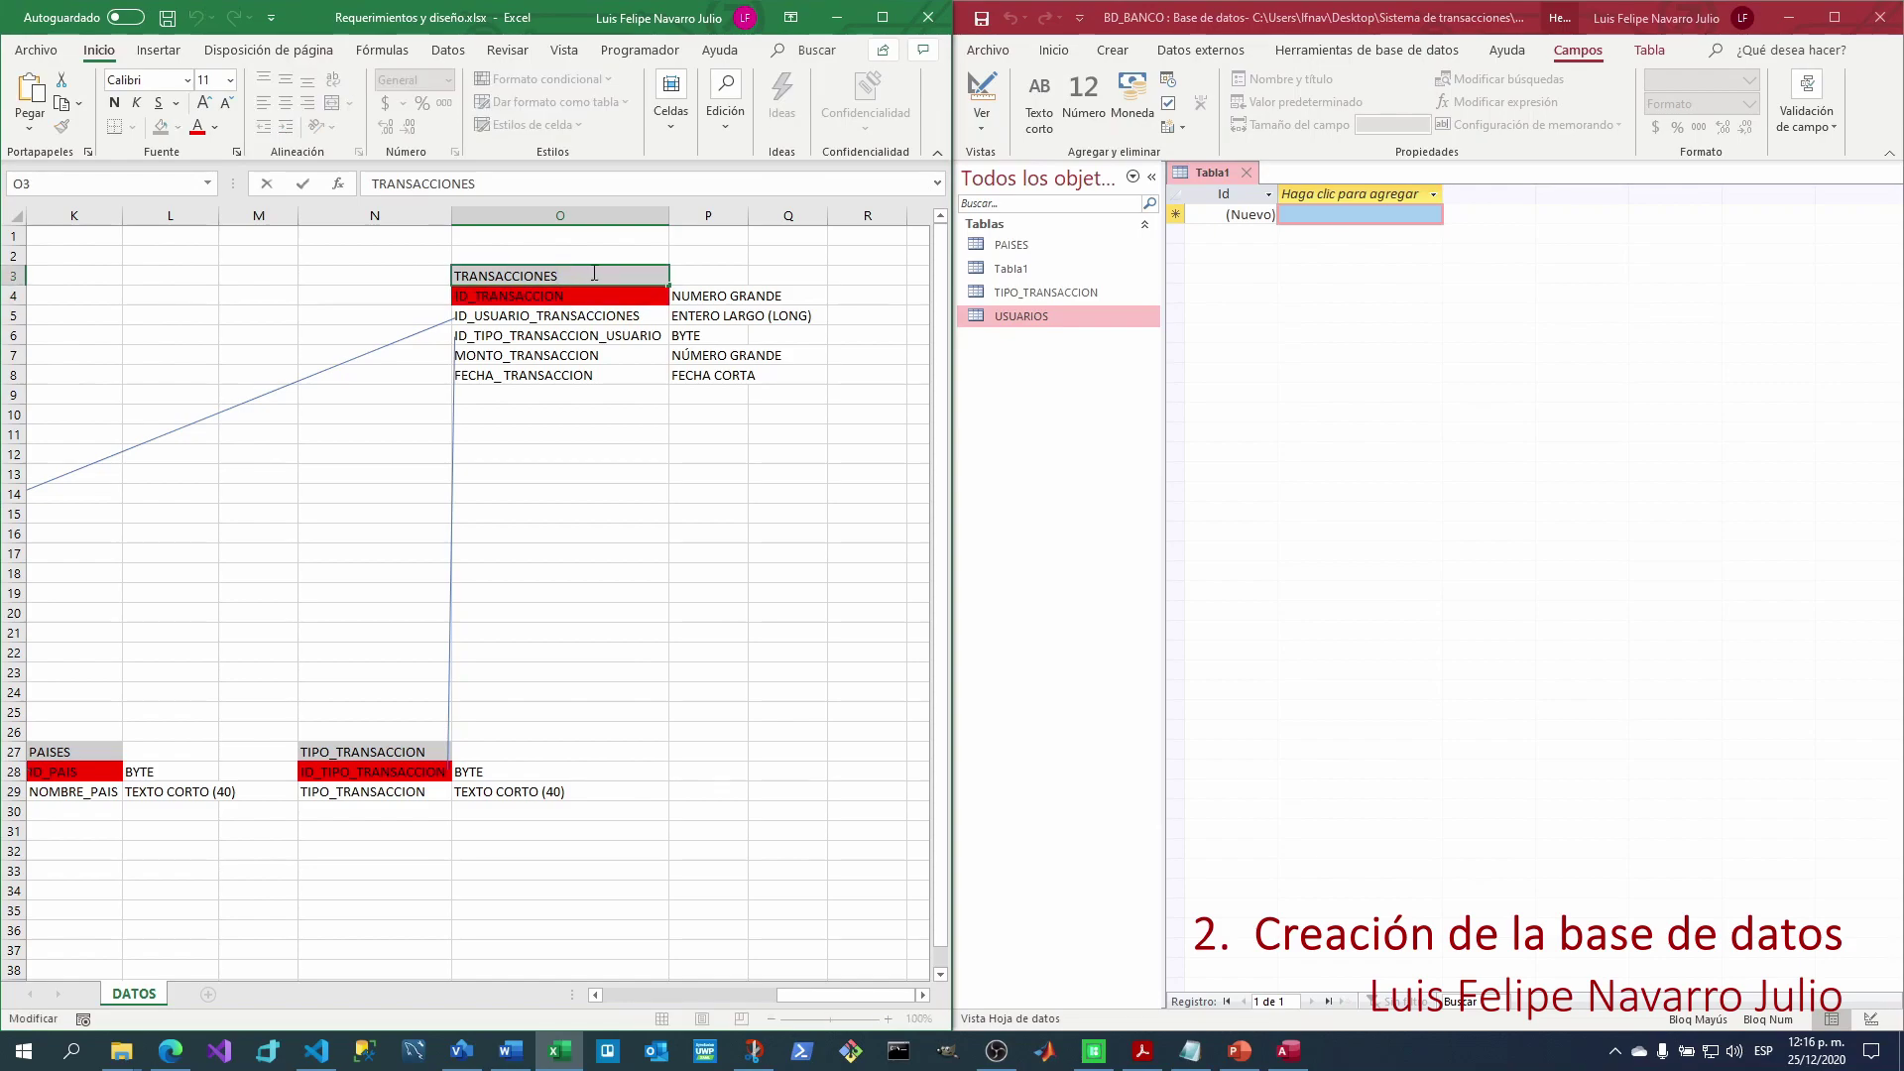
left_click(977, 91)
key("ctrl+v")
left_click(561, 296)
key("ctrl+c")
left_click(1433, 402)
Add the fields ID_TRANSACCION, ID_USUARIO_TRANSACCIONES and ID_TIPO_TRANSACCION_USUARIO from the worksheet to the TRANSACCIONES table.
key("ctrl+v")
double_click(640, 316)
left_click_drag(639, 315, 474, 295)
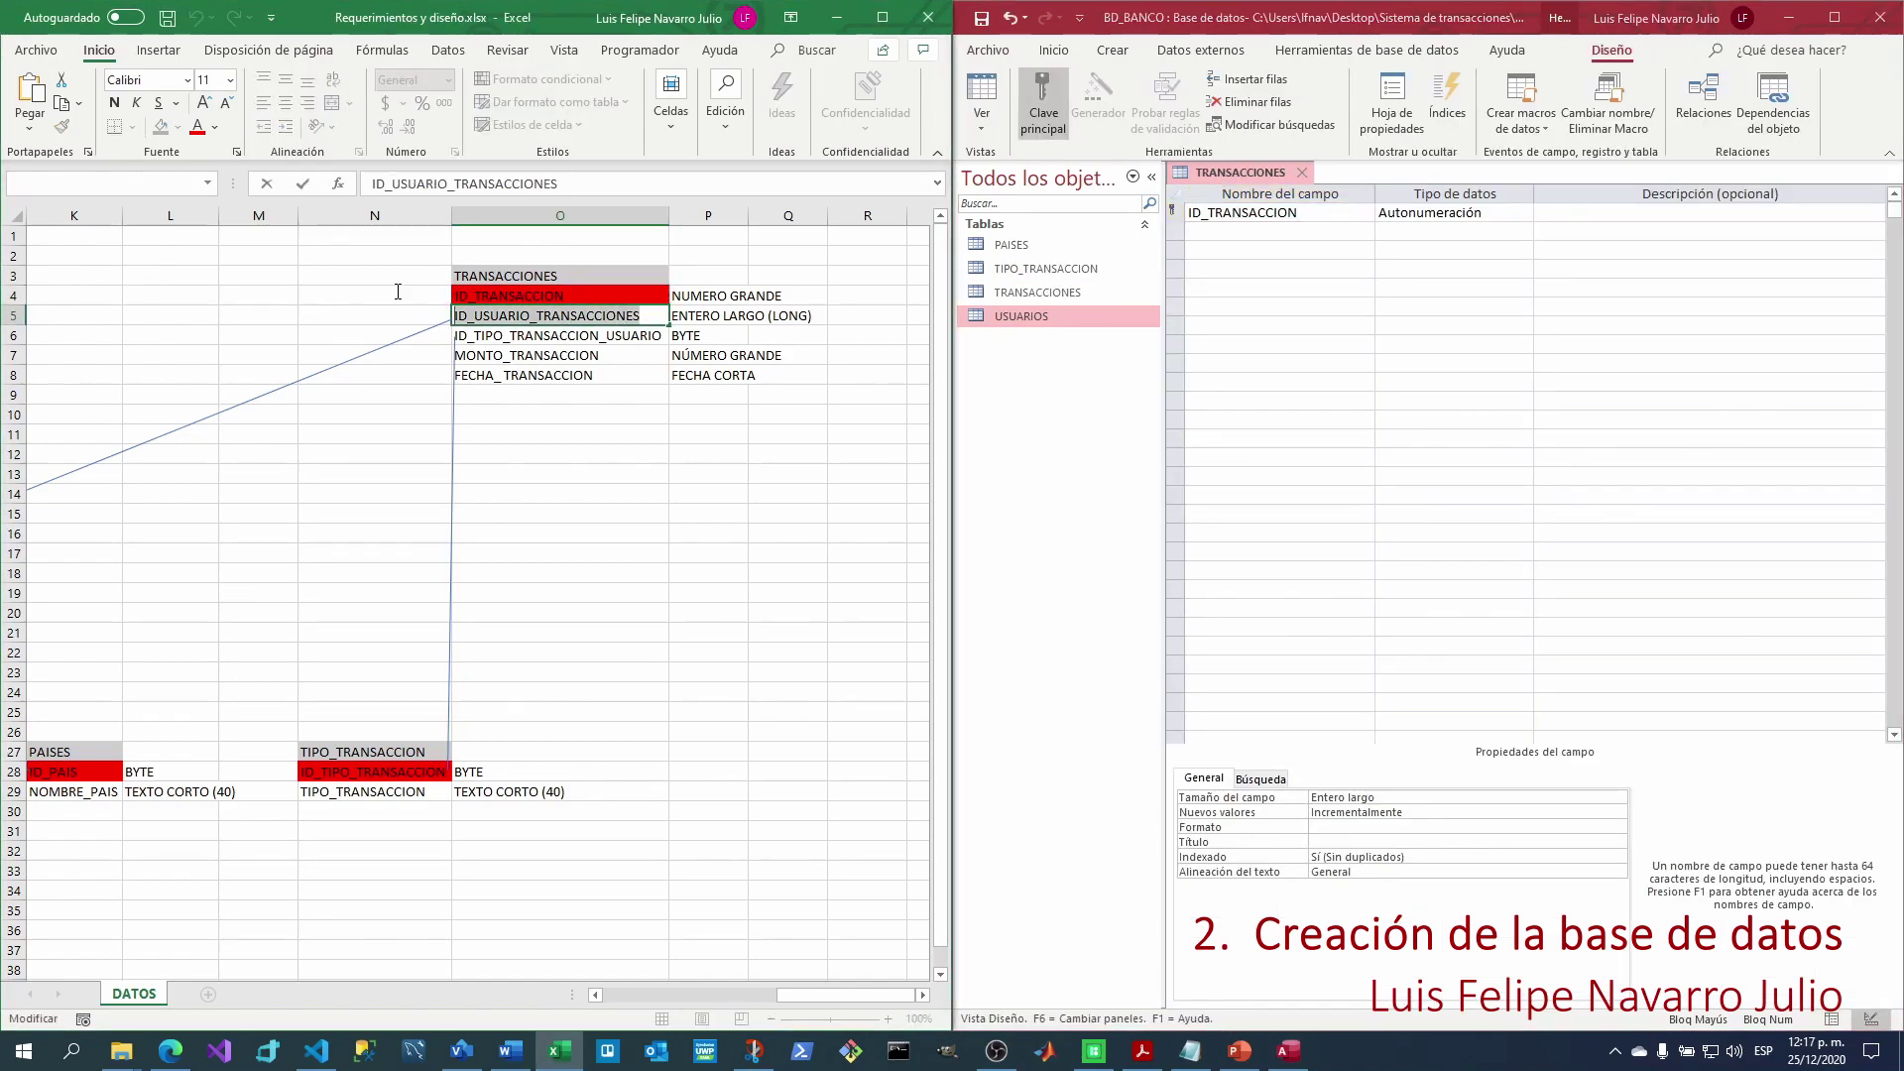
key("ctrl+c")
left_click(1254, 232)
key("ctrl+v")
left_click(640, 337)
key("ctrl+c")
left_click(1216, 247)
key("ctrl+v")
Add the fields MONTO_TRANSACCION and FECHA_ TRANSACCION from the worksheet to the TRANSACCIONES table.
left_click(560, 355)
key("ctrl+c")
left_click(1254, 269)
key("ctrl+v")
double_click(561, 375)
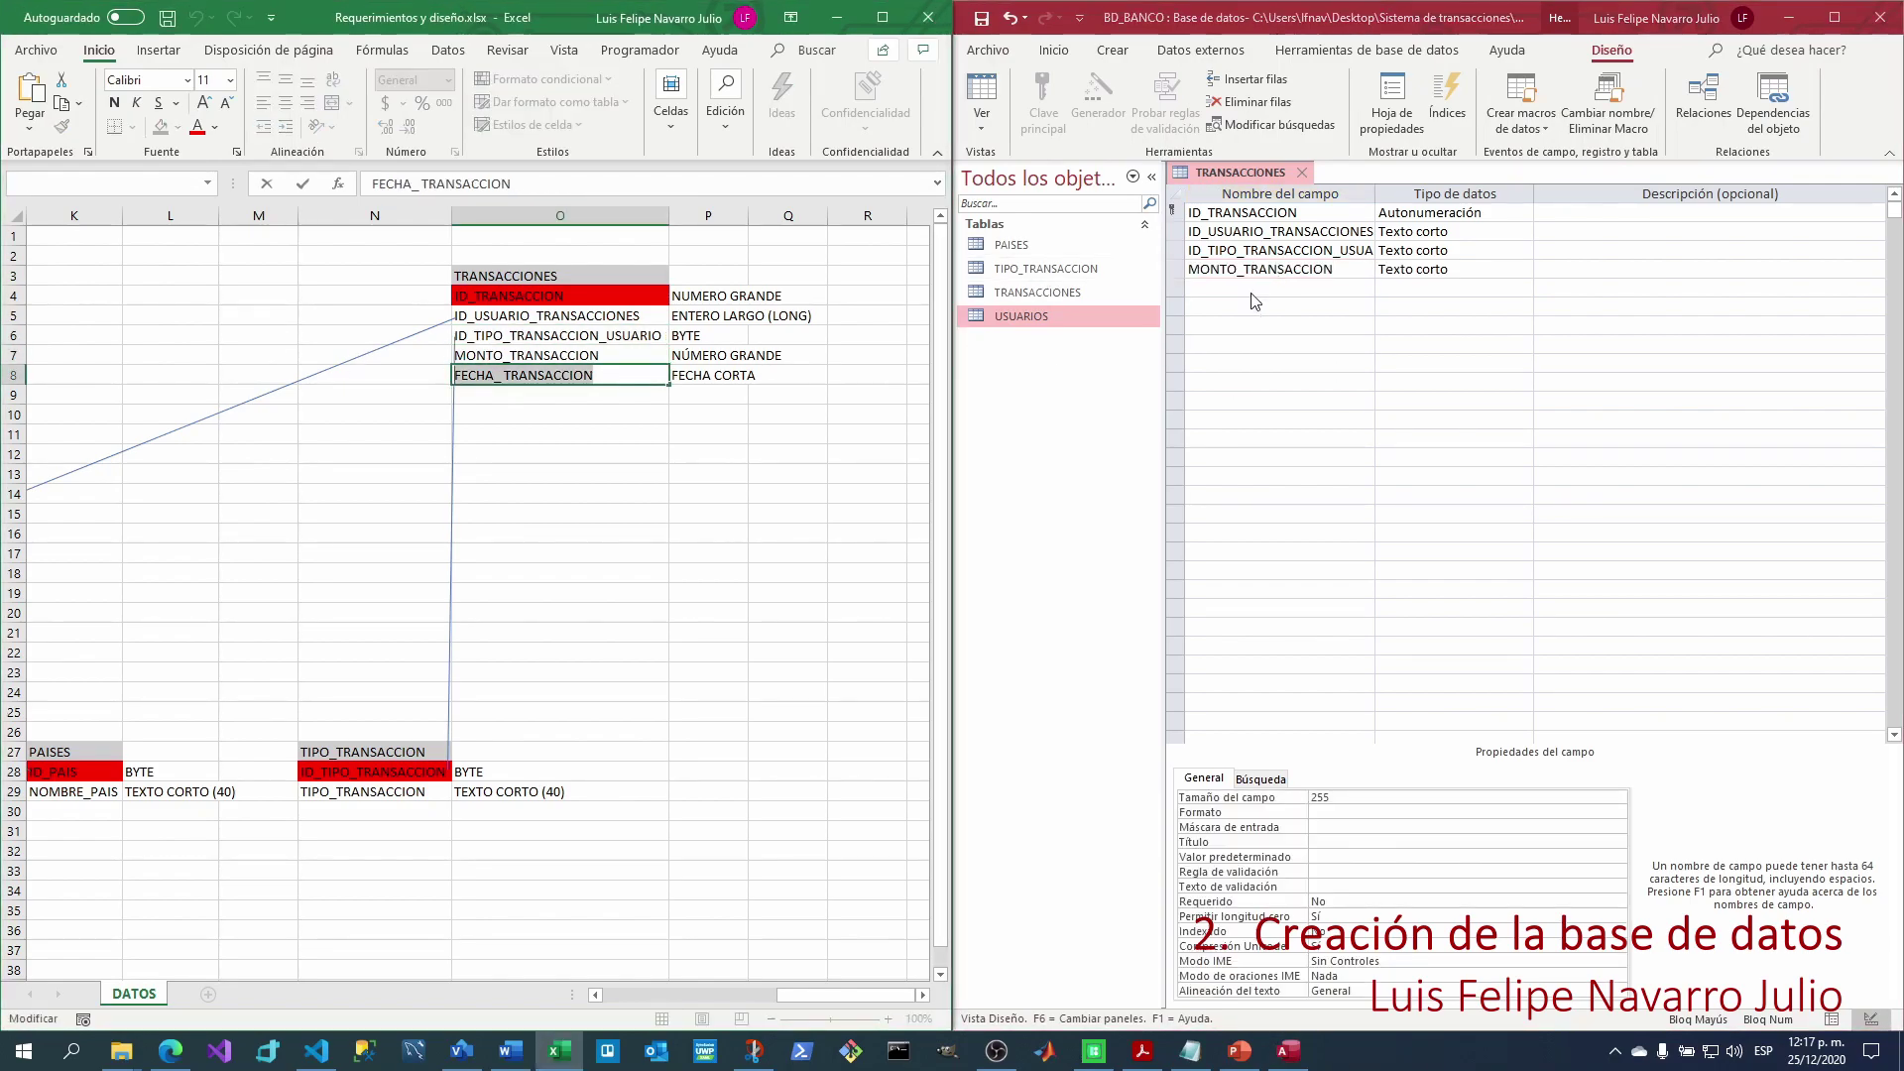
key("ctrl+c")
left_click(1254, 296)
key("ctrl+v")
Set the data type of ID_TRANSACCION to Número grande and of ID_USUARIO_TRANSACCIONES to Número.
left_click(1524, 212)
left_click(1525, 213)
left_click(1429, 287)
left_click(1524, 231)
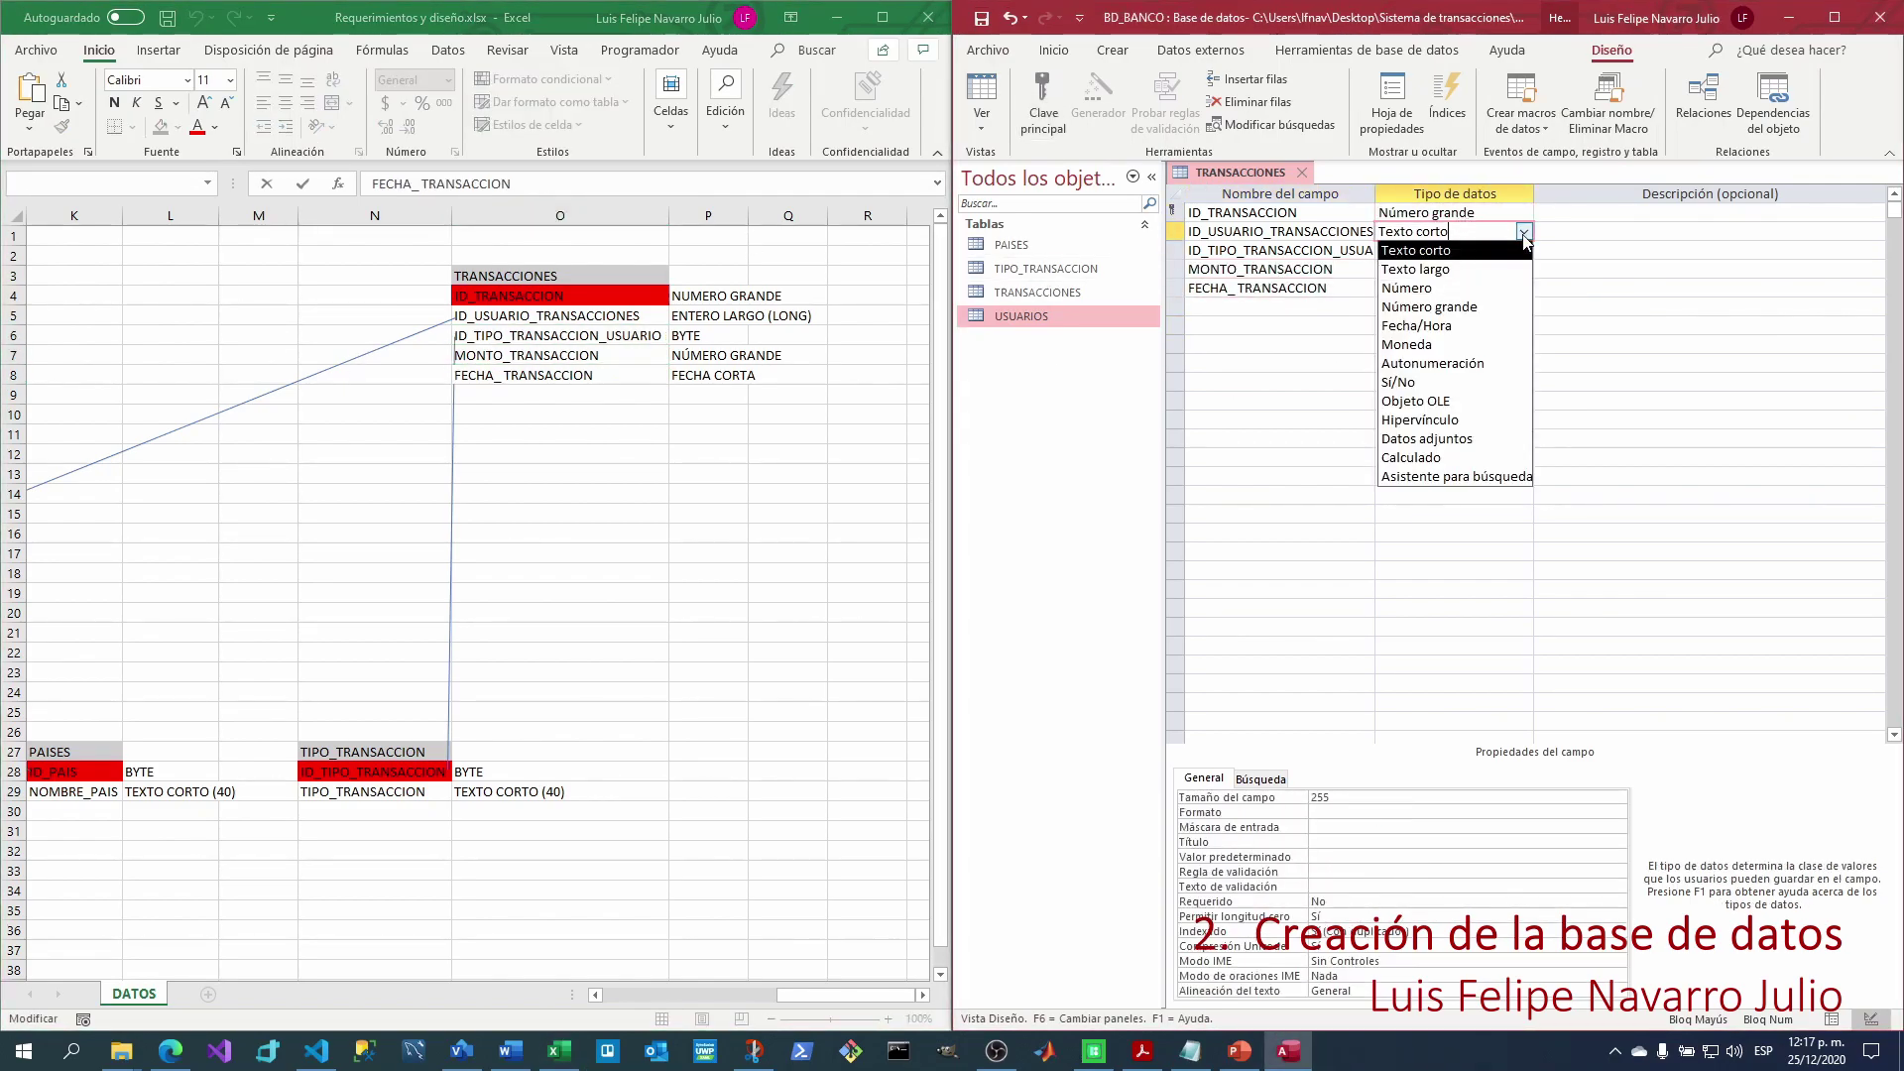
left_click(1407, 288)
Set the data type of ID_TIPO_TRANSACCION_USUARIO to Número and of MONTO_TRANSACCION to Número grande.
left_click(1448, 250)
left_click(1524, 250)
left_click(1406, 306)
left_click(1449, 268)
left_click(1524, 269)
left_click(1429, 344)
Set FECHA_ TRANSACCION to Fecha/Hora with the format Fecha corta, then save and close the TRANSACCIONES table.
left_click(1524, 287)
left_click(1406, 382)
left_click(1618, 797)
left_click(1341, 853)
left_click(979, 18)
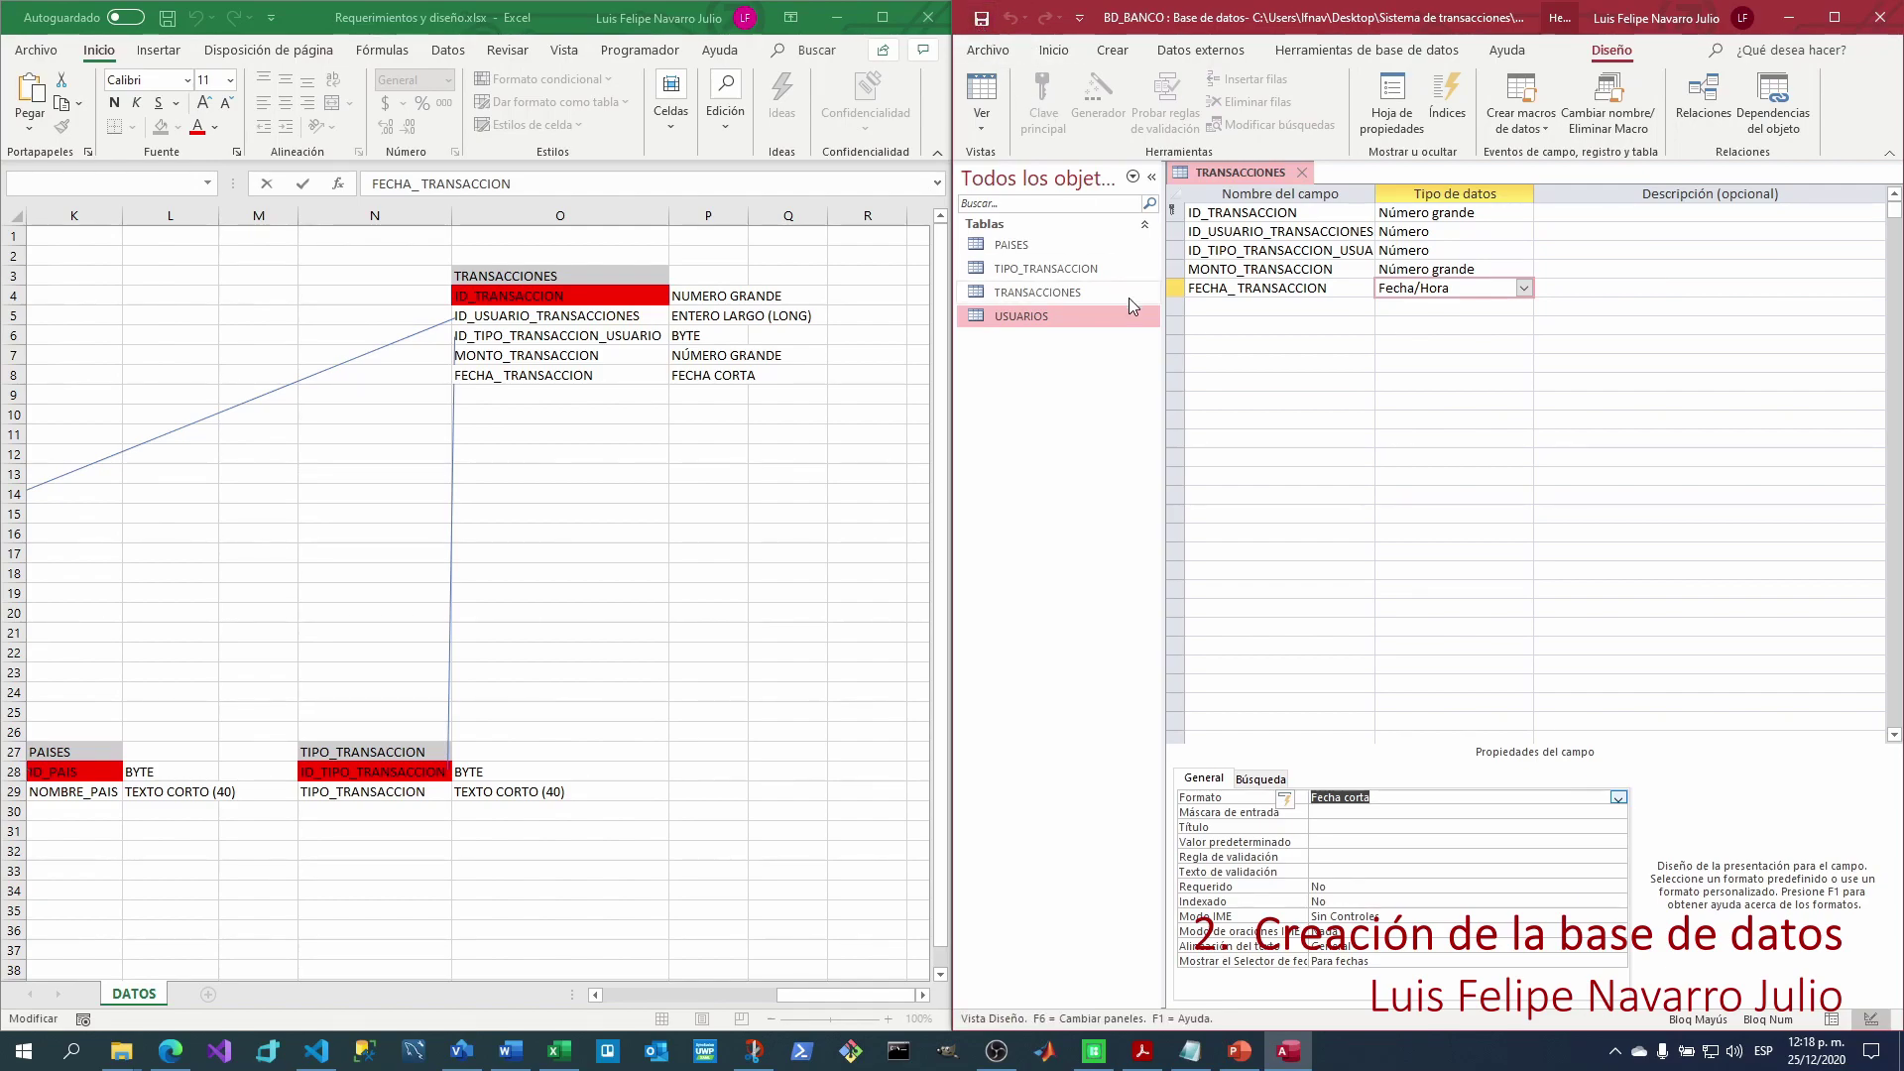
left_click(1306, 173)
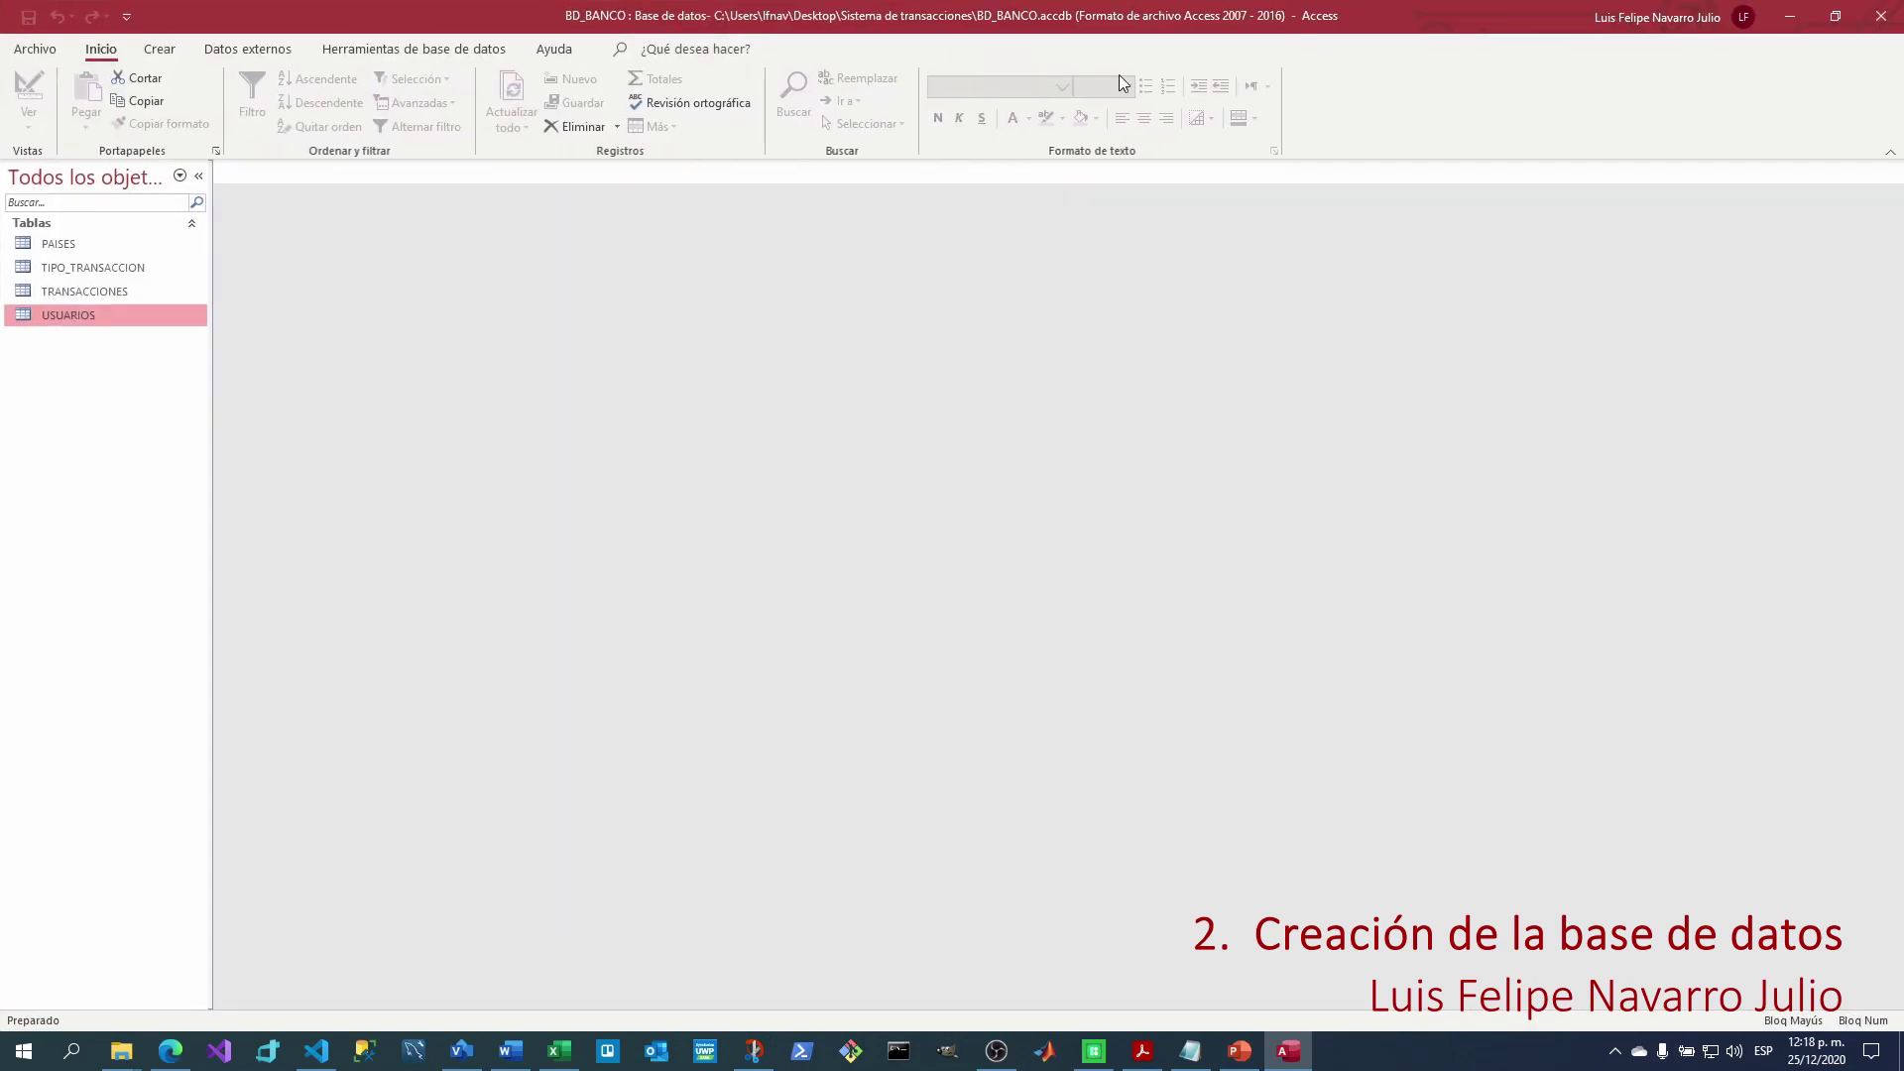
Open the PAISES, TIPO_TRANSACCION, TRANSACCIONES and USUARIOS tables to review their columns, then close them all.
double_click(56, 246)
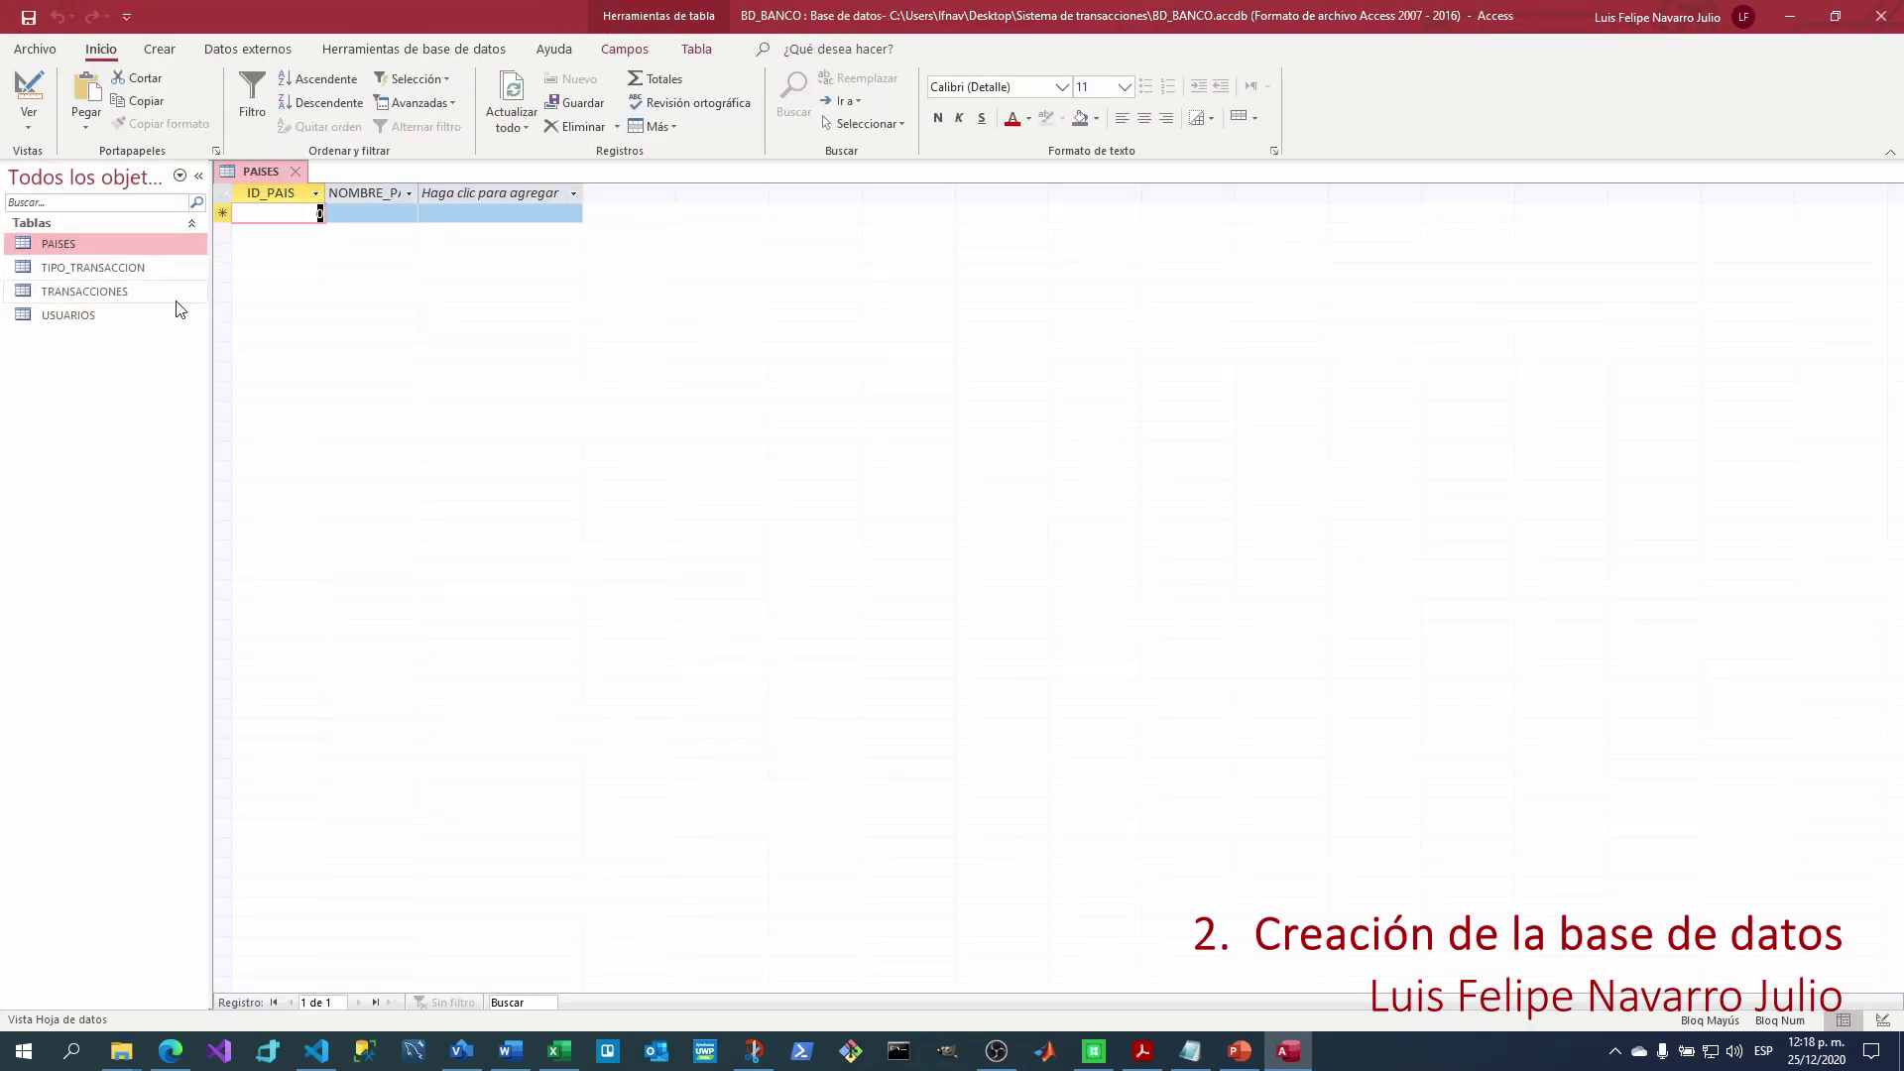
double_click(119, 280)
double_click(84, 291)
double_click(67, 315)
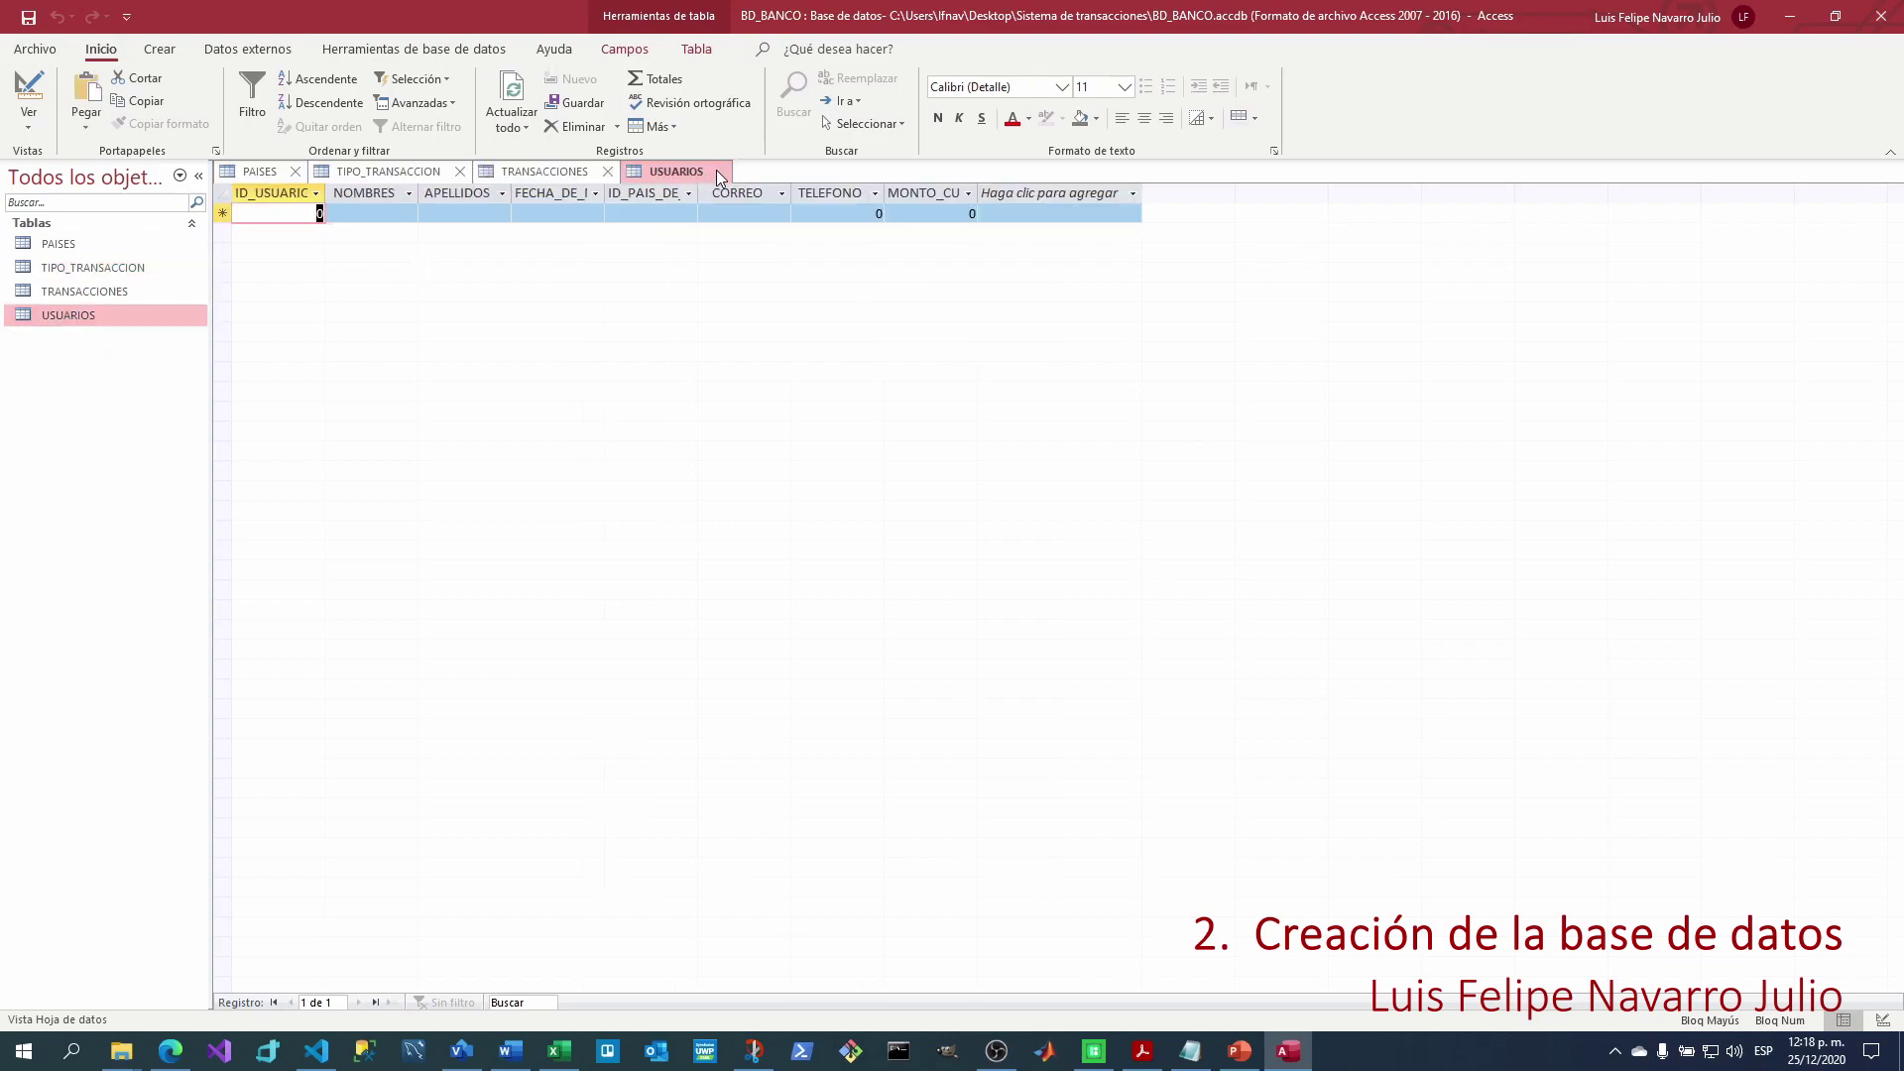
left_click(719, 171)
left_click(606, 171)
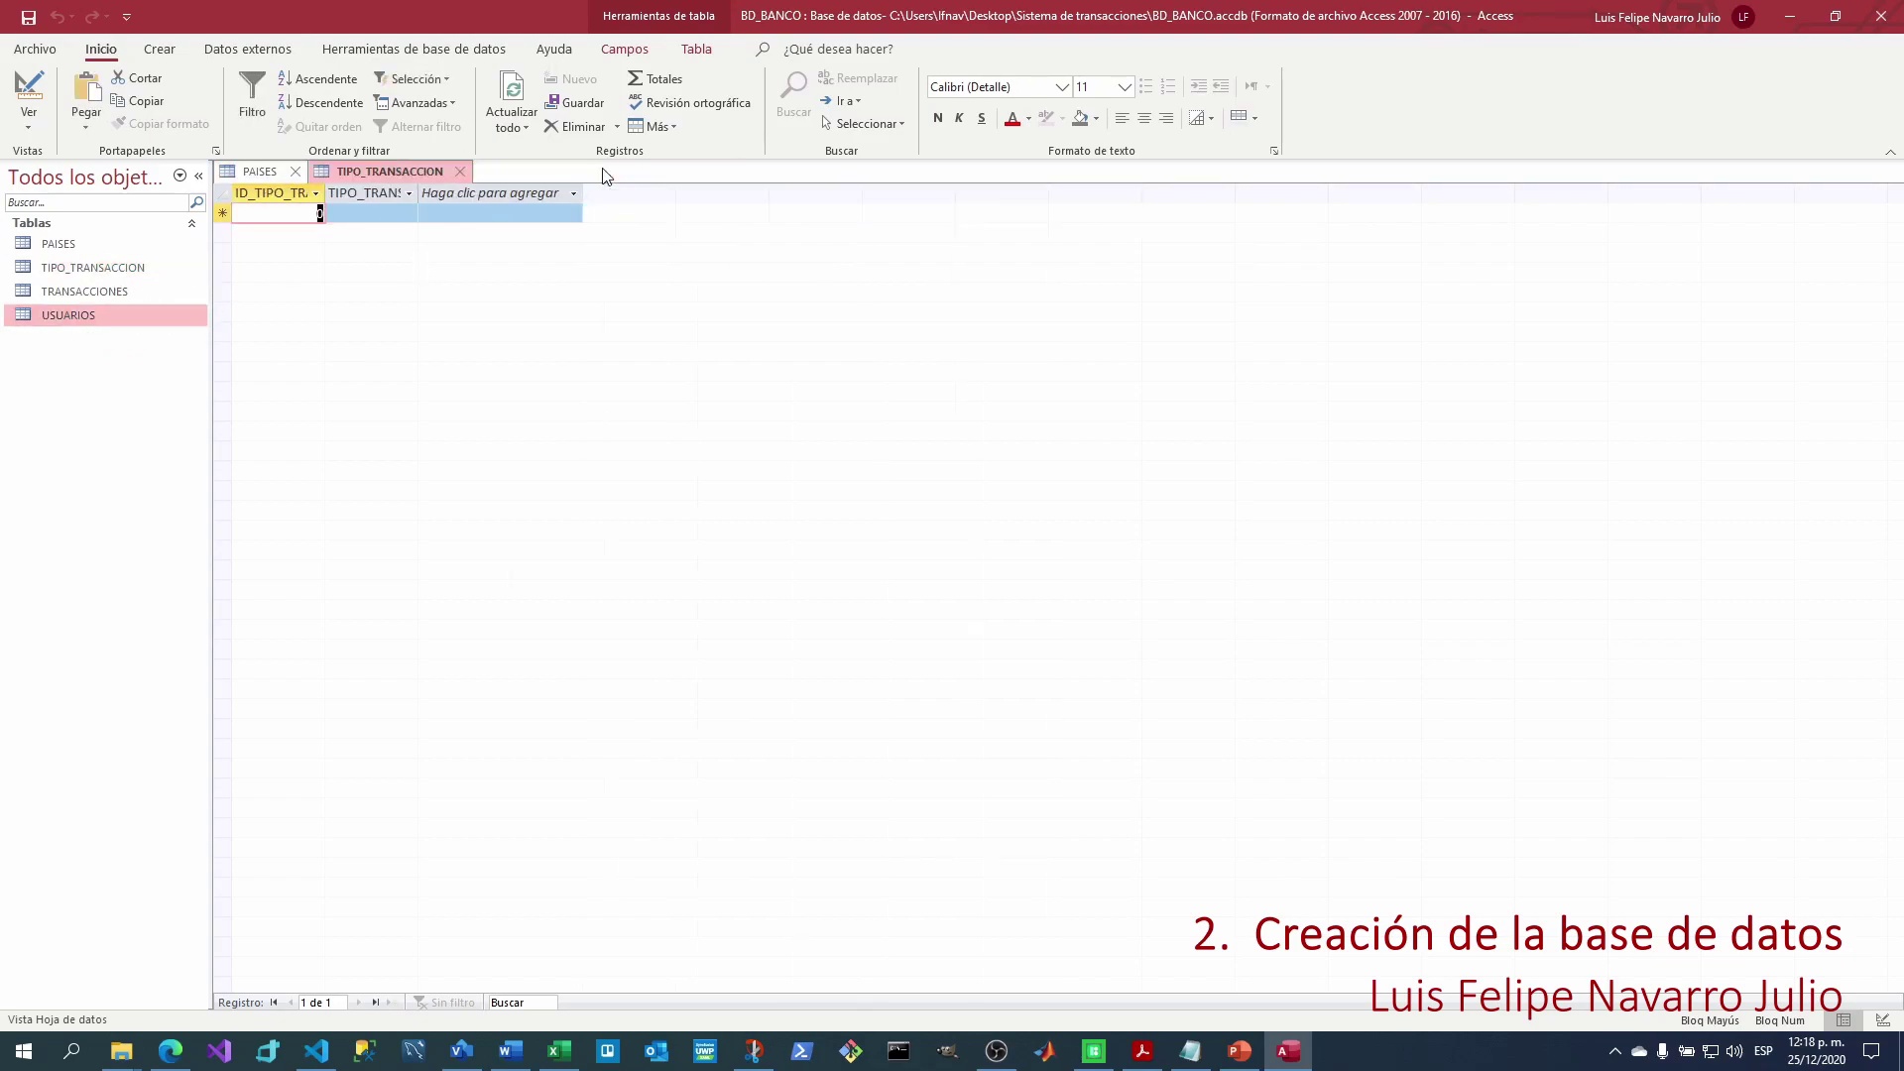
left_click(456, 170)
left_click(295, 171)
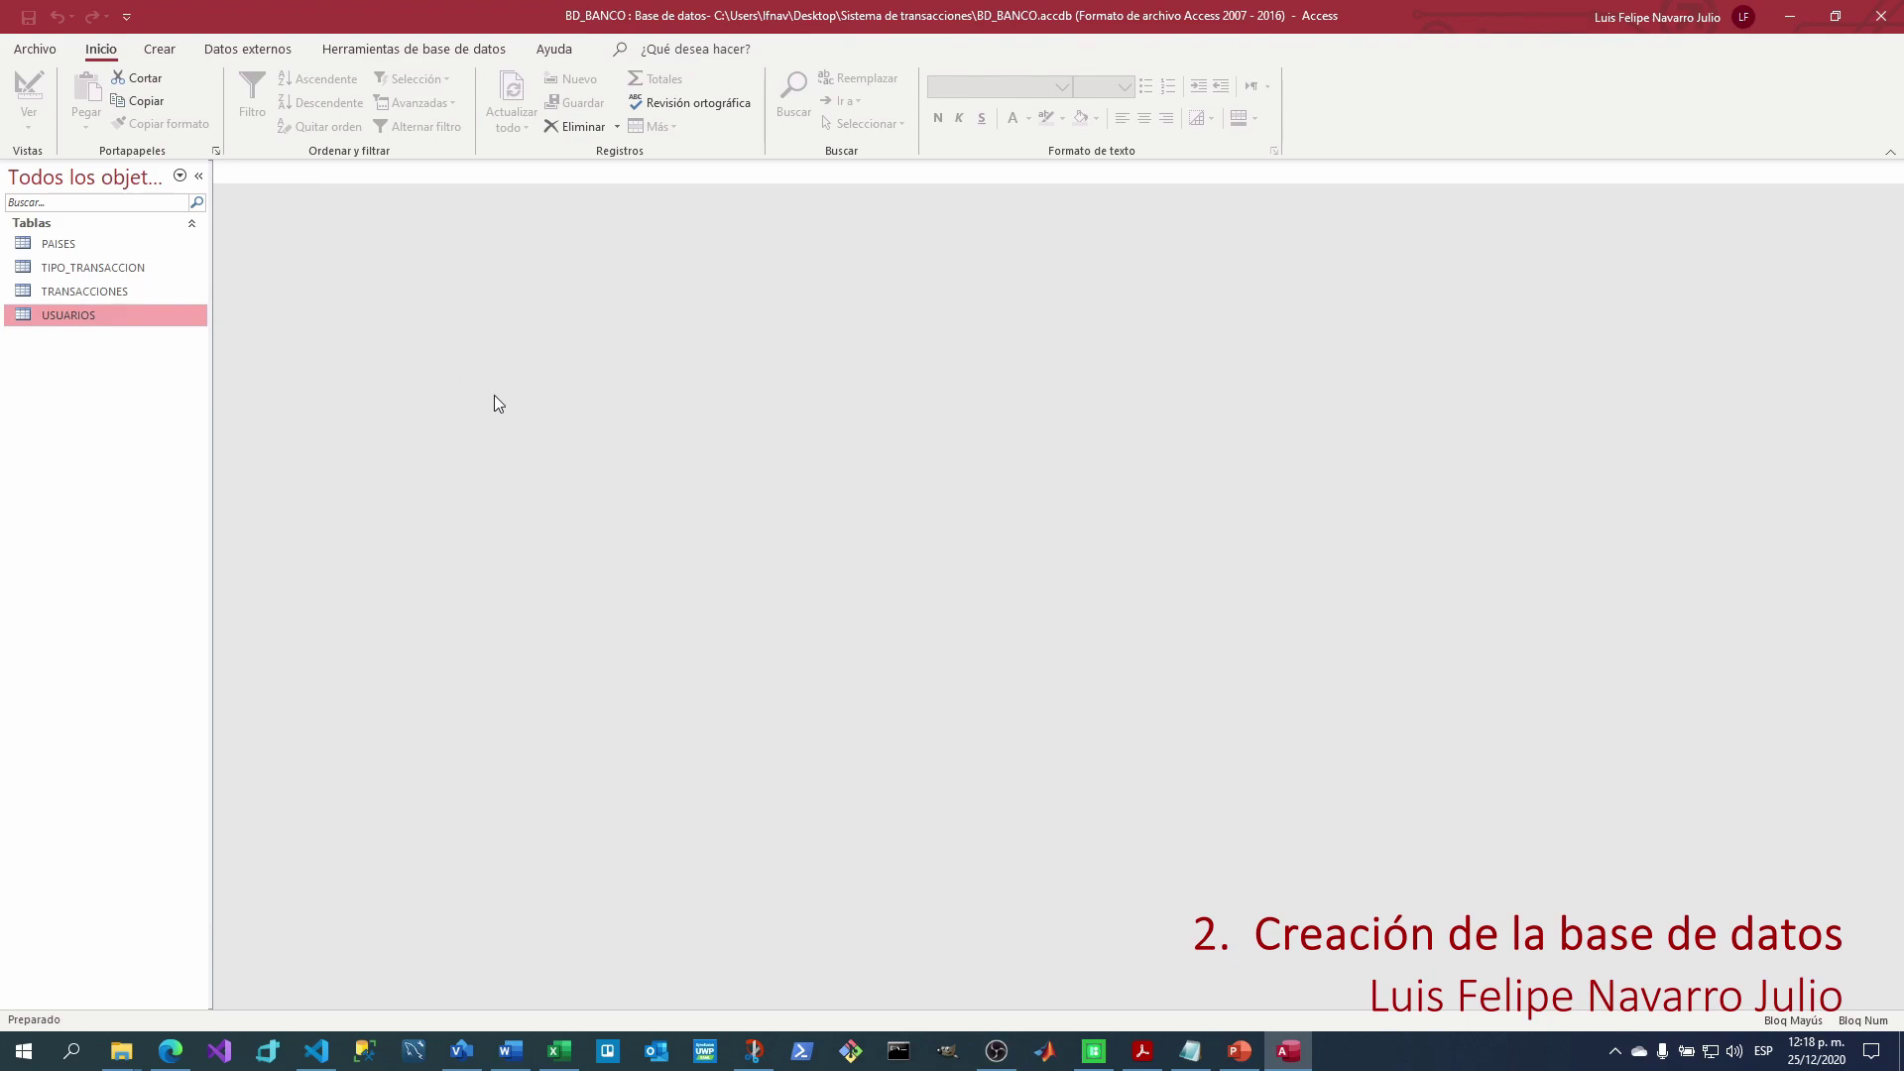
Open the database relationships diagram and add the PAISES, TIPO_TRANSACCION, TRANSACCIONES and USUARIOS tables to it.
left_click(395, 49)
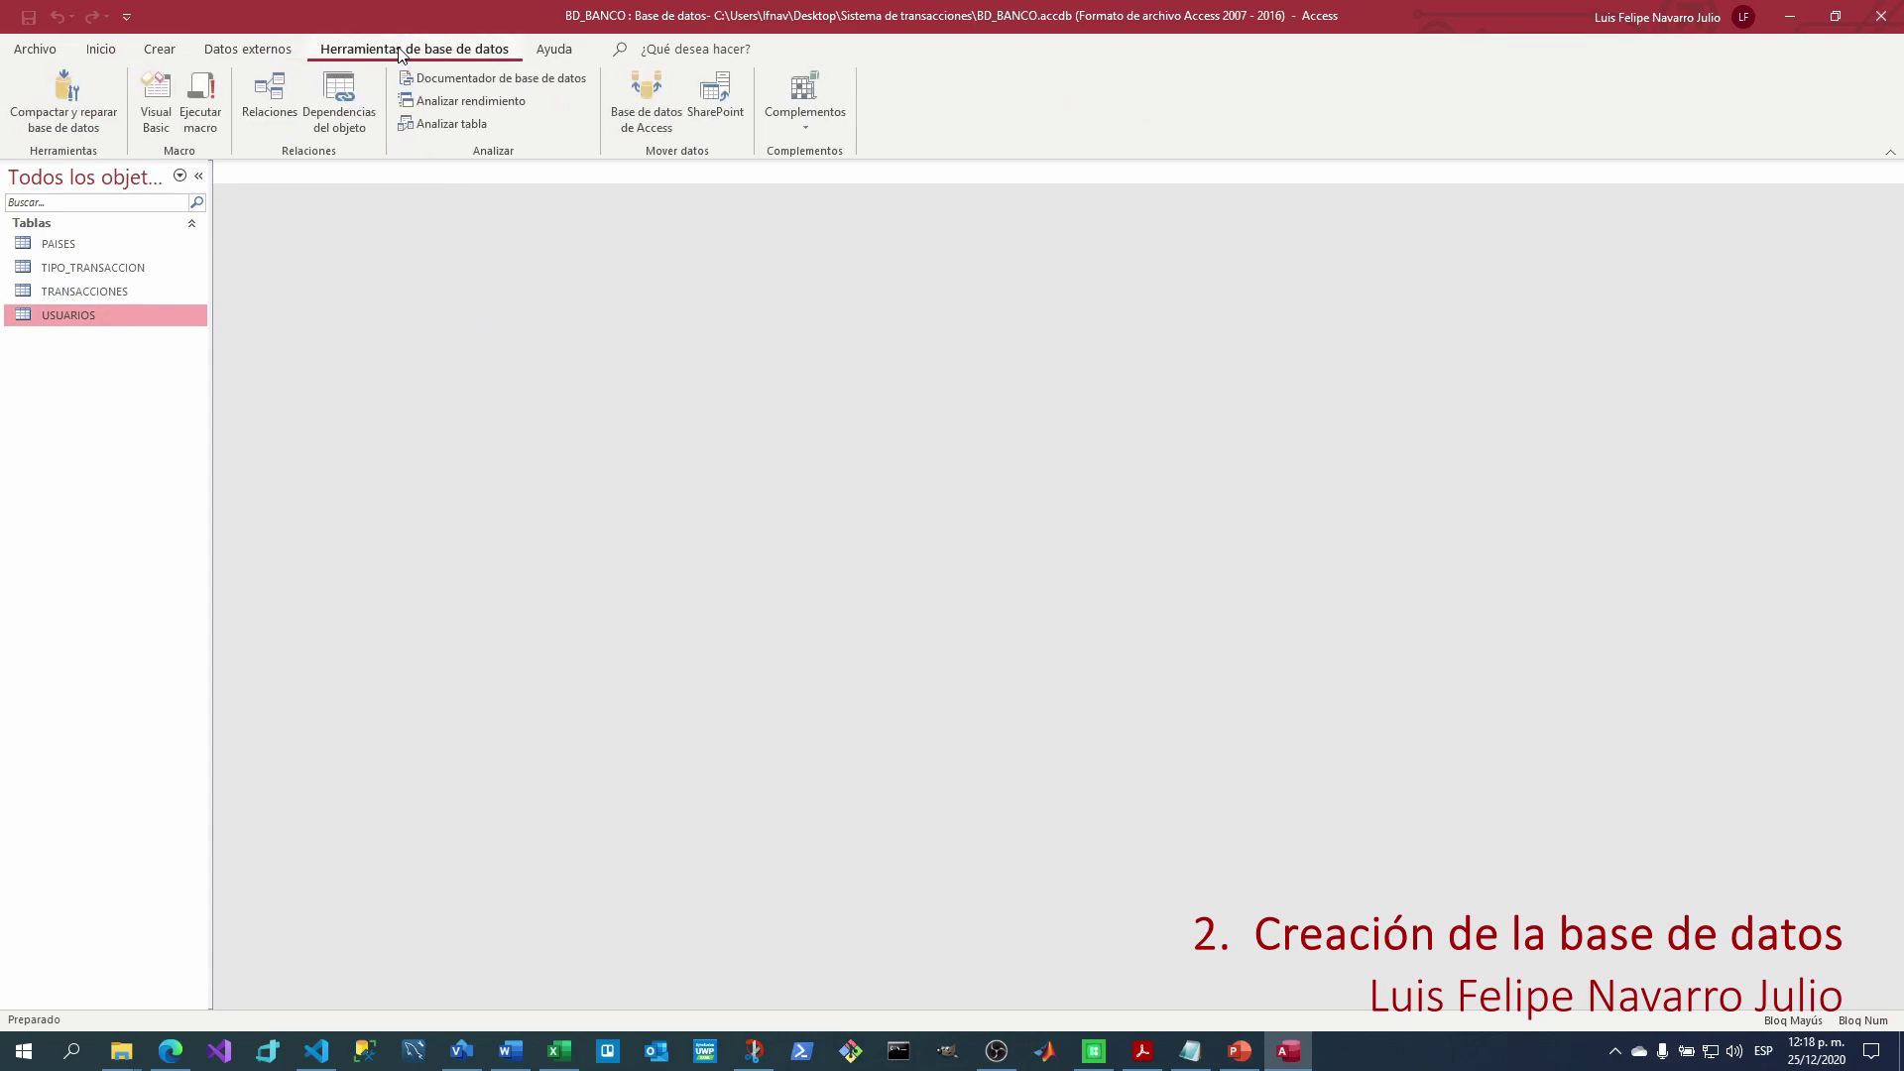
left_click(280, 93)
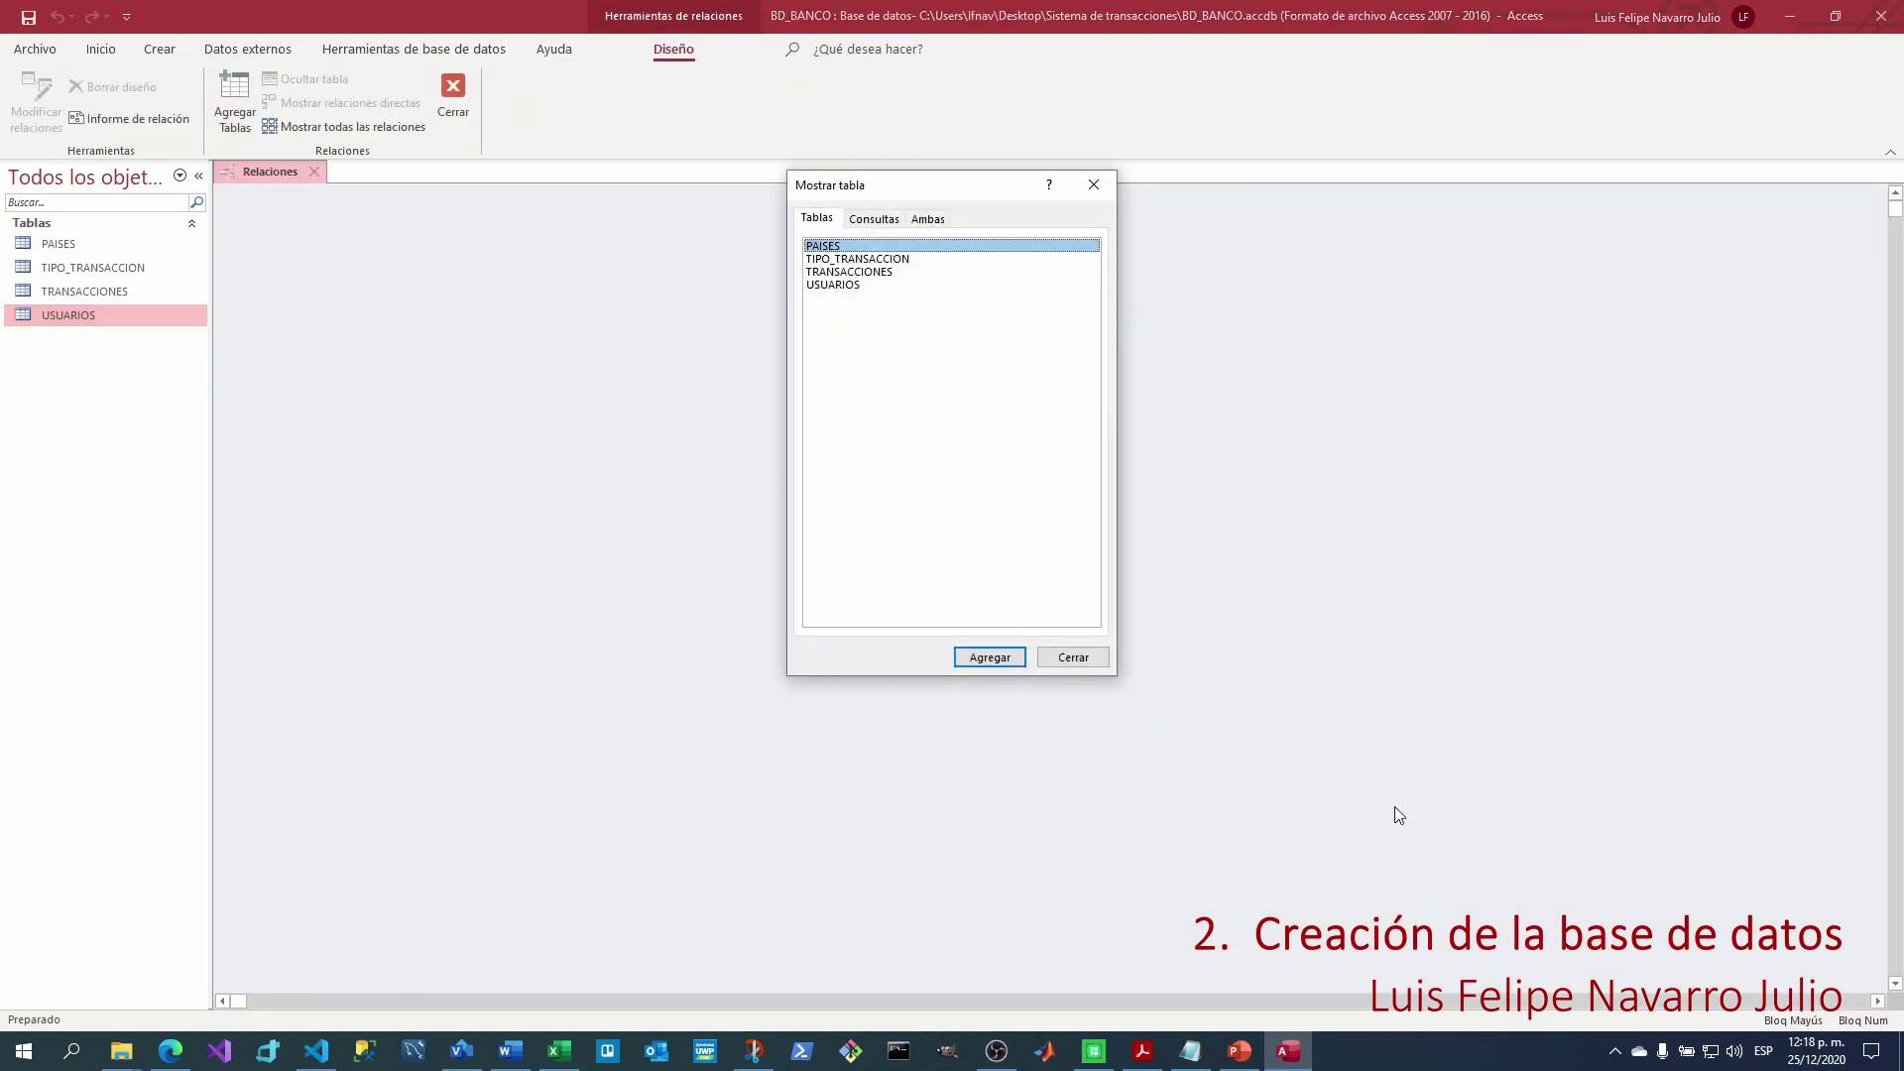
left_click(897, 342)
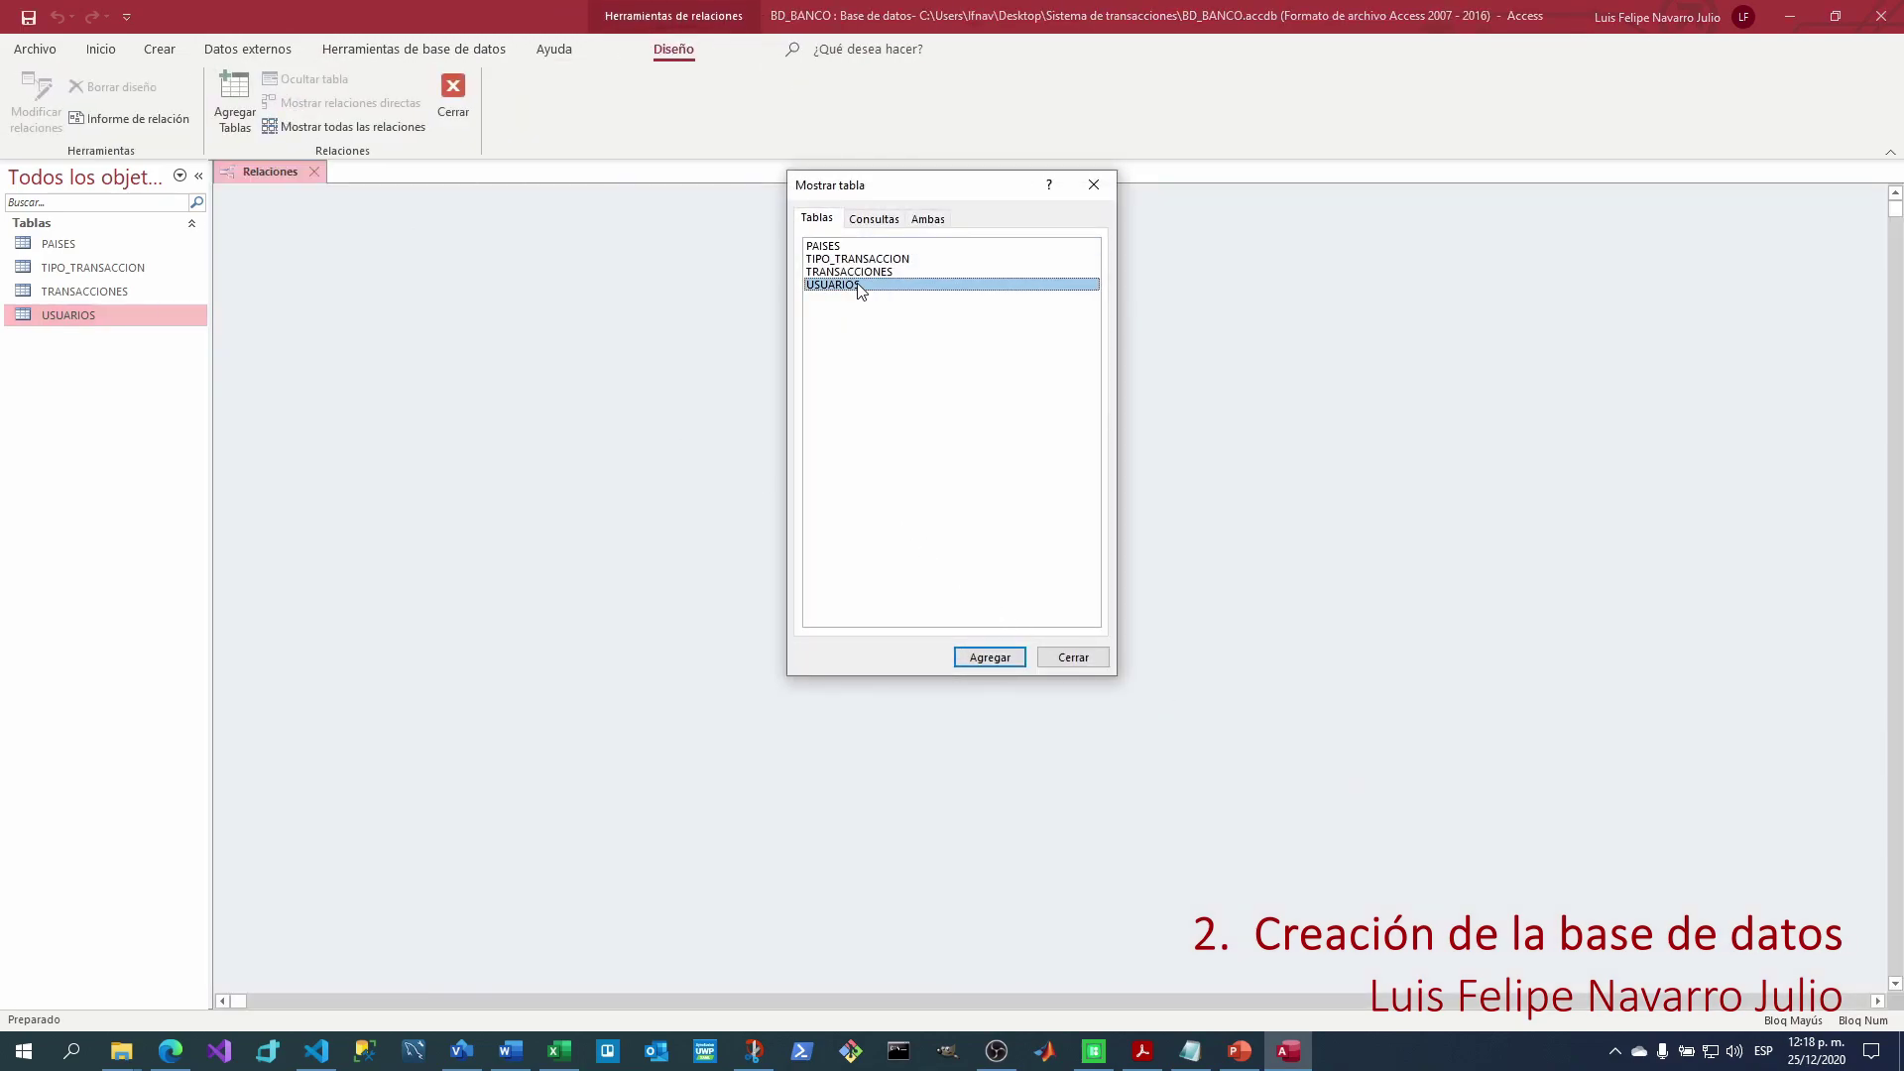
left_click(863, 248)
left_click_drag(860, 264, 1012, 506)
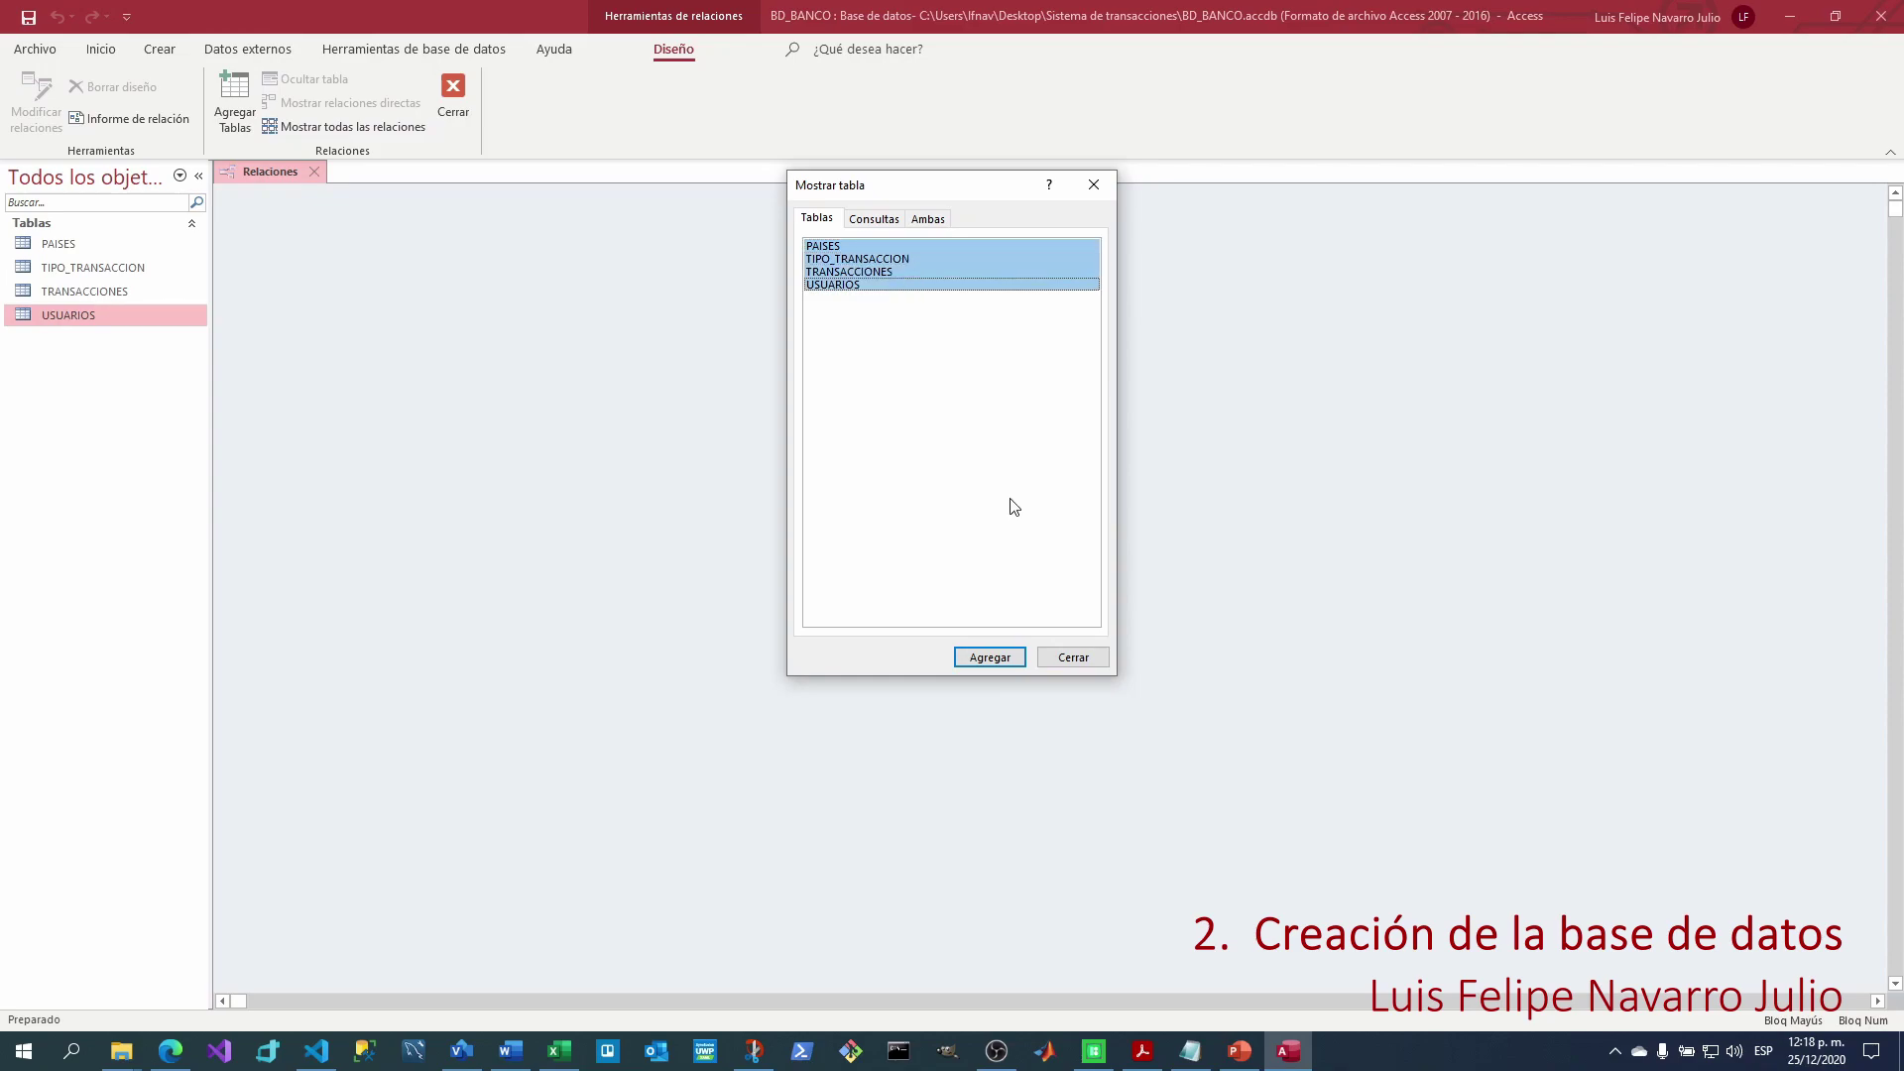
left_click(1013, 656)
left_click(1093, 184)
Arrange the diagram's tables from left to right as USUARIOS, PAISES, TRANSACCIONES and TIPO_TRANSACCION, with PAISES slightly lower than the others.
left_click_drag(339, 213, 350, 397)
left_click(515, 217)
left_click_drag(515, 216, 531, 253)
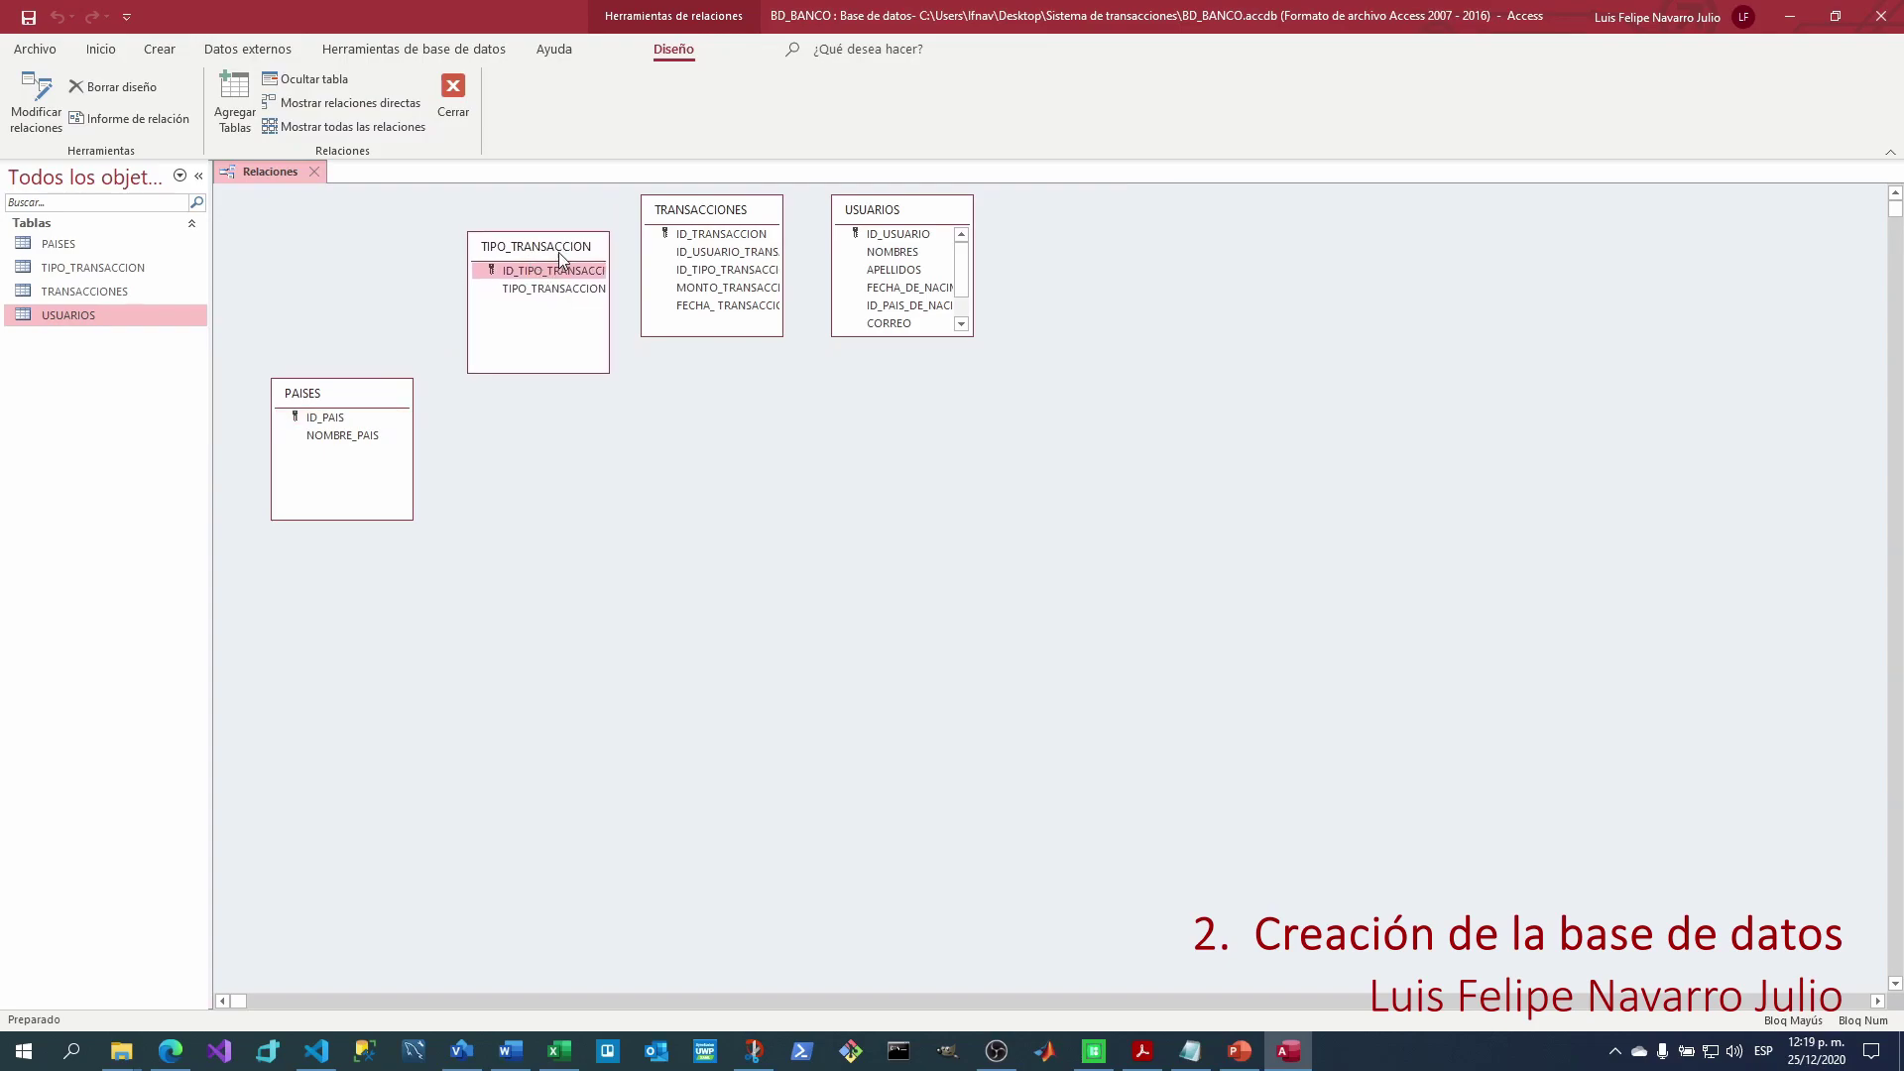
left_click_drag(717, 214, 782, 399)
left_click_drag(525, 246, 1300, 274)
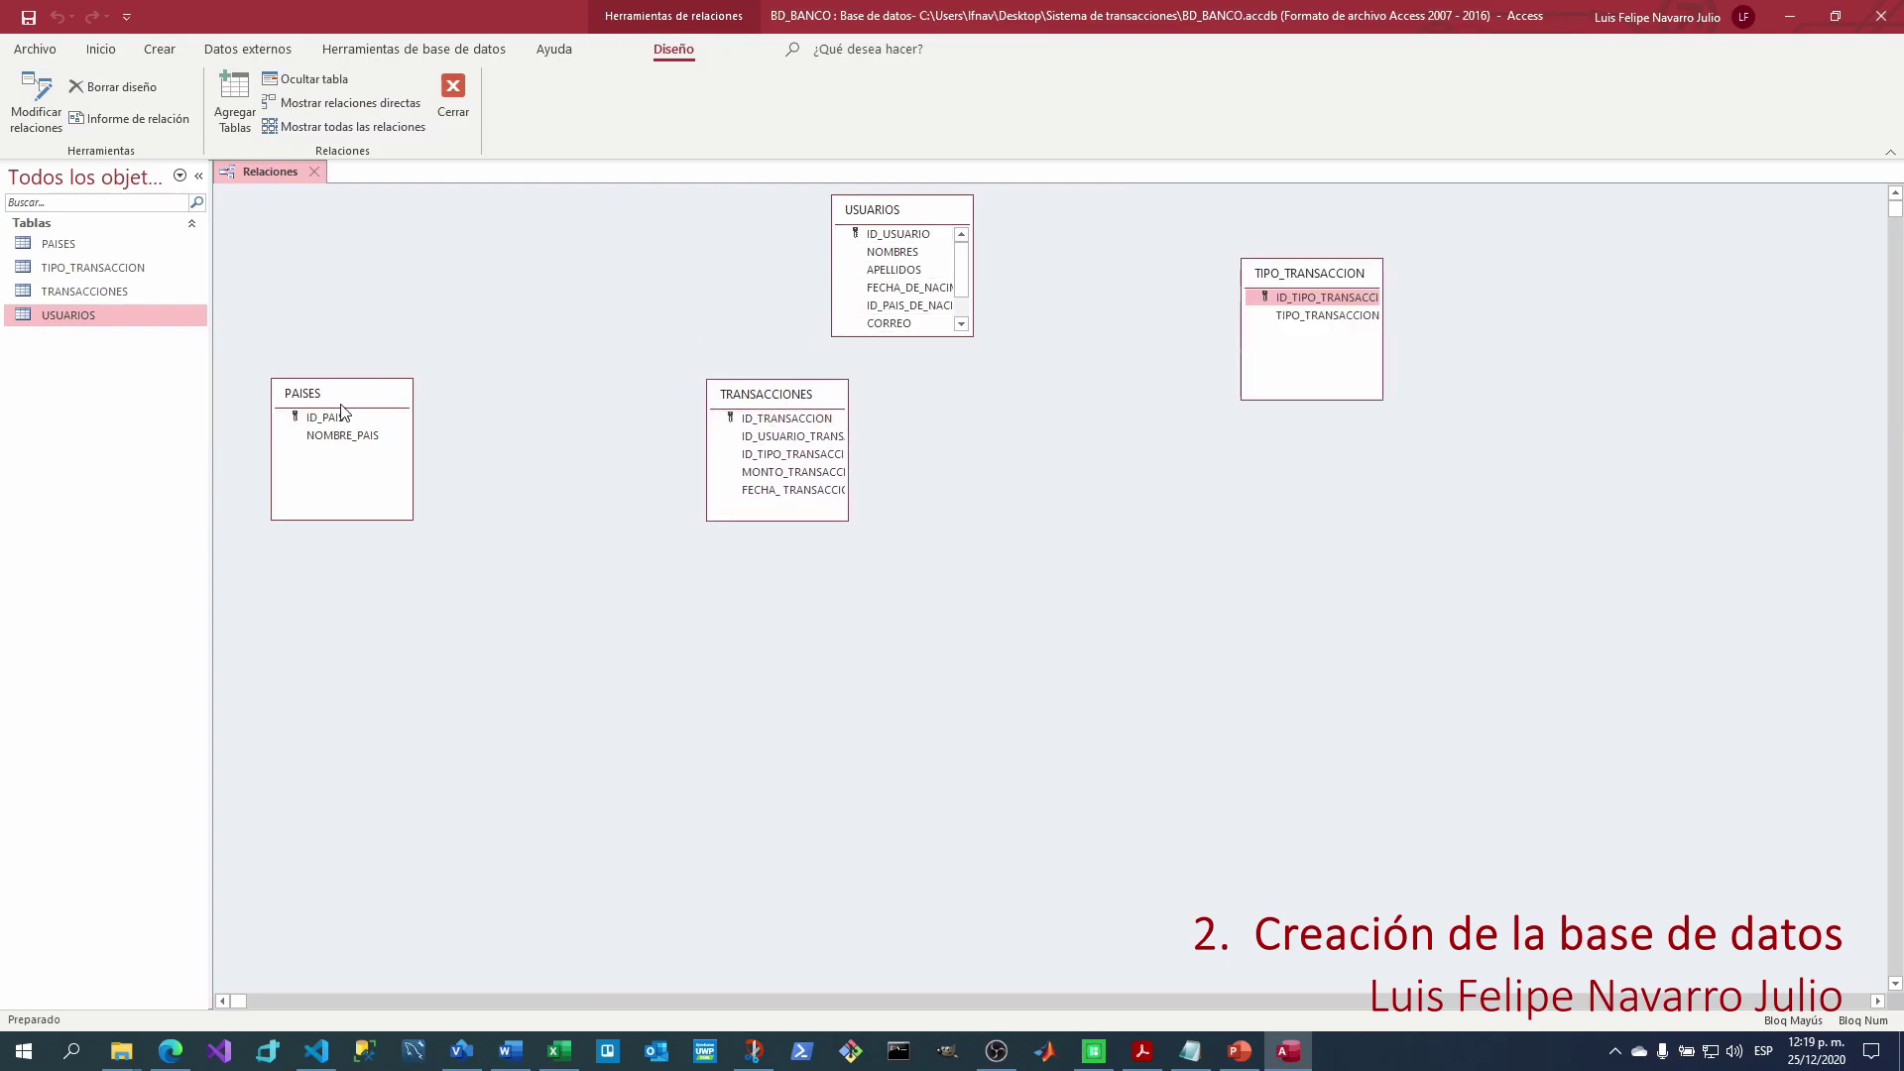
left_click_drag(326, 399, 920, 593)
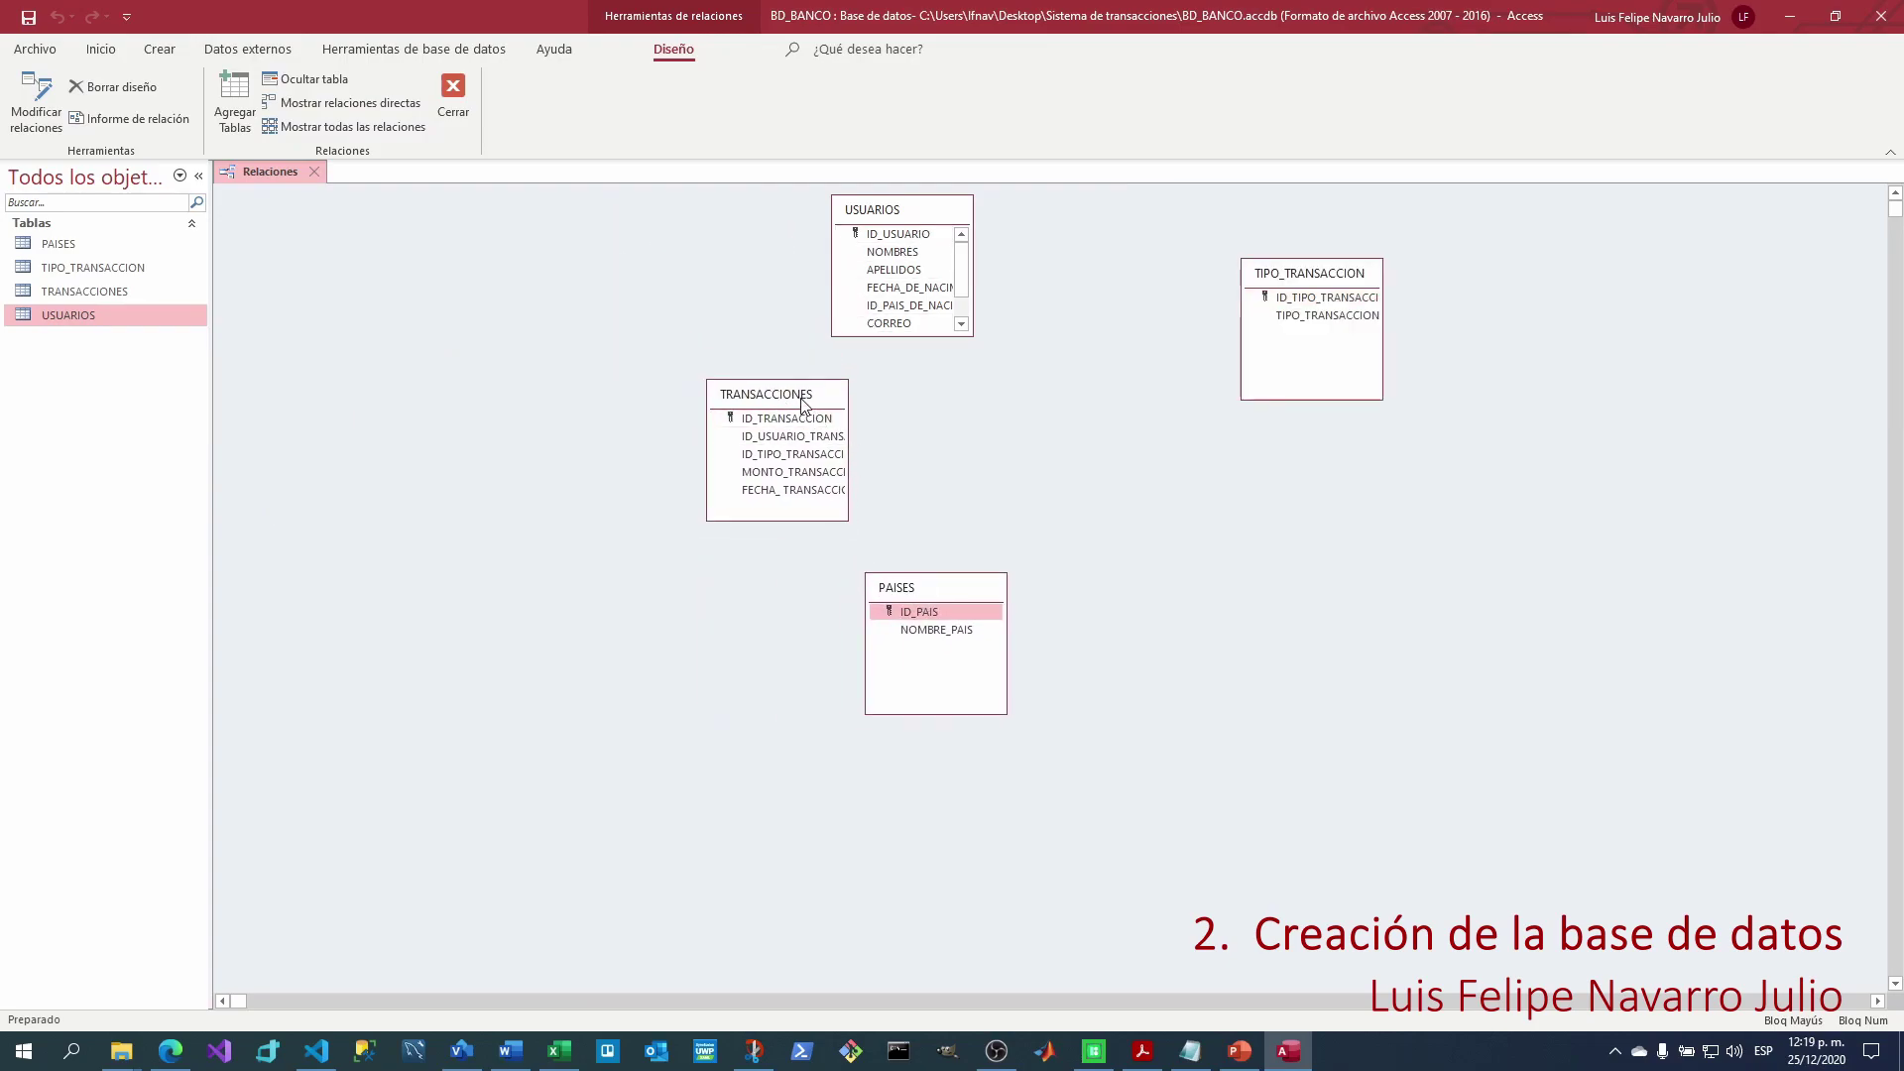
left_click_drag(802, 398, 1108, 404)
left_click_drag(934, 199, 450, 292)
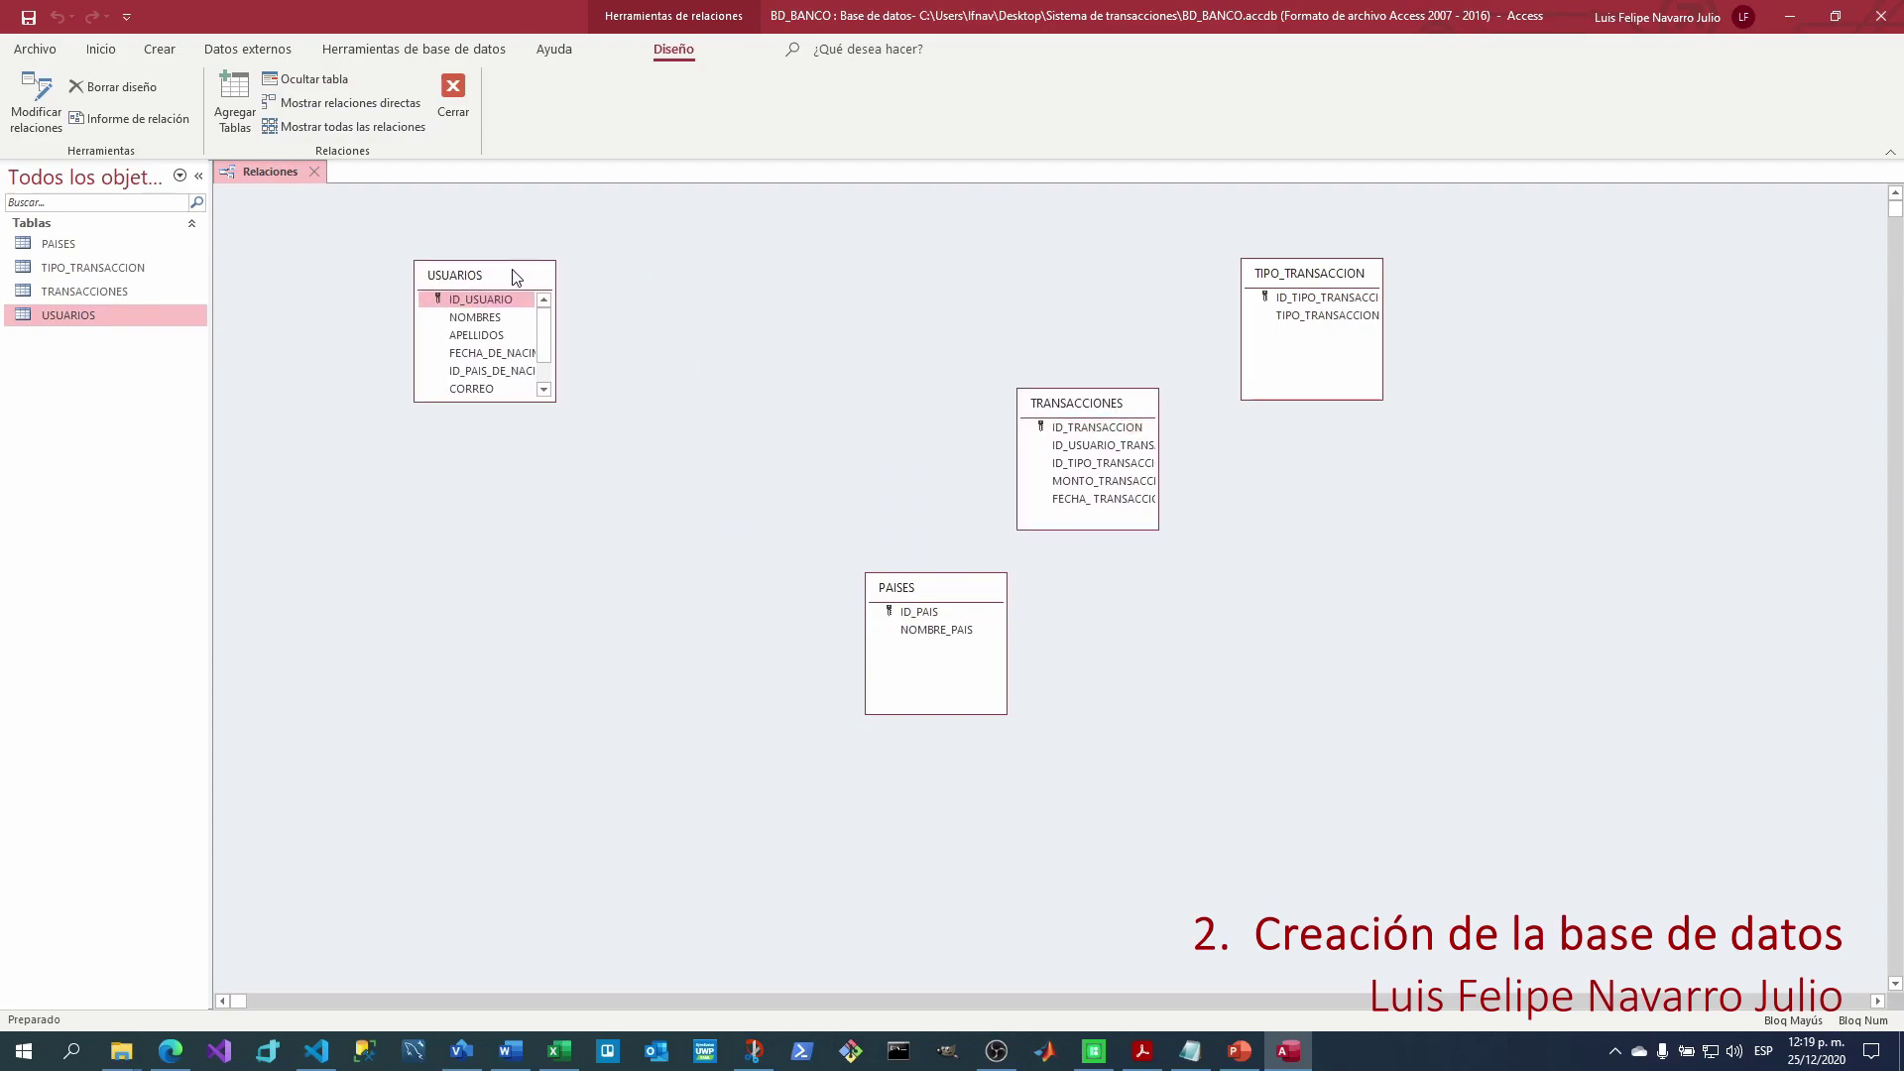
left_click_drag(1069, 426, 1116, 286)
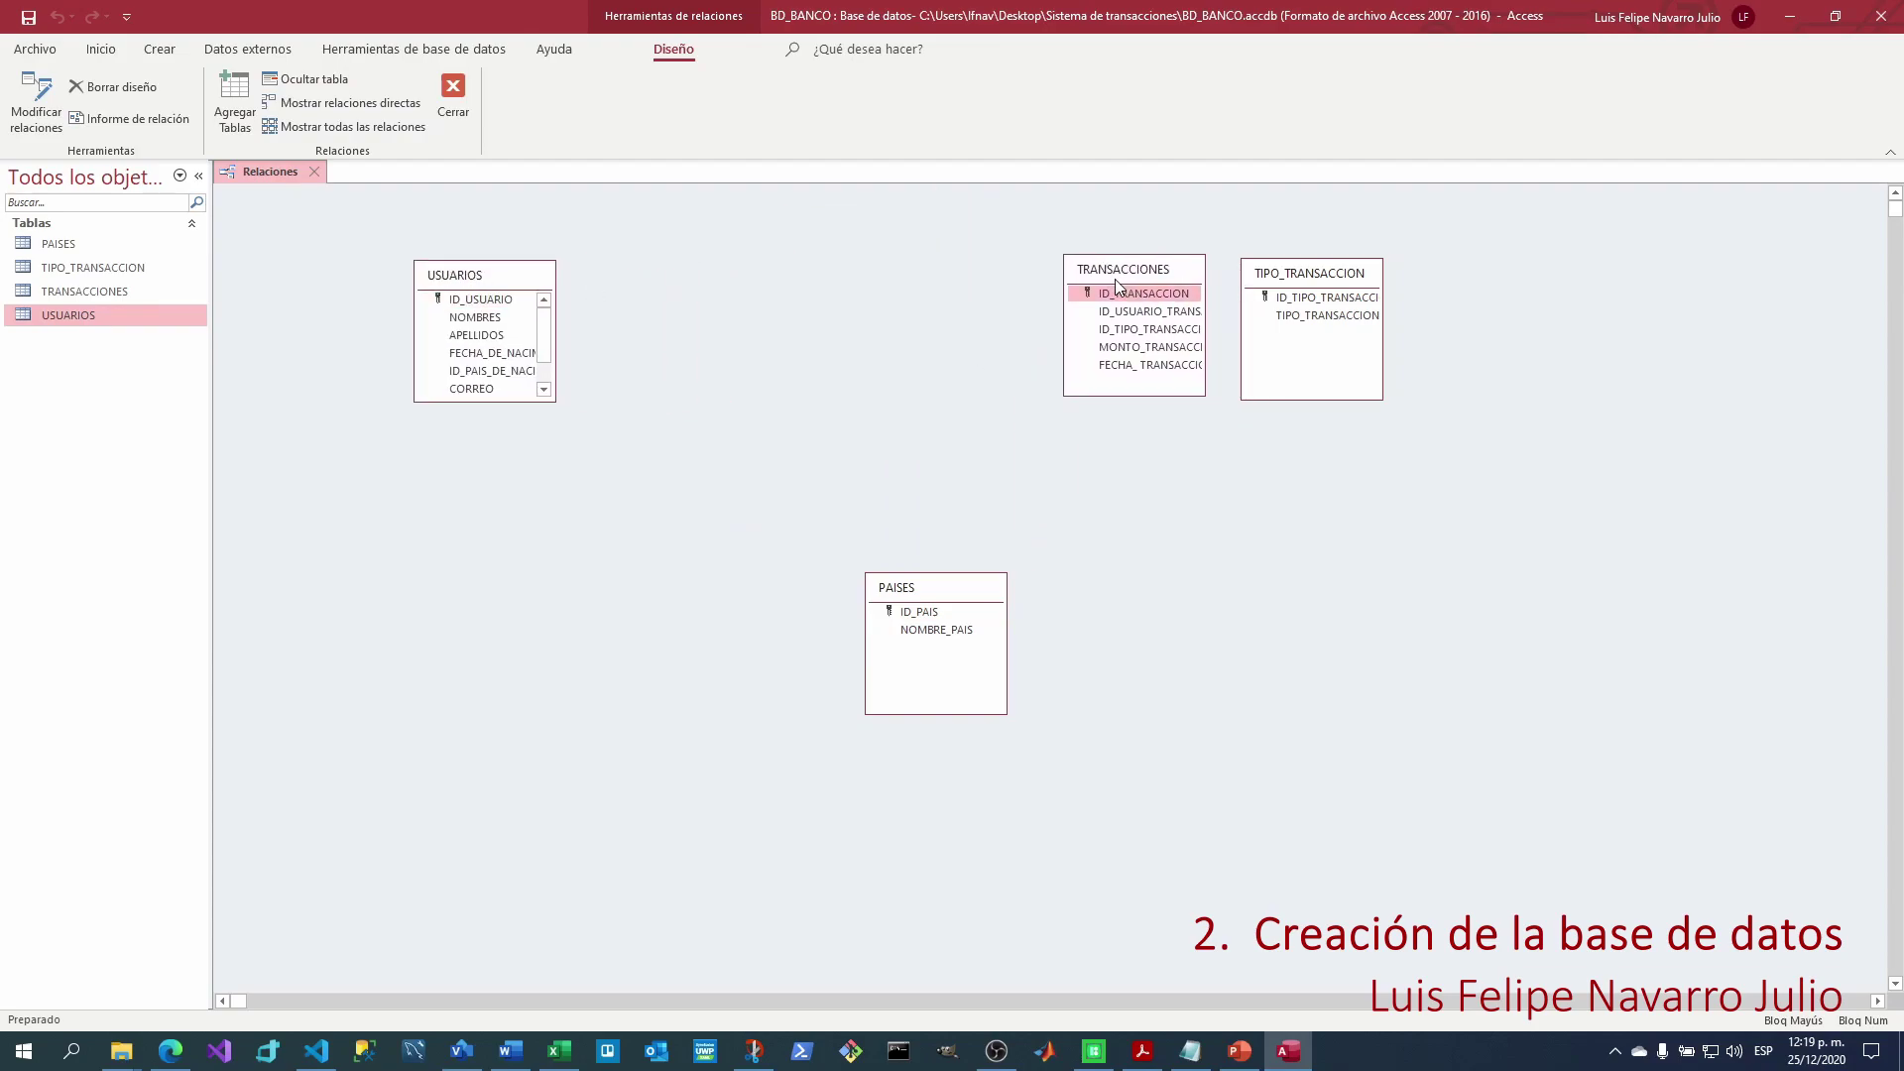
left_click_drag(1307, 275, 1420, 262)
left_click_drag(922, 598, 684, 409)
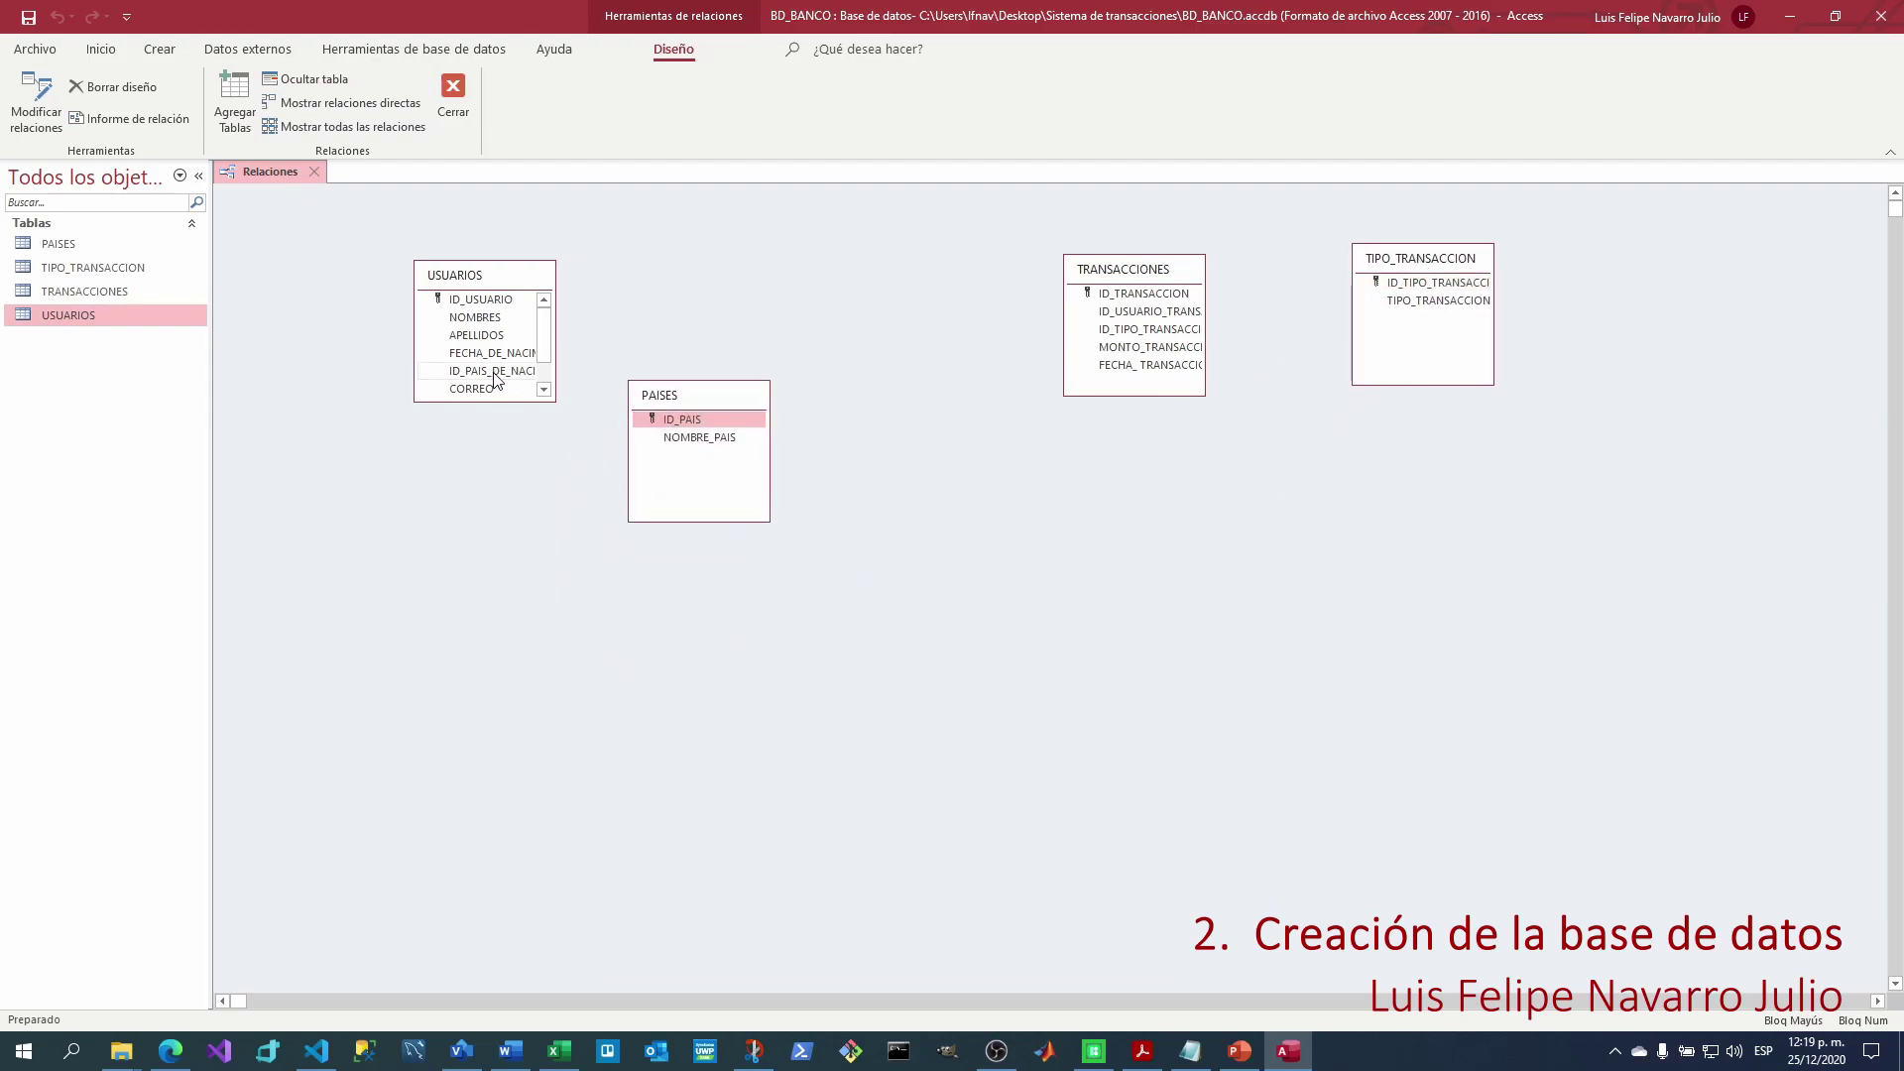
Try to relate ID_PAIS_DE_NACIMIENTO in USUARIOS to ID_PAIS in PAISES with referential integrity enforced, then close the relationship dialog.
left_click_drag(518, 378, 690, 421)
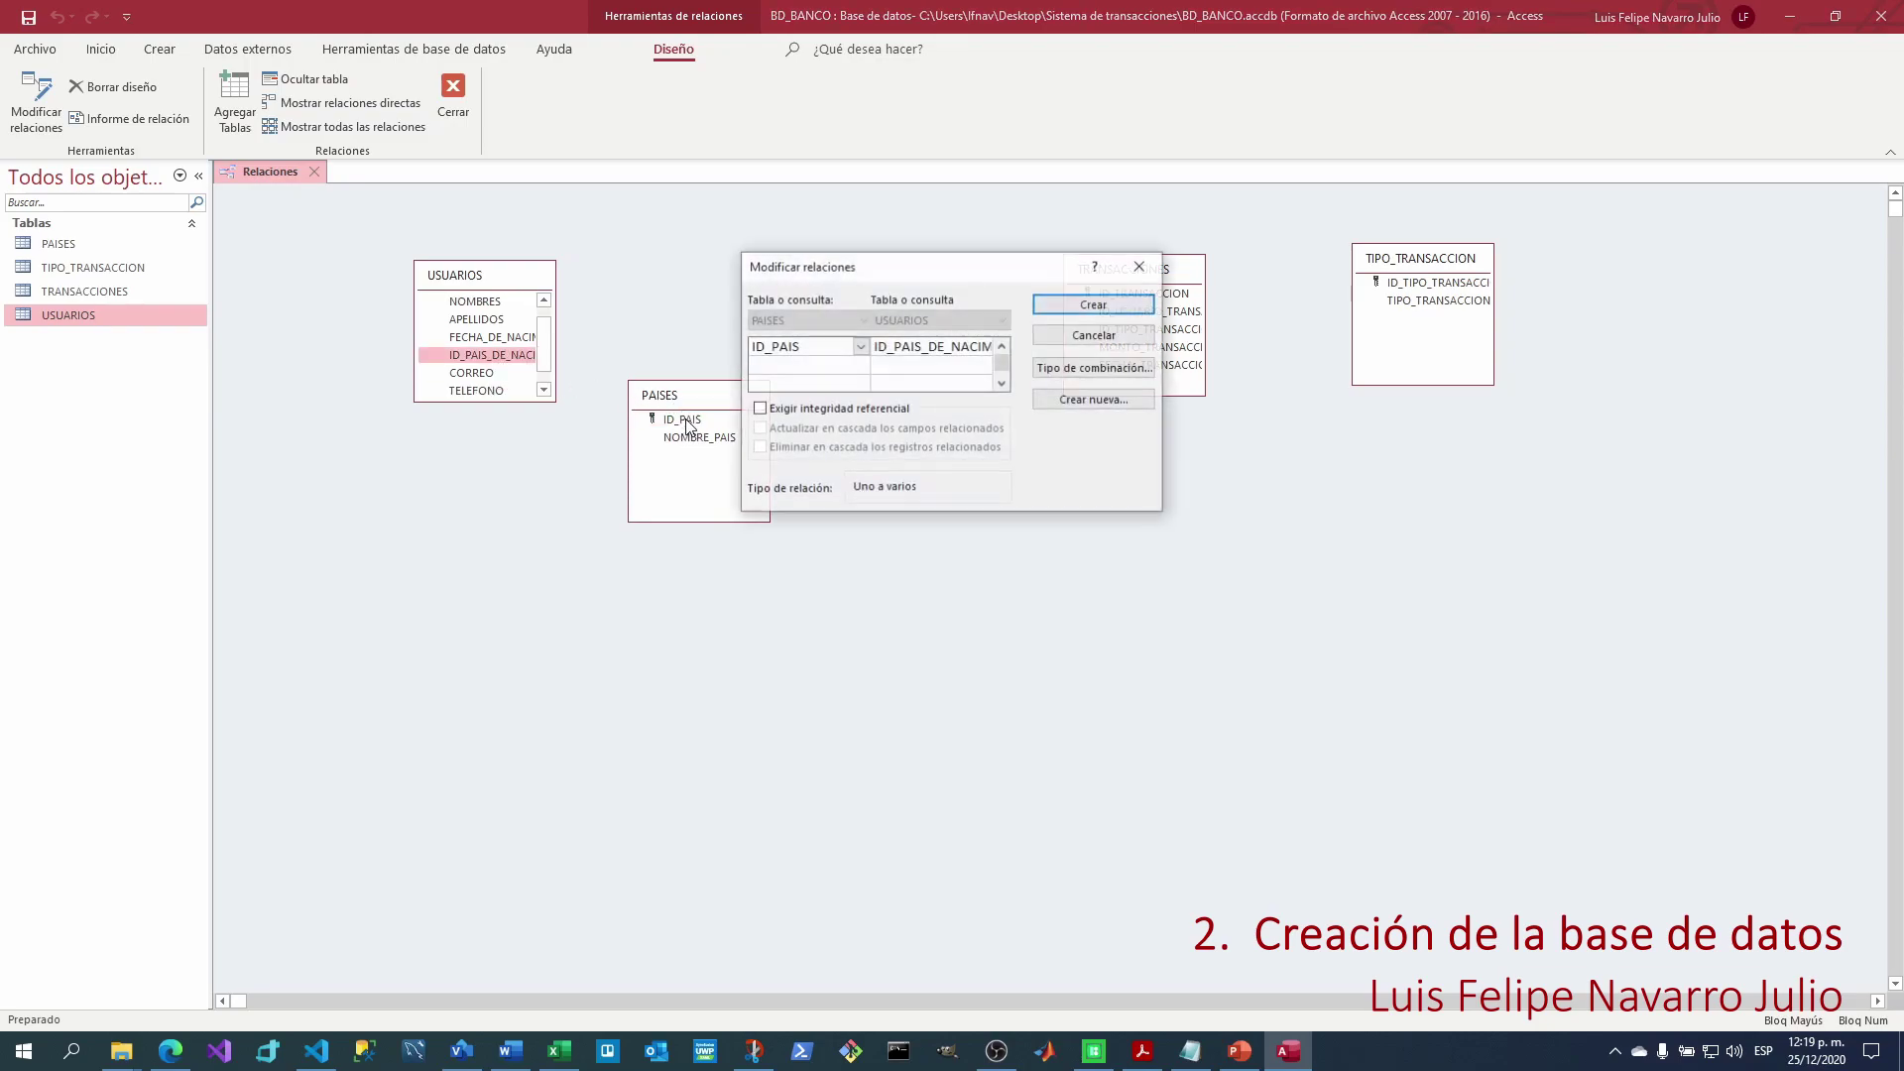
left_click(759, 410)
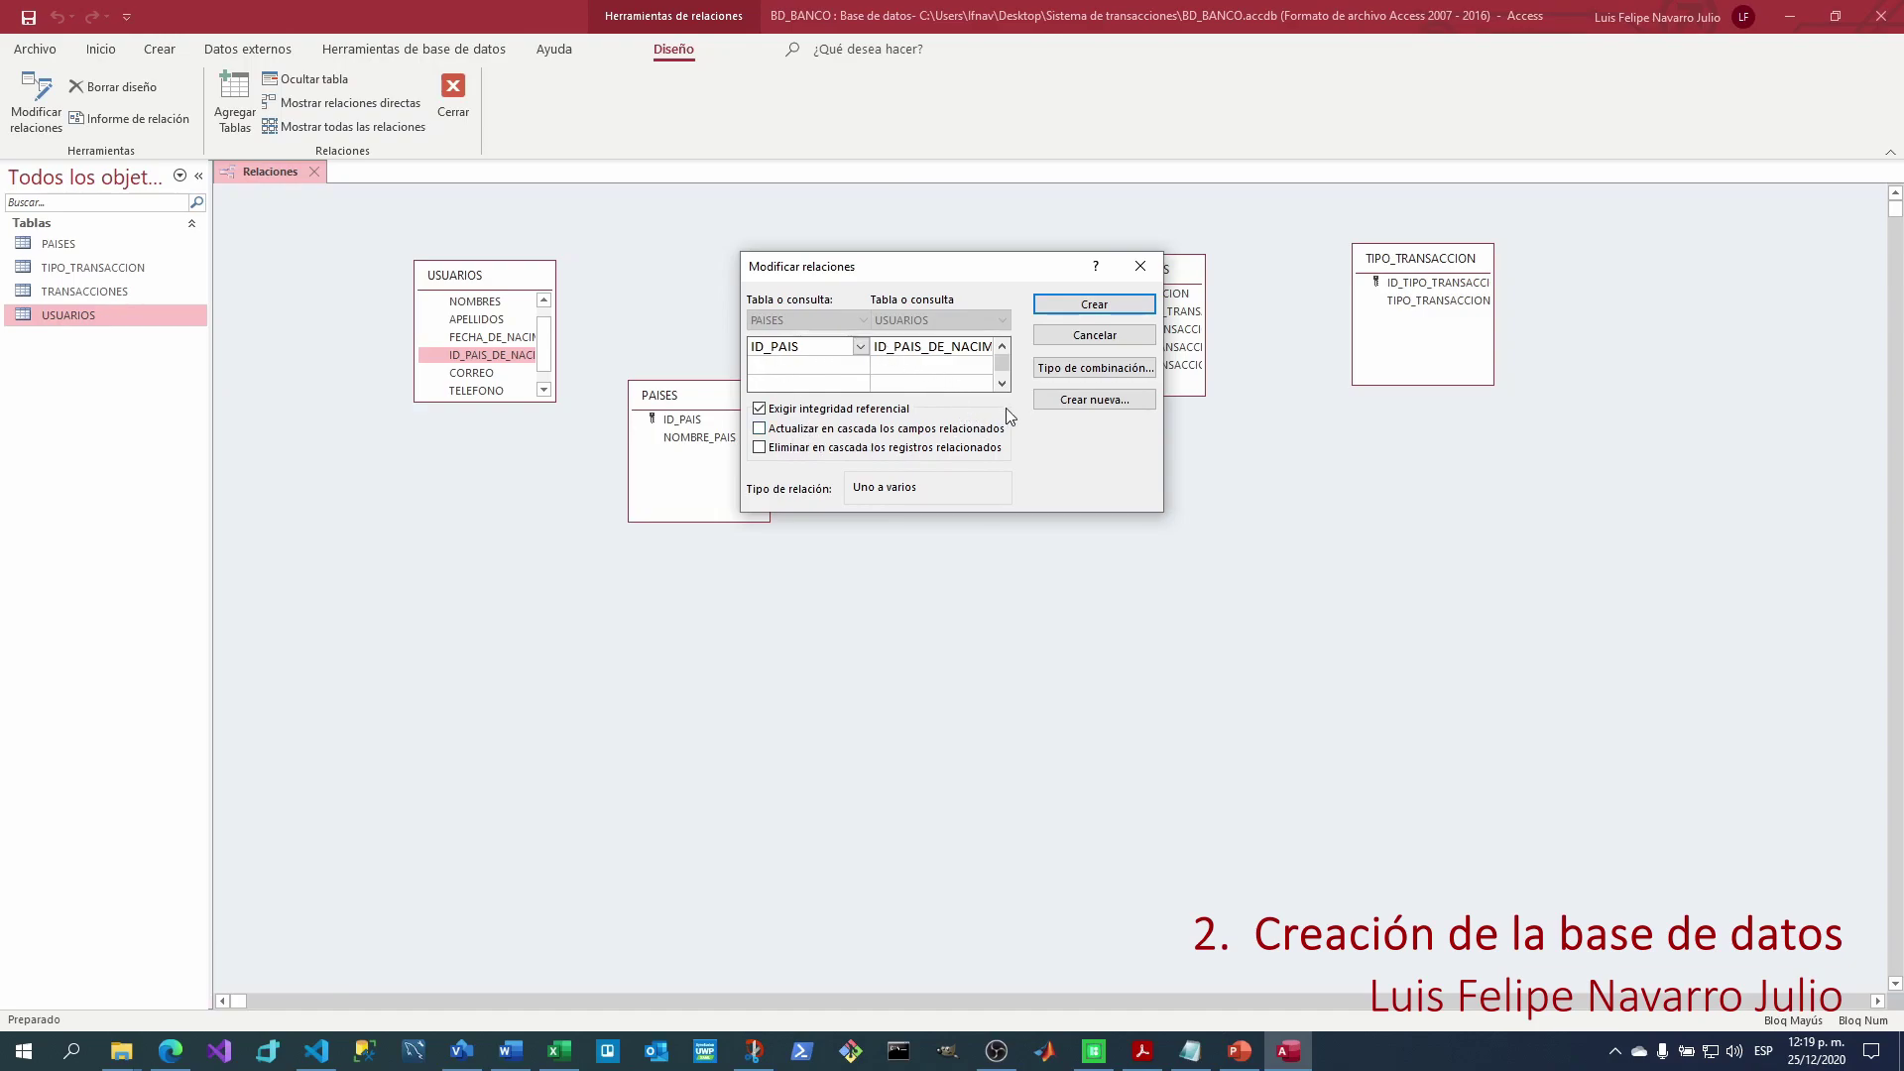
left_click(1097, 307)
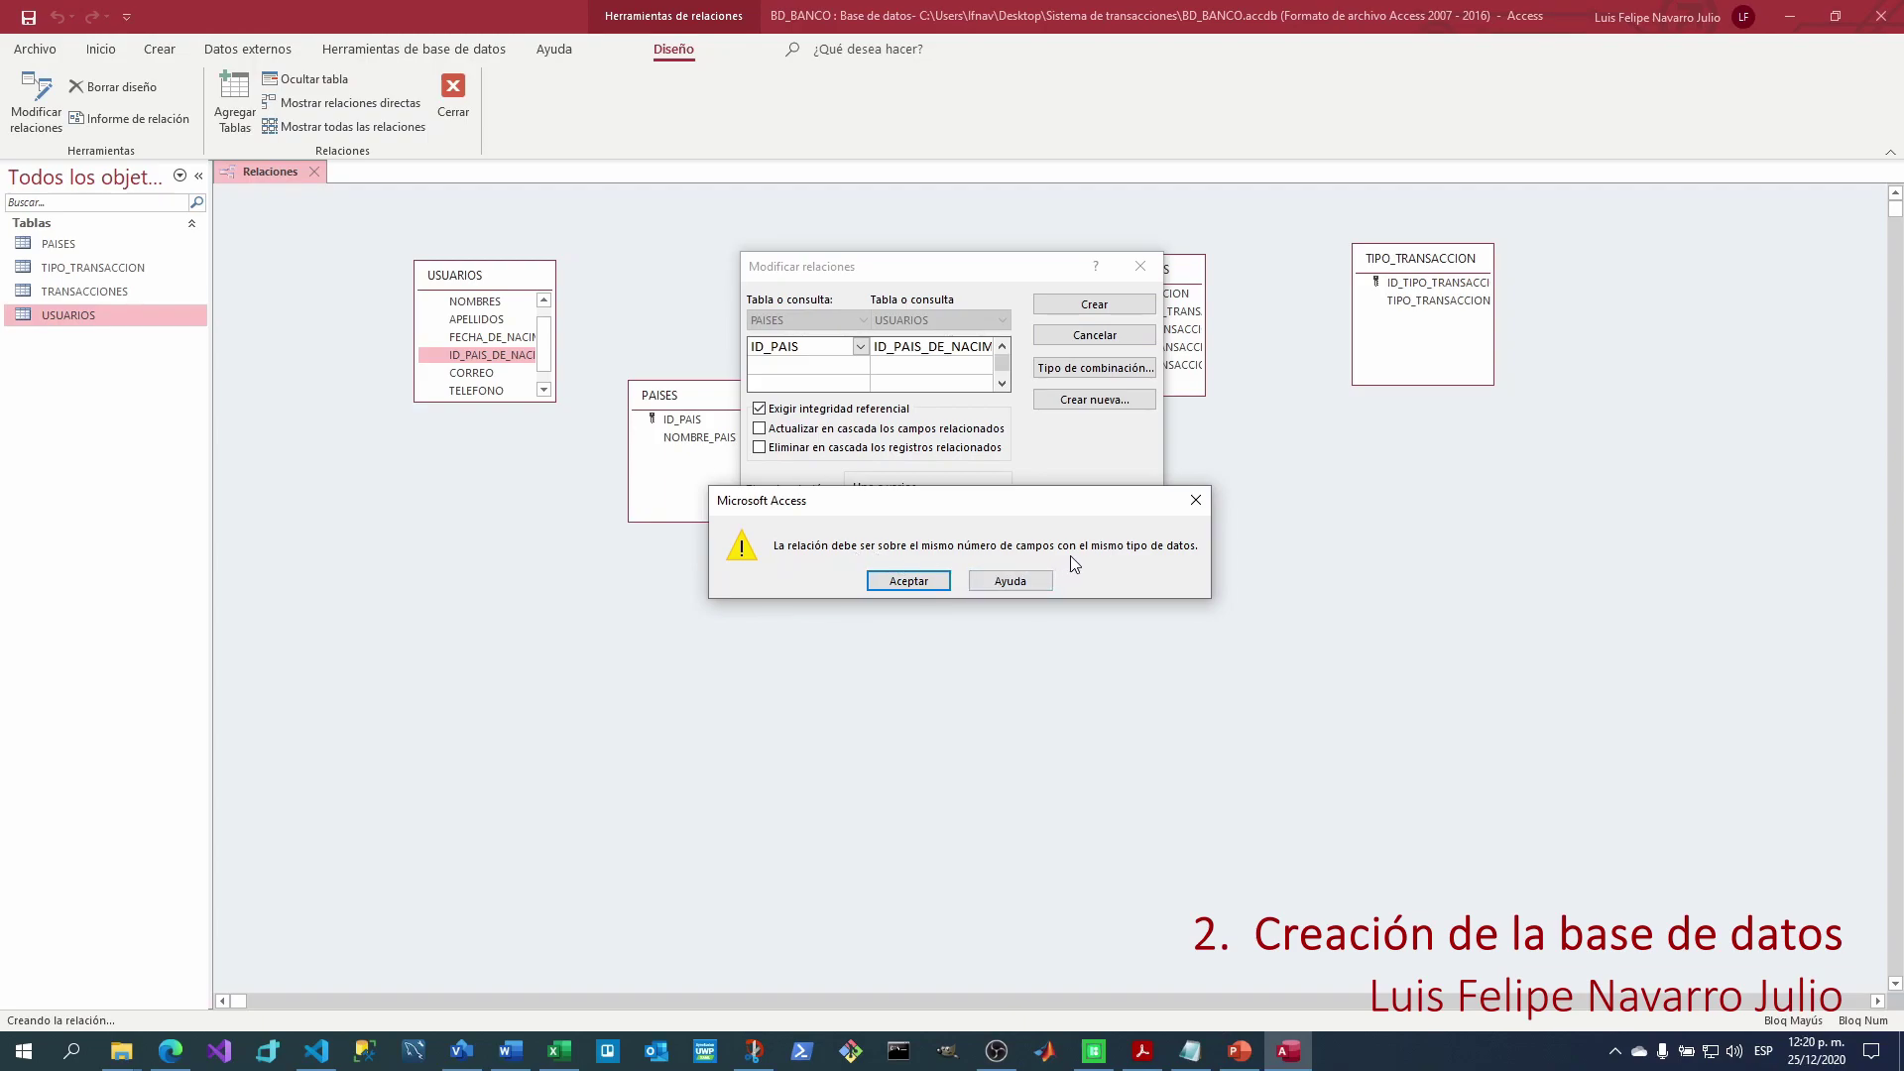
left_click(1197, 501)
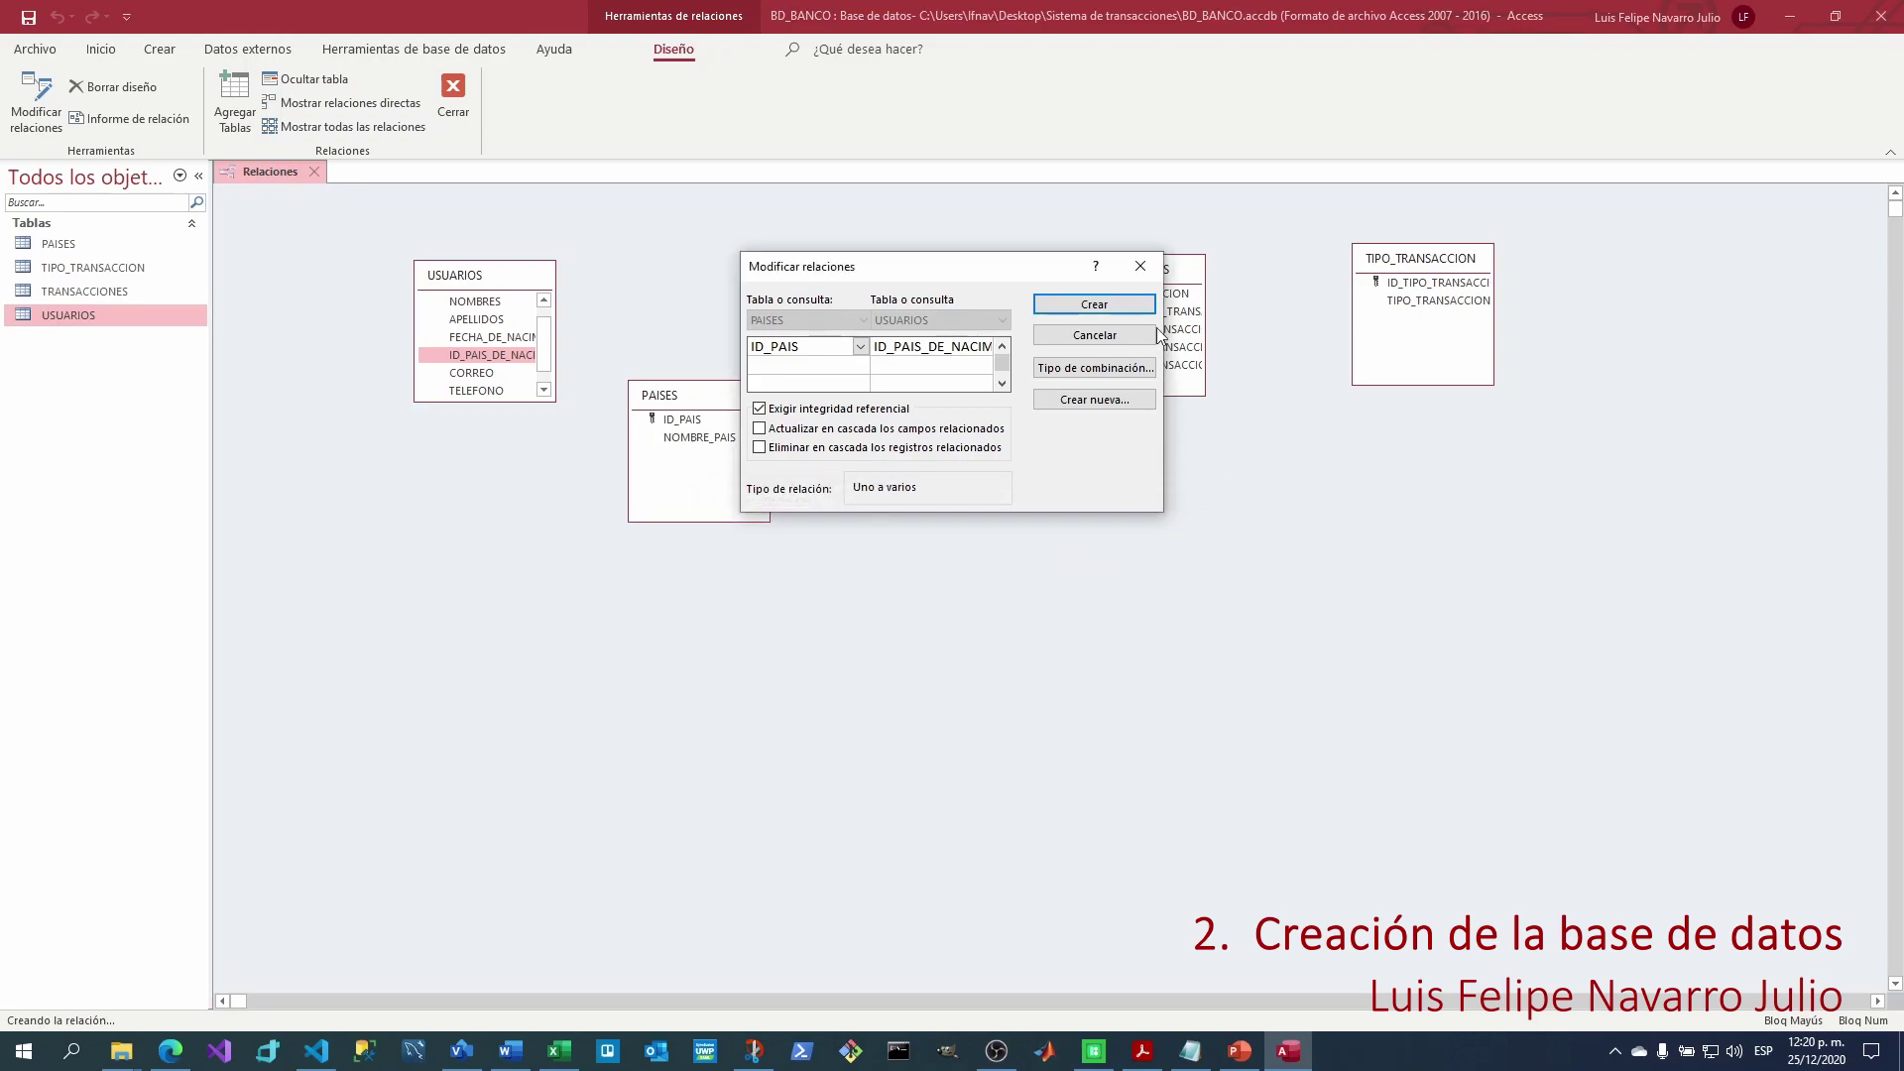
left_click(1141, 266)
Open the PAISES table's design from the diagram to check the data type and field size of ID_PAIS, then close it.
left_click(716, 419)
right_click(718, 401)
left_click(770, 439)
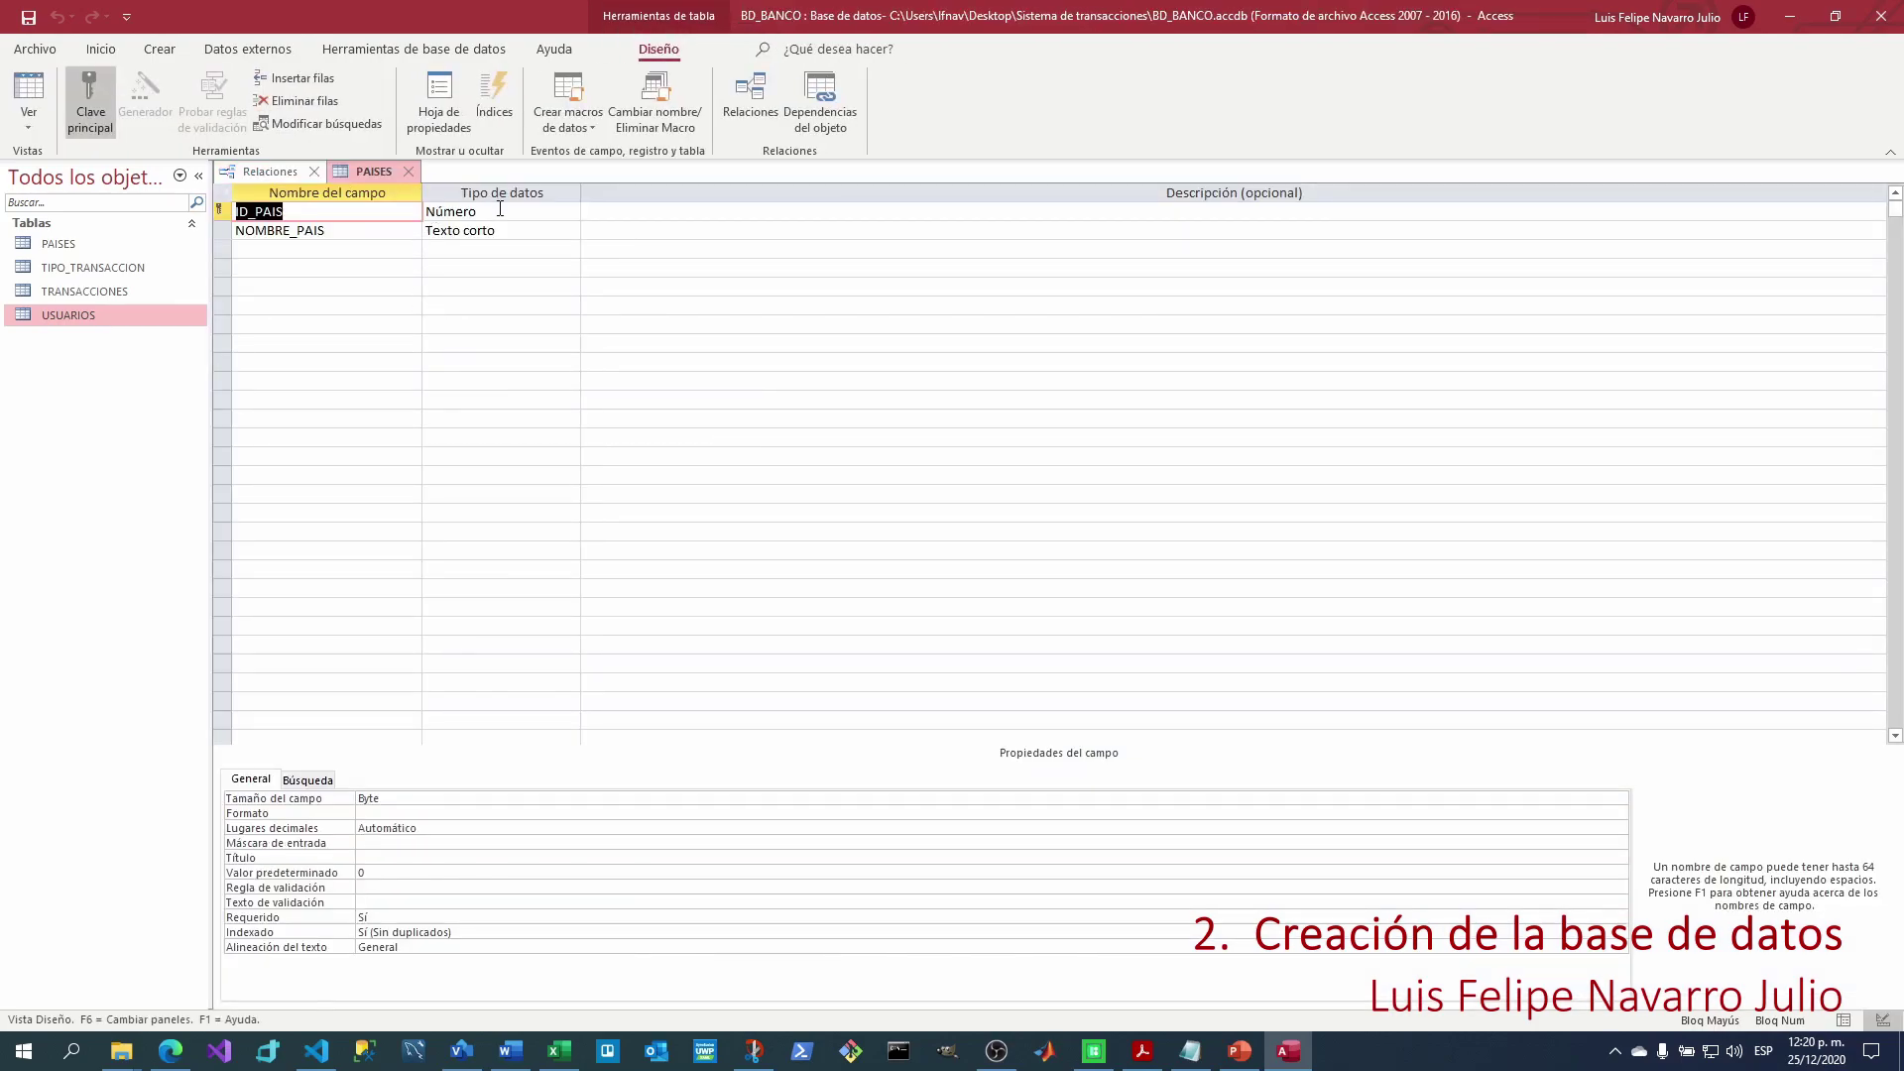
left_click(500, 210)
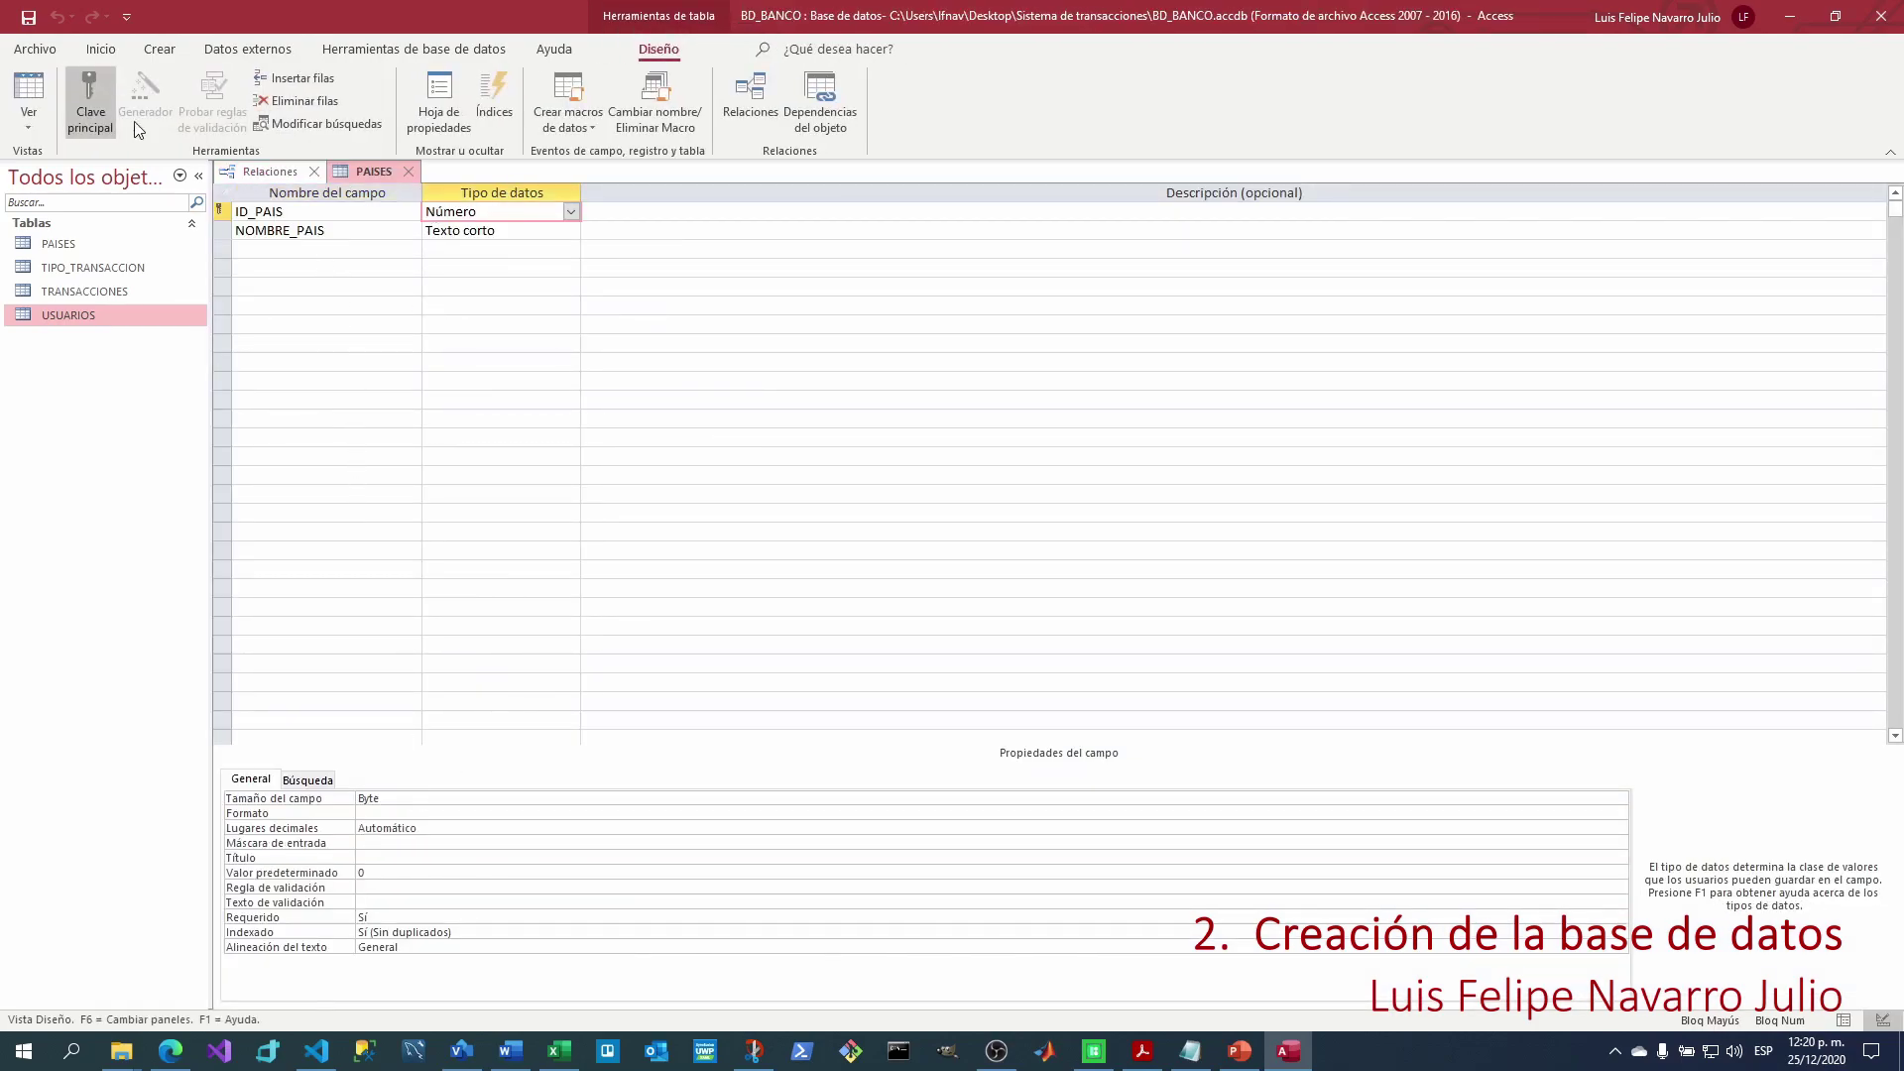
left_click(409, 171)
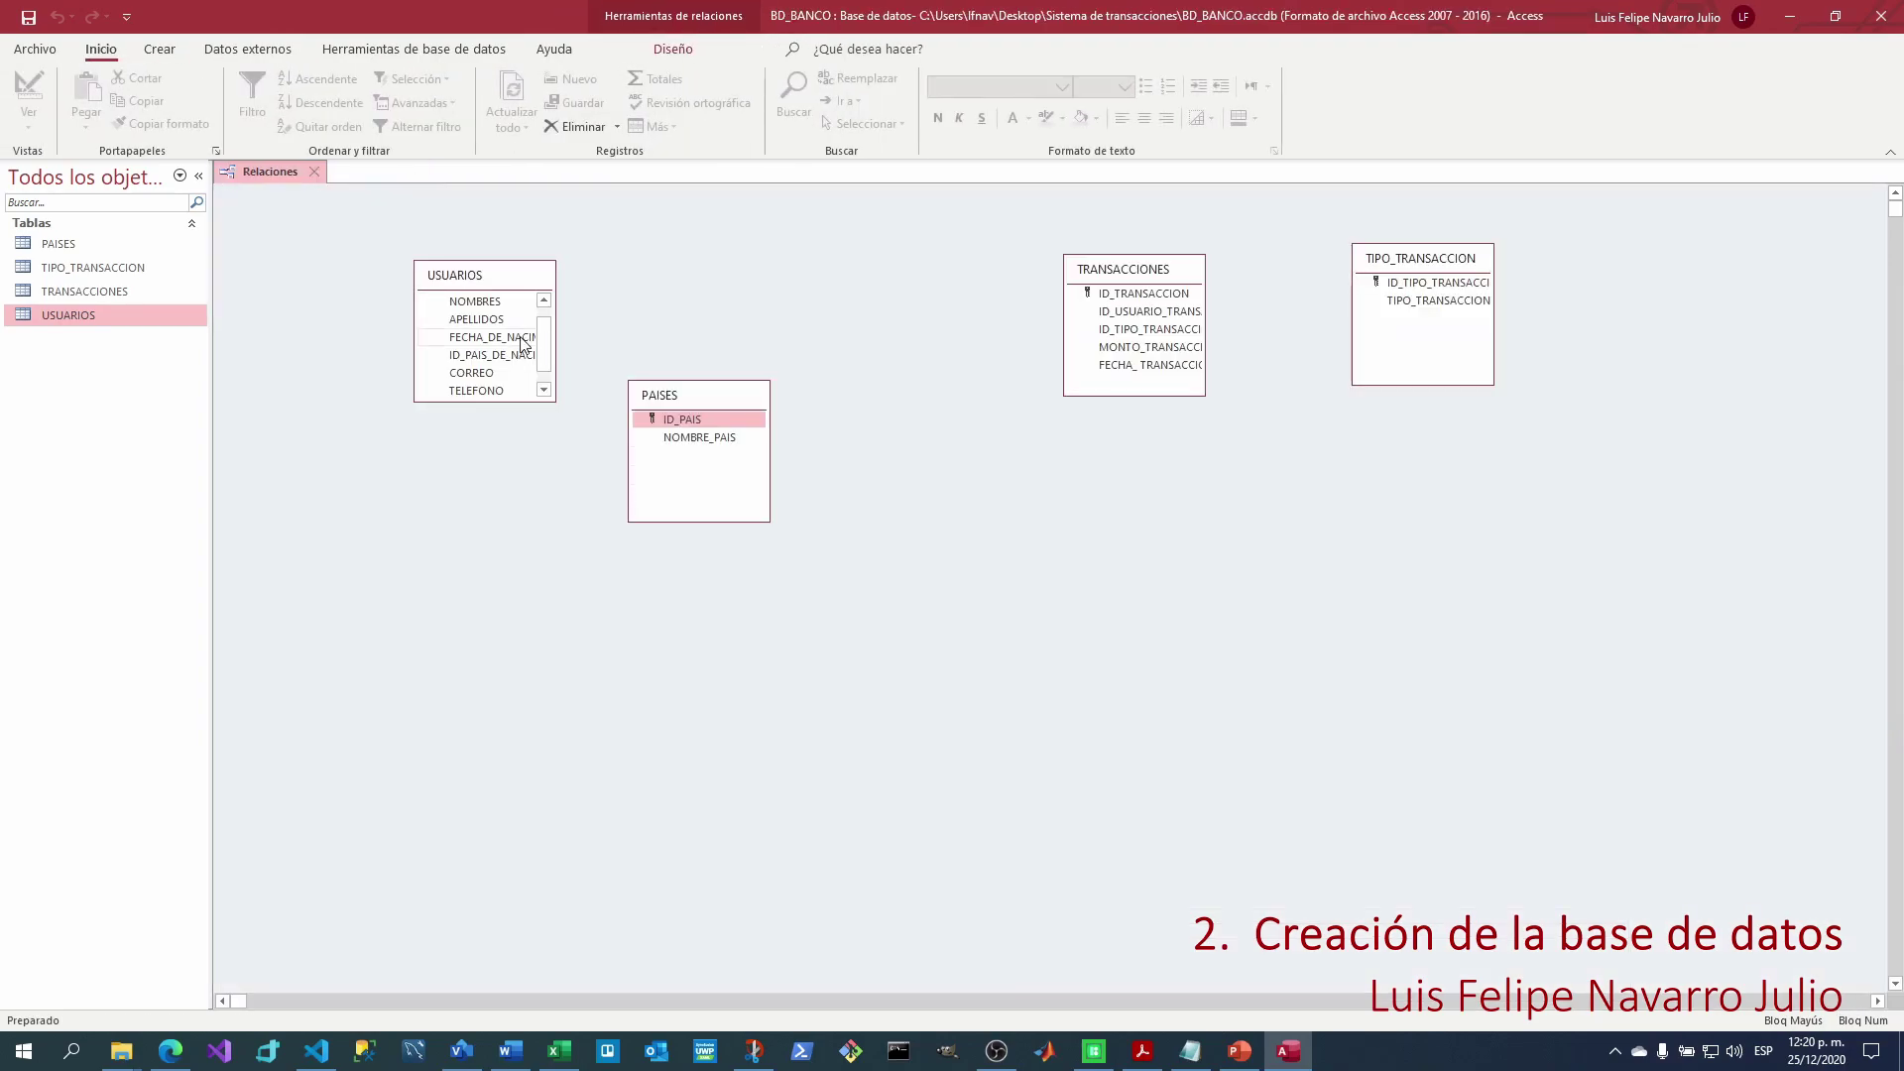
In the USUARIOS table's design, set ID_PAIS_DE_NACIMIENTO to Número with field size Byte, then save and close the table.
left_click(493, 355)
right_click(493, 304)
left_click(548, 323)
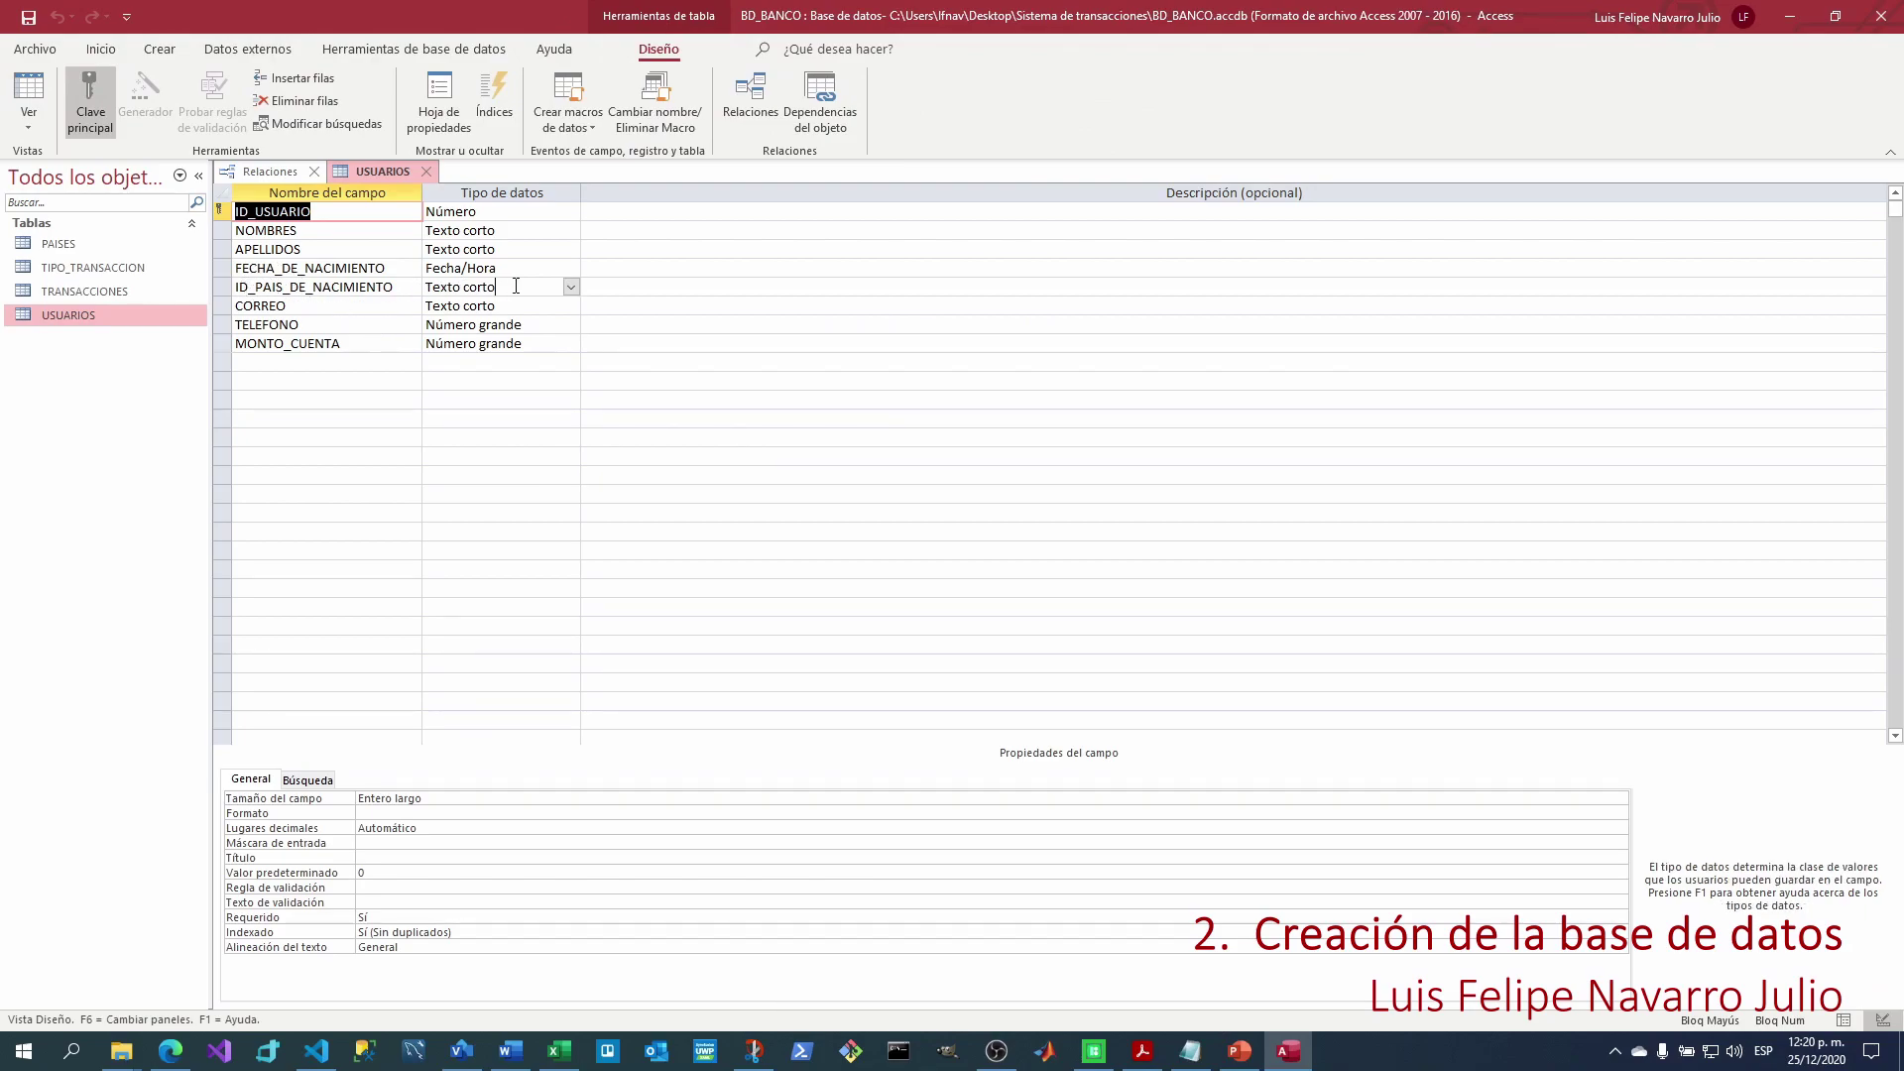
left_click(558, 287)
left_click(572, 288)
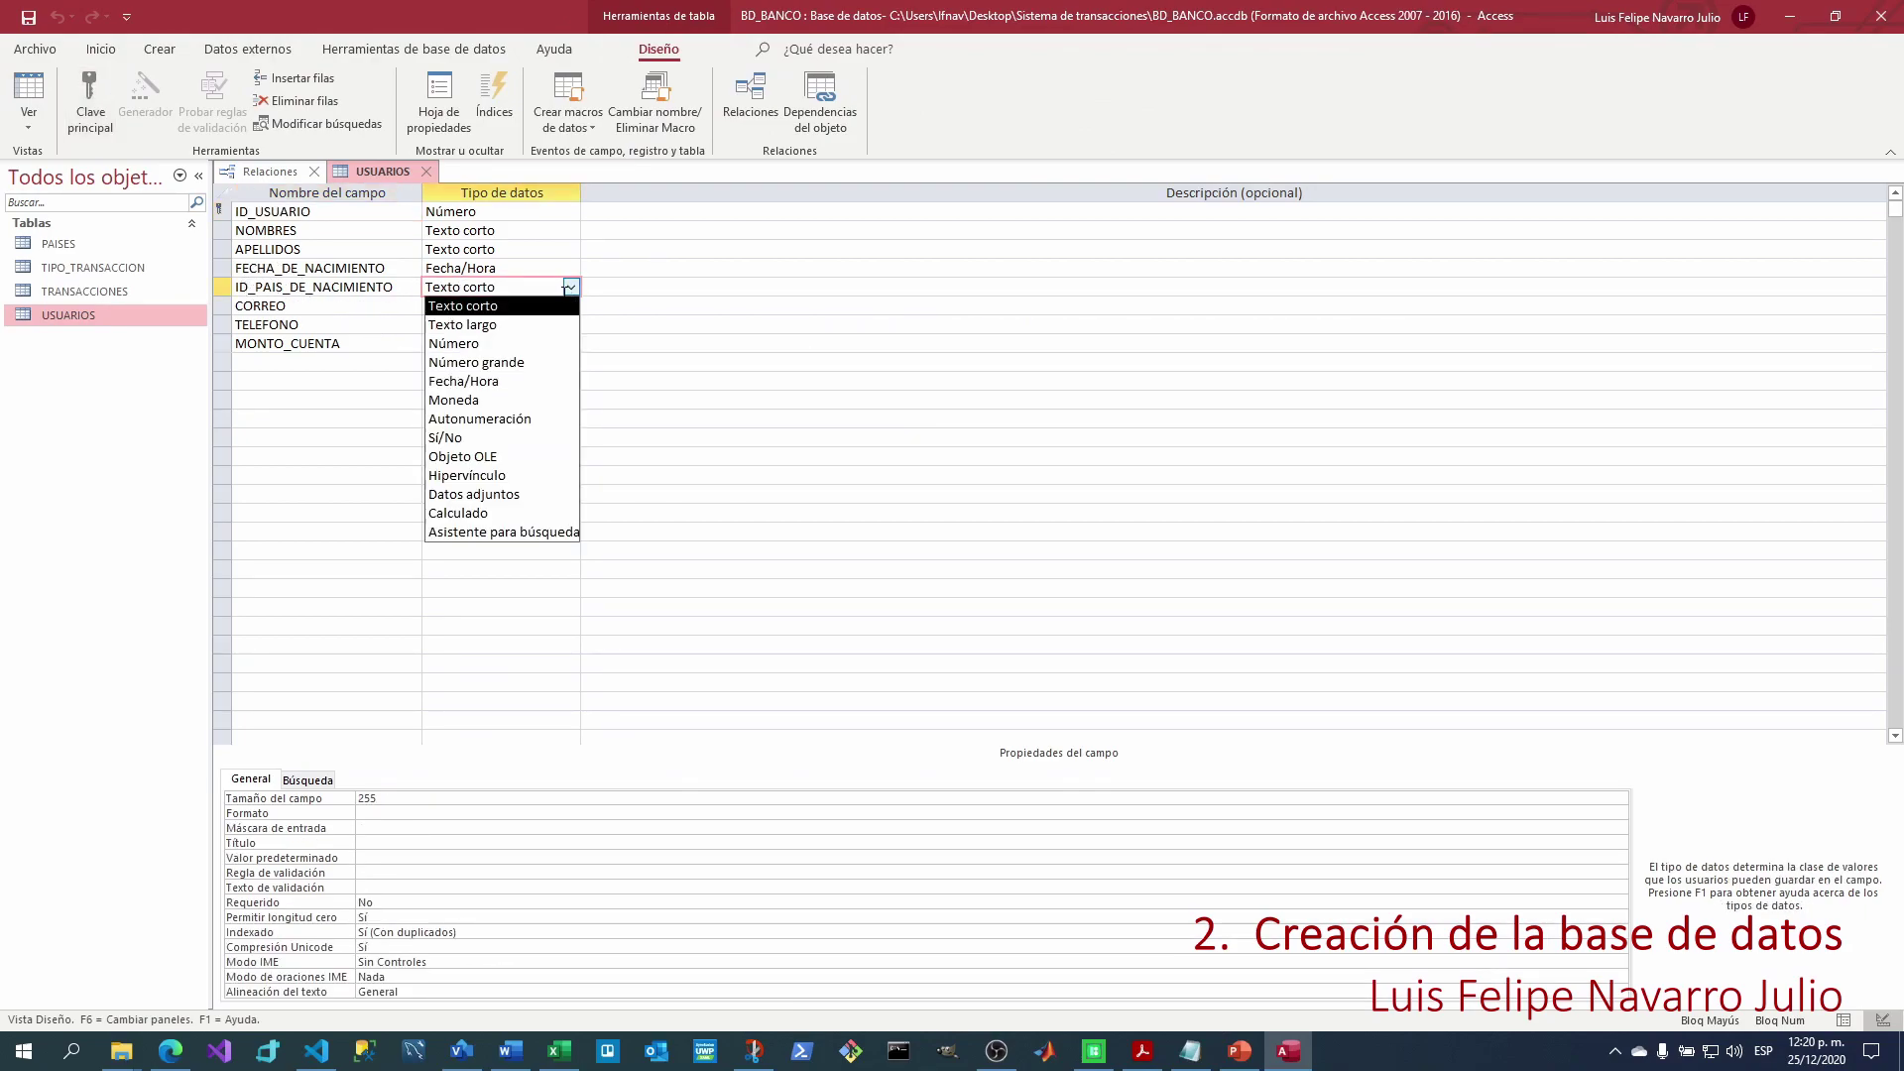
left_click(501, 343)
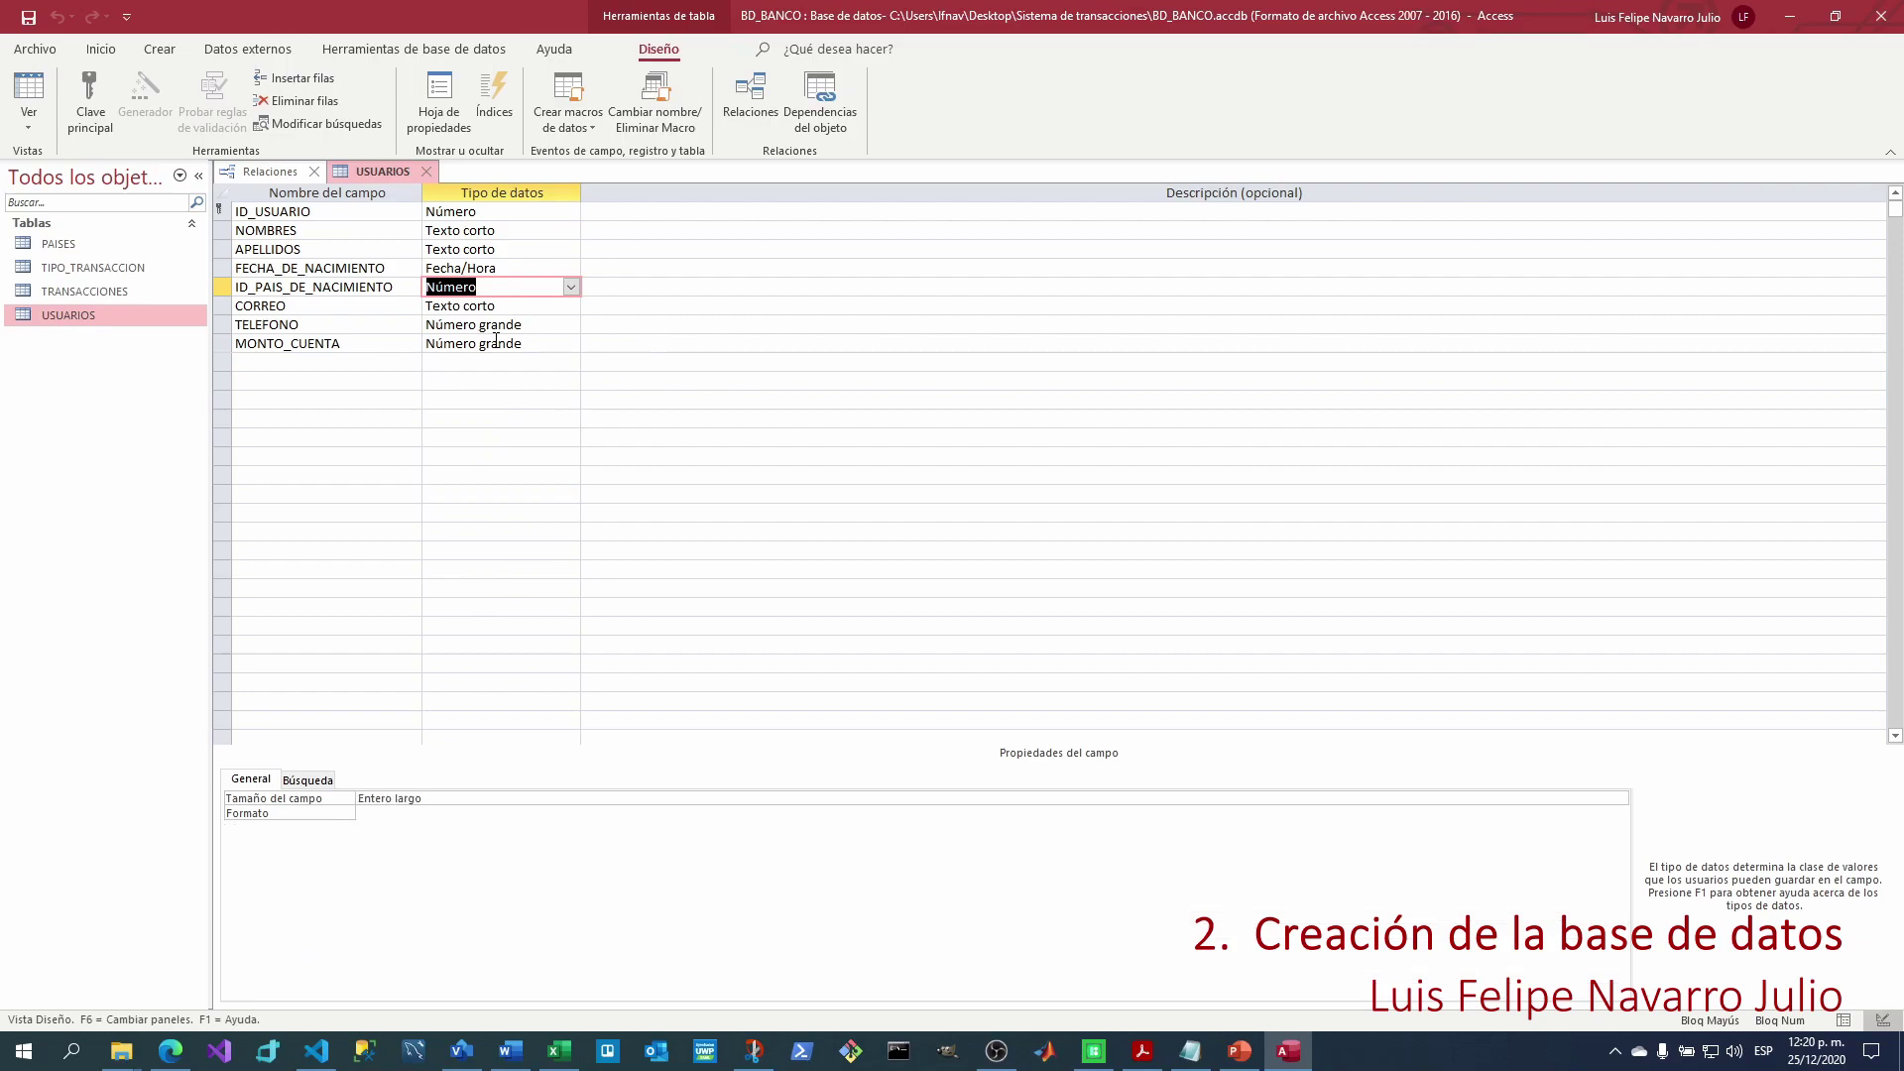
left_click(442, 799)
left_click(1621, 798)
left_click(367, 813)
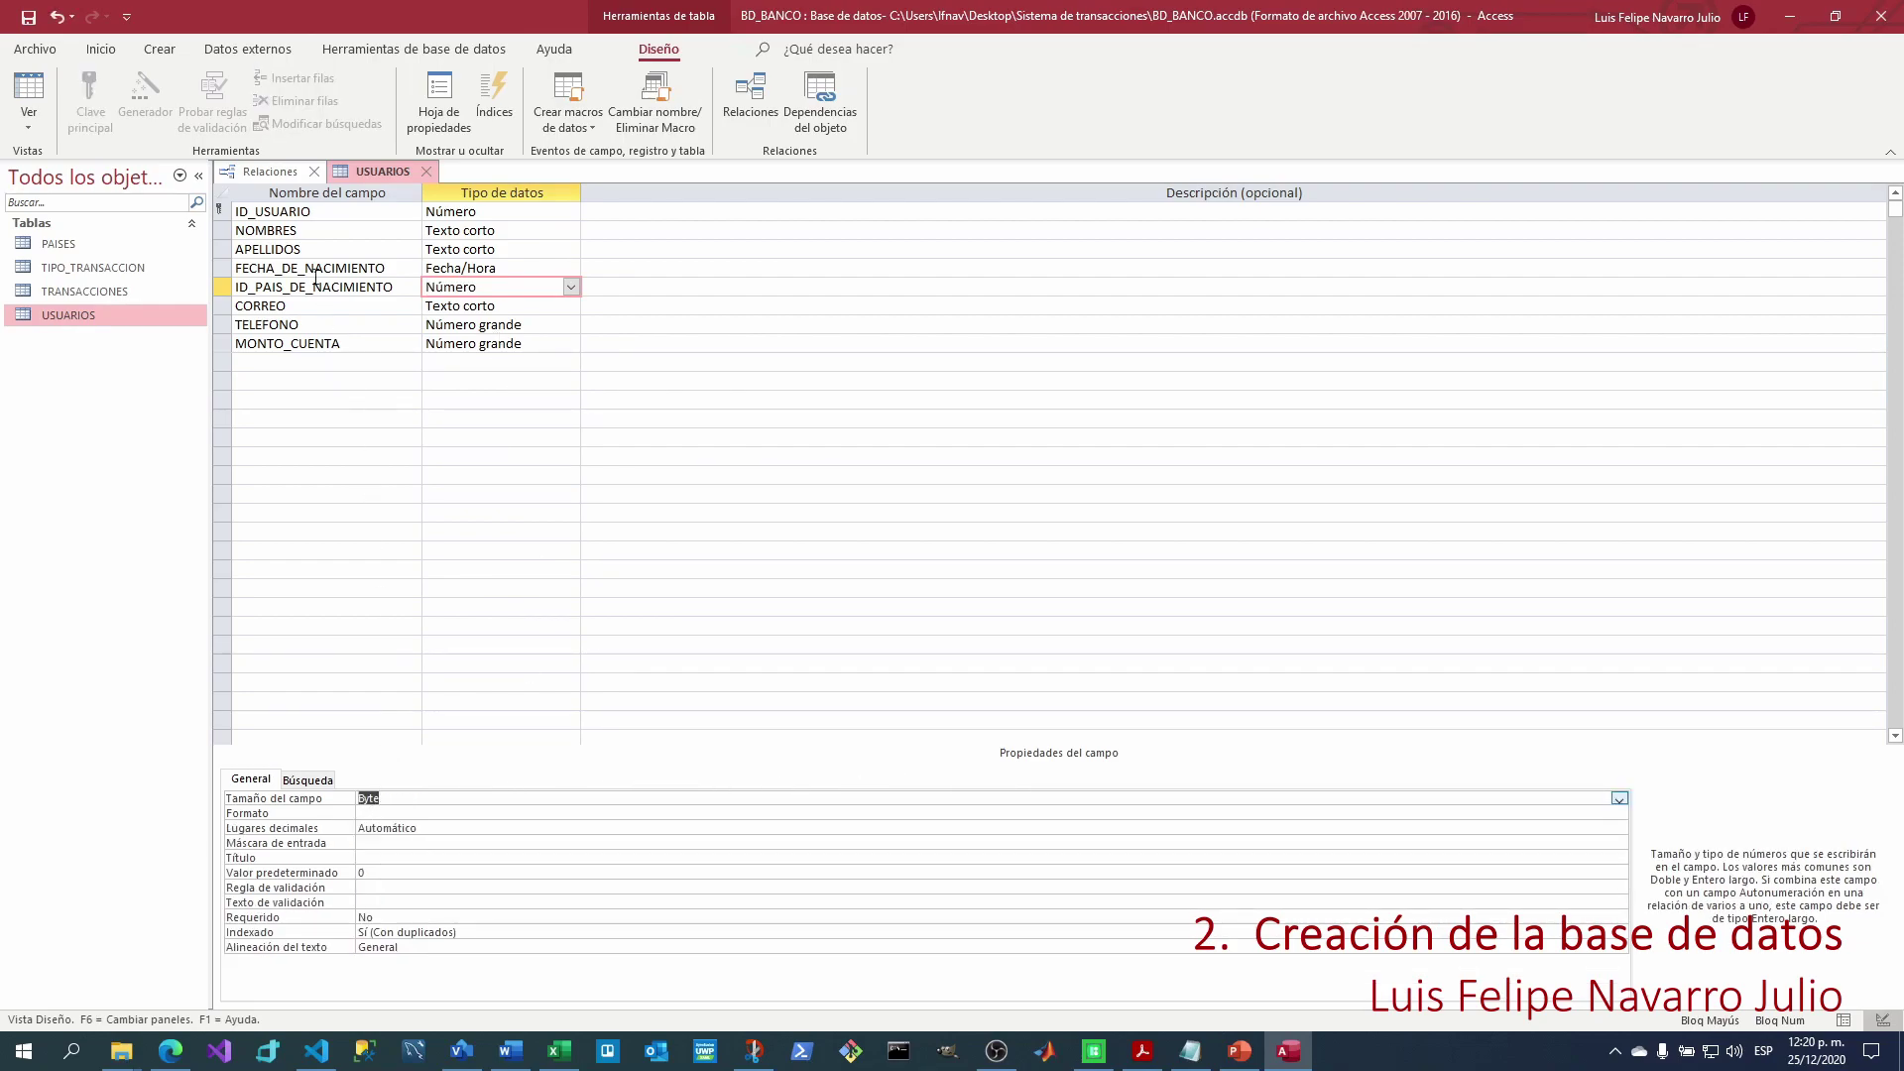
left_click(426, 173)
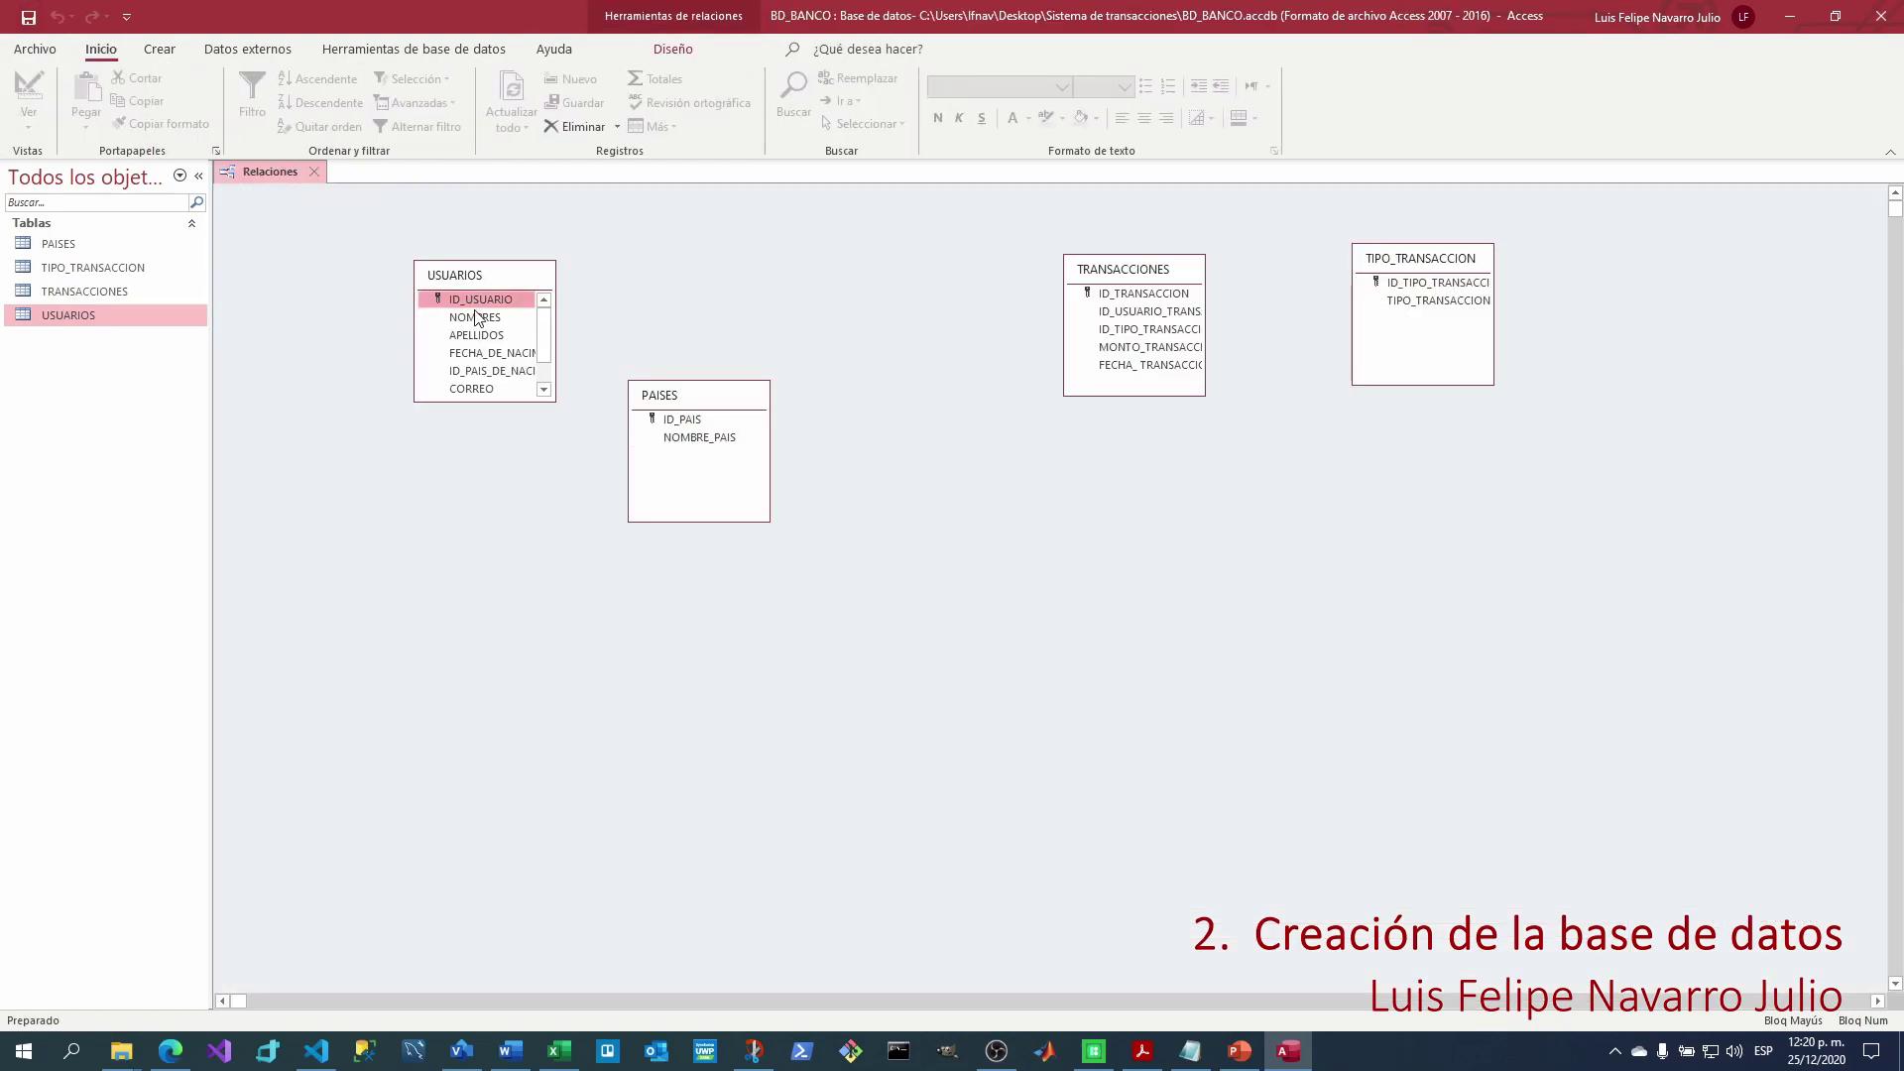
Select ID_PAIS_DE_NACIMIENTO in the diagram's USUARIOS table to relate it to ID_PAIS in PAISES.
mouse_move(488, 372)
left_mouse_down()
mouse_move(693, 439)
mouse_move(493, 352)
mouse_move(471, 373)
left_mouse_up()
left_click(465, 363)
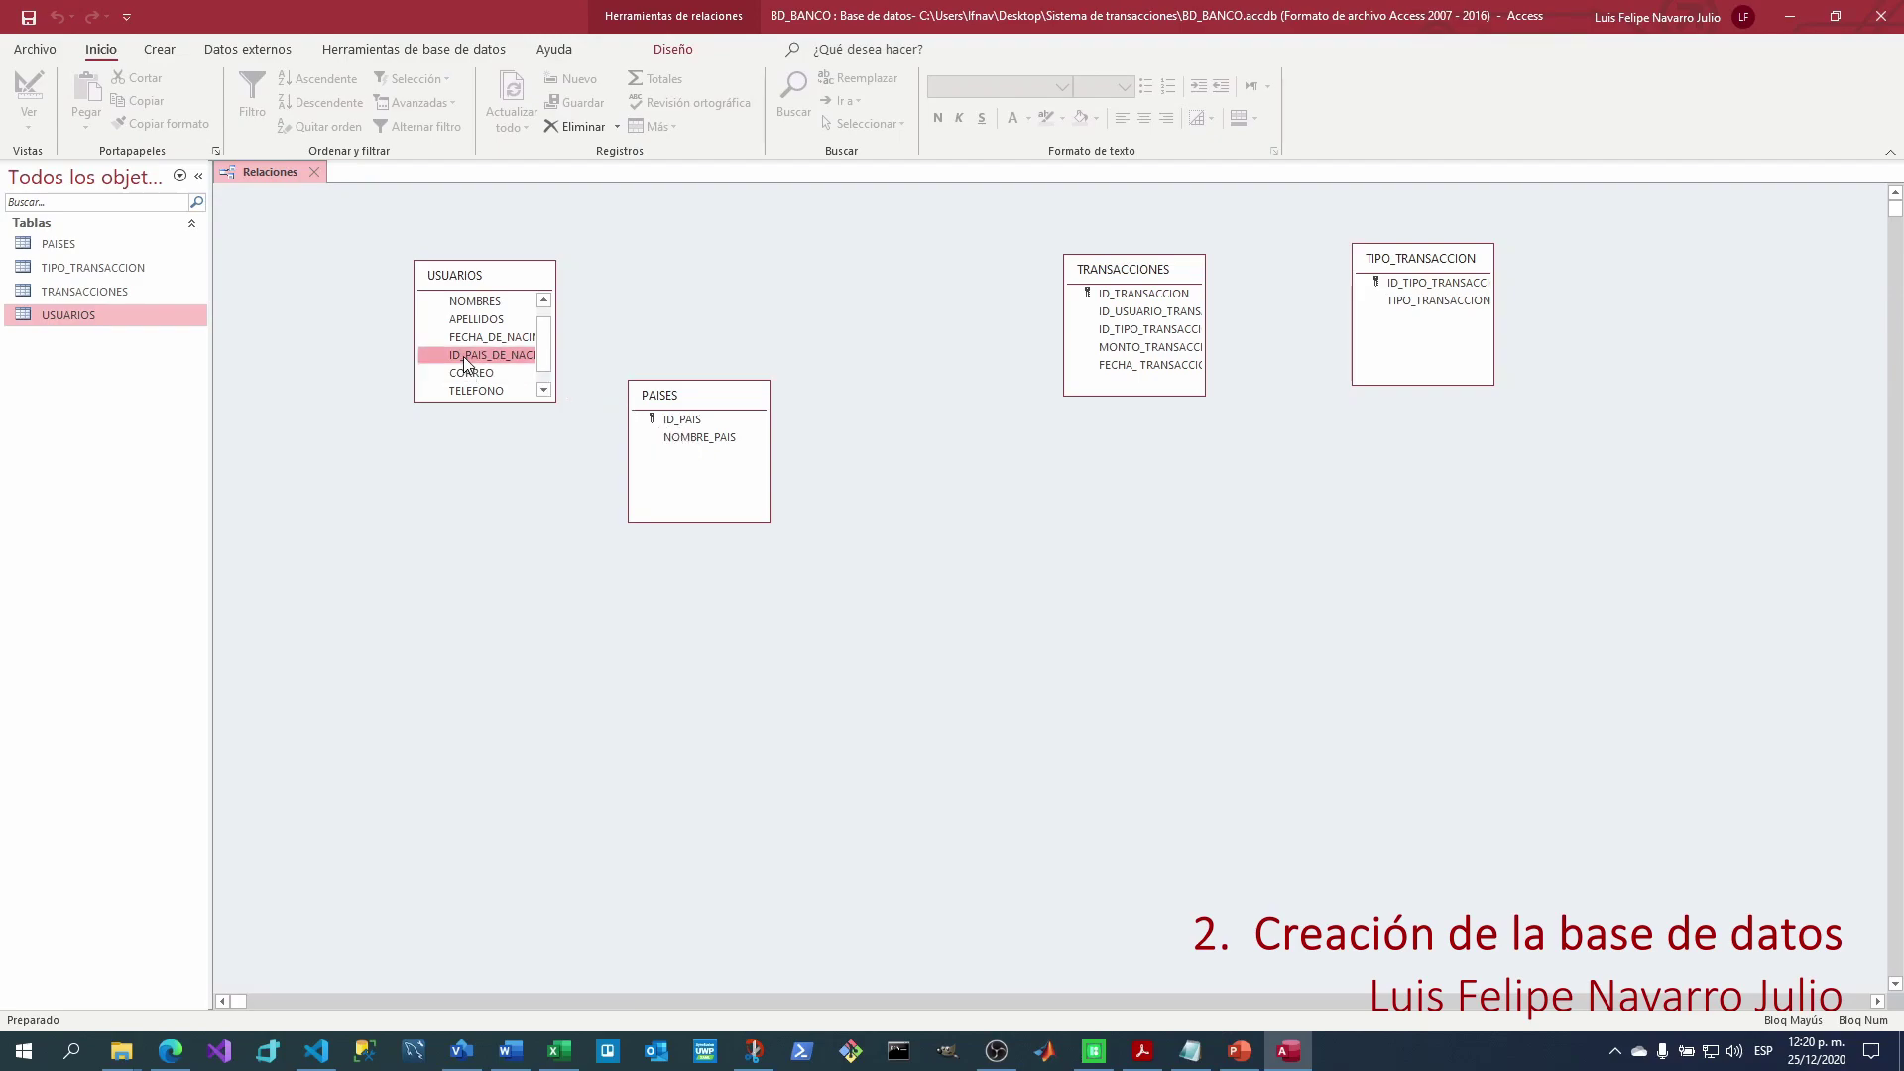